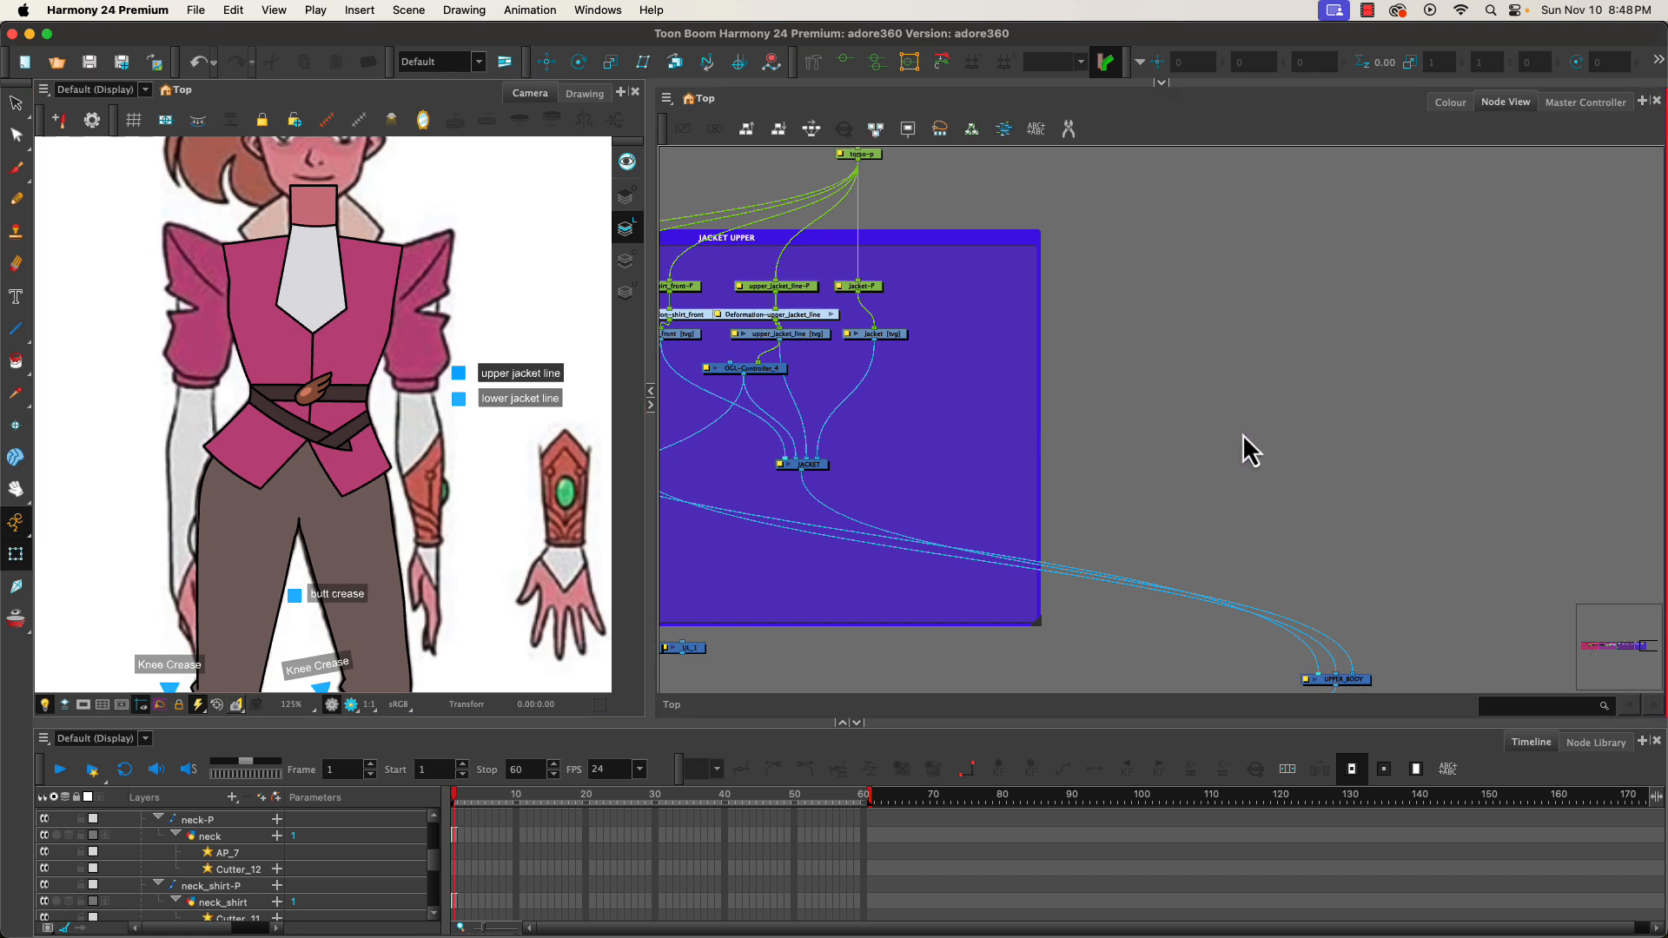
- Add four drawing Element nodes in the empty area beside the JACKET UPPER group, above the UPPER_BODY composite
scroll(1302, 372, "up", 3)
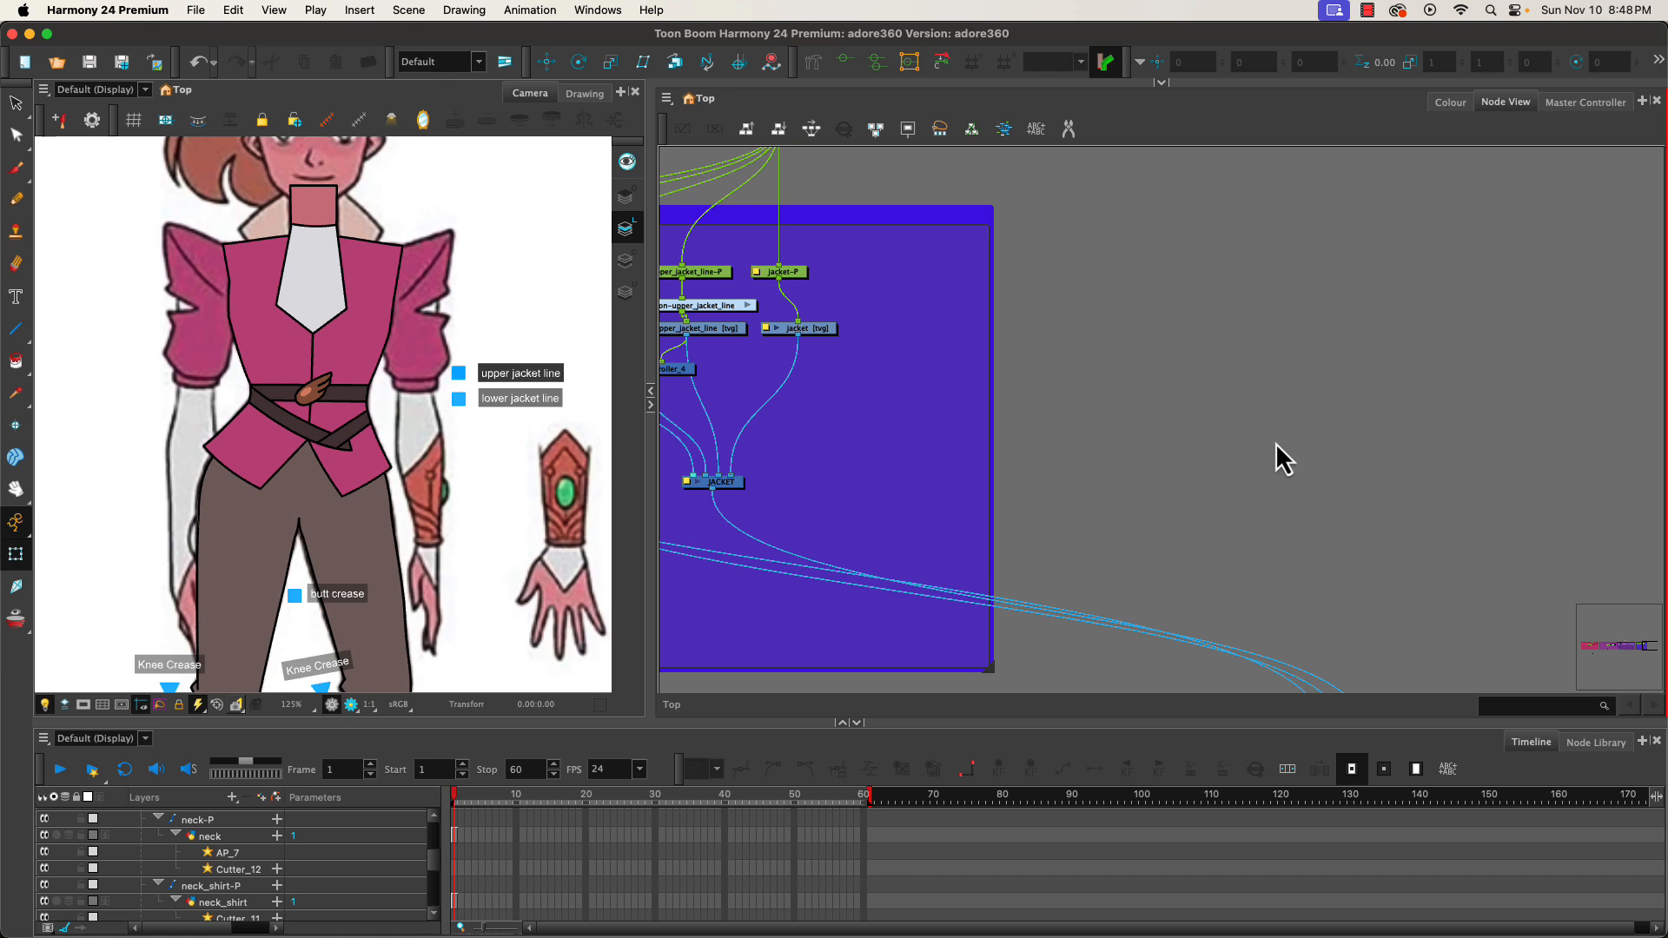
left_click_drag(1276, 442, 1215, 372)
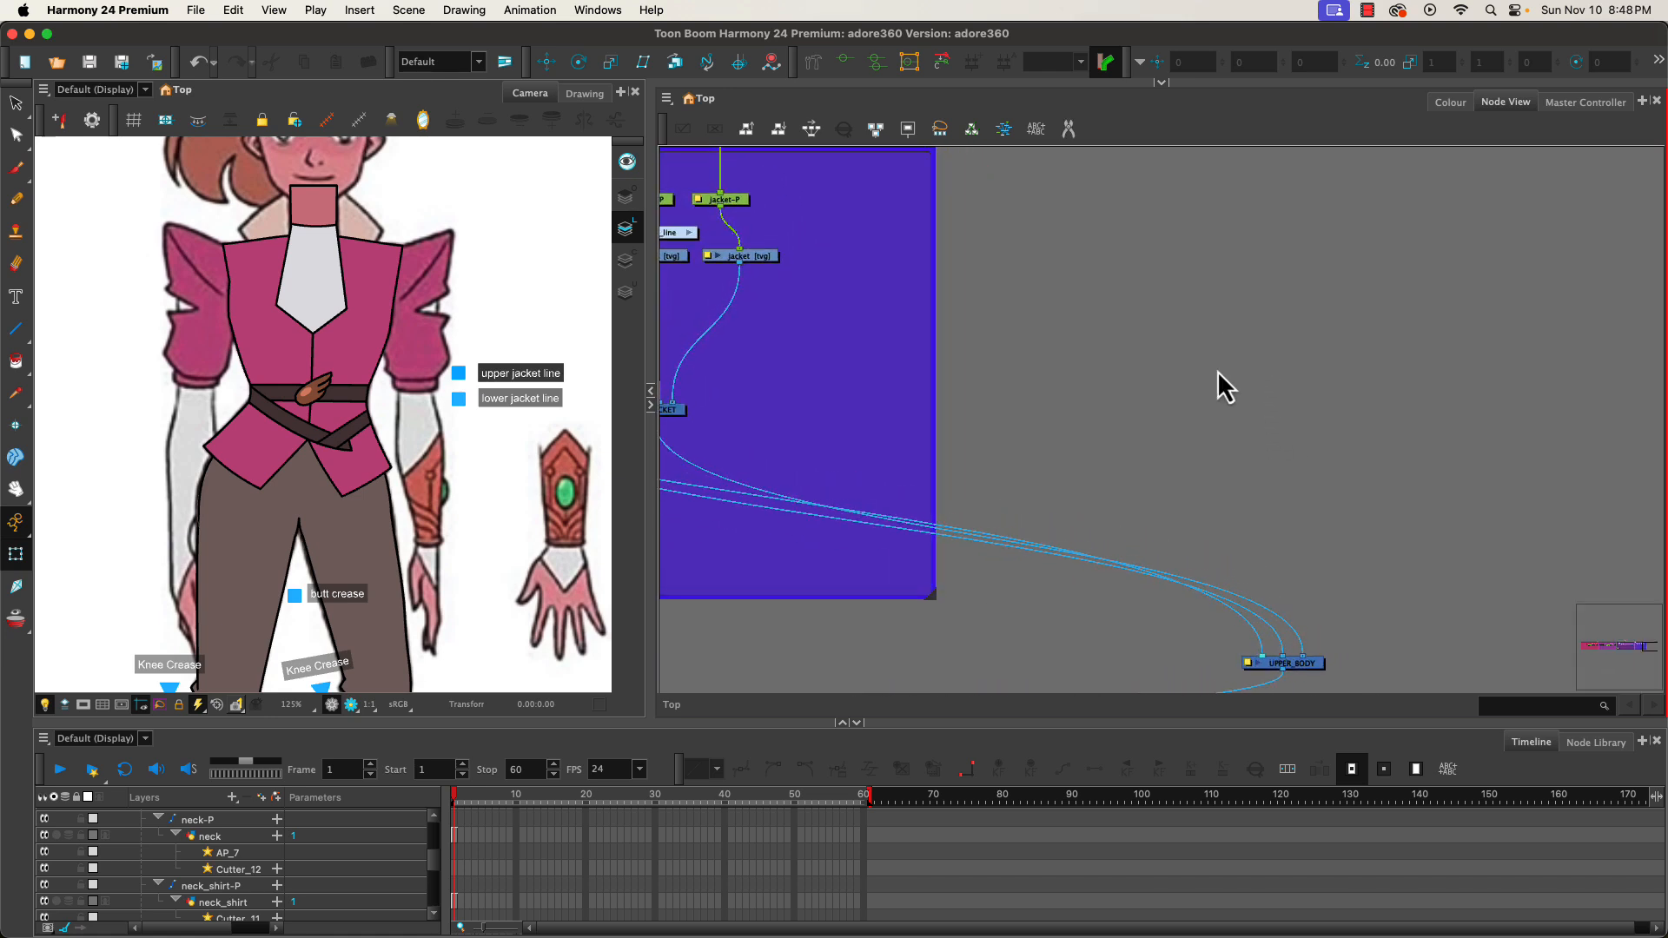
key("Tab")
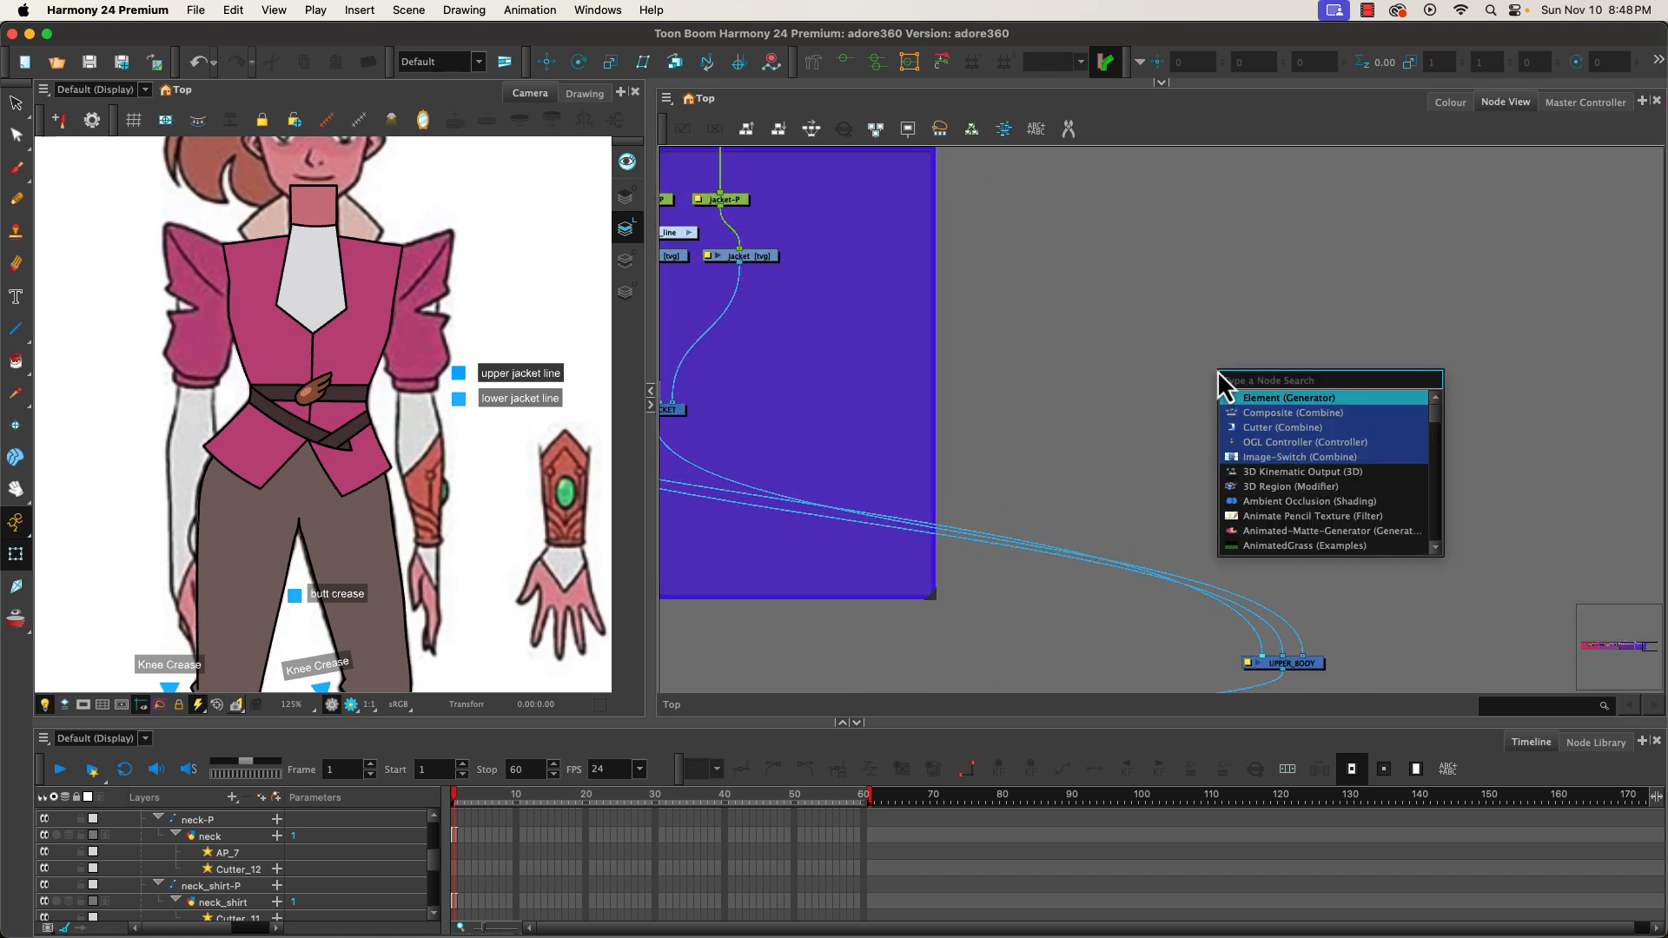
key("Return")
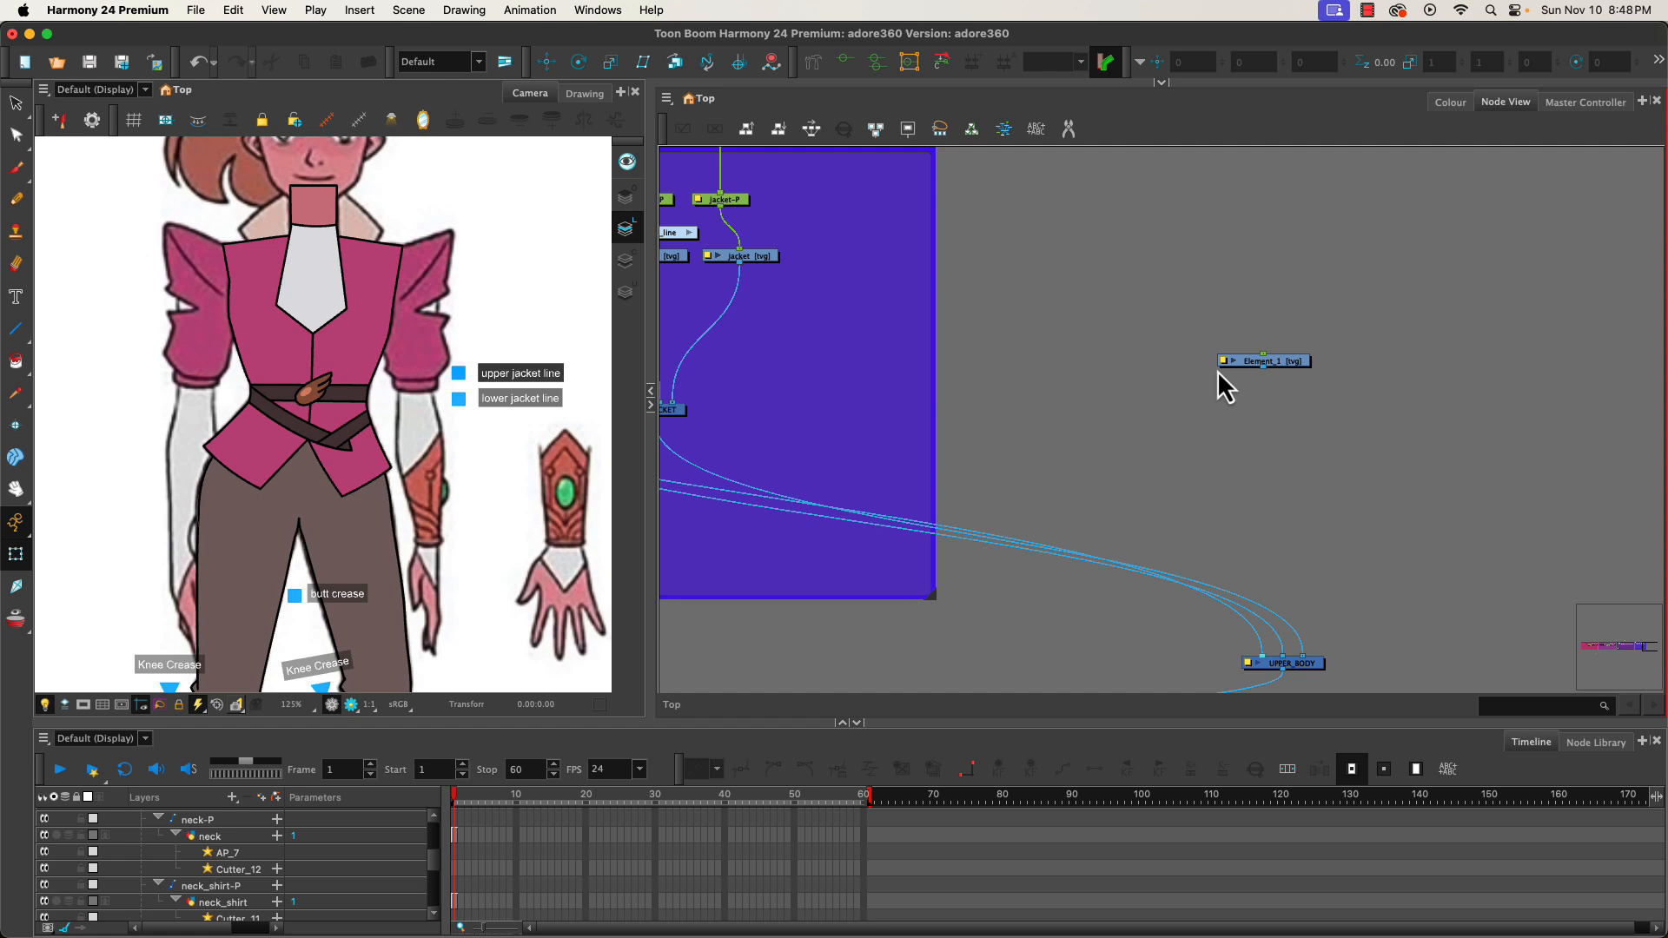
key("Tab")
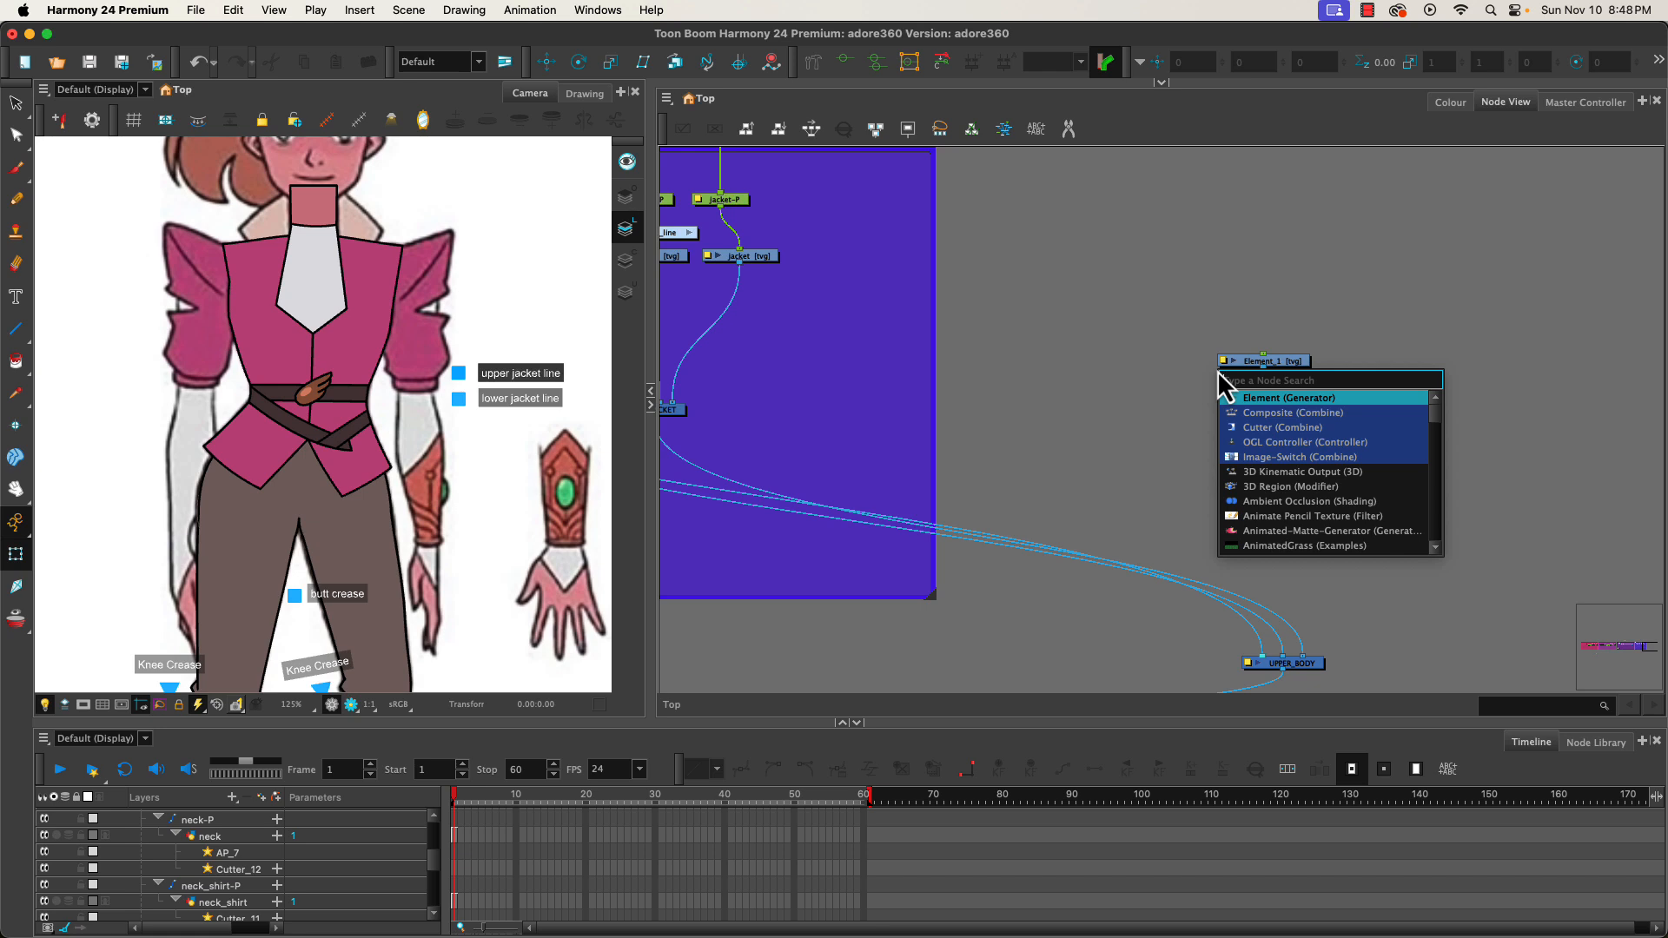
key("Return")
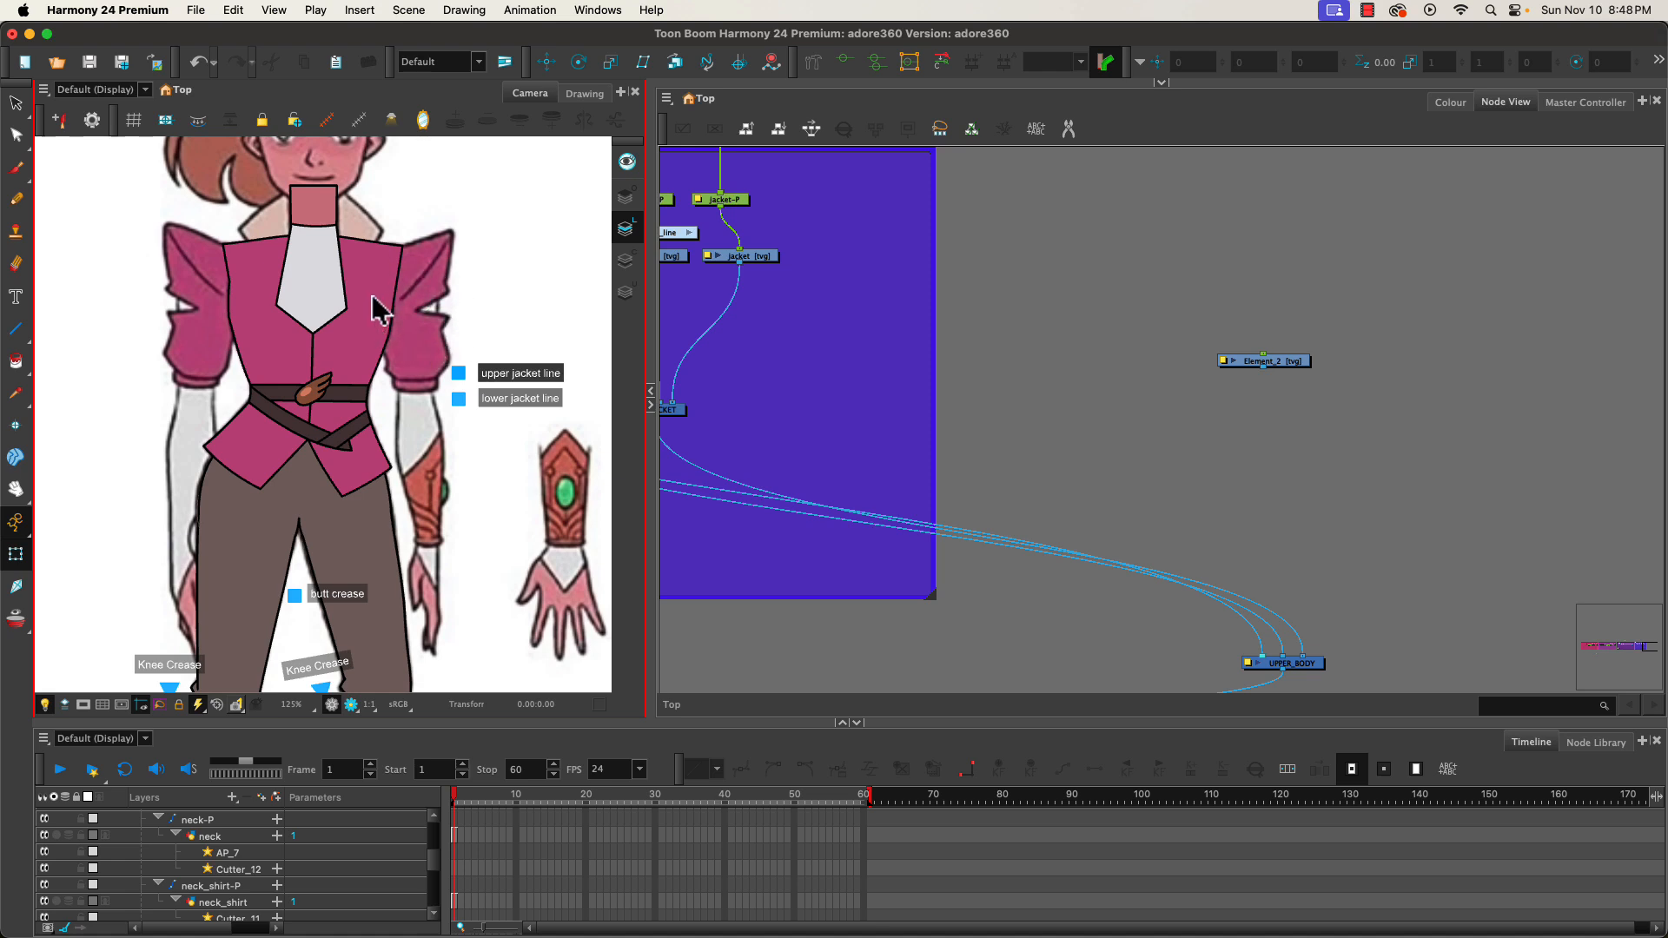
key("Tab")
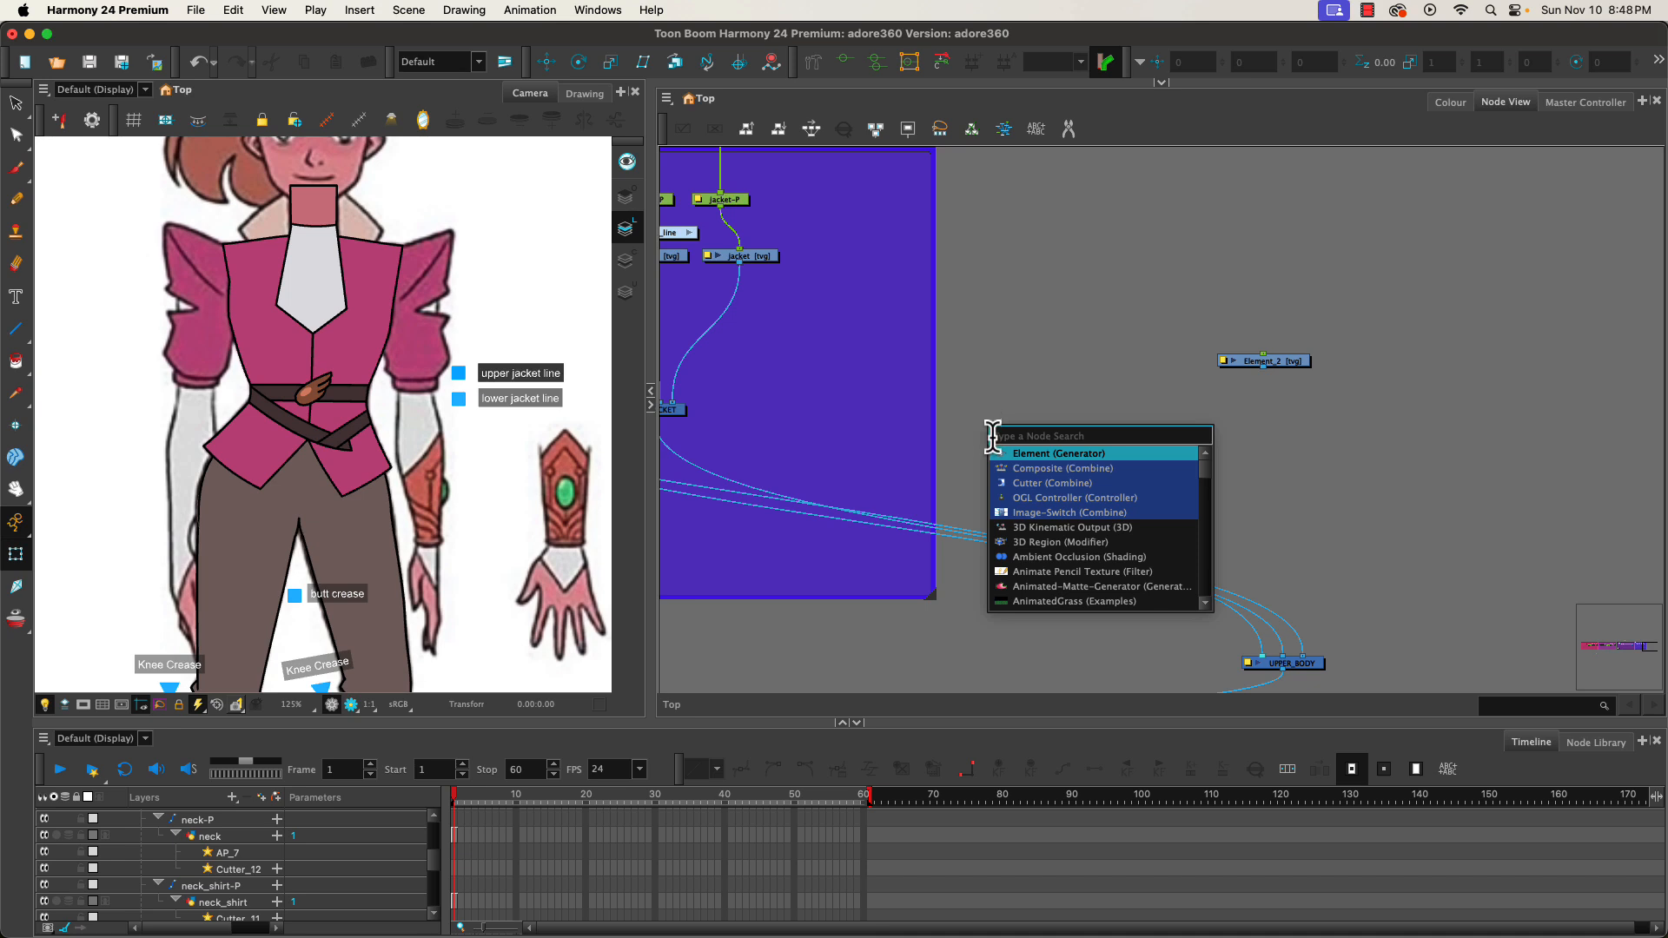
key("Return")
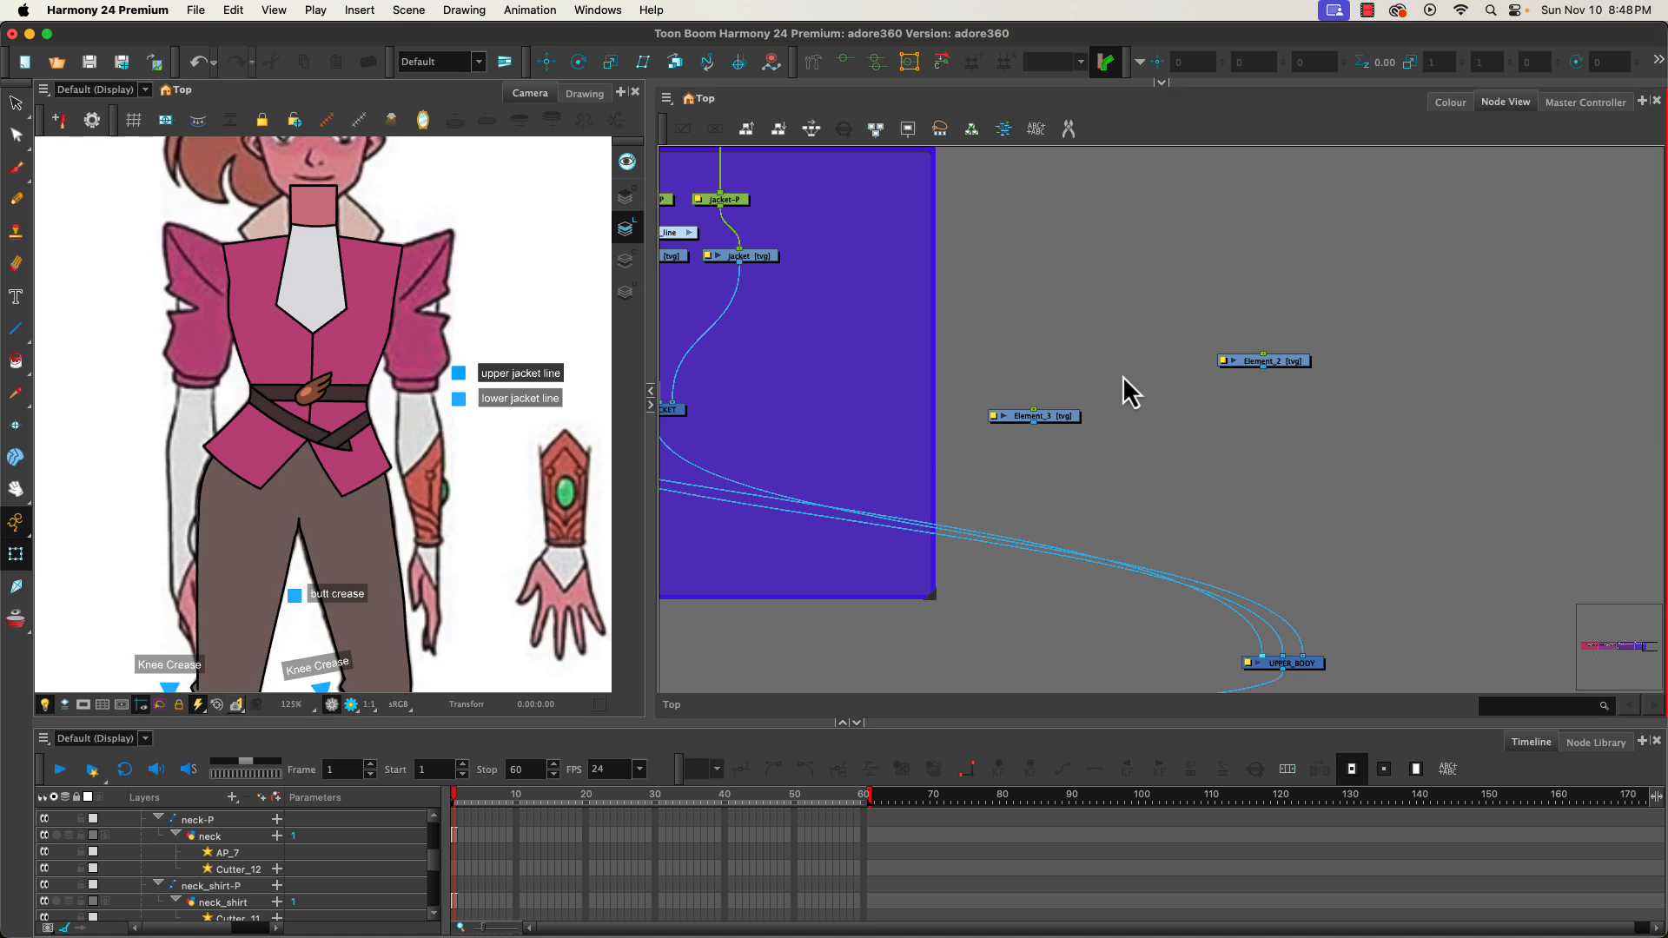
key("Tab")
left_click(1087, 390)
- Check the arms in the turnaround reference and add two more Element nodes among the new, unconnected ones
left_click_drag(473, 551, 116, 550)
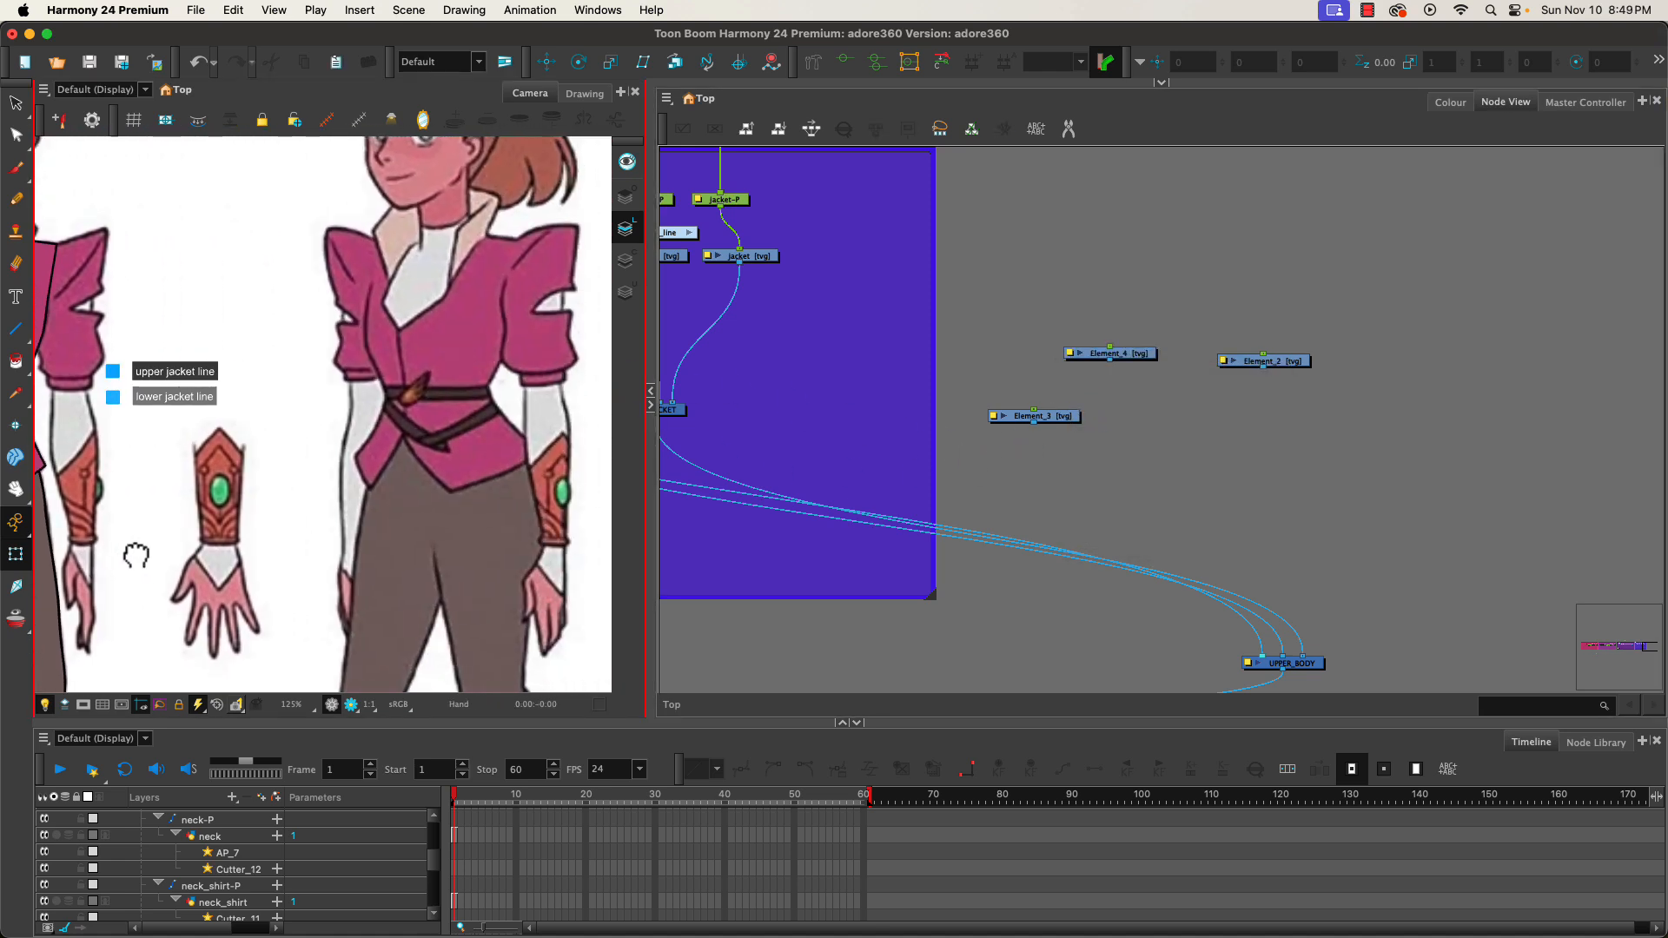
left_click_drag(390, 568, 57, 541)
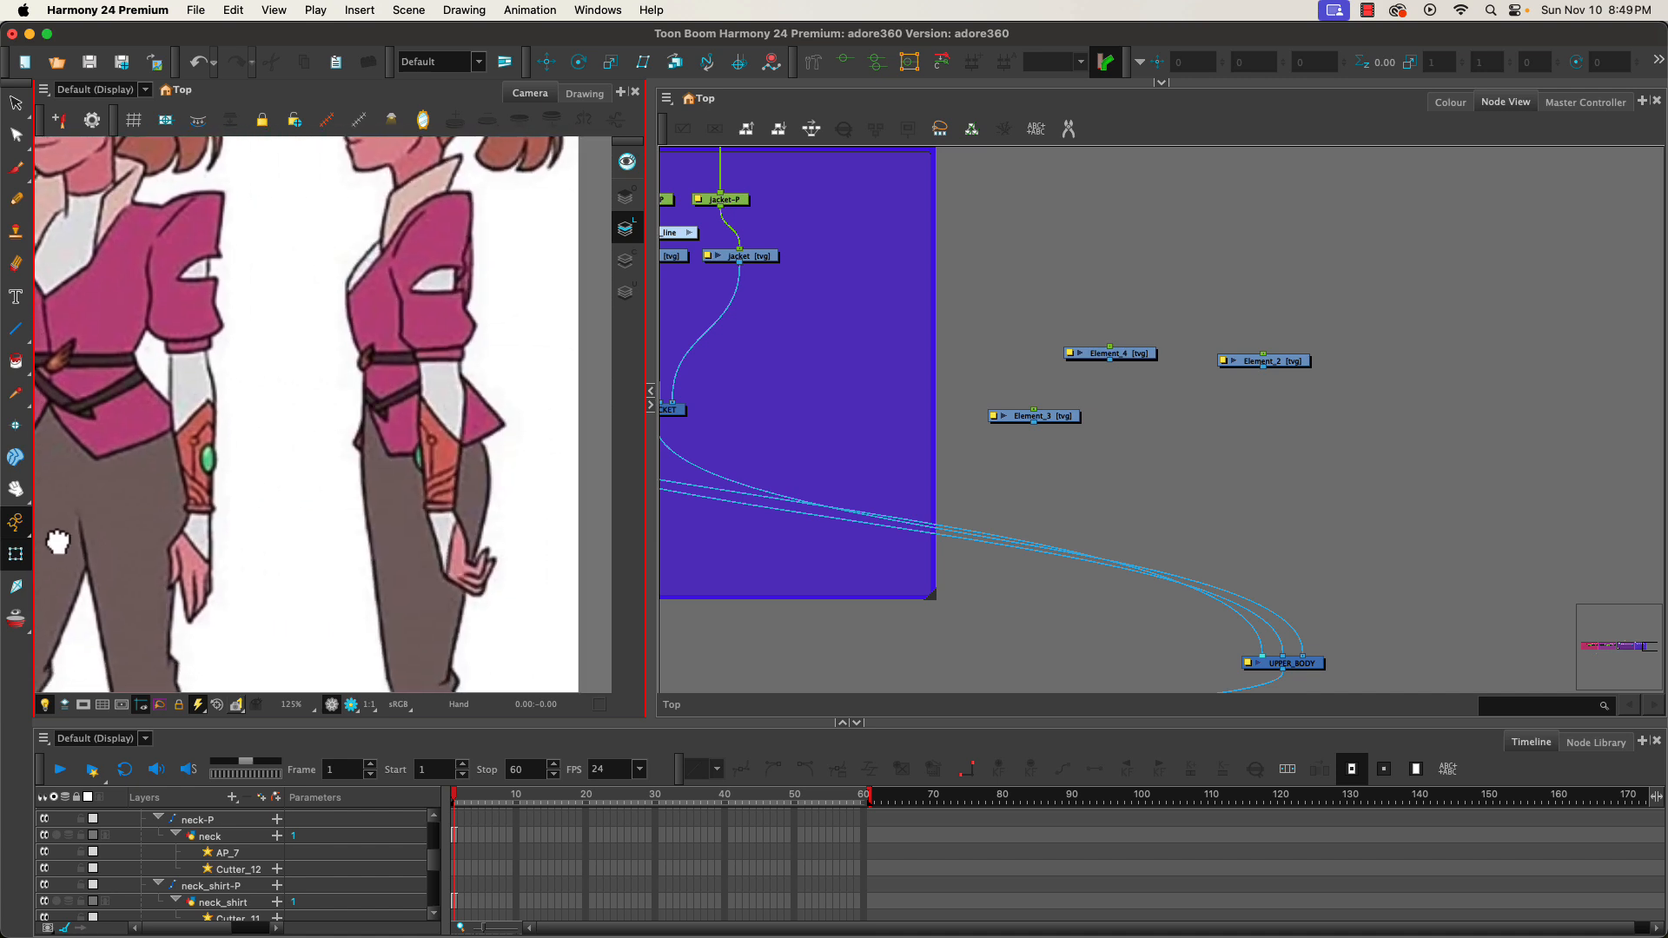
left_click_drag(58, 541, 60, 537)
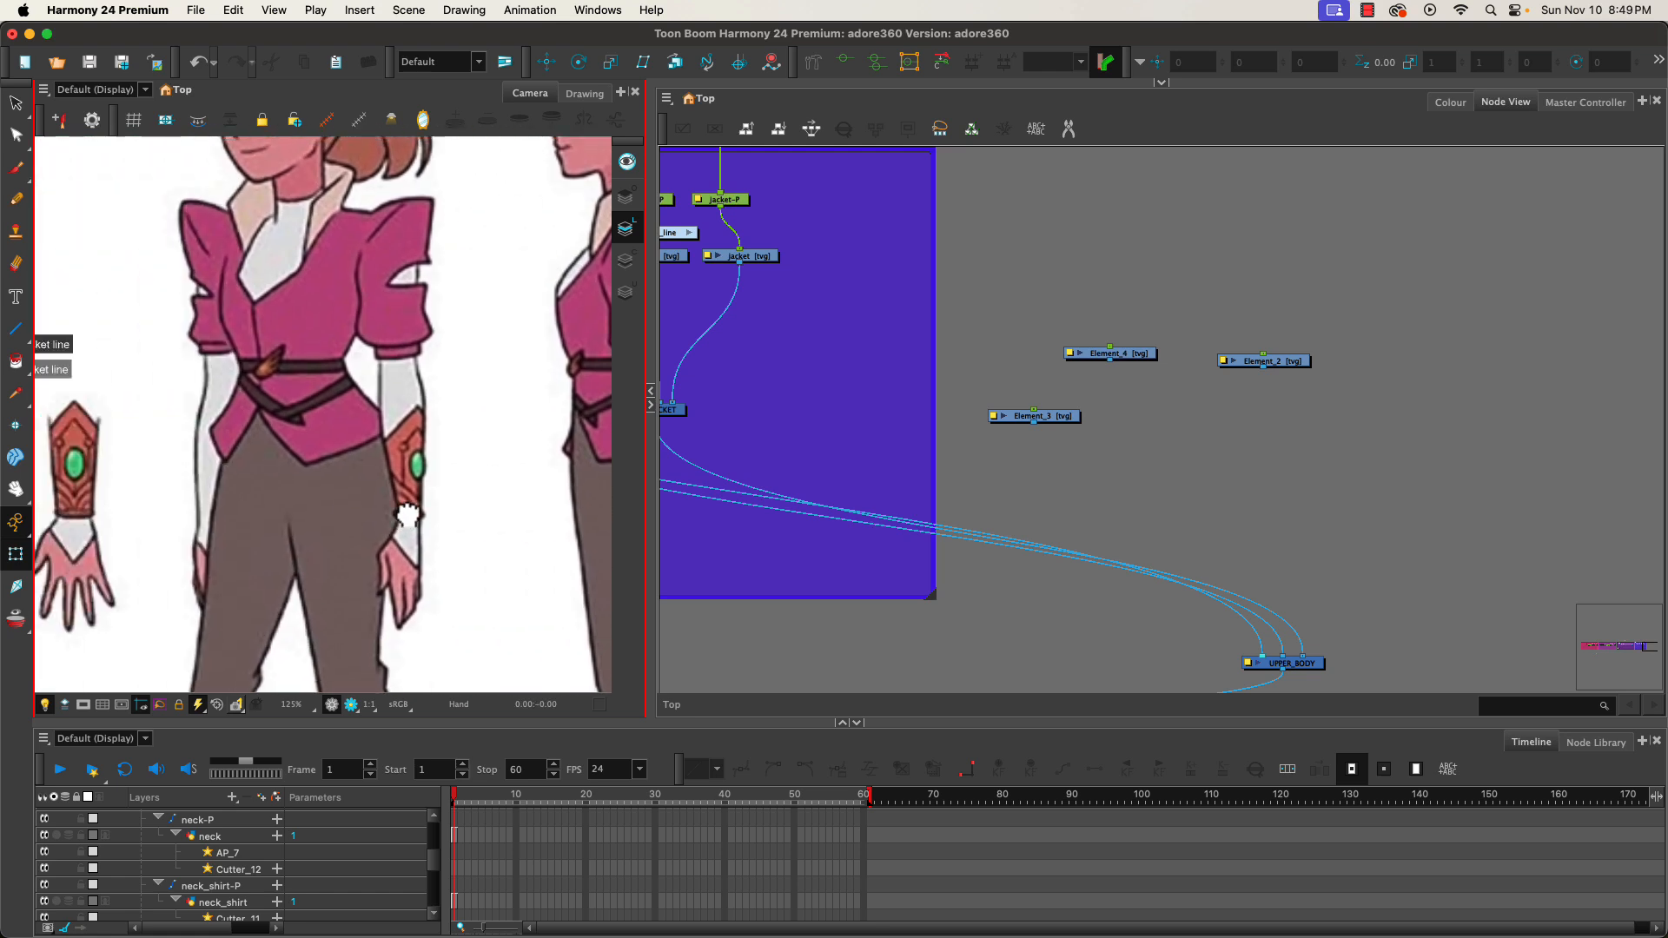
left_click(992, 483)
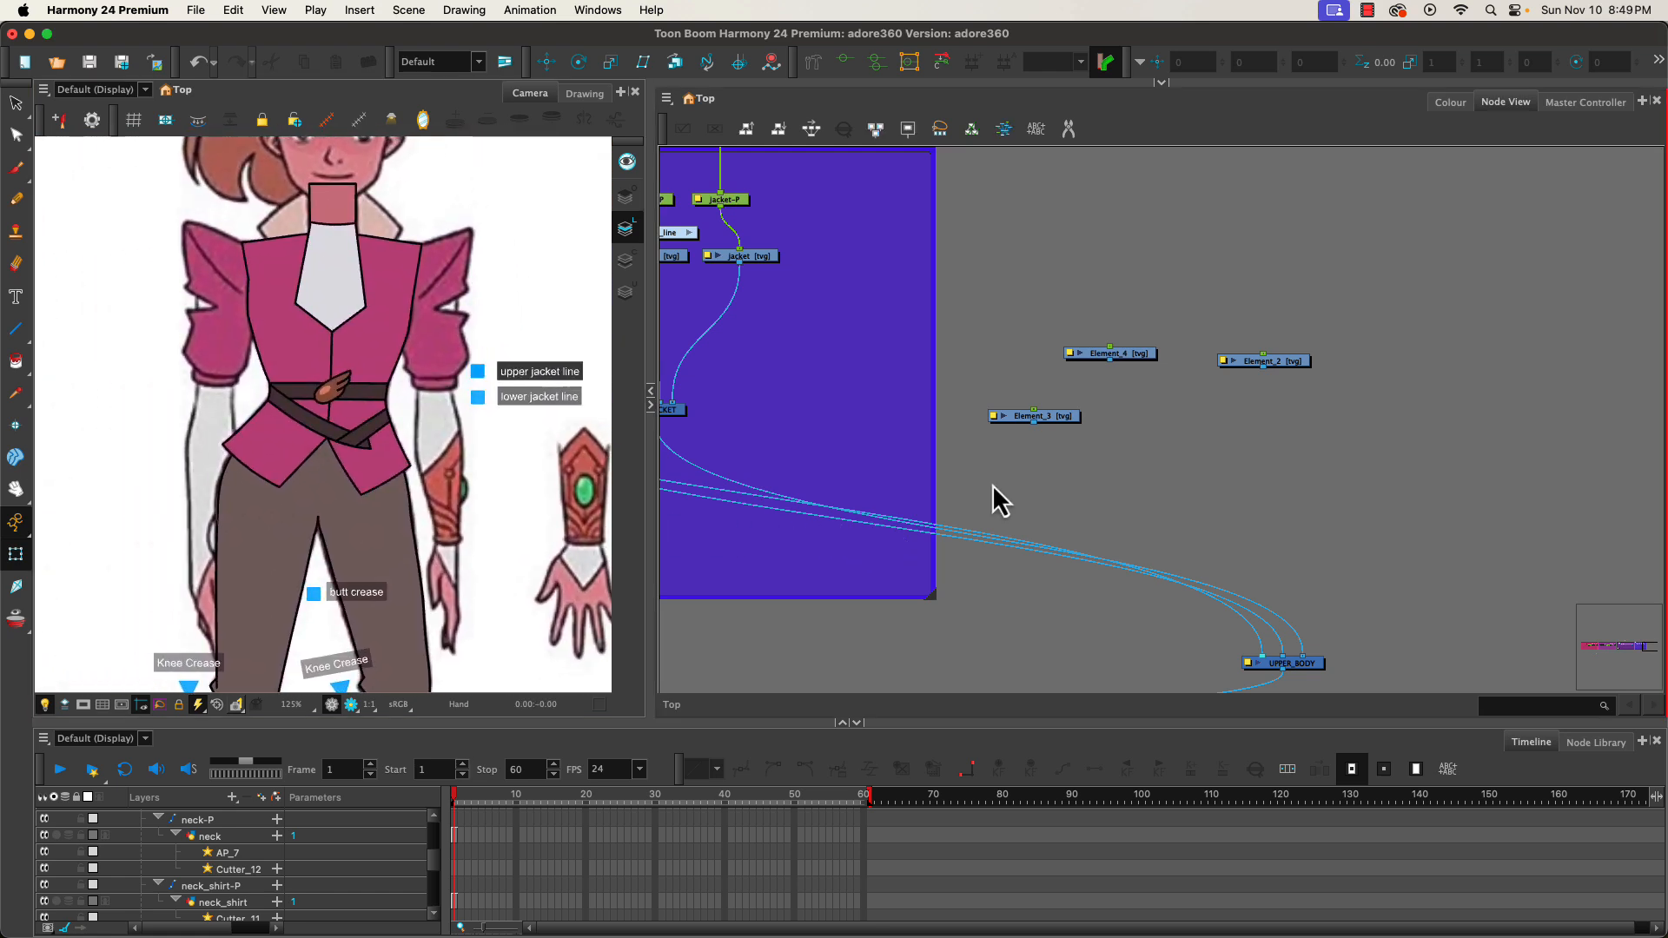
key("Tab")
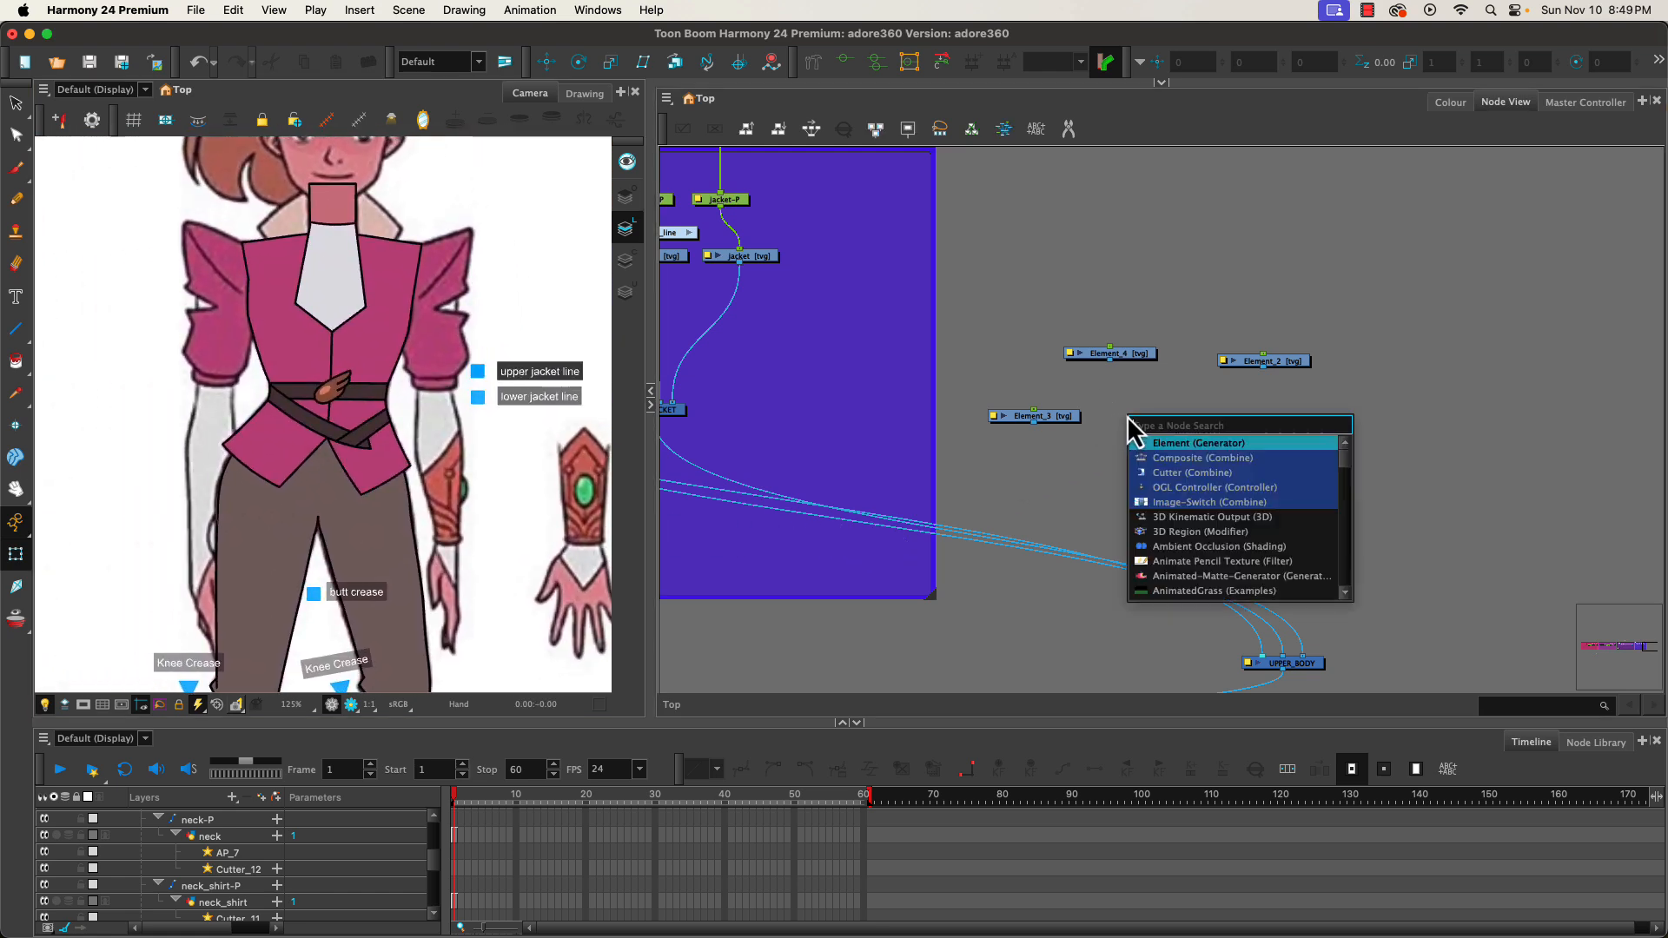
key("Return")
key("Tab")
key("Return")
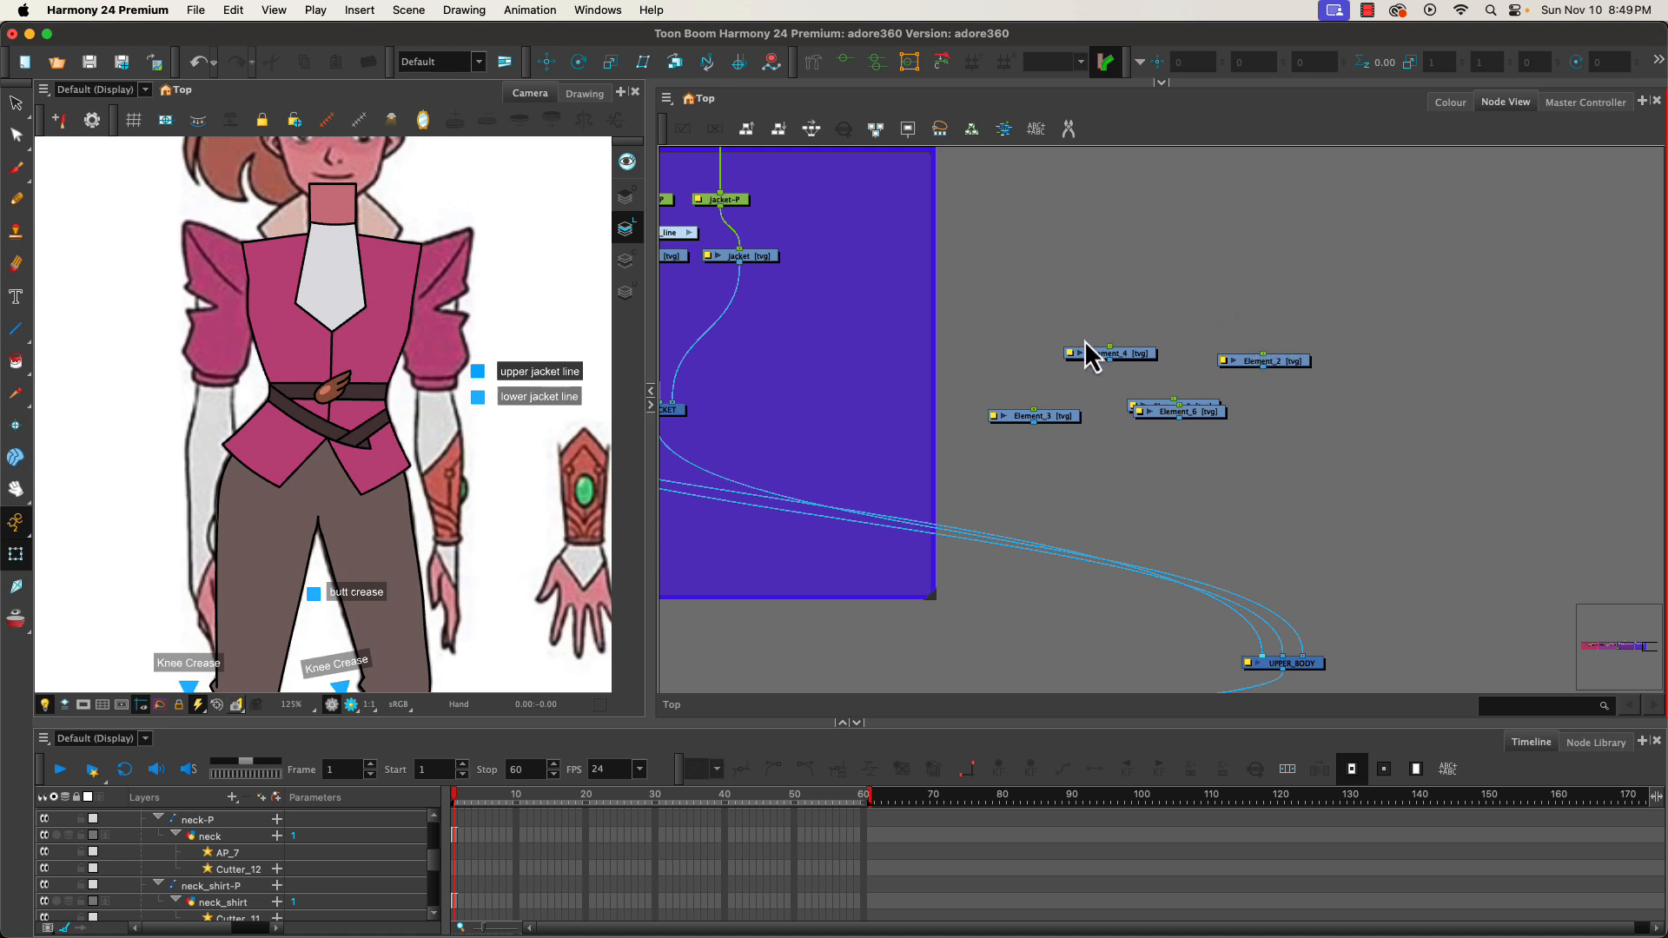
- Line up all six new Element nodes in one evenly spaced horizontal row
left_click_drag(1068, 330, 1292, 462)
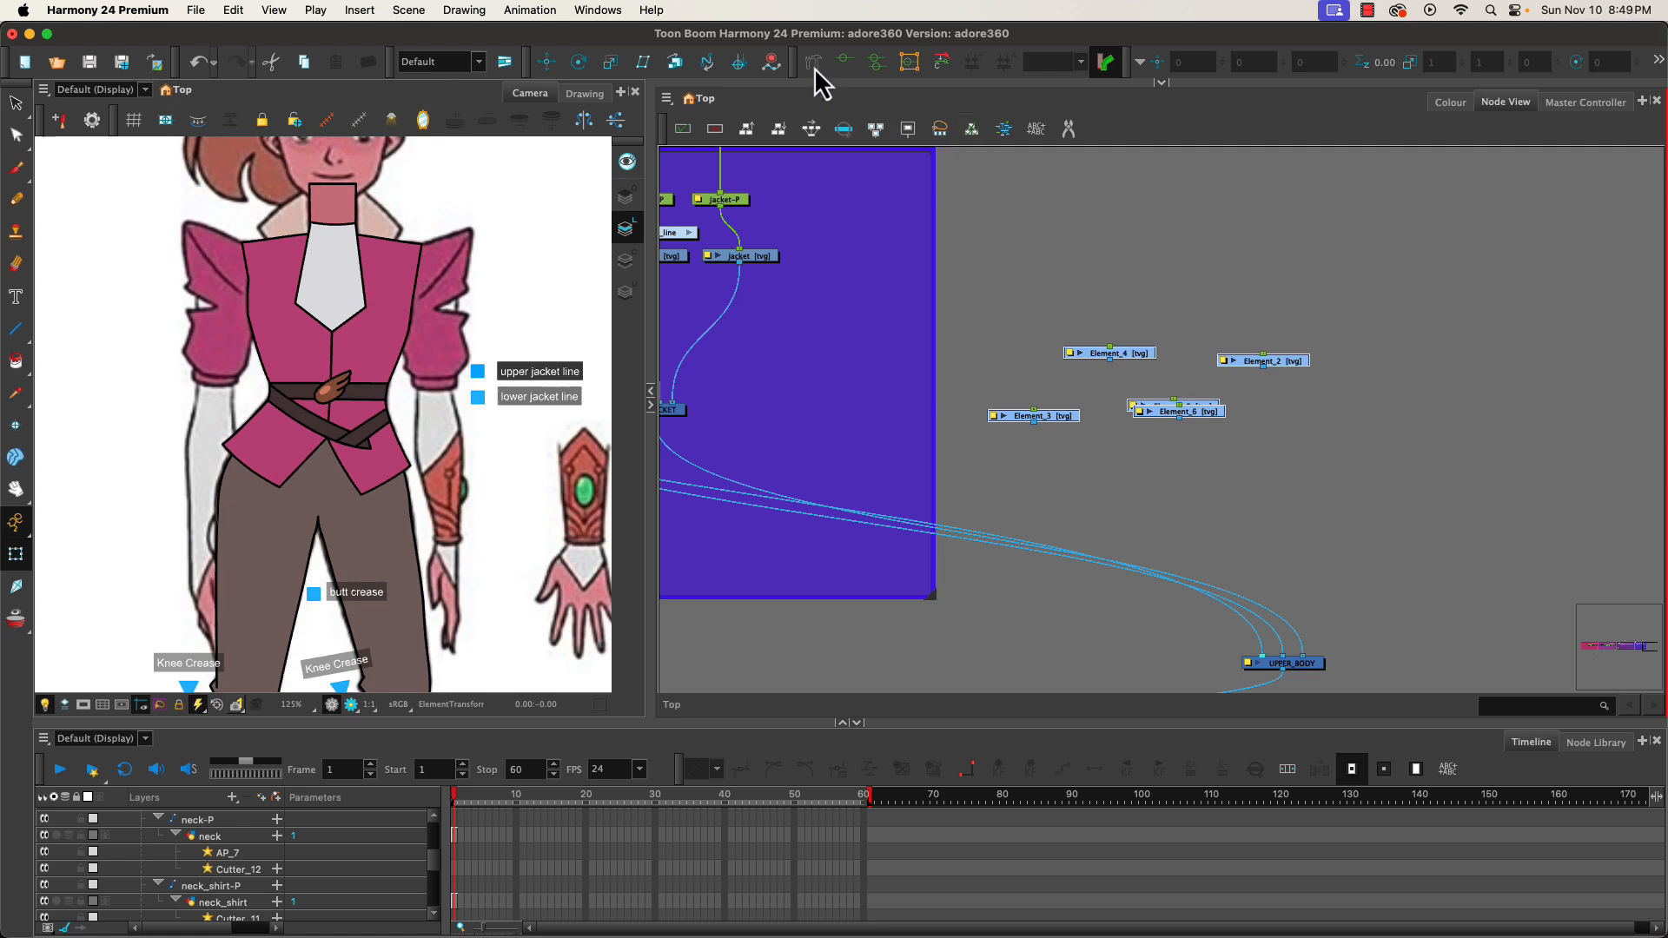
left_click(811, 130)
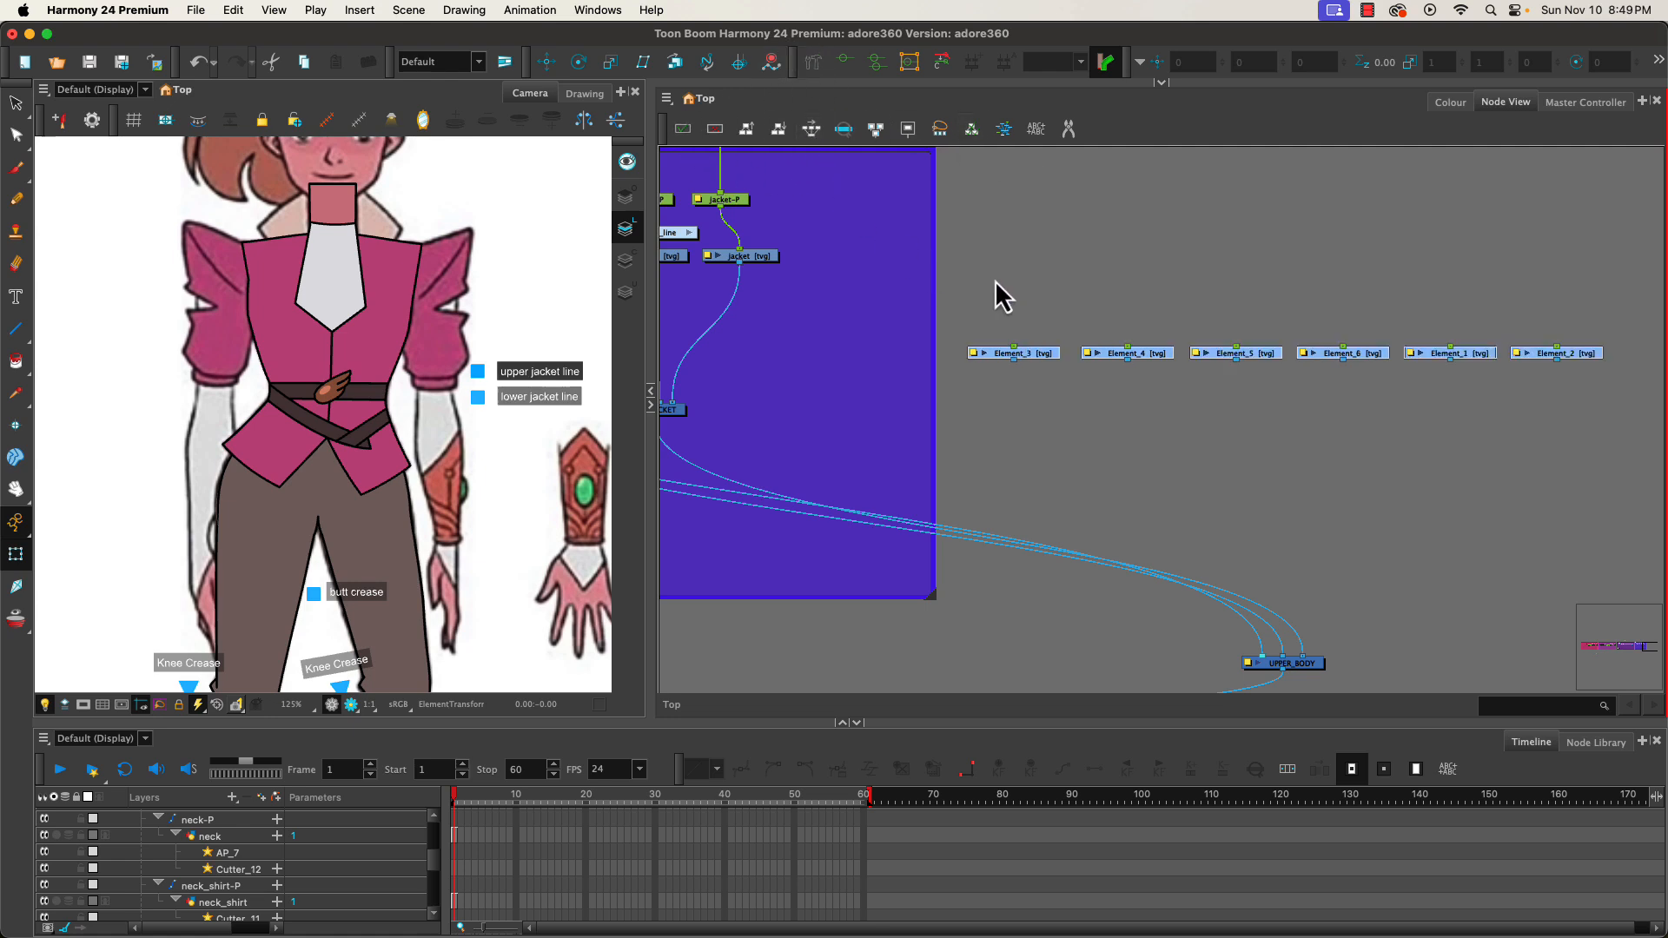
left_click(1025, 351)
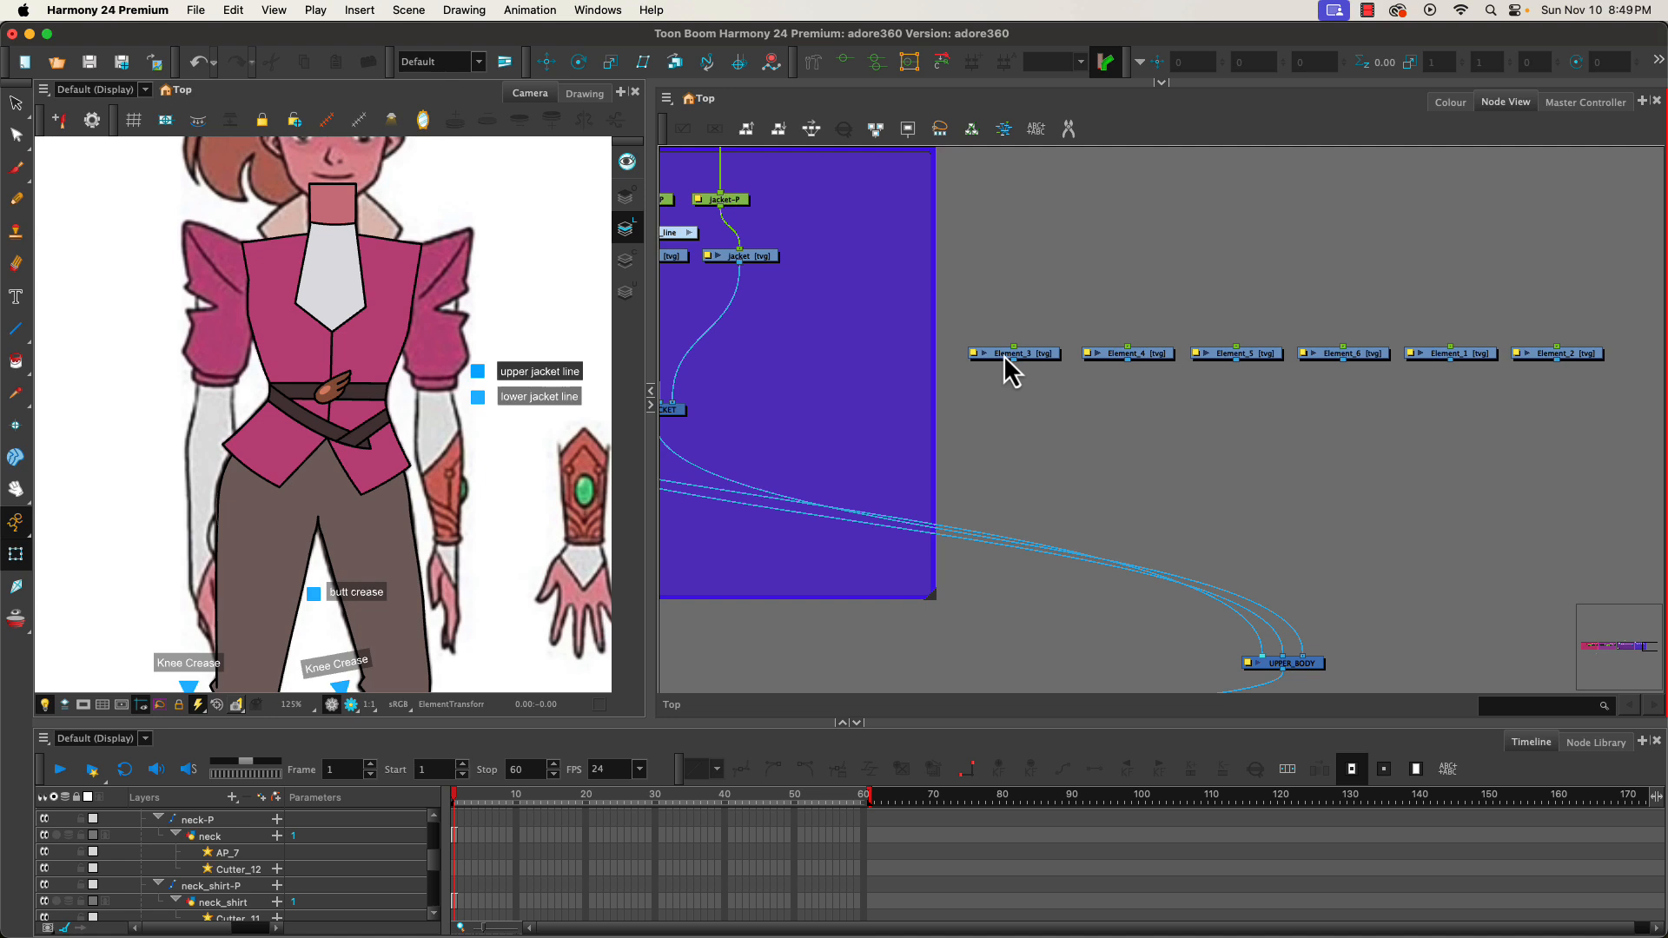
- Rename the first Element node in the row as triangle_cutout
left_click(1005, 355)
double_click(1005, 353)
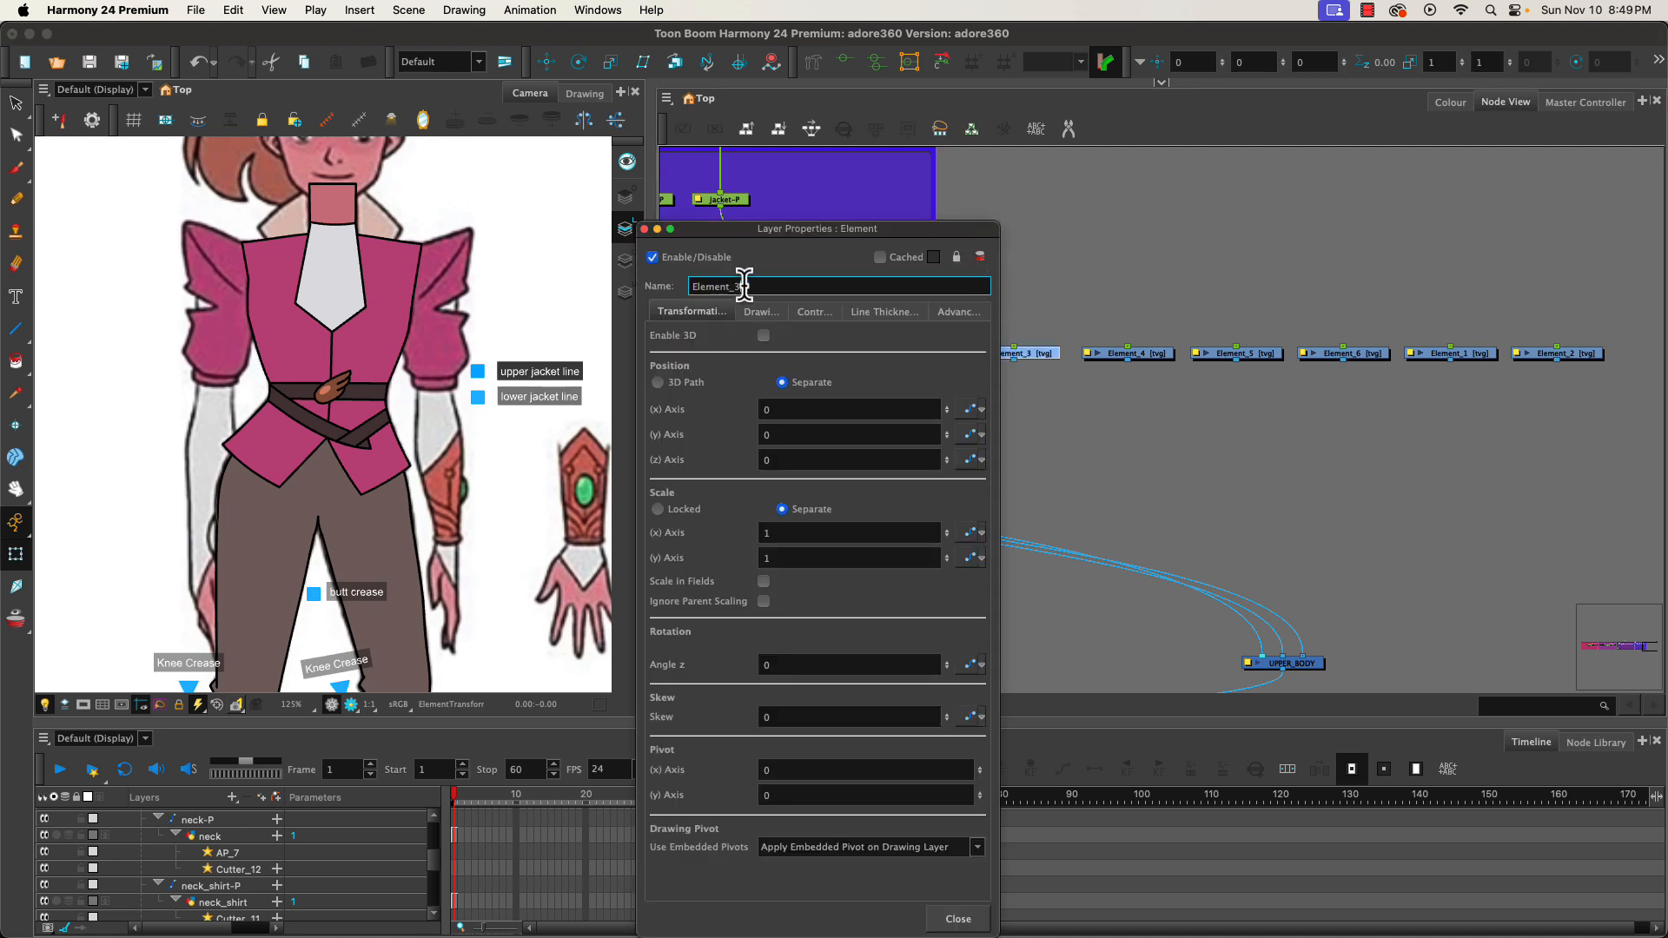
left_click_drag(744, 286, 614, 268)
type("triangle_cutout")
key("Return")
left_click(644, 229)
- Rename the second node in the row, Element_4, as sleeve_circle
double_click(1149, 356)
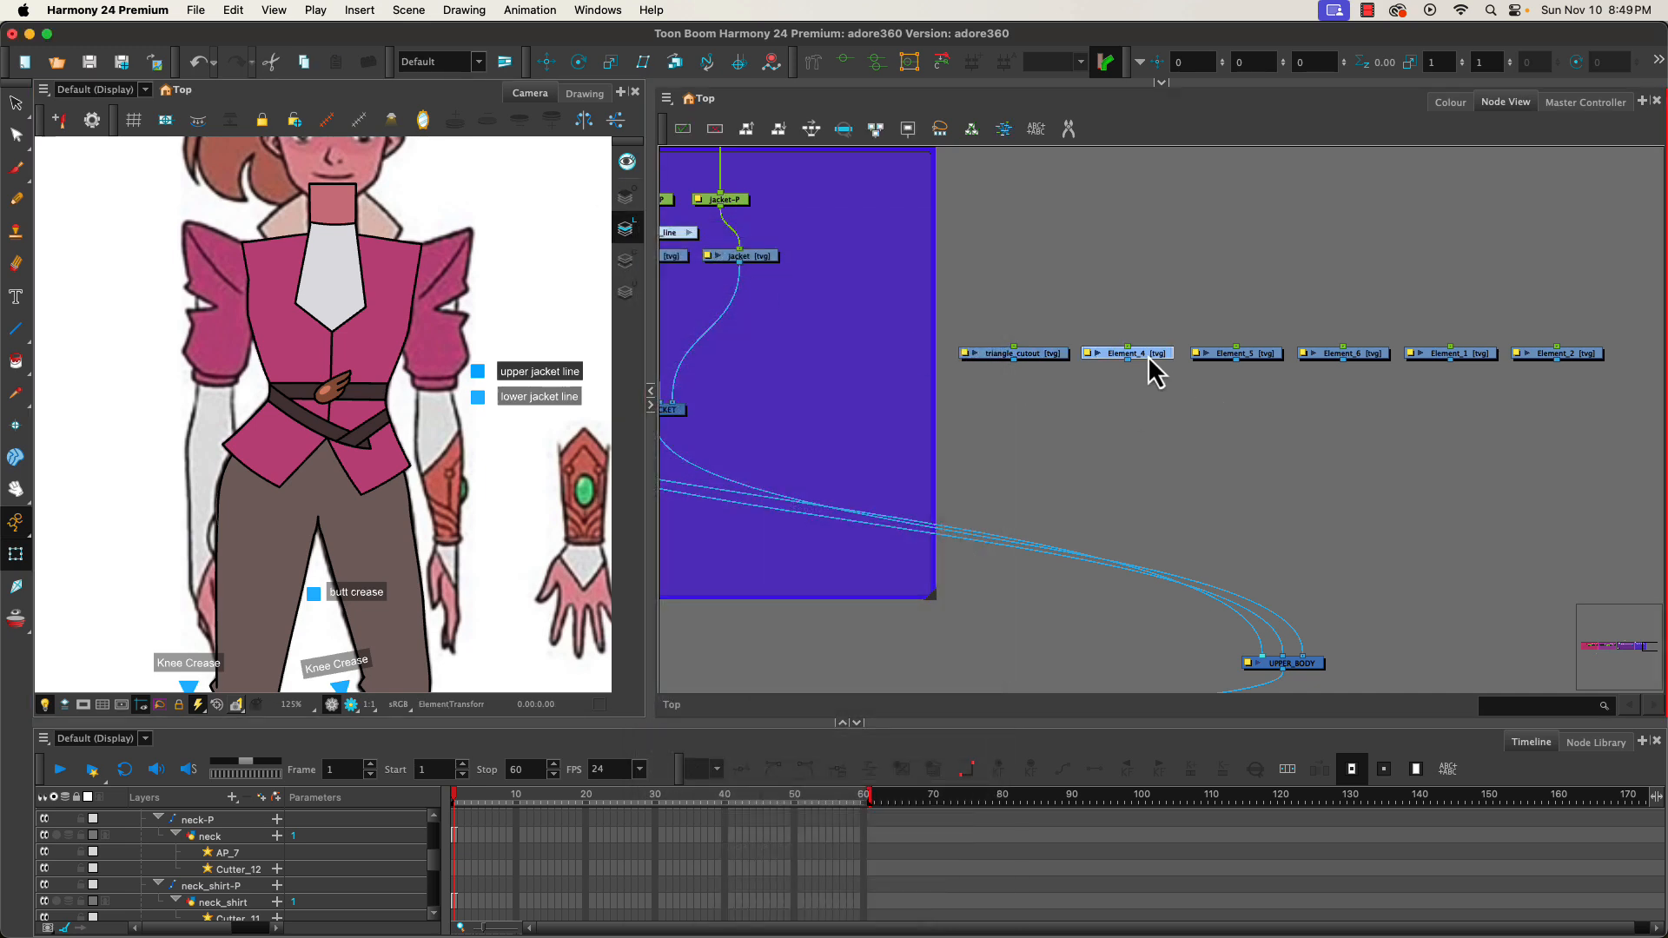
left_click_drag(746, 286, 678, 281)
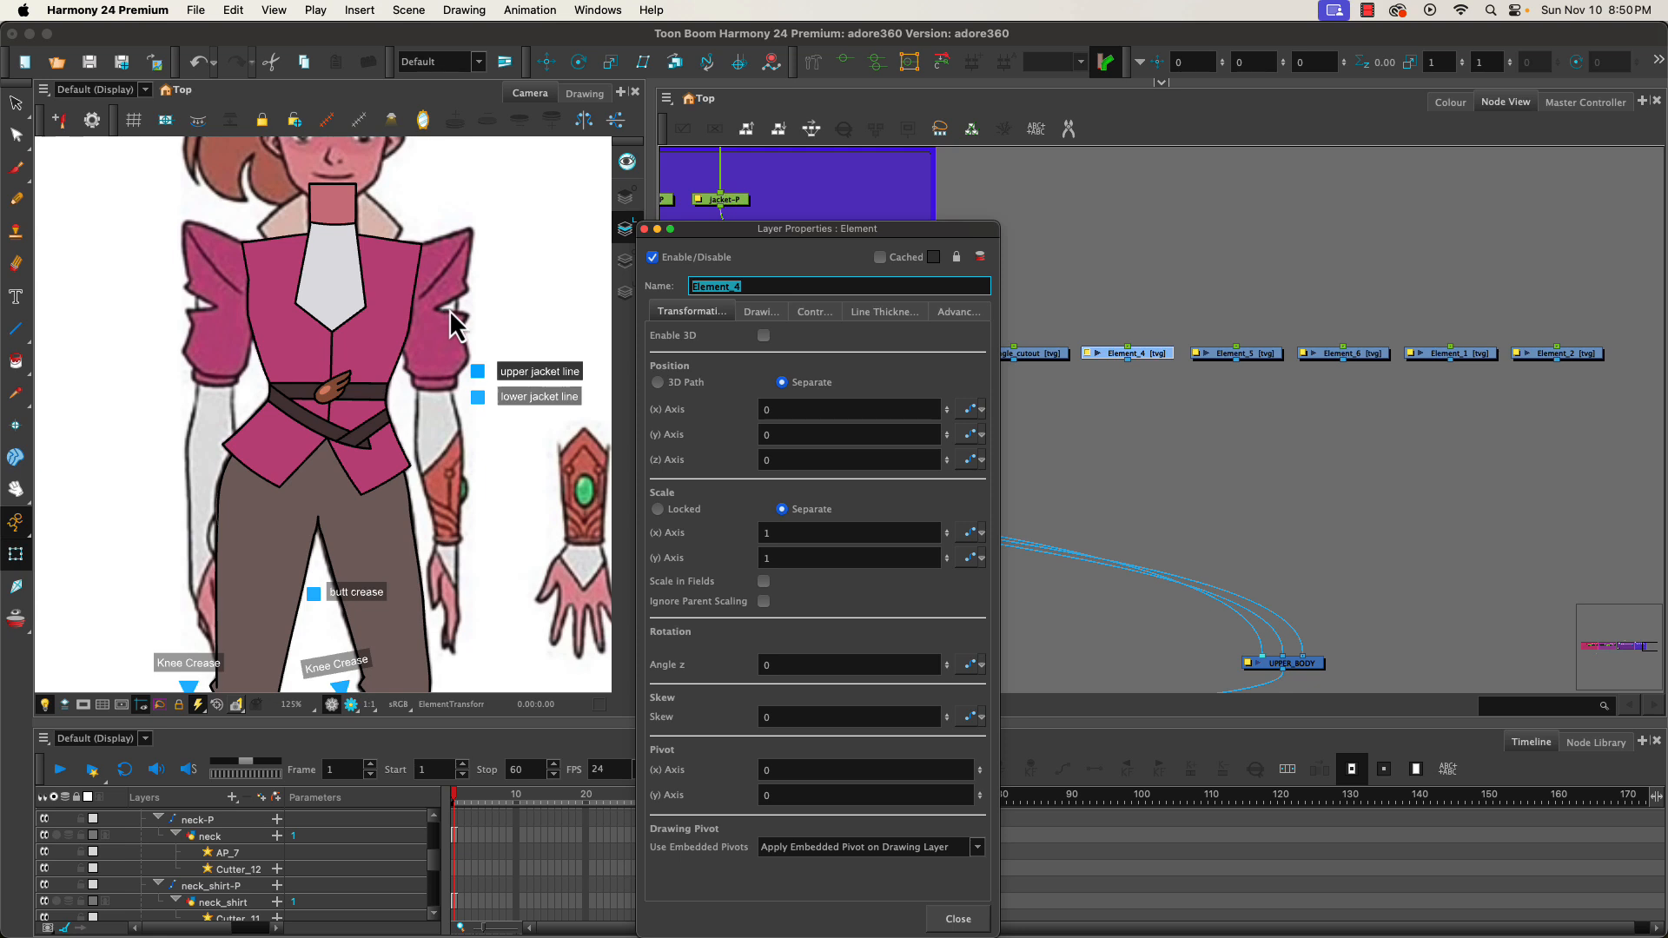
type("sleeve_cl")
type("c")
key("BackSpace")
type("rcle")
key("Return")
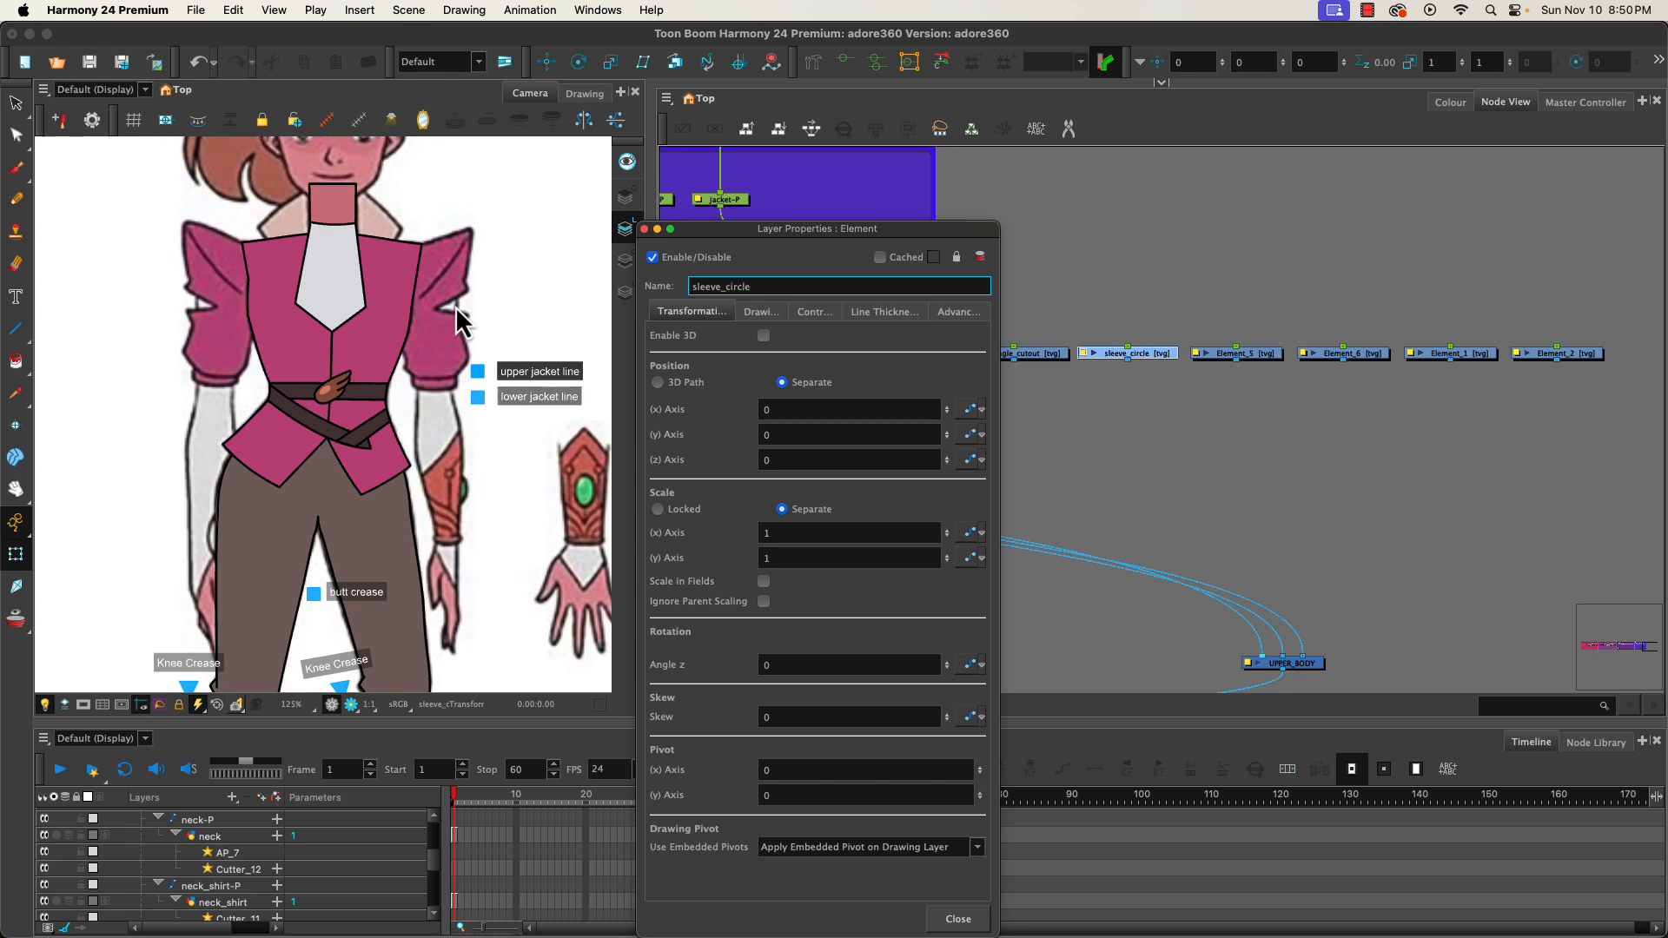
left_click(955, 918)
- Rename the third node in the row, Element_5, as sleeve and the fourth, Element_6, as co_bk_upper
double_click(1240, 354)
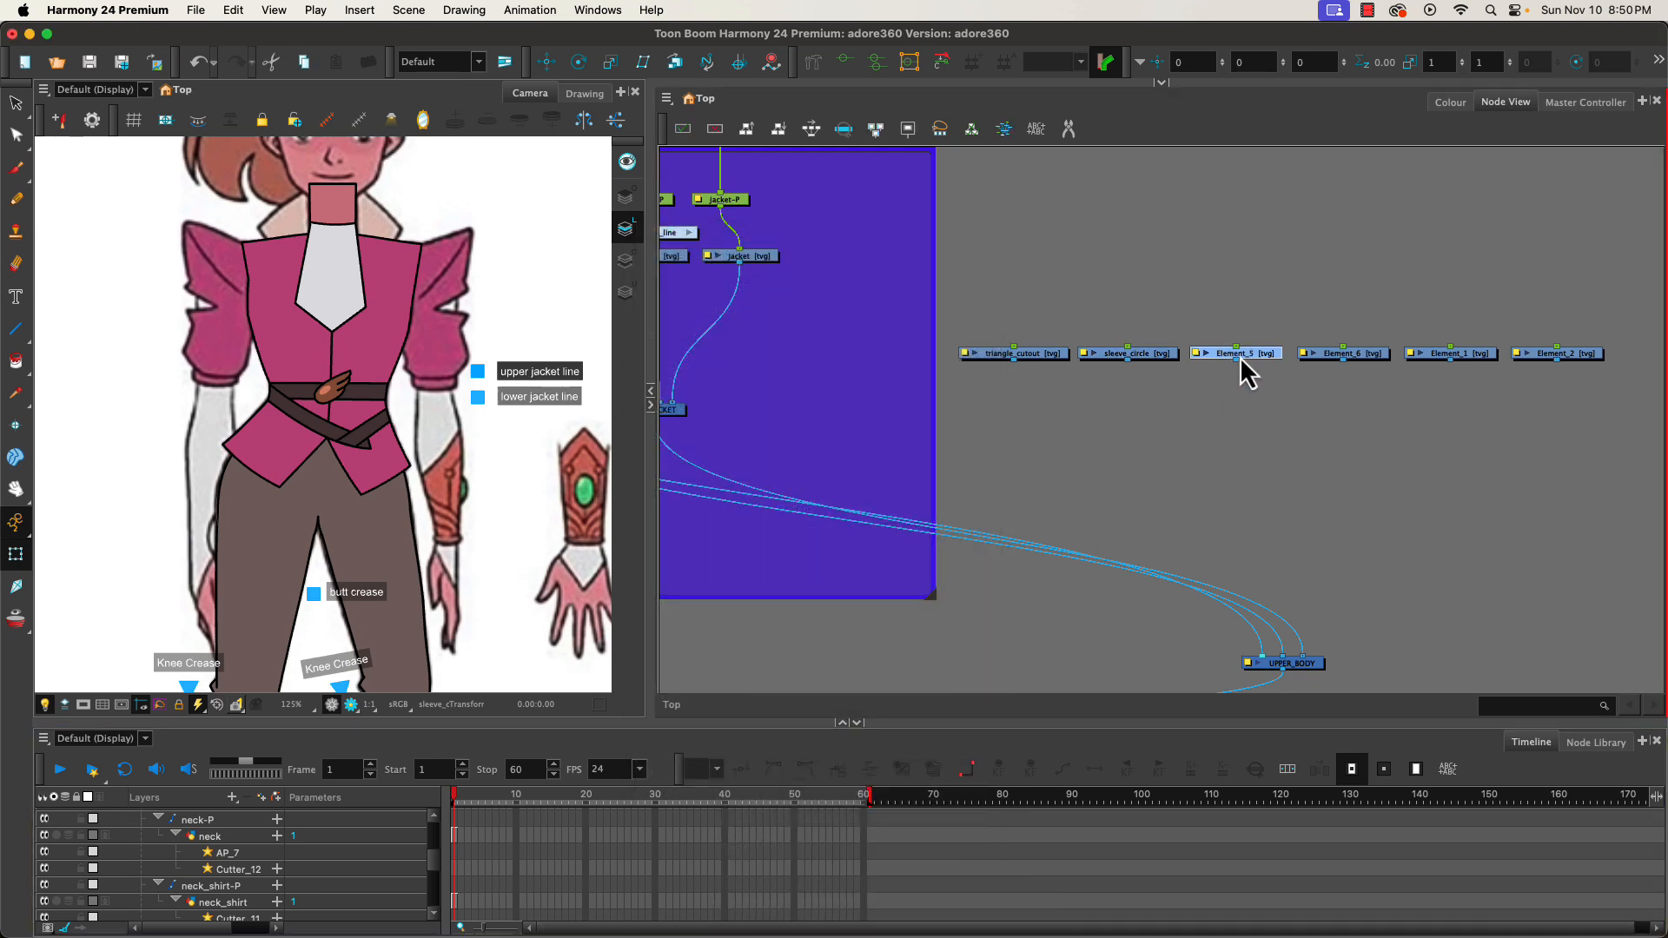
left_click_drag(763, 286, 701, 285)
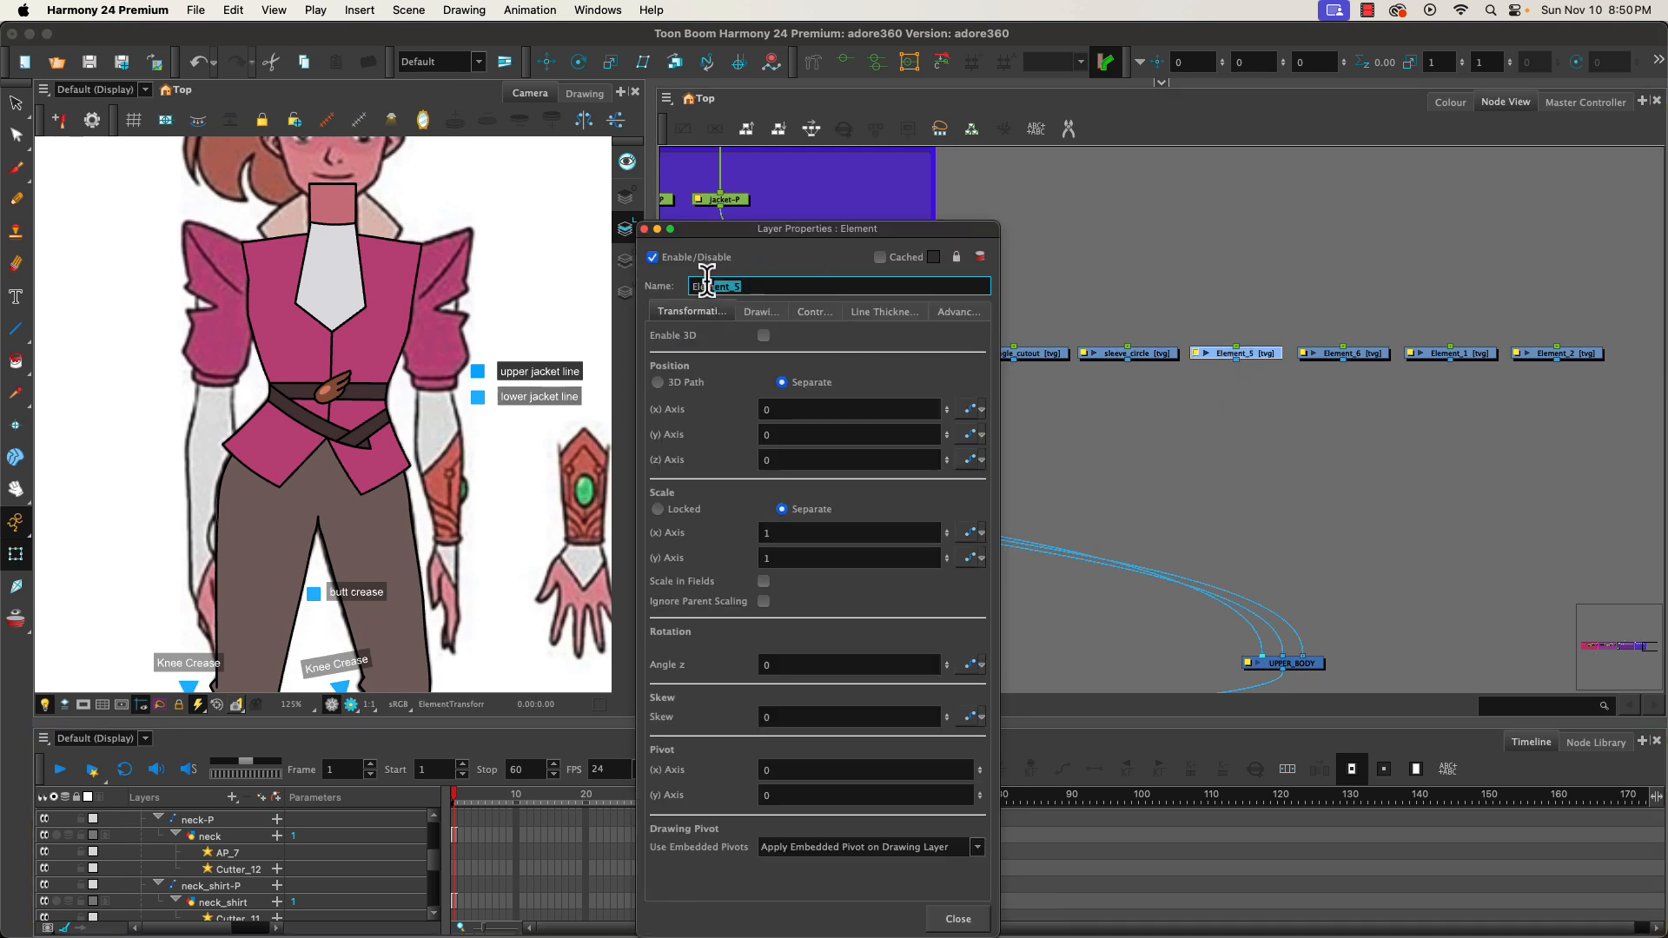
type("sleeve")
left_click(1356, 354)
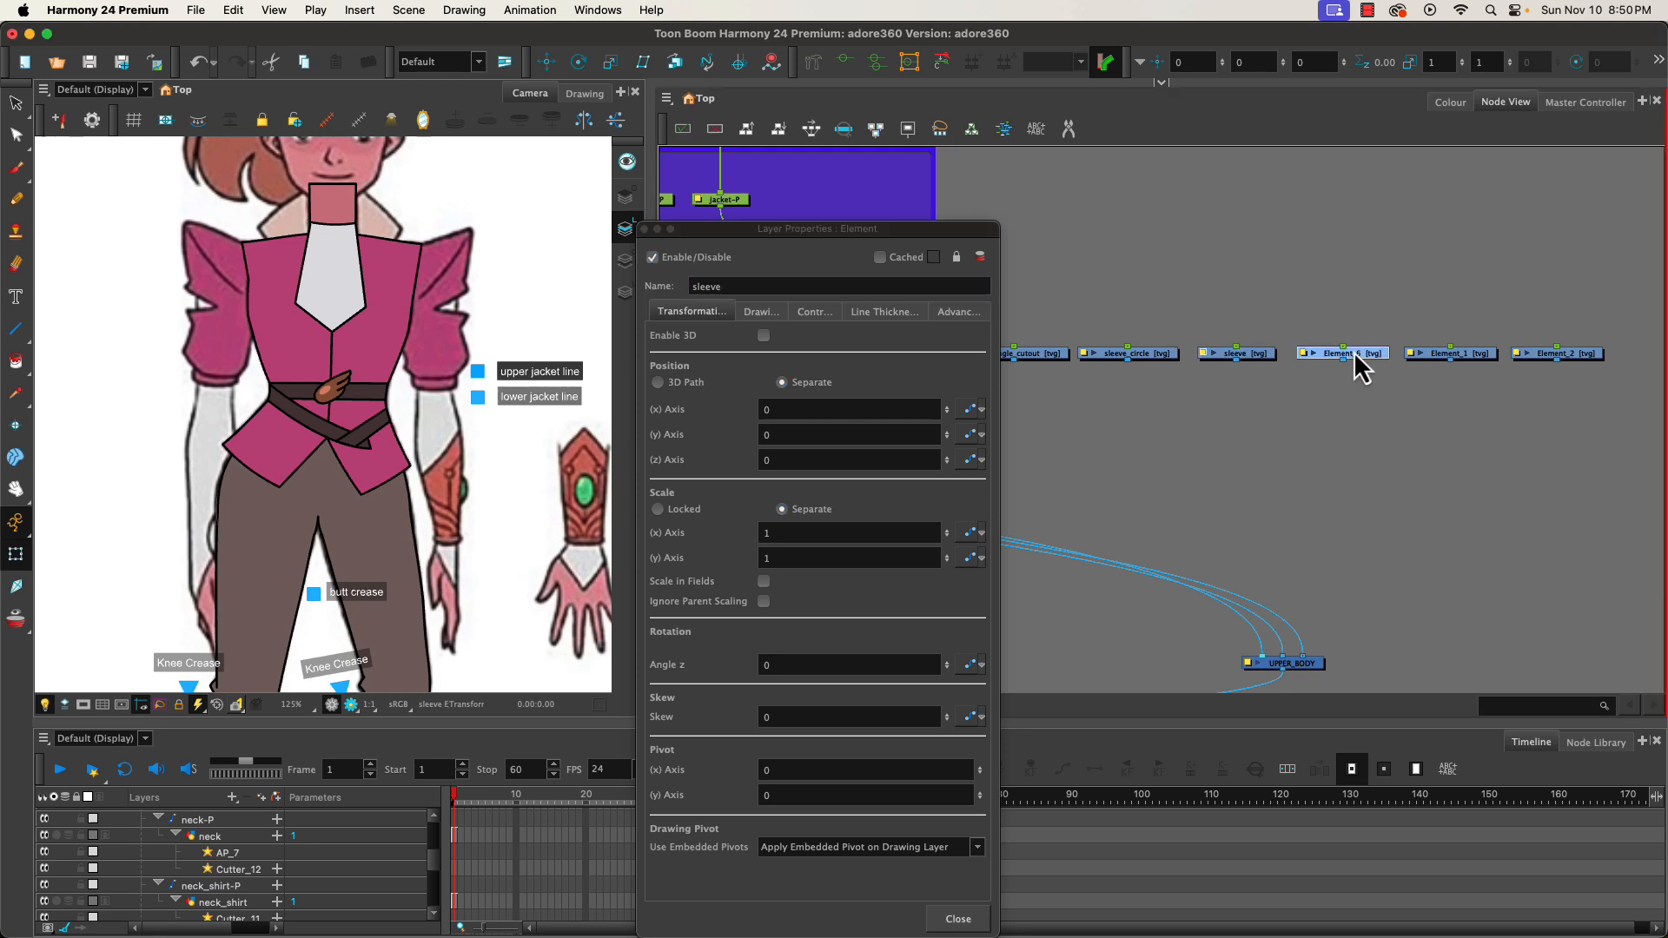
double_click(747, 284)
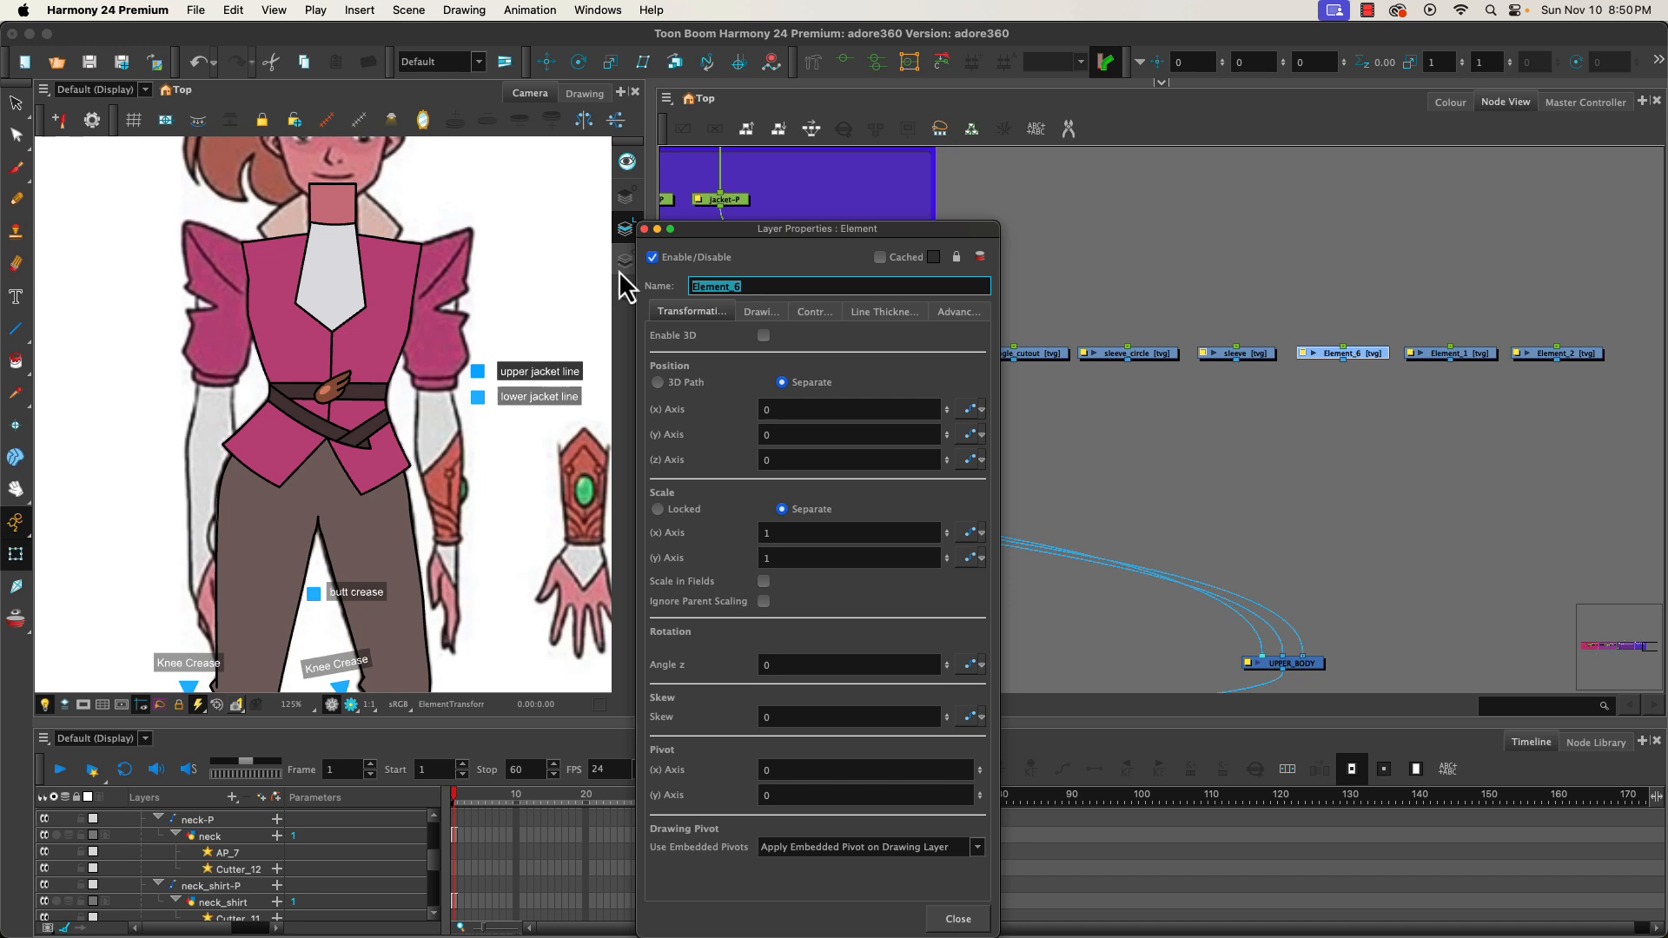
type("co_bk_upper")
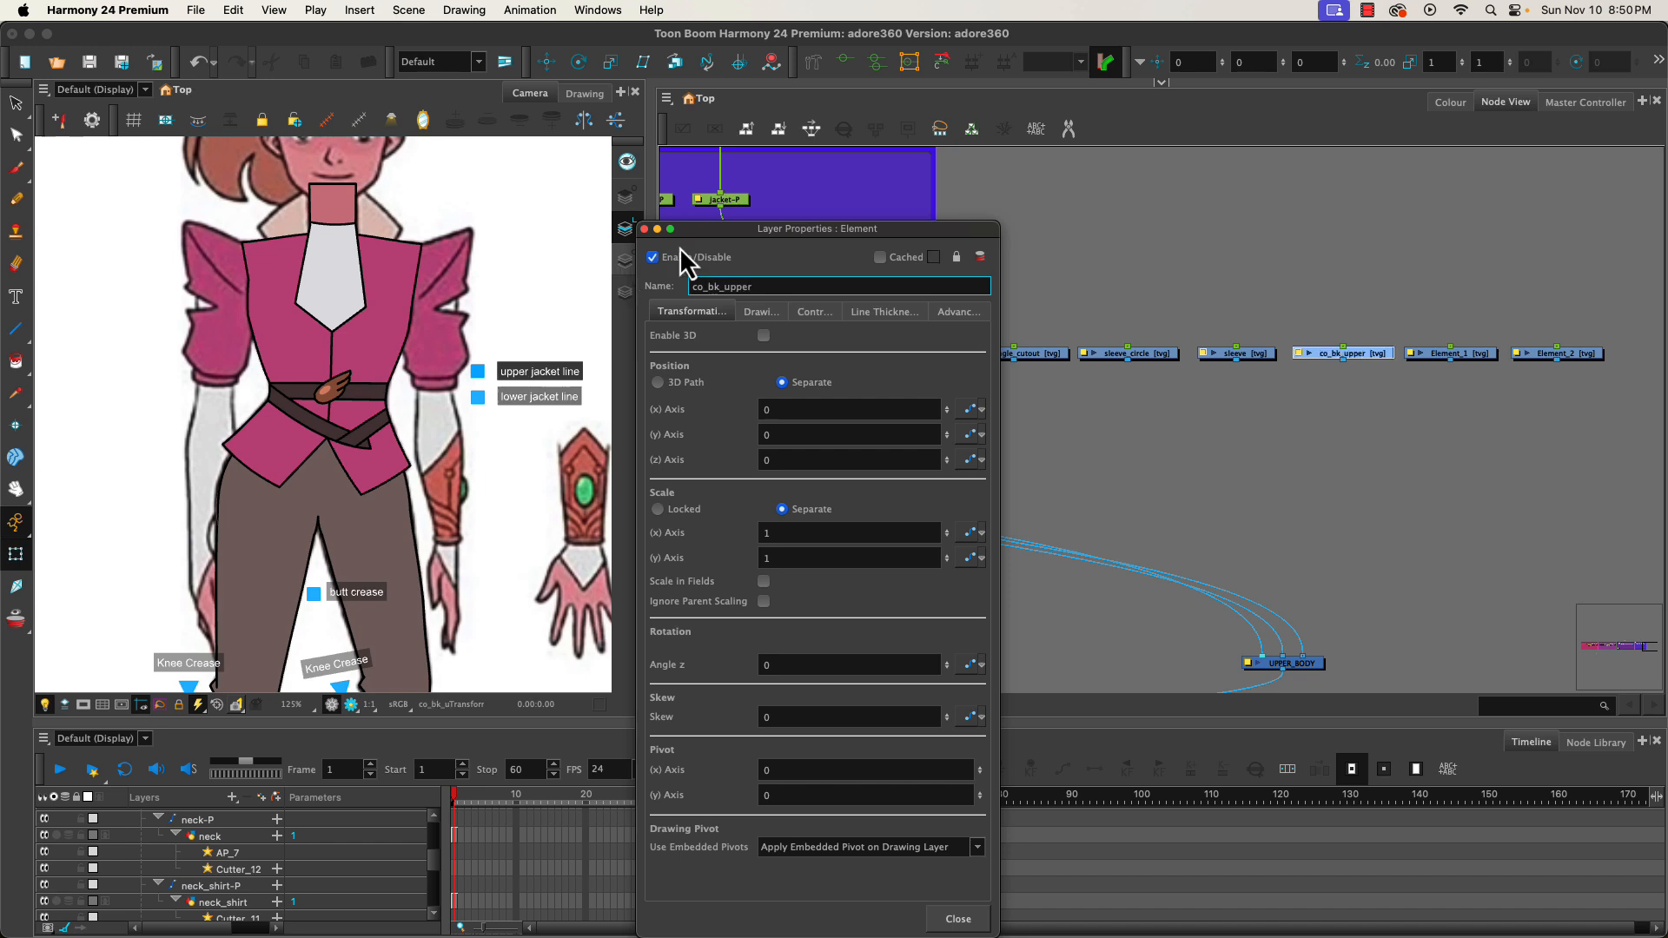
- Rename the fifth node in the row, Element_1, as co_back_lower
left_click(1454, 354)
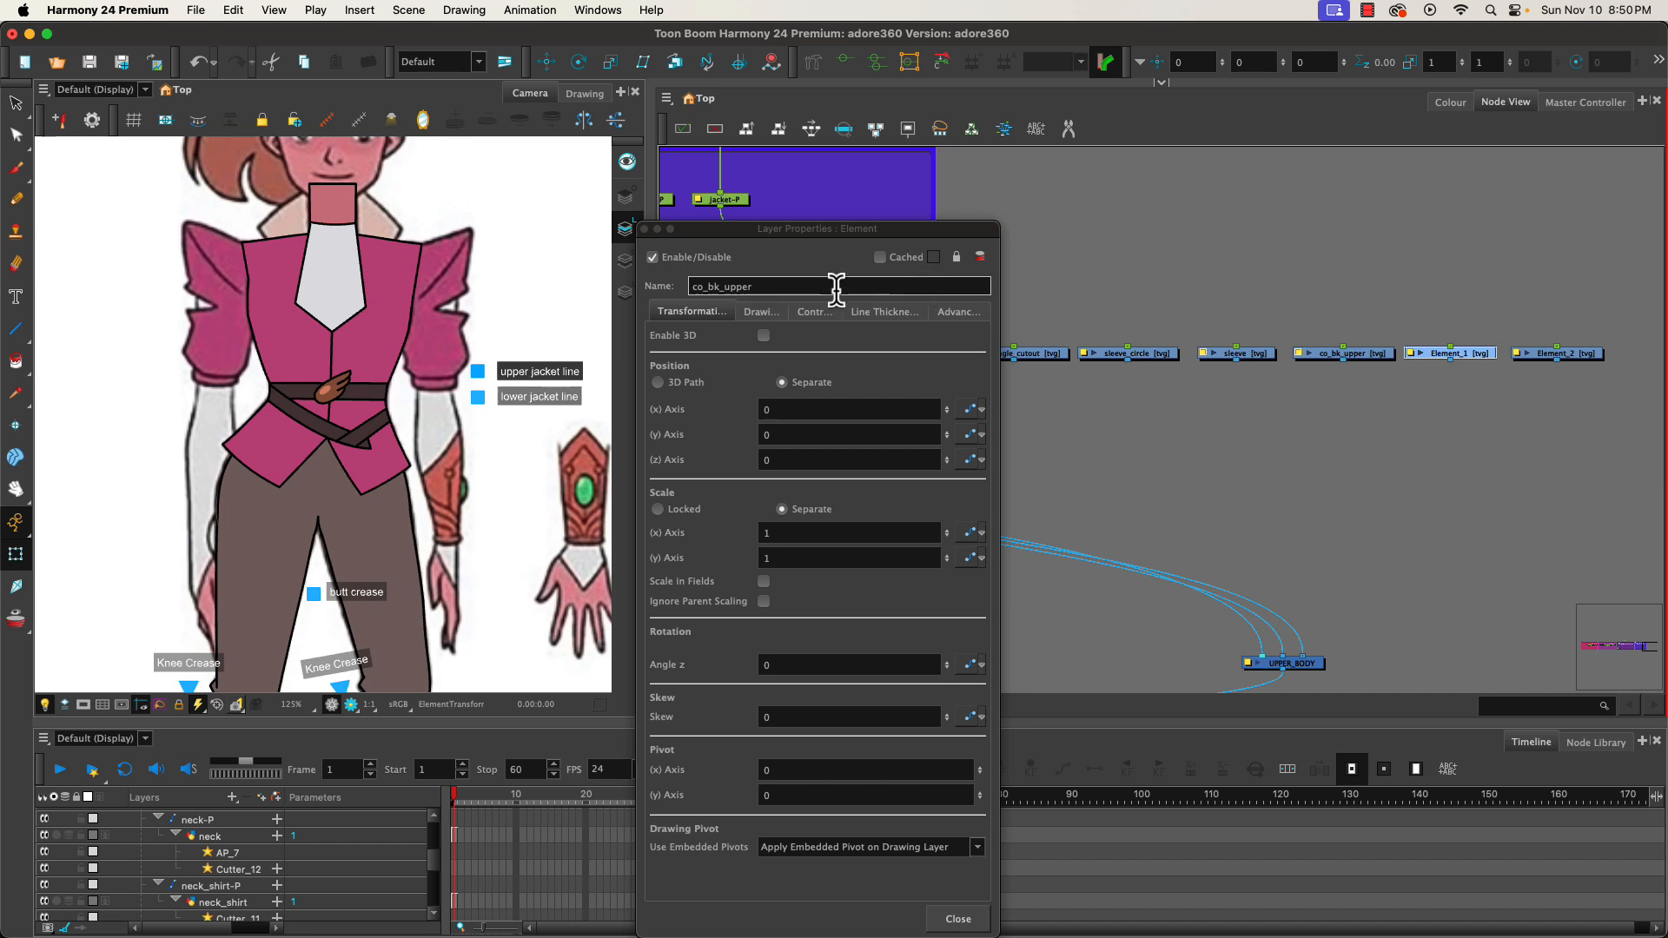
double_click(1469, 353)
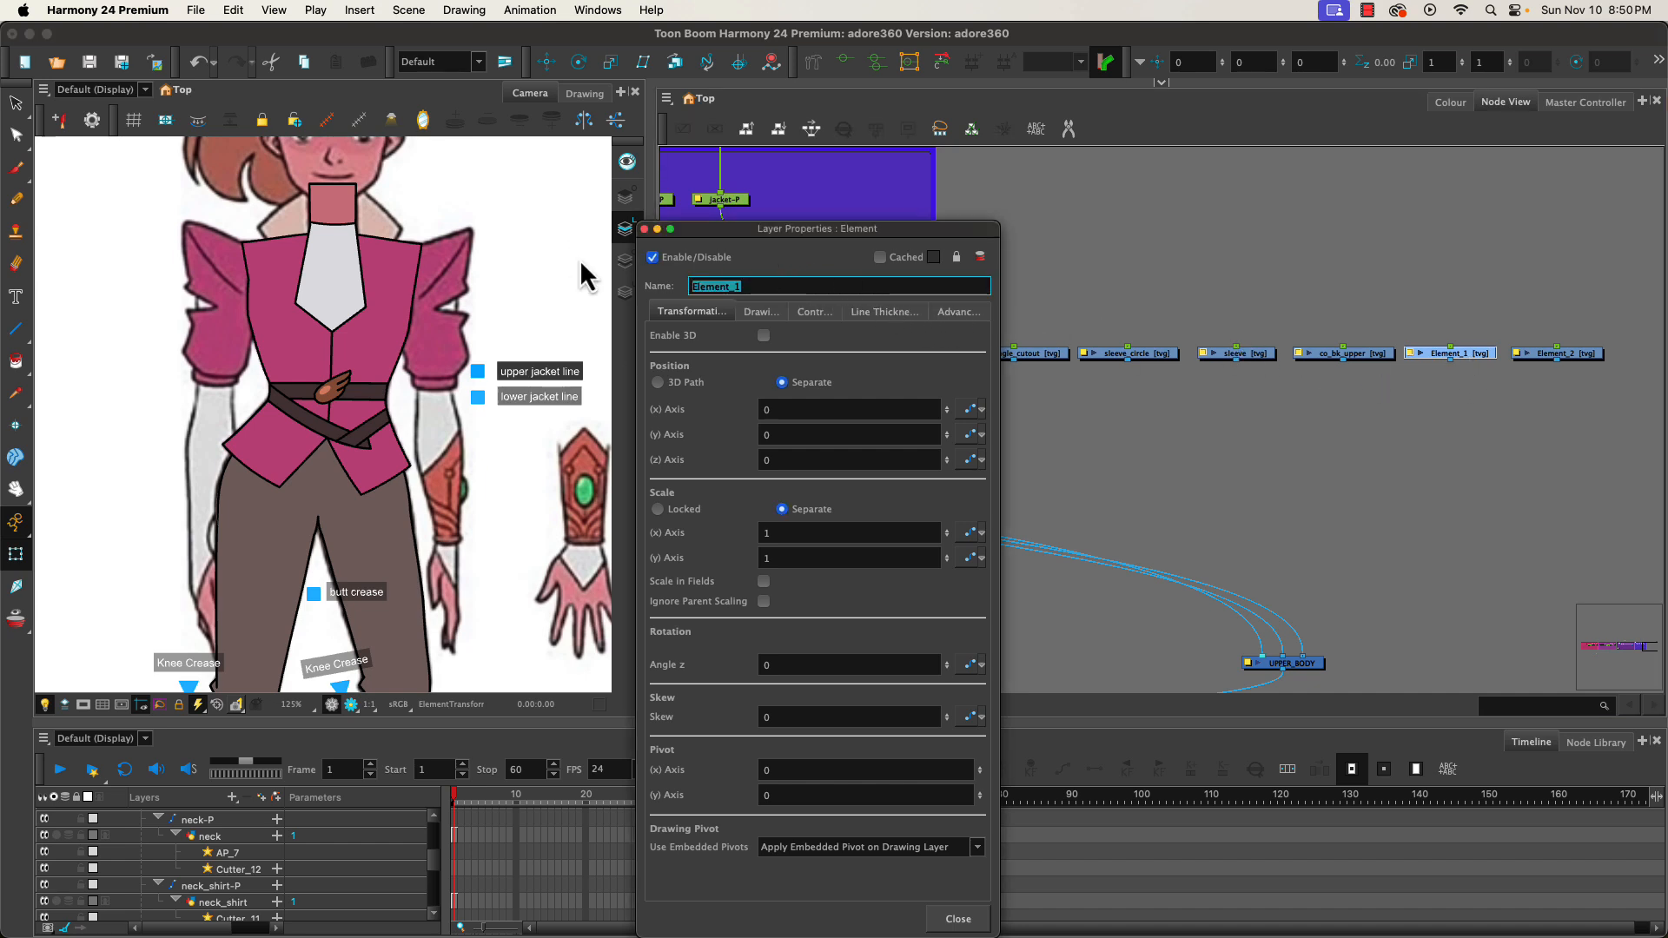
type("co_back_lower")
key("Return")
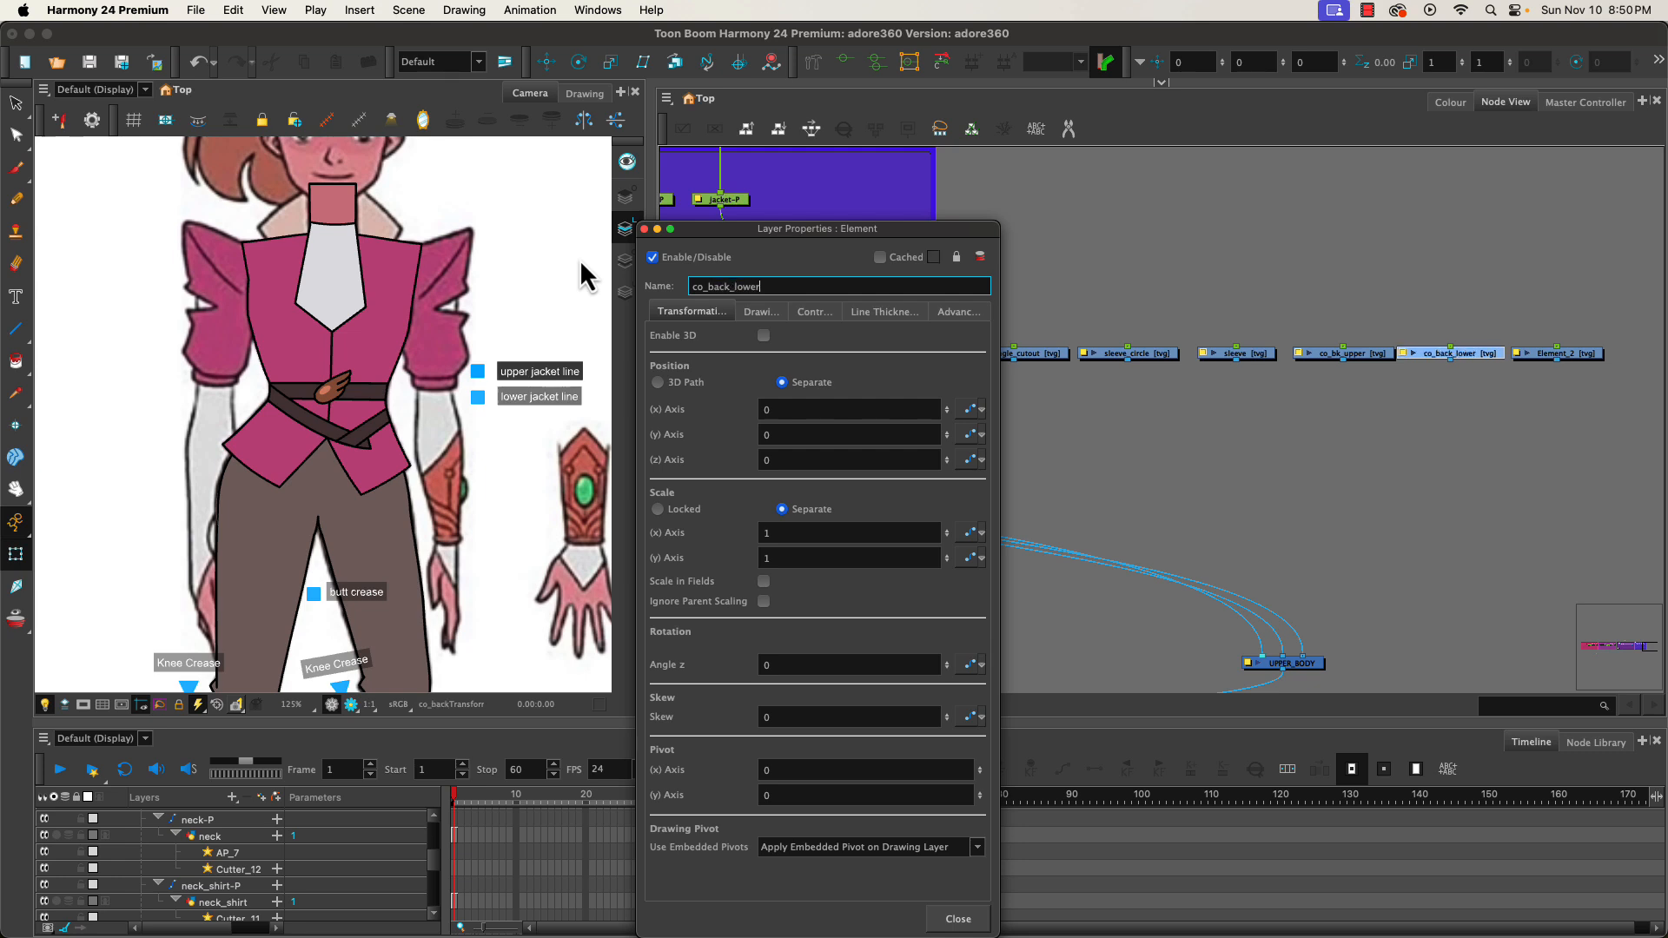
- Rename the last node in the row, Element_2, as upper_arm and close all open layer properties windows
left_click(1551, 353)
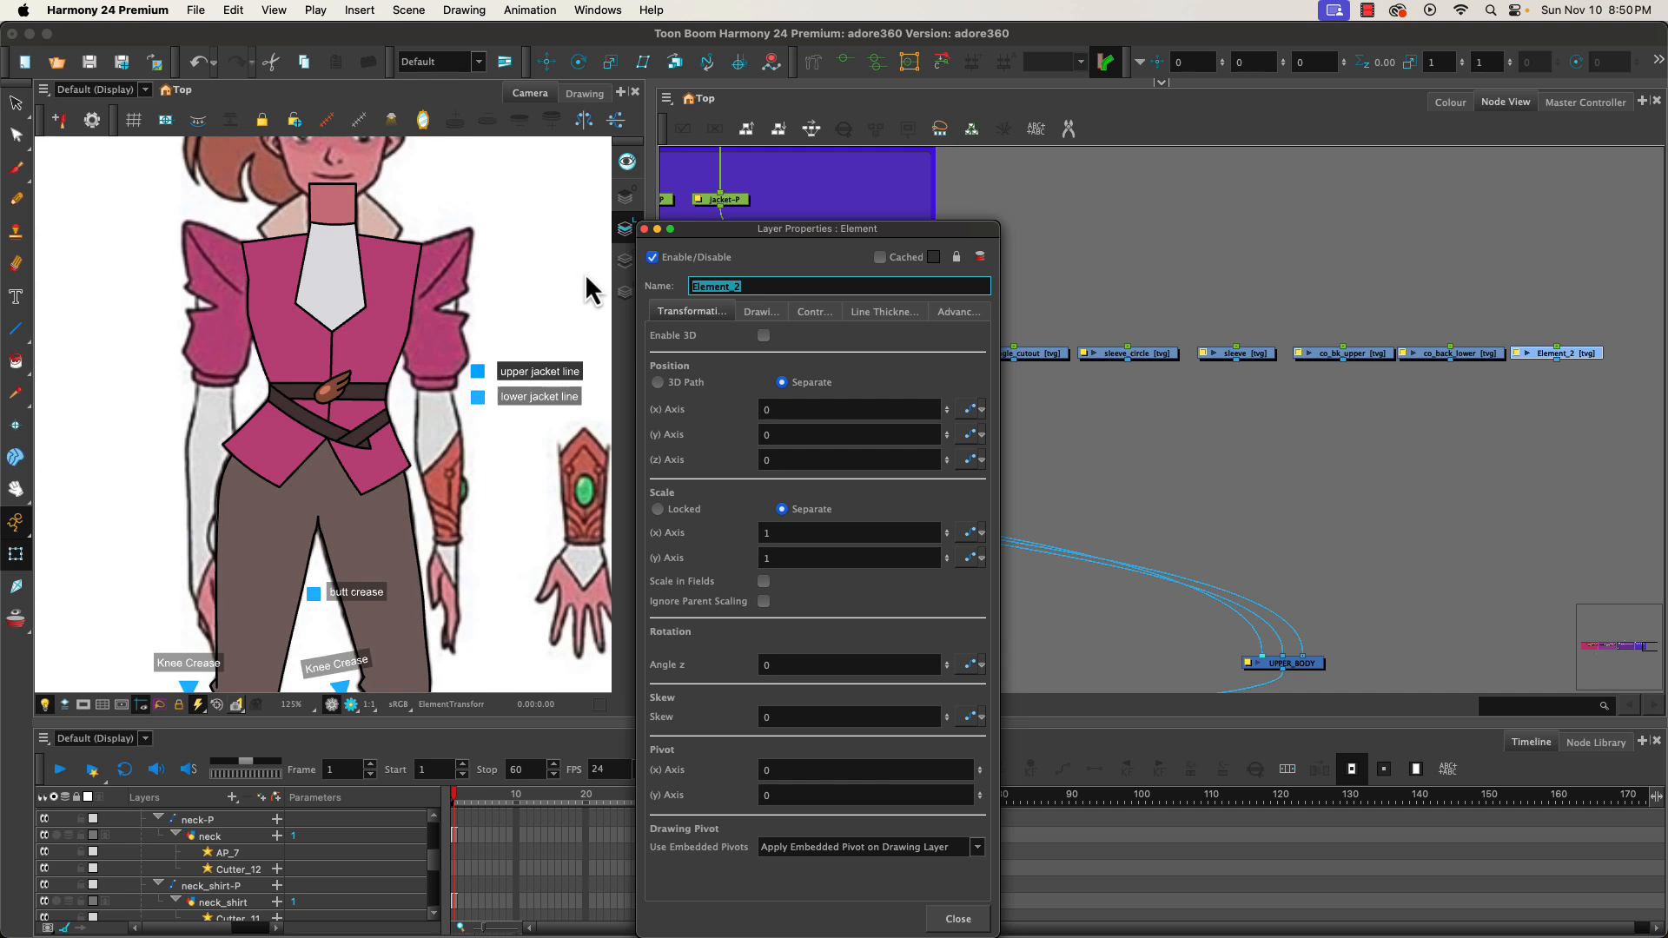
type("upper_arm")
key("Return")
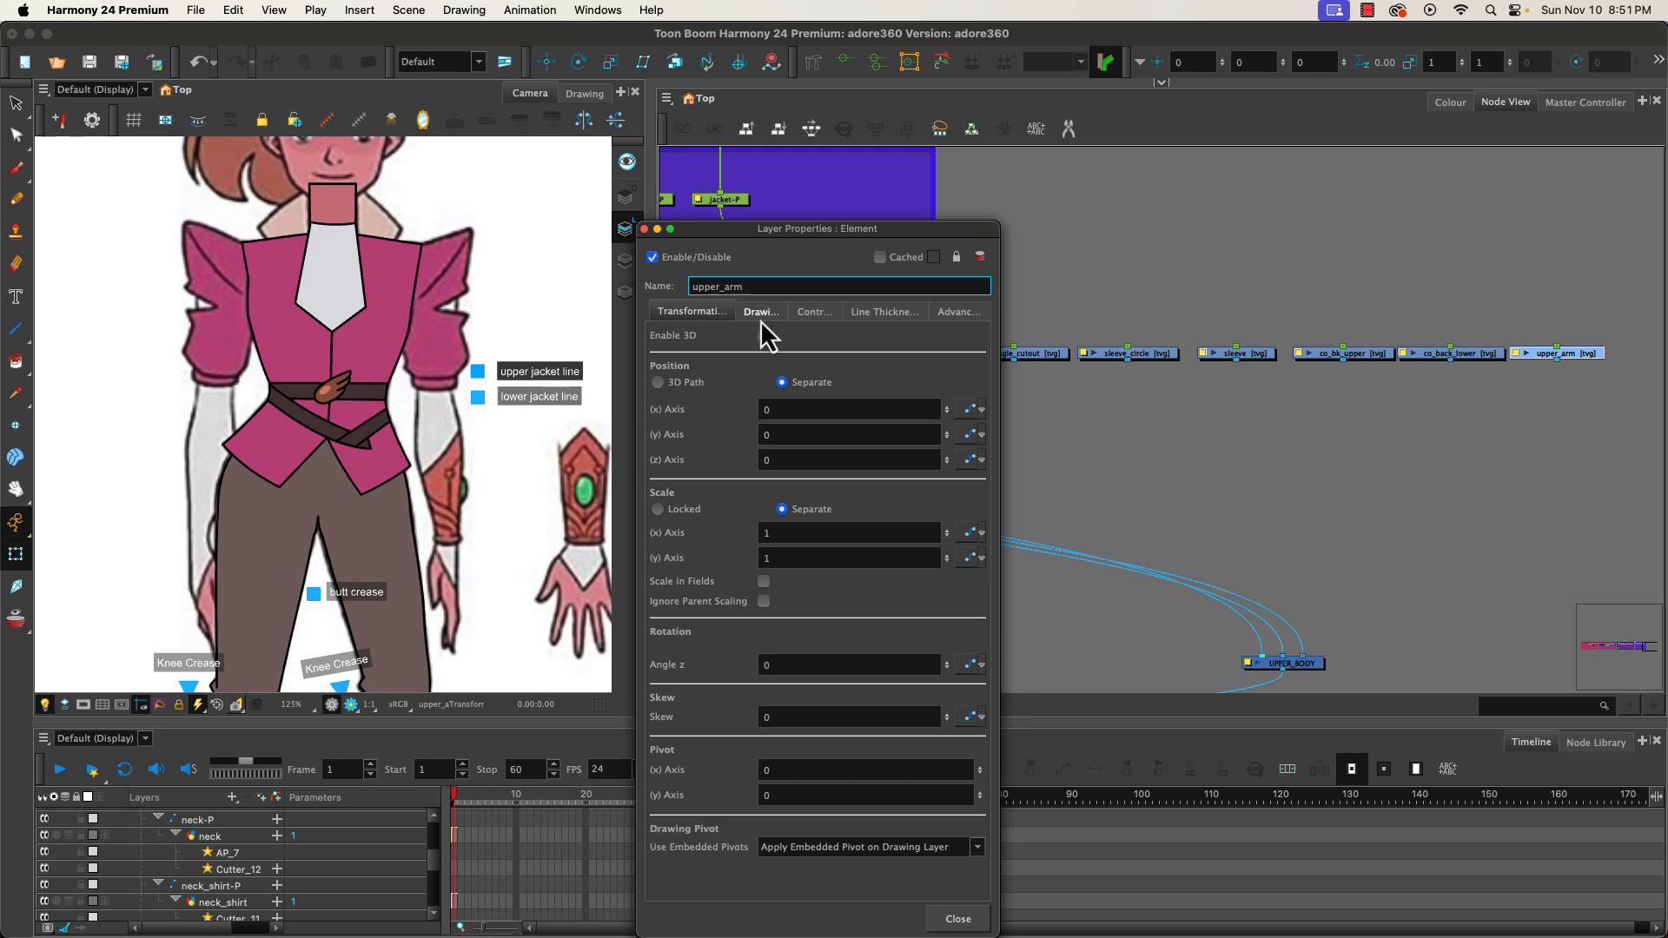
left_click(645, 229)
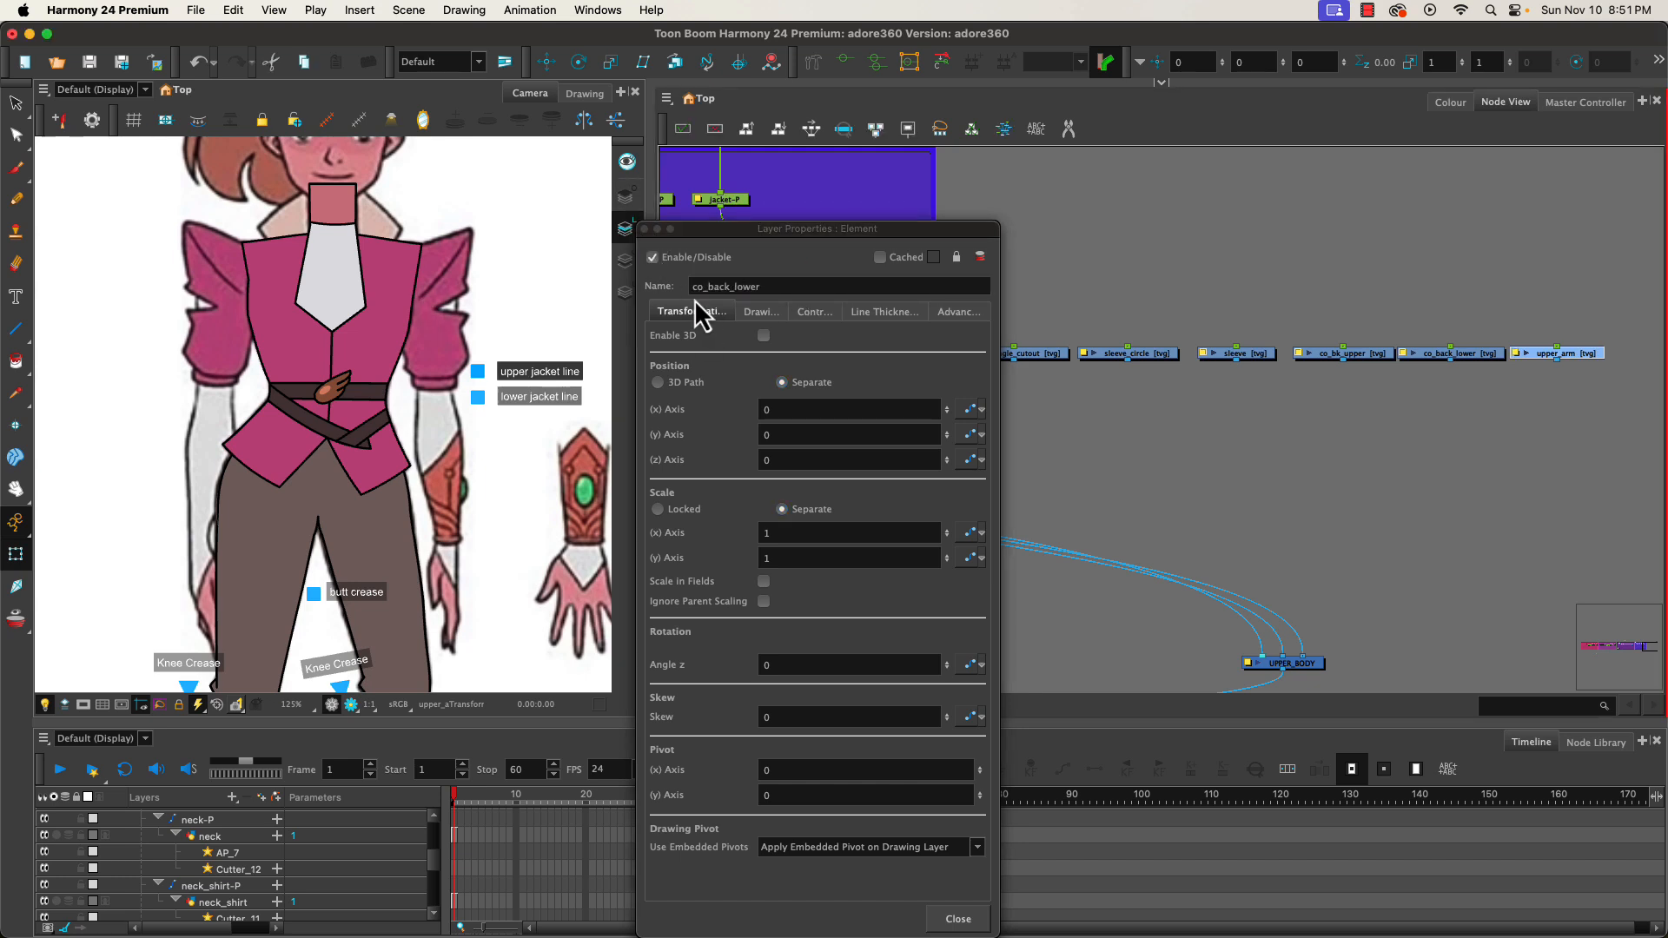
left_click(645, 231)
left_click(645, 230)
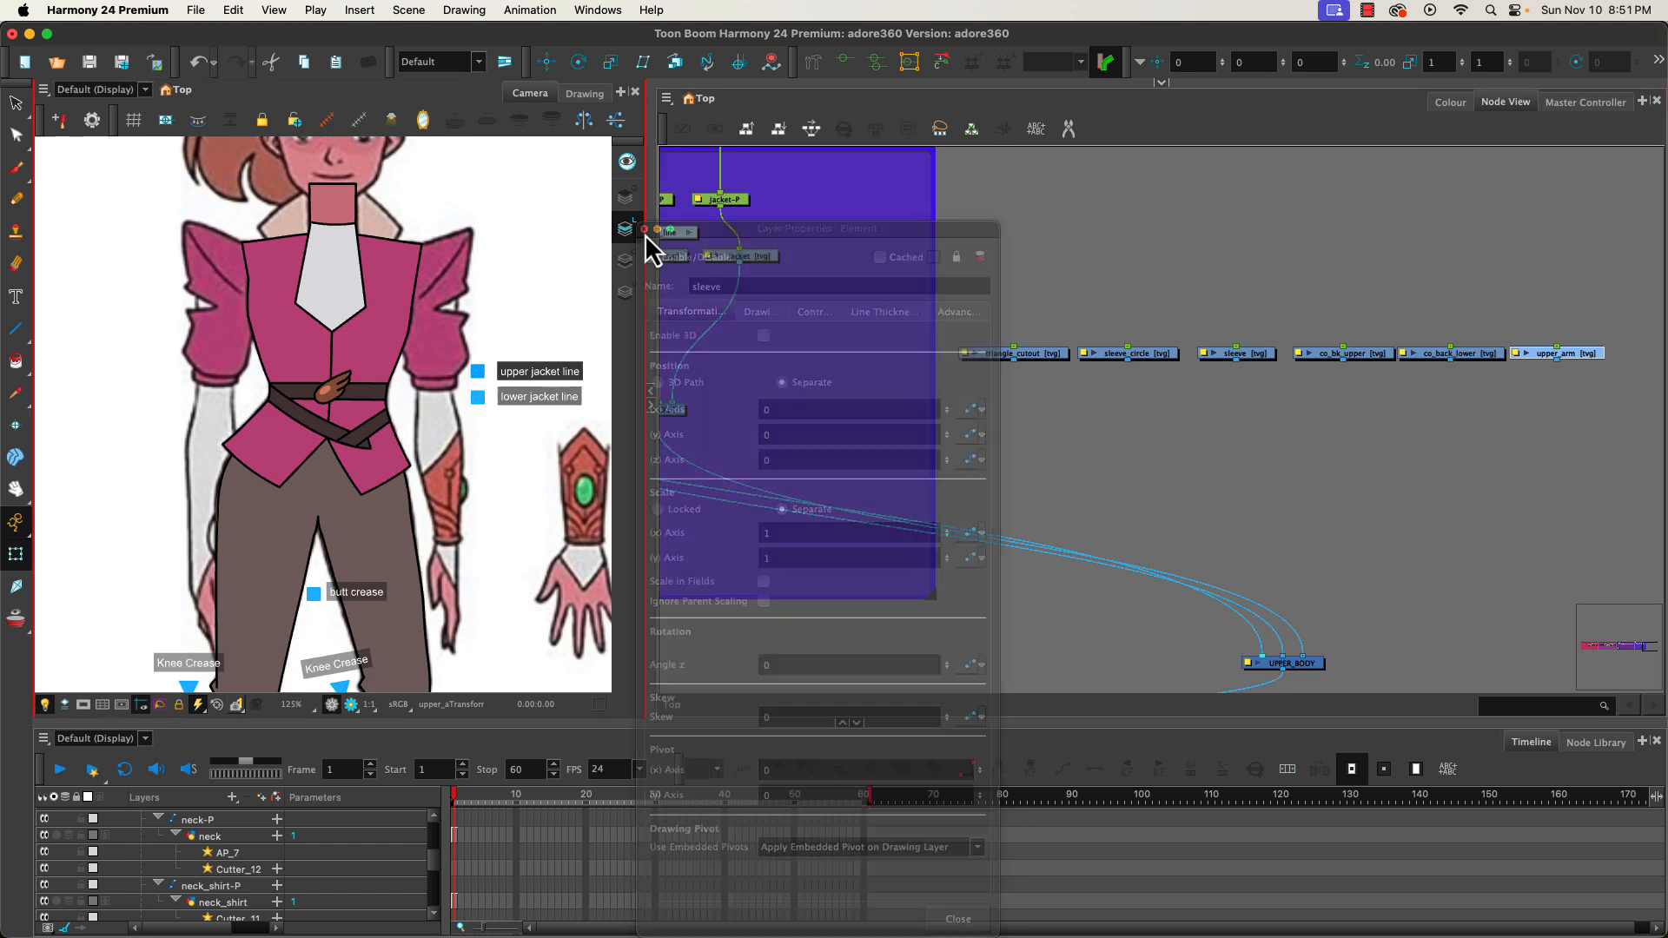
mouse_move(528, 354)
left_mouse_down()
mouse_move(5, 330)
mouse_move(456, 352)
left_mouse_up()
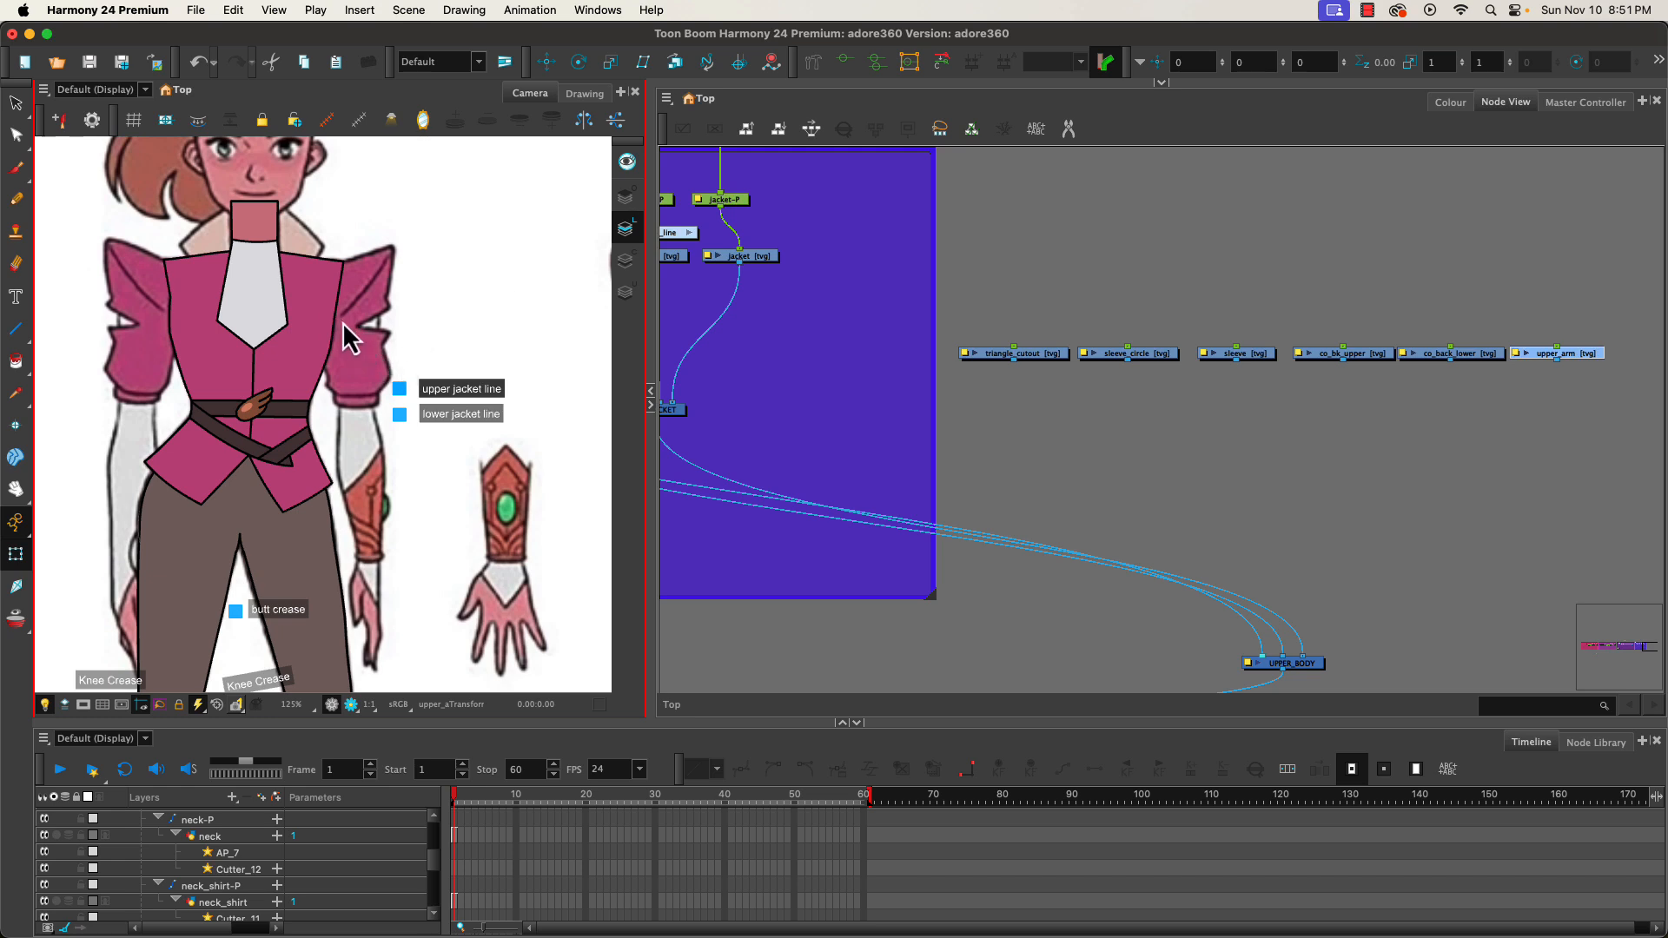
left_click_drag(381, 355, 139, 332)
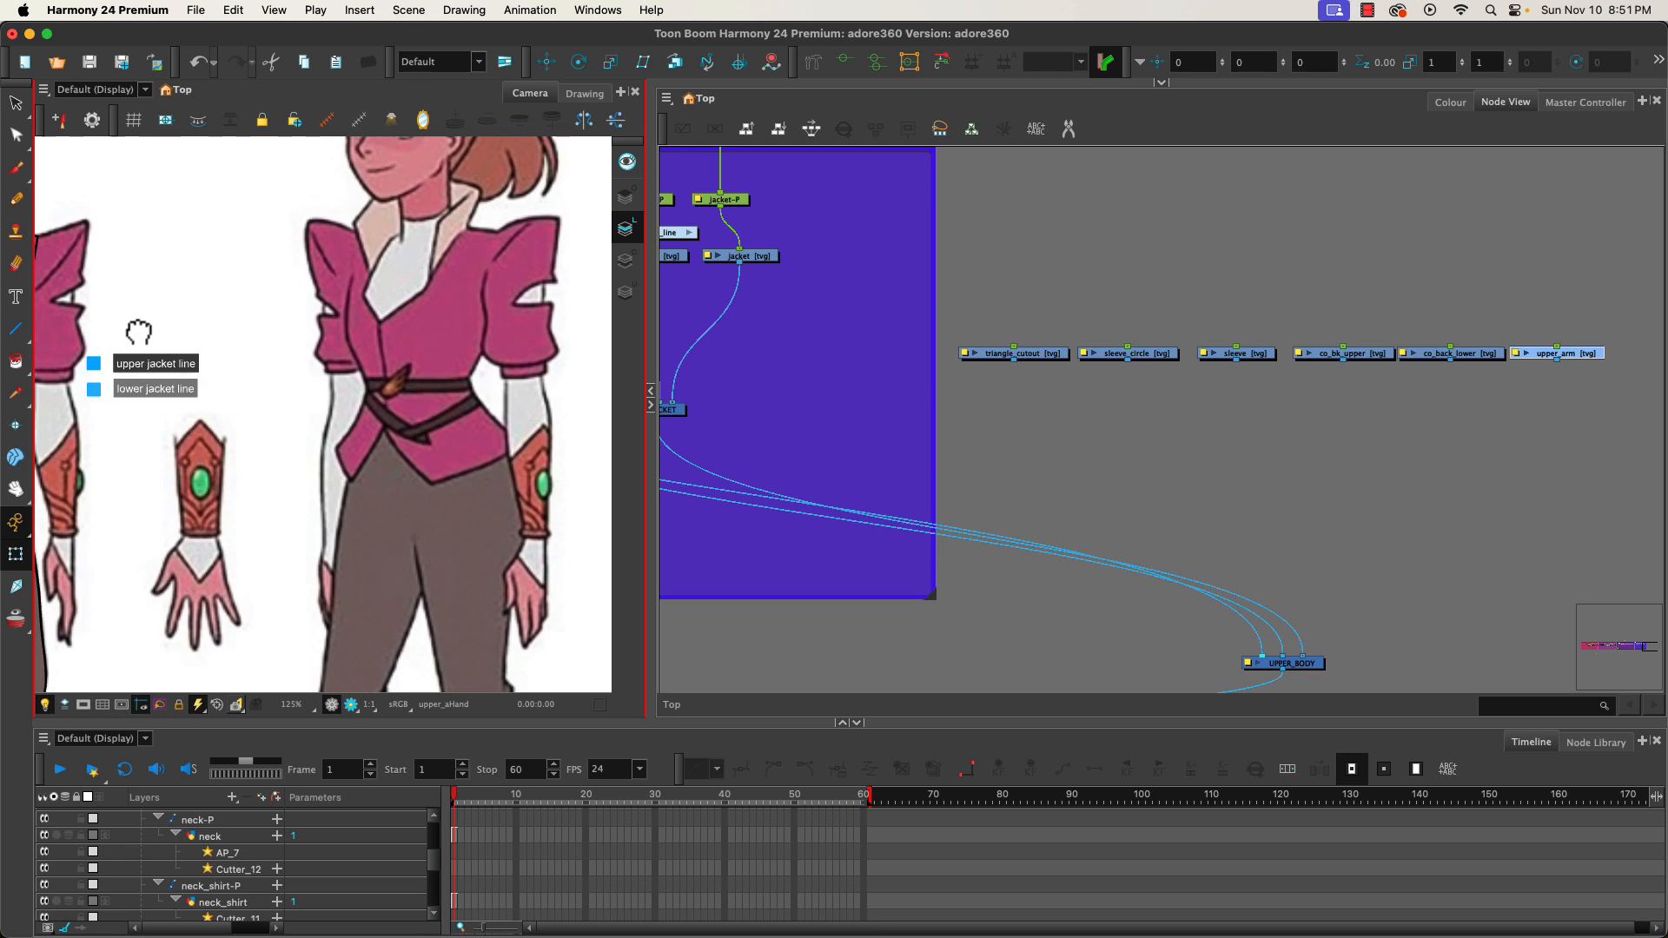
- Enlarge the Camera view to show more of the turnaround reference and add a new drawing element node below the row of sleeve nodes
left_click_drag(360, 358, 461, 339)
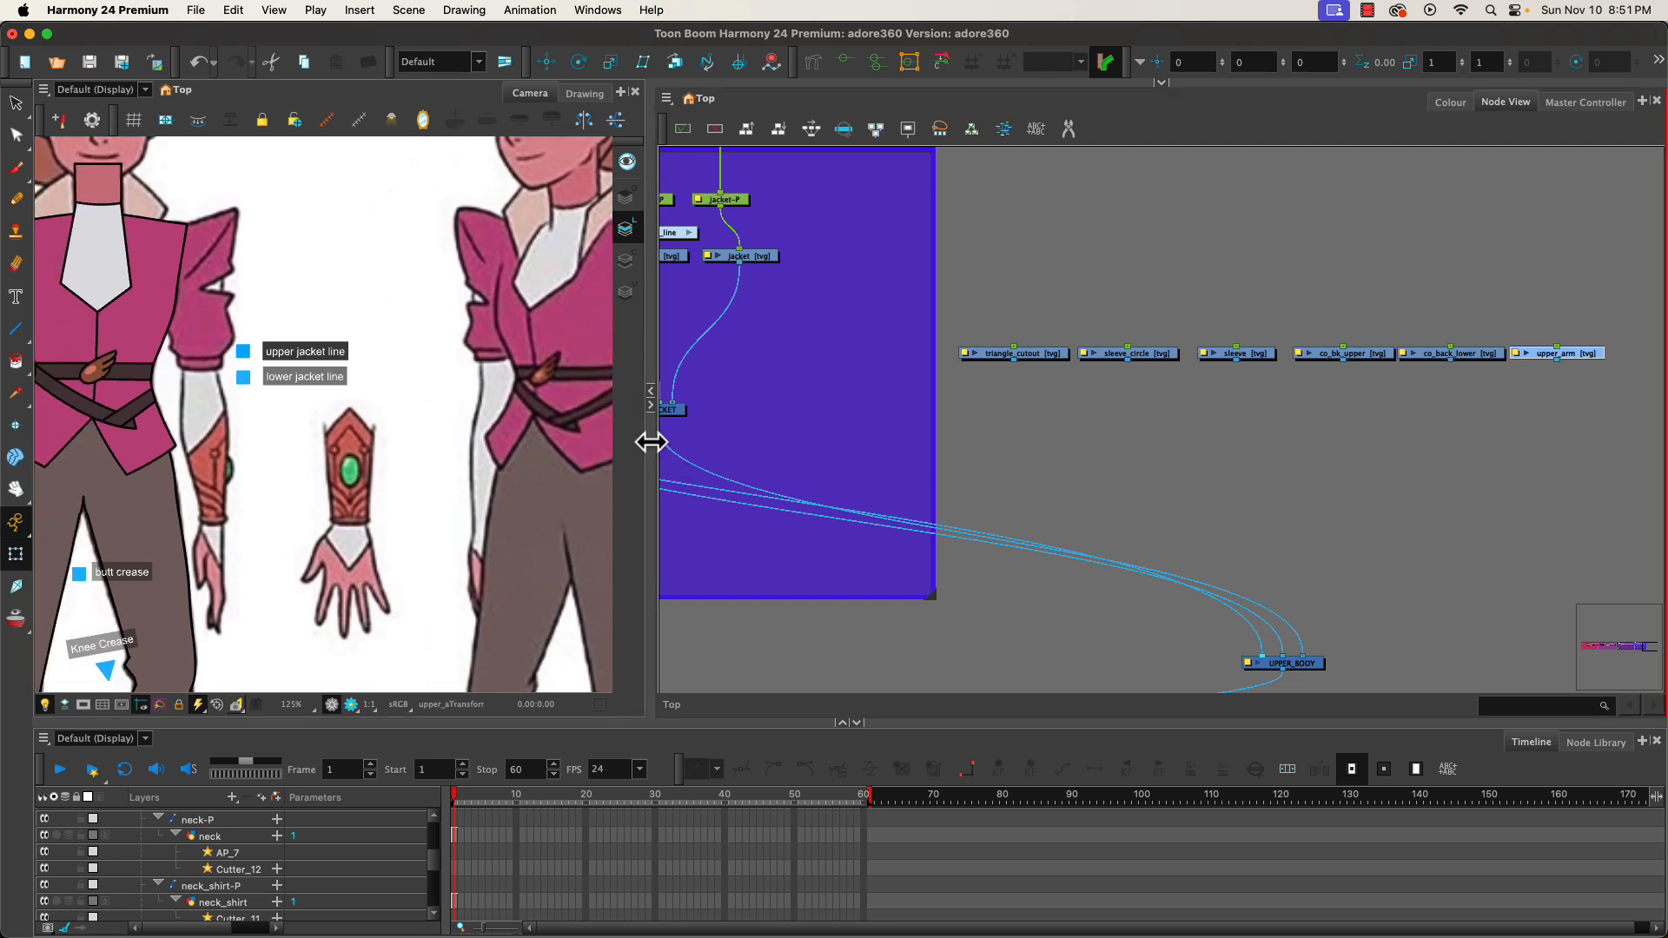
left_click_drag(651, 439, 769, 440)
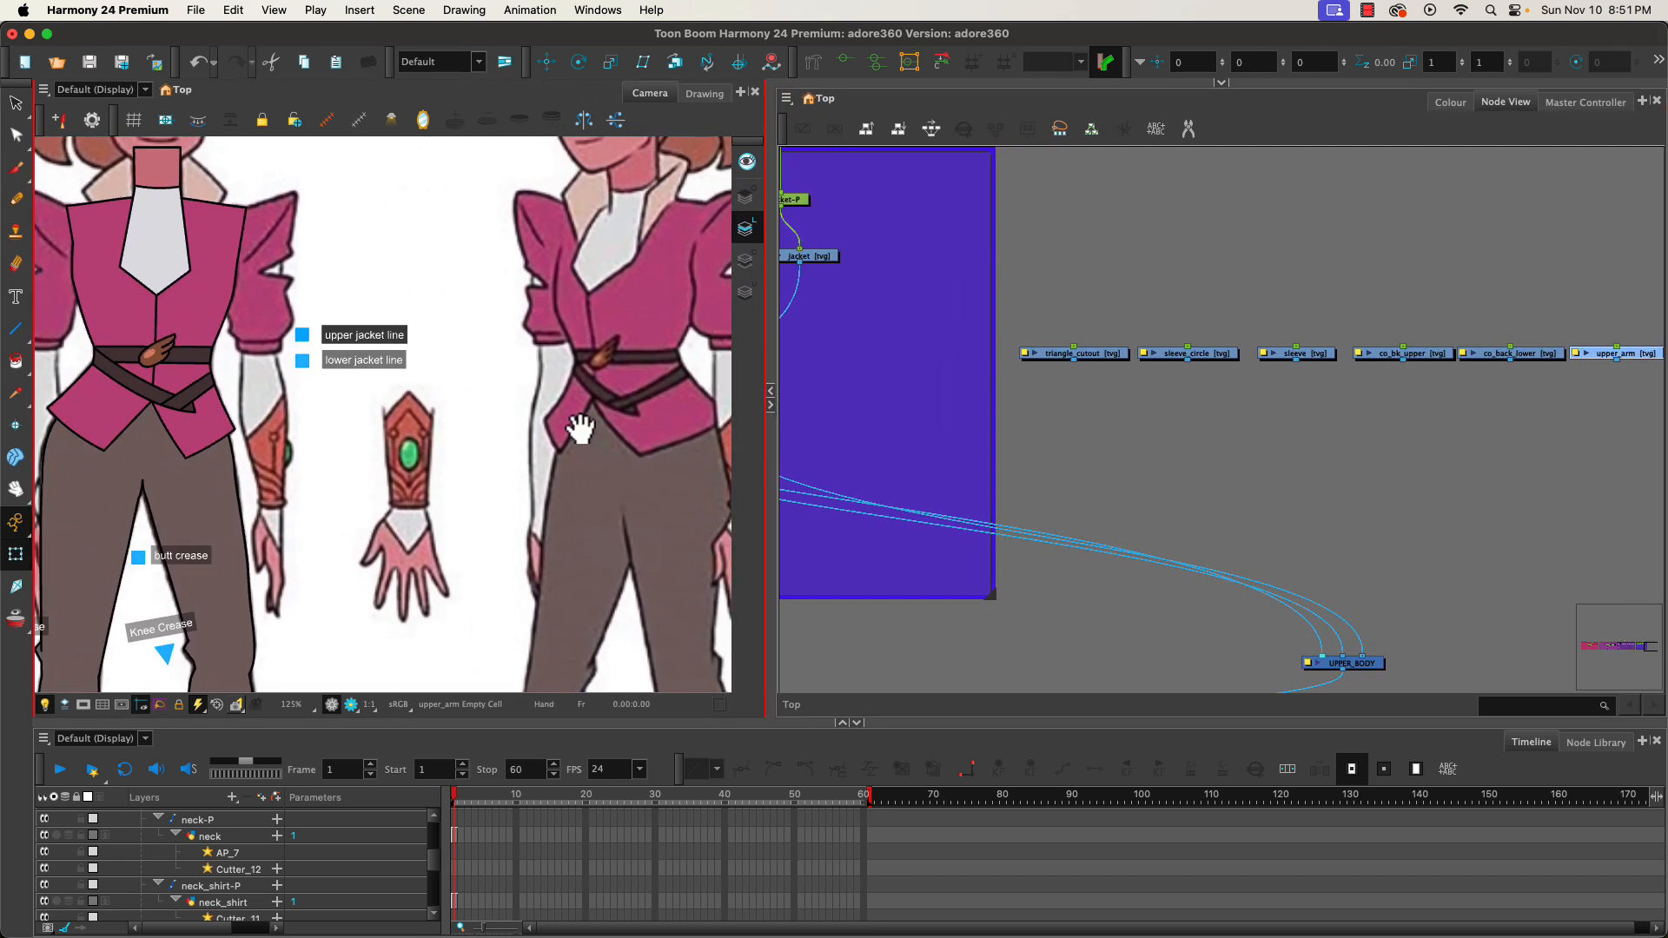
left_click_drag(585, 428, 514, 423)
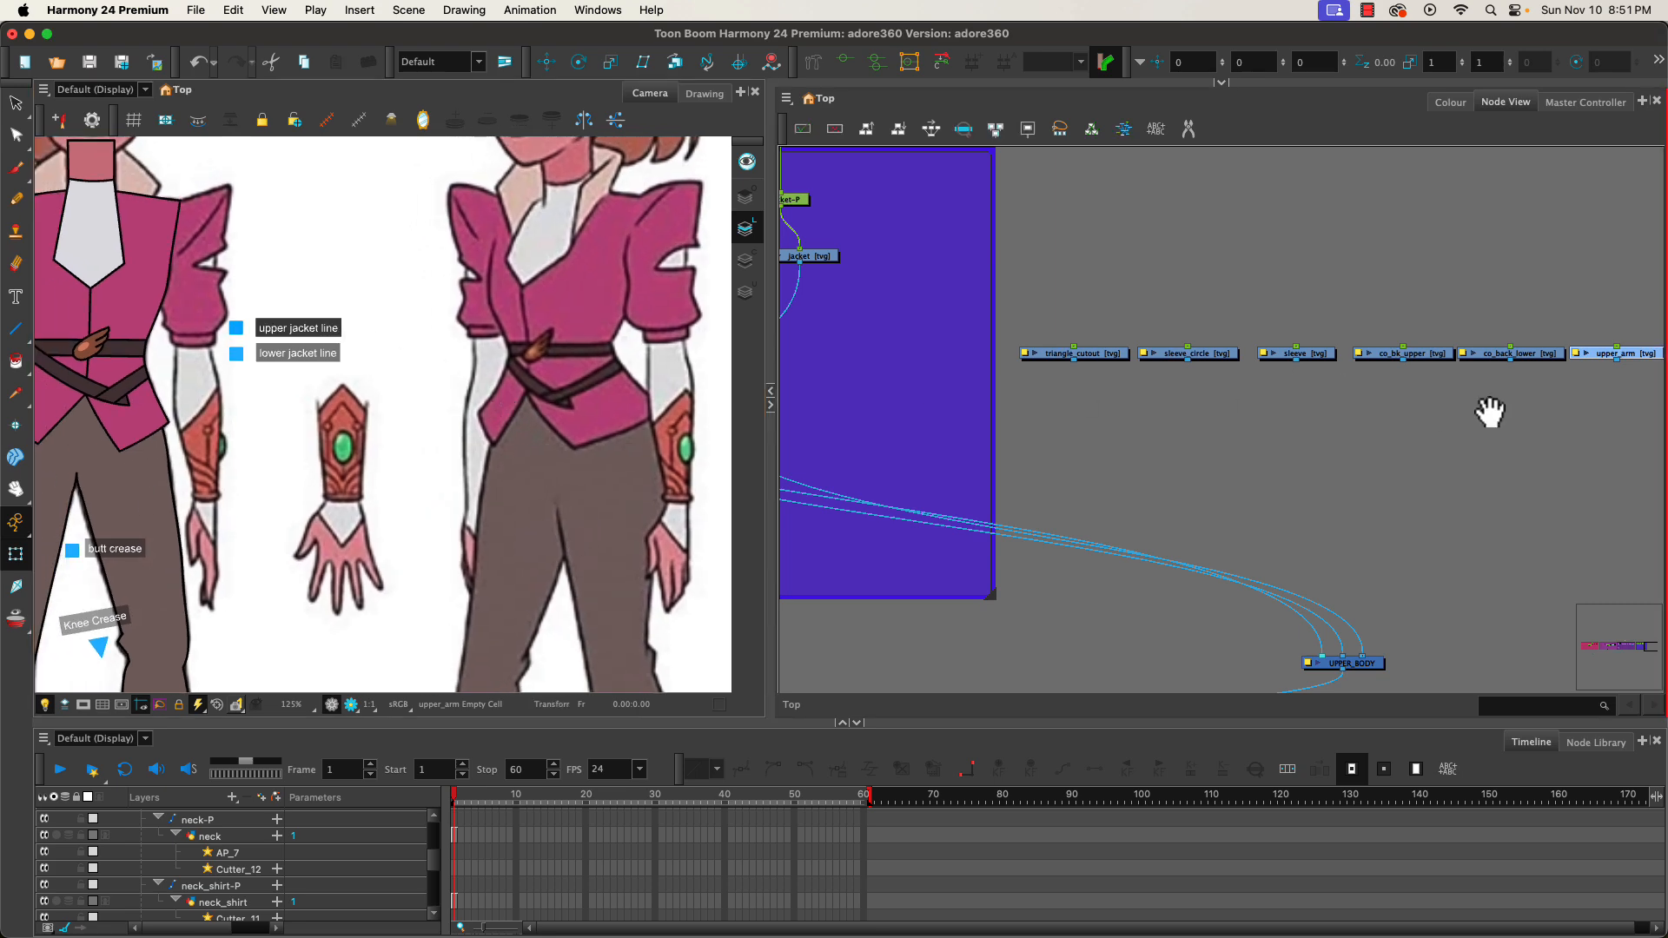
left_click_drag(1485, 414, 1322, 425)
left_click(1329, 424)
key("Tab")
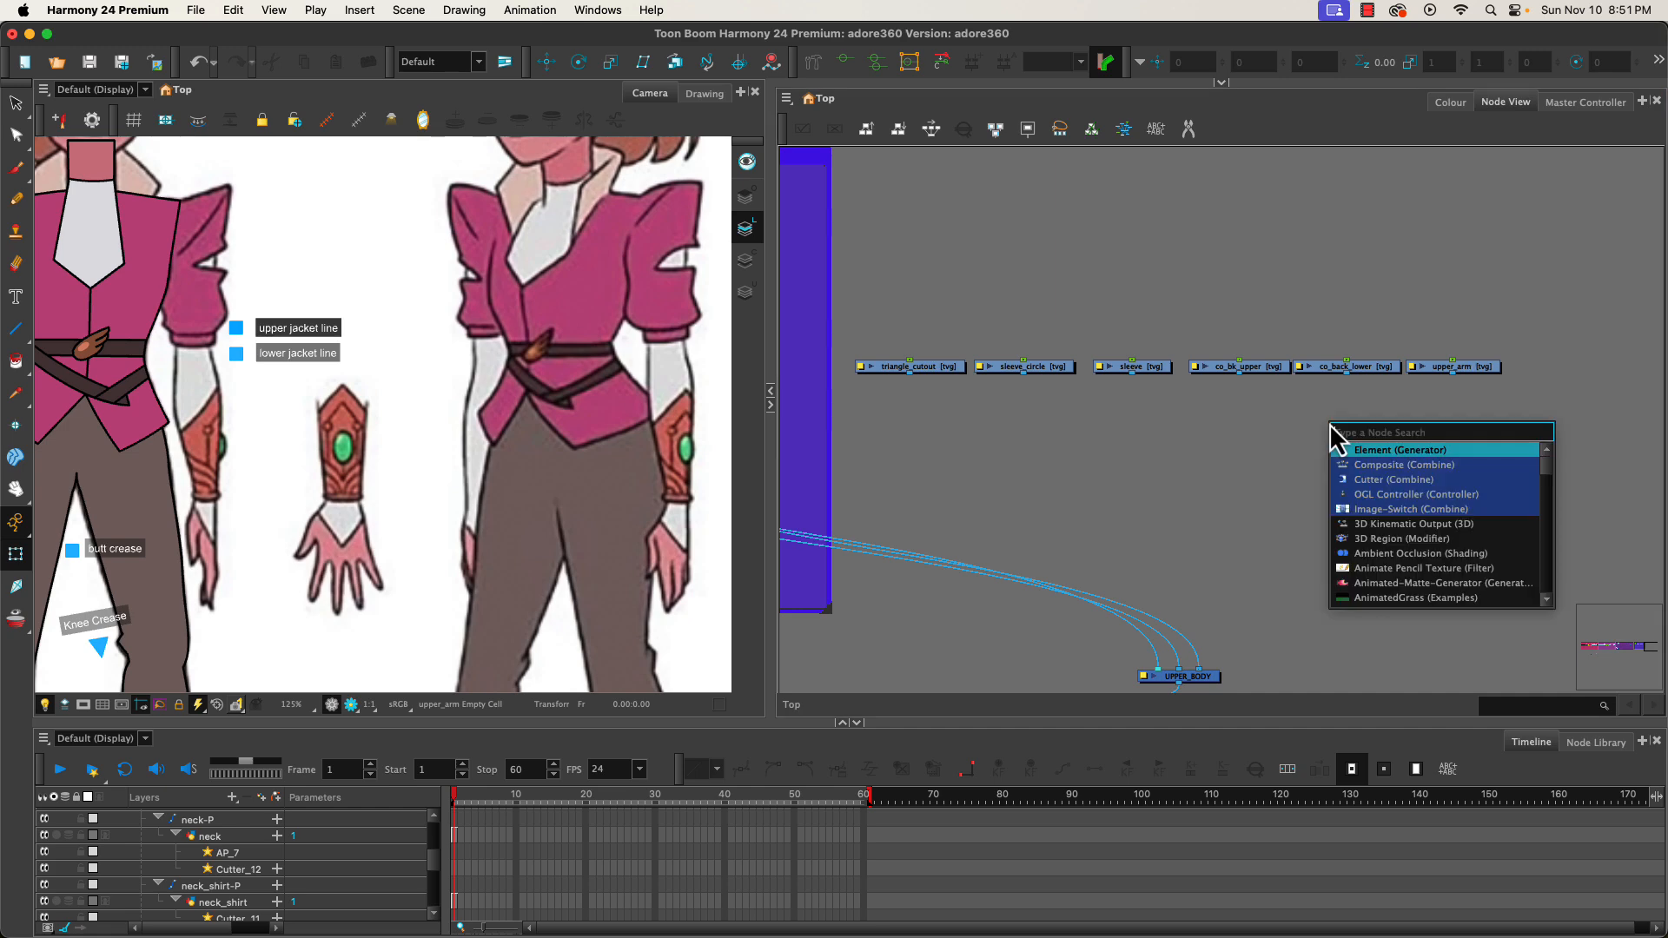
key("Return")
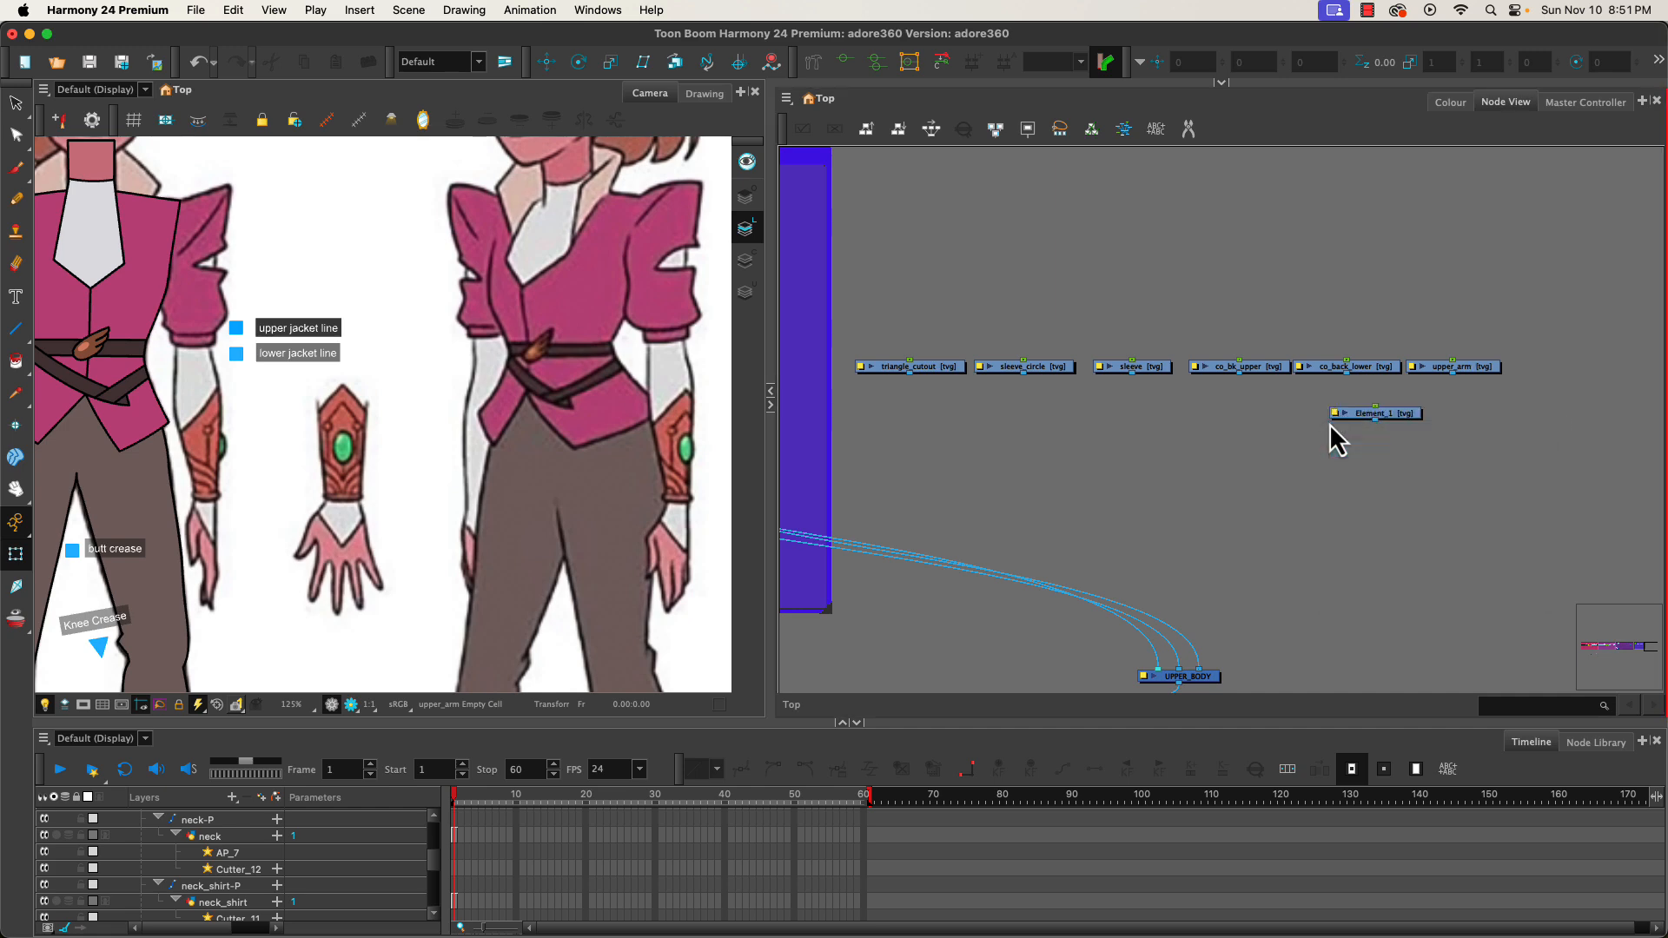
- Rename the new drawing node below the row as sleeve_line and close its layer properties
double_click(1376, 416)
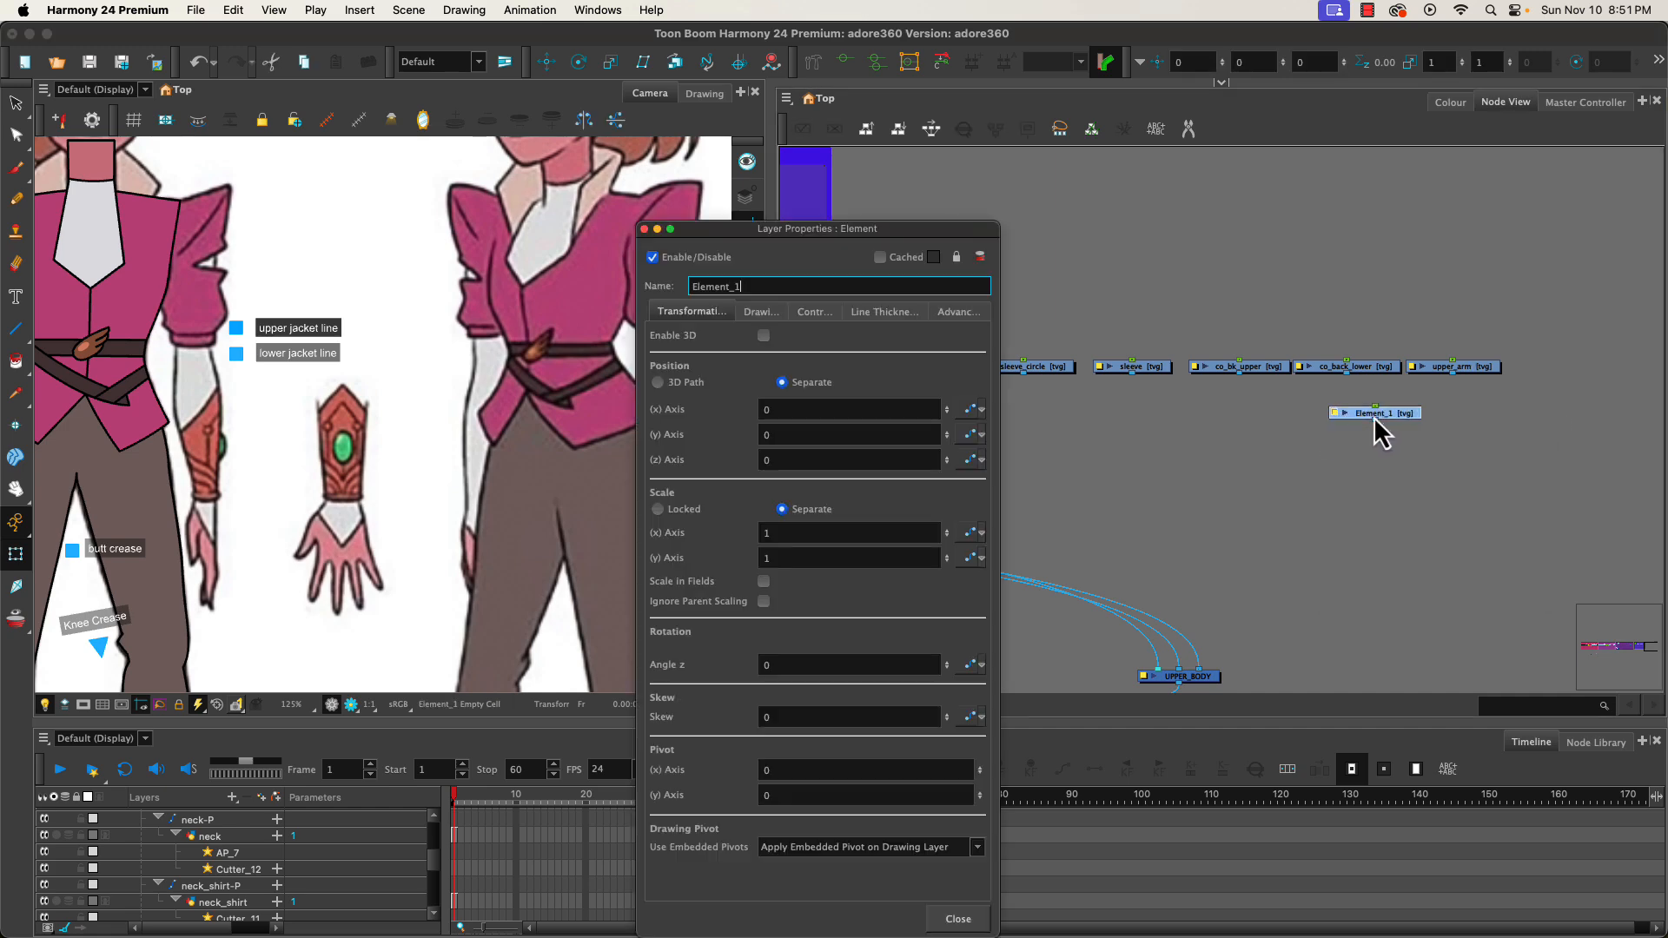
double_click(768, 286)
type("sleeve_line")
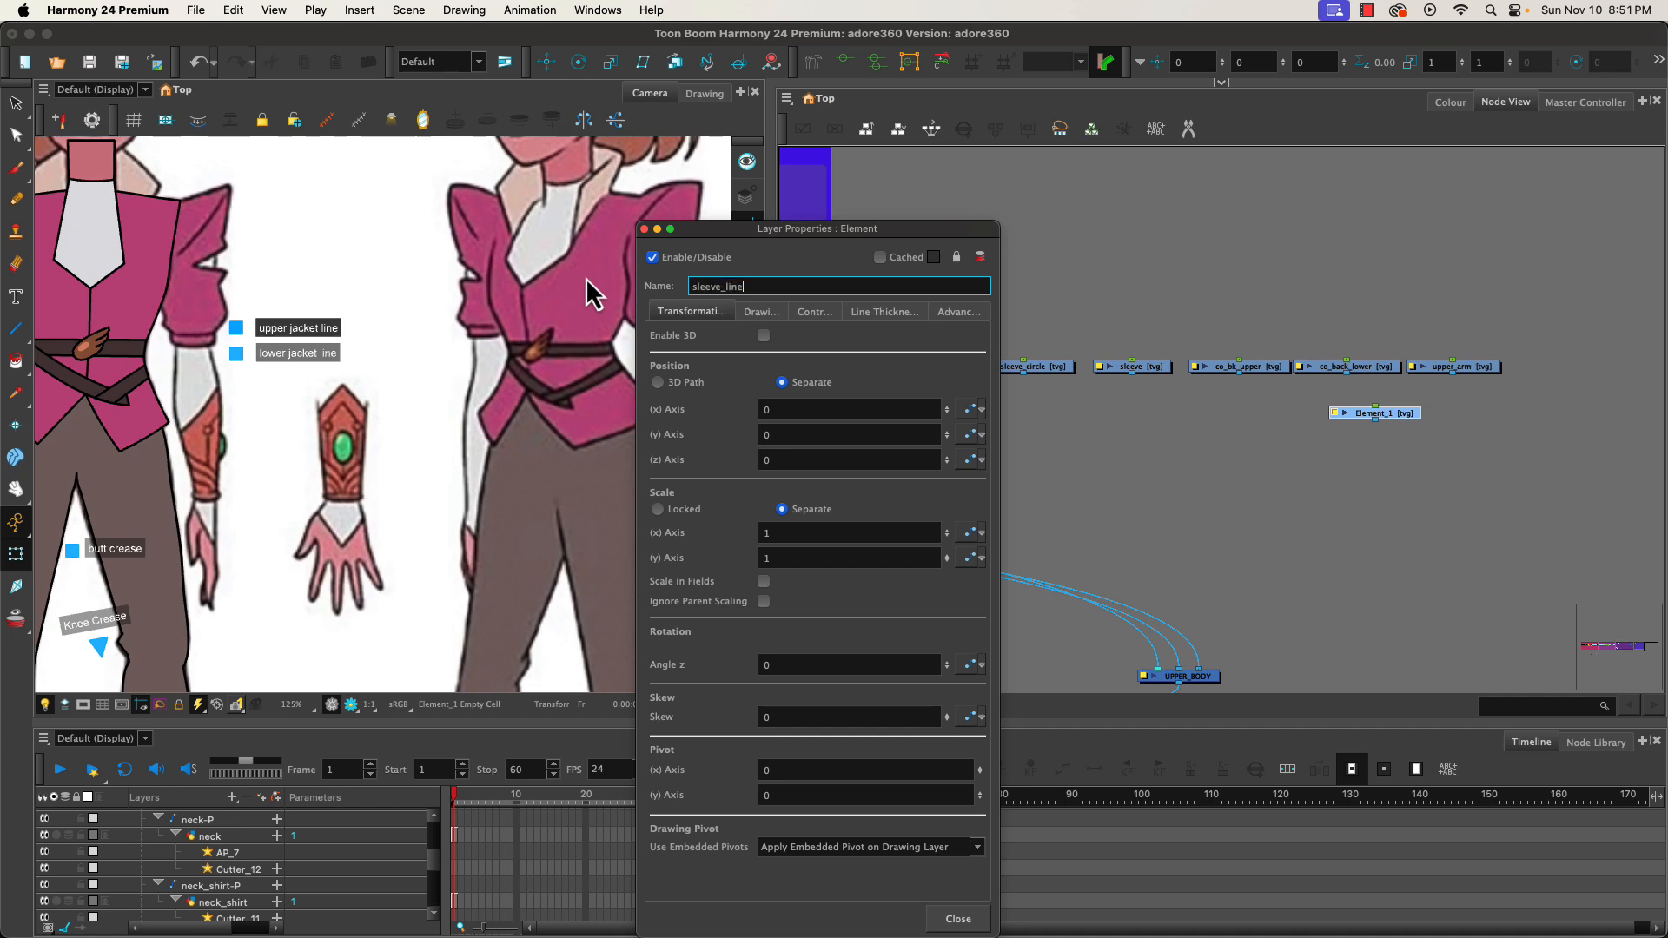
key("Return")
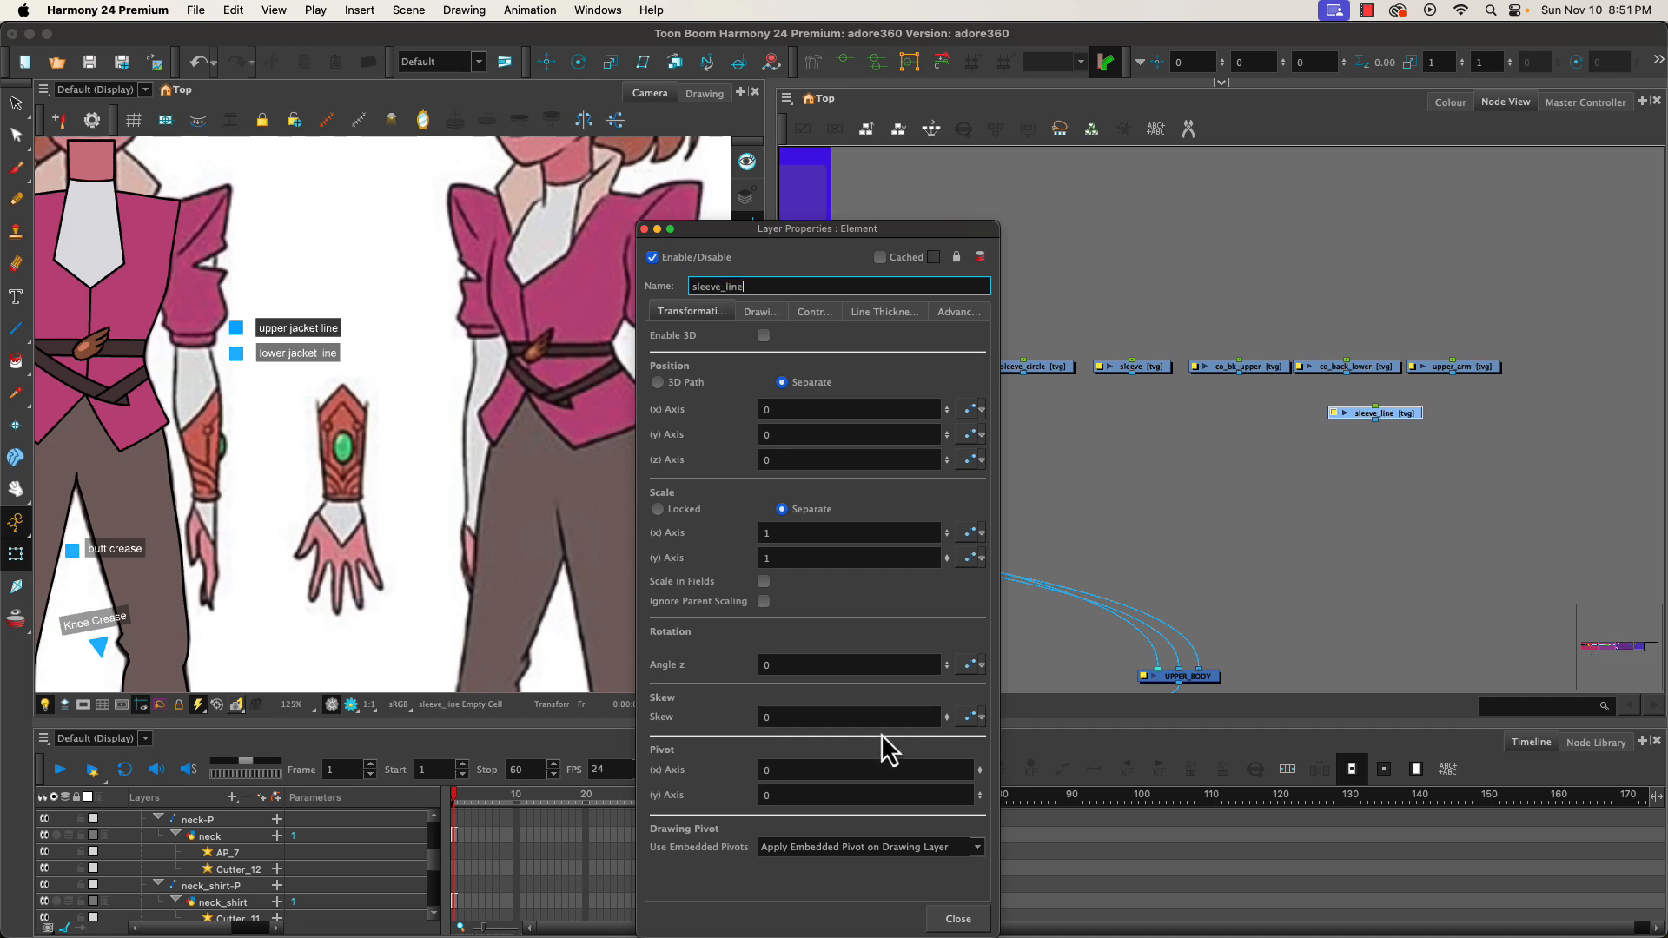
left_click(956, 918)
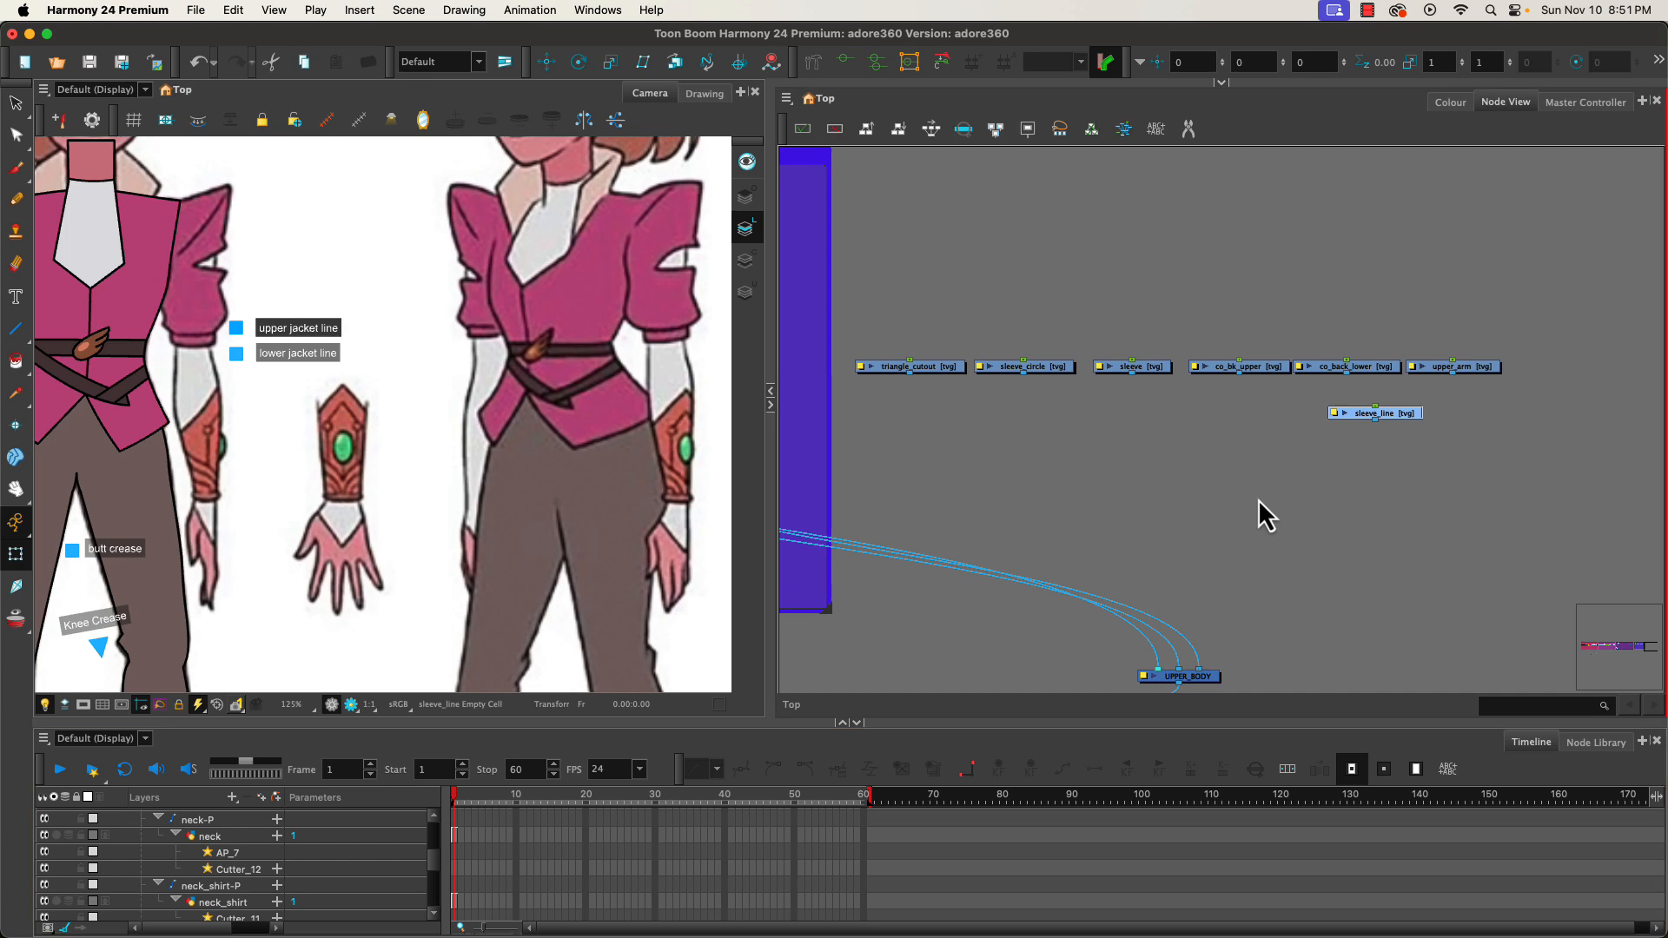
- Put sleeve_line at the head of the node row, before triangle_cutout, and space all seven drawing nodes in one line
left_click_drag(942, 321, 1621, 356)
left_click_drag(1422, 411, 1632, 408)
left_click(936, 131)
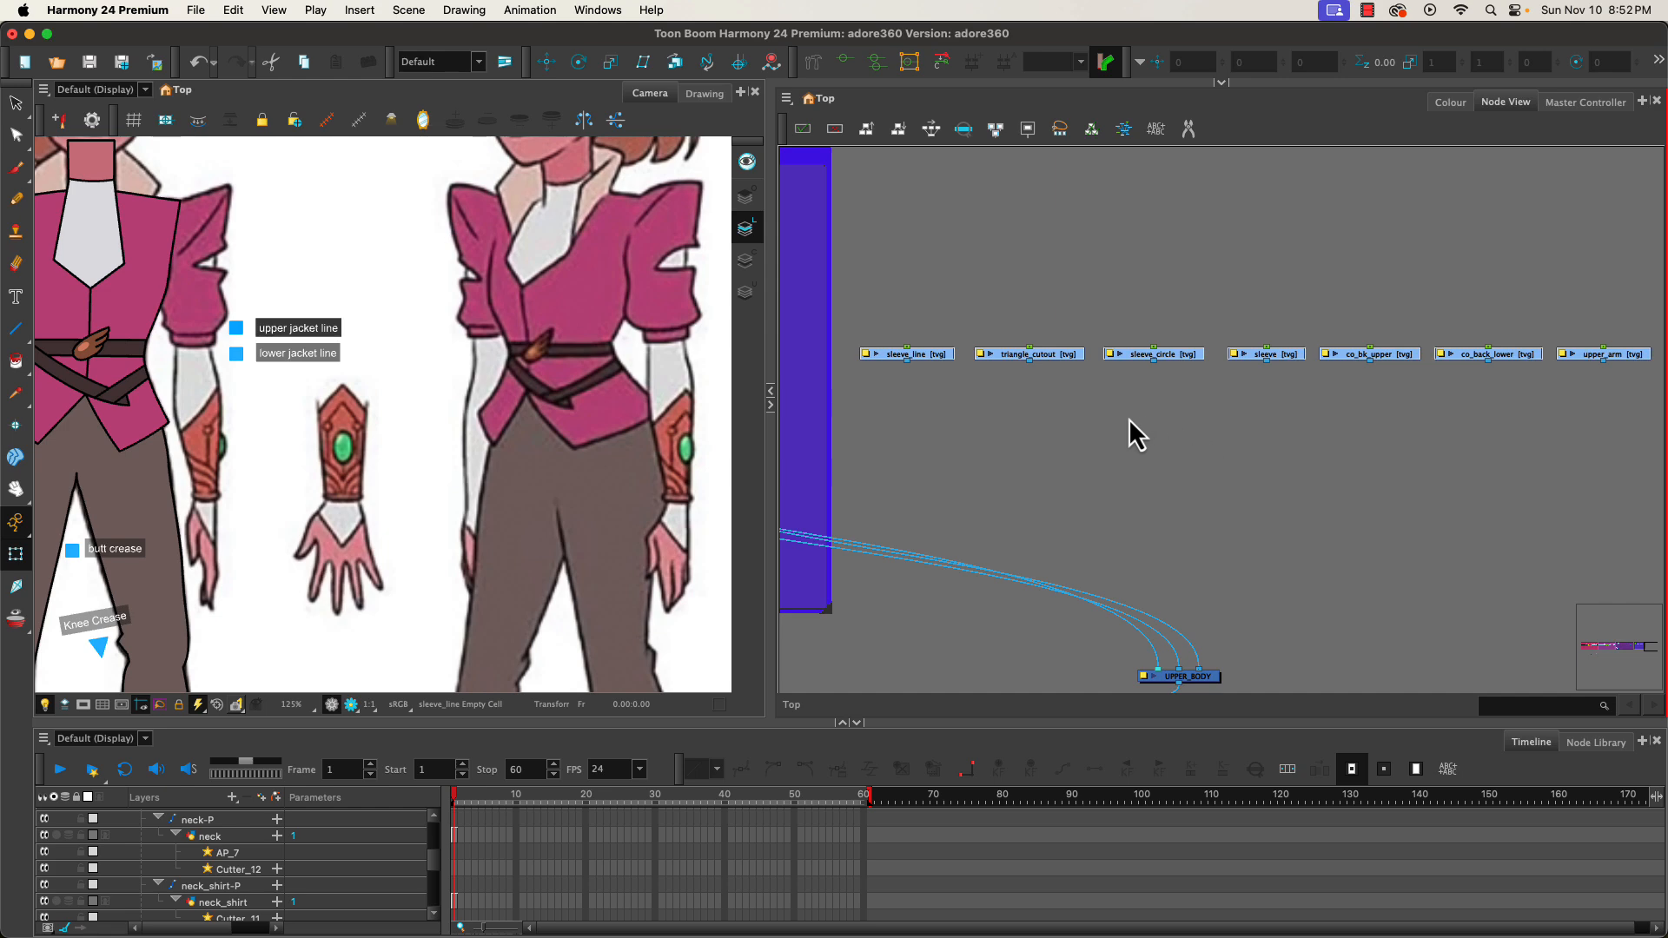
- Add a Composite node and place it between the row of drawing nodes and UPPER_BODY
left_click(966, 401)
key("Tab")
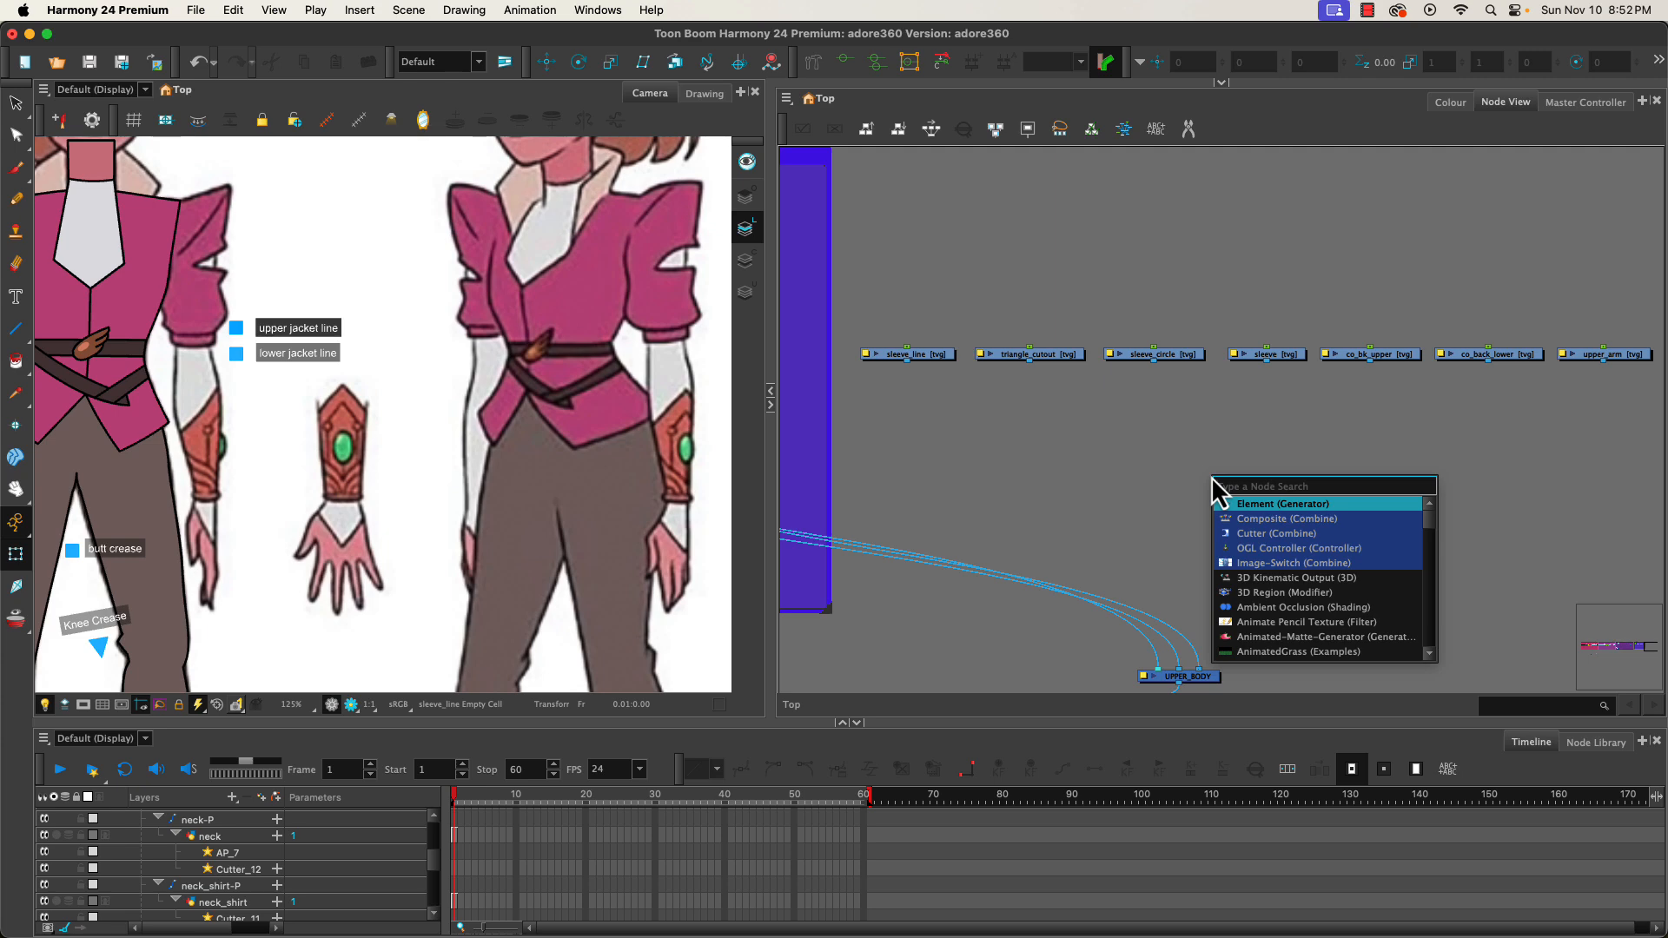
key("Down")
key("Return")
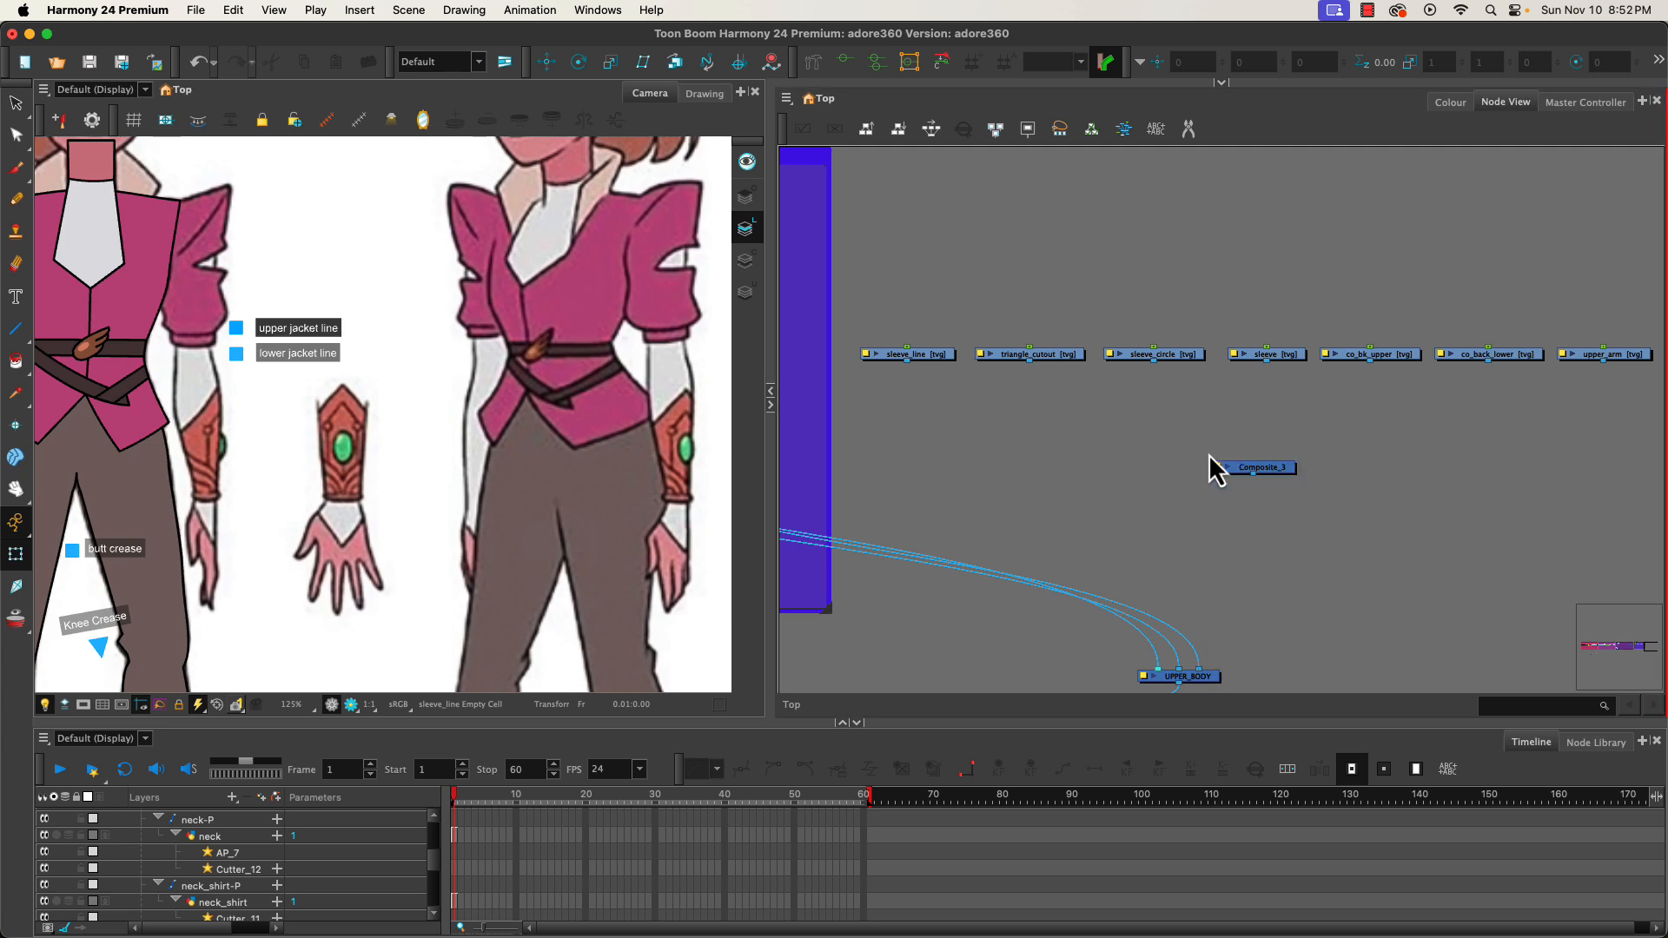
left_click(1256, 540)
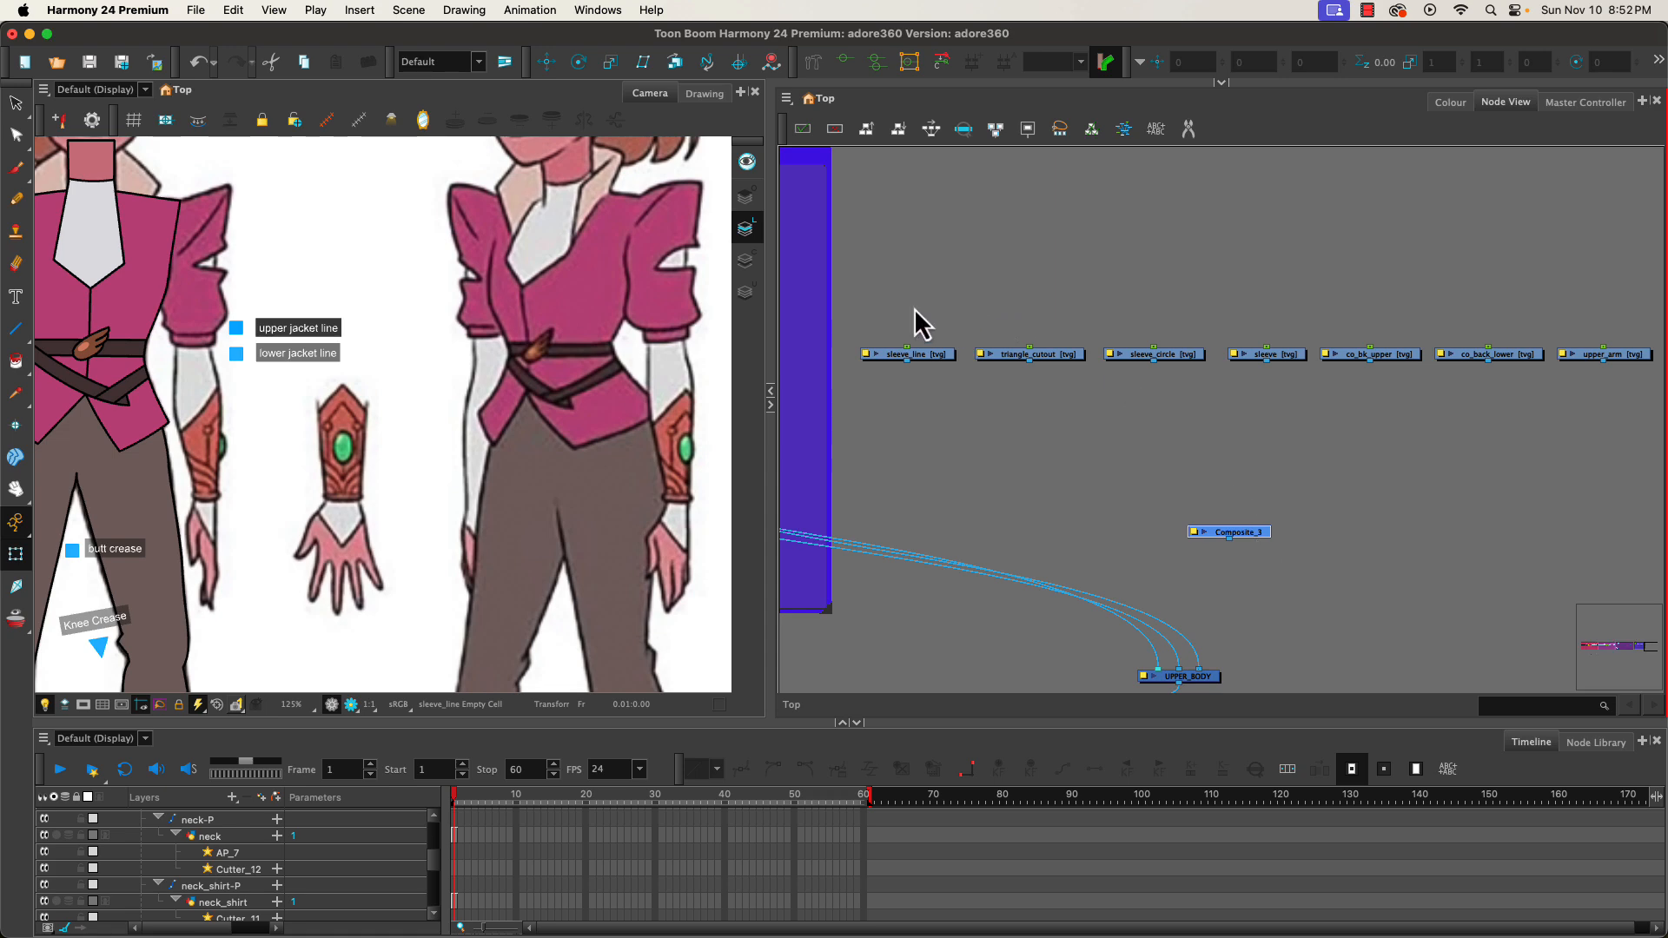
- Connect all seven arm and sleeve drawing nodes to the new composite and connect that composite to UPPER_BODY
left_click_drag(912, 306, 1592, 364)
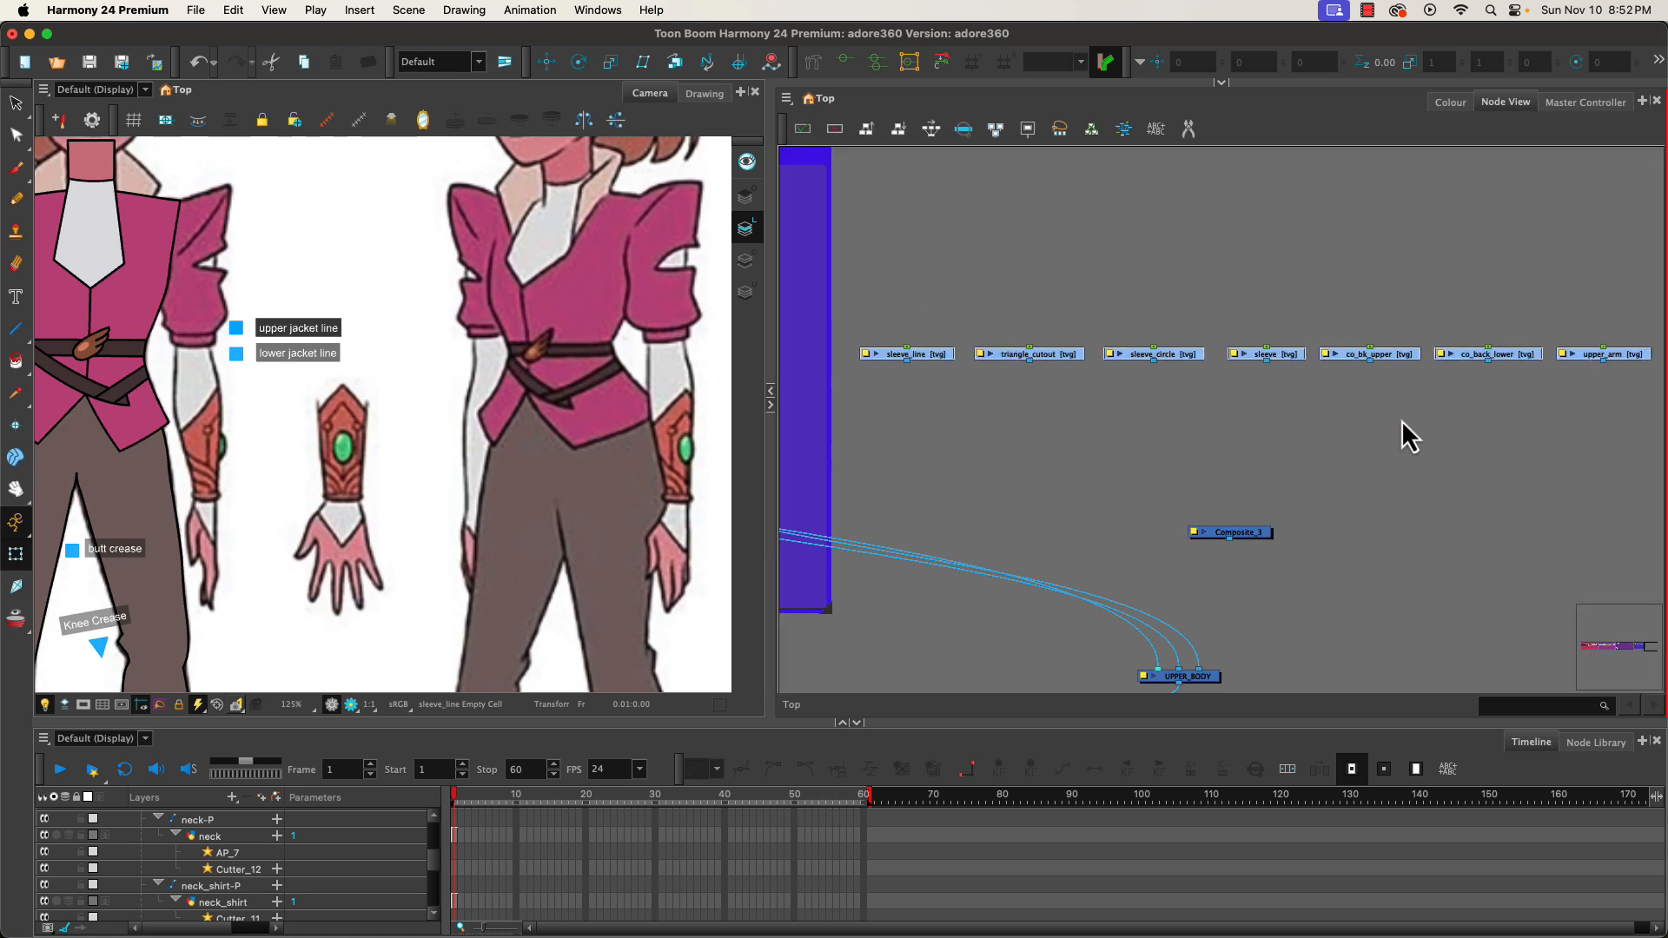
left_click(1248, 538, "alt")
left_click(1244, 539)
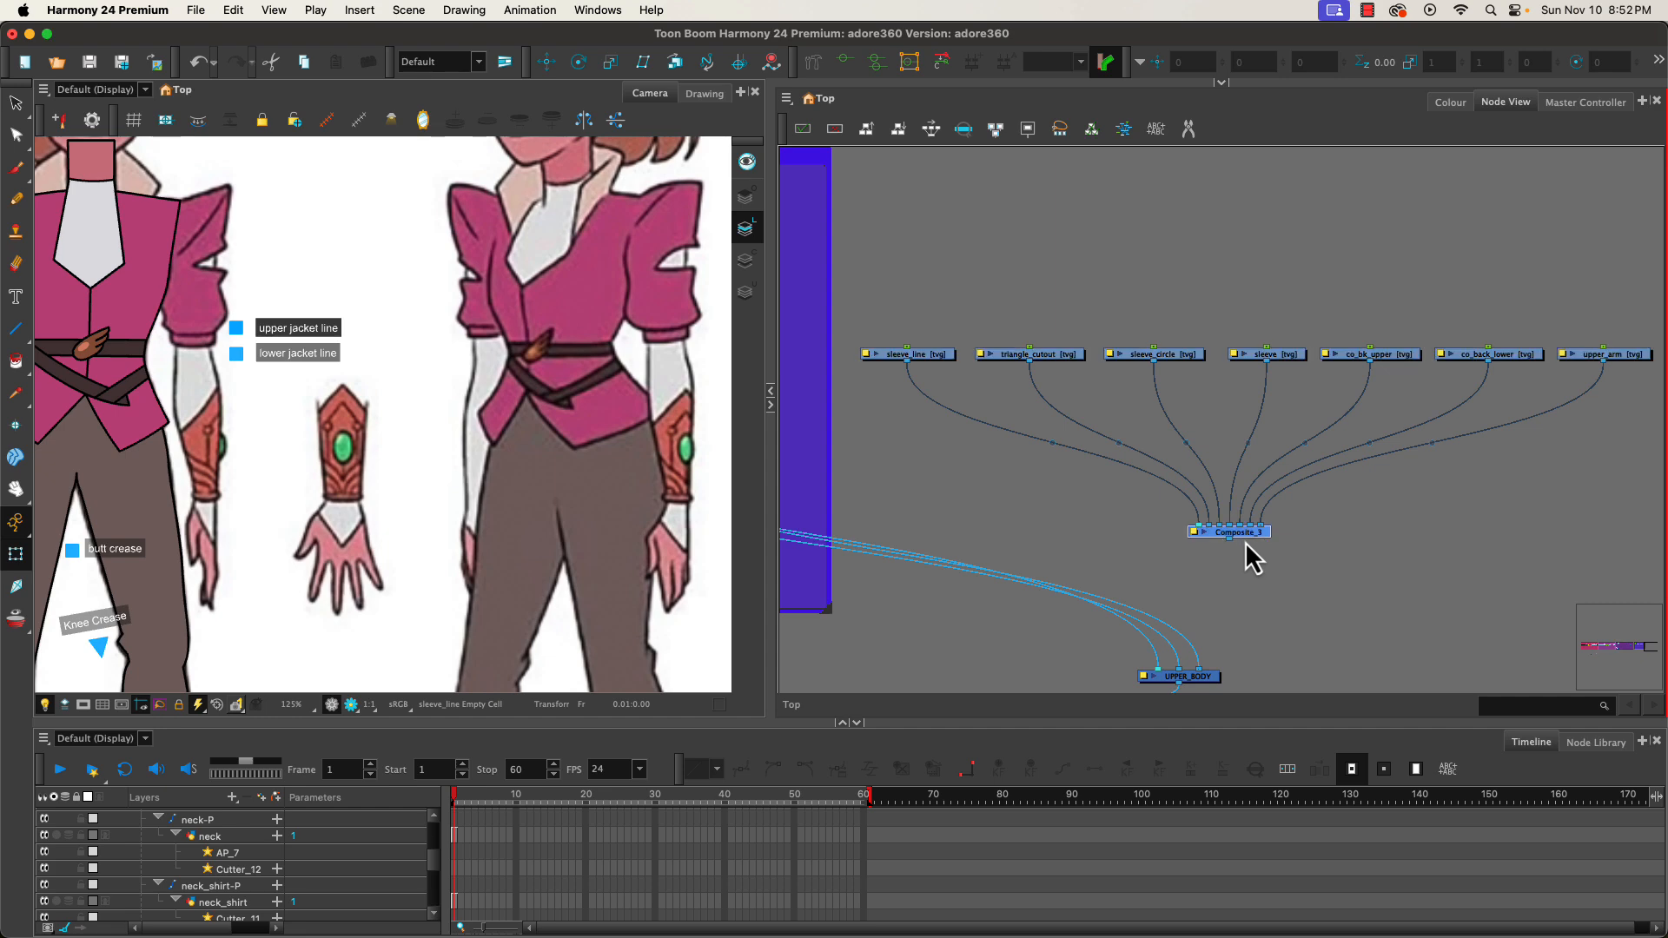
left_click(1215, 683, "alt")
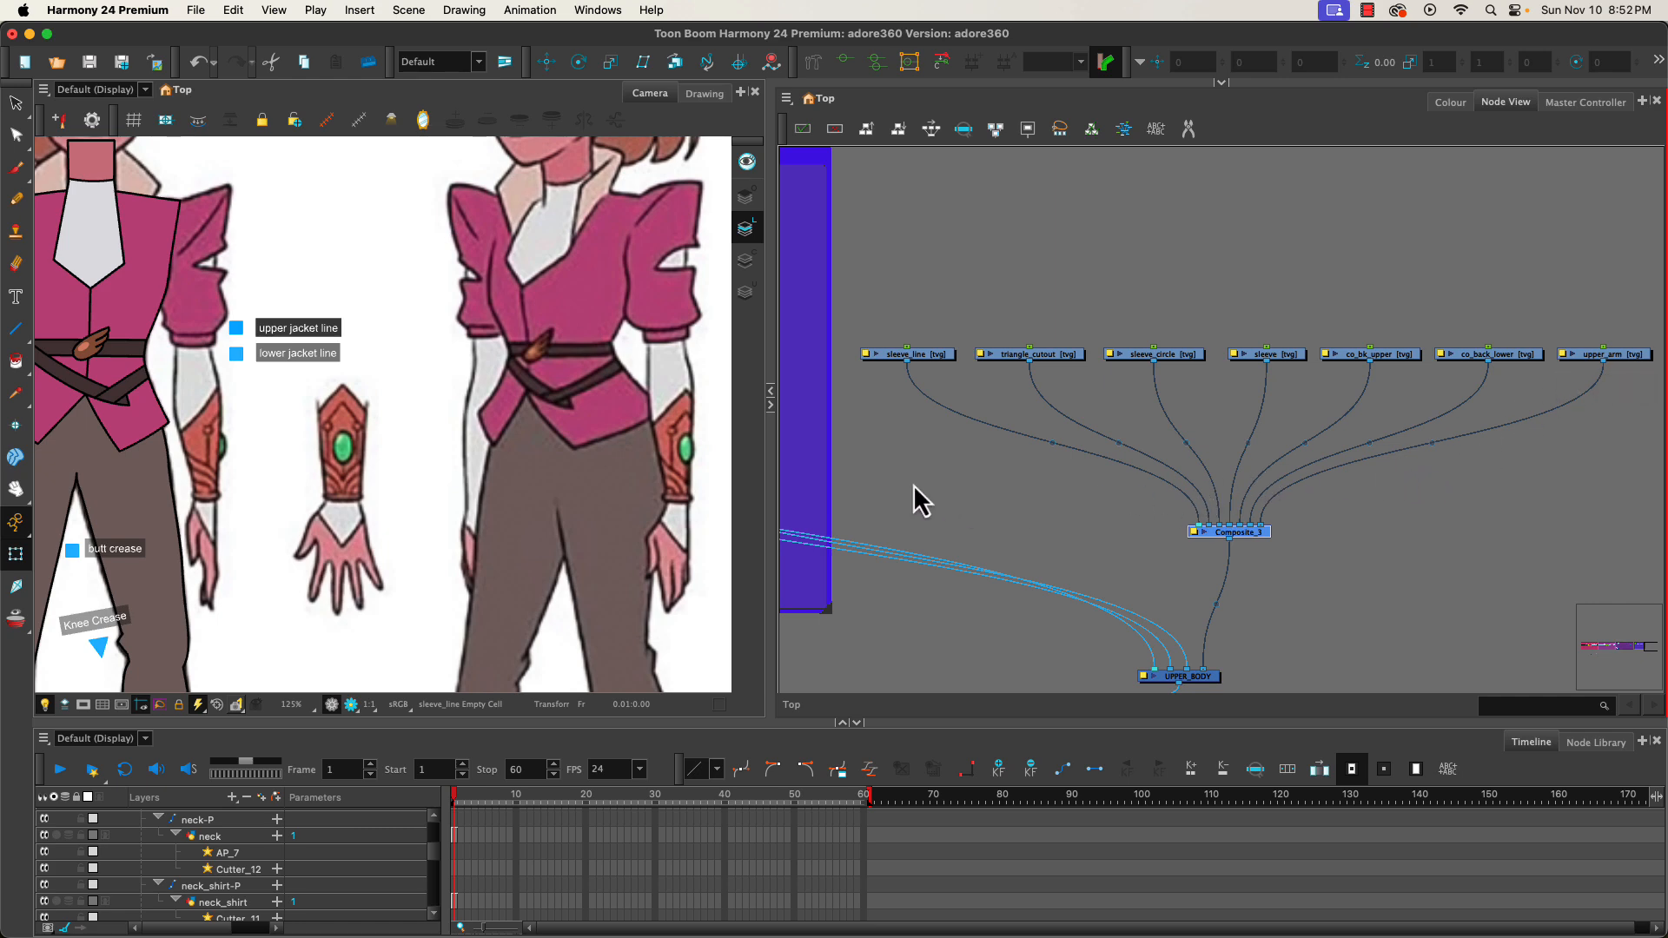
- Activate the Line tool and check the selected swatch in the adore360 colour palette before returning to the node network
left_click(15, 263)
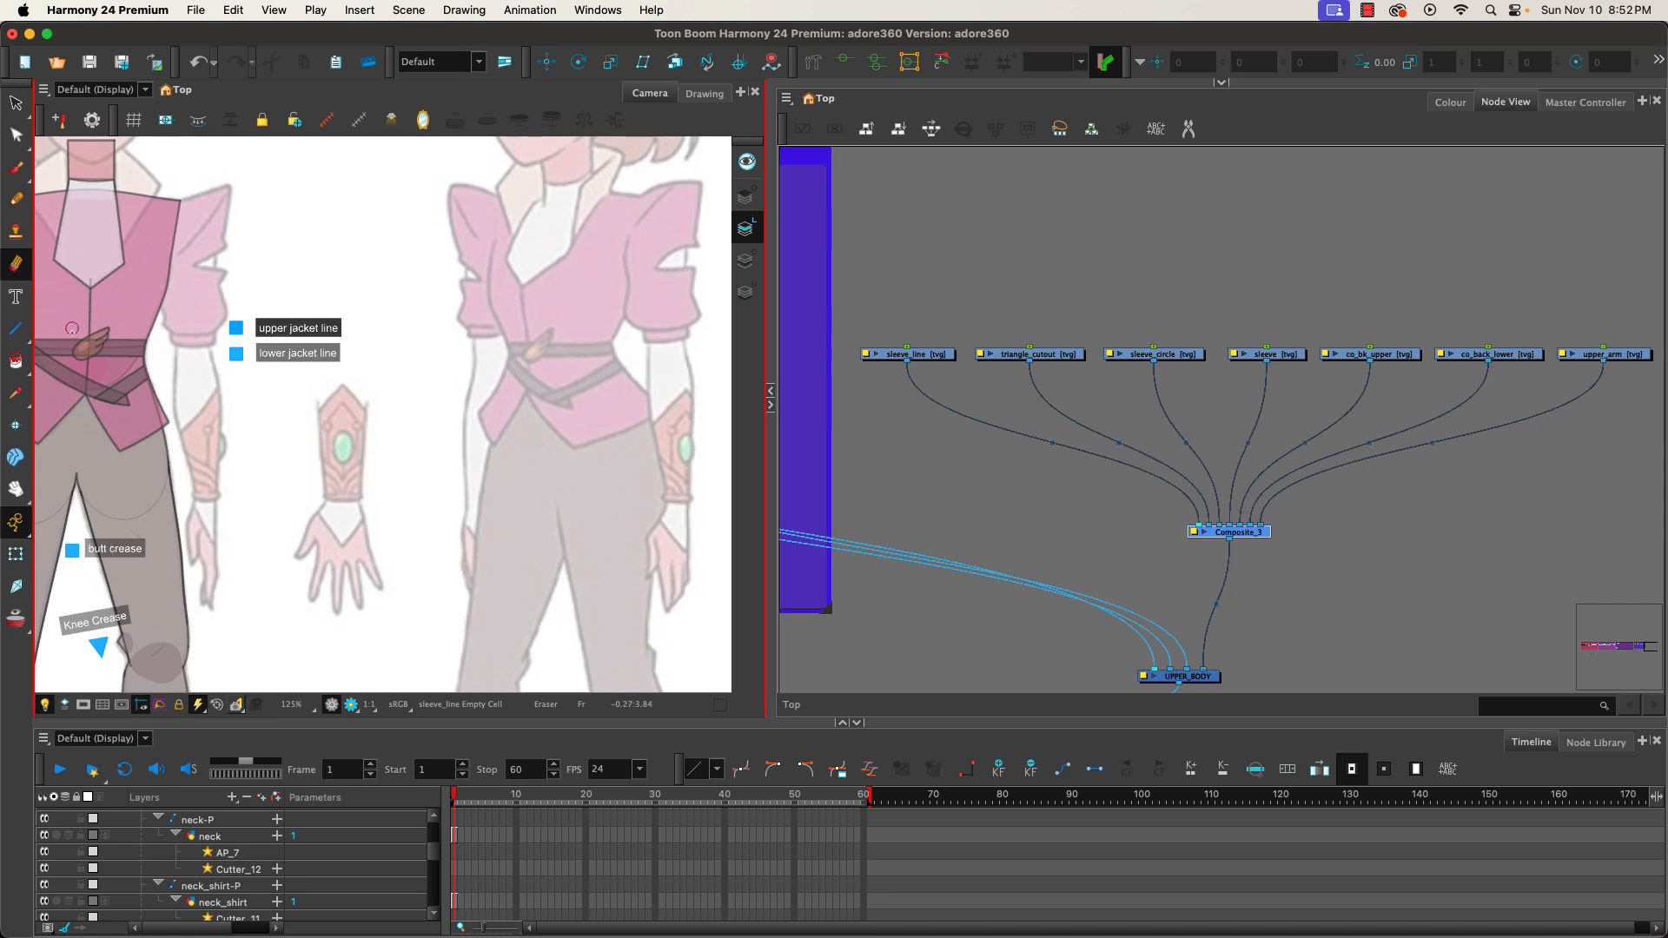
left_click(16, 328)
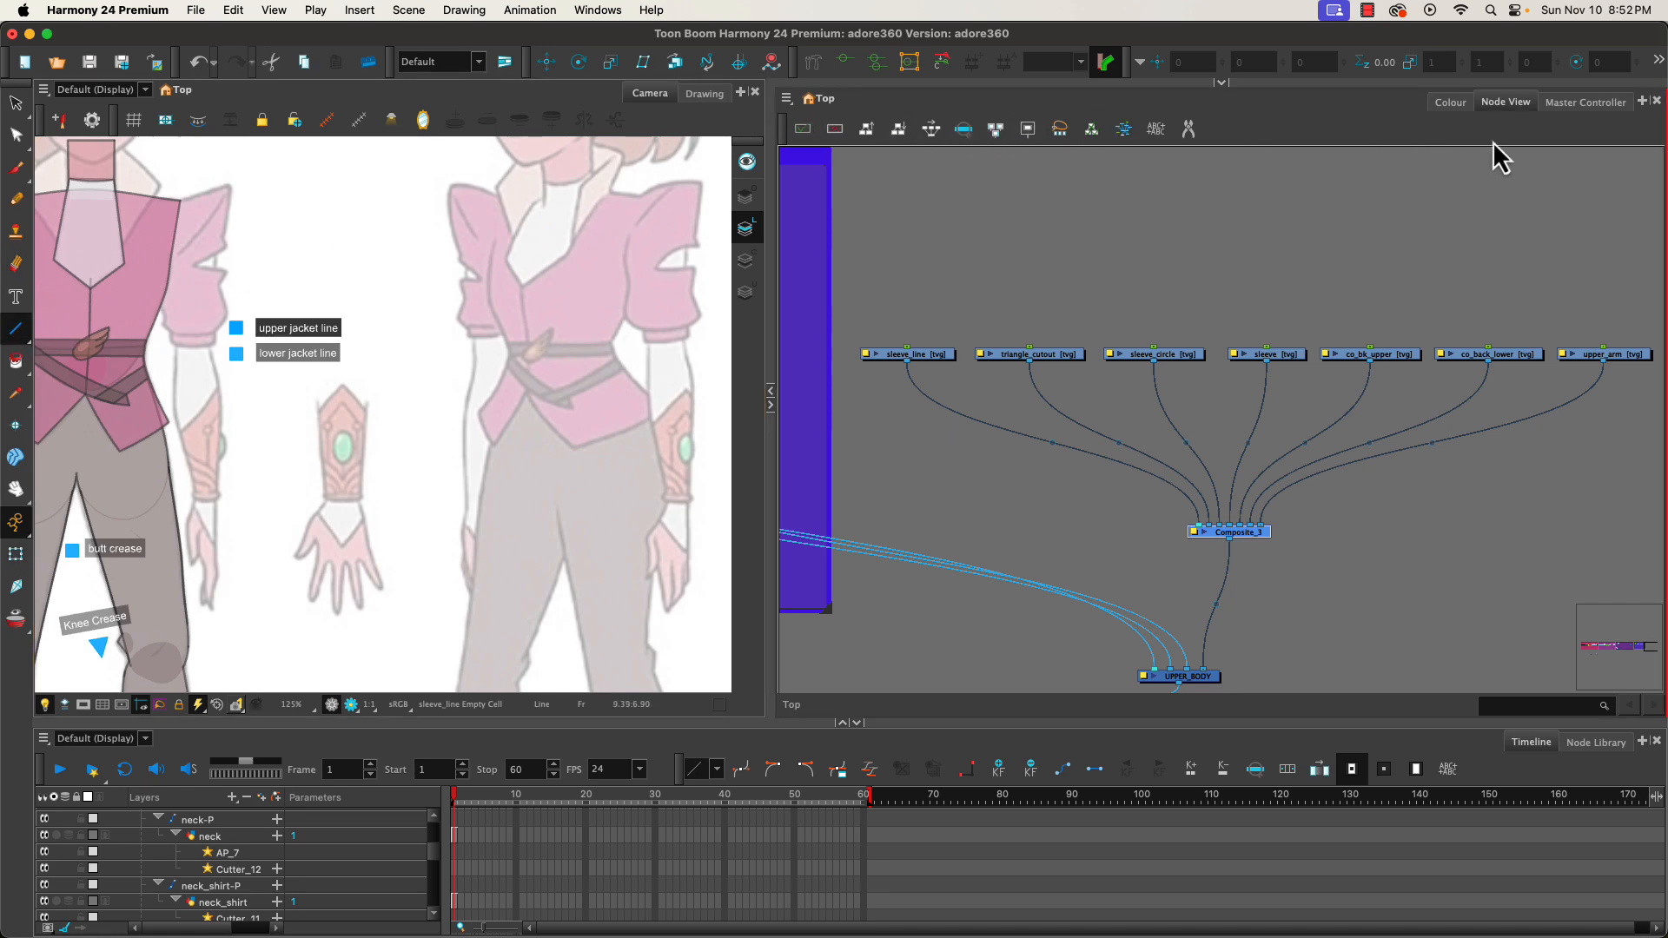
left_click(1450, 102)
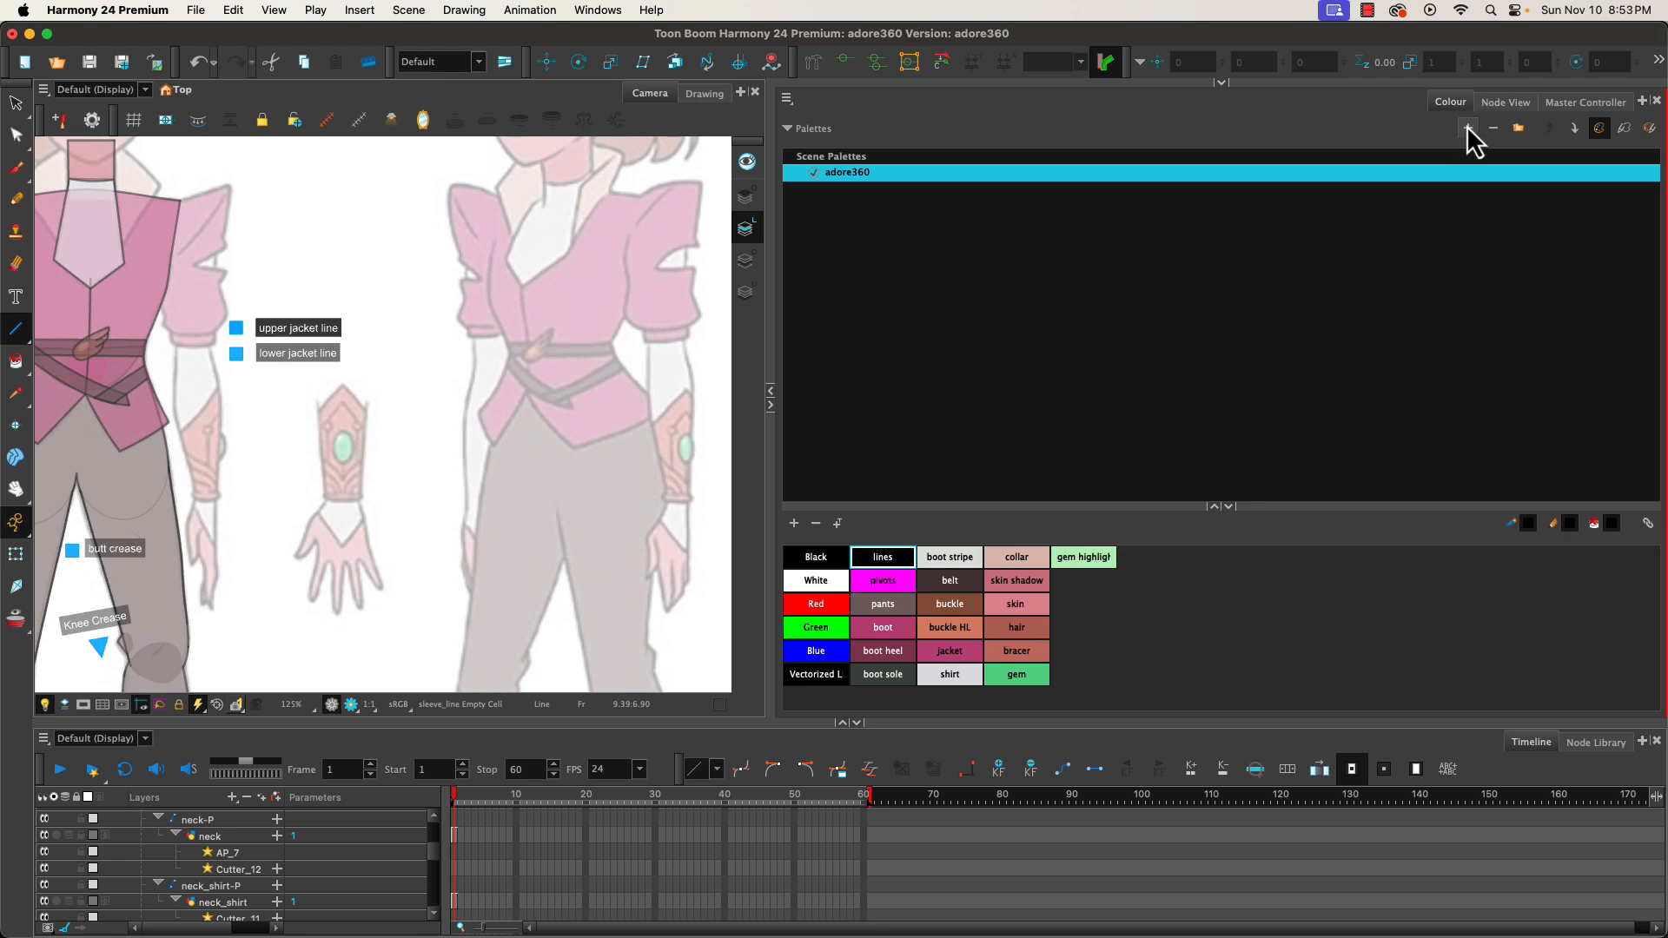
left_click(1506, 103)
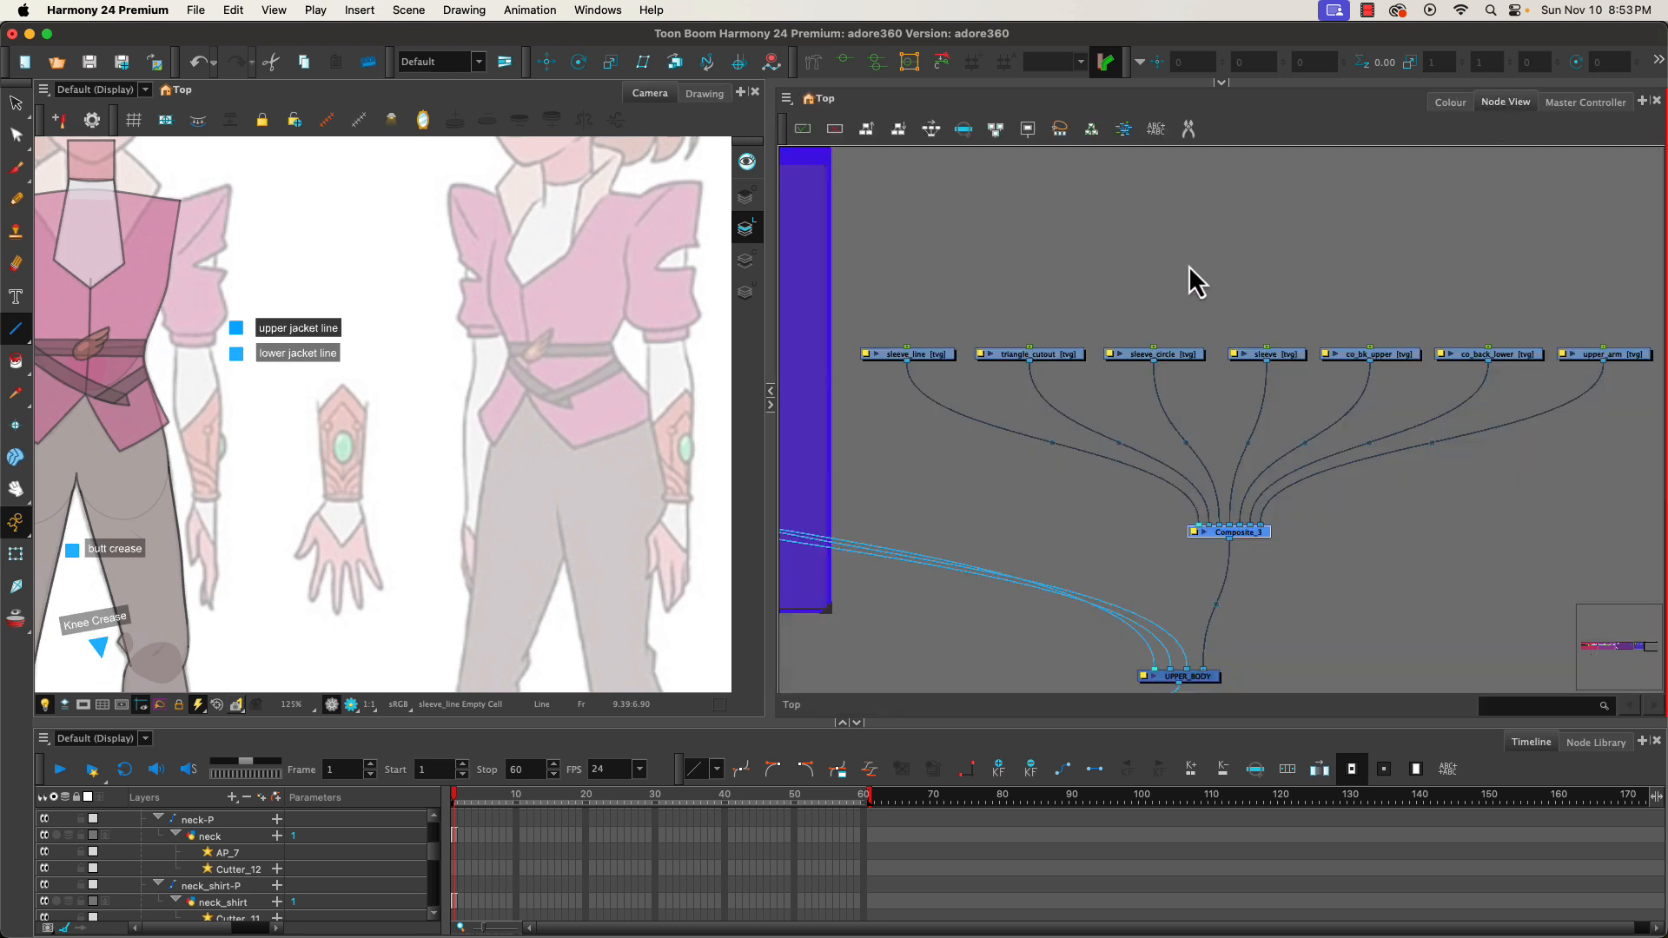
- Draw a closed four-sided outline on the upper_arm node over the reference arm, from the shoulder to below the sleeve cuff
left_click(1622, 354)
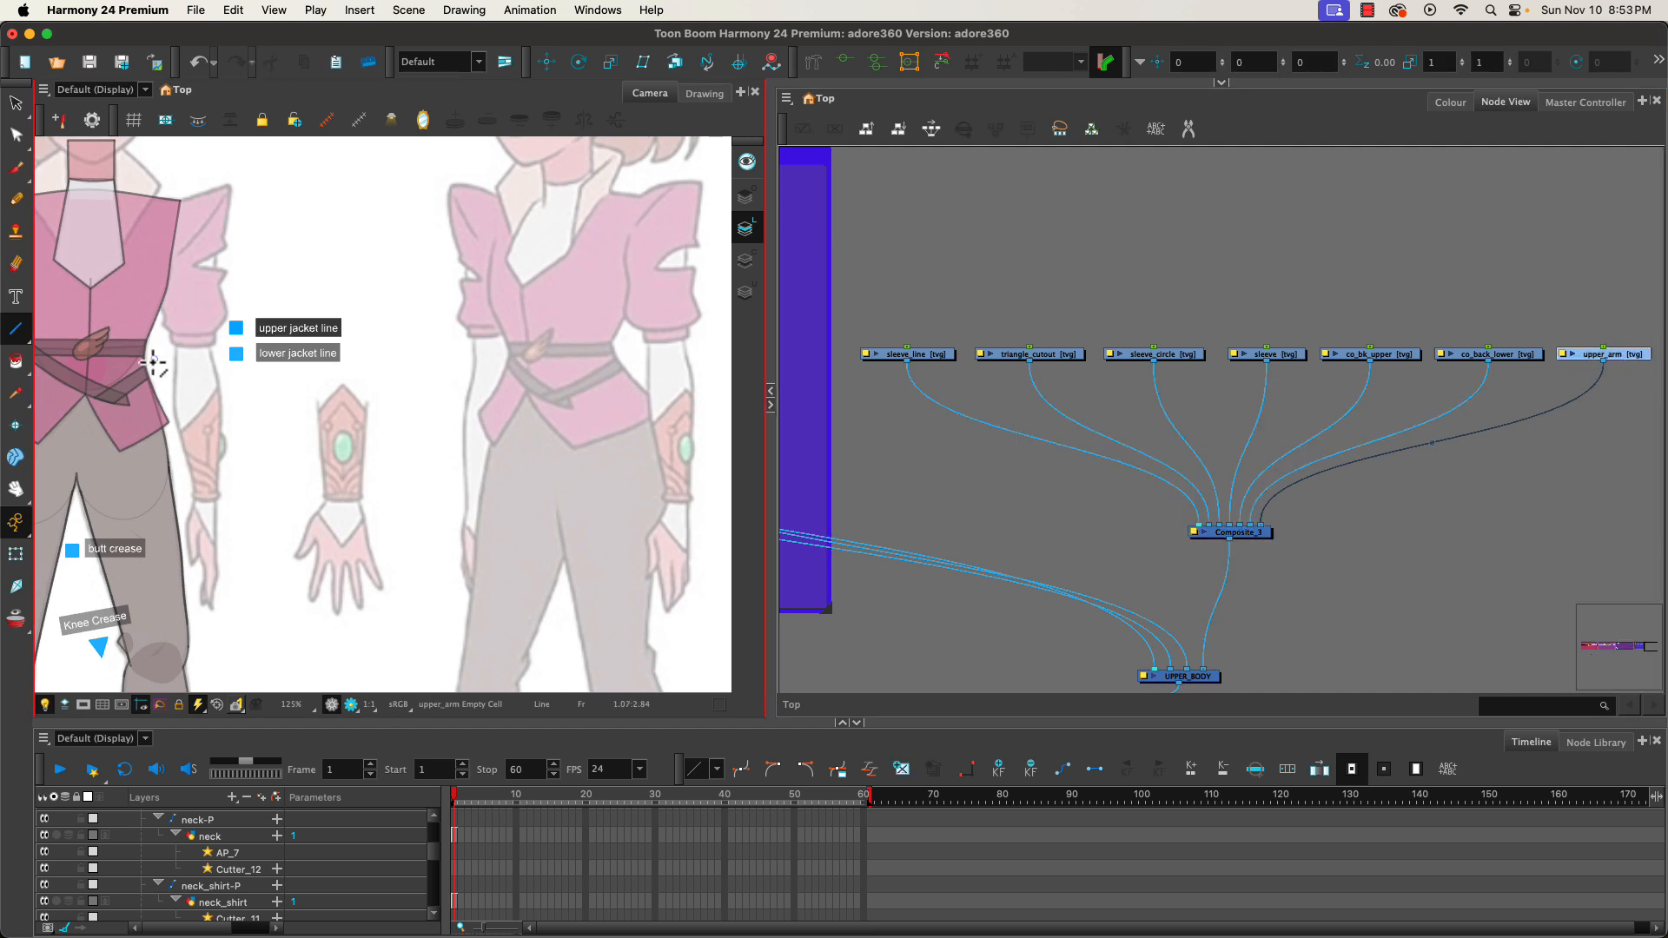
mouse_move(434, 853)
left_mouse_down()
mouse_move(433, 921)
mouse_move(433, 829)
left_mouse_up()
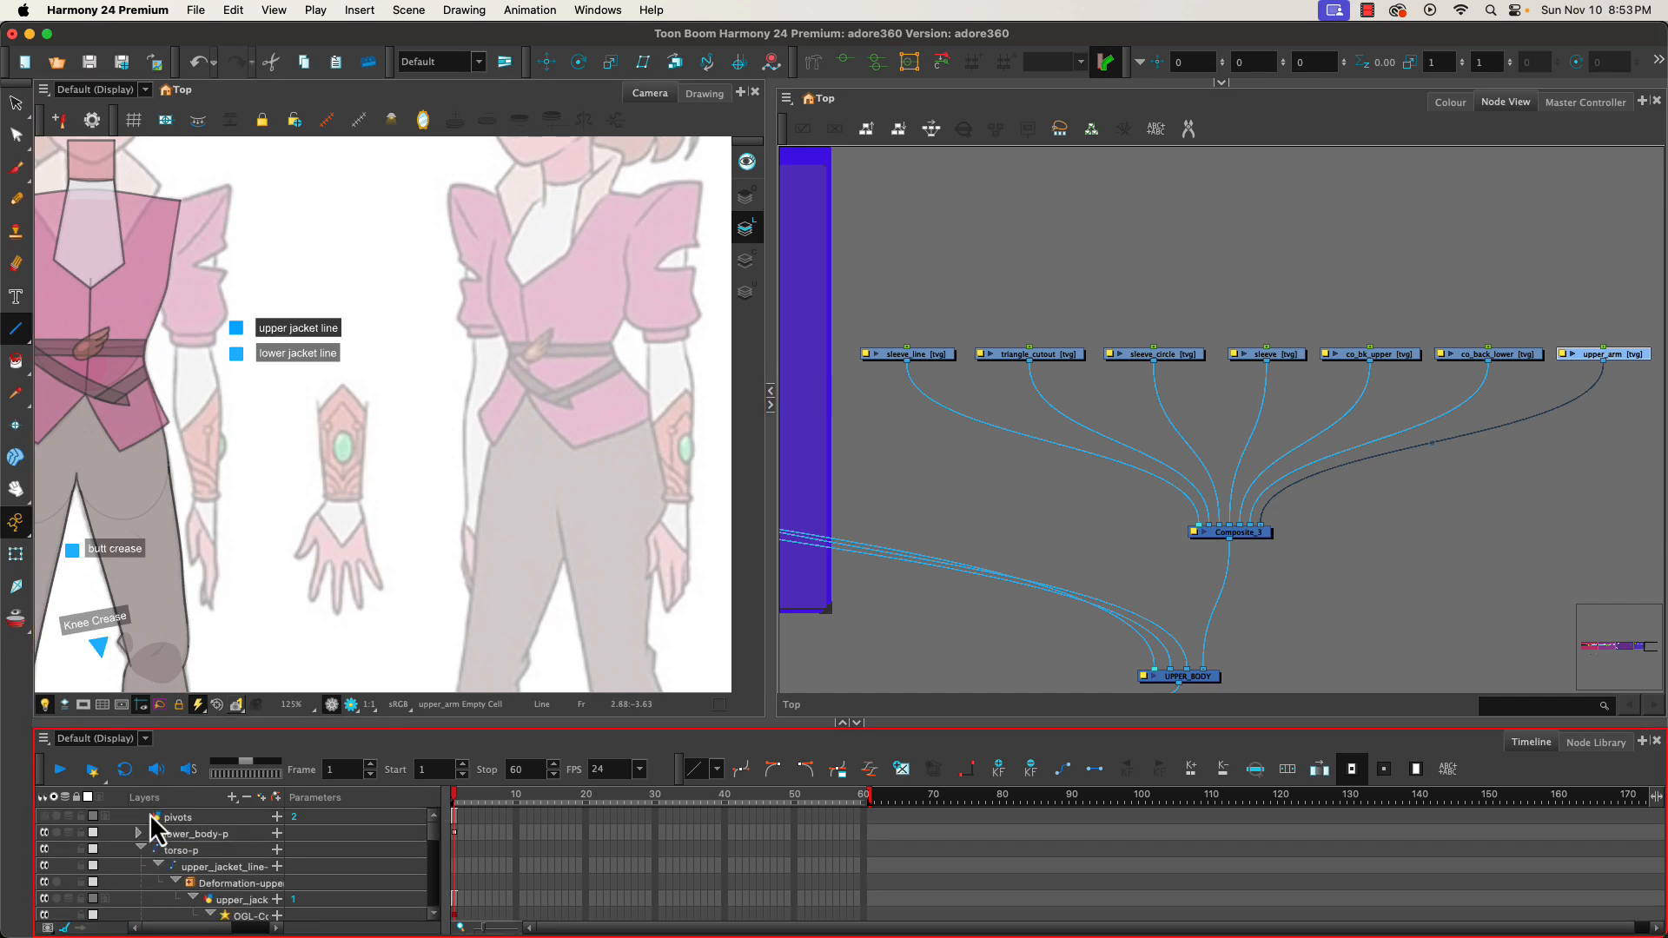
left_click(44, 817)
left_click(44, 817)
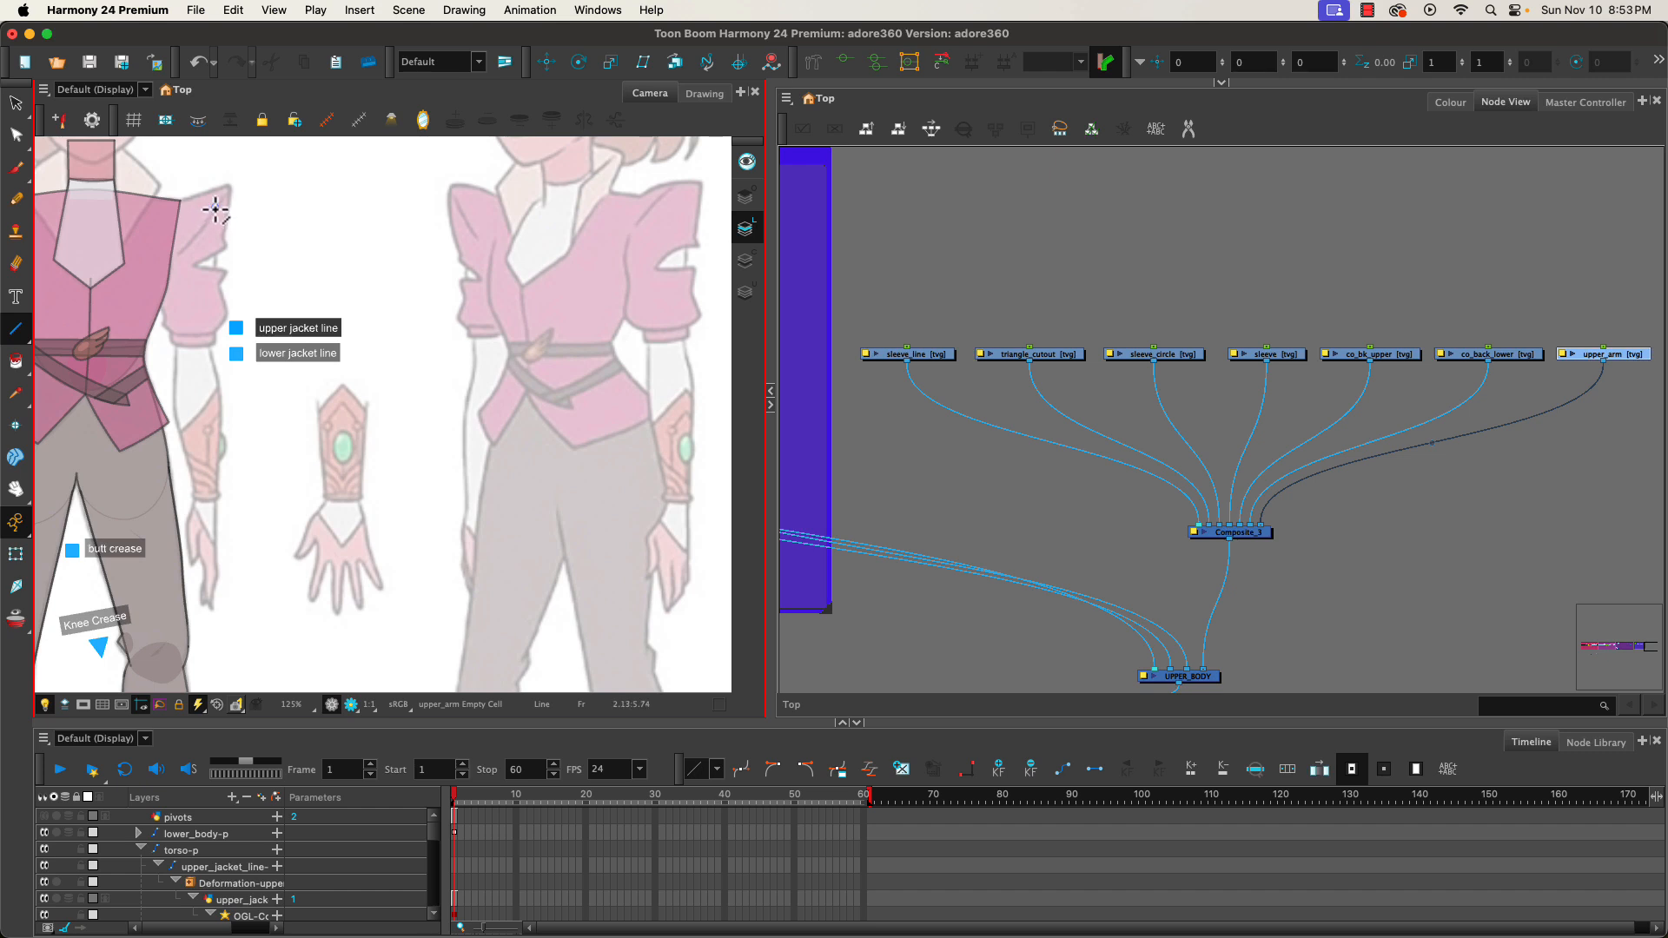
left_click_drag(215, 207, 209, 385)
mouse_move(214, 206)
left_mouse_down()
mouse_move(171, 211)
mouse_move(175, 385)
mouse_move(205, 388)
mouse_move(178, 388)
left_mouse_up()
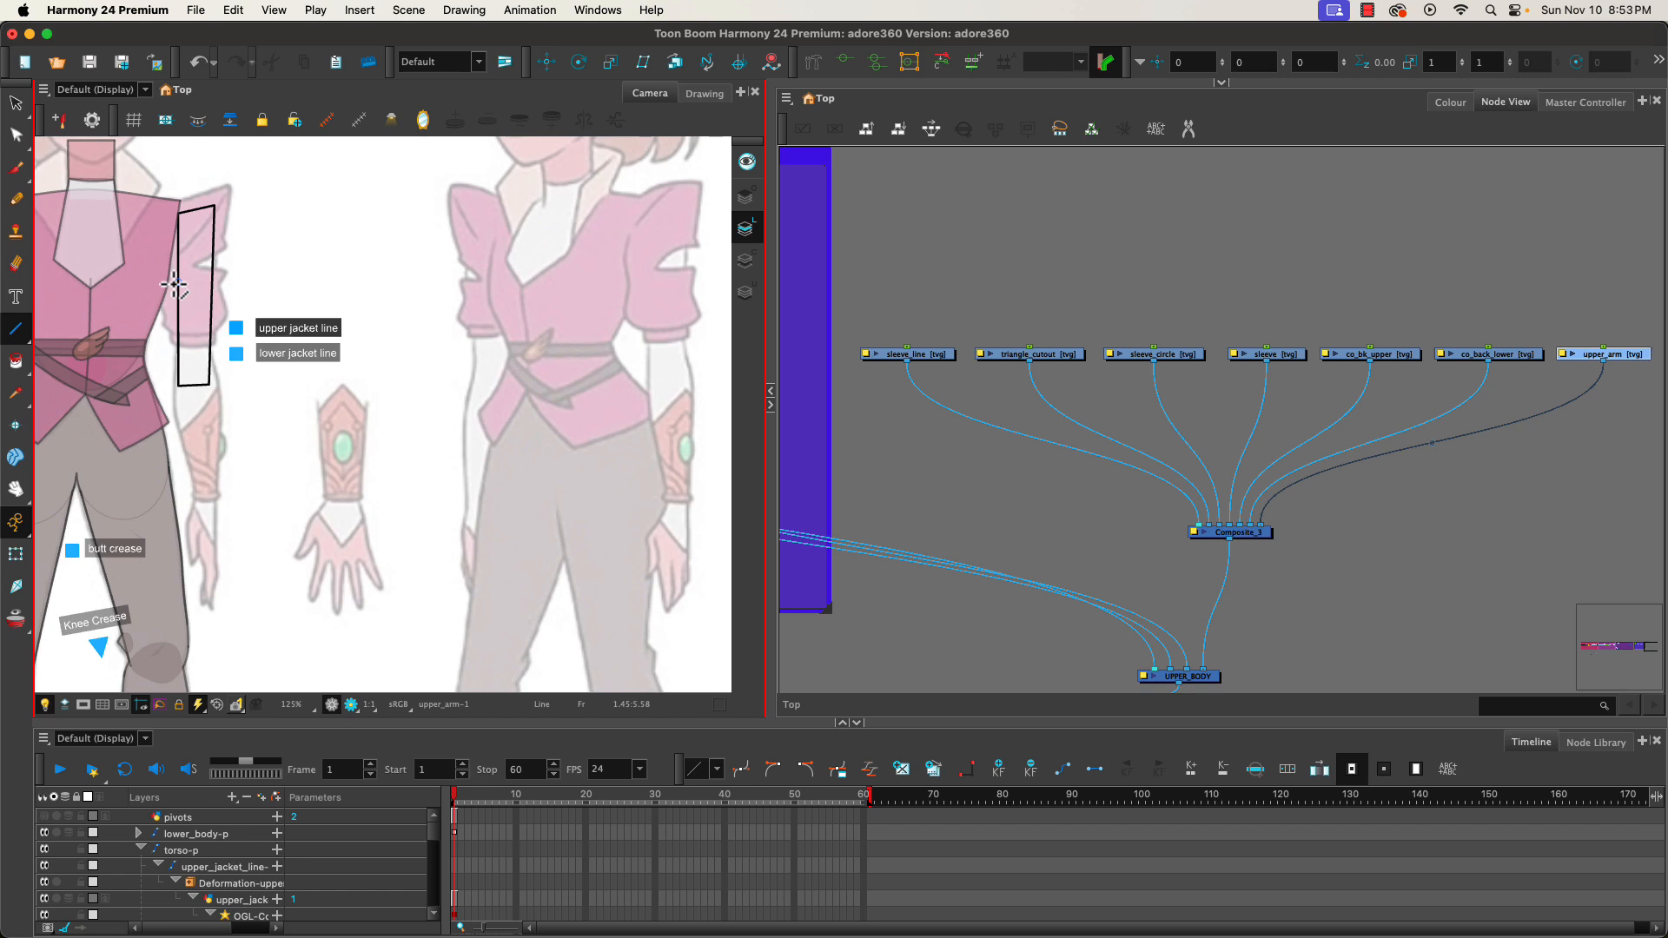
- Make the sleeve node the active drawing and bring the Line tool's snapping and curve options into view
left_click(1512, 374)
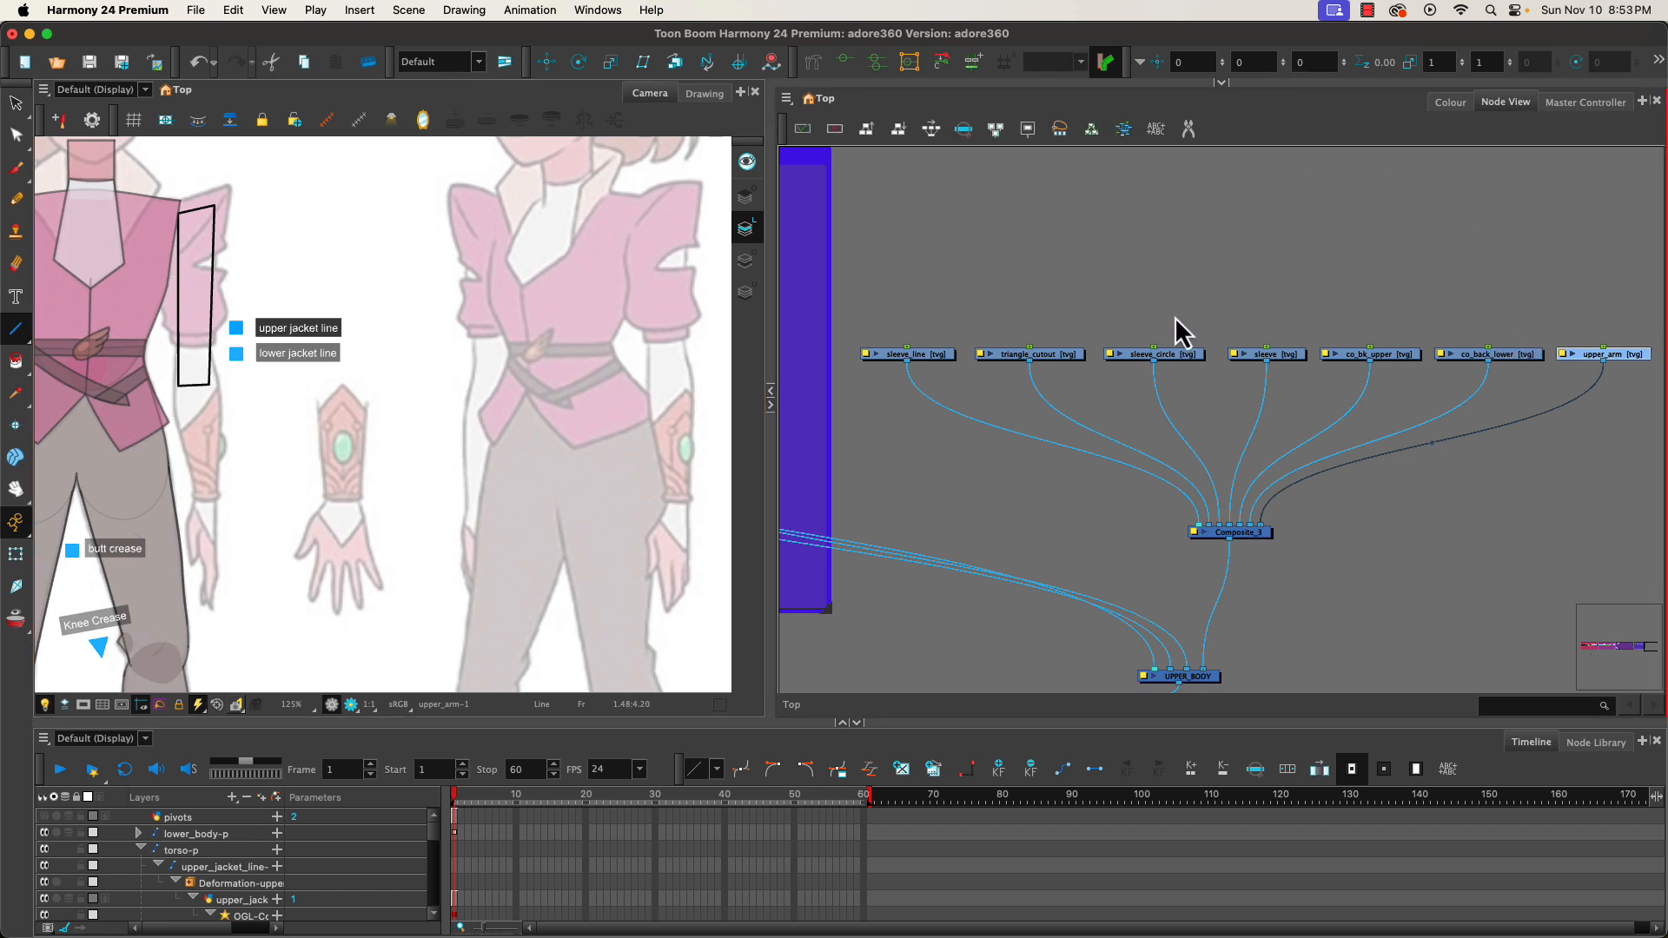
left_click(1284, 356)
left_click(171, 217)
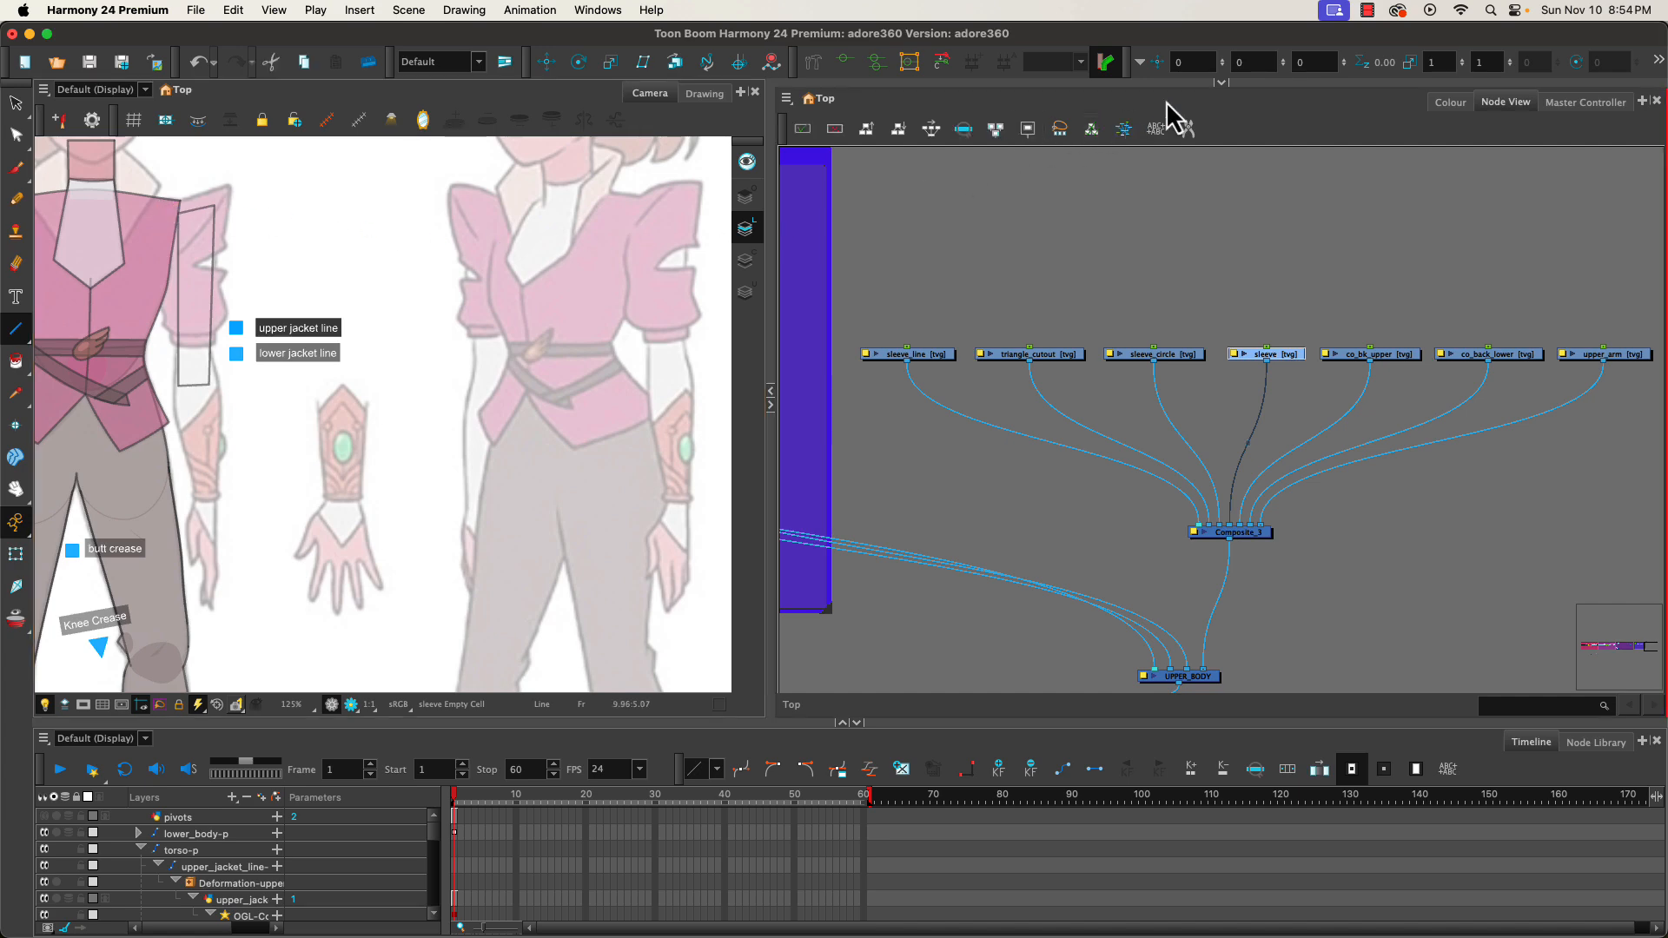
left_click(1221, 83)
left_click(1425, 94)
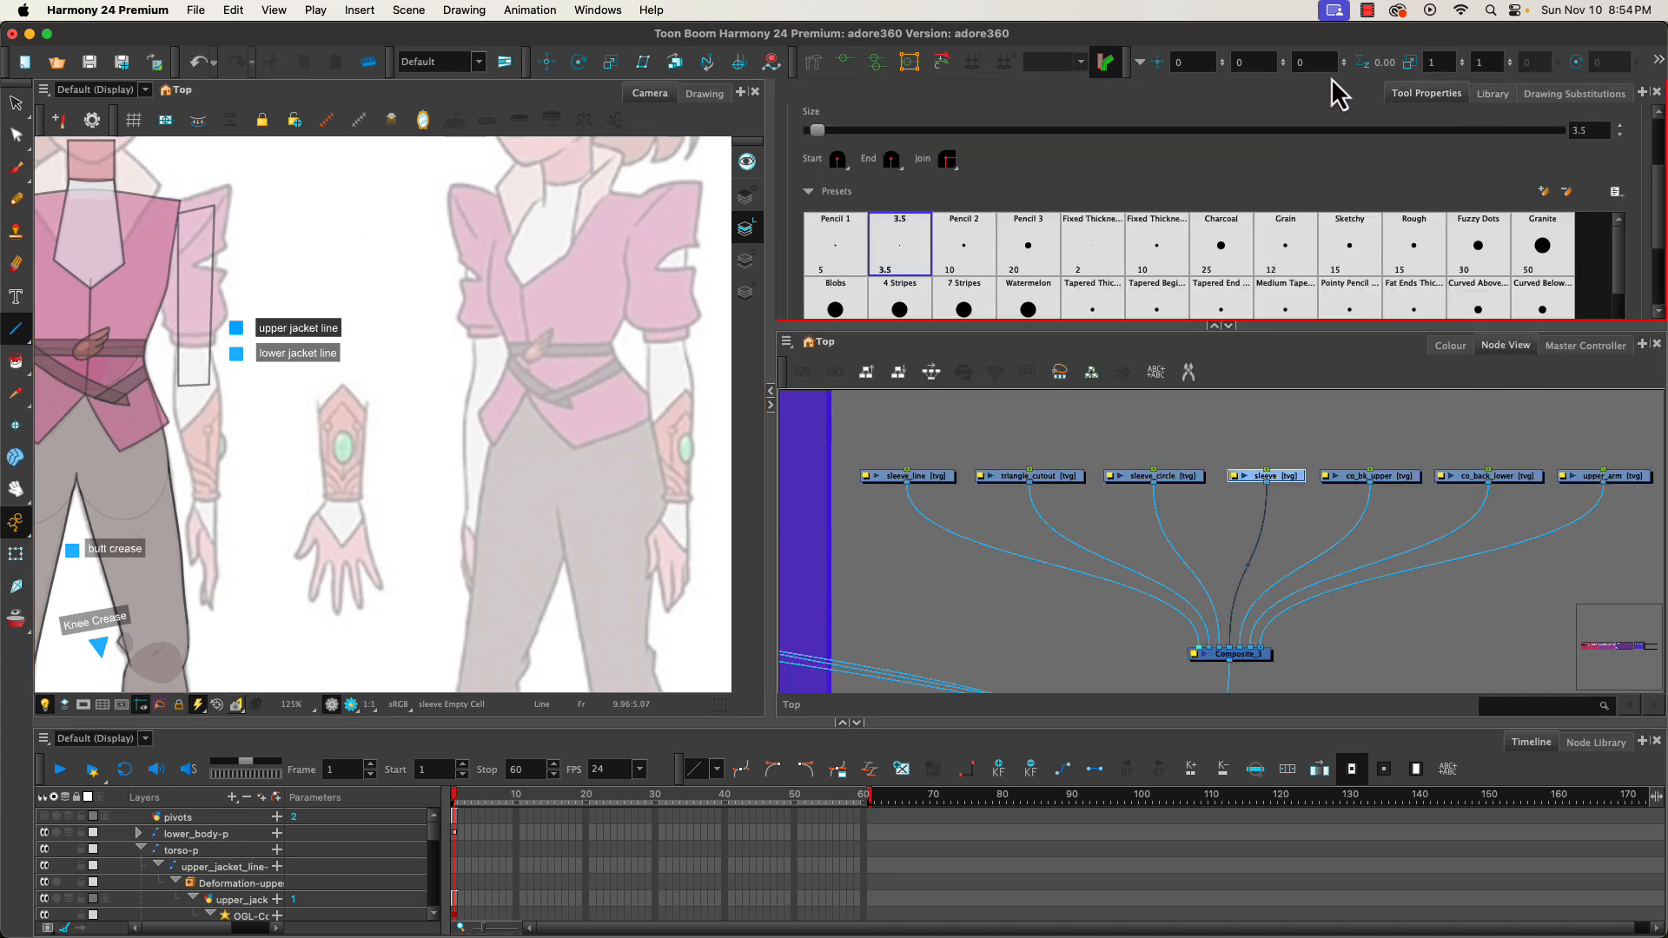
left_click_drag(1656, 197, 1662, 262)
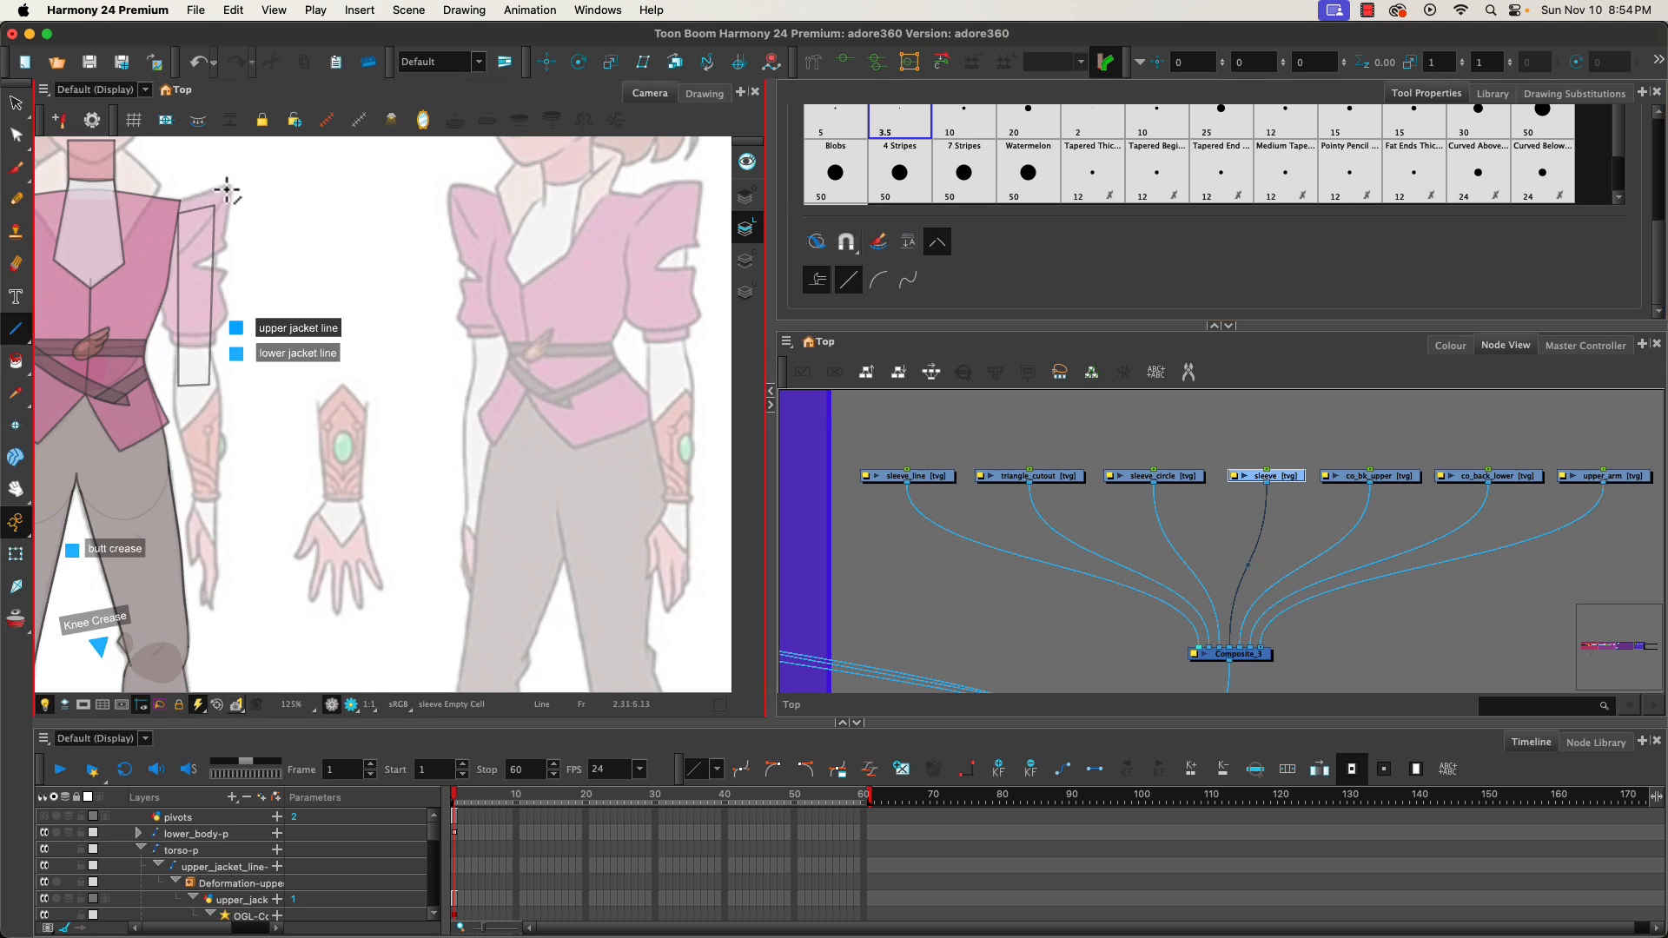
- Draw the sleeve's curved top line from the pointed shoulder tip inward to the jacket's shoulder
left_click_drag(227, 186, 162, 214)
left_click_drag(160, 213, 163, 219)
left_click_drag(162, 219, 162, 215)
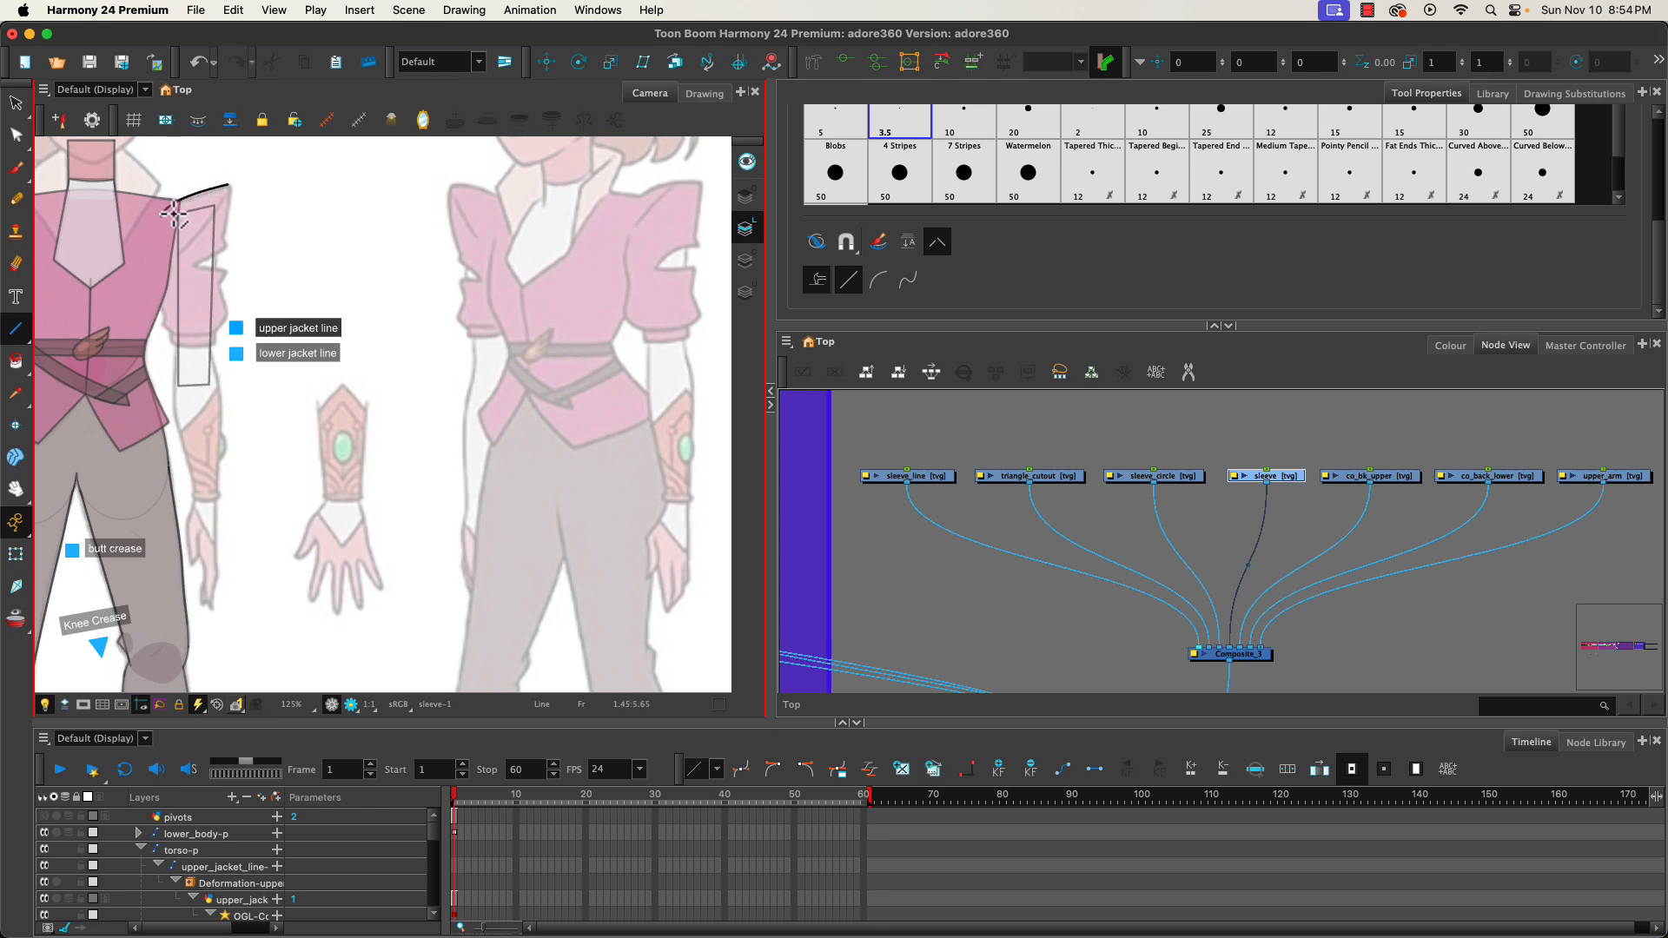
- Turn on snapping for the Line tool and draw the sleeve's curved outer edge from the shoulder tip down to the cuff
left_click(845, 242)
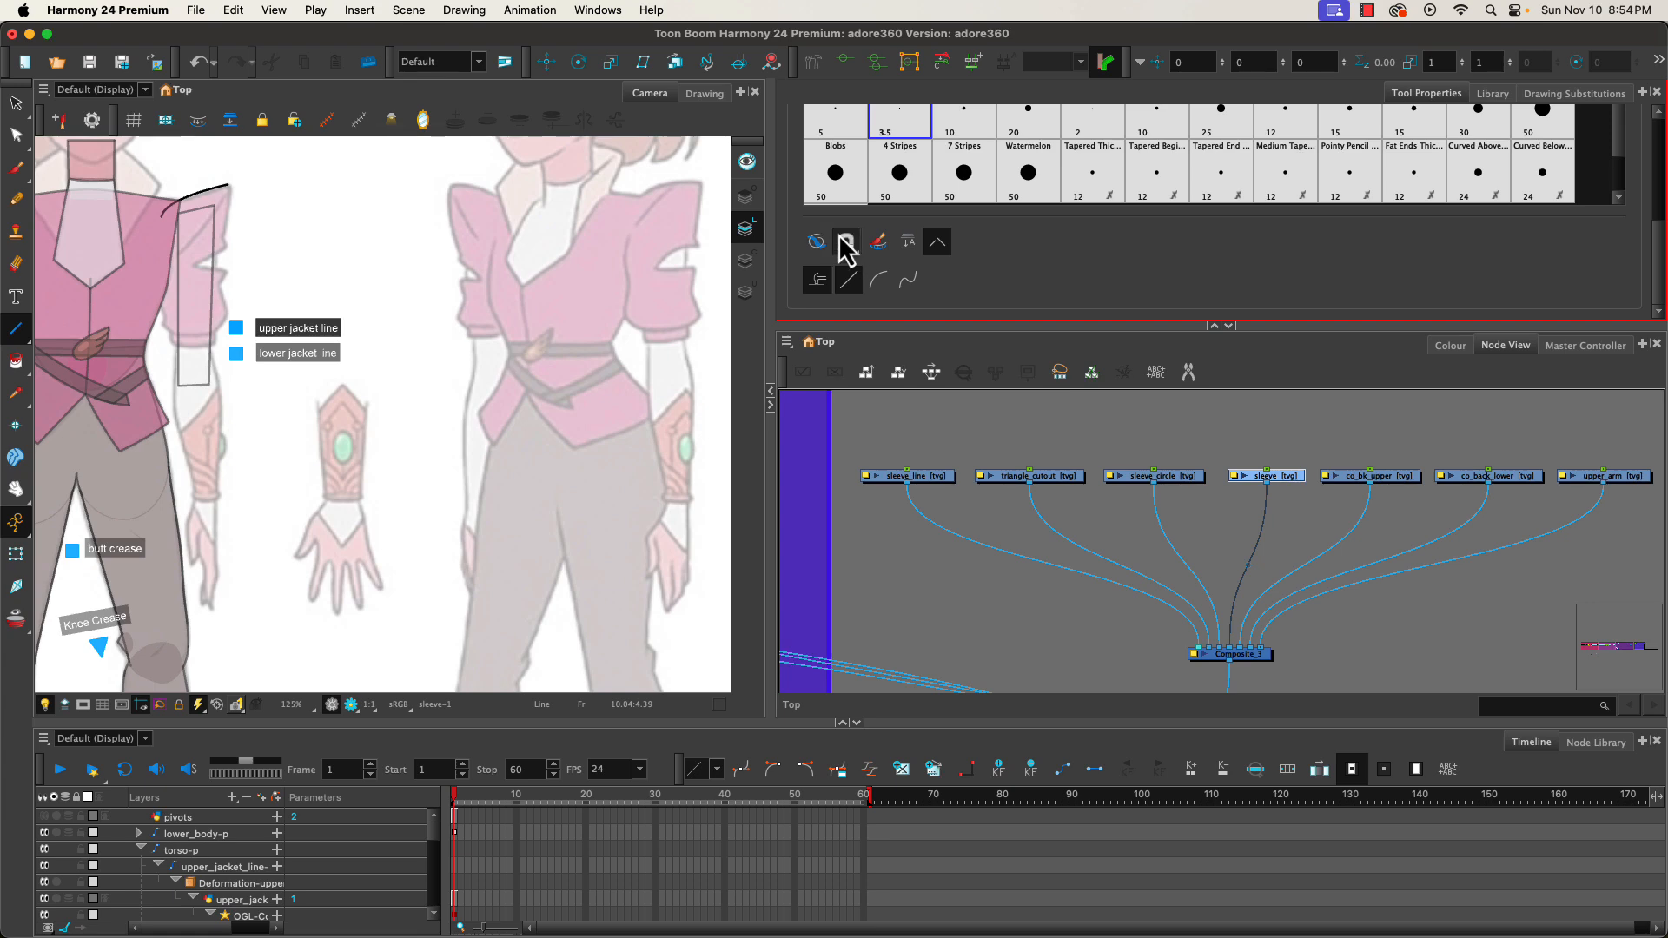
left_click_drag(227, 186, 222, 296)
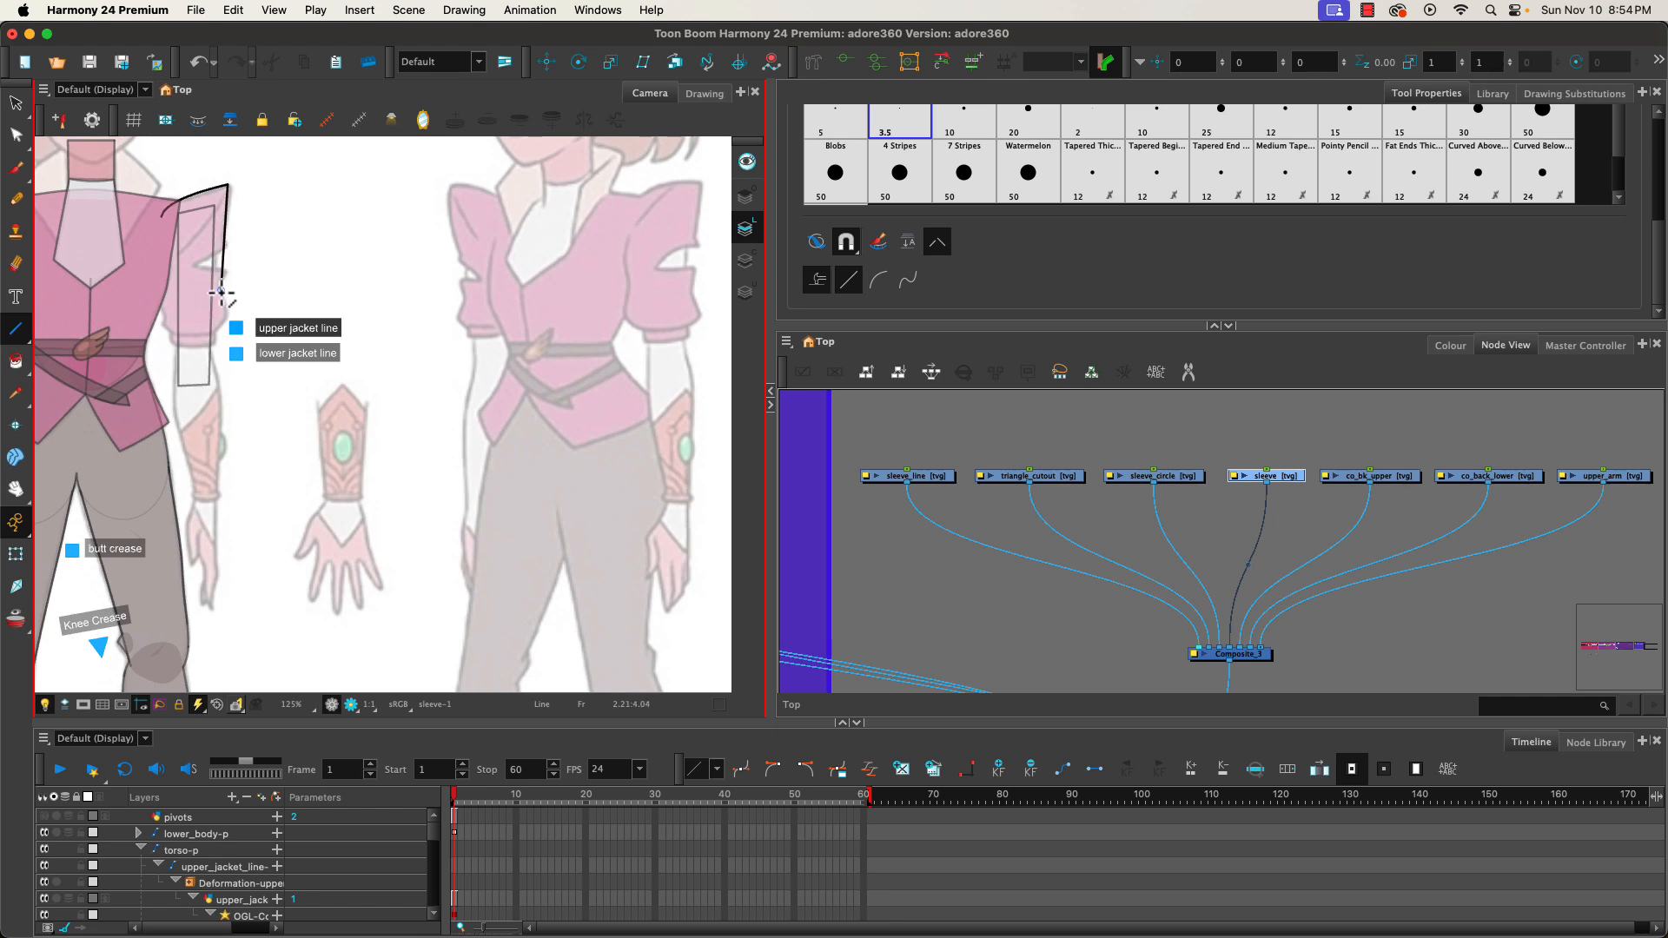
left_click_drag(223, 292, 224, 223)
mouse_move(218, 281)
left_mouse_down()
mouse_move(216, 295)
mouse_move(250, 299)
mouse_move(216, 276)
mouse_move(218, 293)
left_mouse_up()
left_click_drag(214, 326, 215, 336)
left_click_drag(215, 337, 236, 318)
key("super+alt")
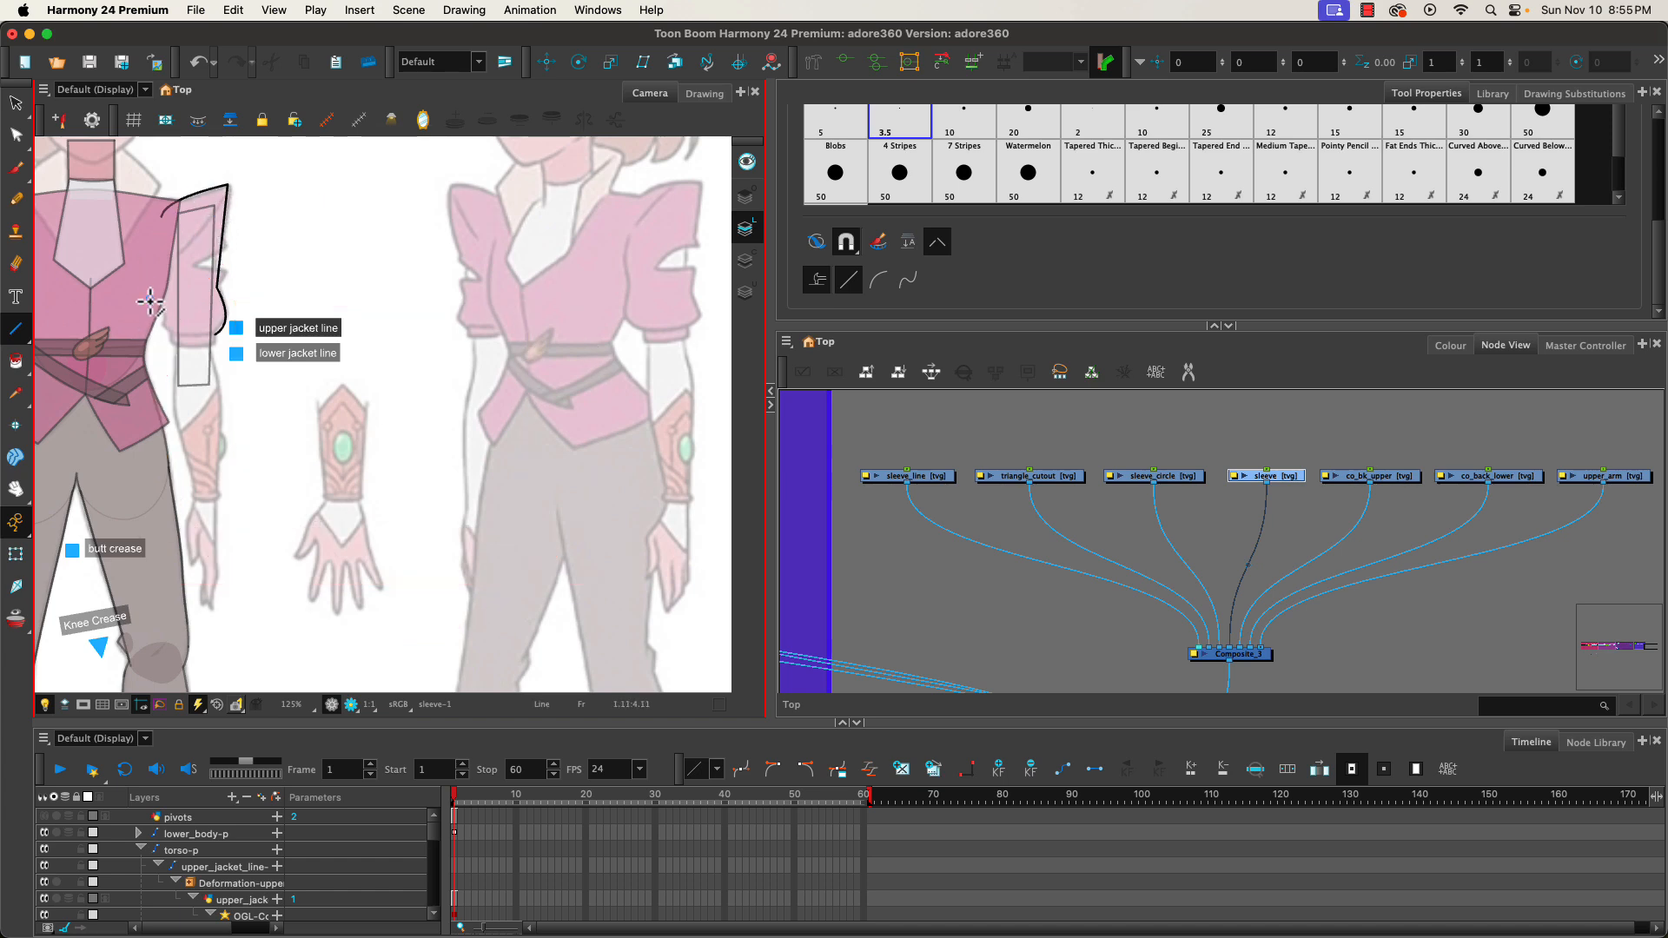
key("super+alt")
key("super+alt")
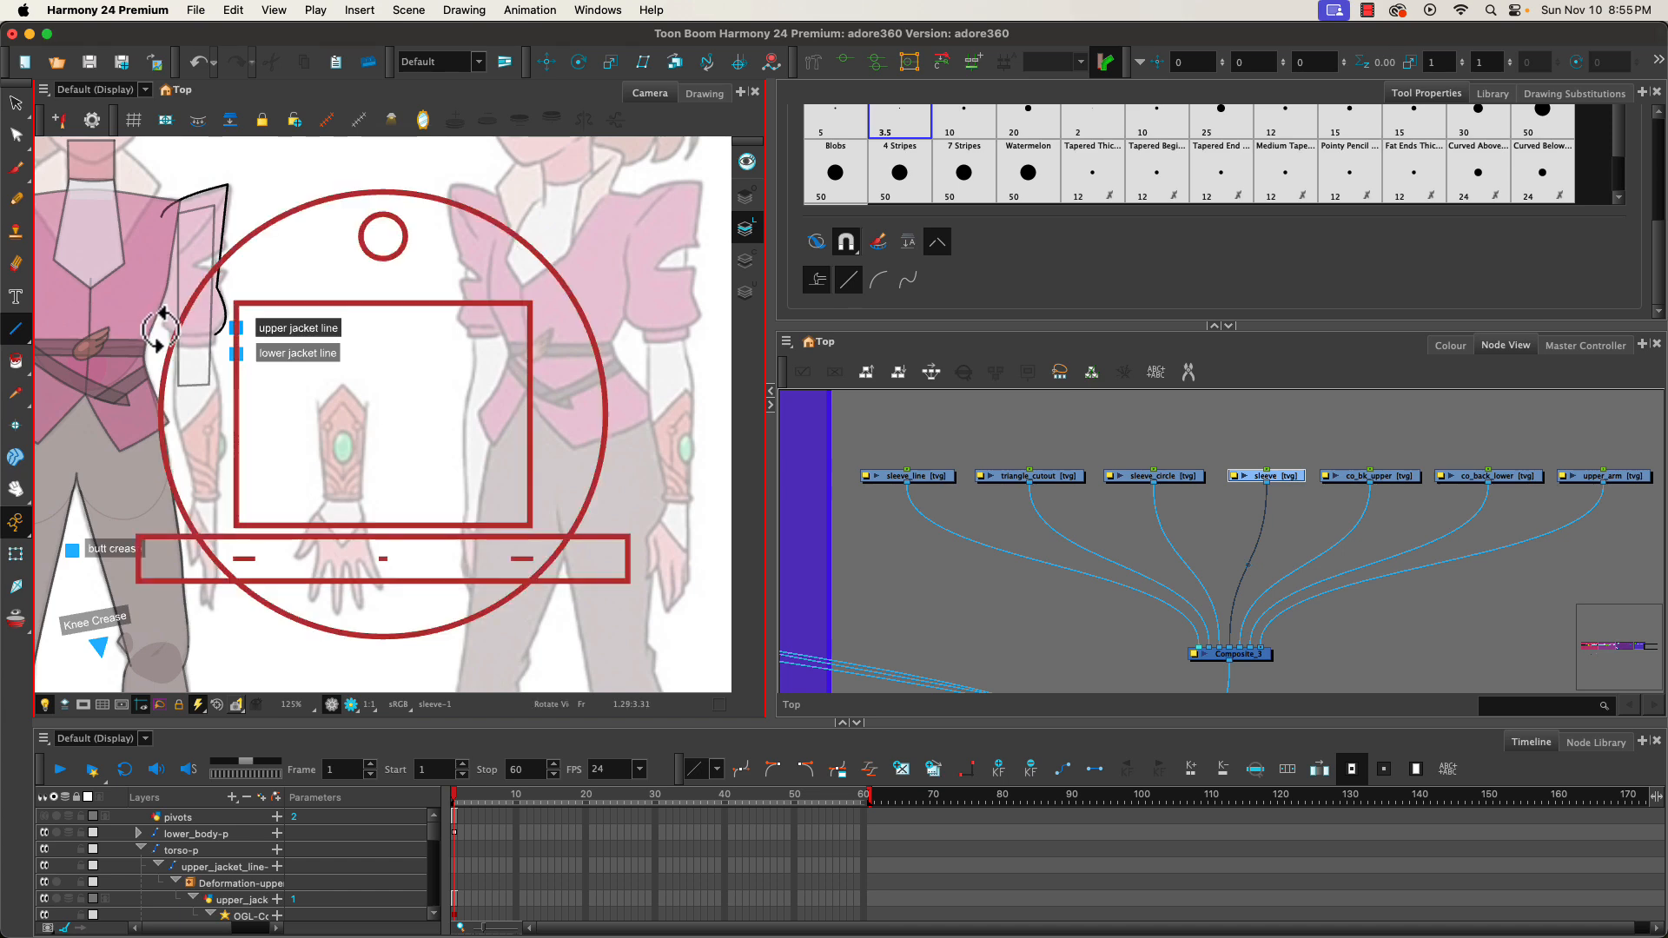
mouse_move(163, 337)
left_mouse_down()
mouse_move(153, 418)
mouse_move(194, 326)
mouse_move(174, 349)
left_mouse_up()
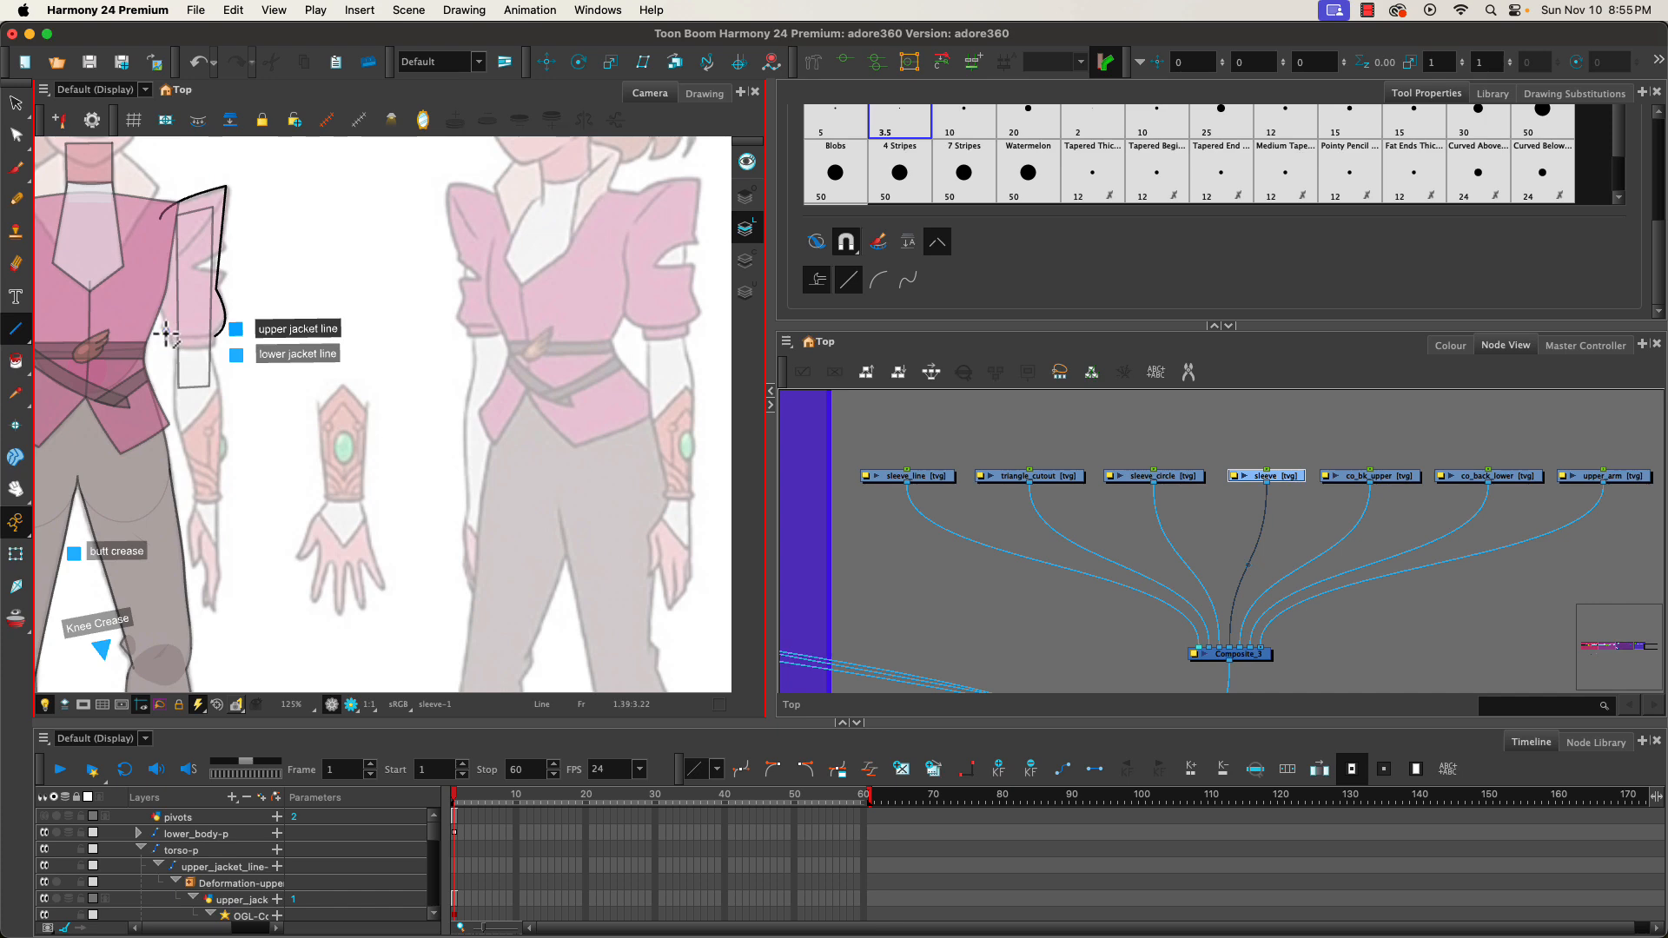
key("super+z")
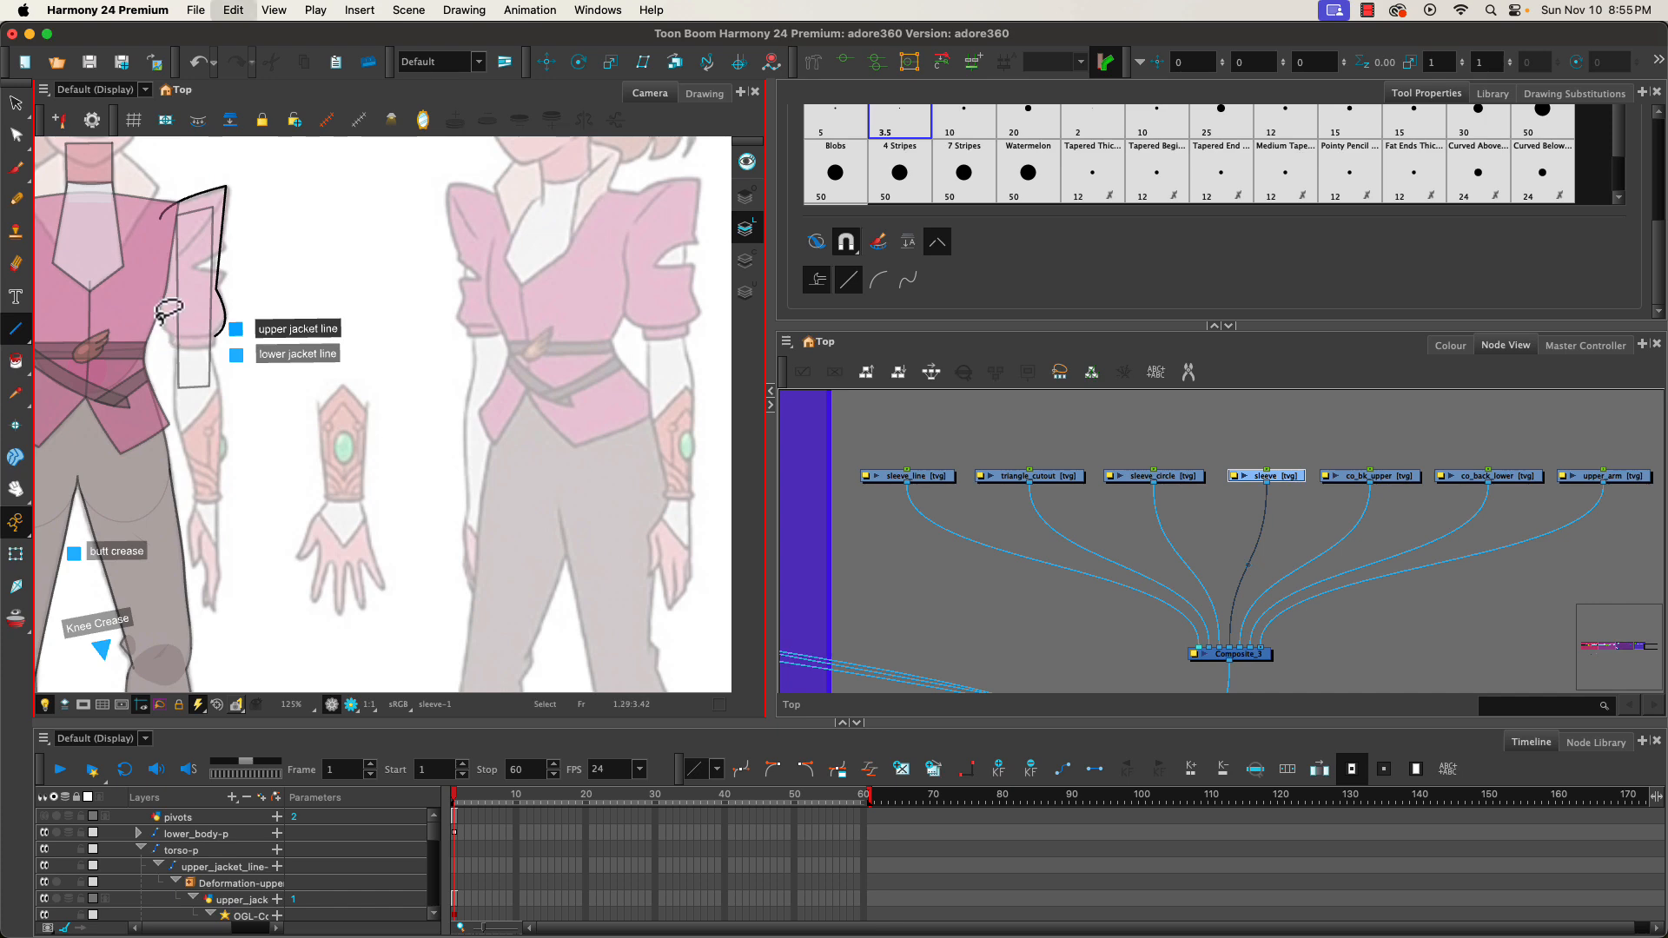
- Turn off the Line tool's snapping and draw the curved lower edge of the sleeve's puff just above the cuff
left_click(845, 244)
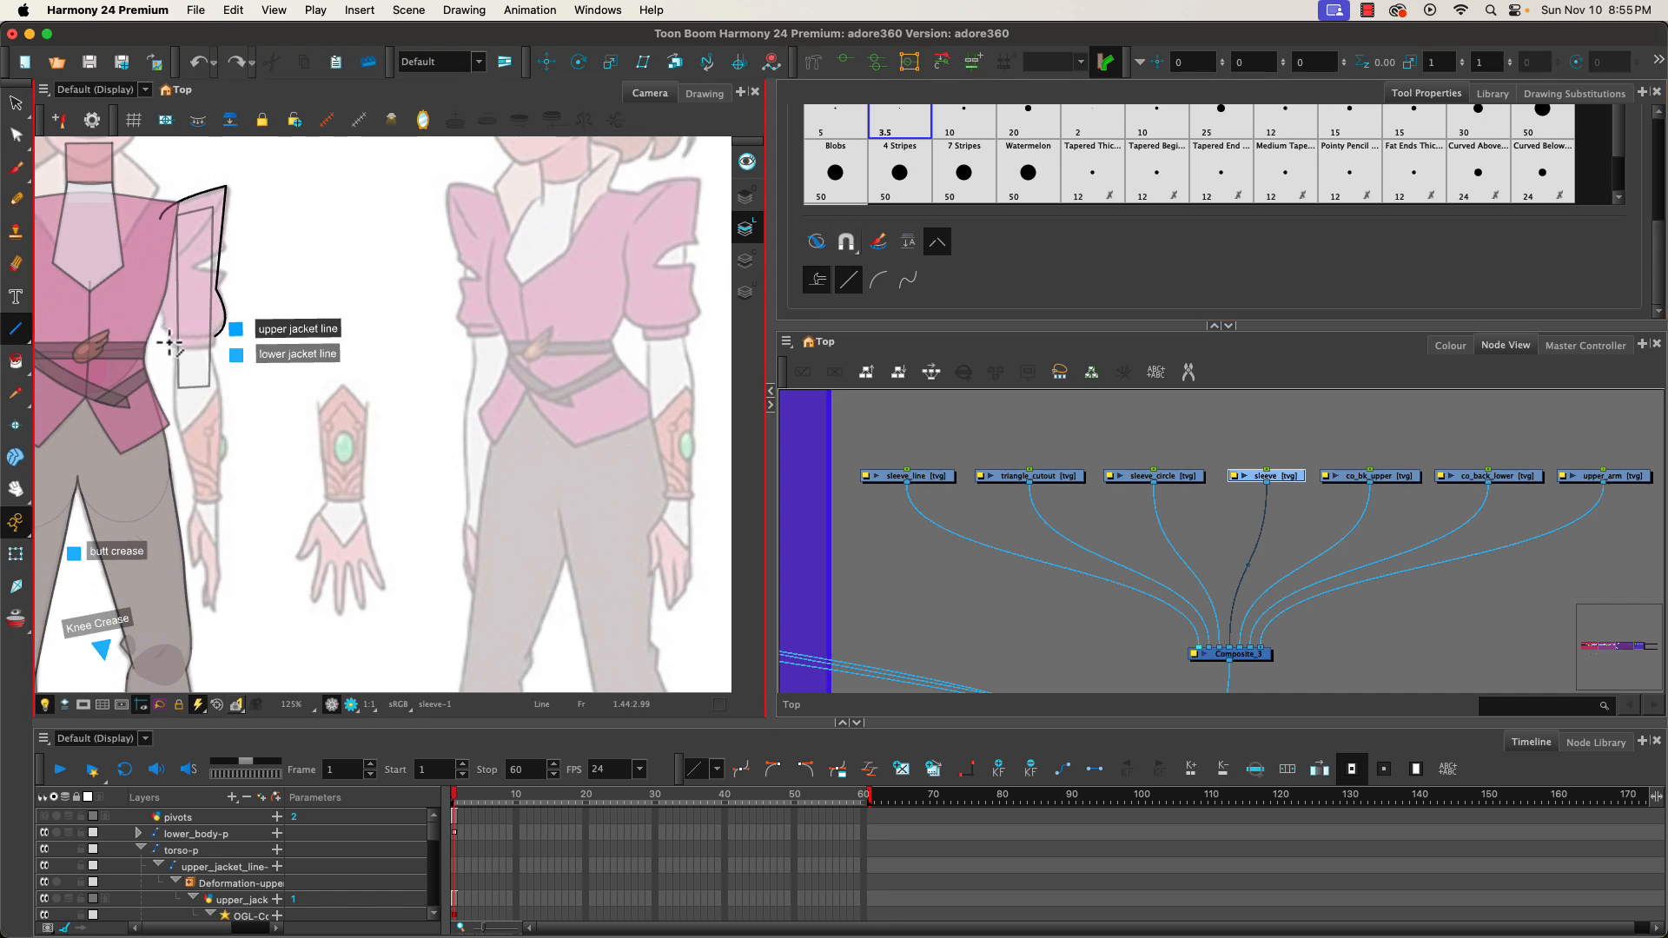
left_click_drag(169, 334, 213, 339)
left_click_drag(208, 337, 206, 348)
mouse_move(194, 346)
left_mouse_down()
mouse_move(184, 322)
mouse_move(165, 335)
left_mouse_up()
- Draw the sleeve's curved inner edge from the shoulder down to the puff's lower edge, closing the main outline
mouse_move(160, 219)
left_mouse_down()
mouse_move(163, 302)
mouse_move(153, 261)
left_mouse_up()
key("super+z")
left_click_drag(160, 223, 165, 285)
left_click_drag(167, 287, 156, 262)
left_click_drag(153, 258, 161, 302)
left_click_drag(165, 280, 166, 321)
key("super+z")
left_click_drag(164, 310, 163, 327)
- Draw the narrow cuff band below the sleeve's puff, with short rounded ends and a slightly curved lower edge
scroll(191, 369, "up", 5)
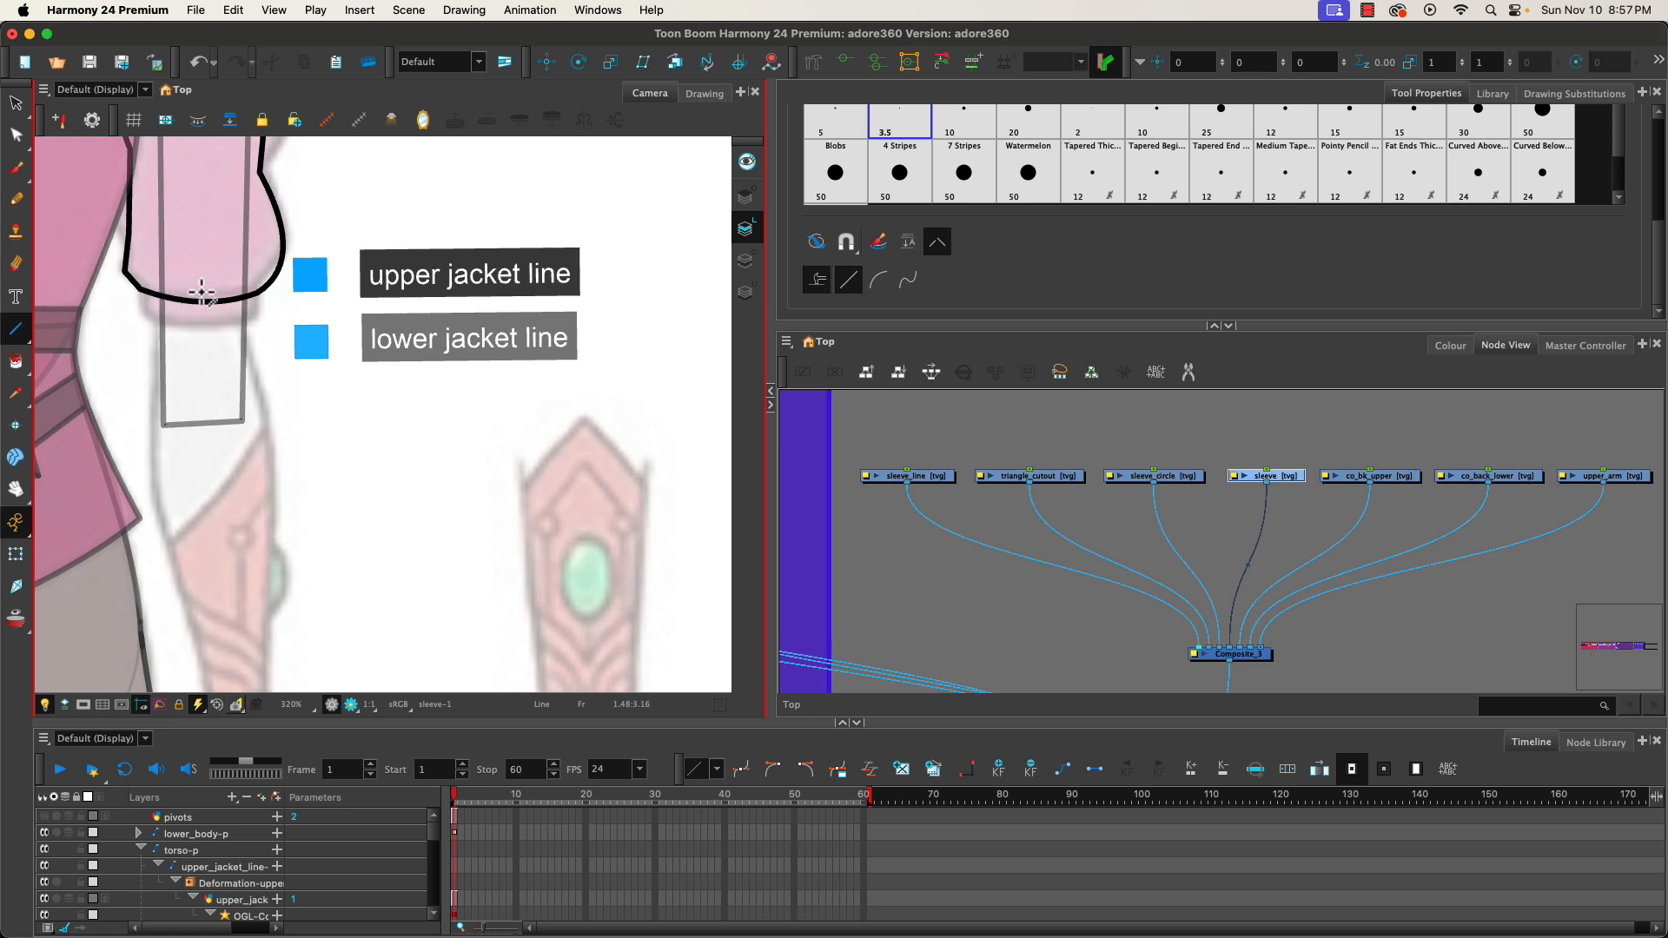
left_click_drag(261, 301, 261, 322)
key("super+z")
left_click_drag(257, 297, 259, 323)
left_click_drag(260, 323, 267, 317)
left_click_drag(144, 293, 141, 320)
key("ctrl+z")
left_click_drag(141, 321, 253, 320)
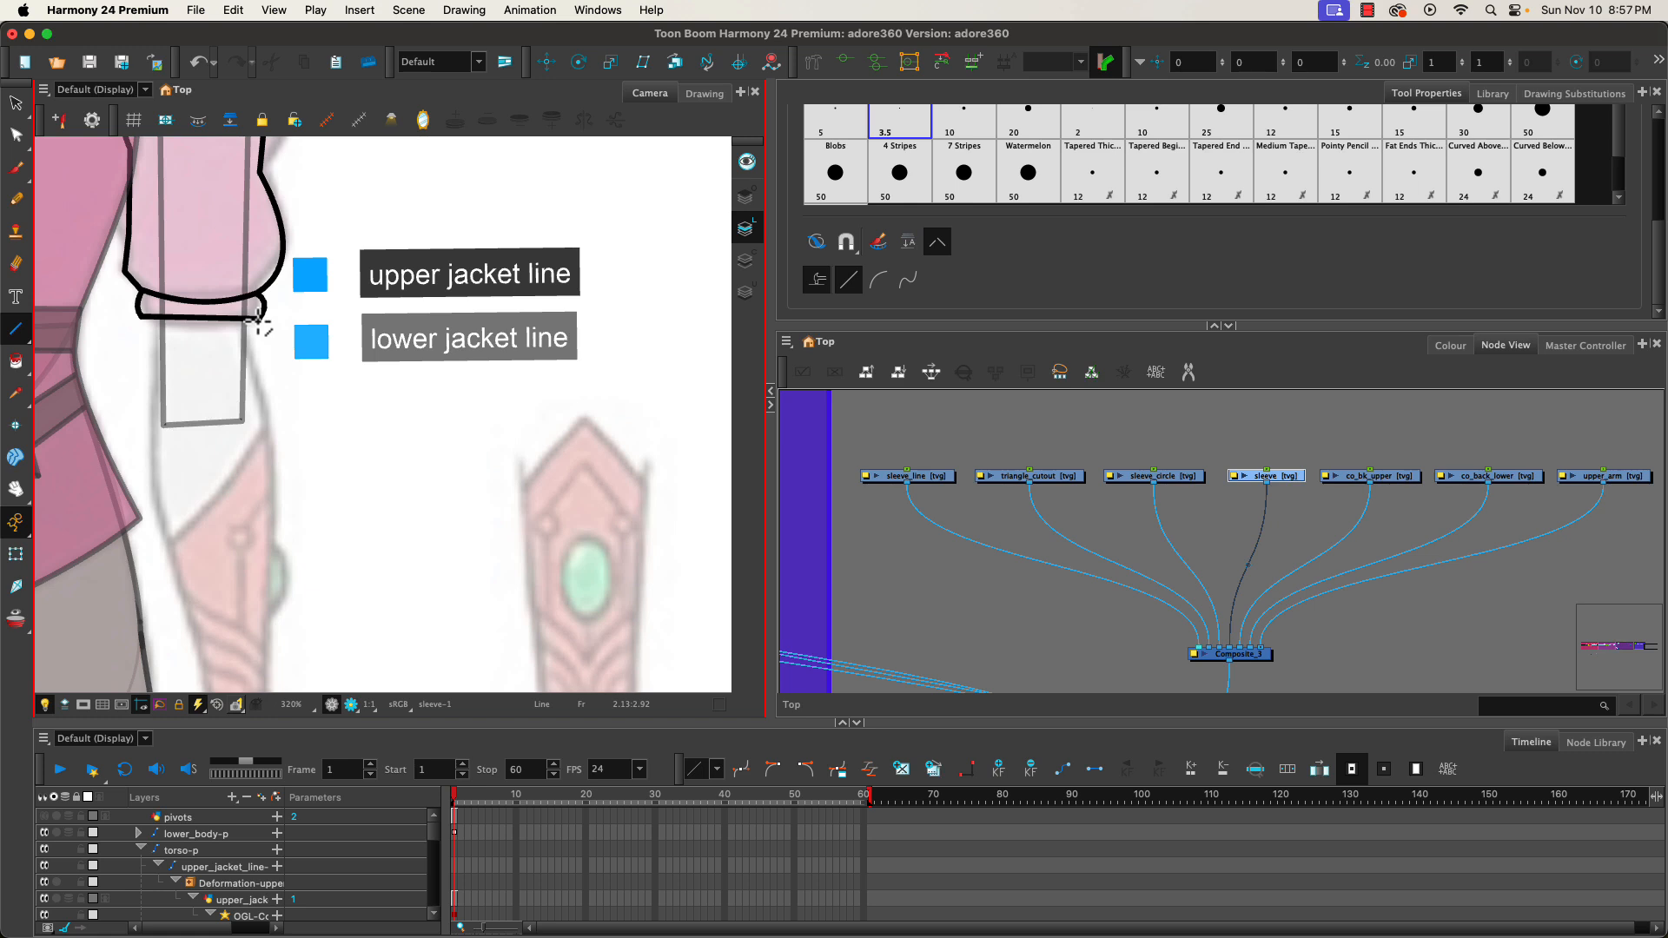
mouse_move(230, 322)
left_mouse_down()
mouse_move(193, 346)
mouse_move(234, 582)
mouse_move(280, 654)
mouse_move(279, 613)
left_mouse_up()
key("space")
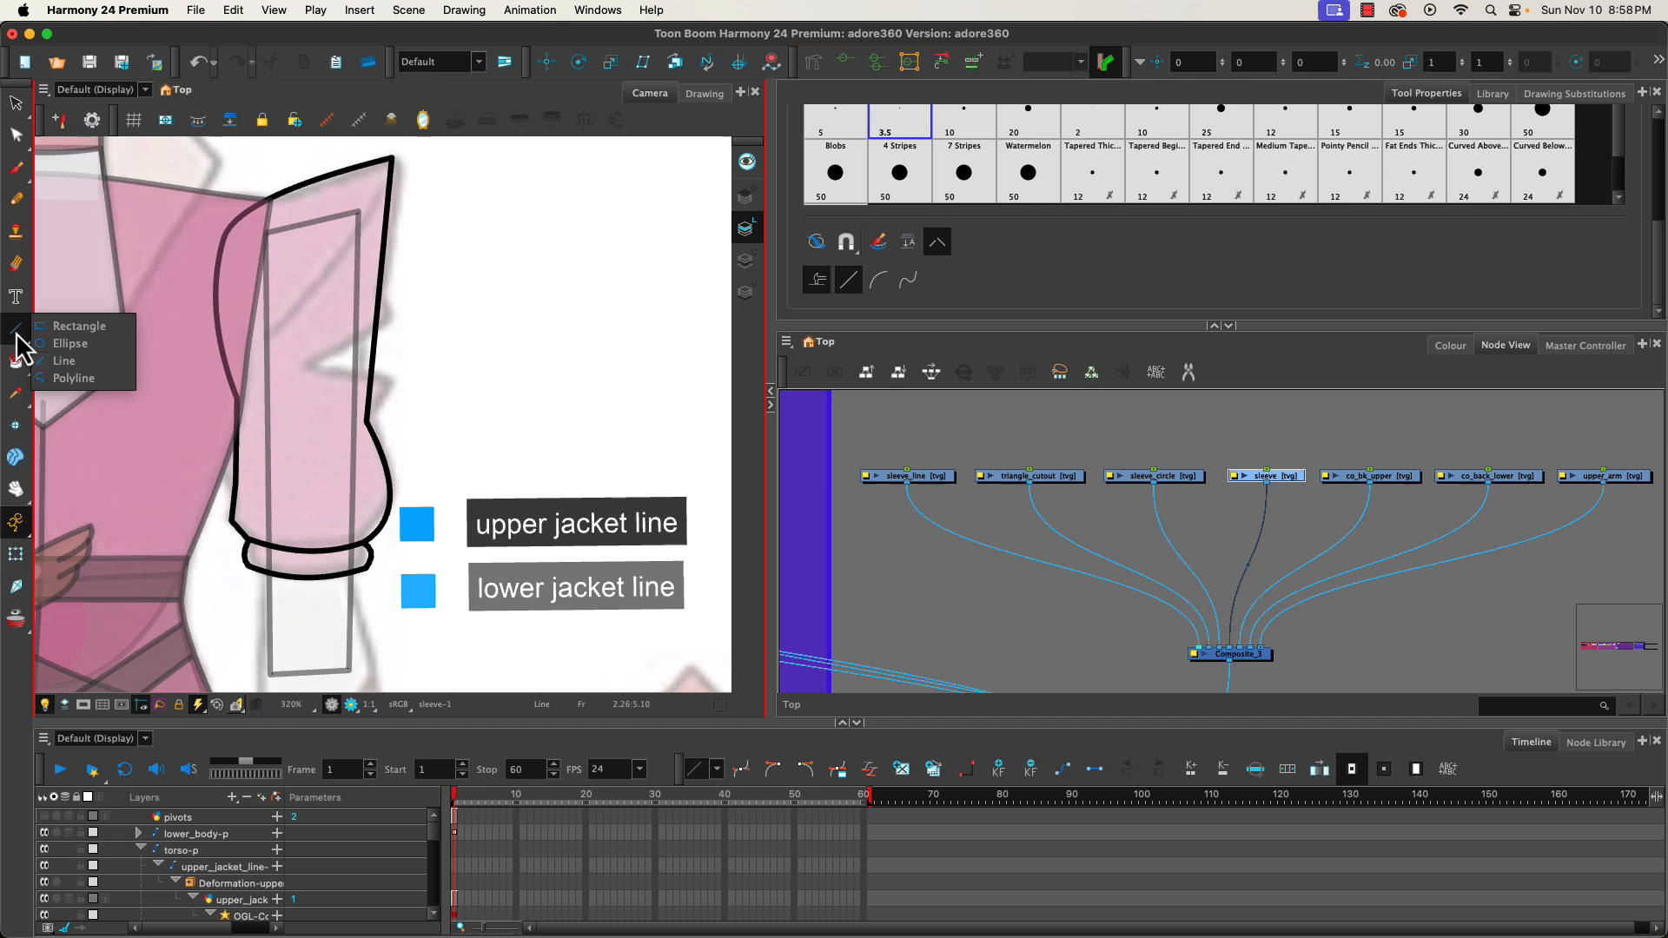
- Draw a circle on the sleeve_circle node with the Ellipse tool, centred on the reference sleeve's notch
left_click(65, 343)
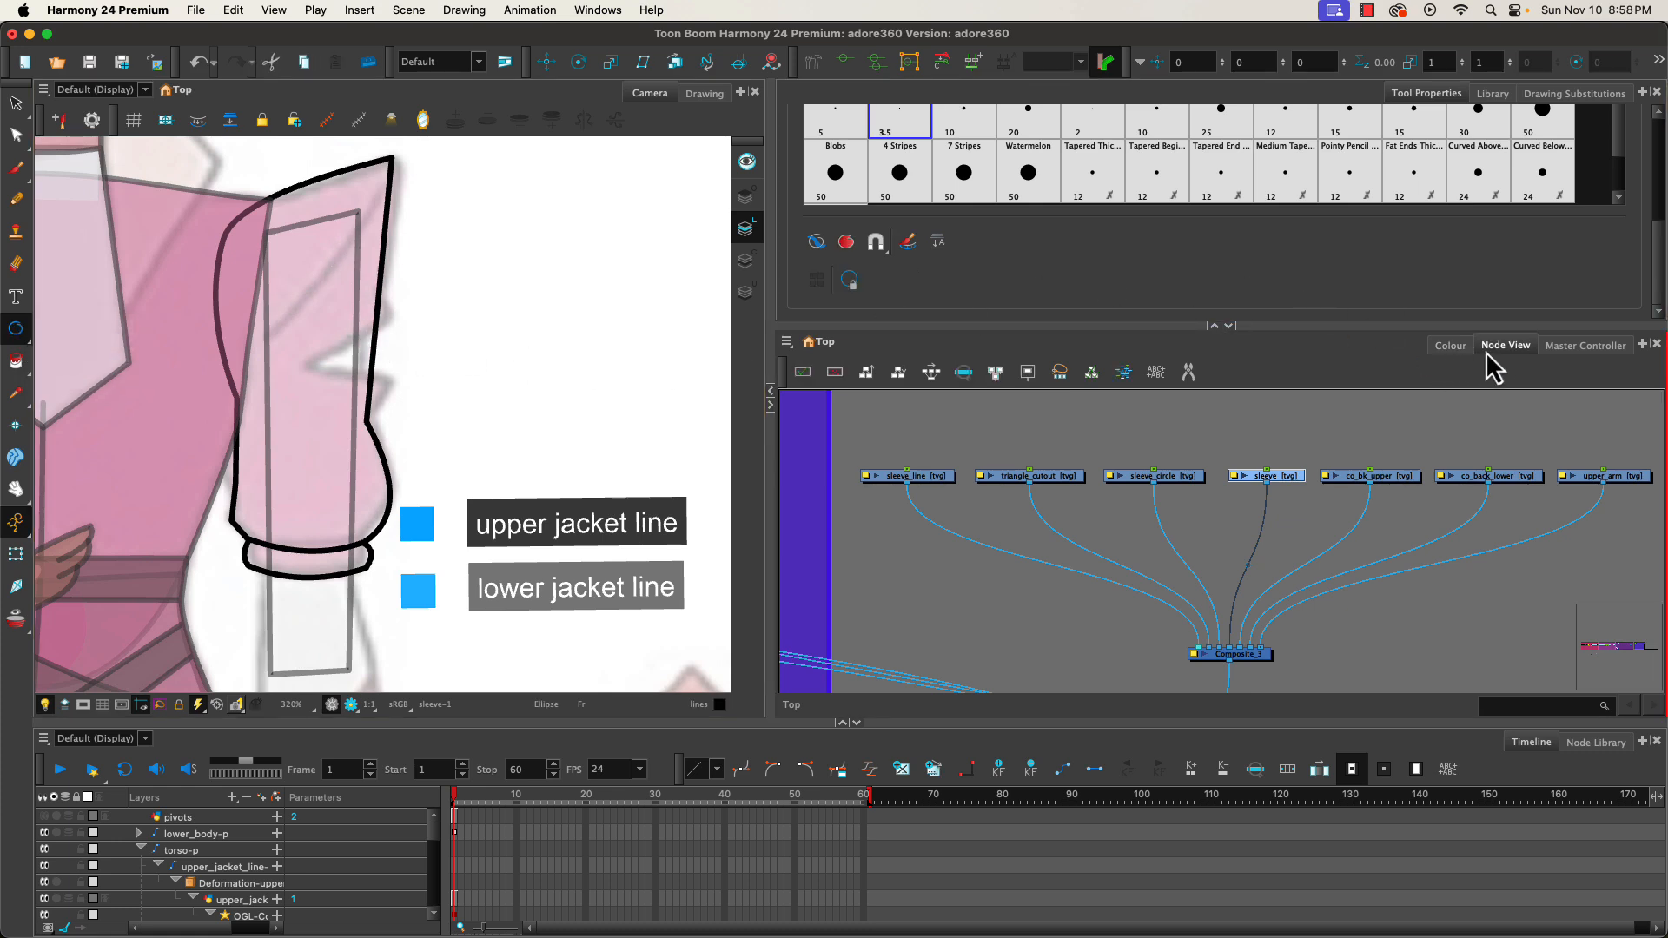
left_click(1181, 476)
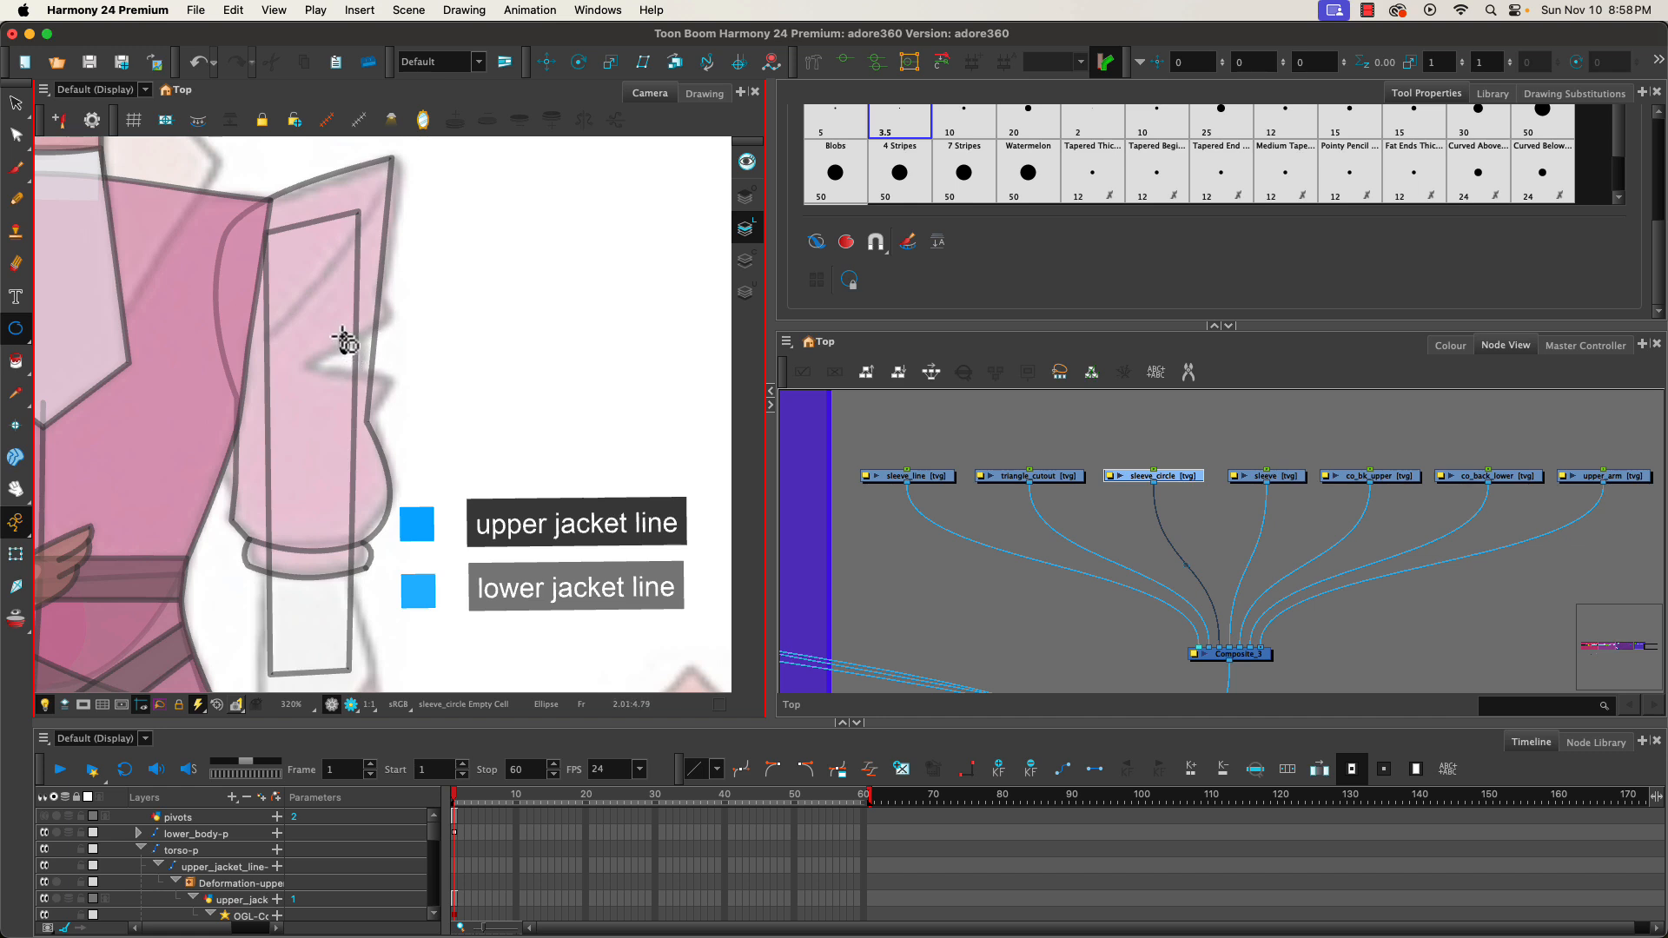
mouse_move(344, 341)
left_mouse_down()
mouse_move(316, 301)
mouse_move(304, 322)
mouse_move(300, 292)
left_mouse_up()
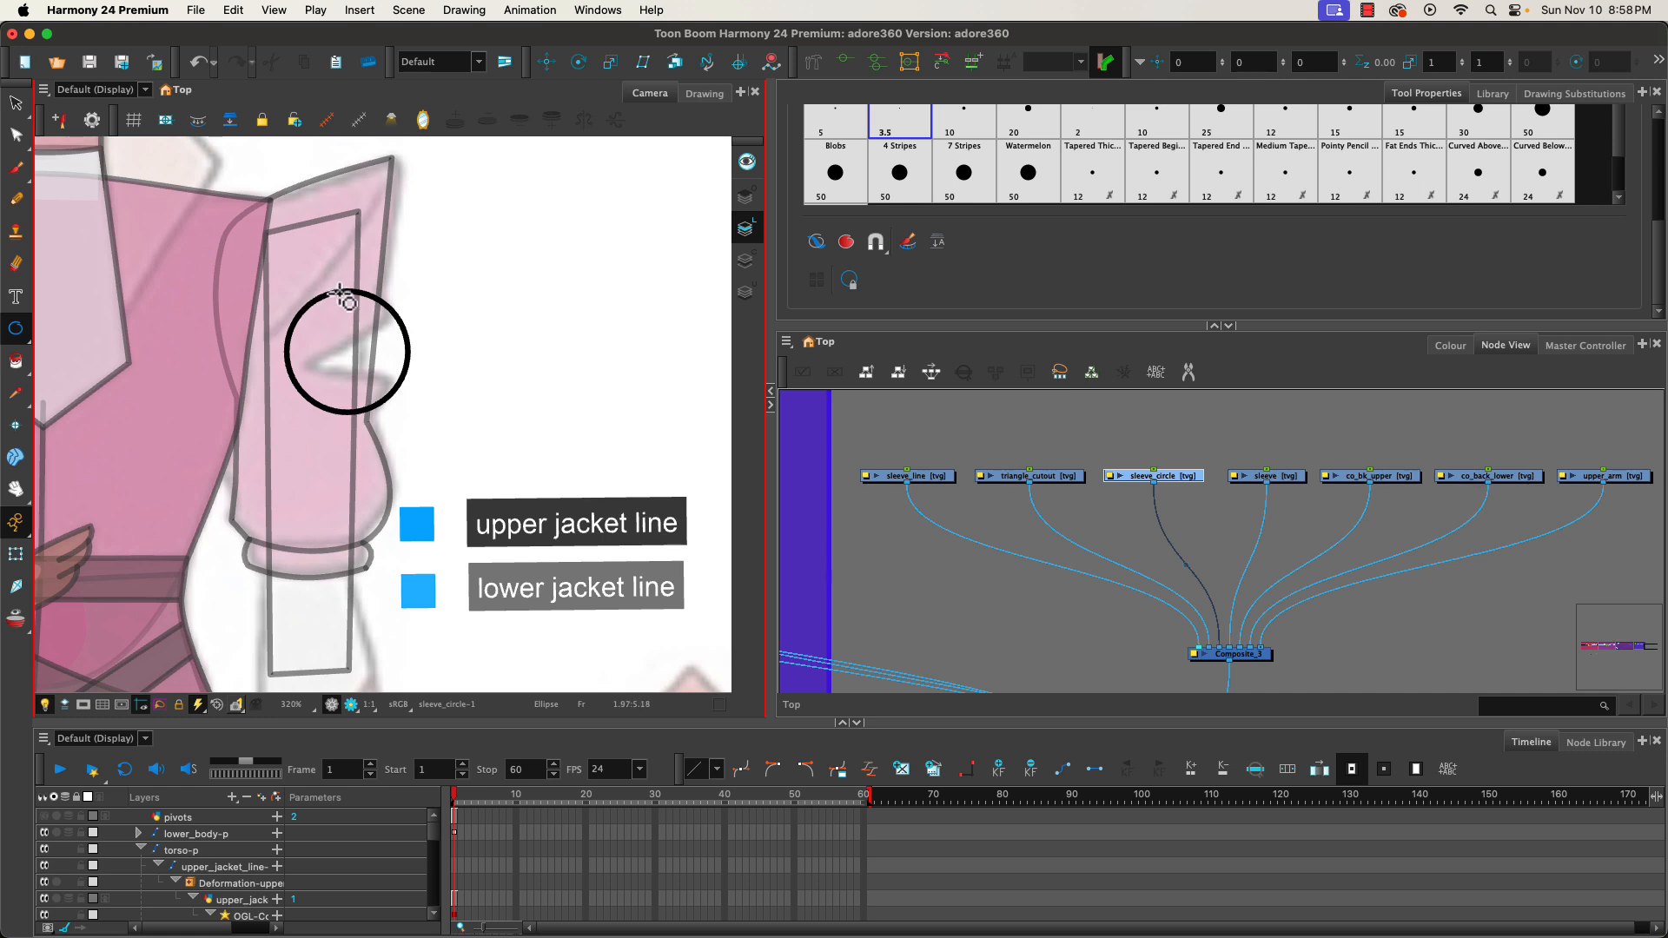
- Reposition the circle slightly inward and upward so it lines up with the reference sleeve's cutout, keeping its round shape
left_click(16, 106)
left_click(334, 292)
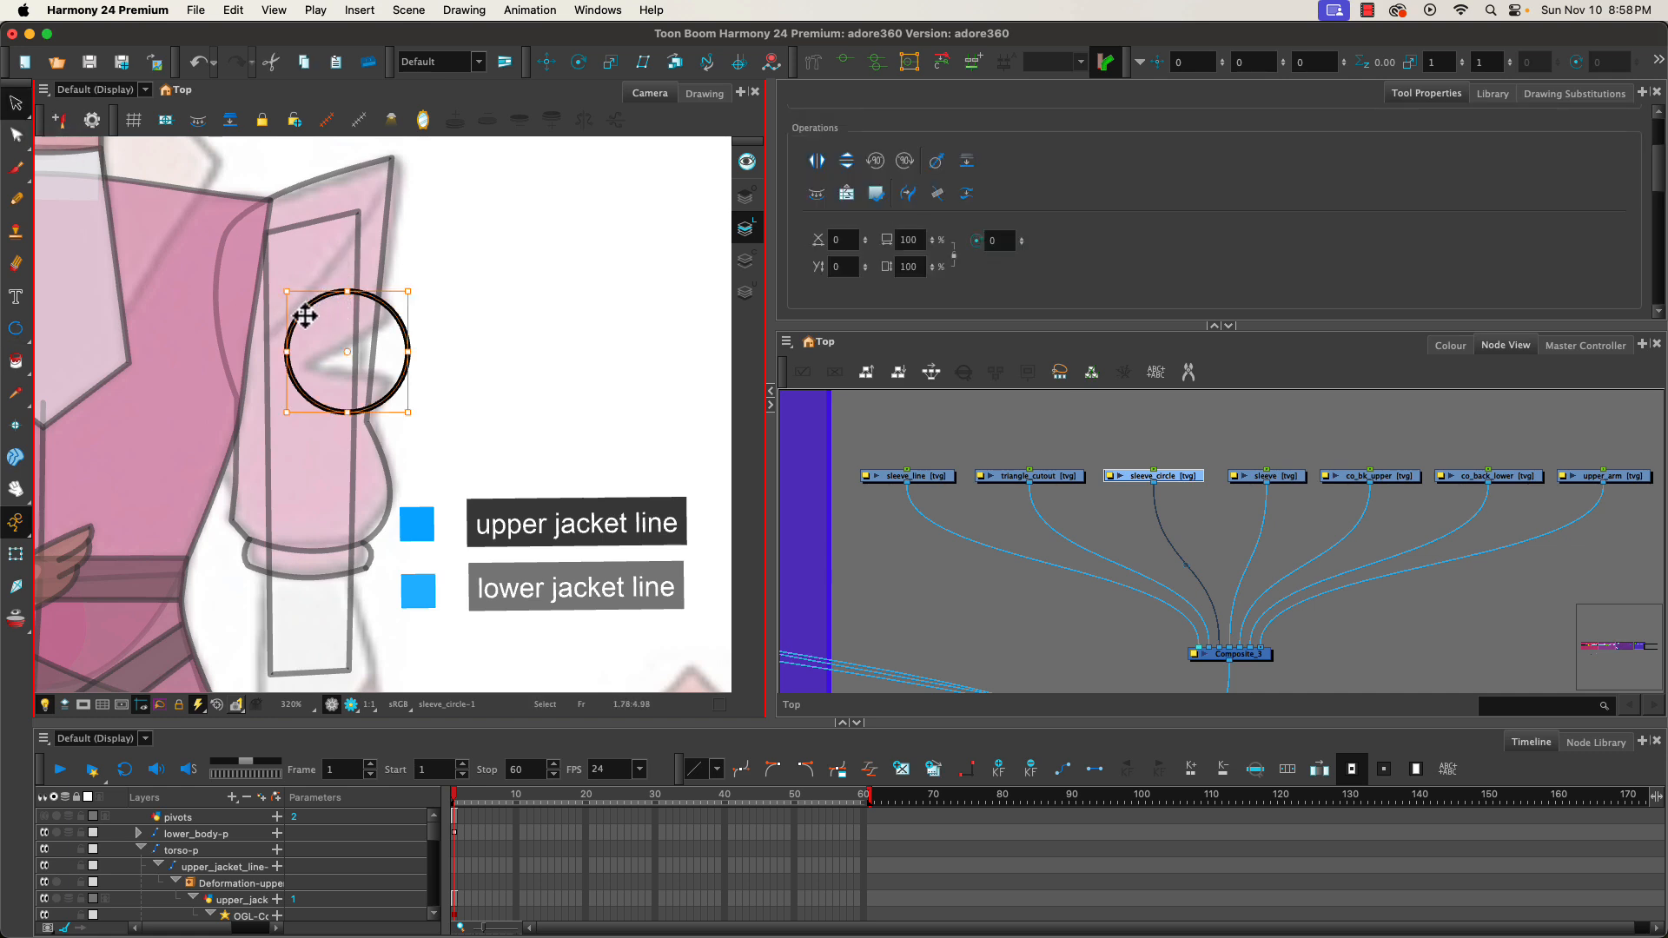
left_click_drag(305, 316, 295, 319)
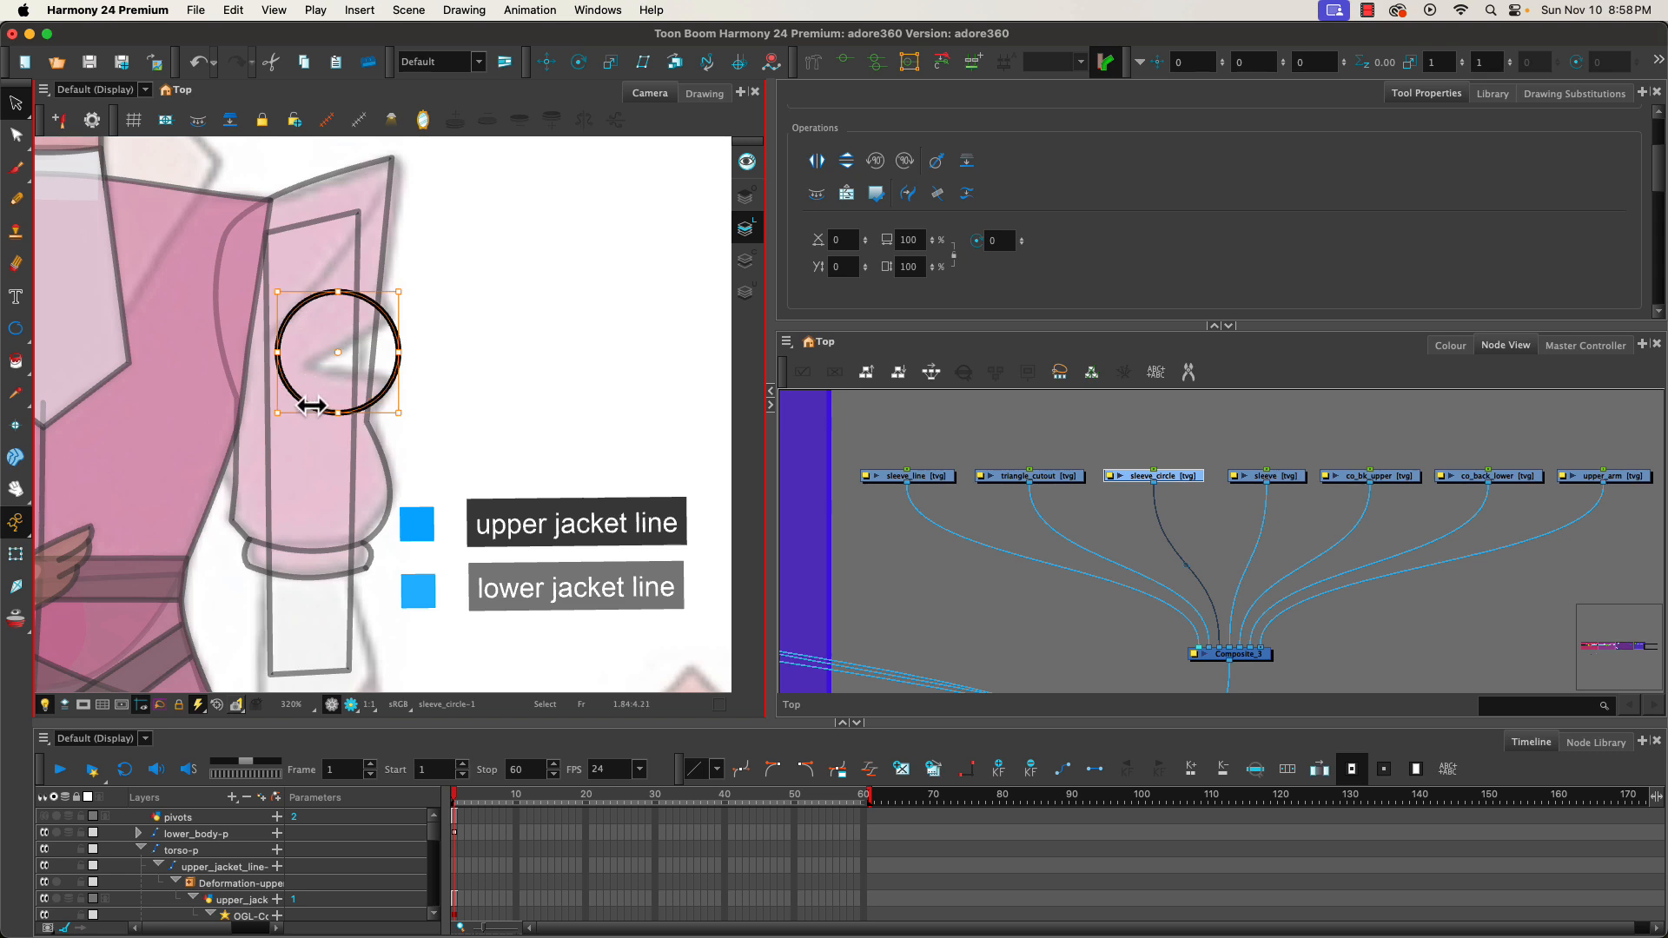
left_click_drag(335, 418, 333, 423)
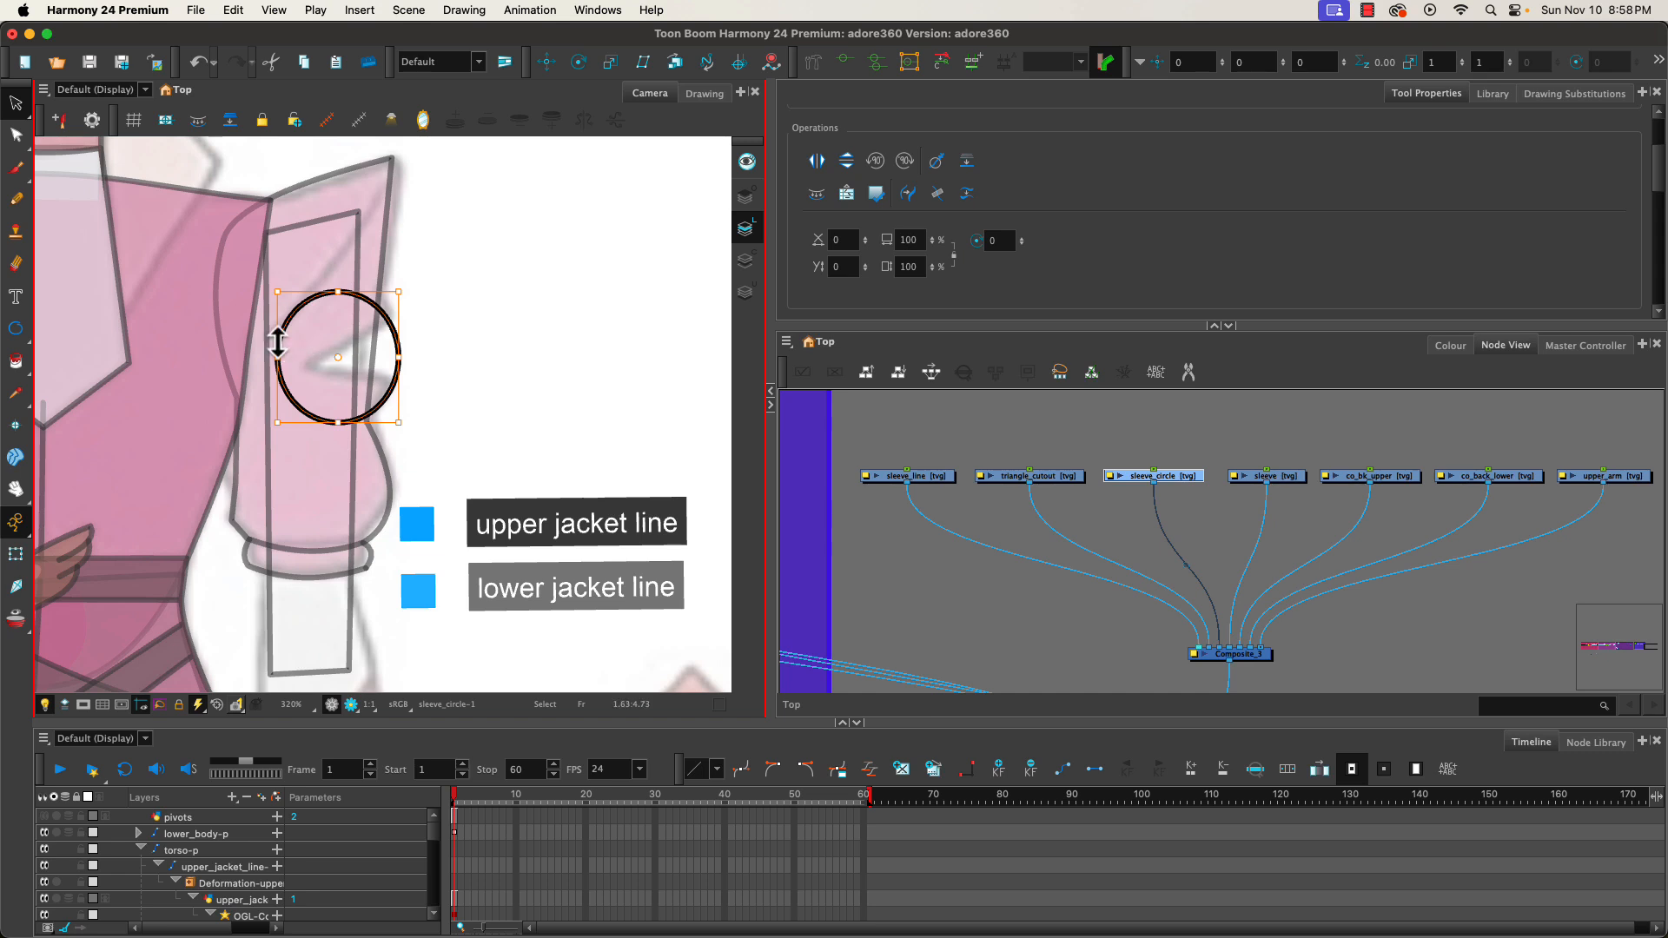
key("super+z")
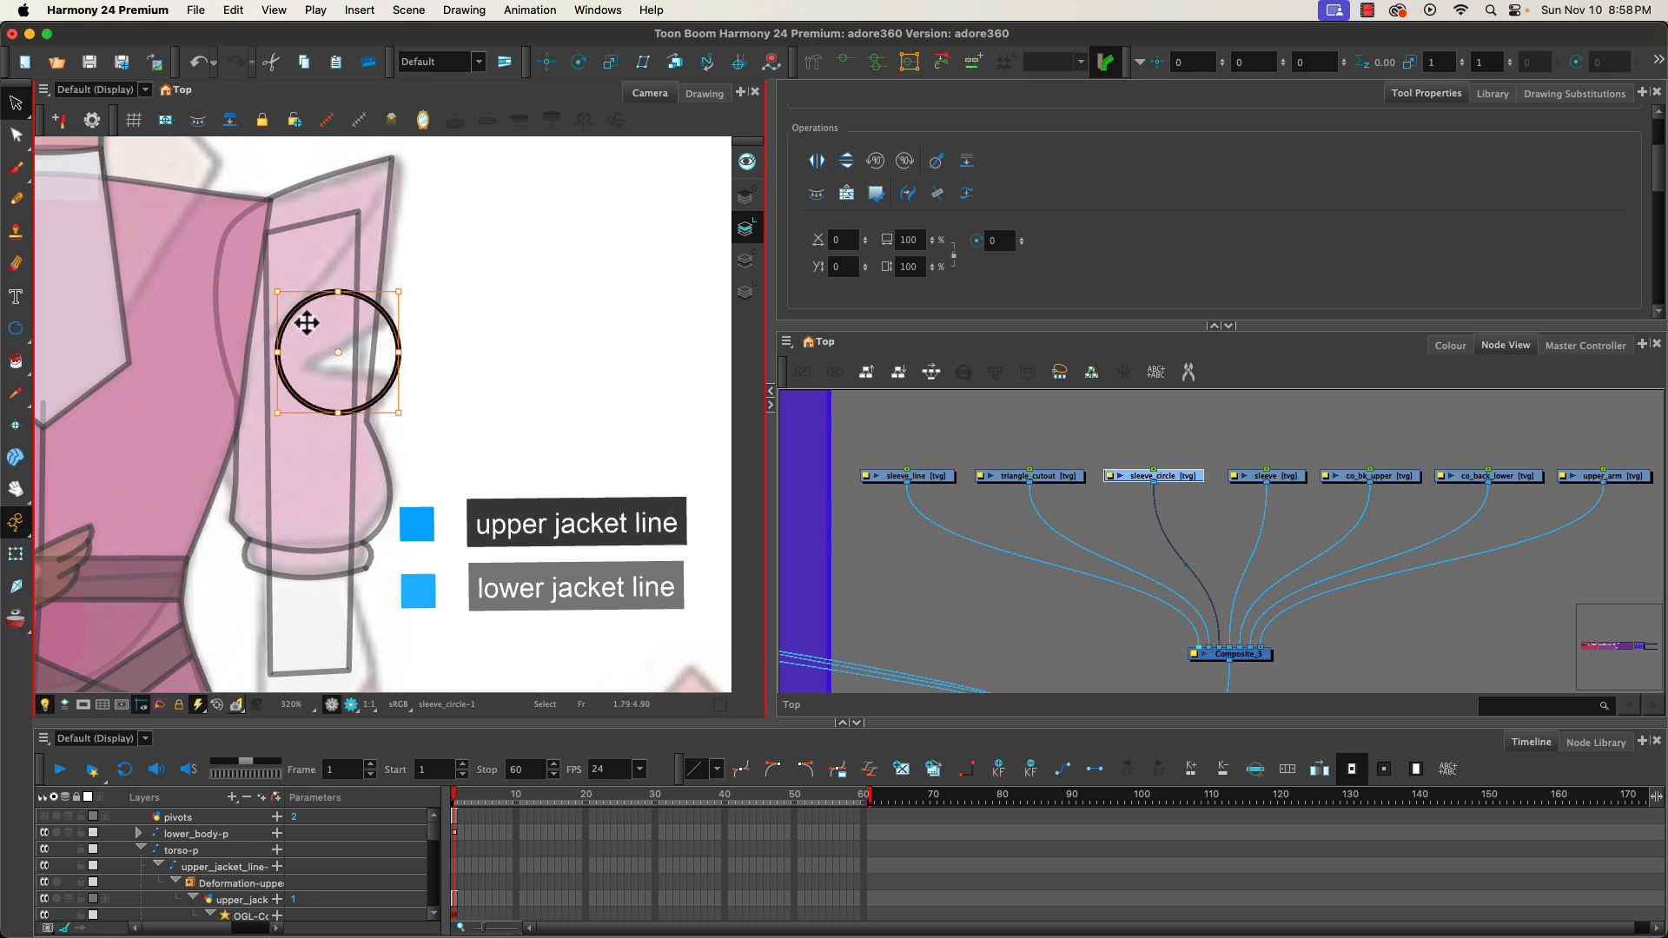
left_click_drag(298, 316, 292, 318)
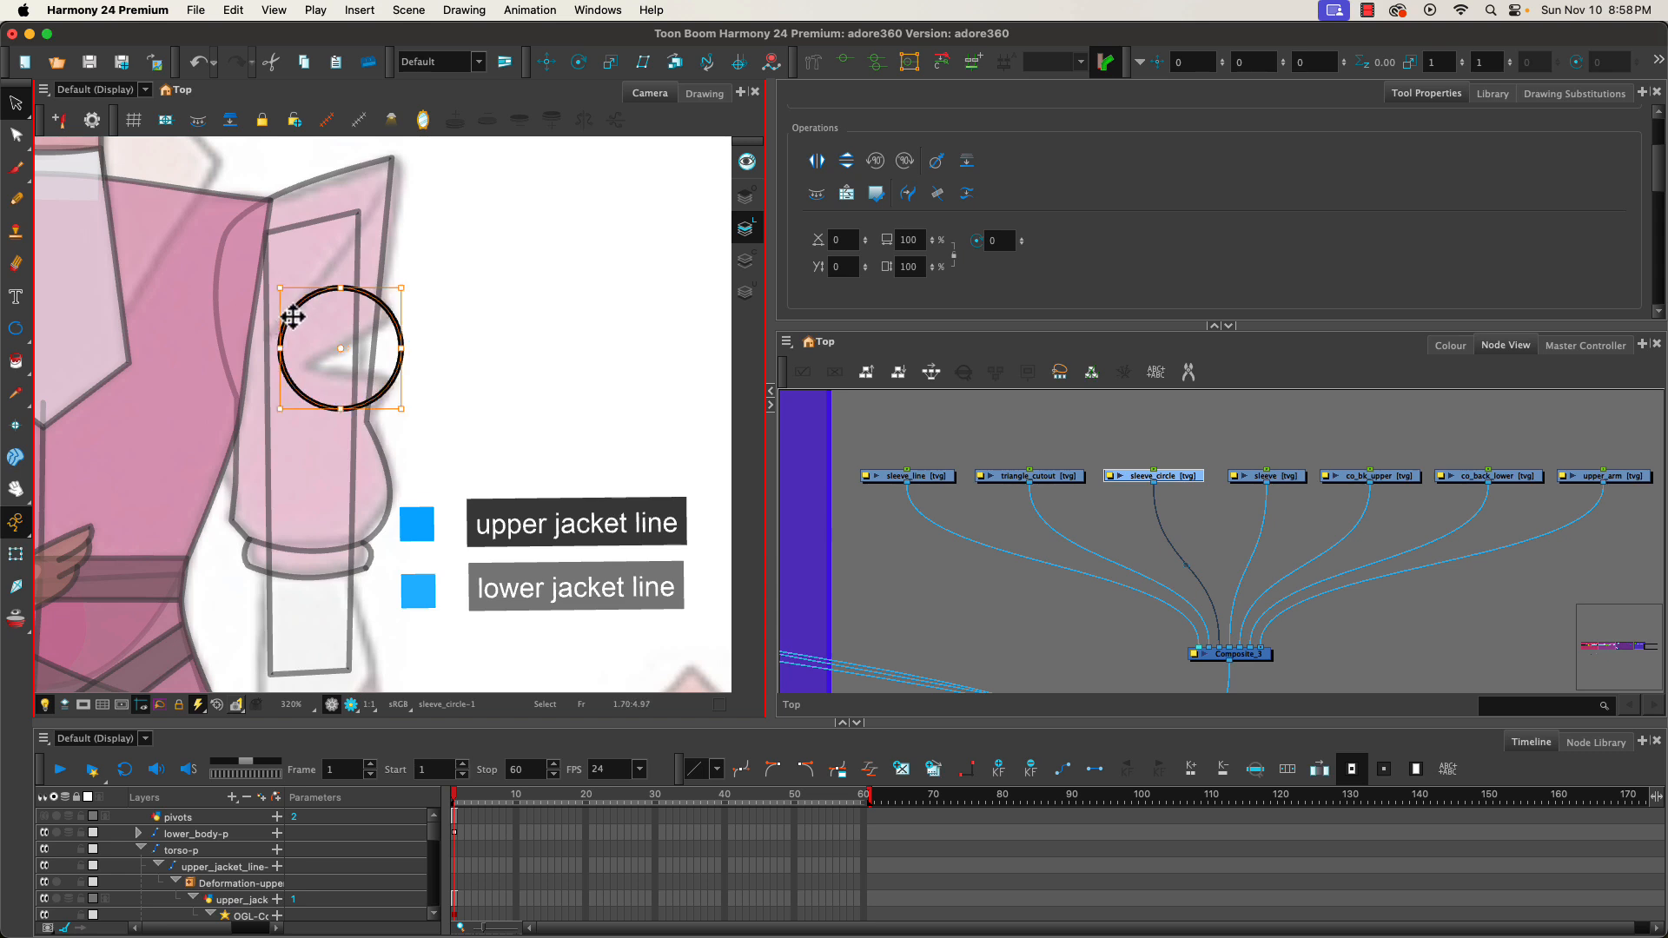
key("Right")
key("Right")
key("Right")
key("Right")
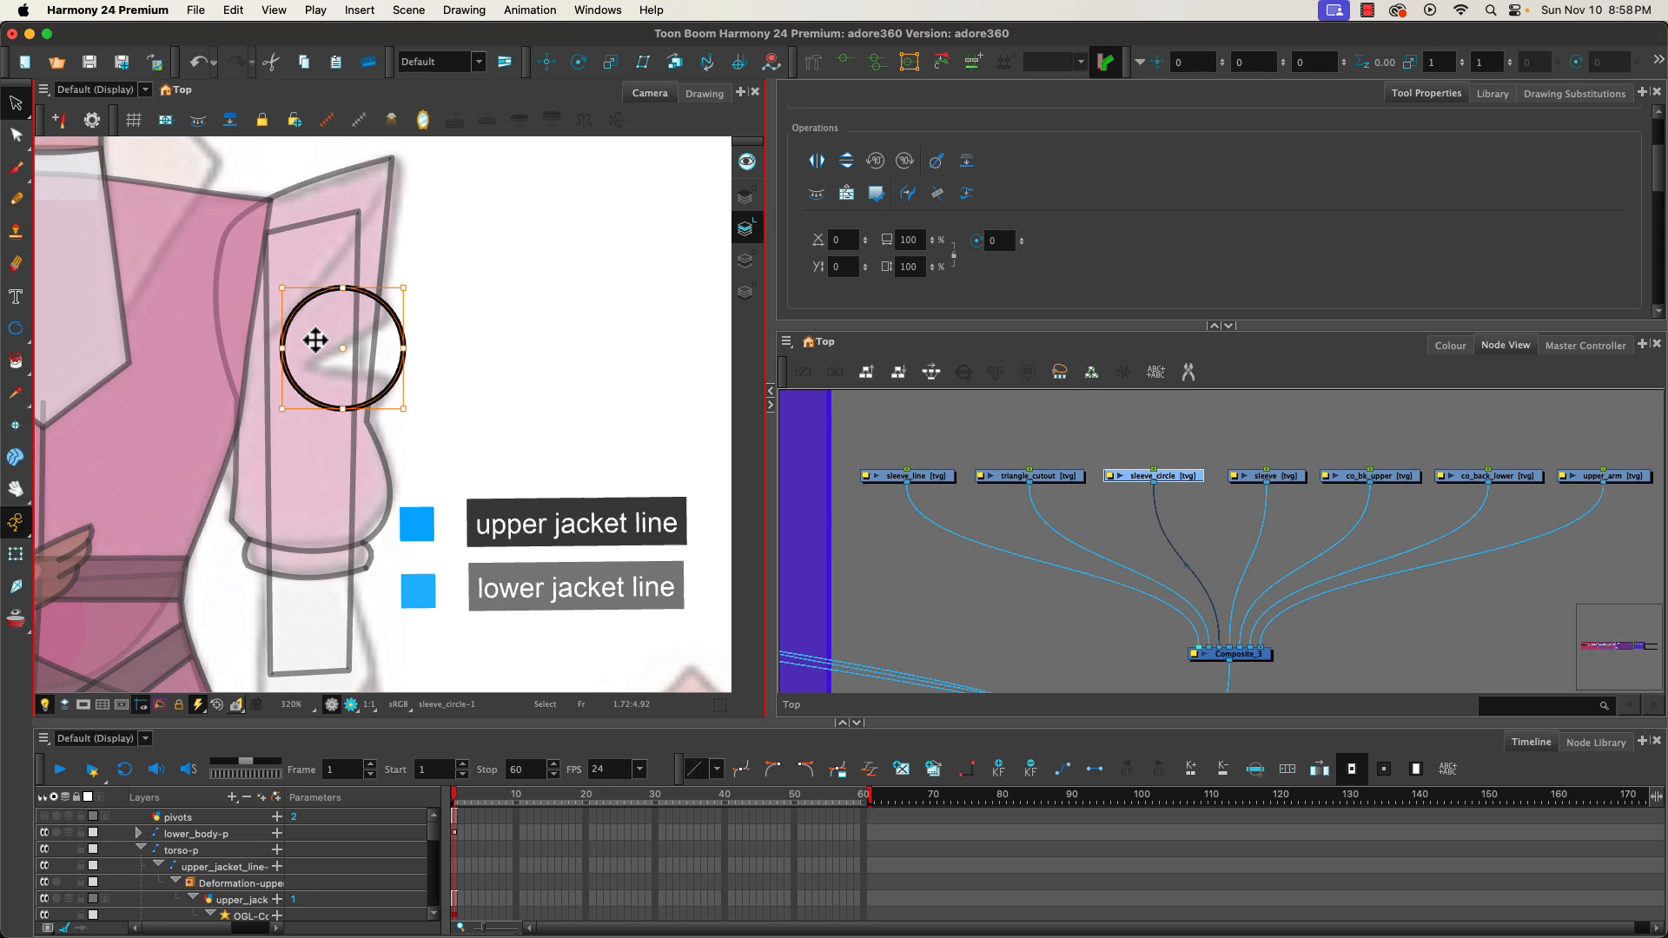
- Draw a closed triangle on the triangle_cutout node, from the notch's inner point outward past the sleeve's outer edge
left_click(1033, 478)
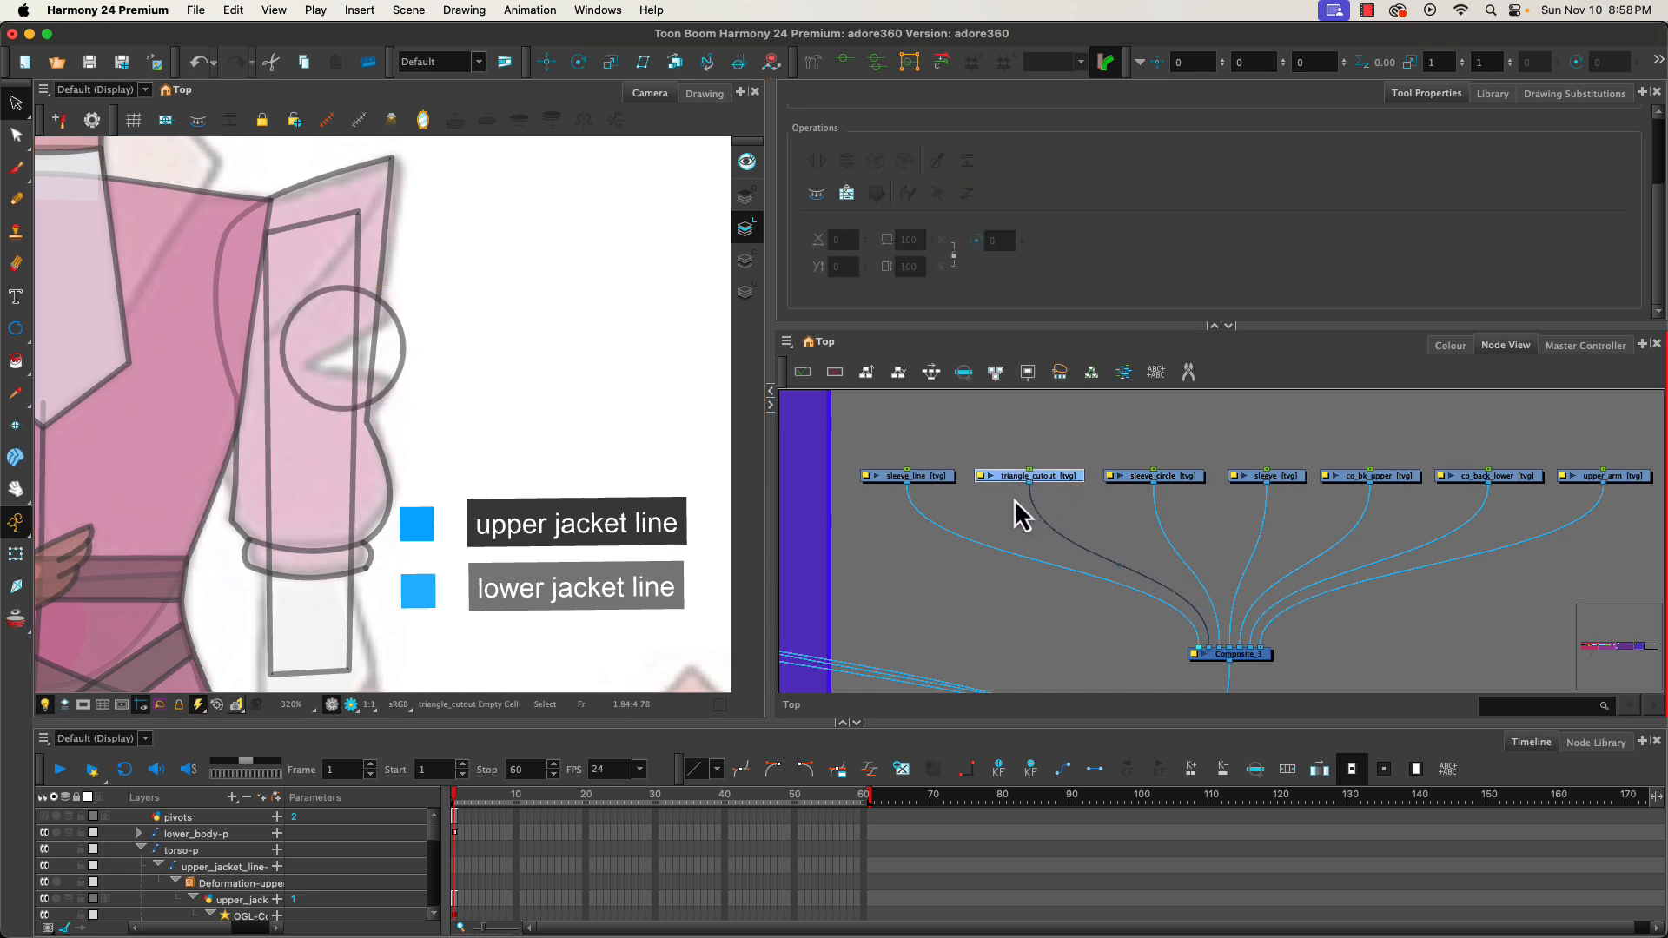
left_click_drag(16, 328, 47, 357)
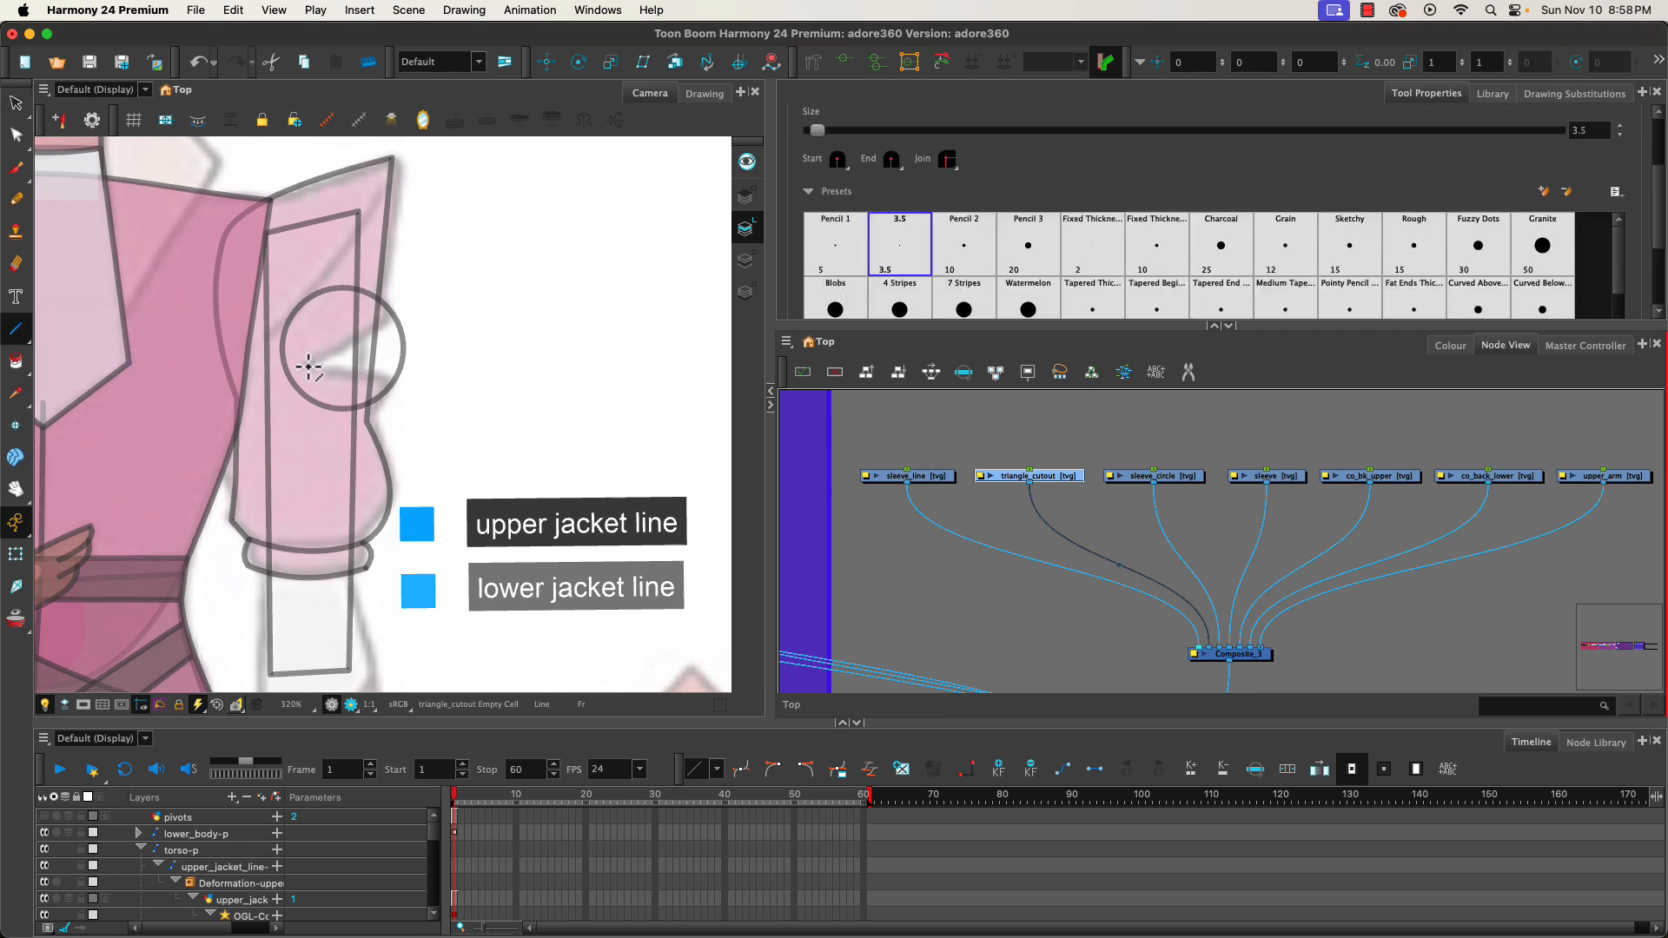
mouse_move(306, 365)
left_mouse_down()
mouse_move(462, 283)
mouse_move(441, 297)
left_mouse_up()
left_click_drag(306, 365, 450, 380)
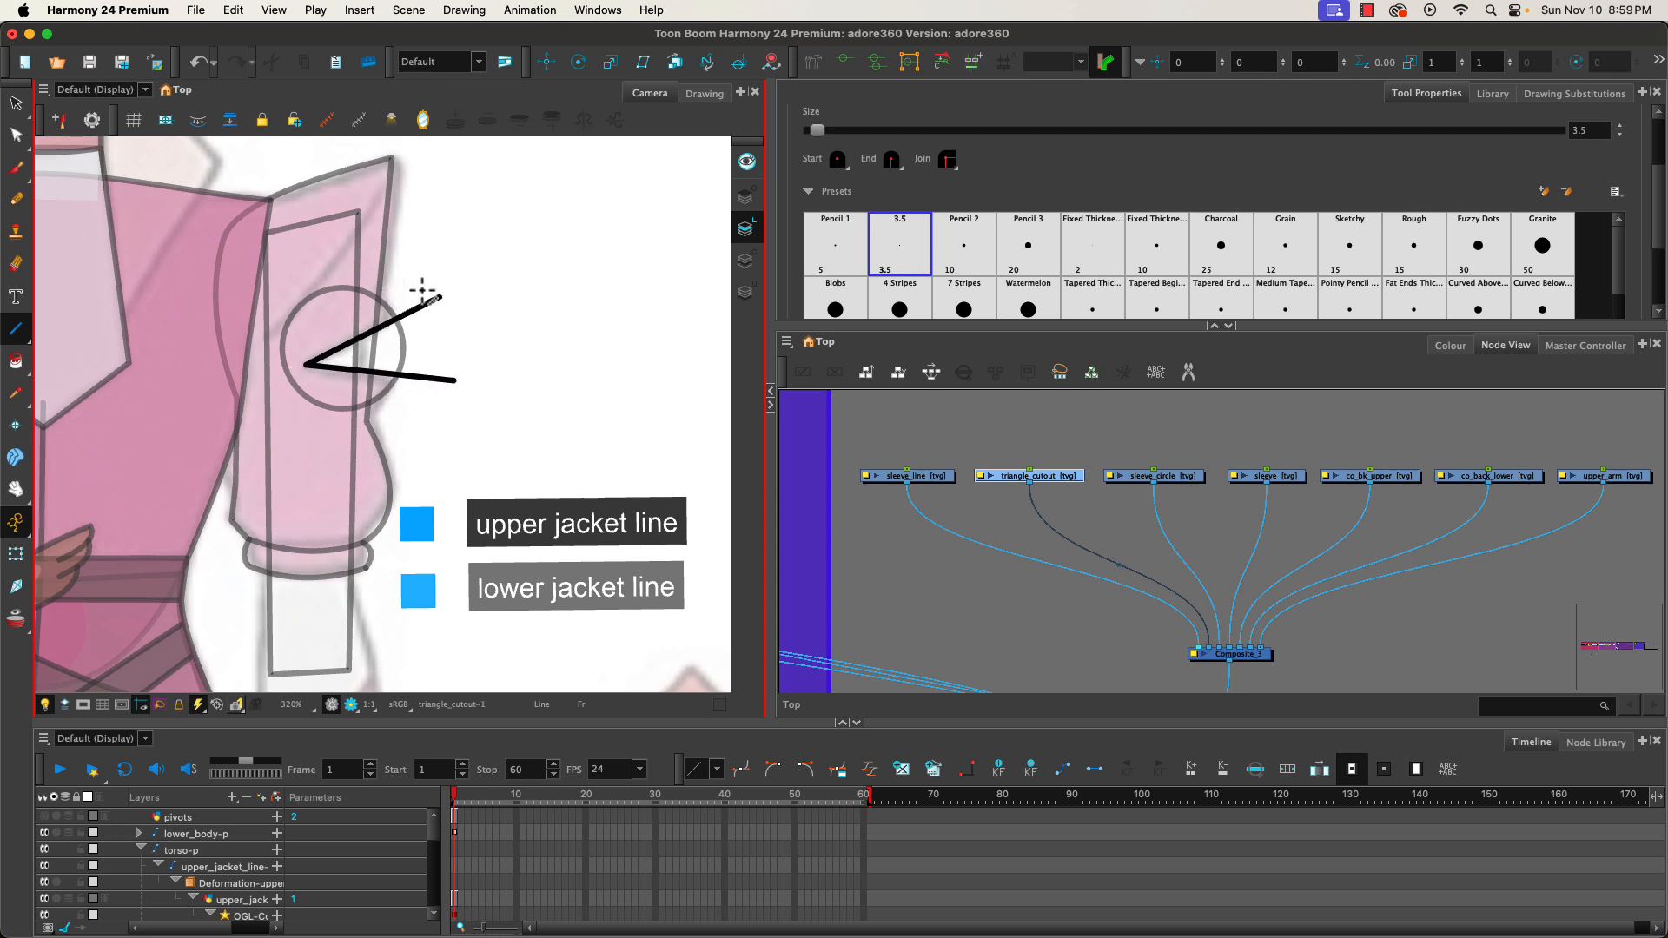
left_click_drag(442, 297, 452, 379)
- Draw a gently curved fold line on the sleeve_line node, from near the shoulder tip diagonally down to the inner edge
left_click(923, 477)
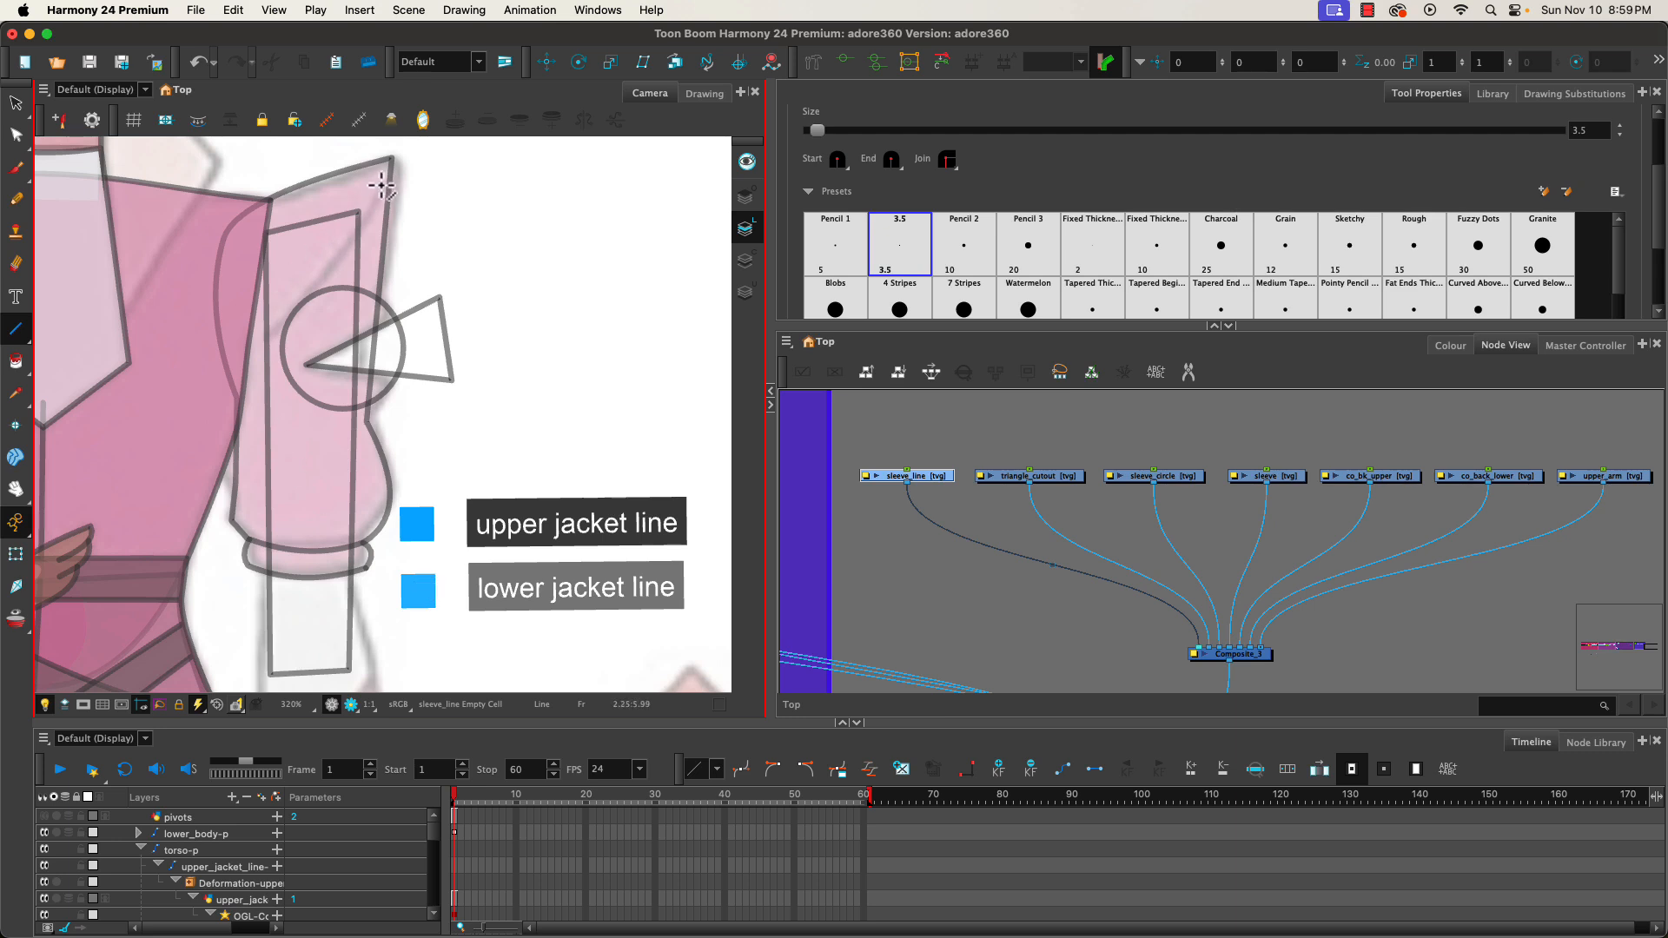
left_click_drag(381, 185, 262, 352)
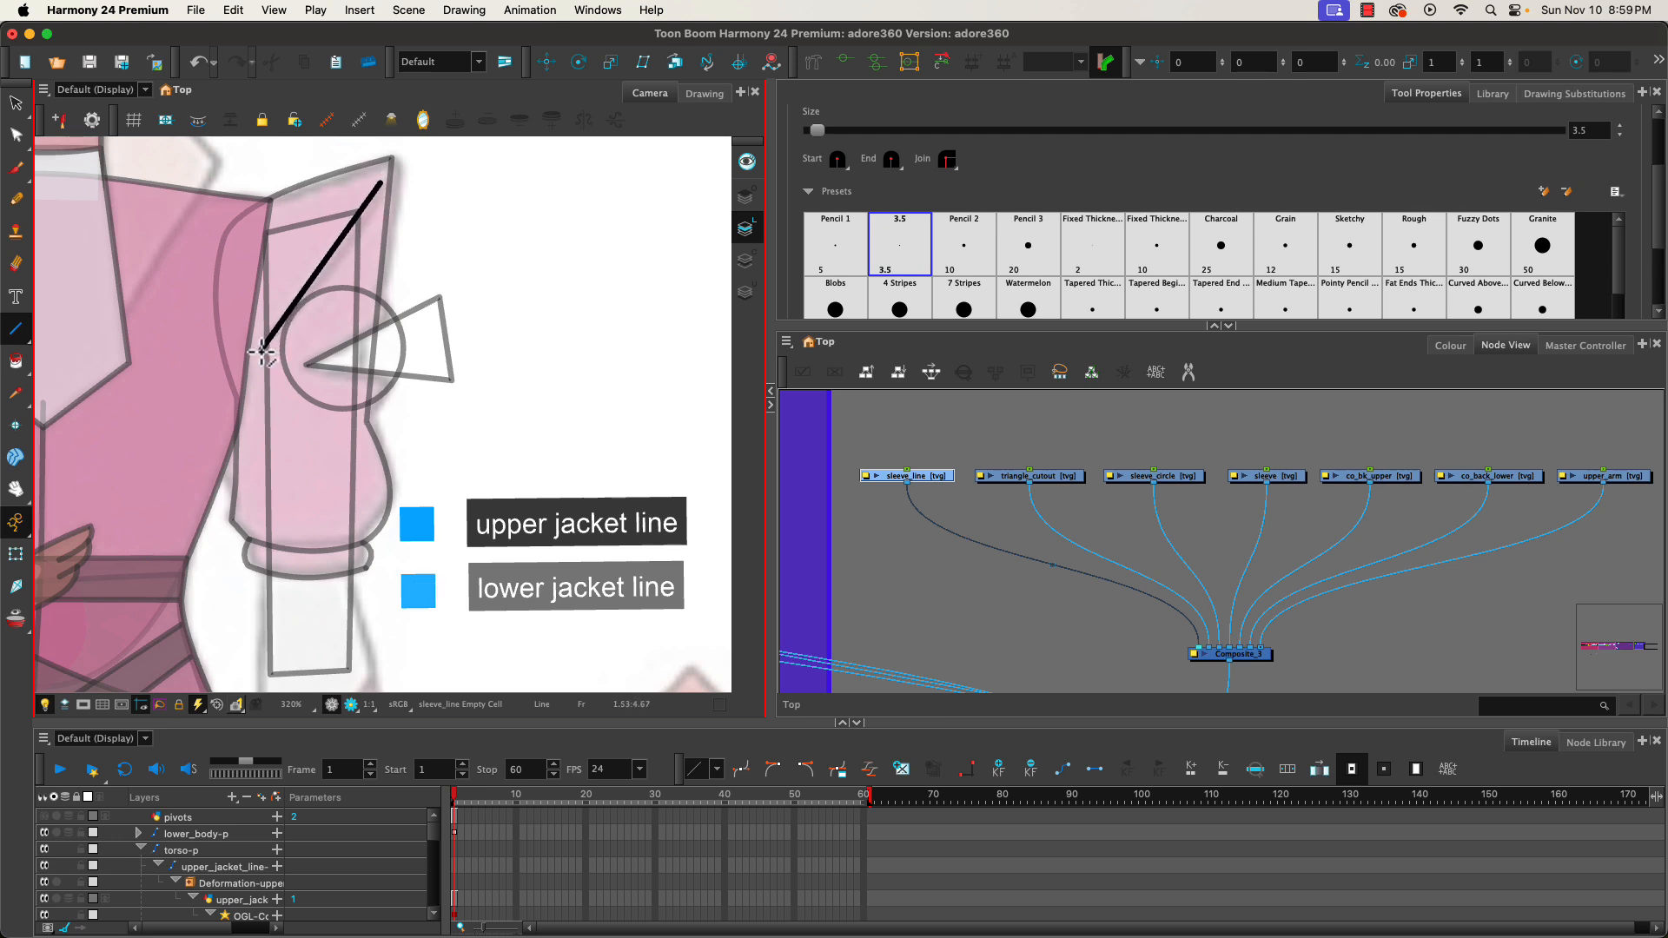
left_click_drag(317, 276, 353, 245)
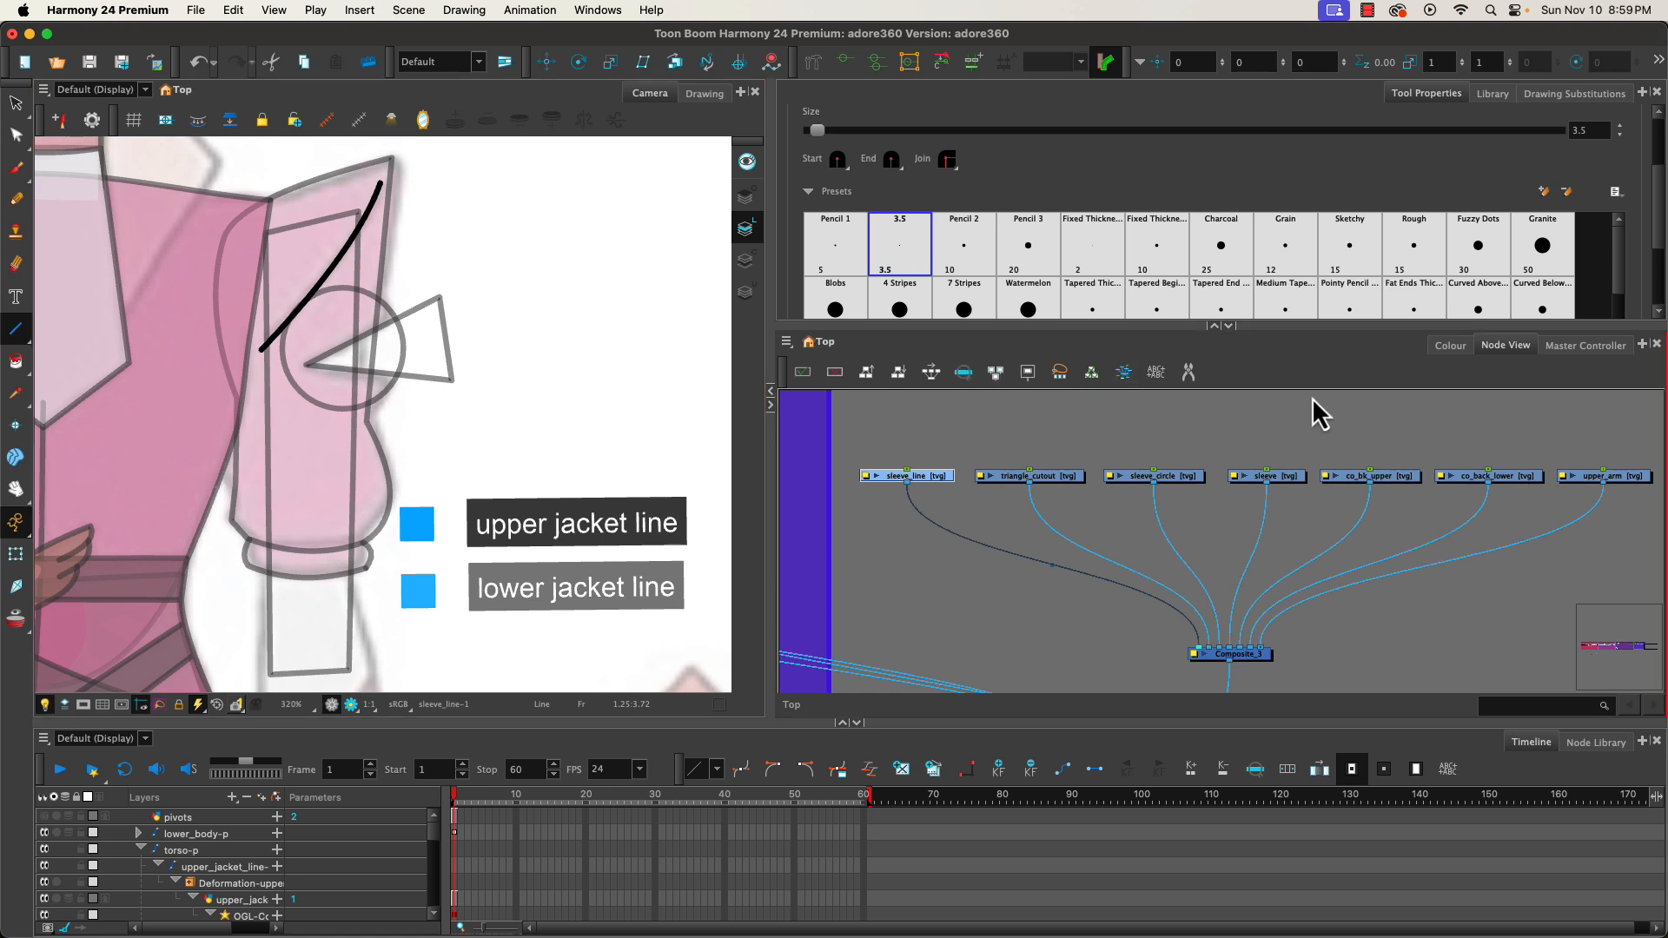
- Draw a closed outline on the co_bk_upper node, covering the circle's upper part down to the triangle's top edge
left_click(1391, 478)
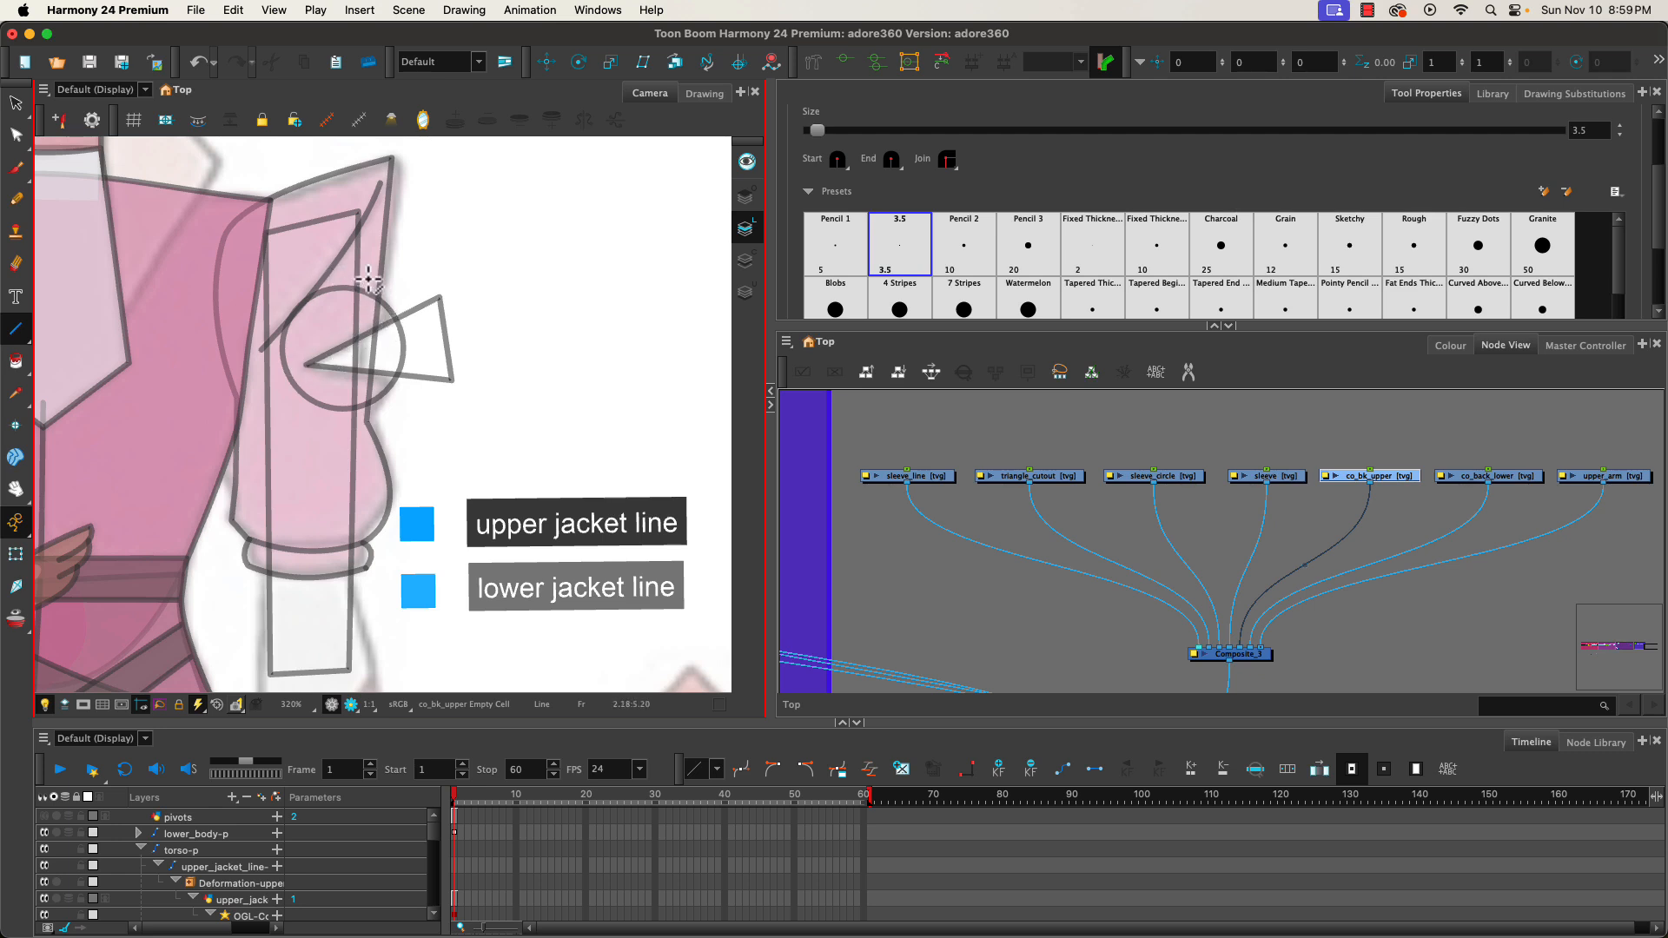
mouse_move(393, 321)
left_mouse_down()
mouse_move(354, 274)
mouse_move(391, 314)
mouse_move(307, 365)
left_mouse_up()
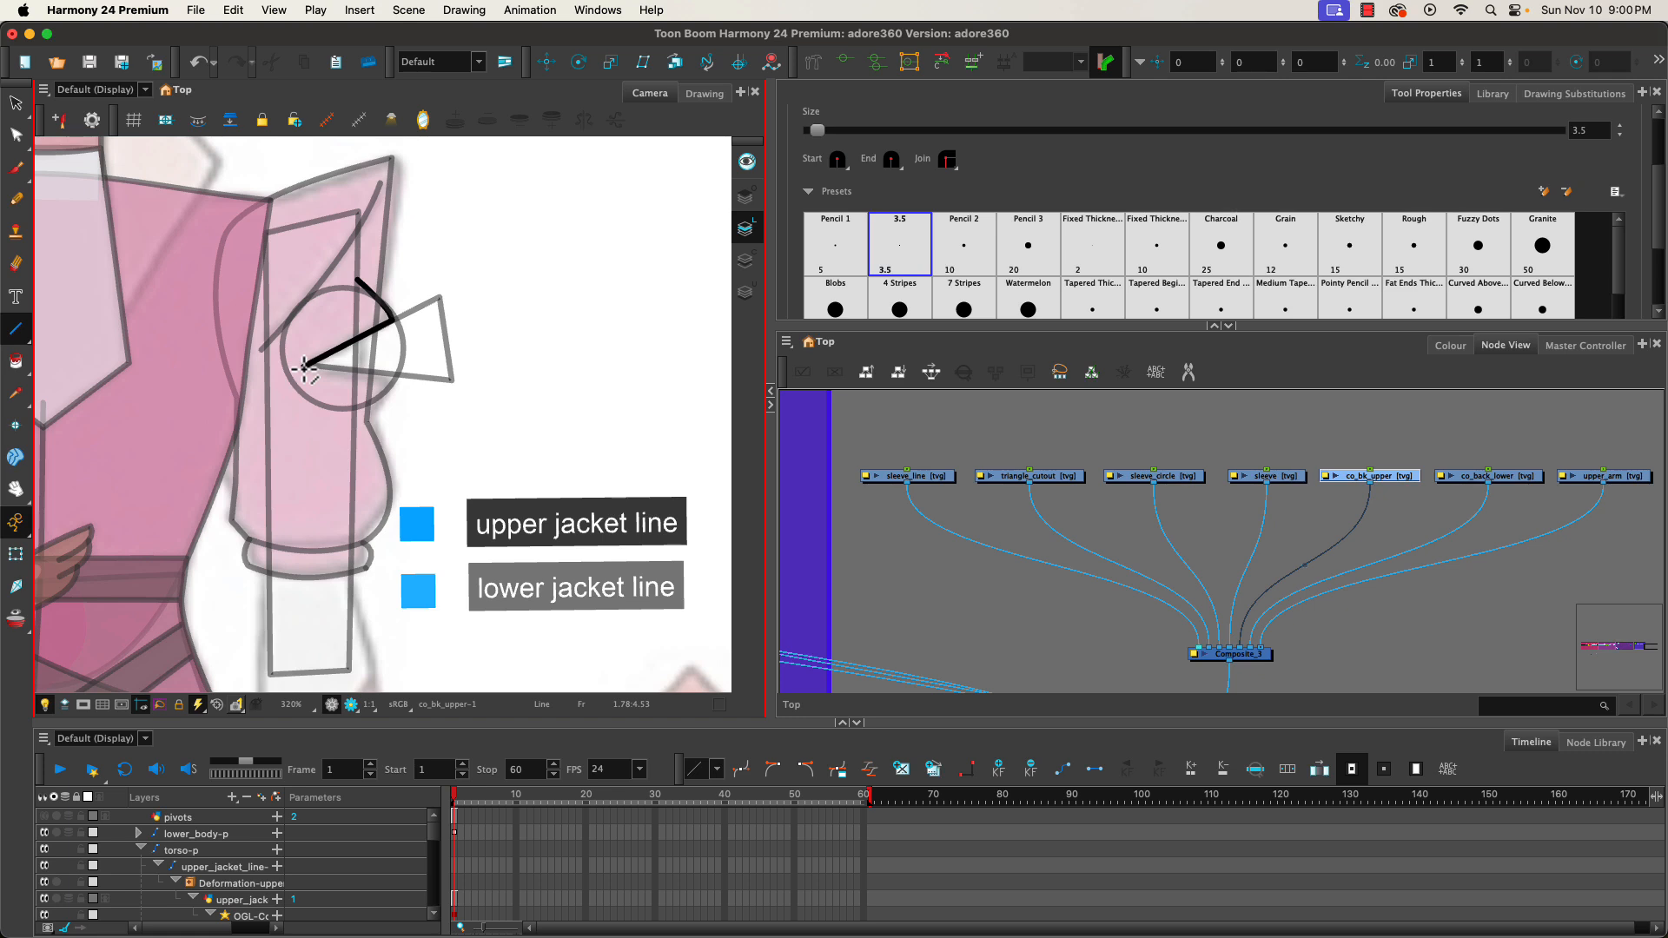
mouse_move(304, 366)
left_mouse_down()
mouse_move(289, 295)
mouse_move(357, 279)
mouse_move(290, 295)
left_mouse_up()
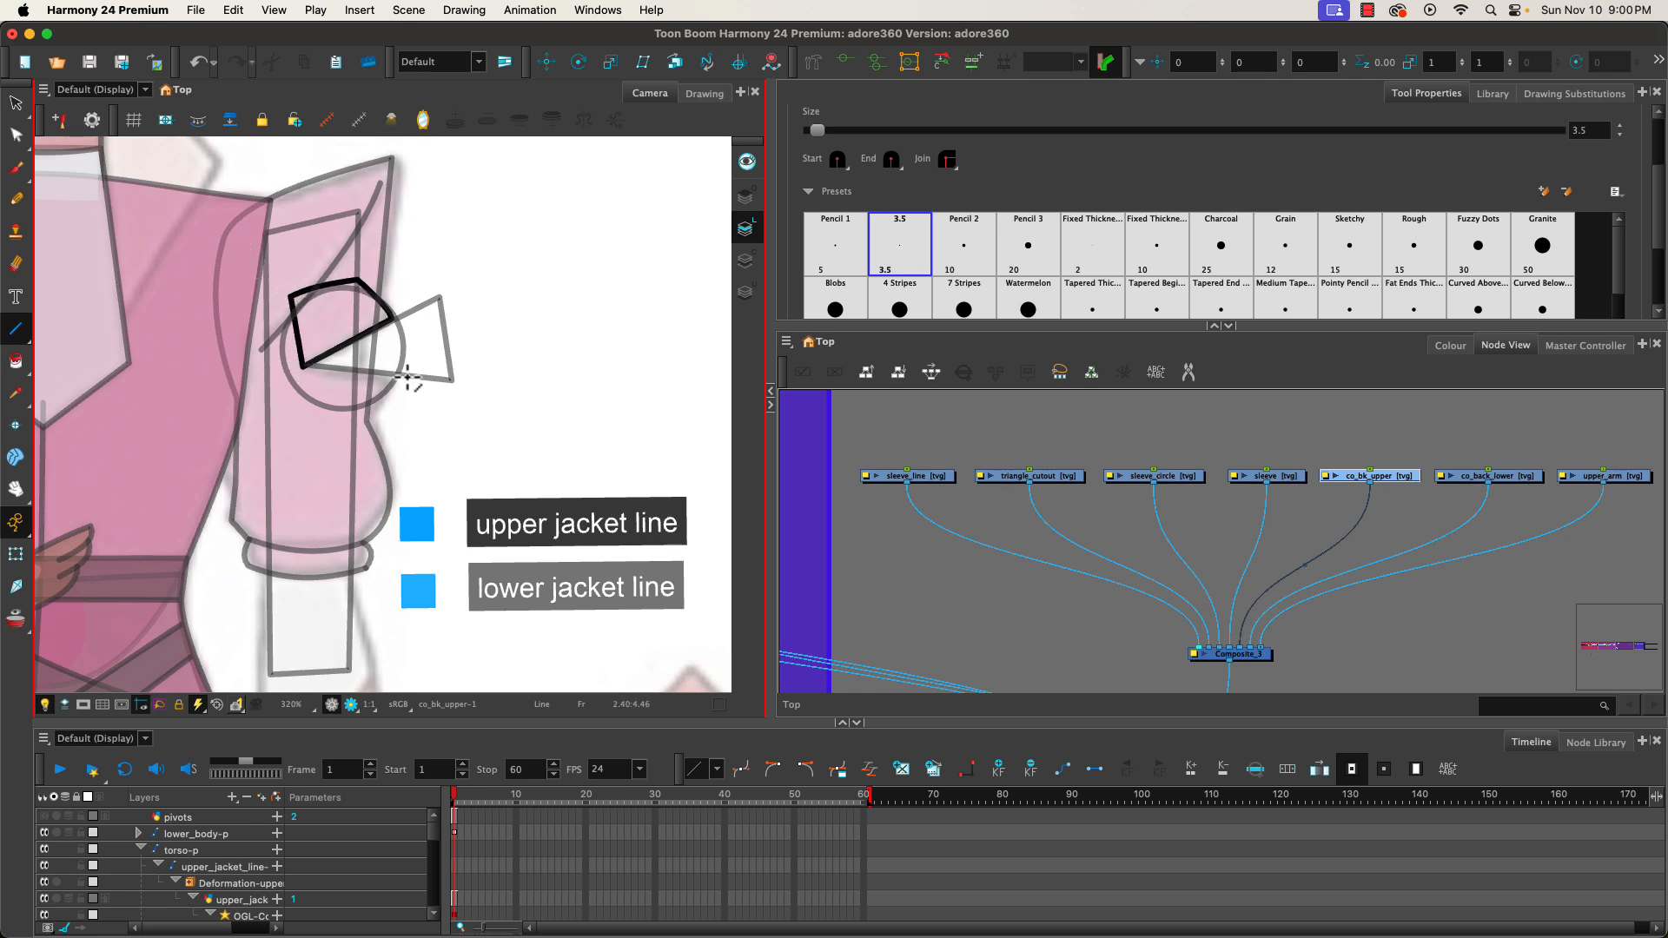
- Draw a closed outline on the co_back_lower node, between the triangle's lower edge and the bottom of the circle
left_click(1513, 480)
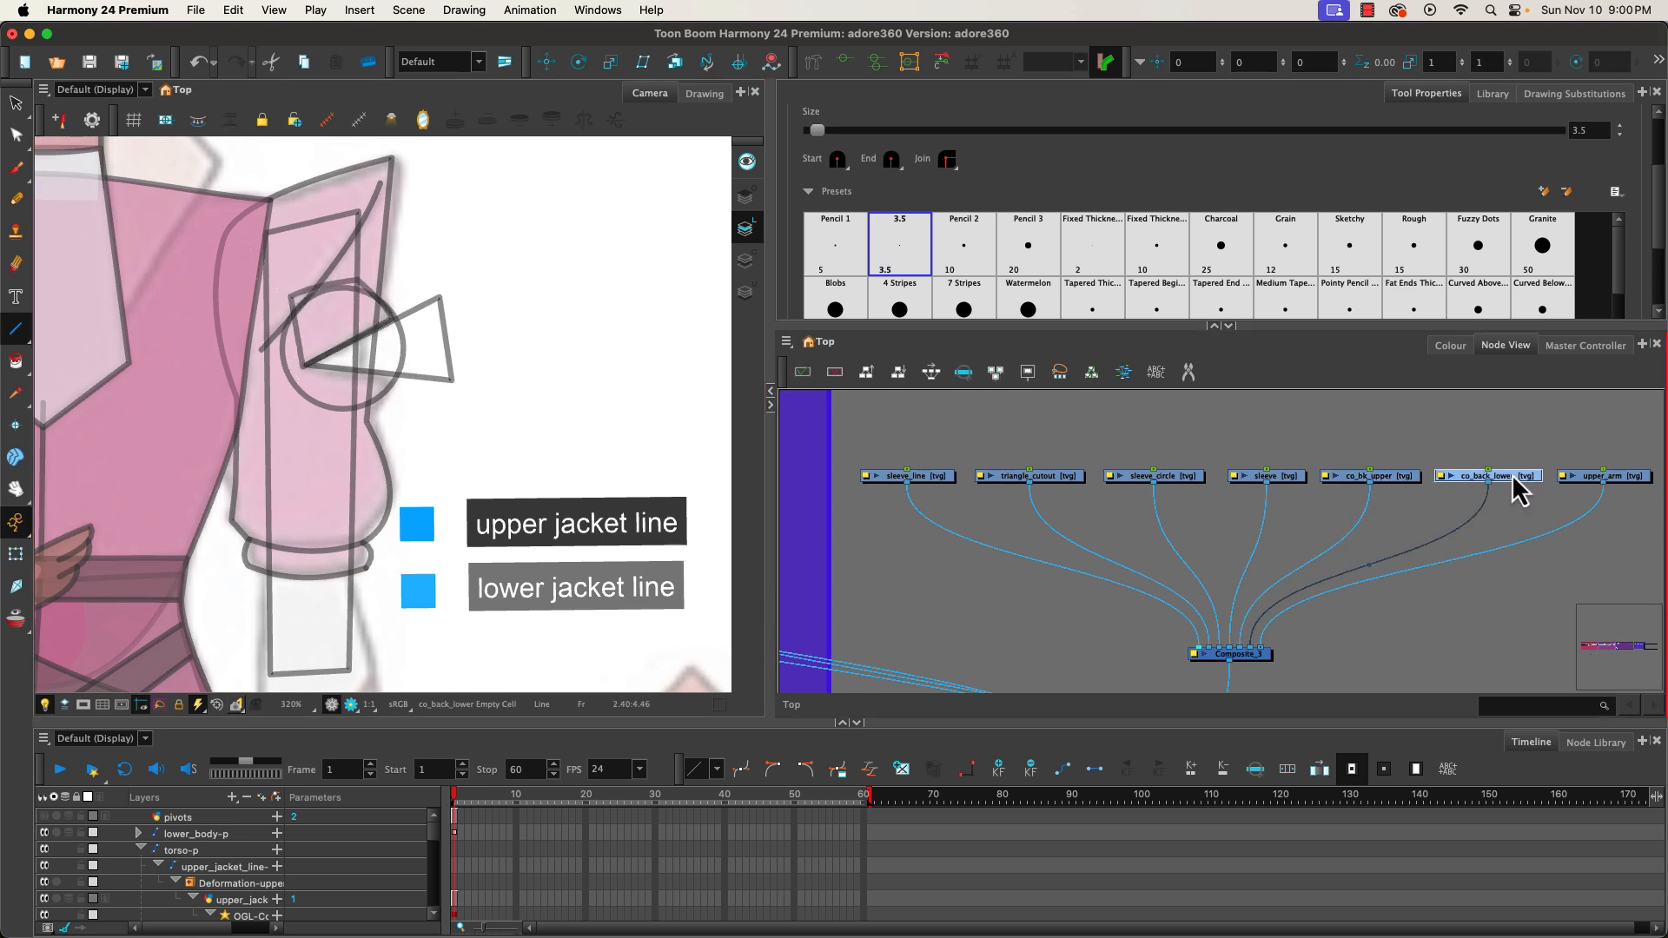
mouse_move(301, 366)
left_mouse_down()
mouse_move(398, 375)
mouse_move(363, 405)
mouse_move(299, 401)
left_mouse_up()
left_click(301, 368)
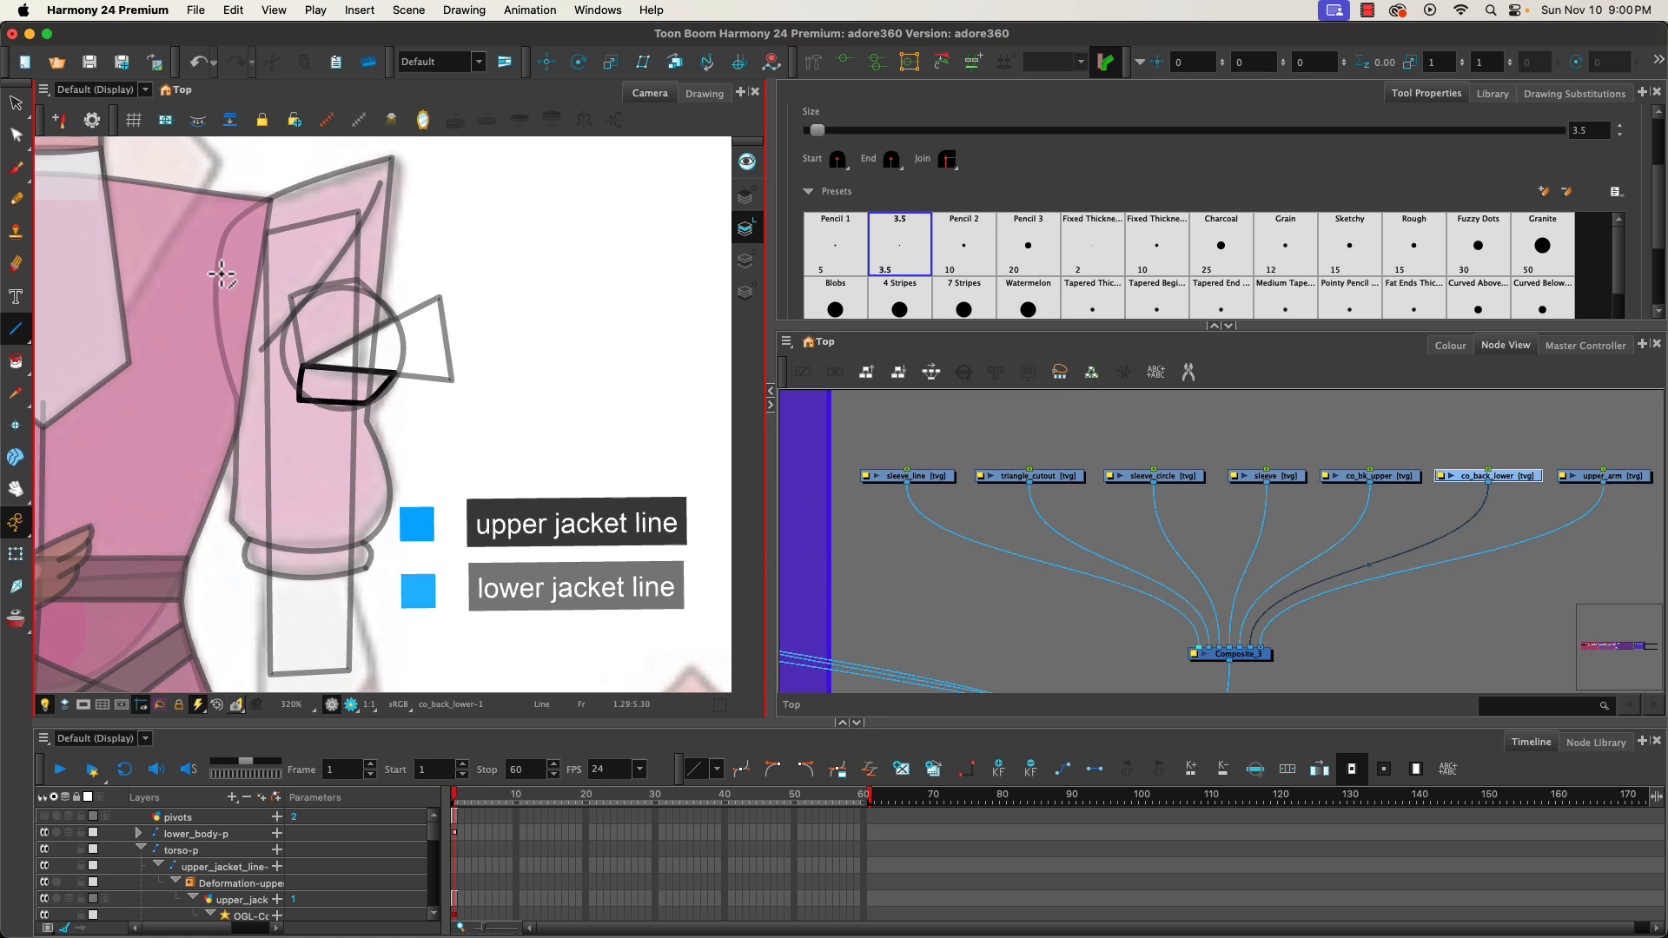
- Move the Colour view out of the Node View group and into the group with Tool Properties
left_click(1642, 93)
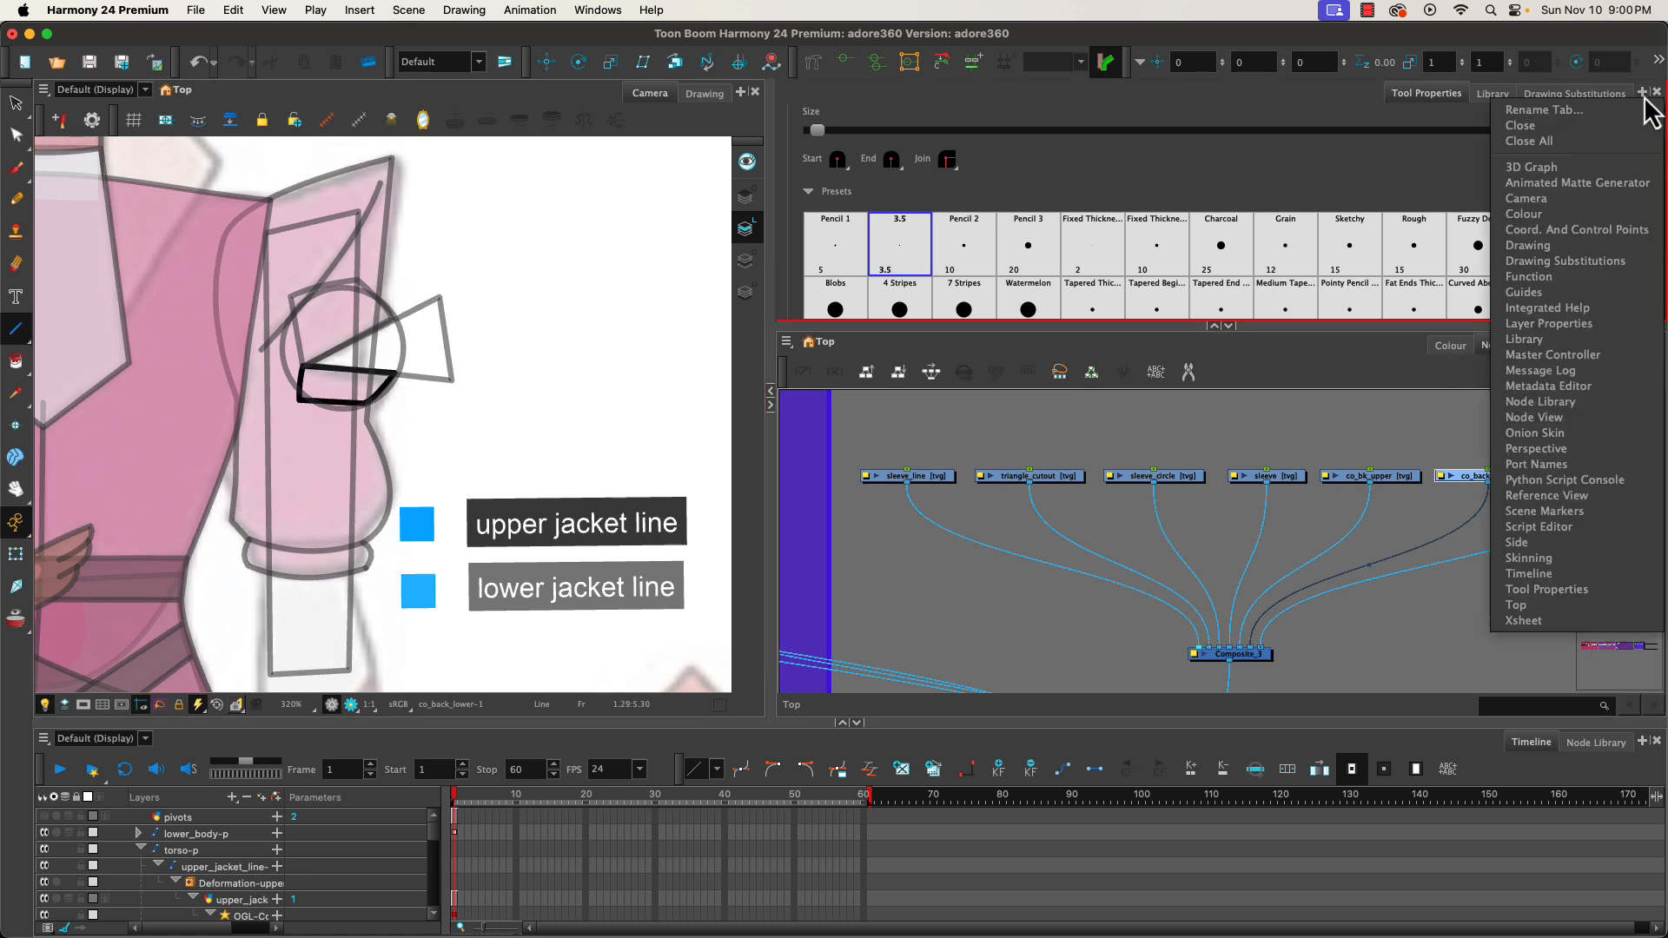
left_click(1538, 217)
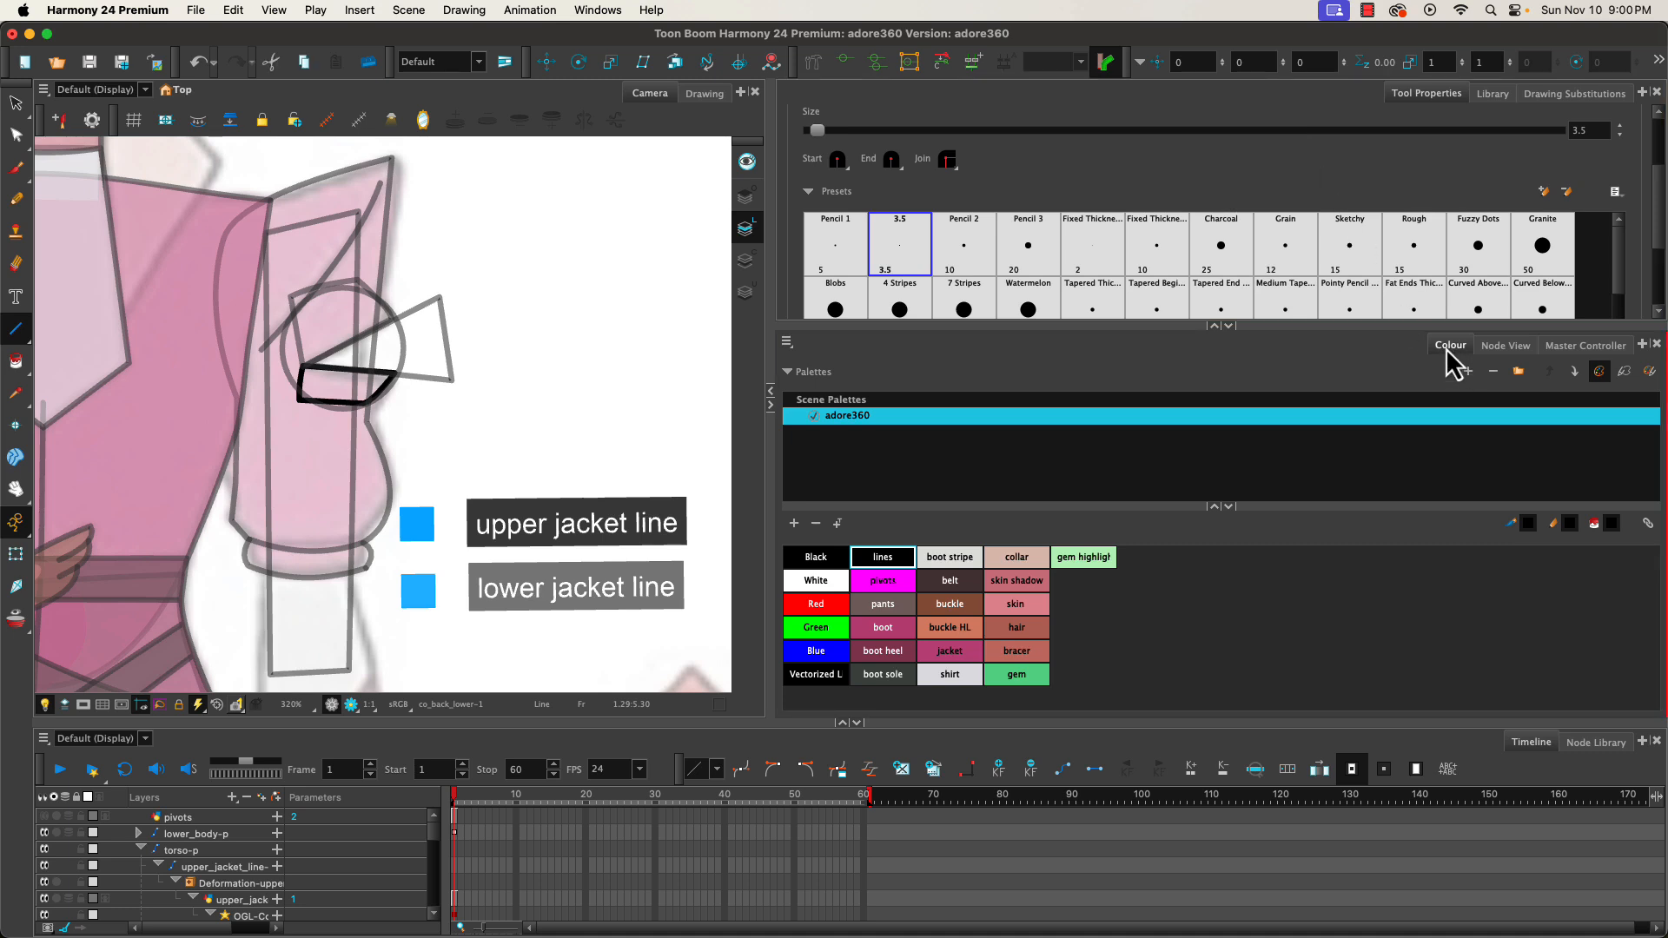
left_click_drag(1452, 349, 1341, 104)
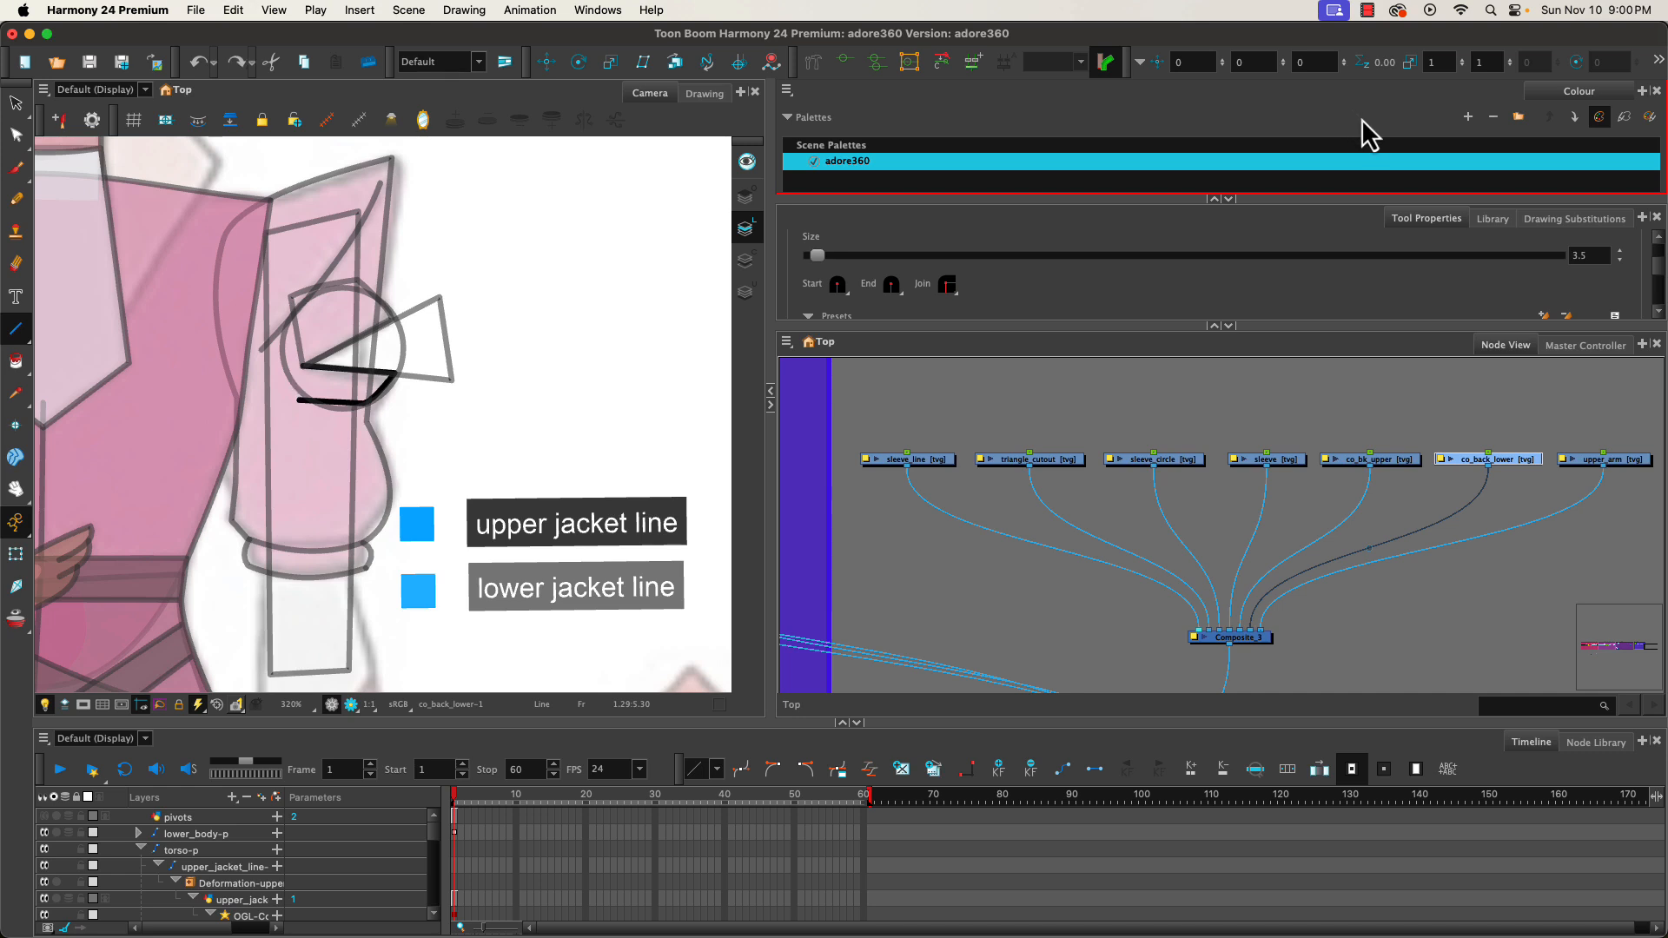
left_click(1656, 92)
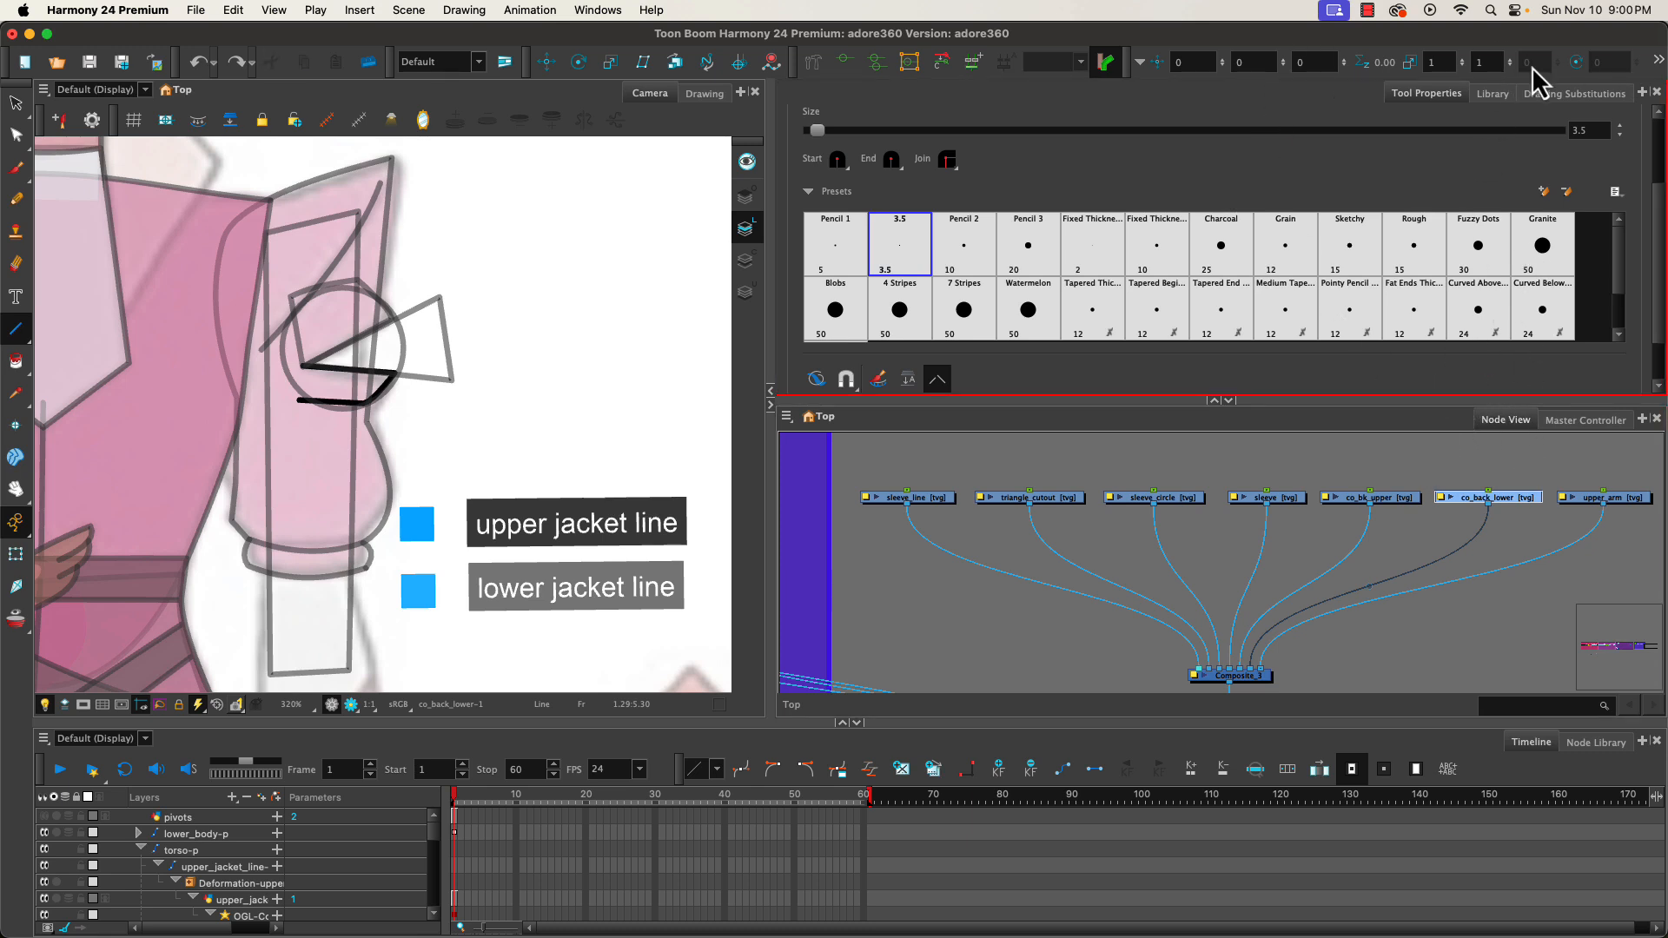
left_click(1641, 92)
left_click(1526, 213)
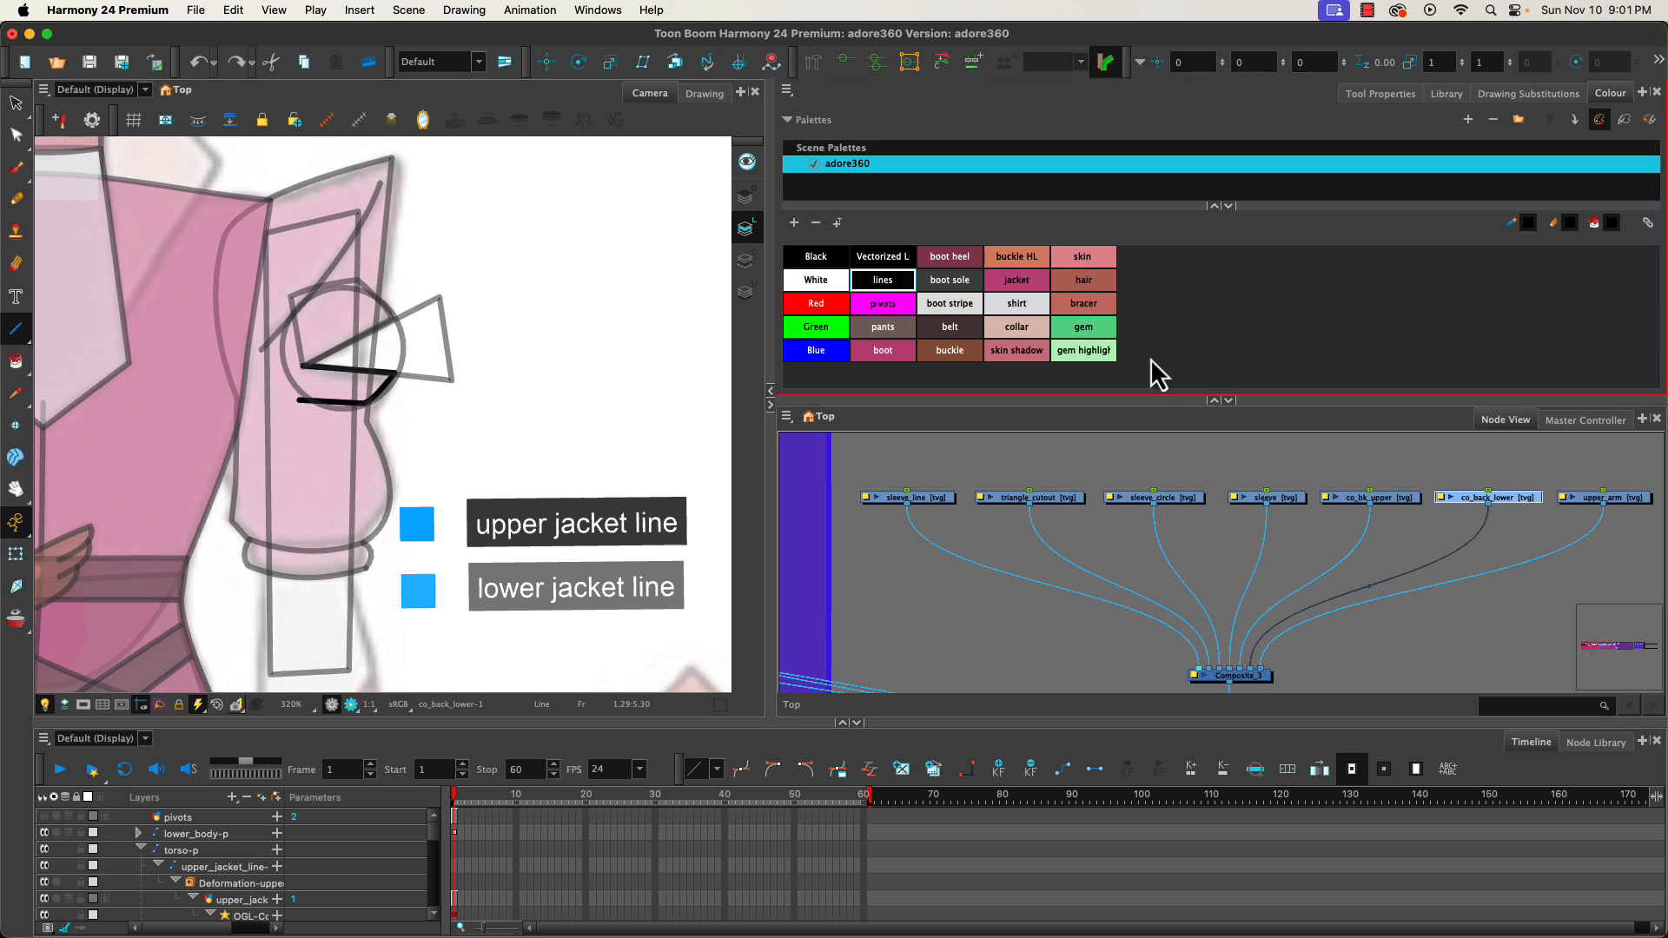
- Collapse the palette list and shrink the Colour view to a single row of swatches, enlarging the Node View
left_click_drag(1165, 400, 1174, 348)
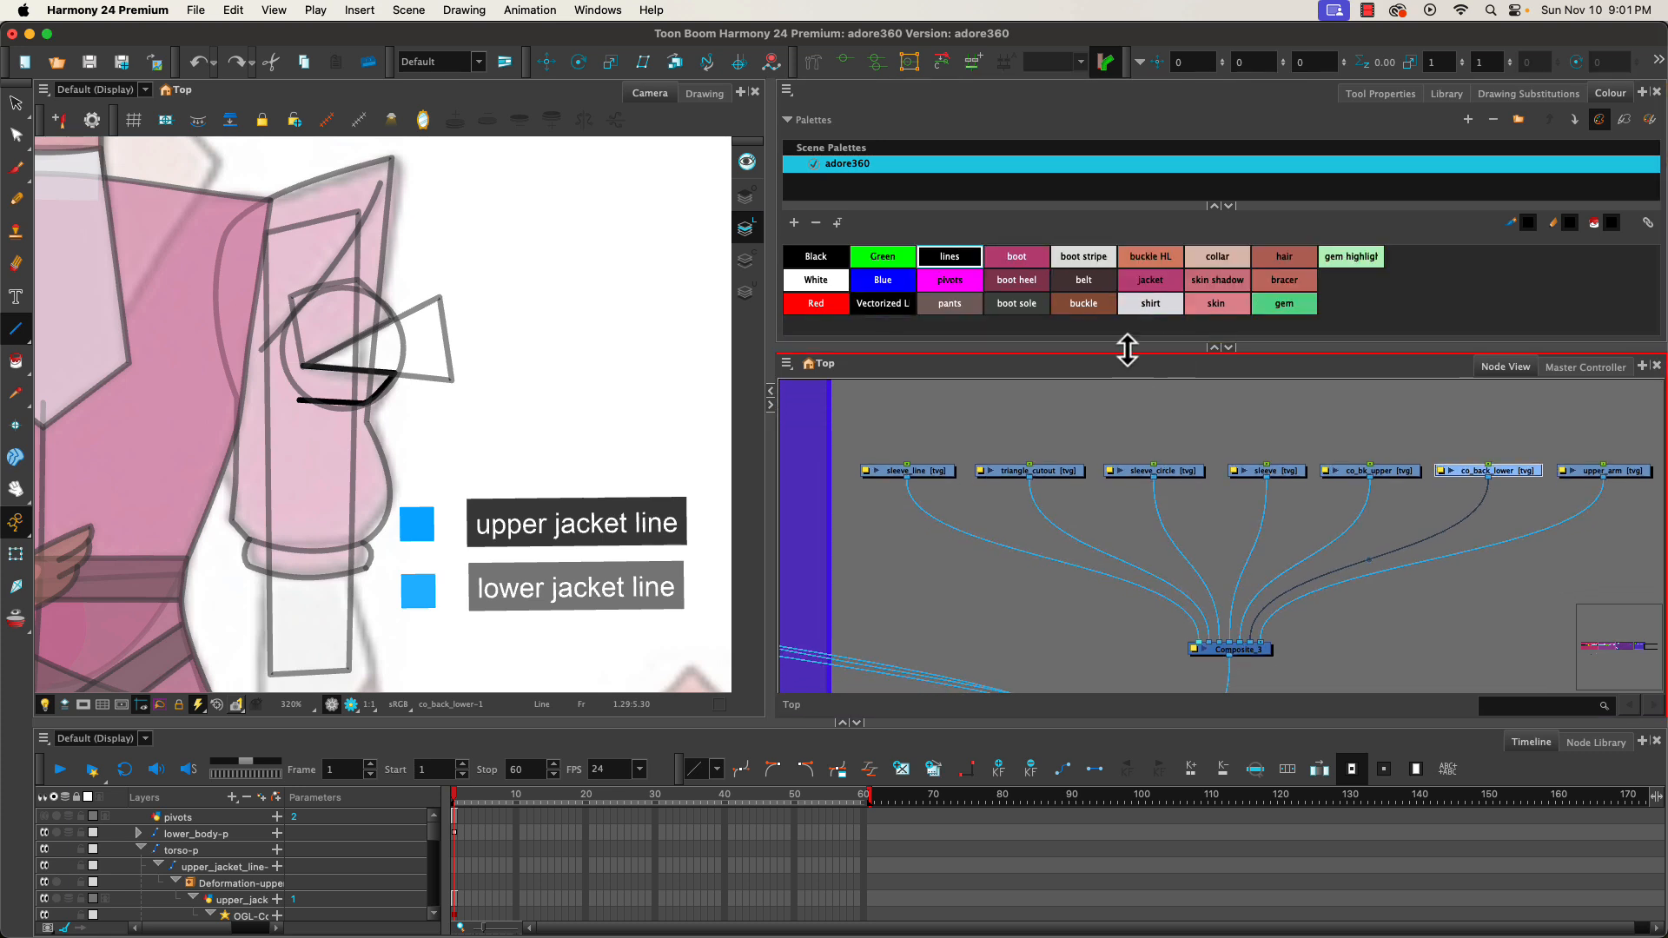
left_click_drag(1126, 346, 1126, 319)
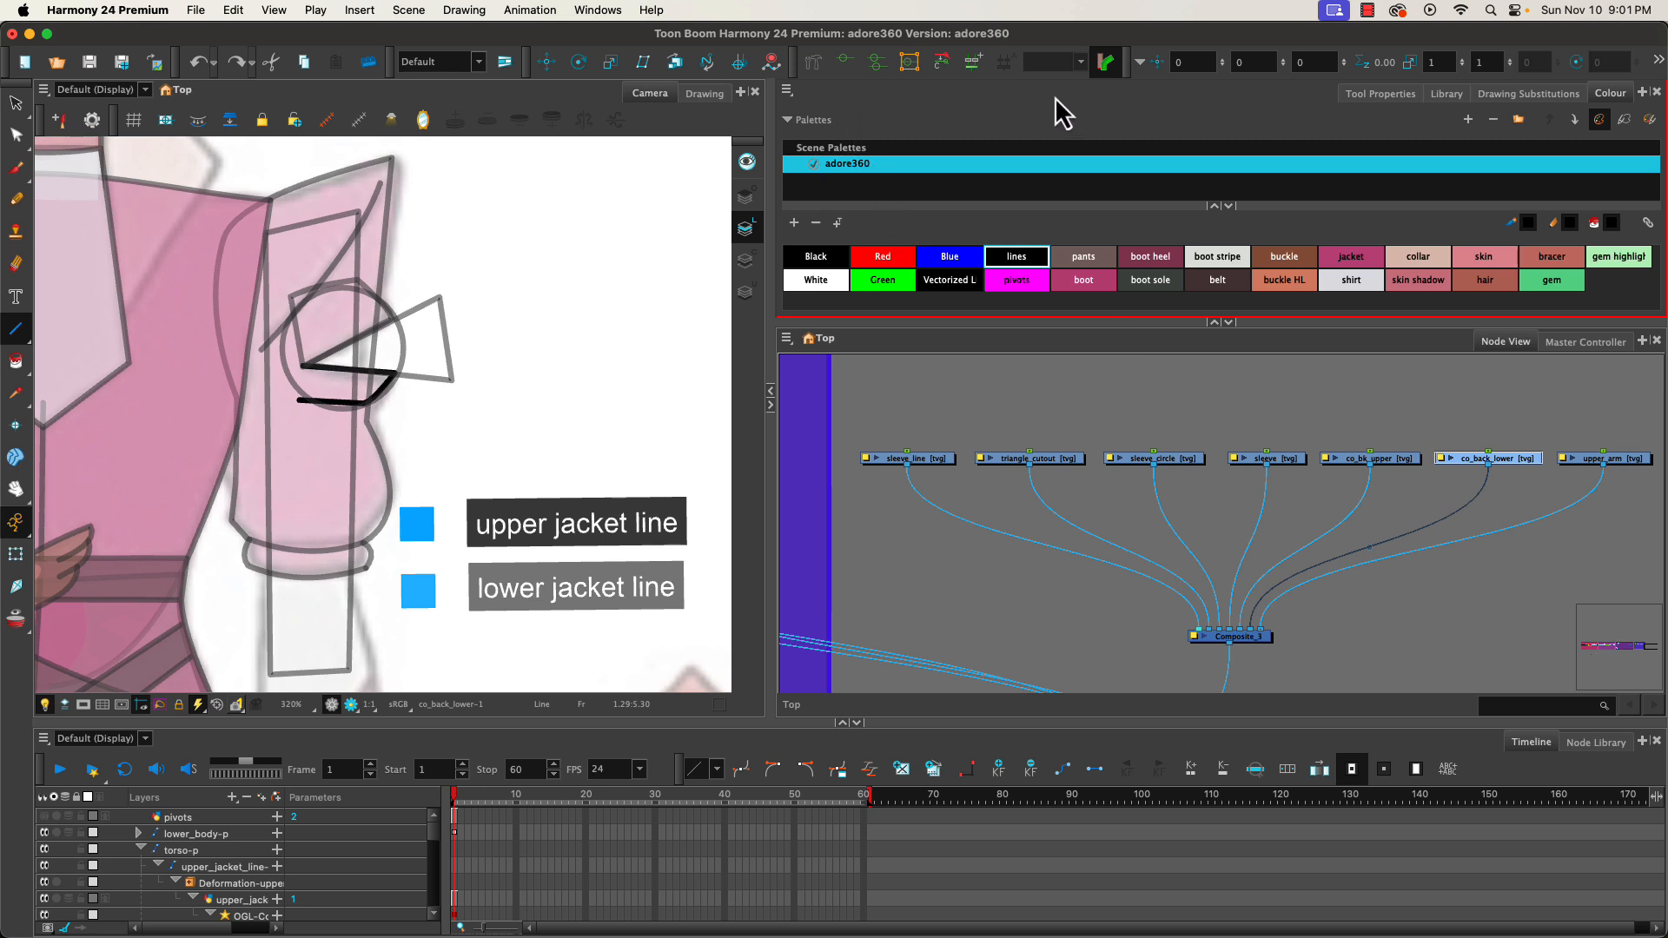
left_click(789, 121)
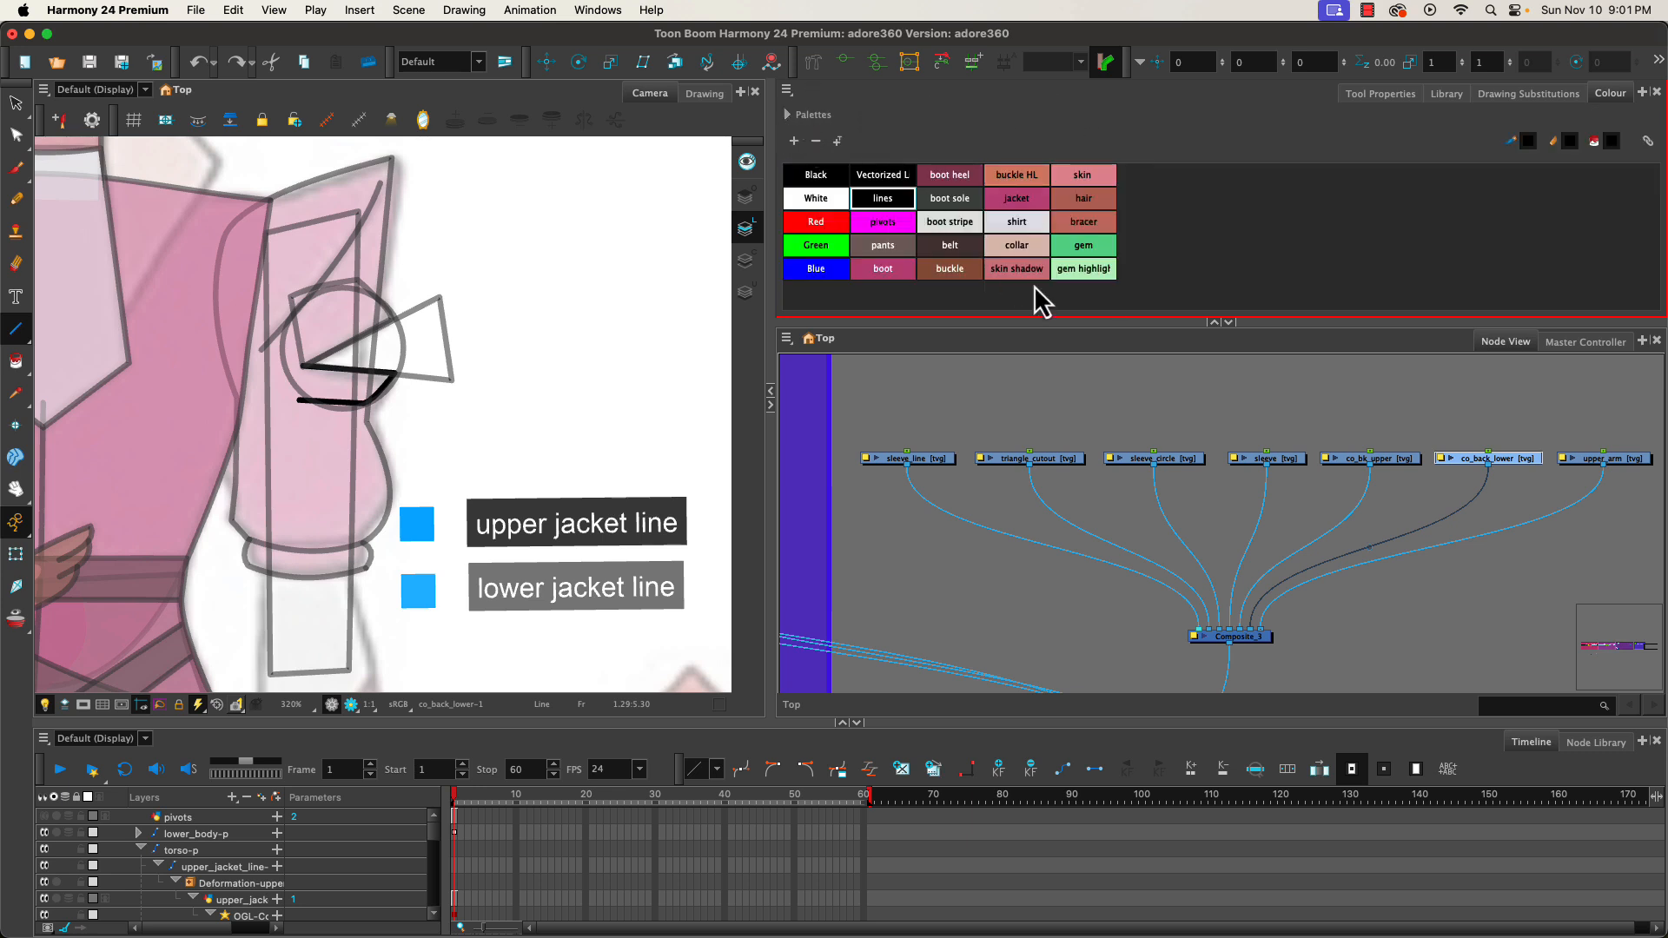
left_click_drag(1072, 321, 1080, 217)
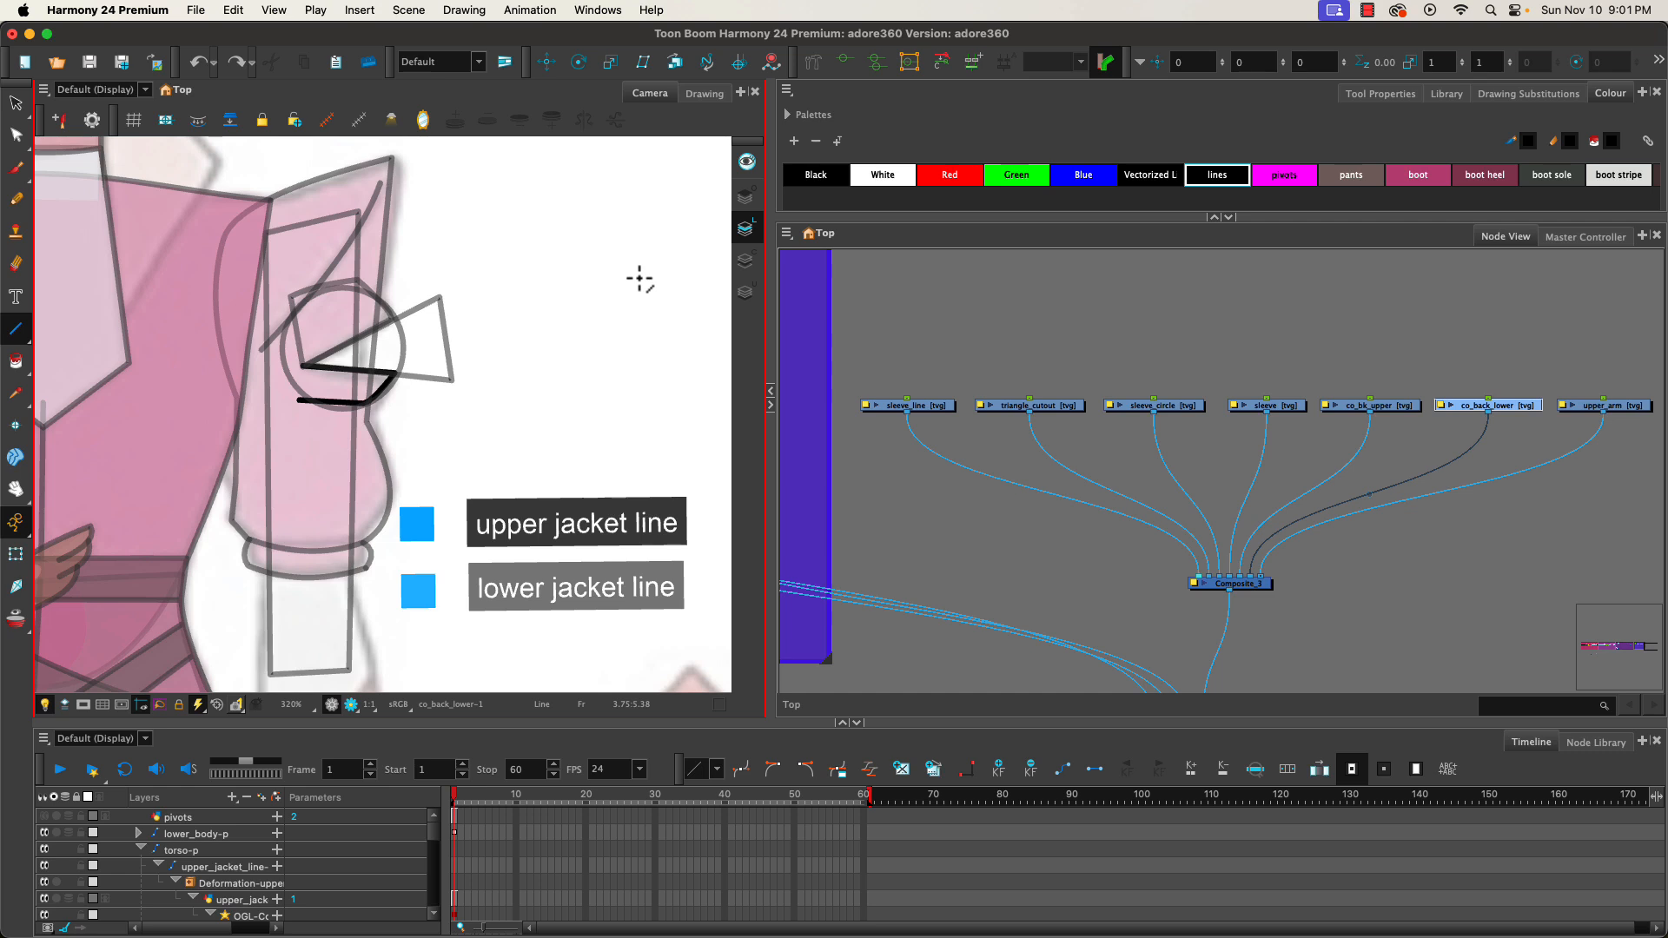
- Generate colour art from the line art of the triangle_cutout drawing and make Colour Art the active layer
left_click(17, 362)
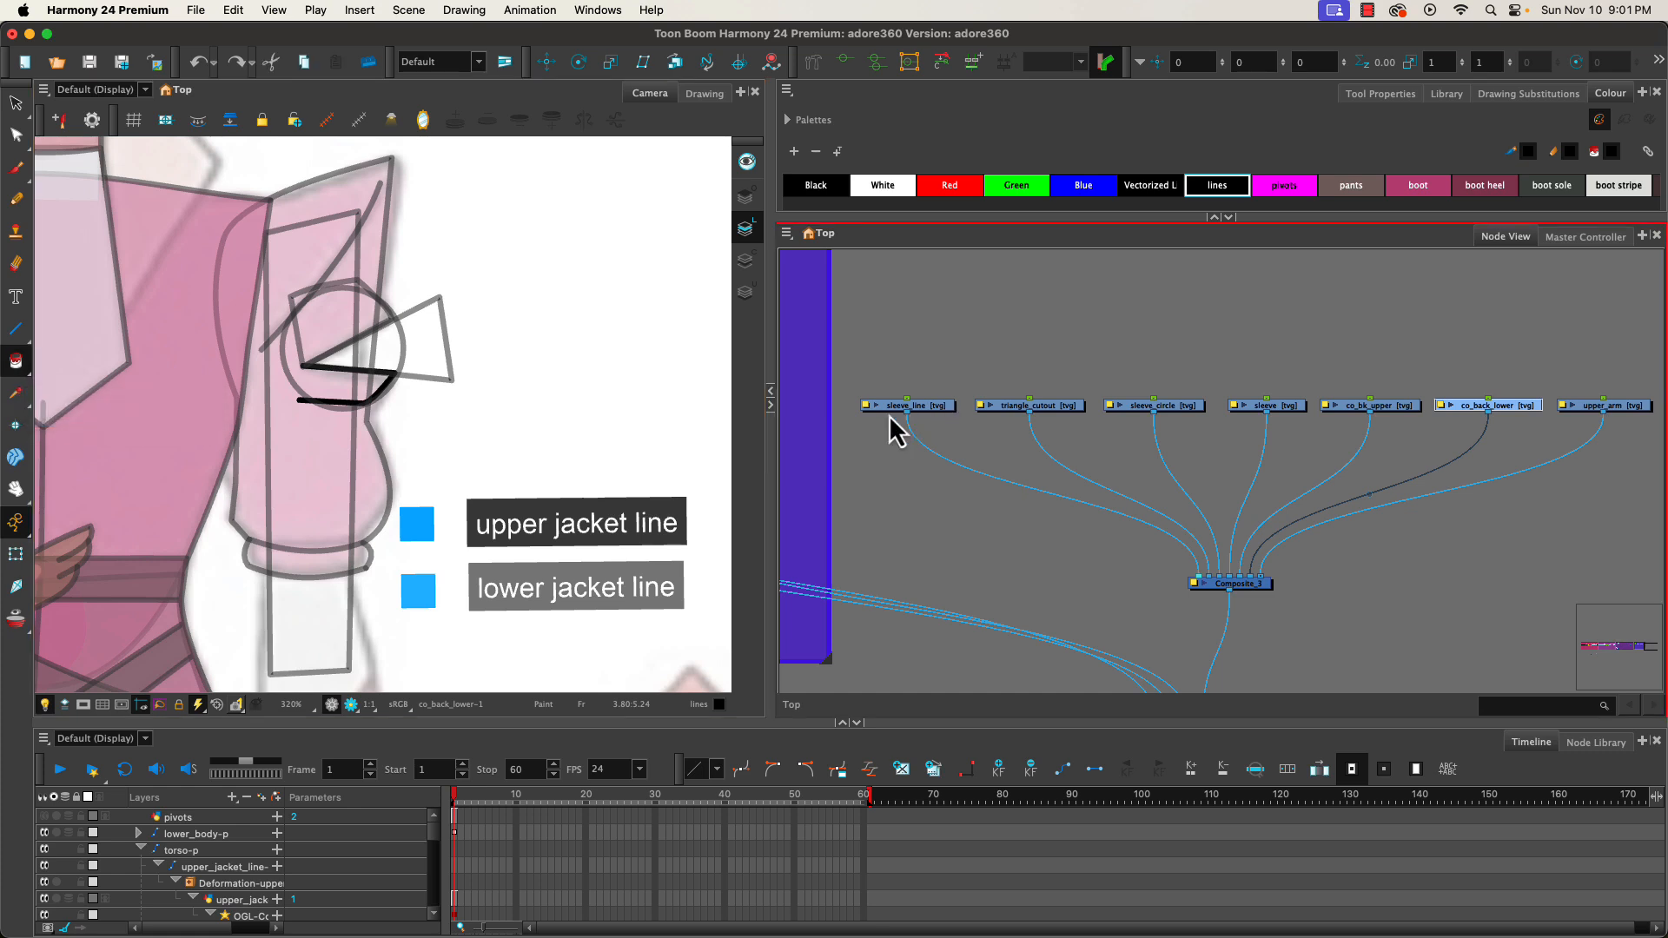
left_click(924, 406)
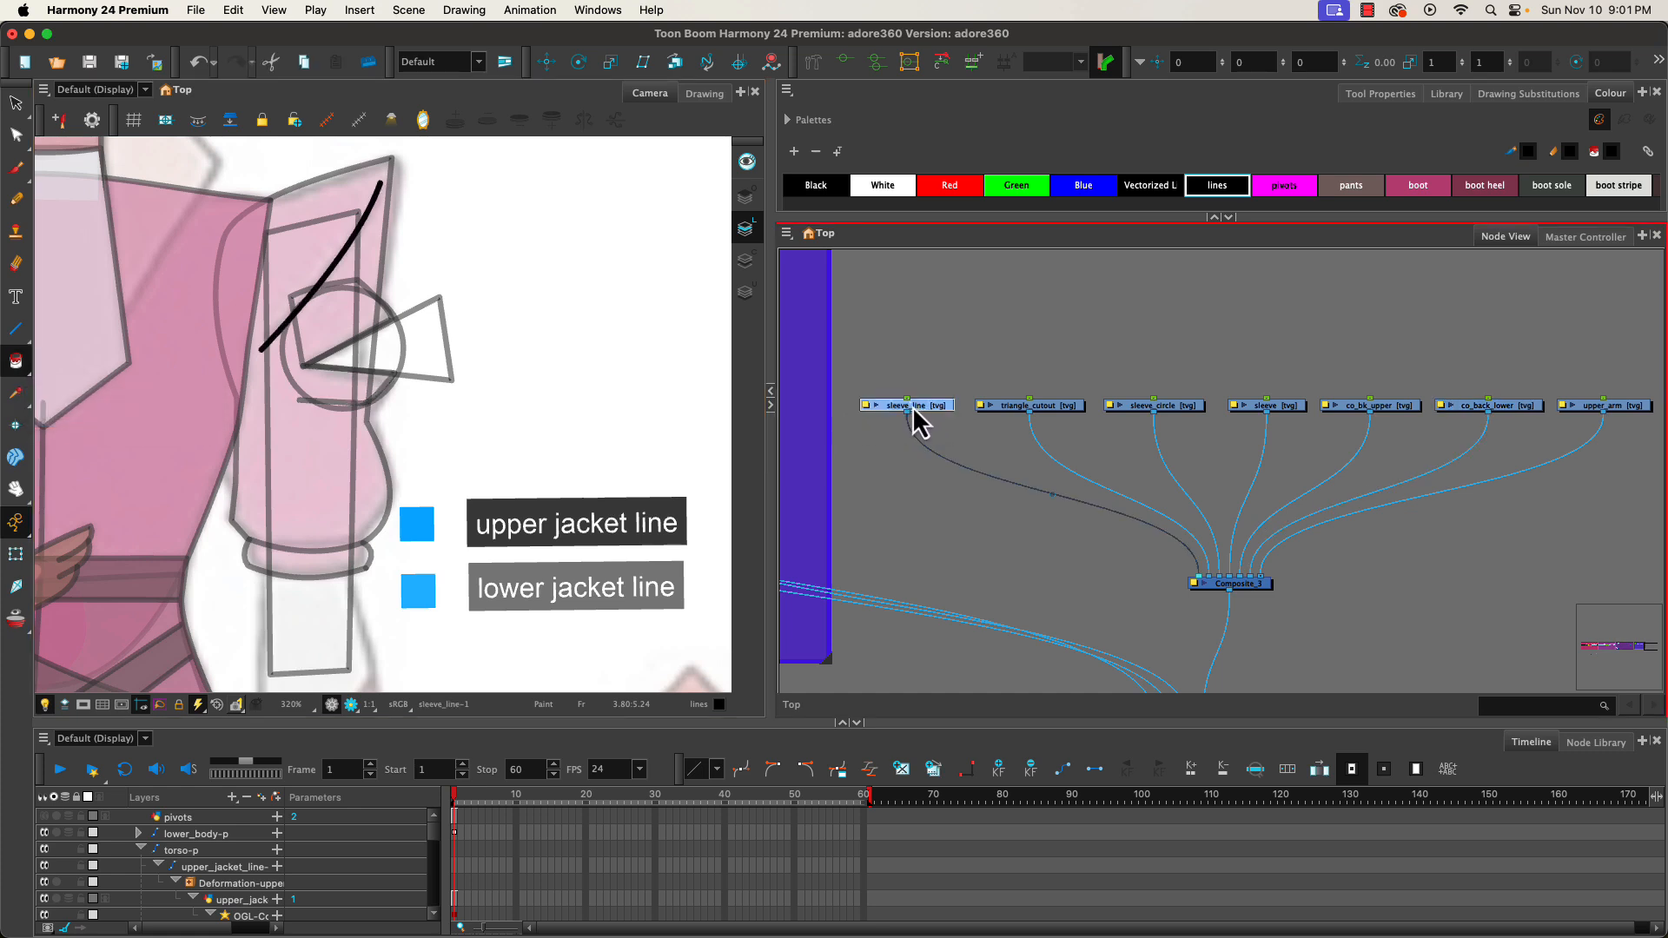
left_click(1034, 405)
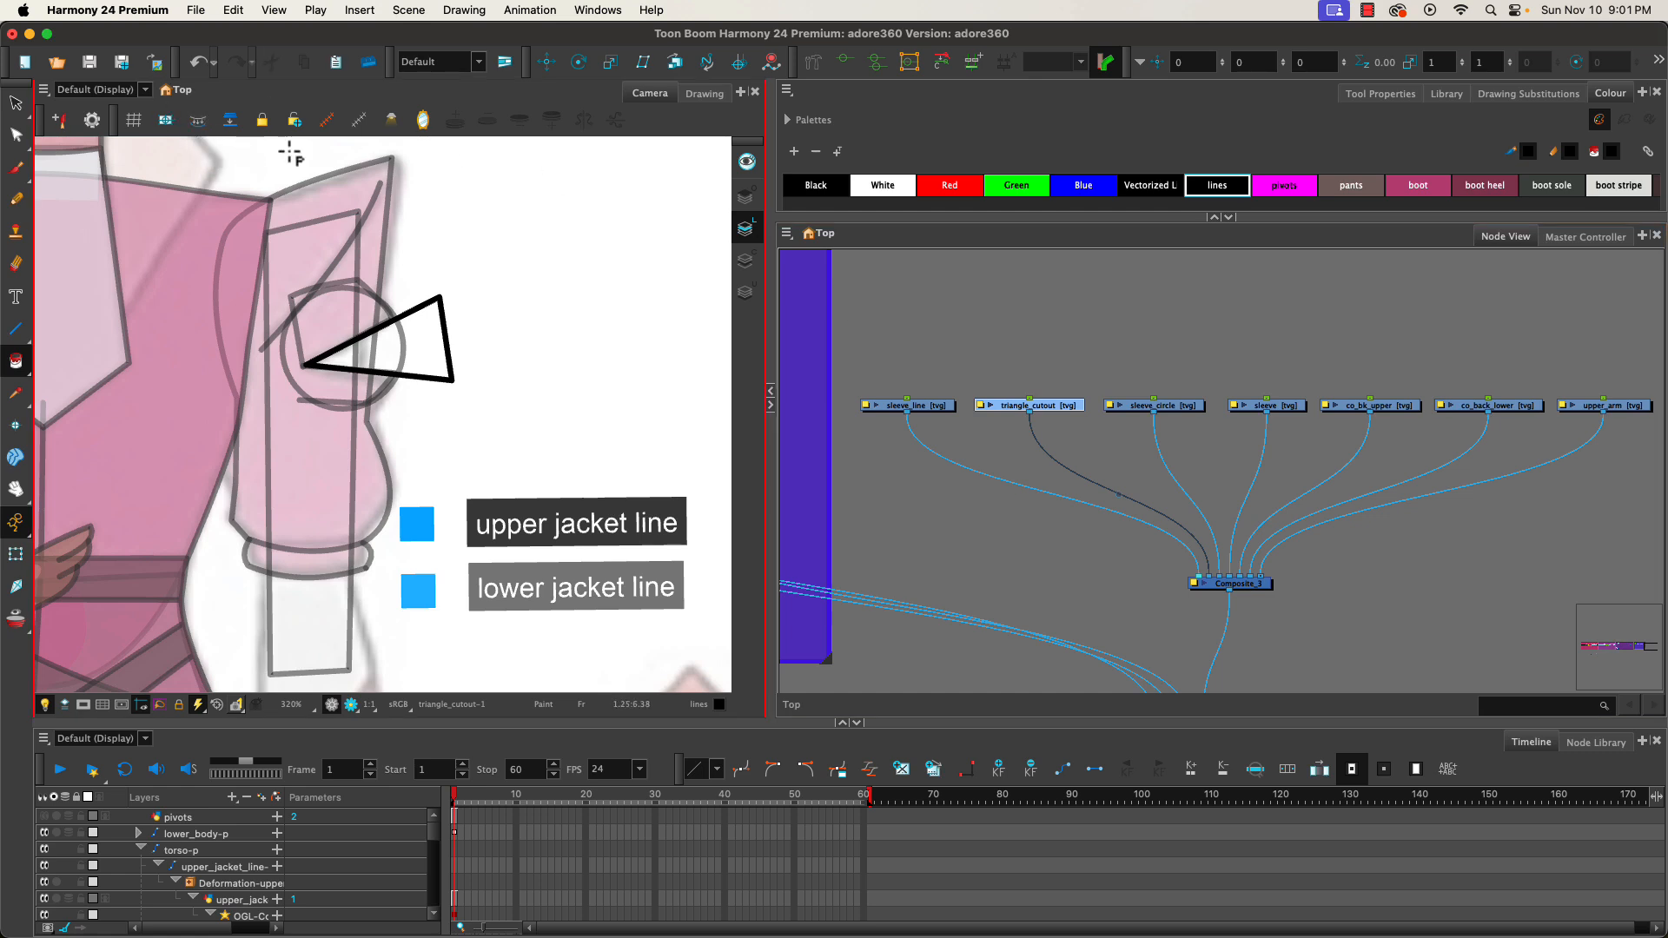
left_click(744, 260)
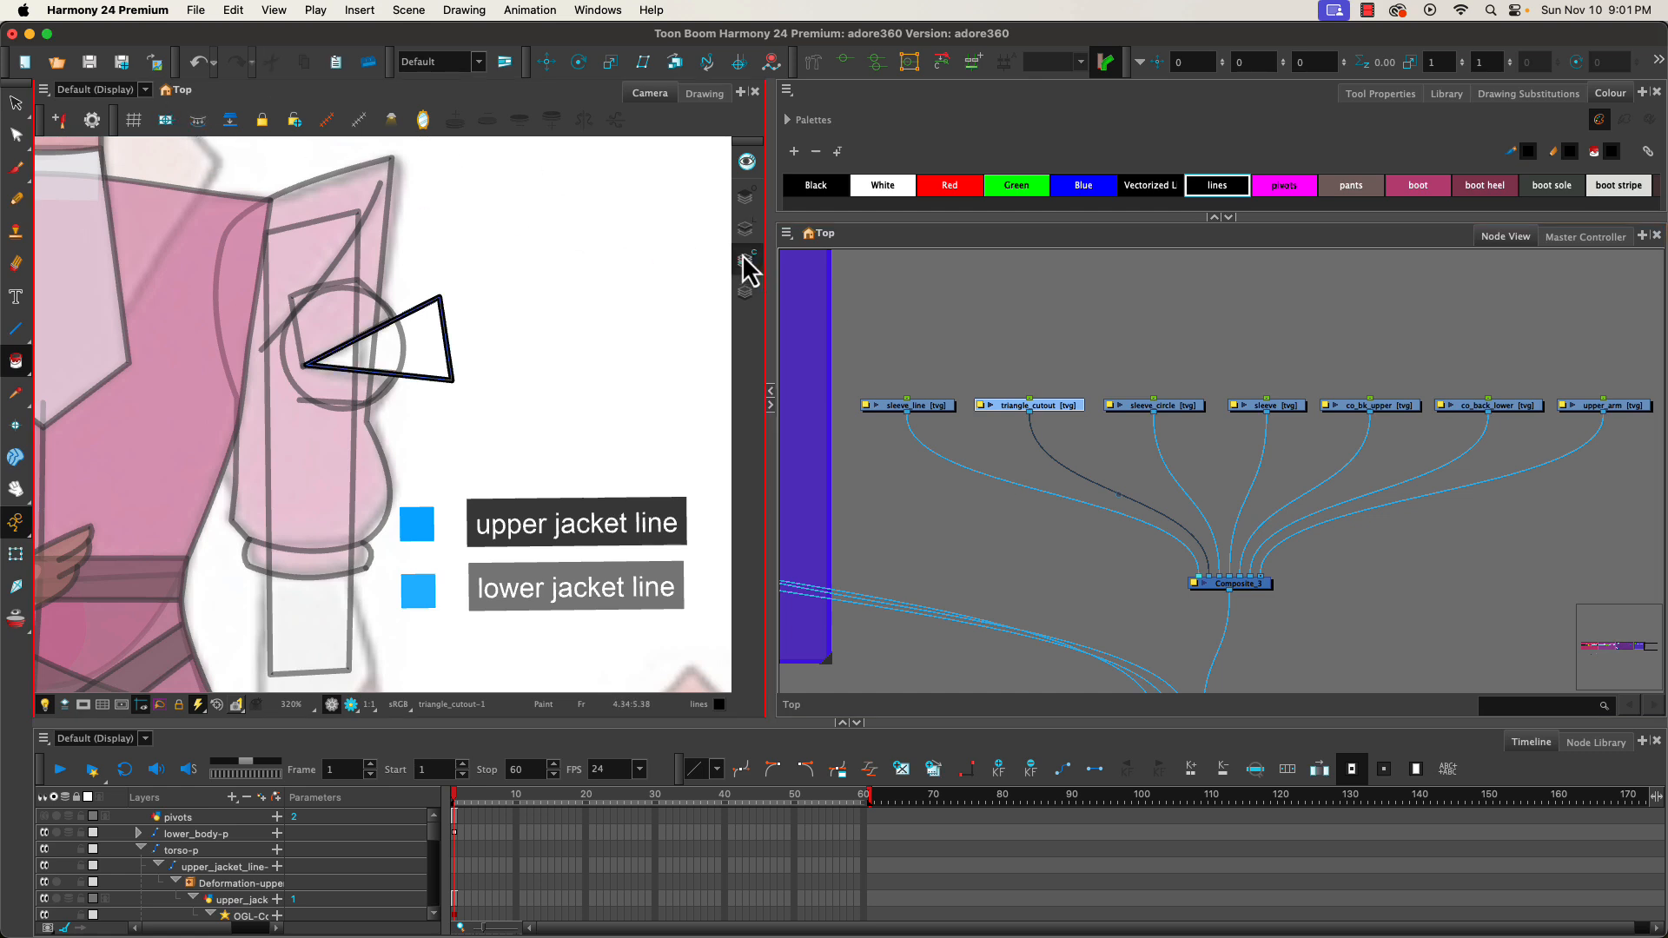
- Generate colour art from the line art of the sleeve_circle and sleeve drawings
left_click(1145, 405)
left_click(197, 121)
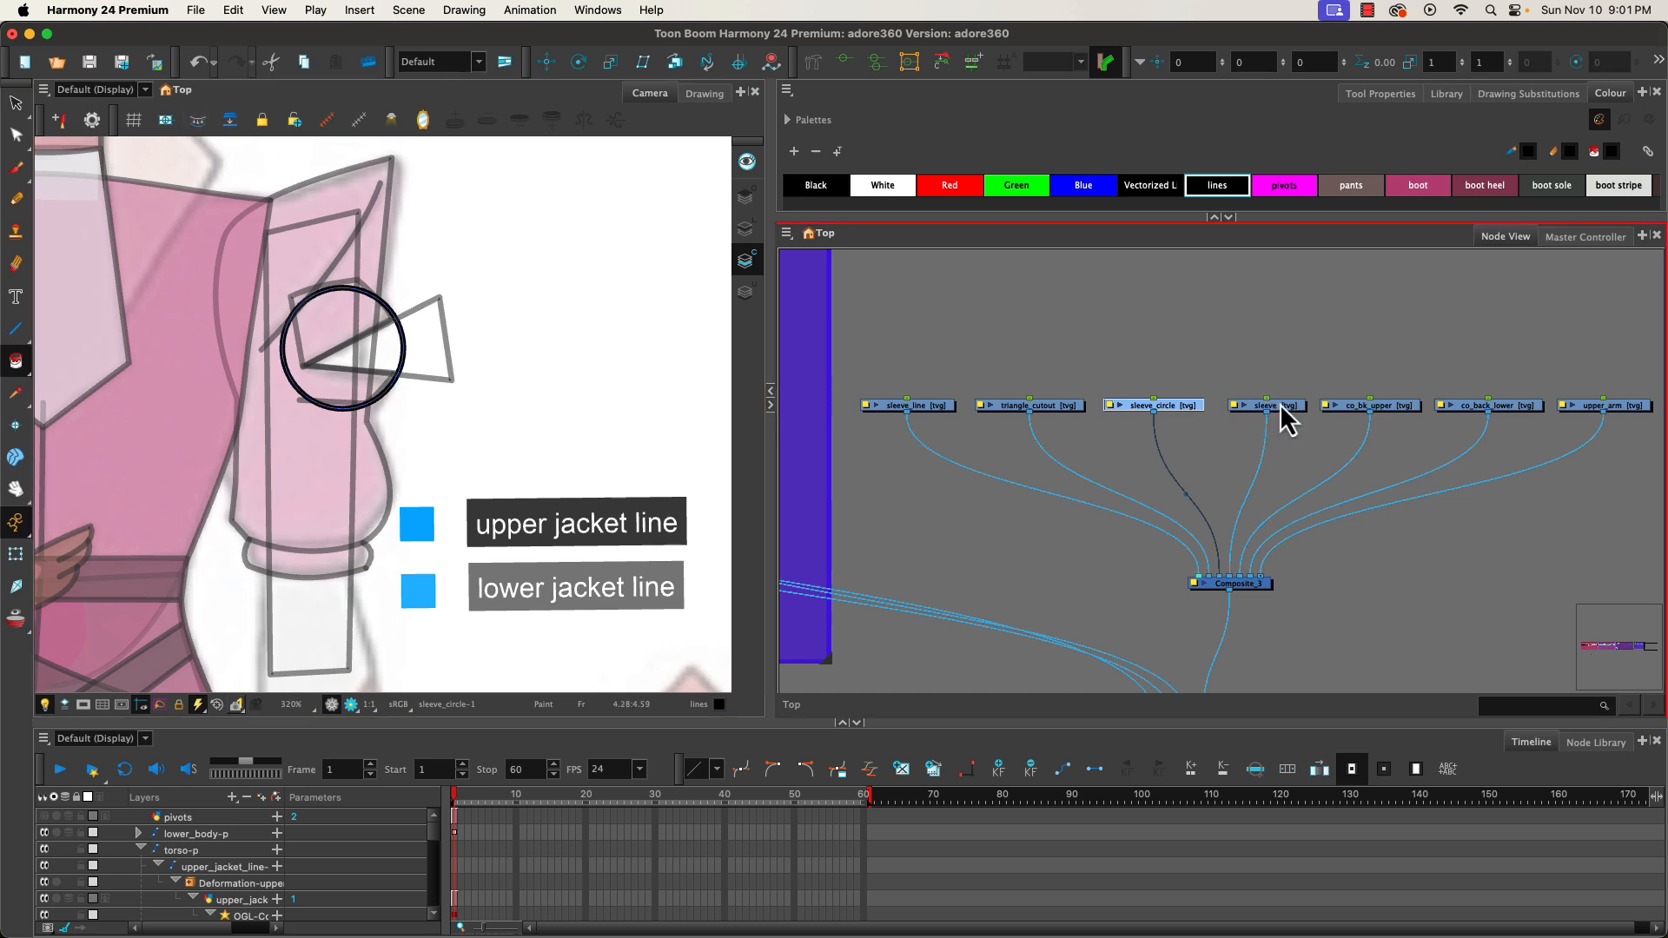
left_click(1281, 405)
left_click(198, 122)
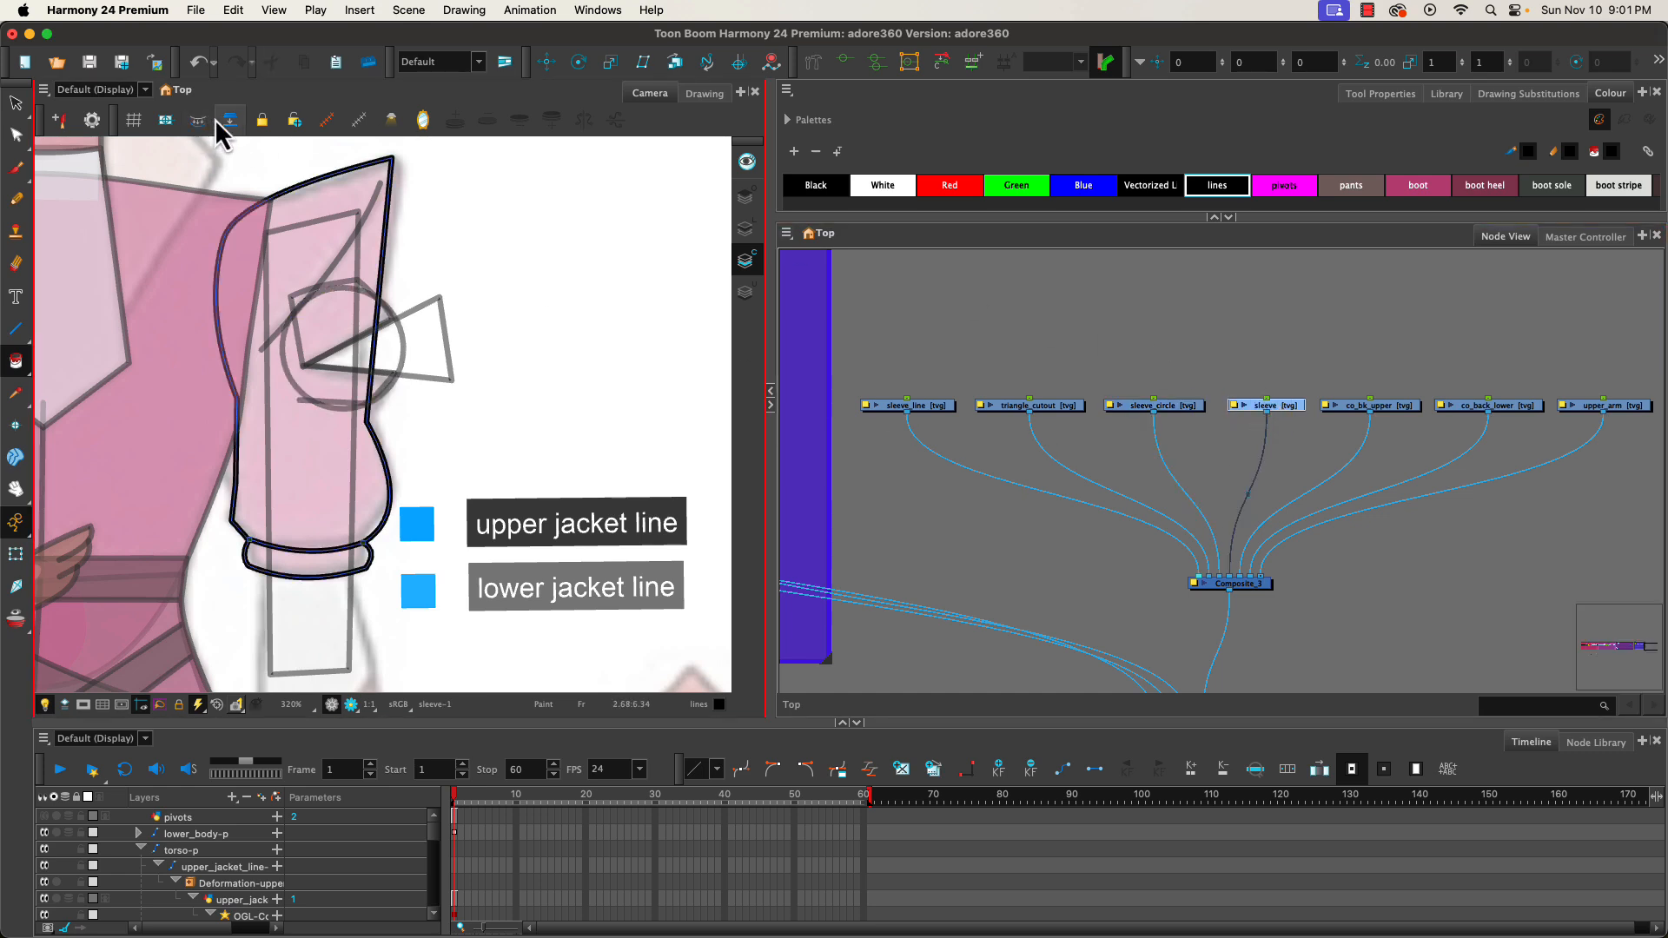
- Generate colour art from the line art of the co_bk_upper, co_back_lower and upper_arm drawings
left_click(1389, 406)
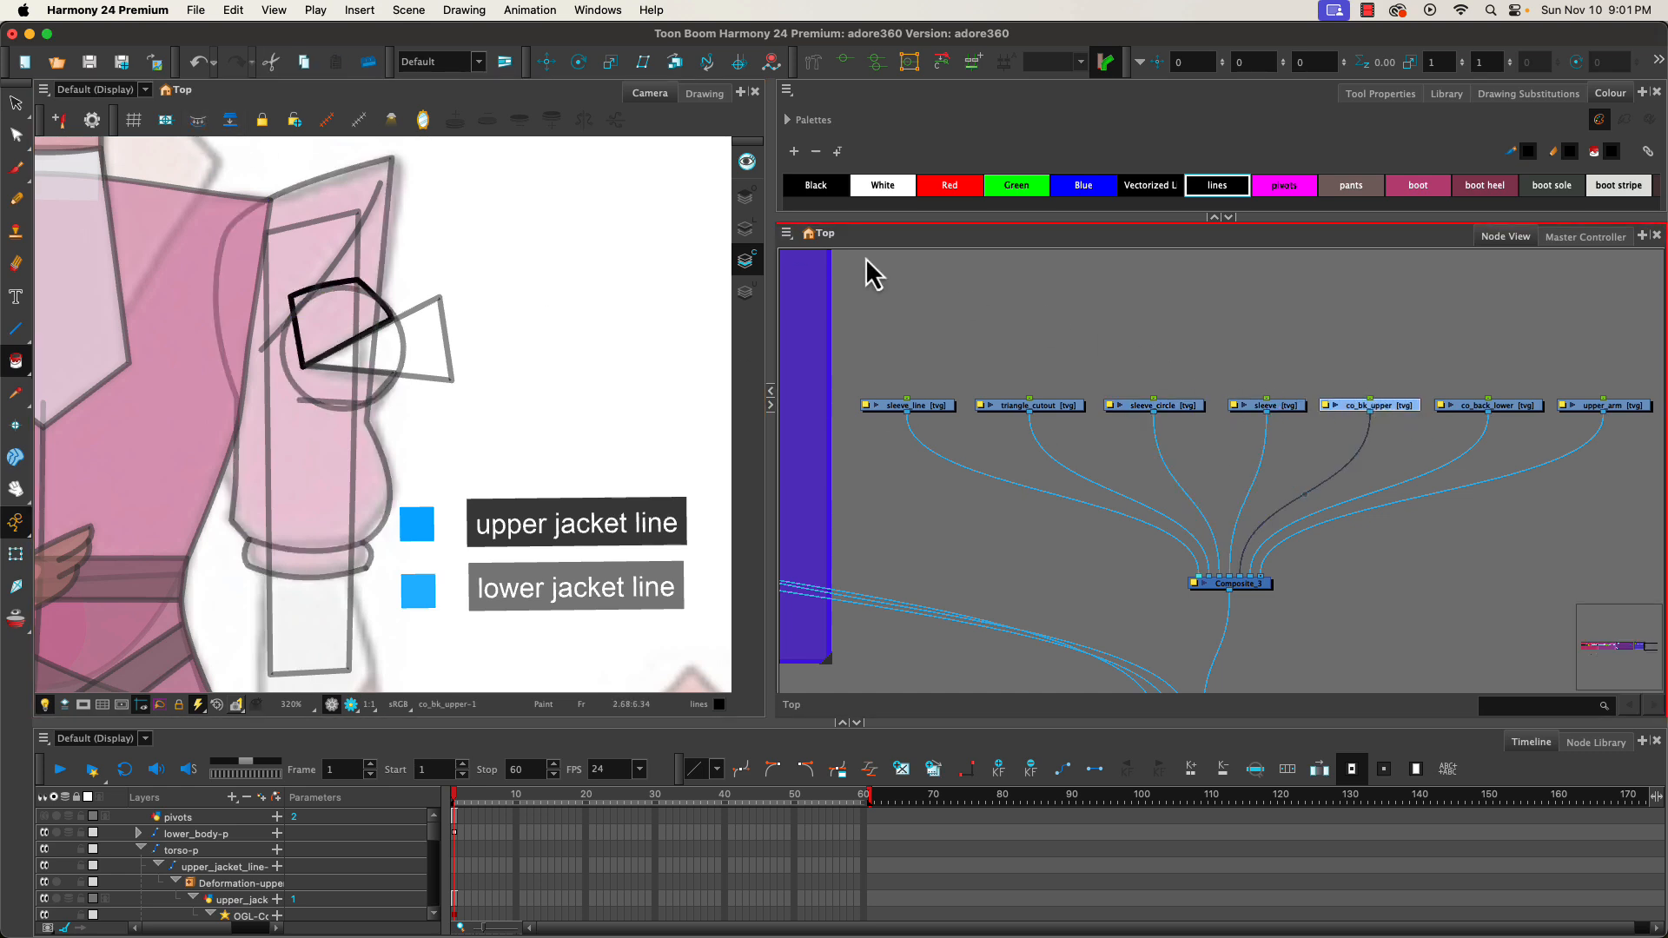
left_click(1496, 405)
left_click(200, 122)
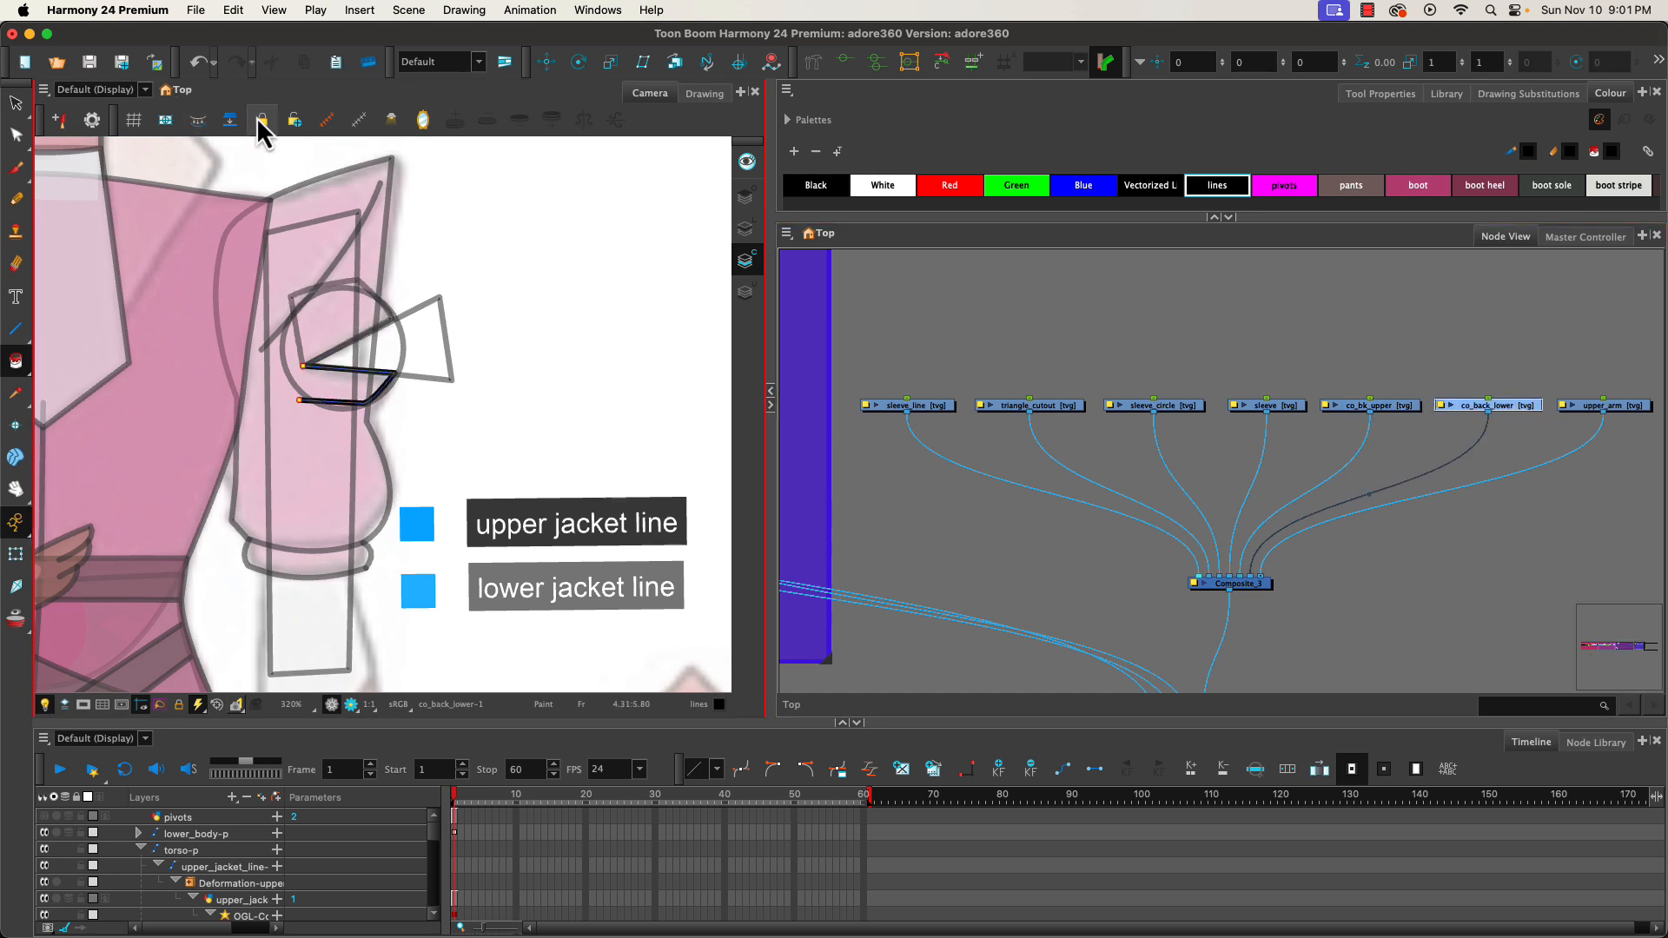
left_click(1604, 406)
left_click(216, 155)
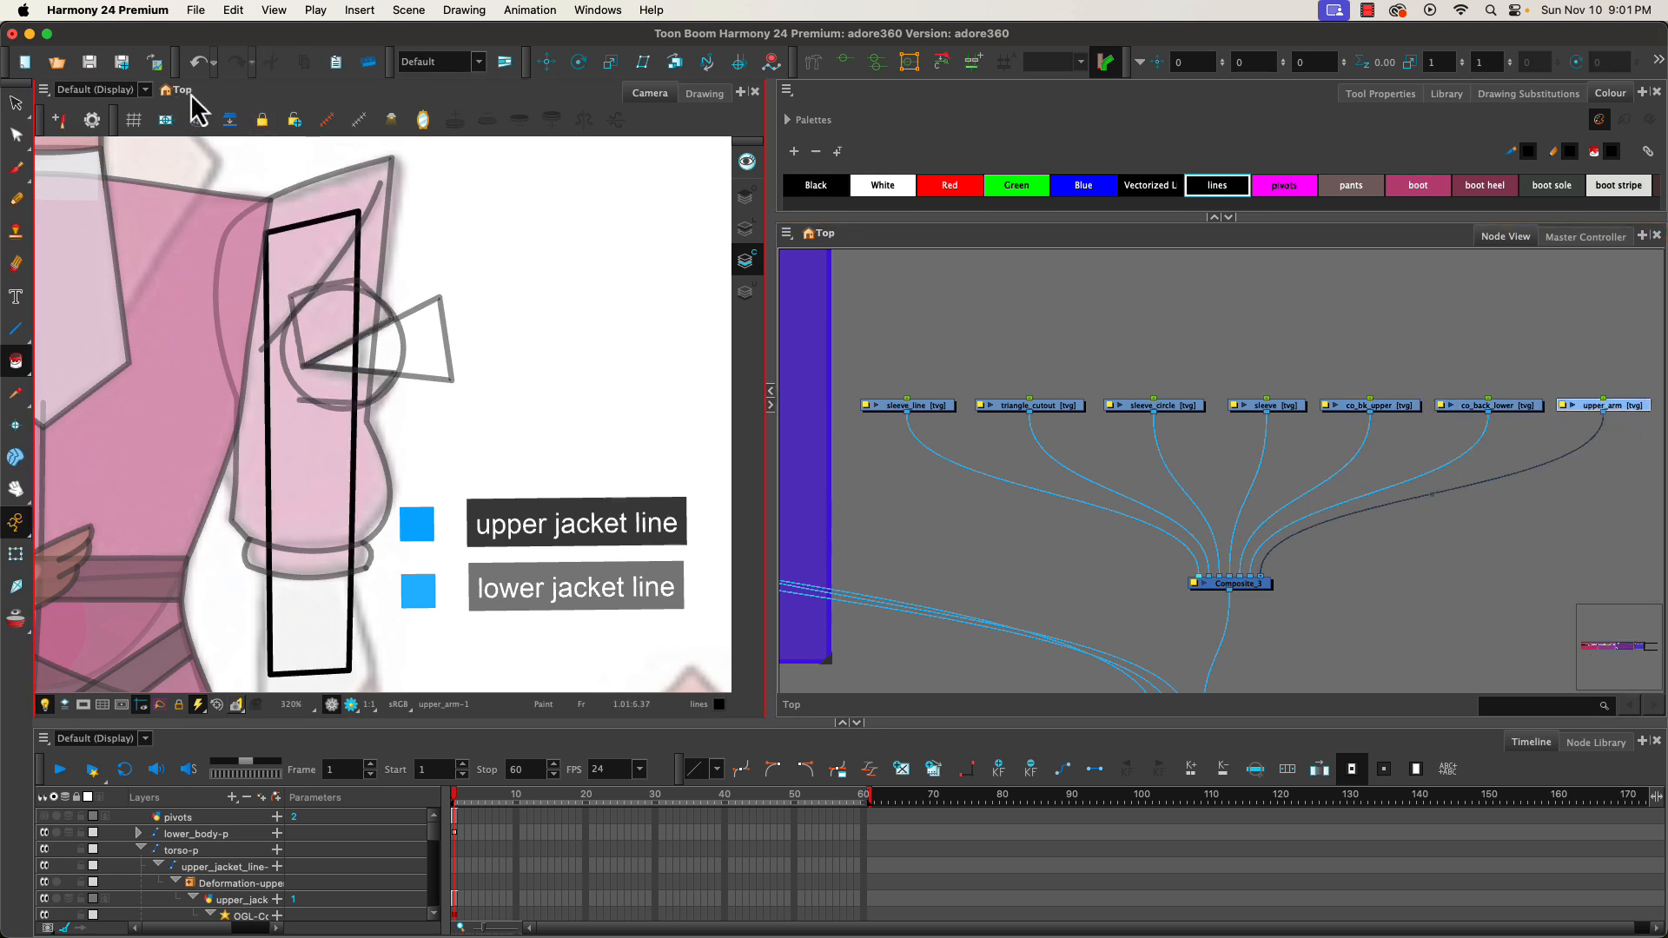
left_click(195, 124)
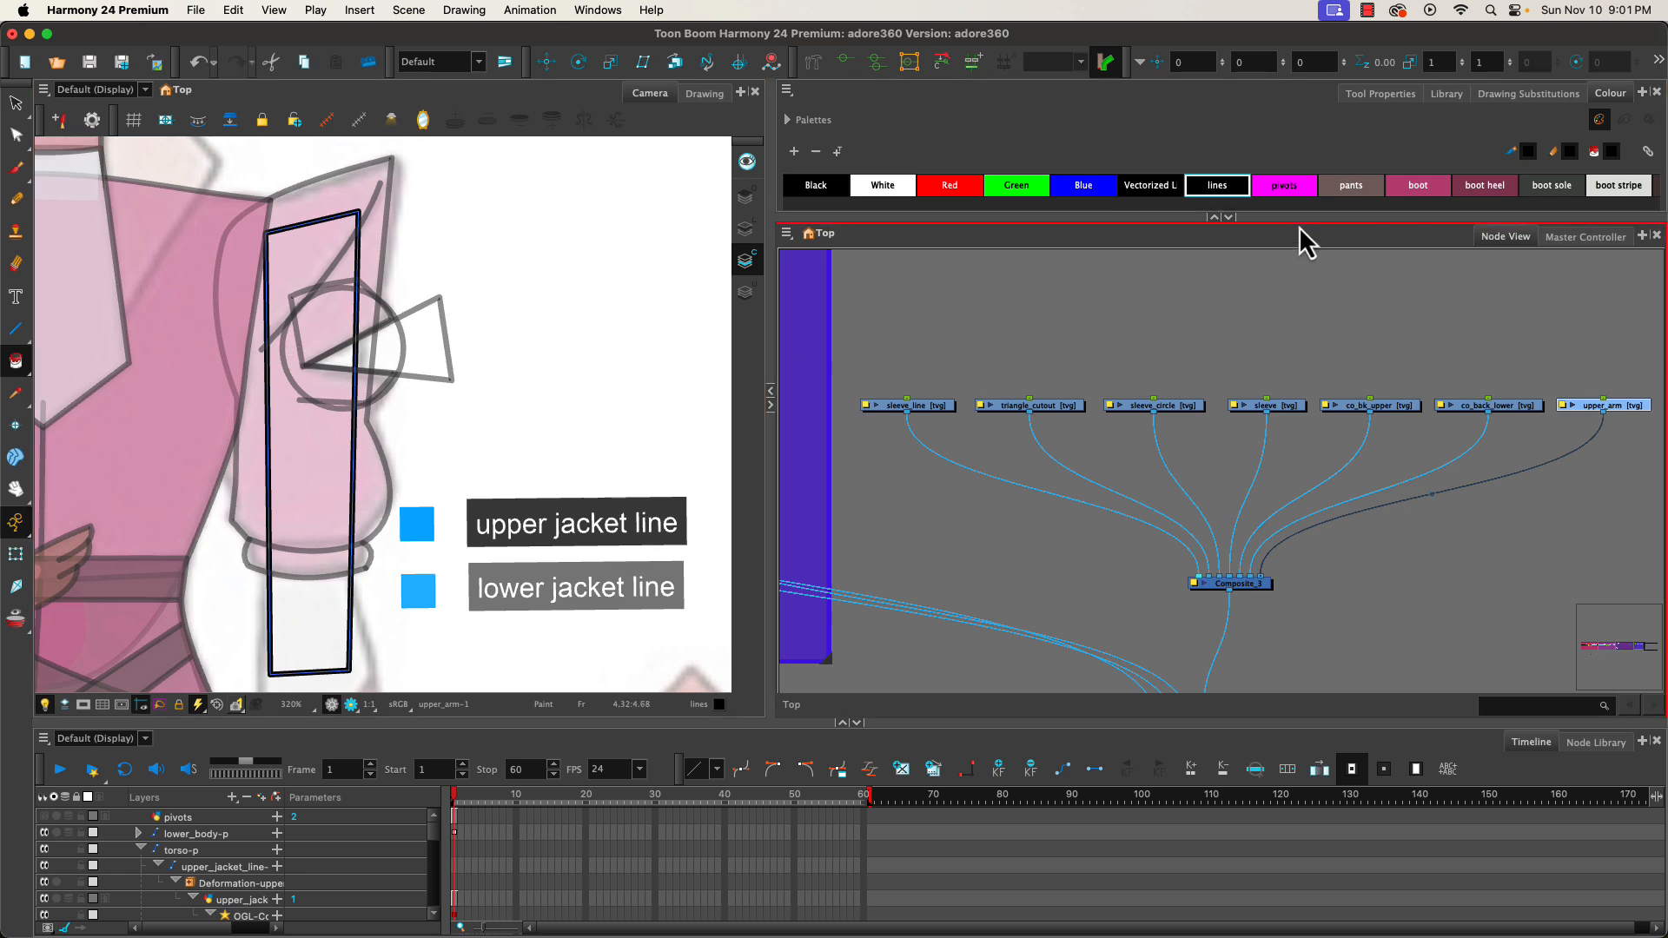
- Enlarge the Colour view to two rows of swatches and fill the upper_arm shape with the shirt colour
mouse_move(1141, 219)
left_mouse_down()
mouse_move(1139, 267)
mouse_move(1138, 245)
left_mouse_up()
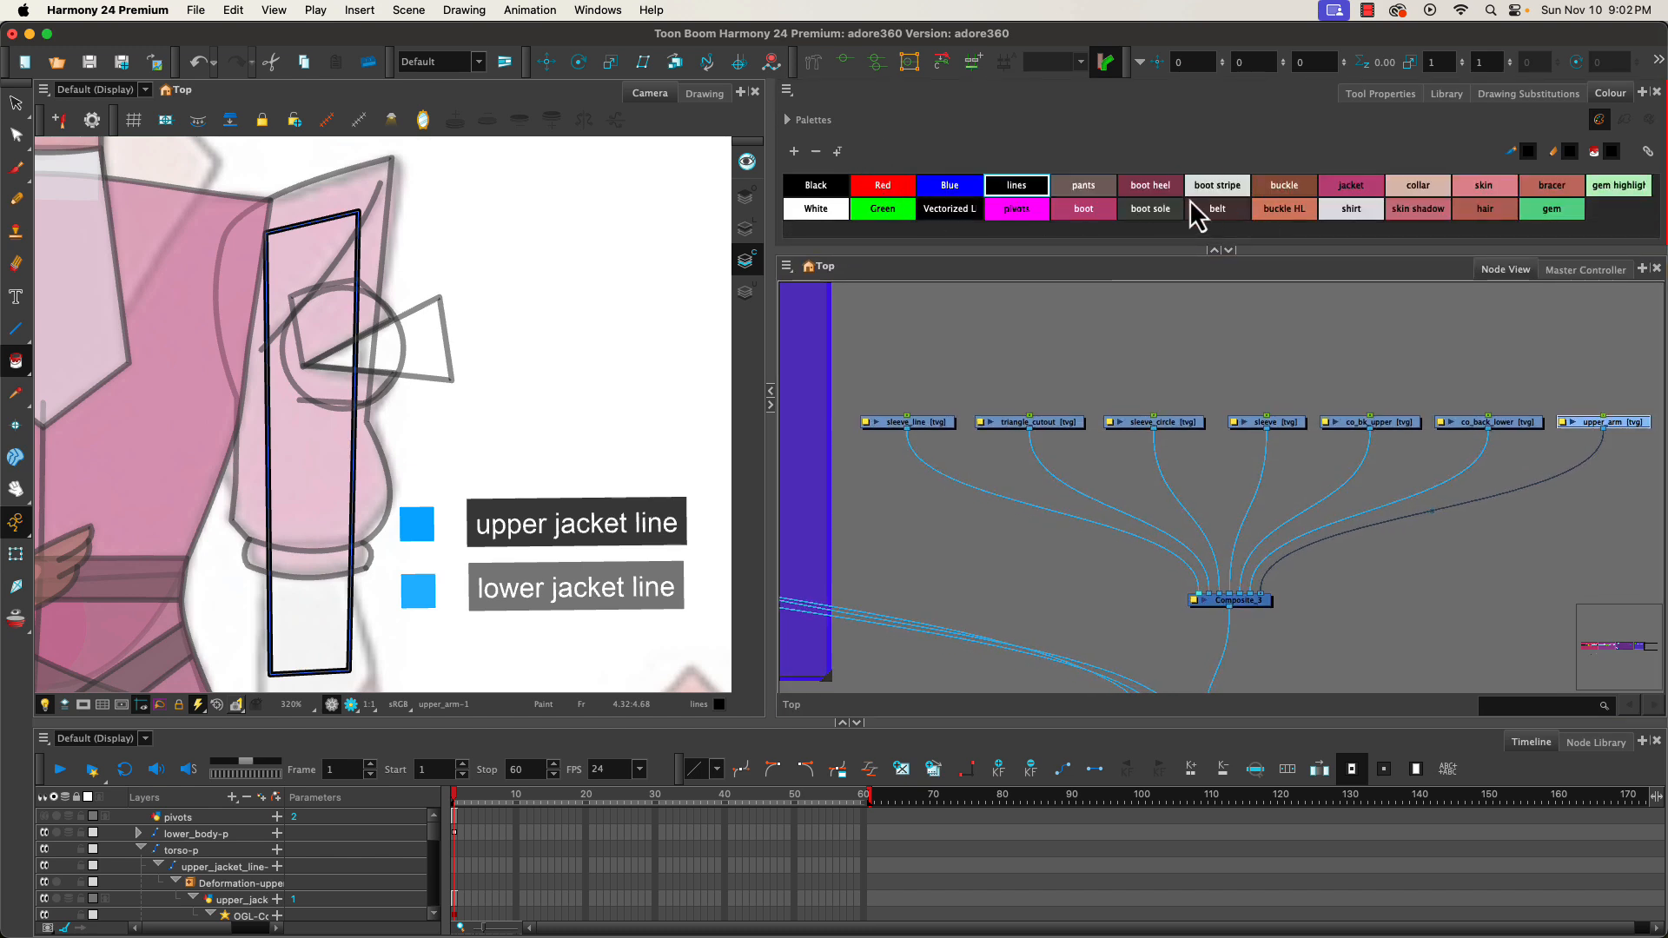
left_click(1352, 214)
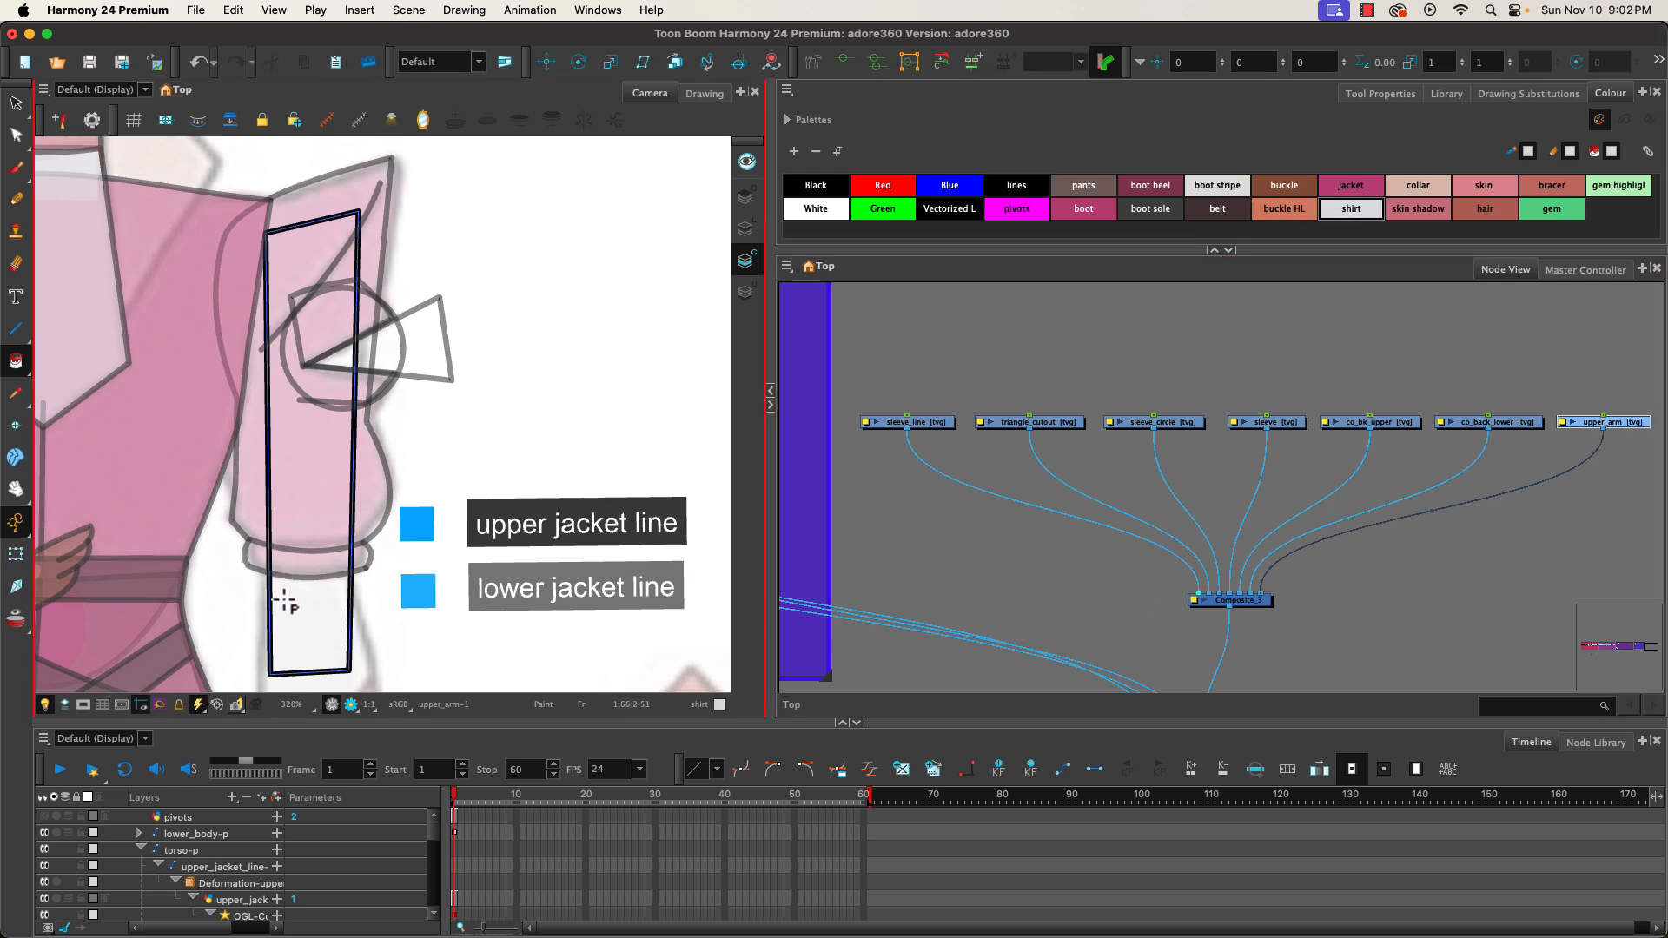
left_click(311, 635)
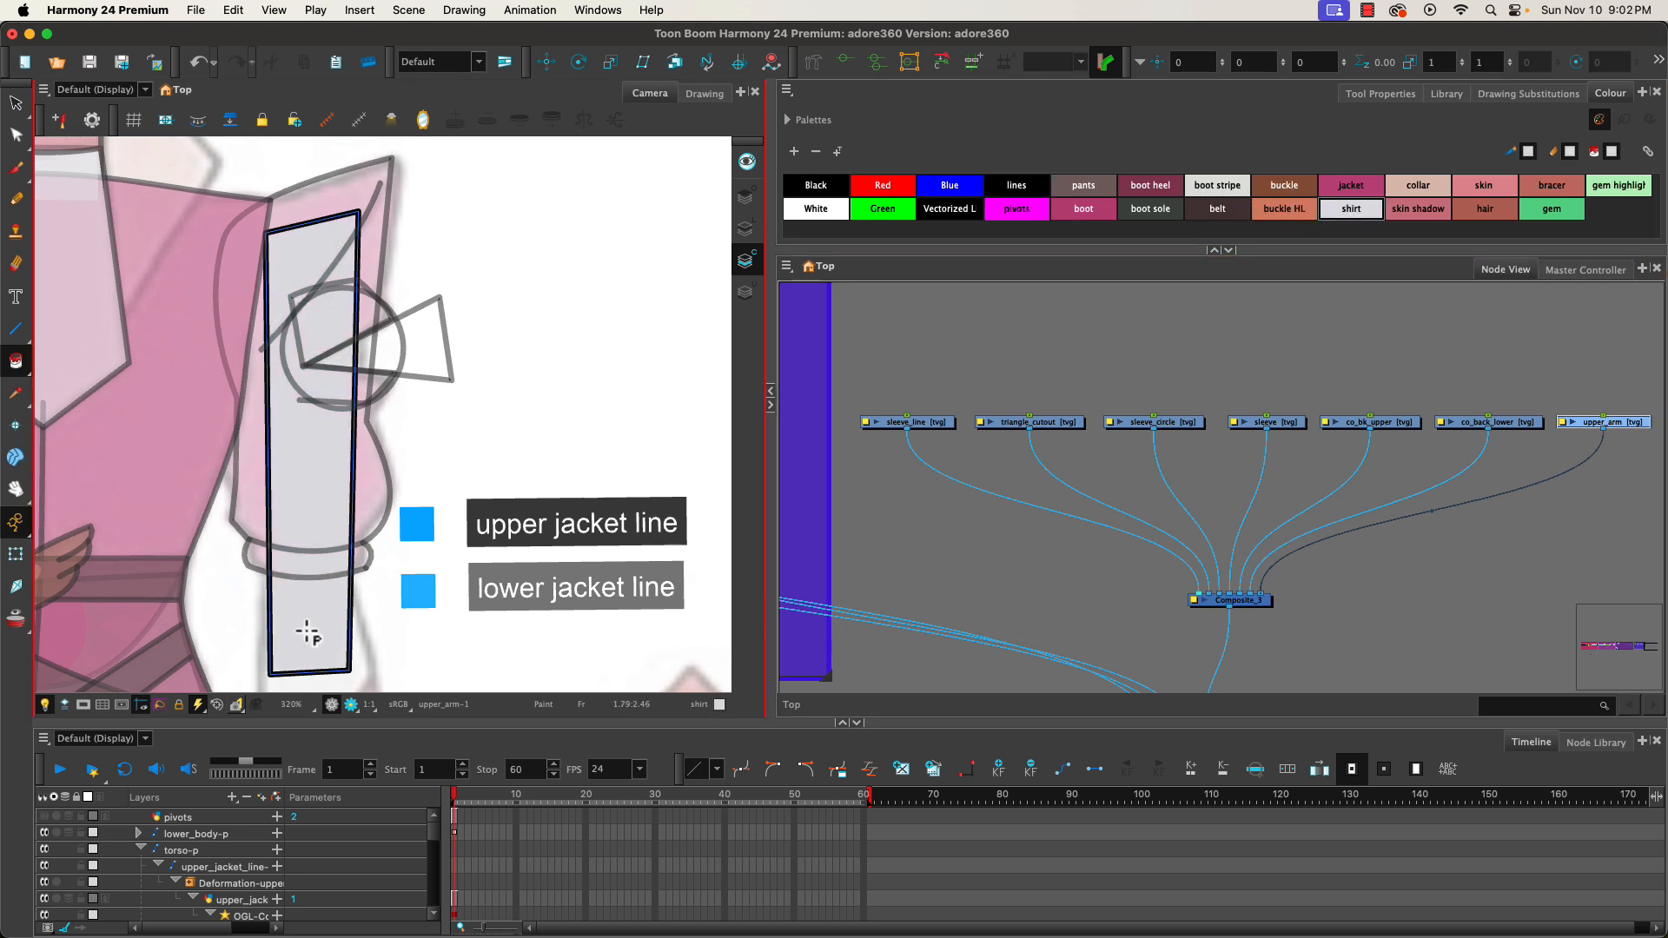
- Delete the colour art strokes of the co_back_lower drawing
left_click(1506, 429)
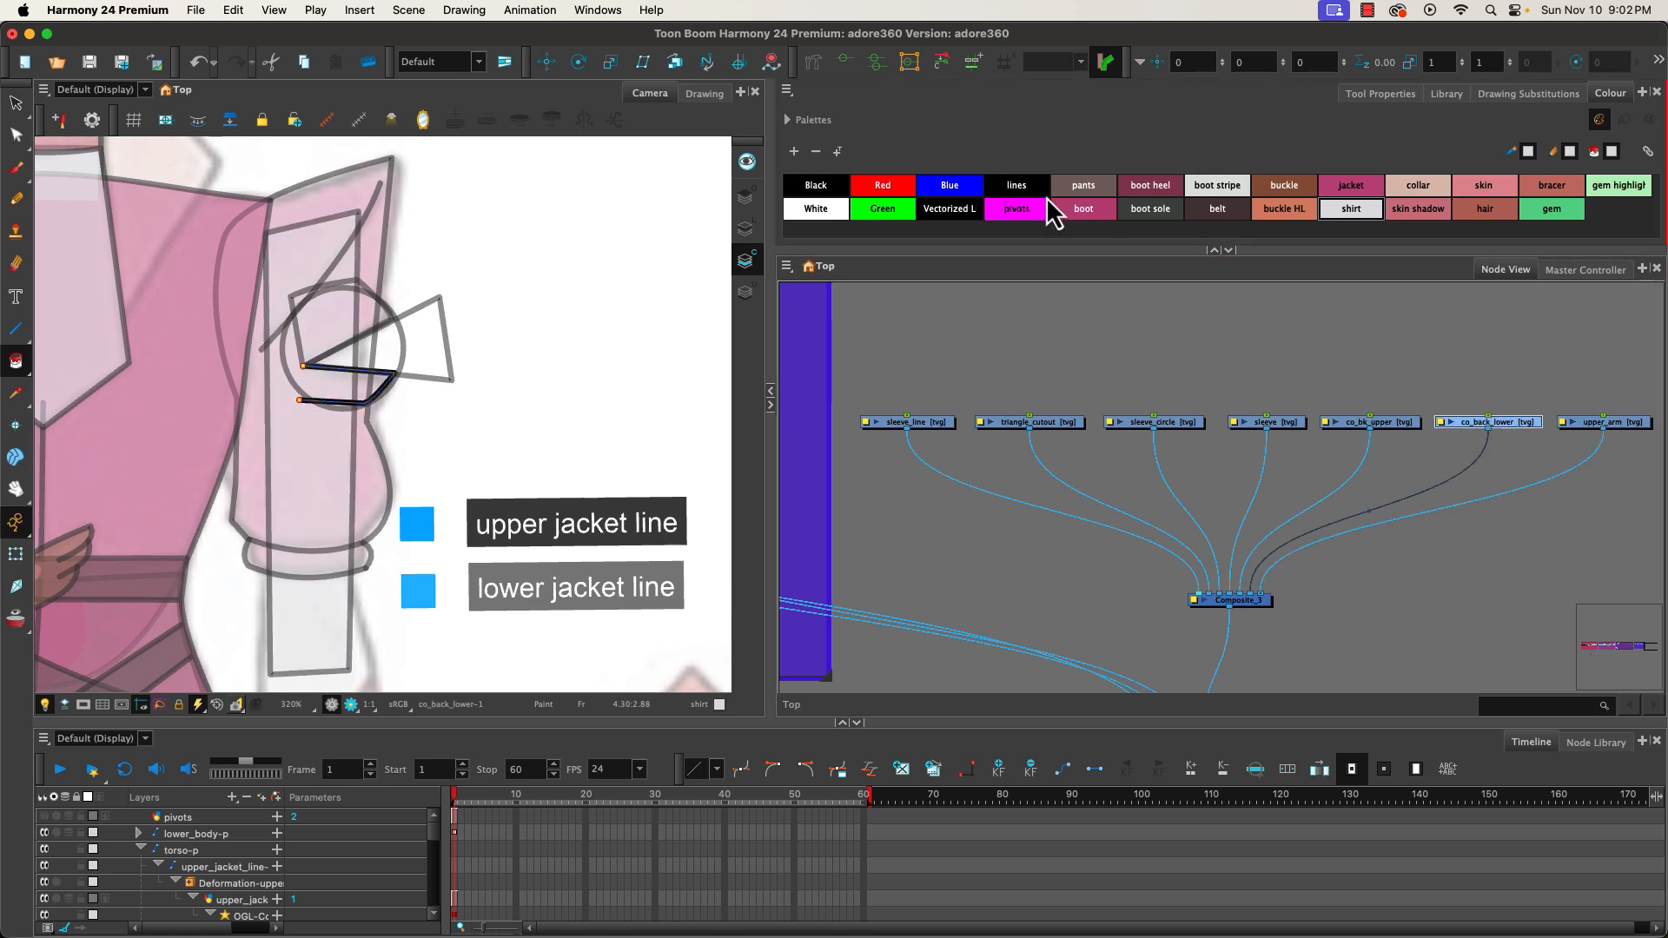
left_click(1352, 187)
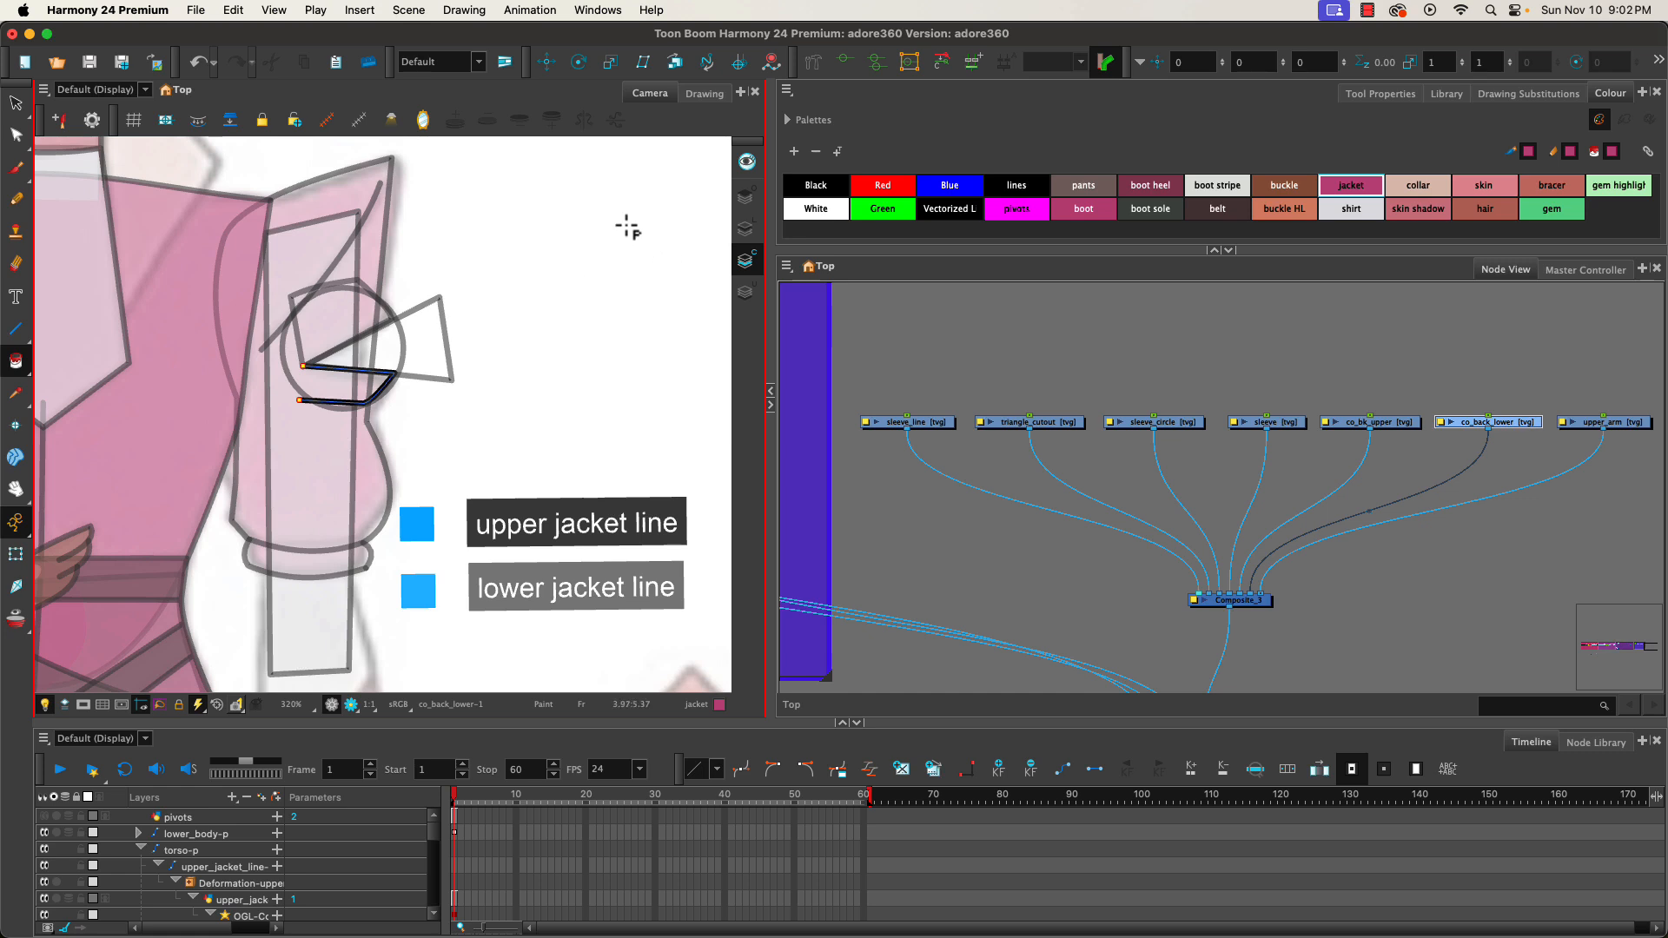
left_click(15, 102)
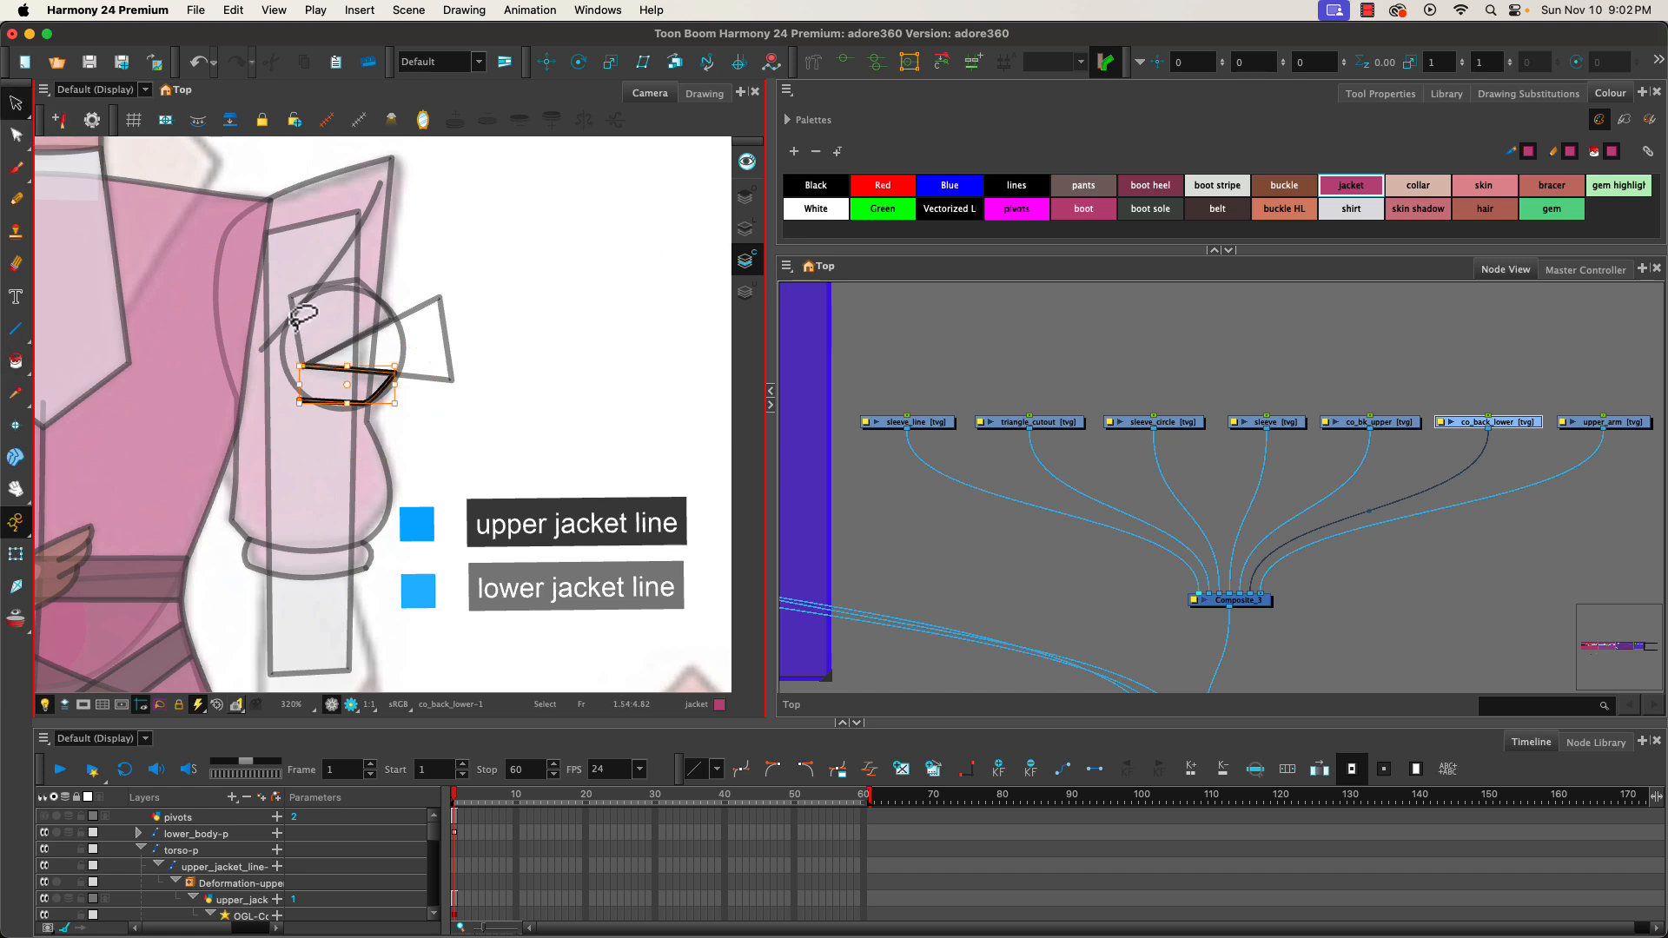
left_click(271, 349)
- Close the open end of the co_back_lower outline on the Line Art layer with a straight line in the lines colour
left_click(743, 231)
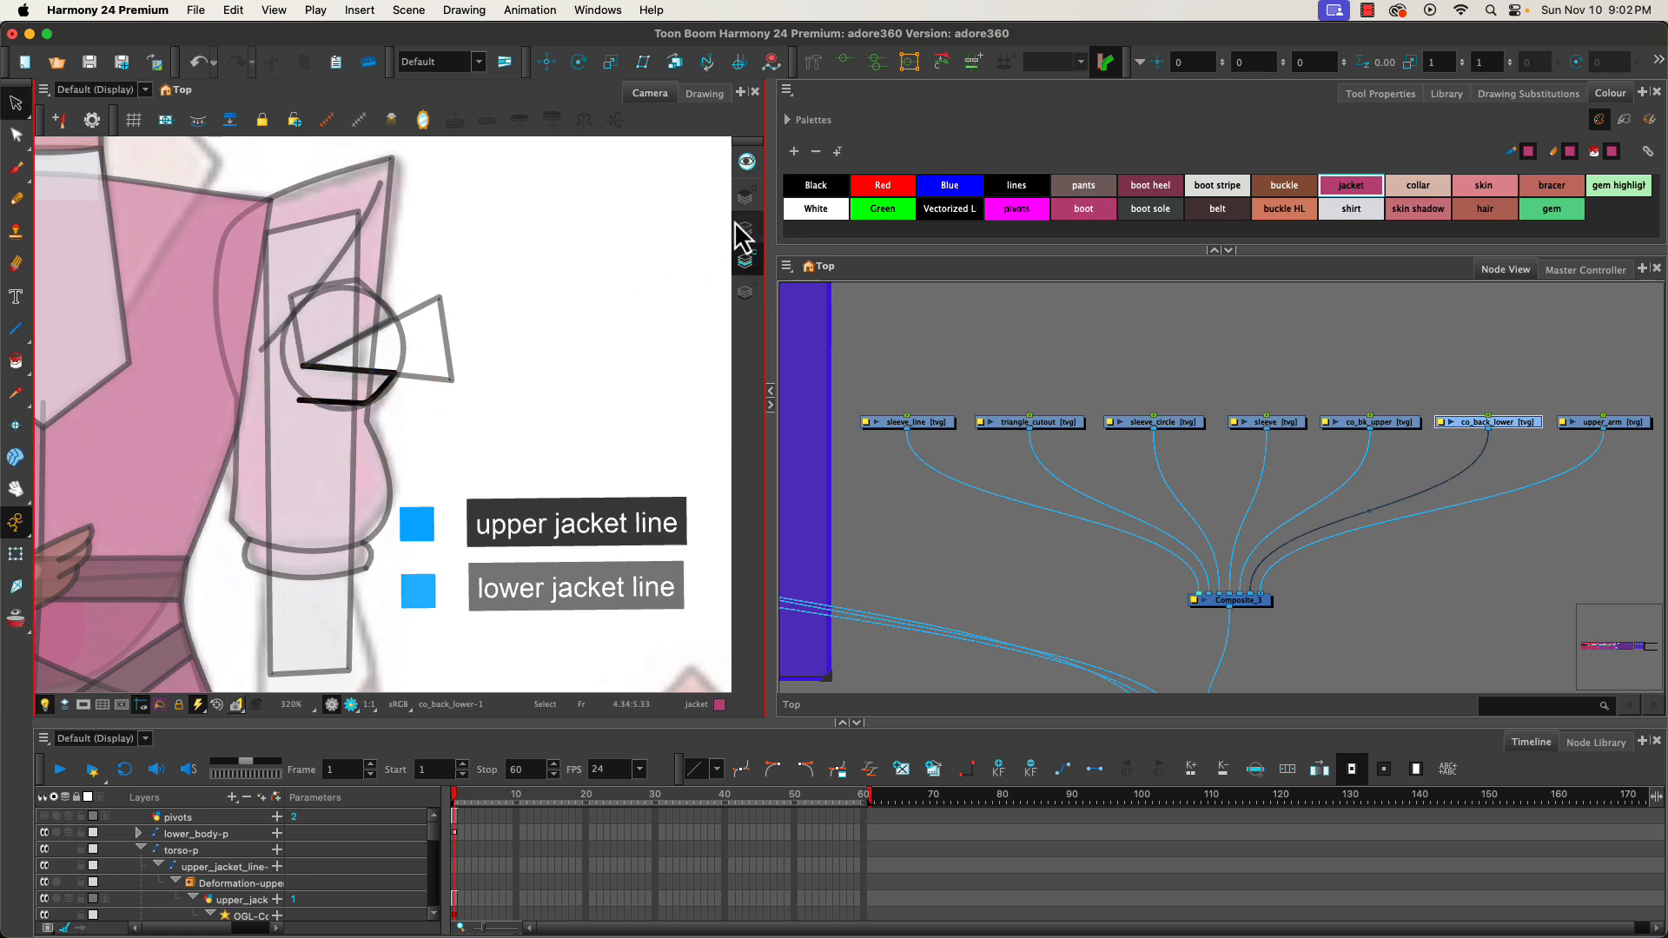
left_click(16, 328)
left_click(1015, 186)
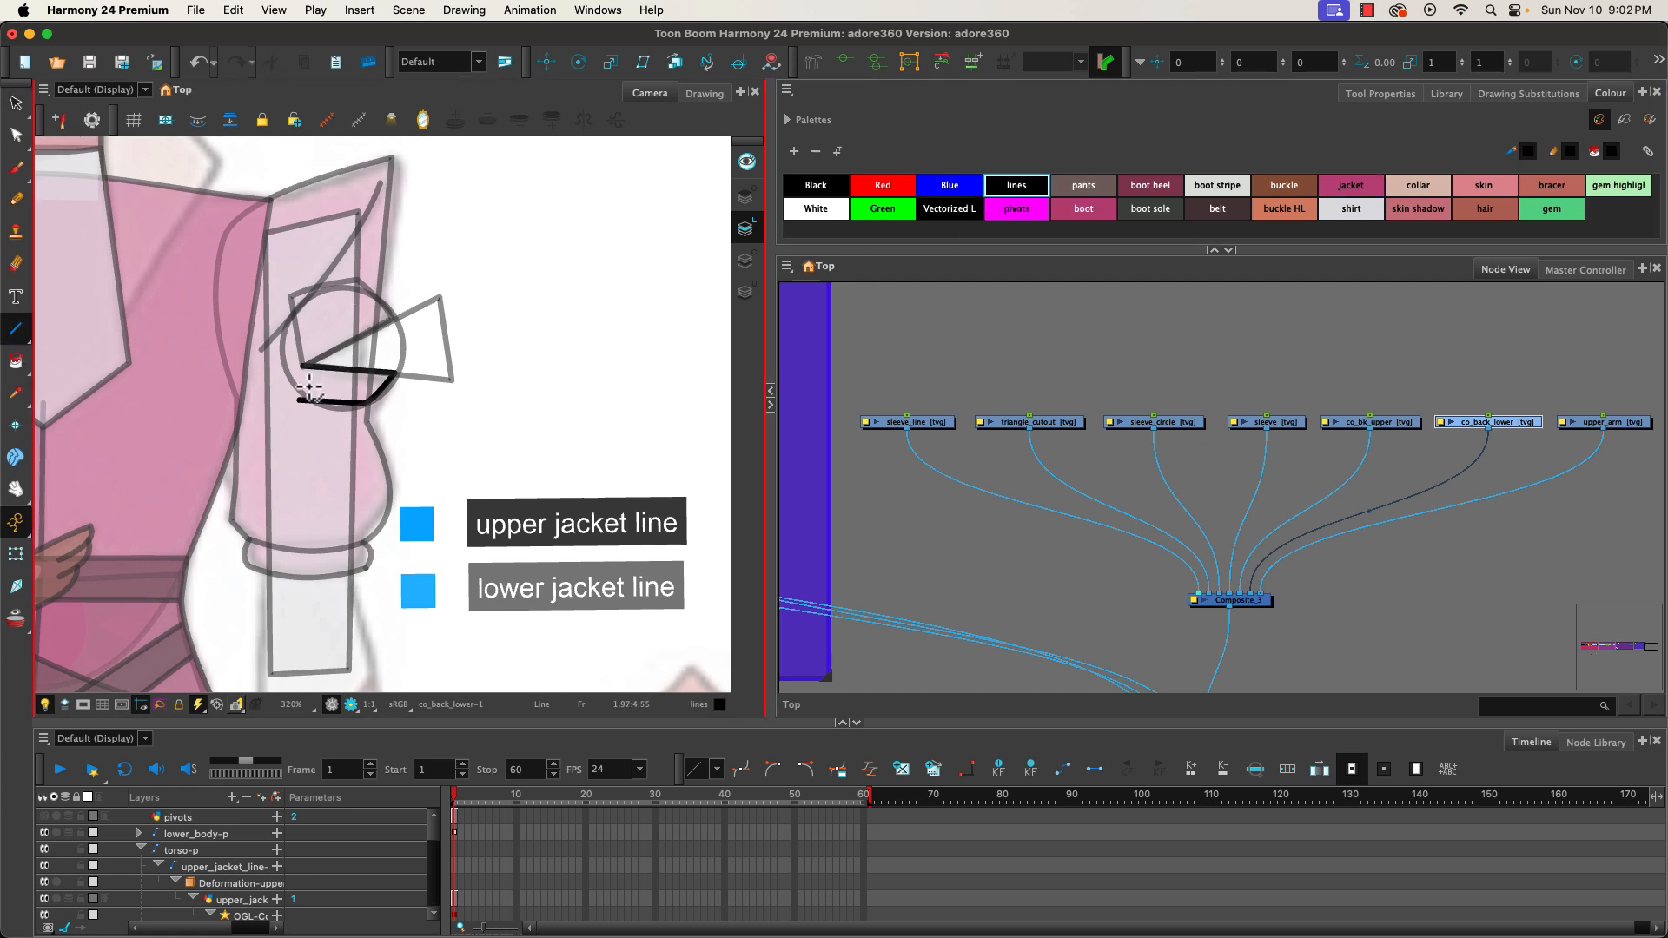
left_click_drag(305, 368, 299, 403)
- Generate colour art from the closed co_back_lower outline and fill it with the jacket colour on the Colour Art layer
left_click(15, 361)
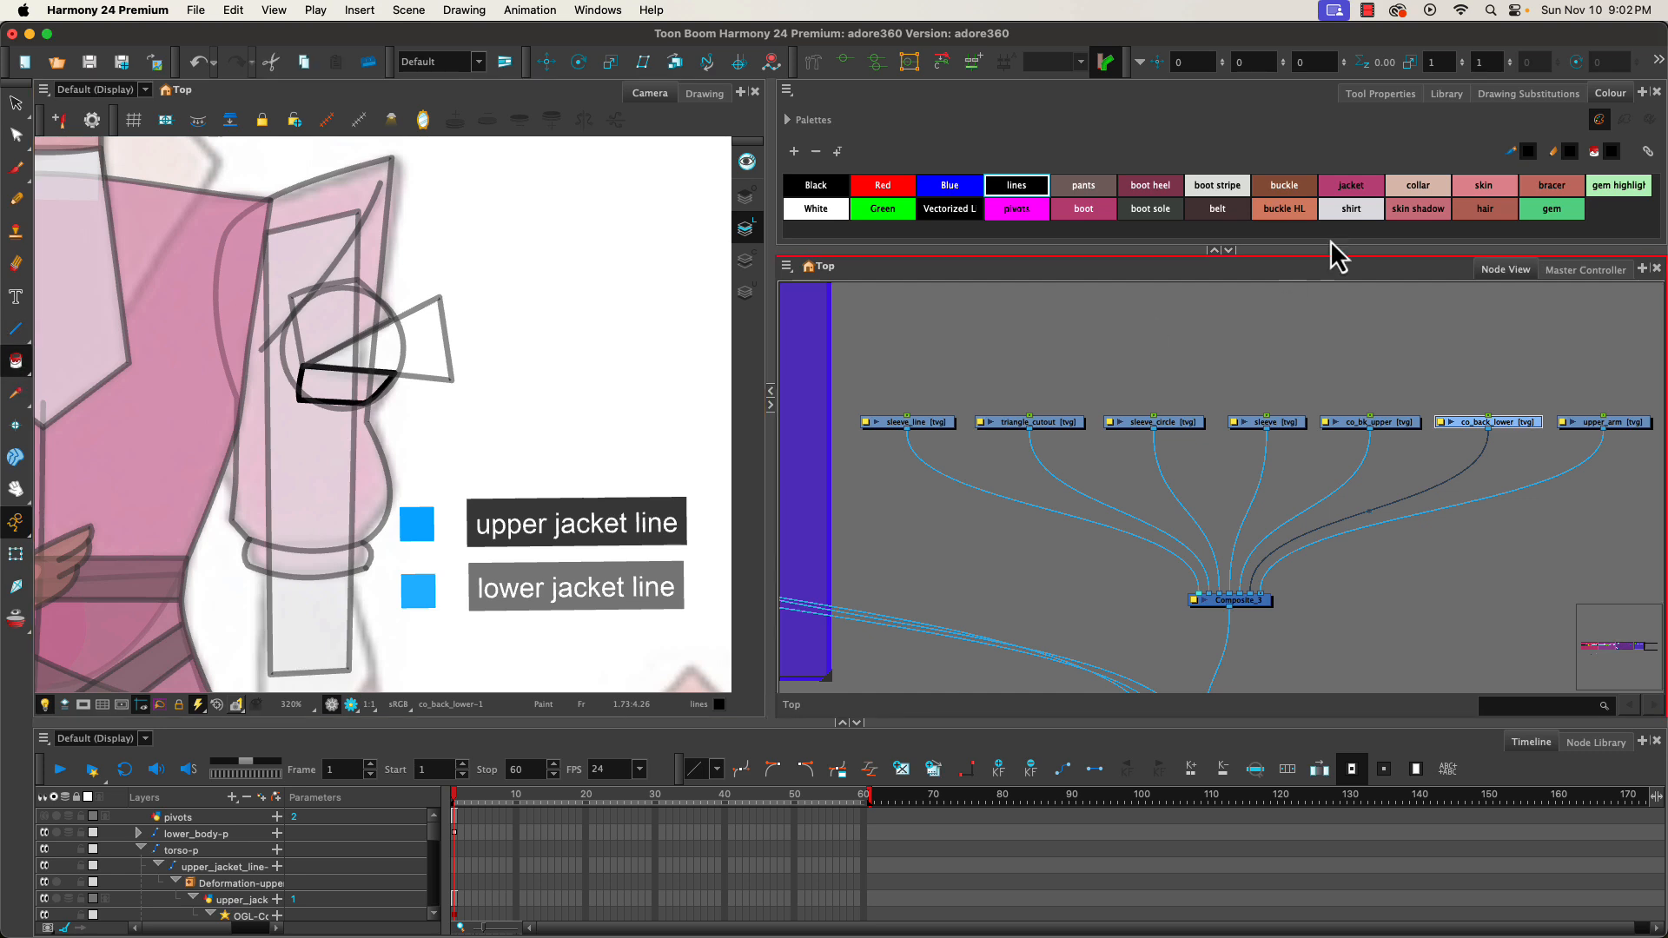
left_click(1341, 185)
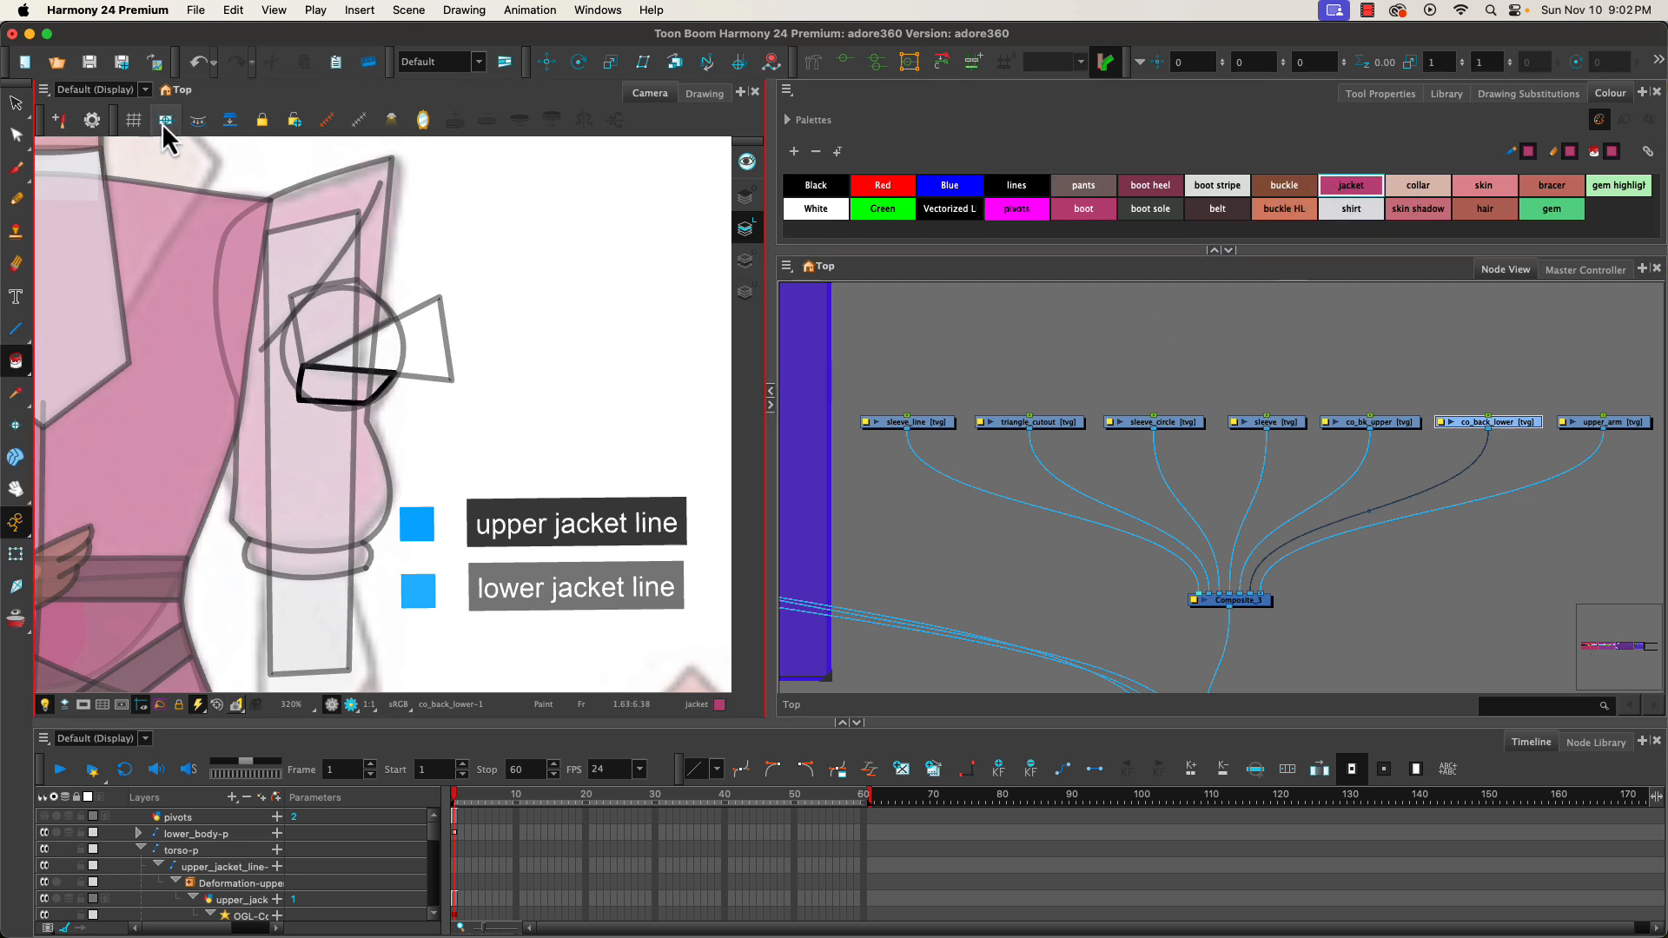
left_click(745, 259)
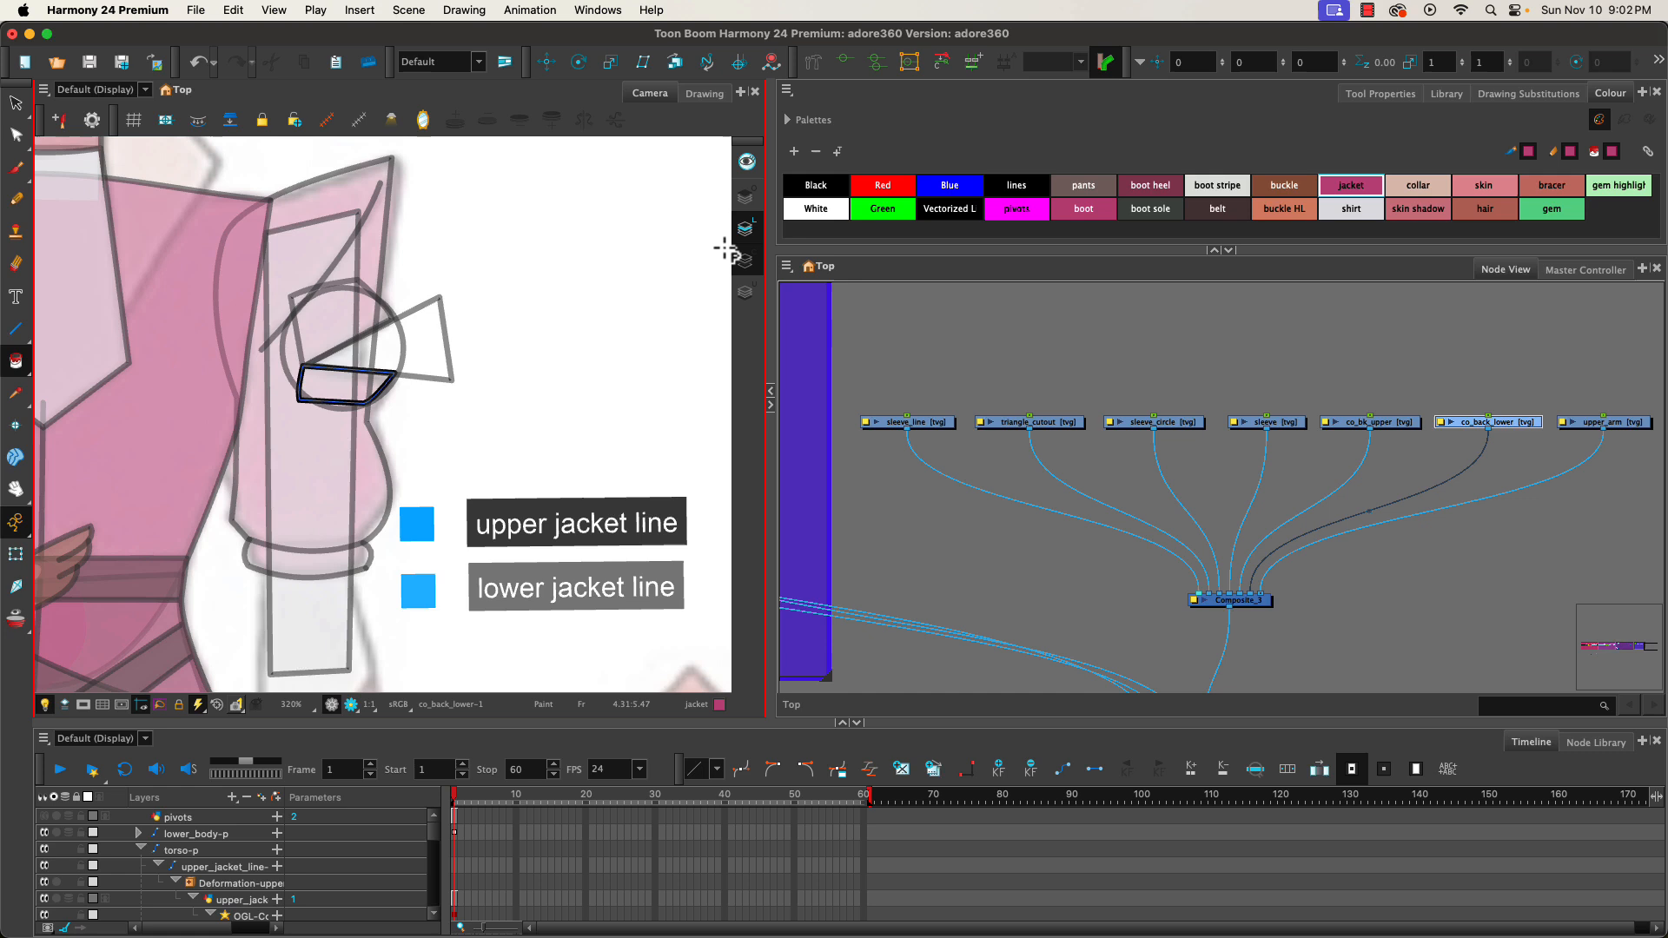
left_click(330, 382)
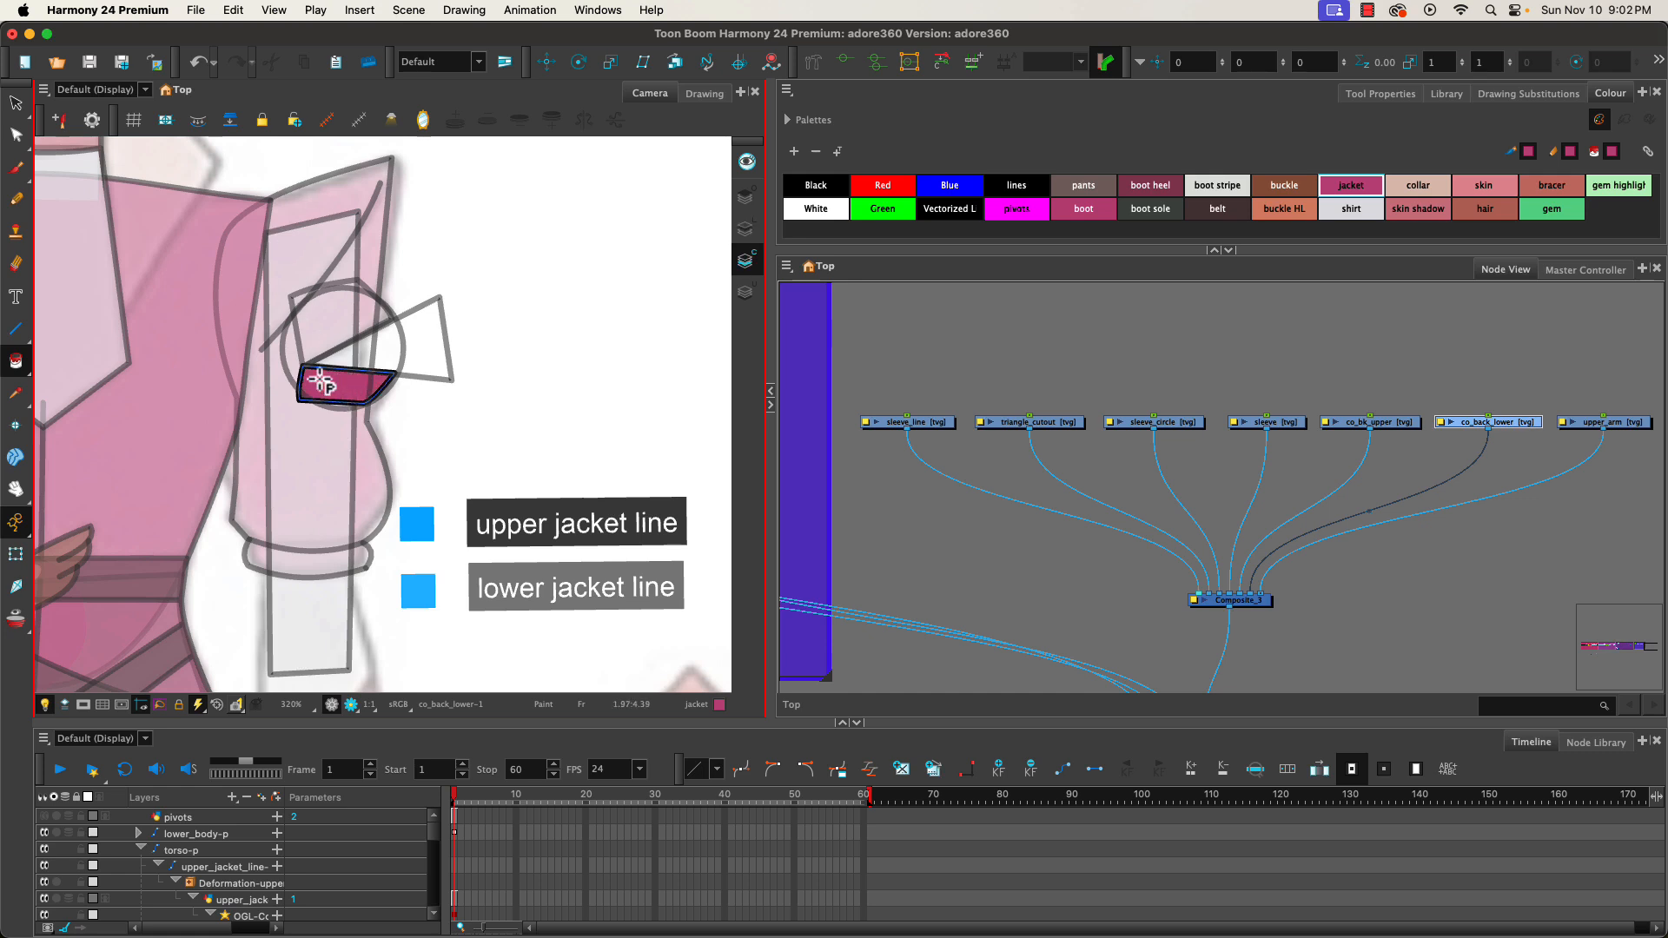
- Fill the co_bk_upper shape, the sleeve with its cuff, and the sleeve_circle with the jacket colour
left_click(1377, 422)
left_click(336, 321)
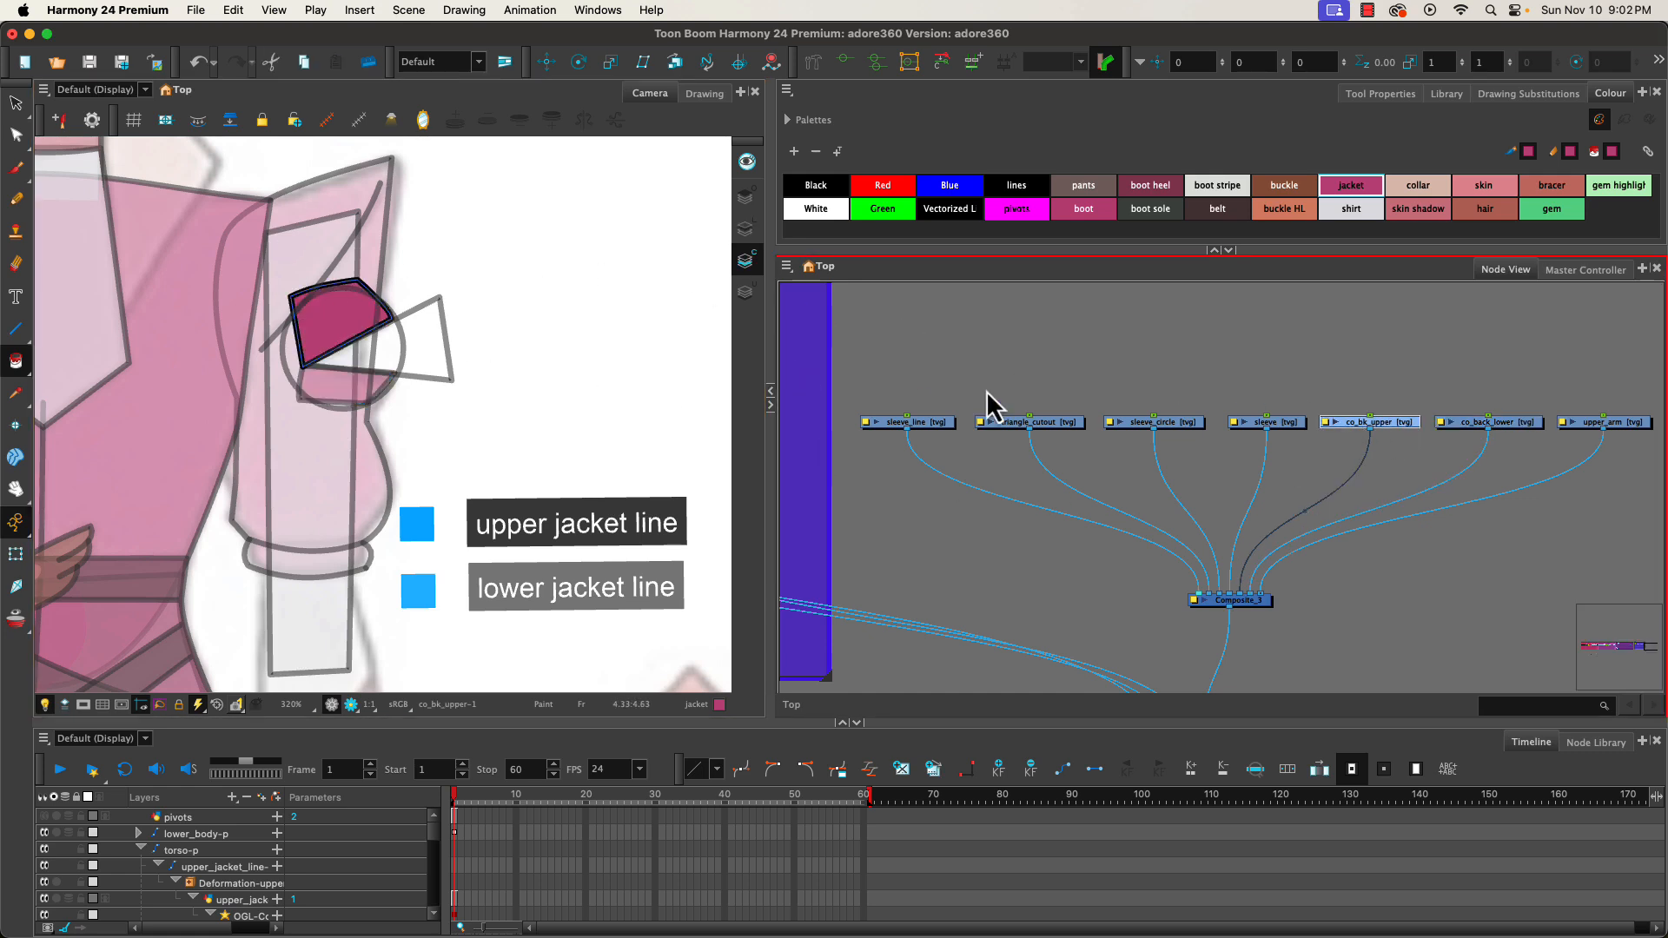
left_click(1273, 424)
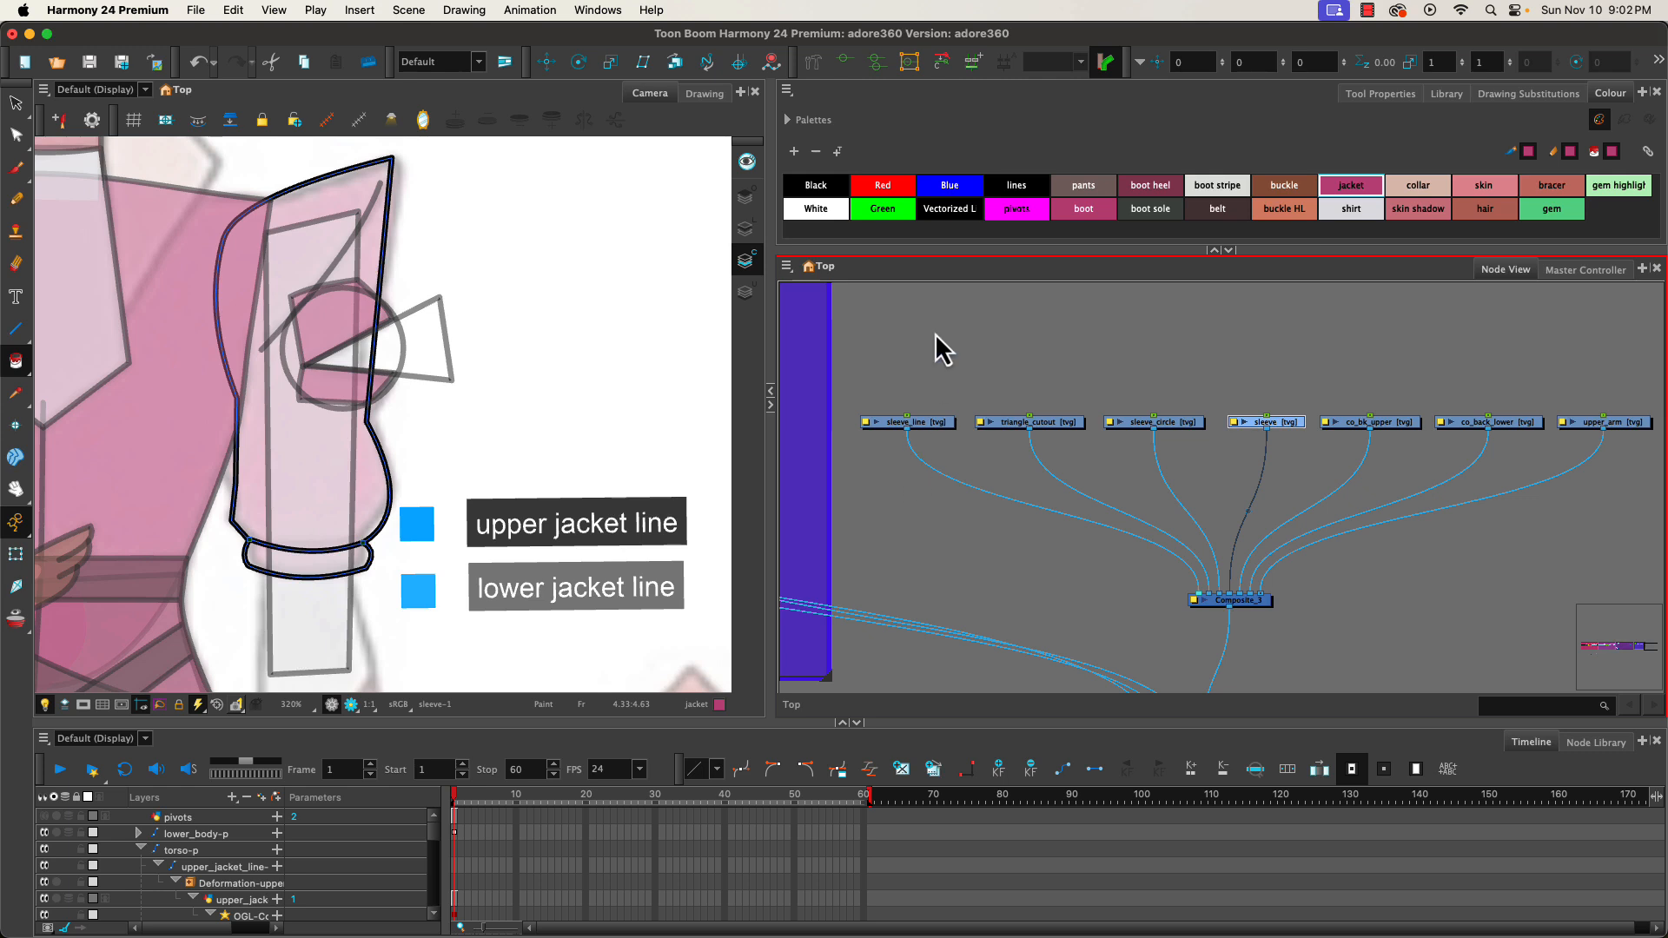
left_click(293, 516)
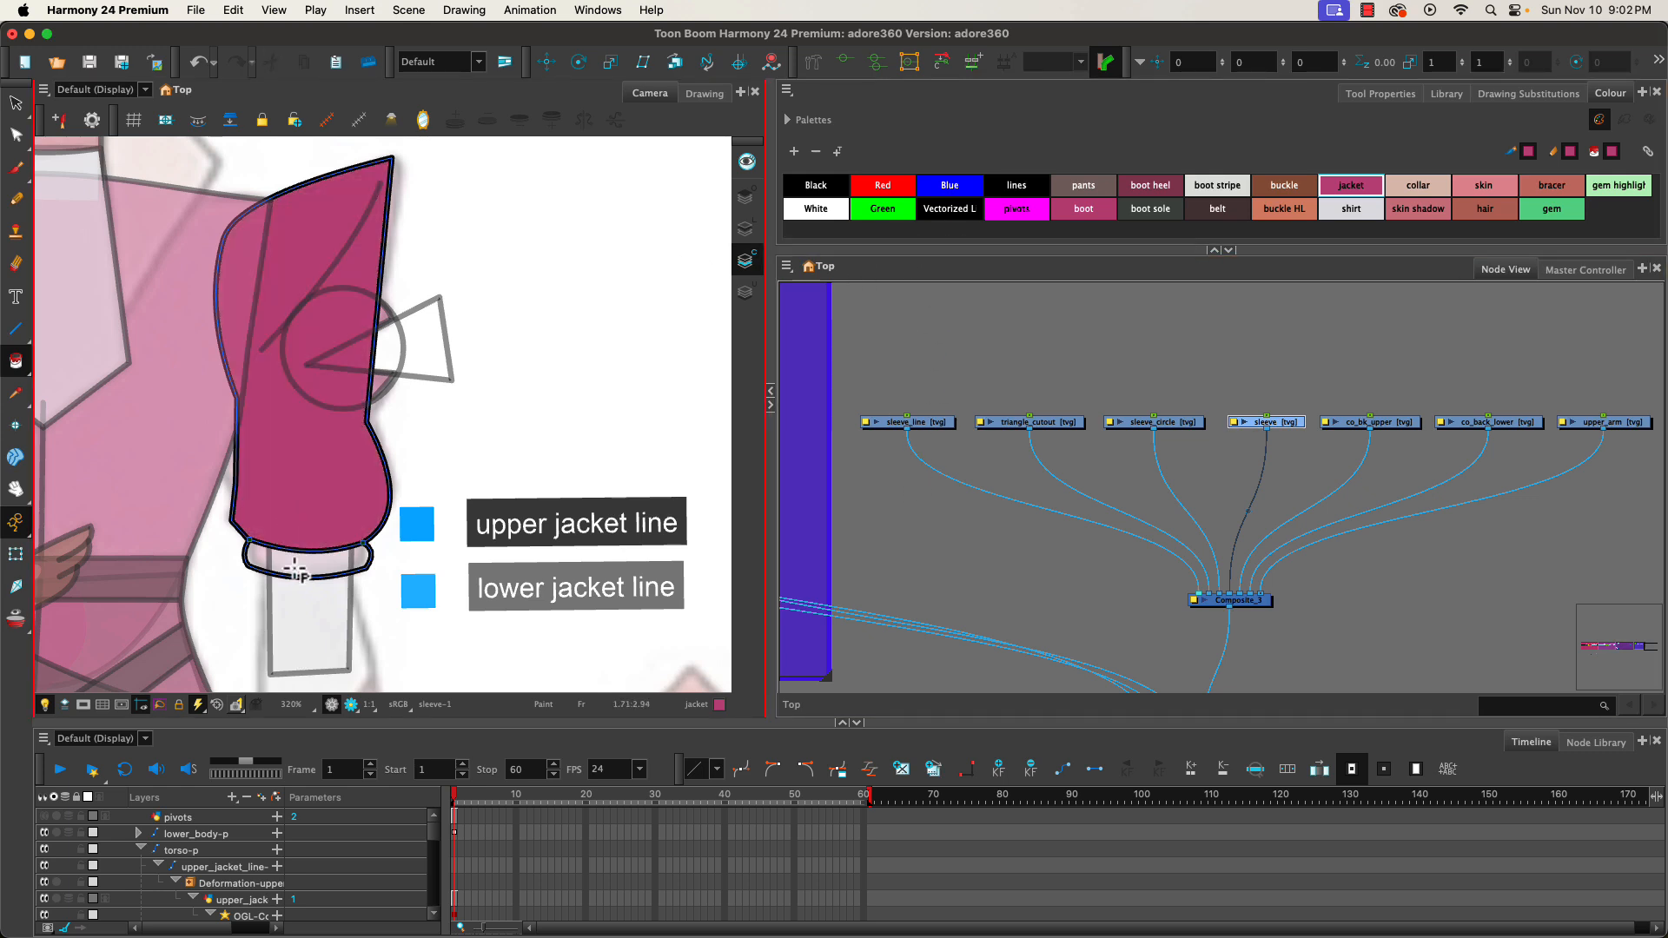
left_click(296, 569)
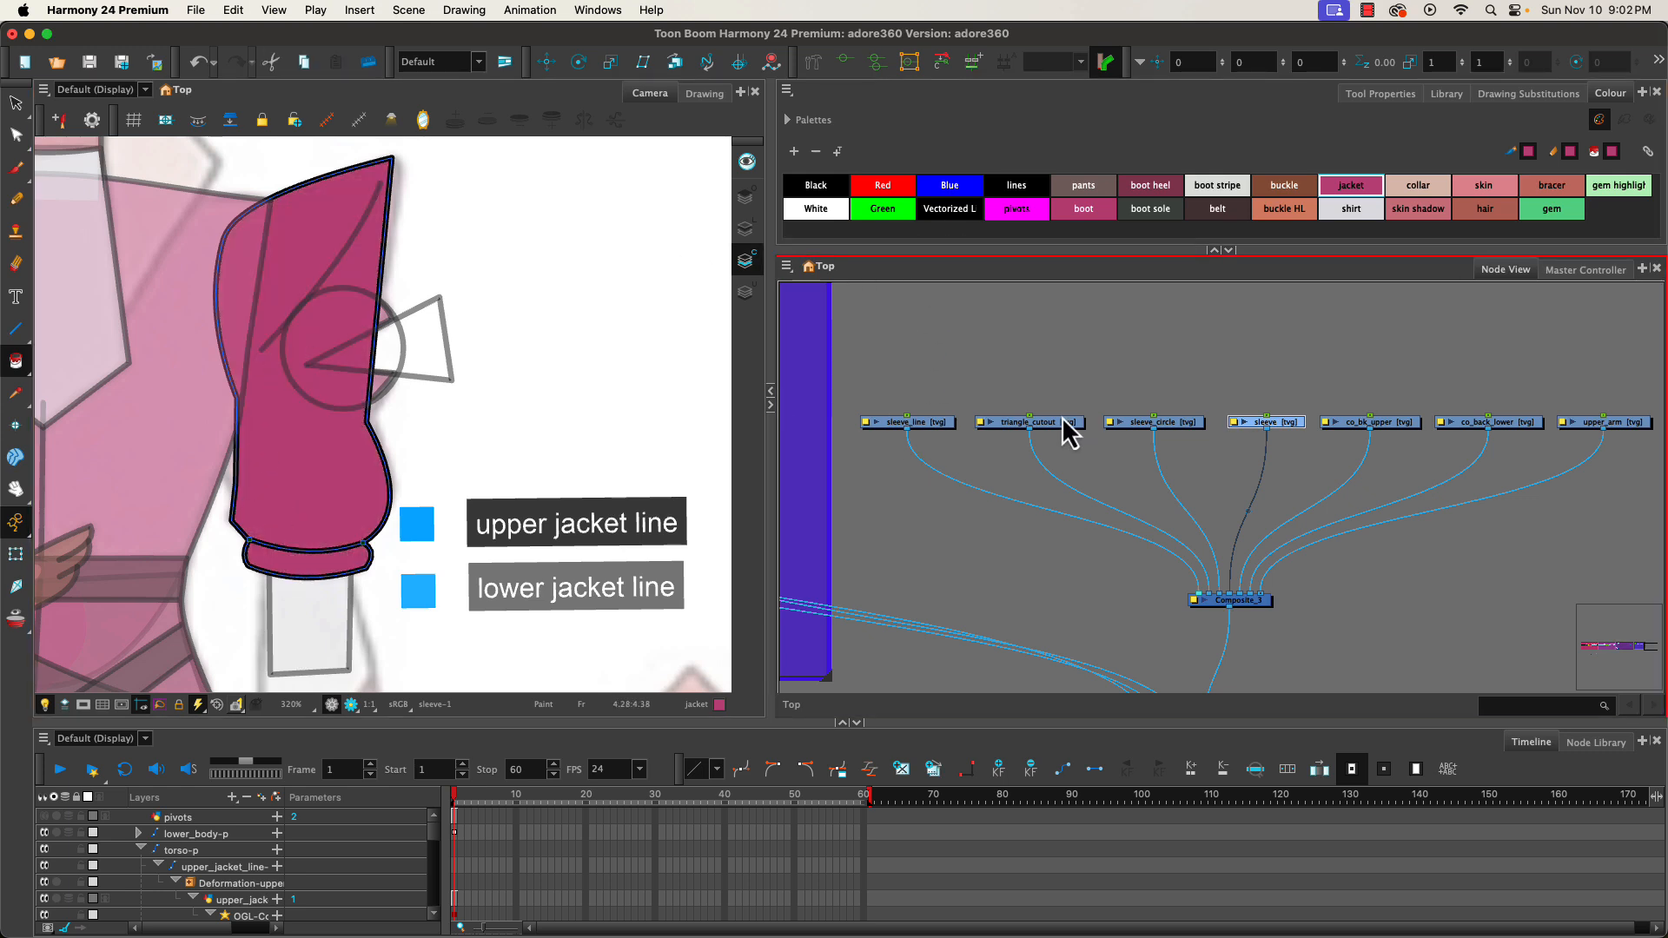
left_click(1132, 423)
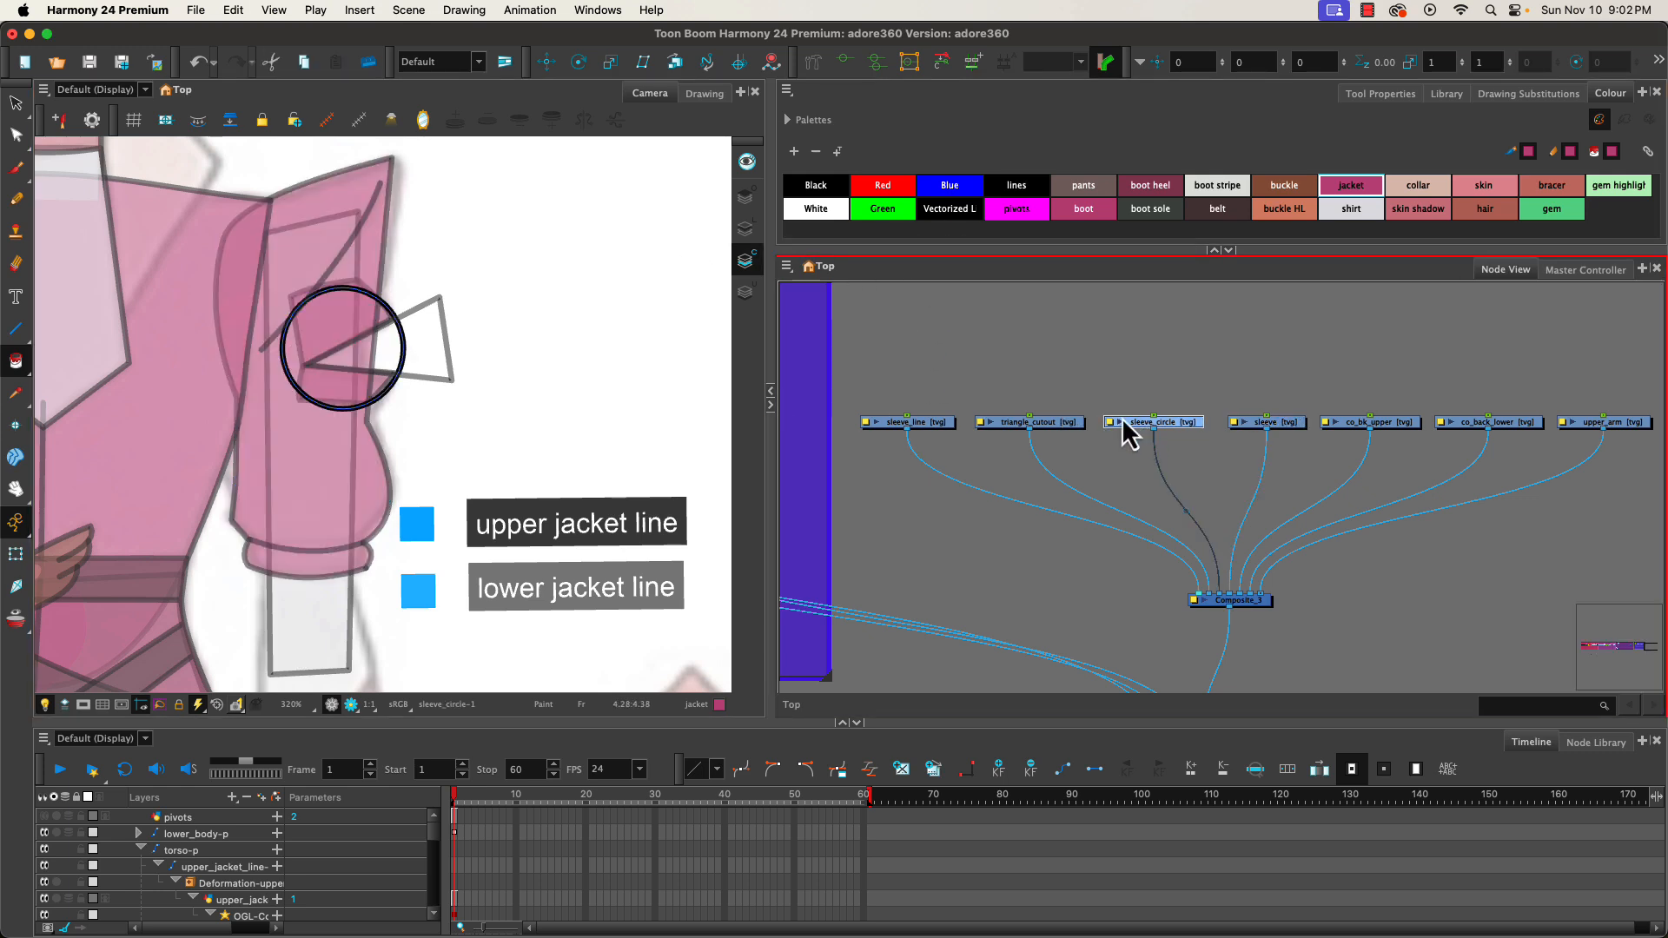
left_click(348, 314)
- Fill the triangle_cutout shape with Green
left_click(1051, 423)
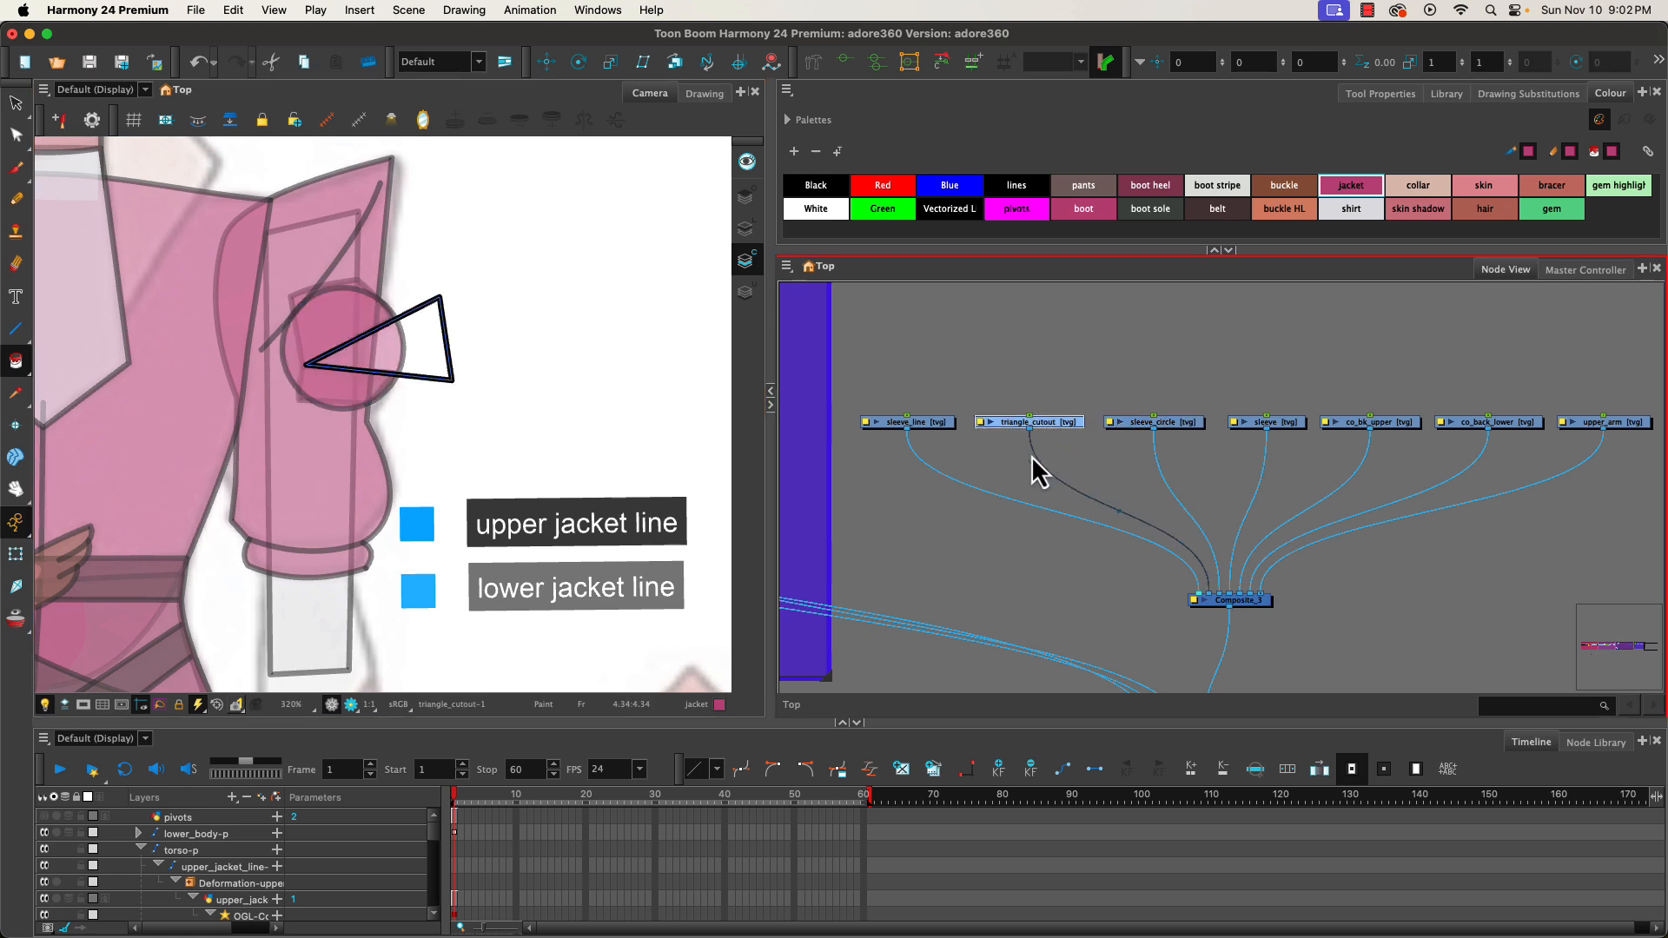
left_click(883, 210)
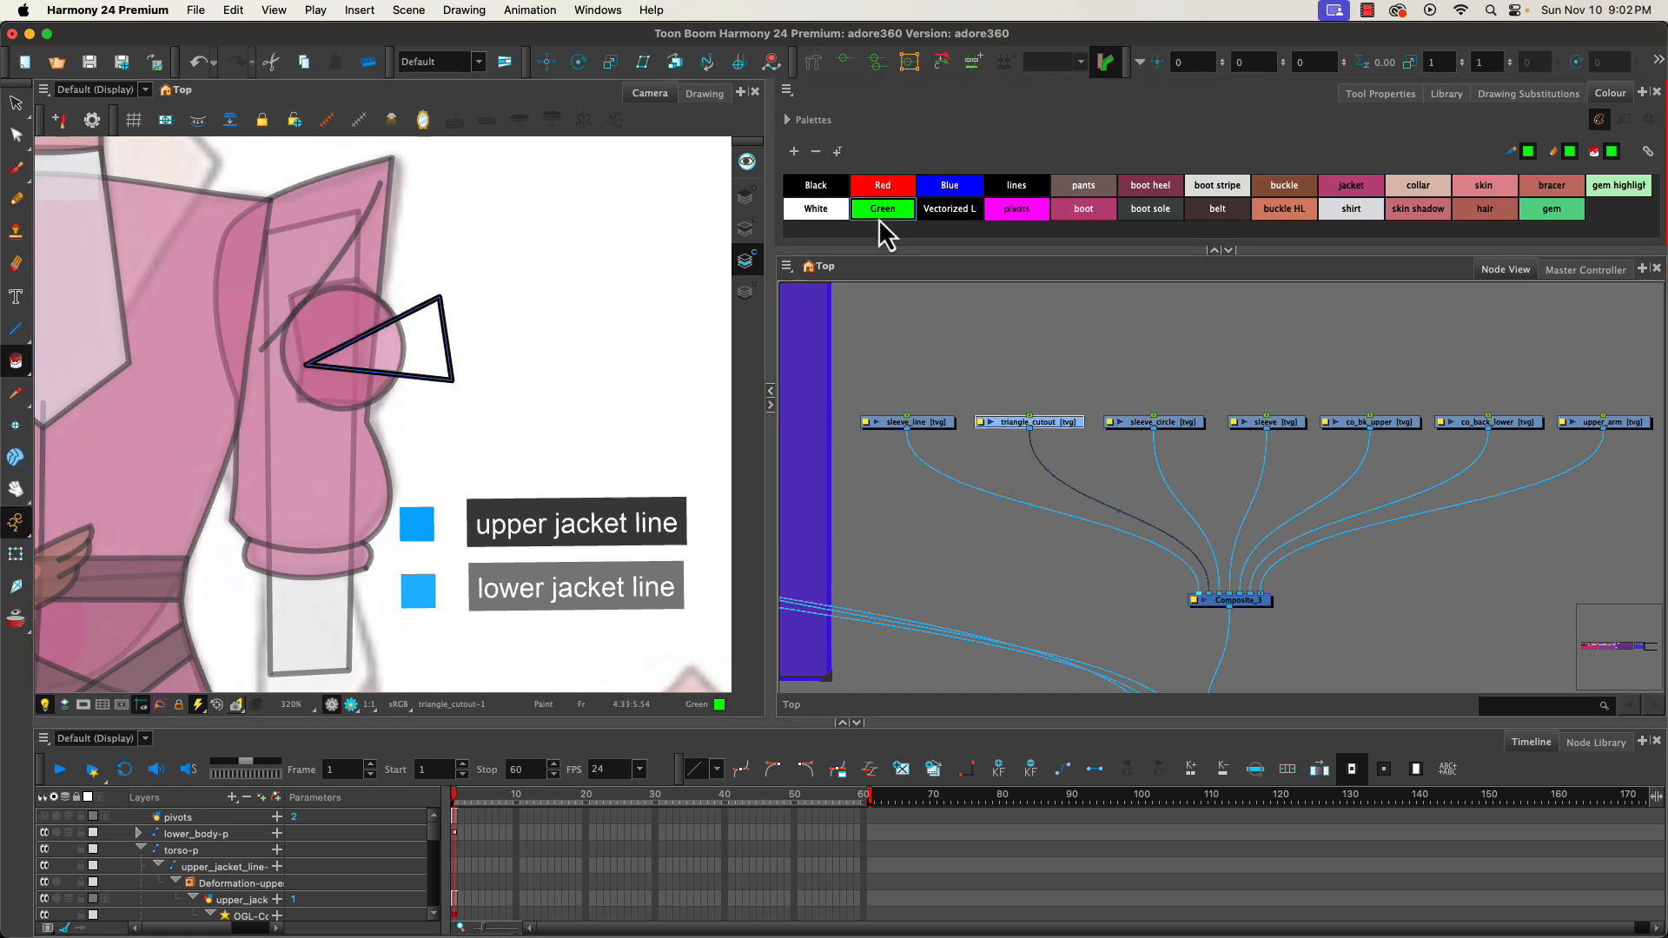
left_click(412, 335)
left_click(921, 423)
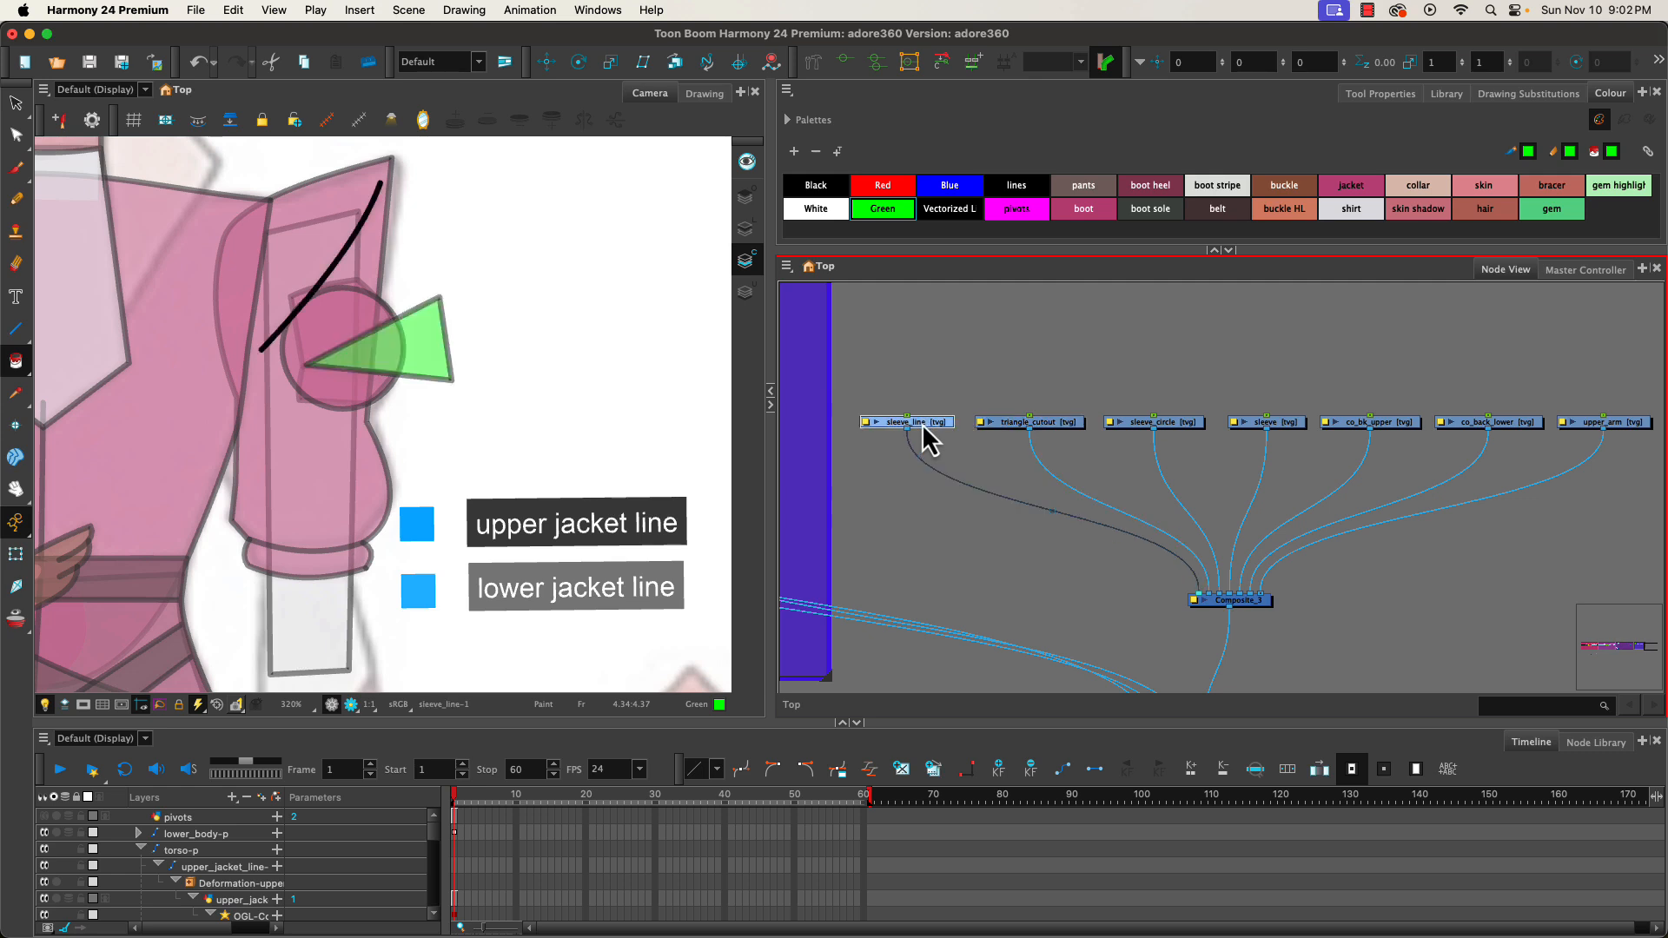
left_click(977, 362)
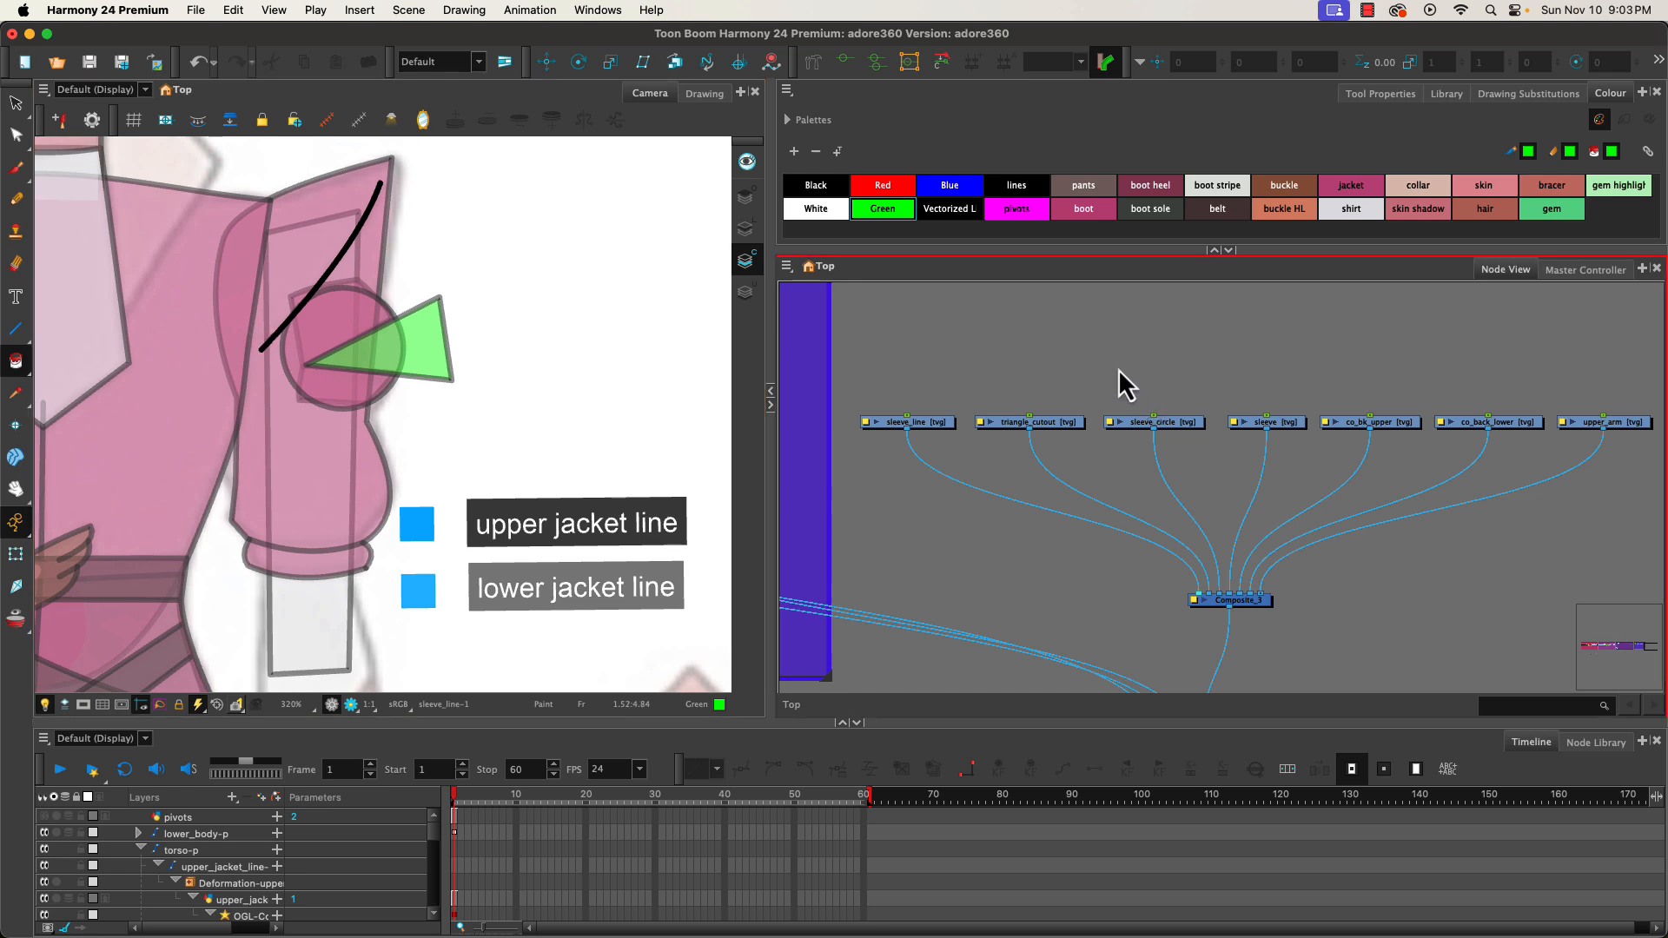
- Add the art layers.tpl template from the Library to the node graph, above the sleeve drawing nodes, and select its OL node
left_click(1448, 99)
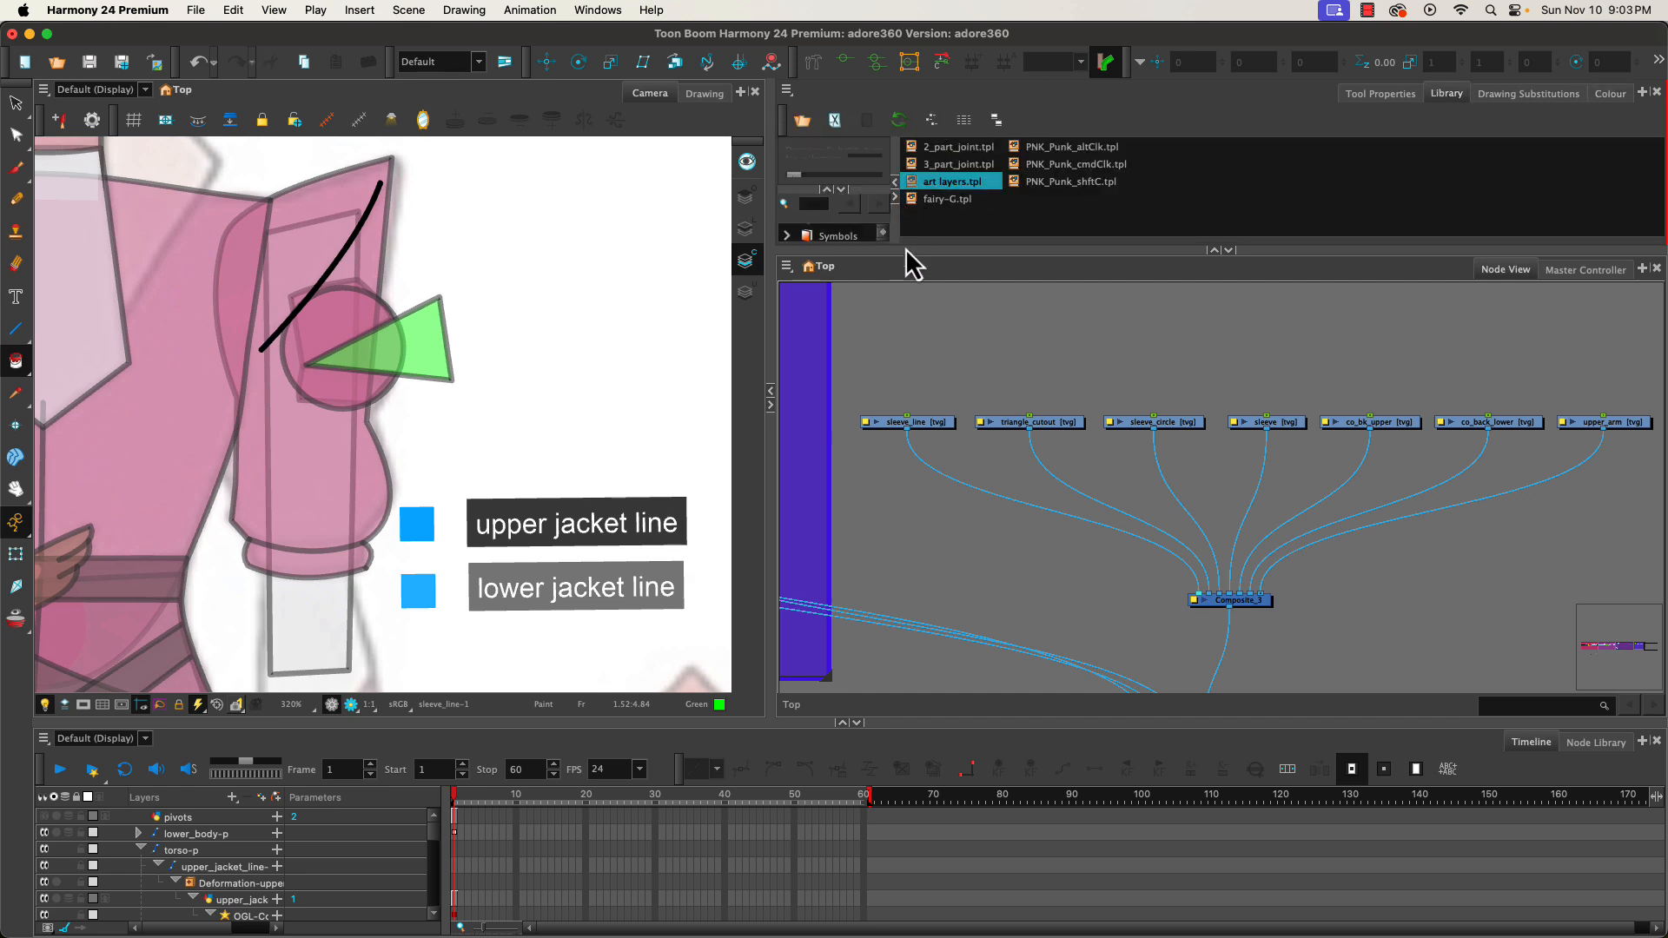
left_click(919, 185)
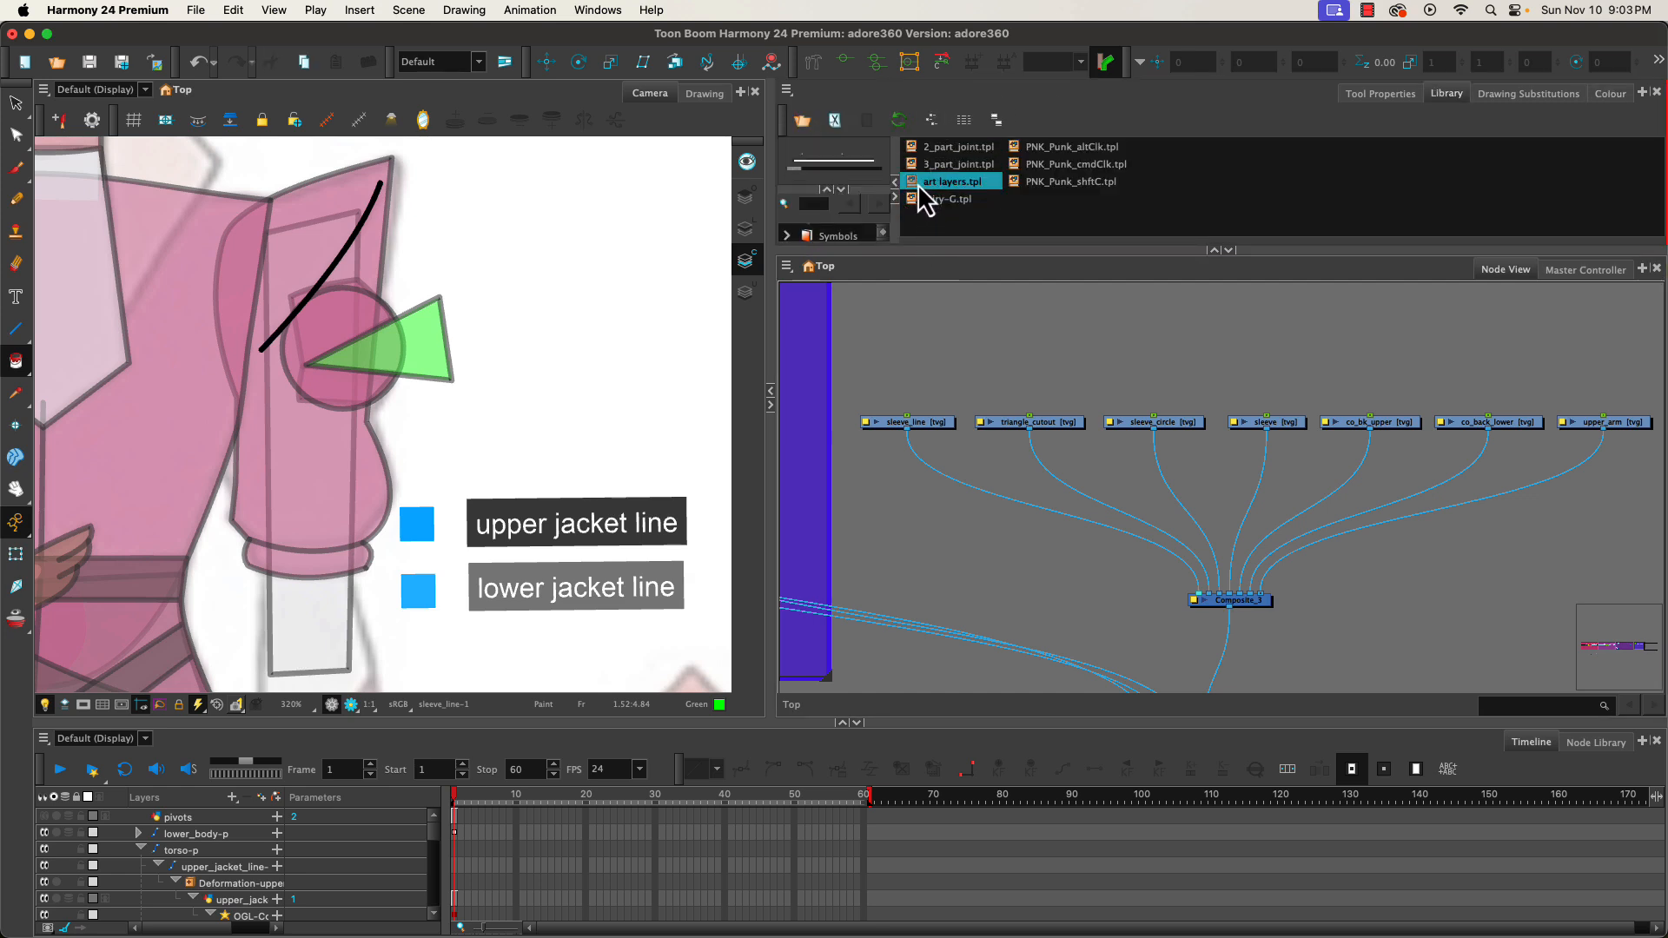
left_click_drag(983, 342, 982, 339)
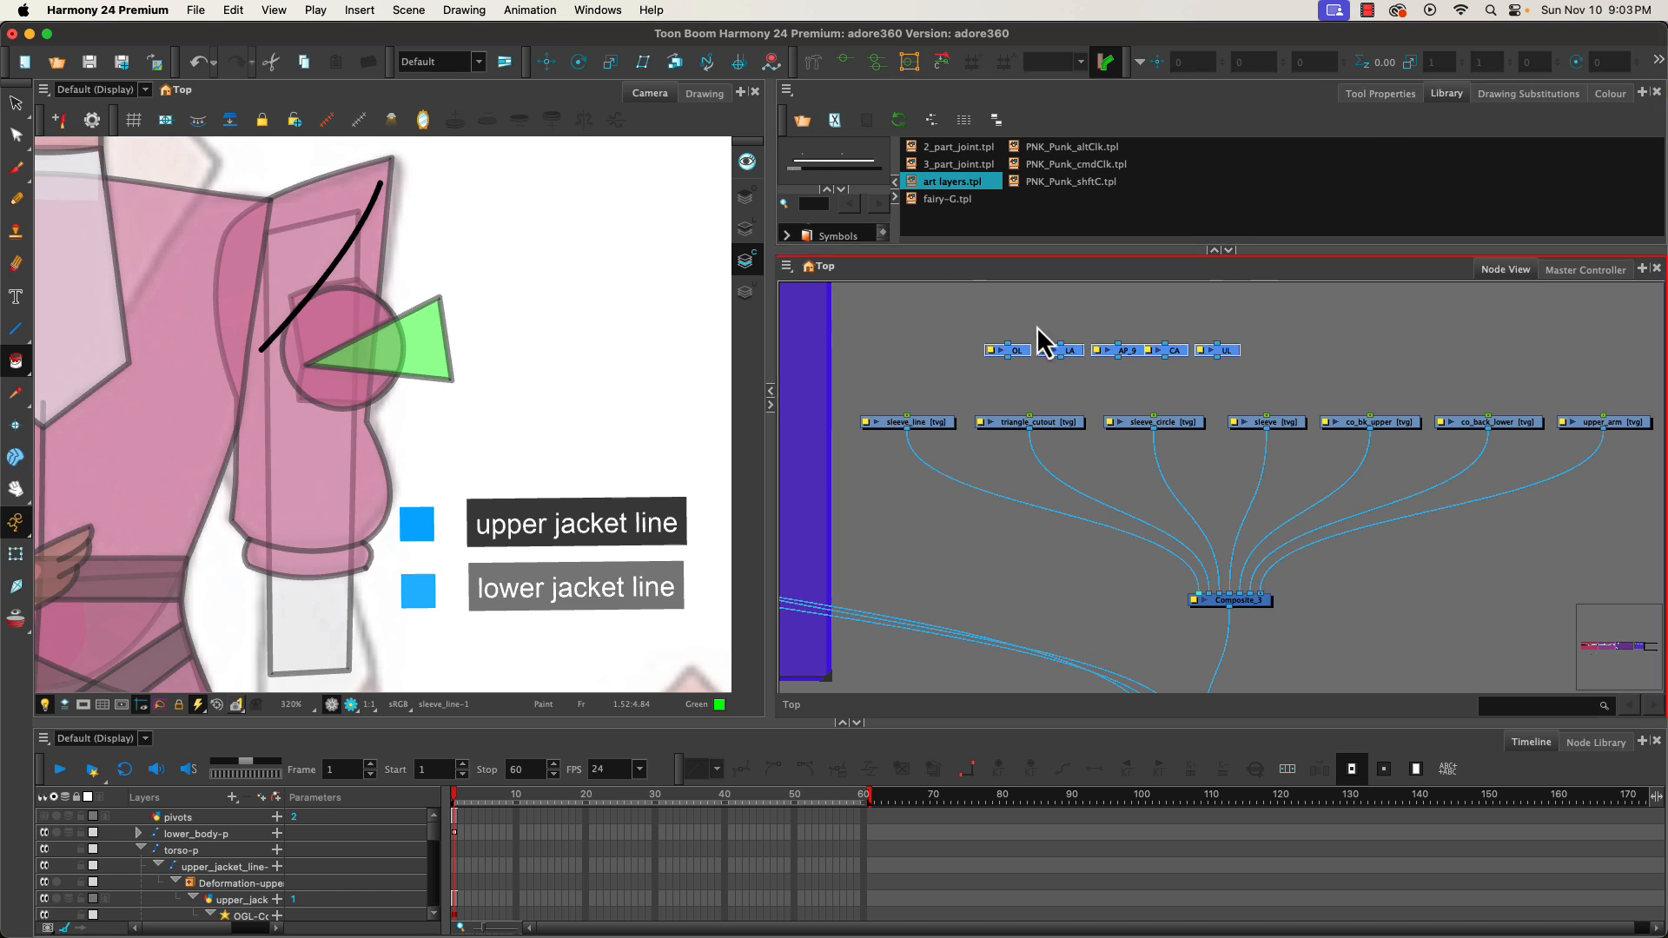
left_click(1016, 351)
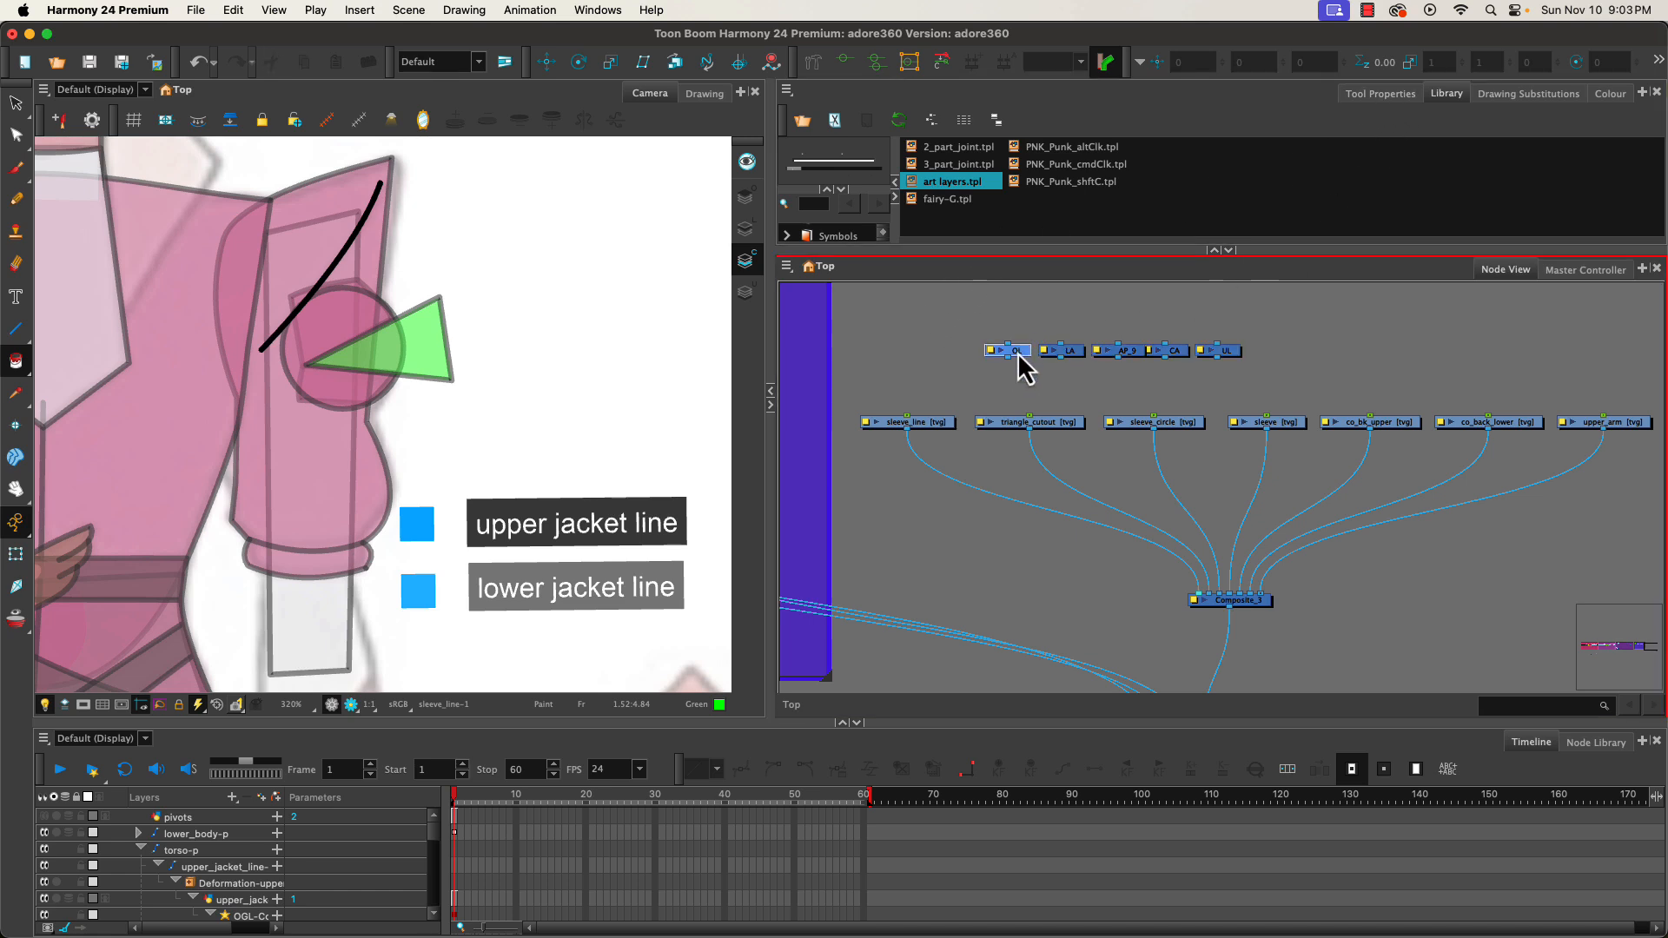
- Delete the OL and UL nodes and place the remaining LA, AP and CA nodes below the triangle_cutout drawing
key("Delete")
left_click_drag(1067, 328, 1178, 369)
left_click_drag(1070, 351, 987, 458)
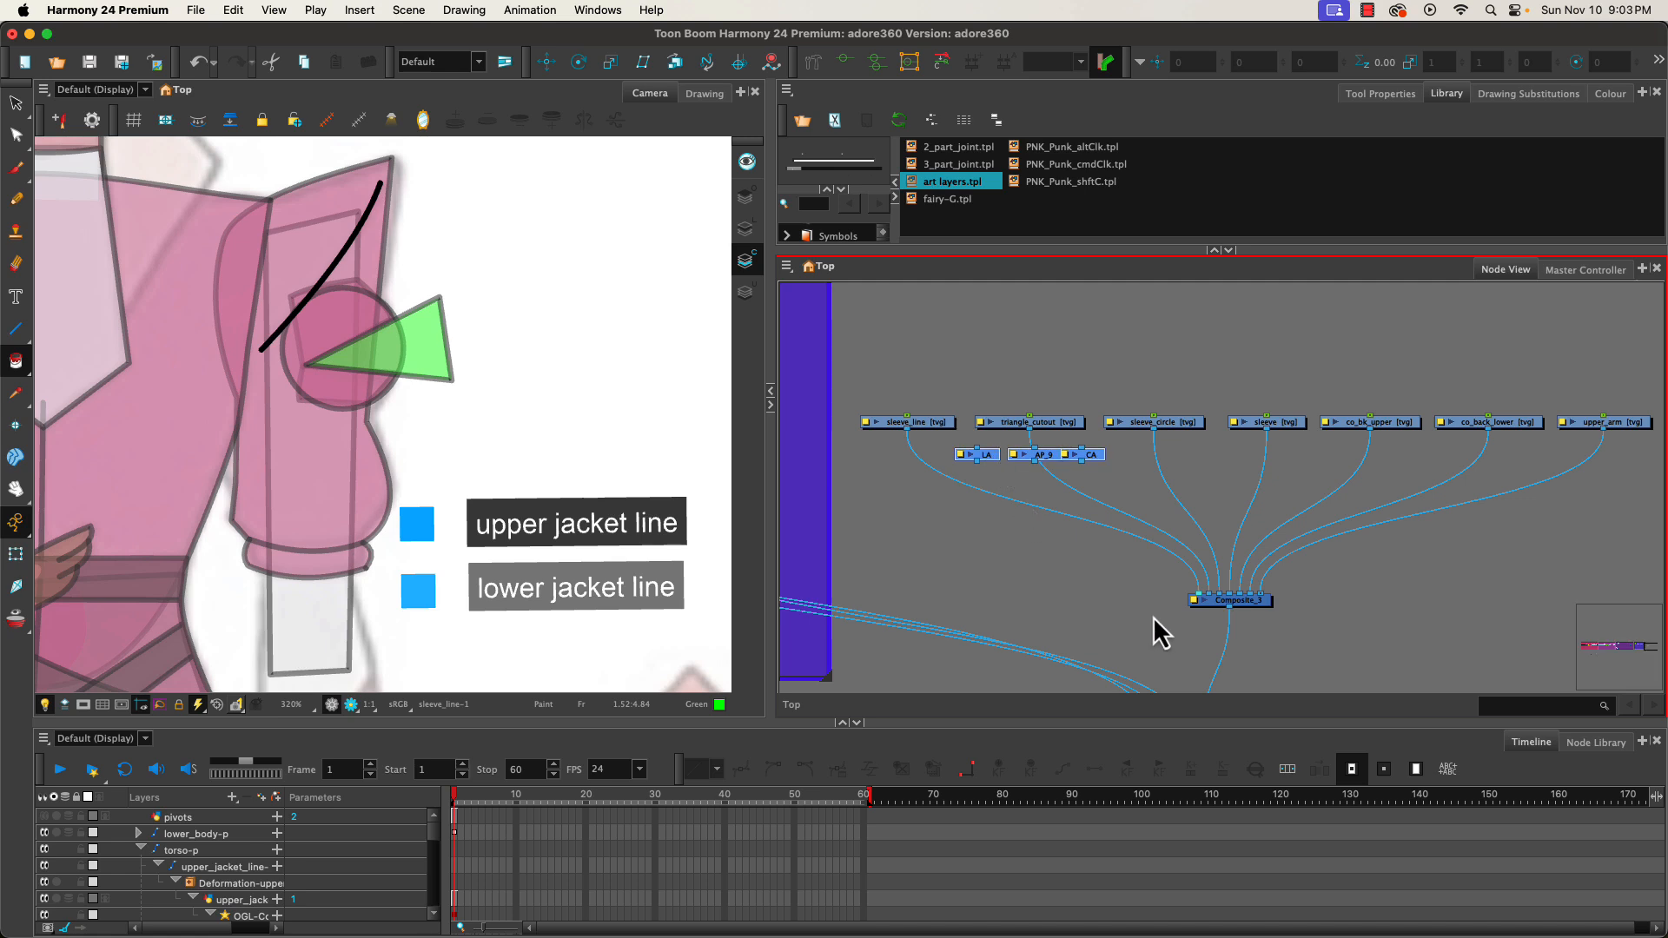
- Enlarge the node graph area and move the composite collecting the sleeve drawings further down to free up space
left_click_drag(1242, 607, 1267, 672)
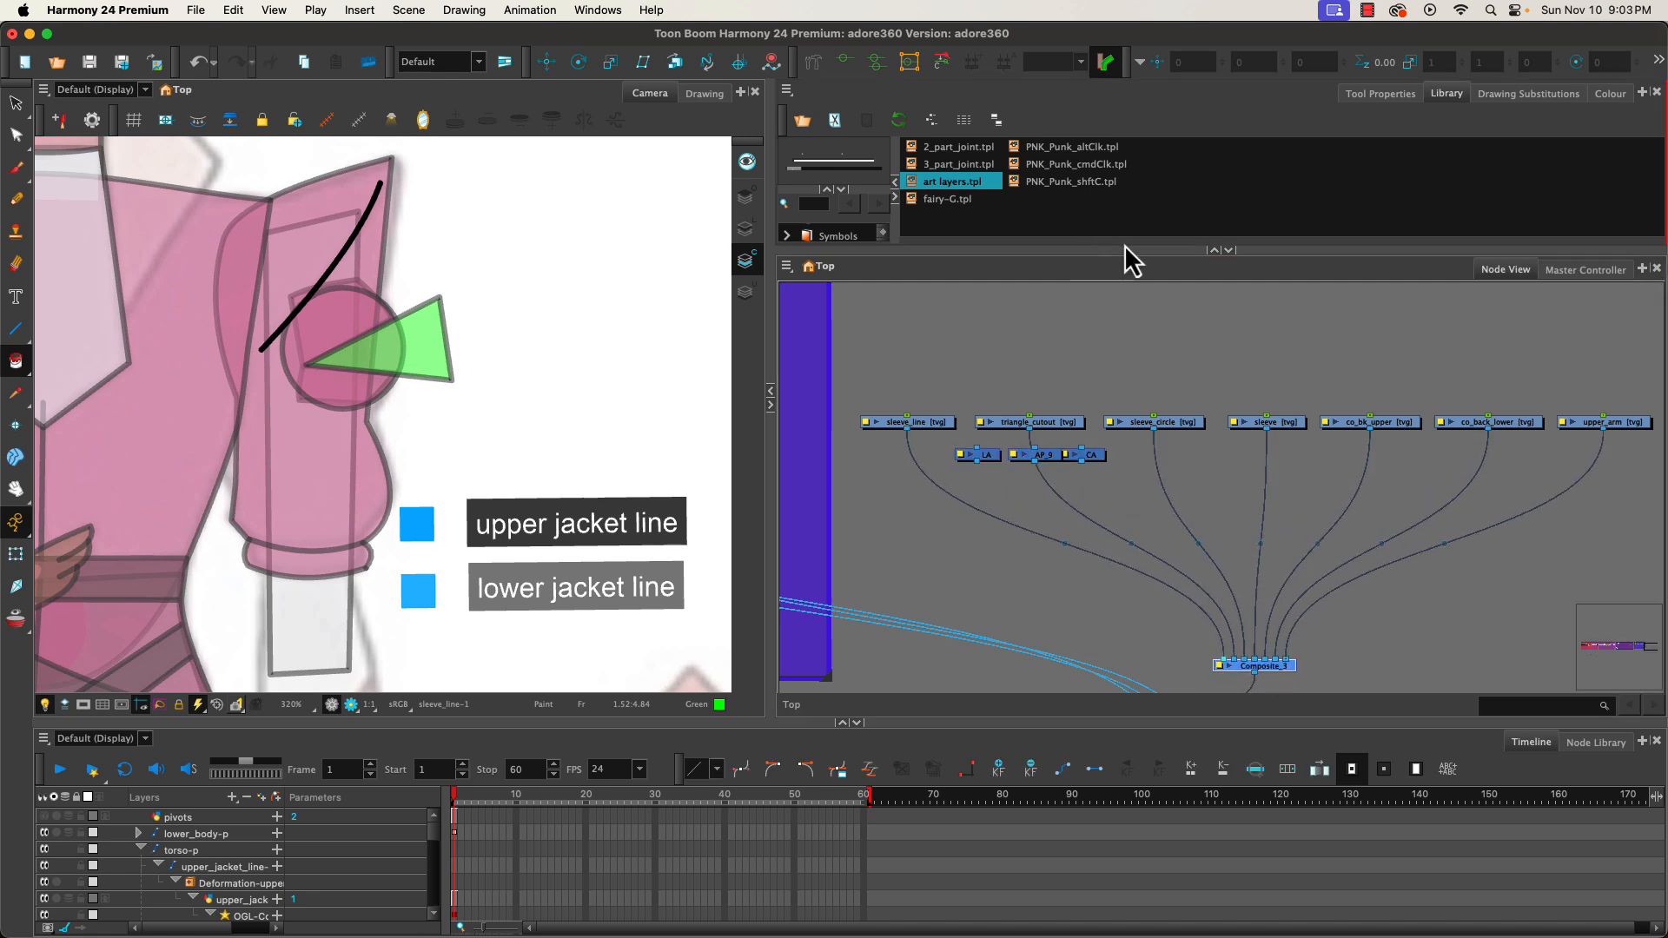
left_click(1213, 251)
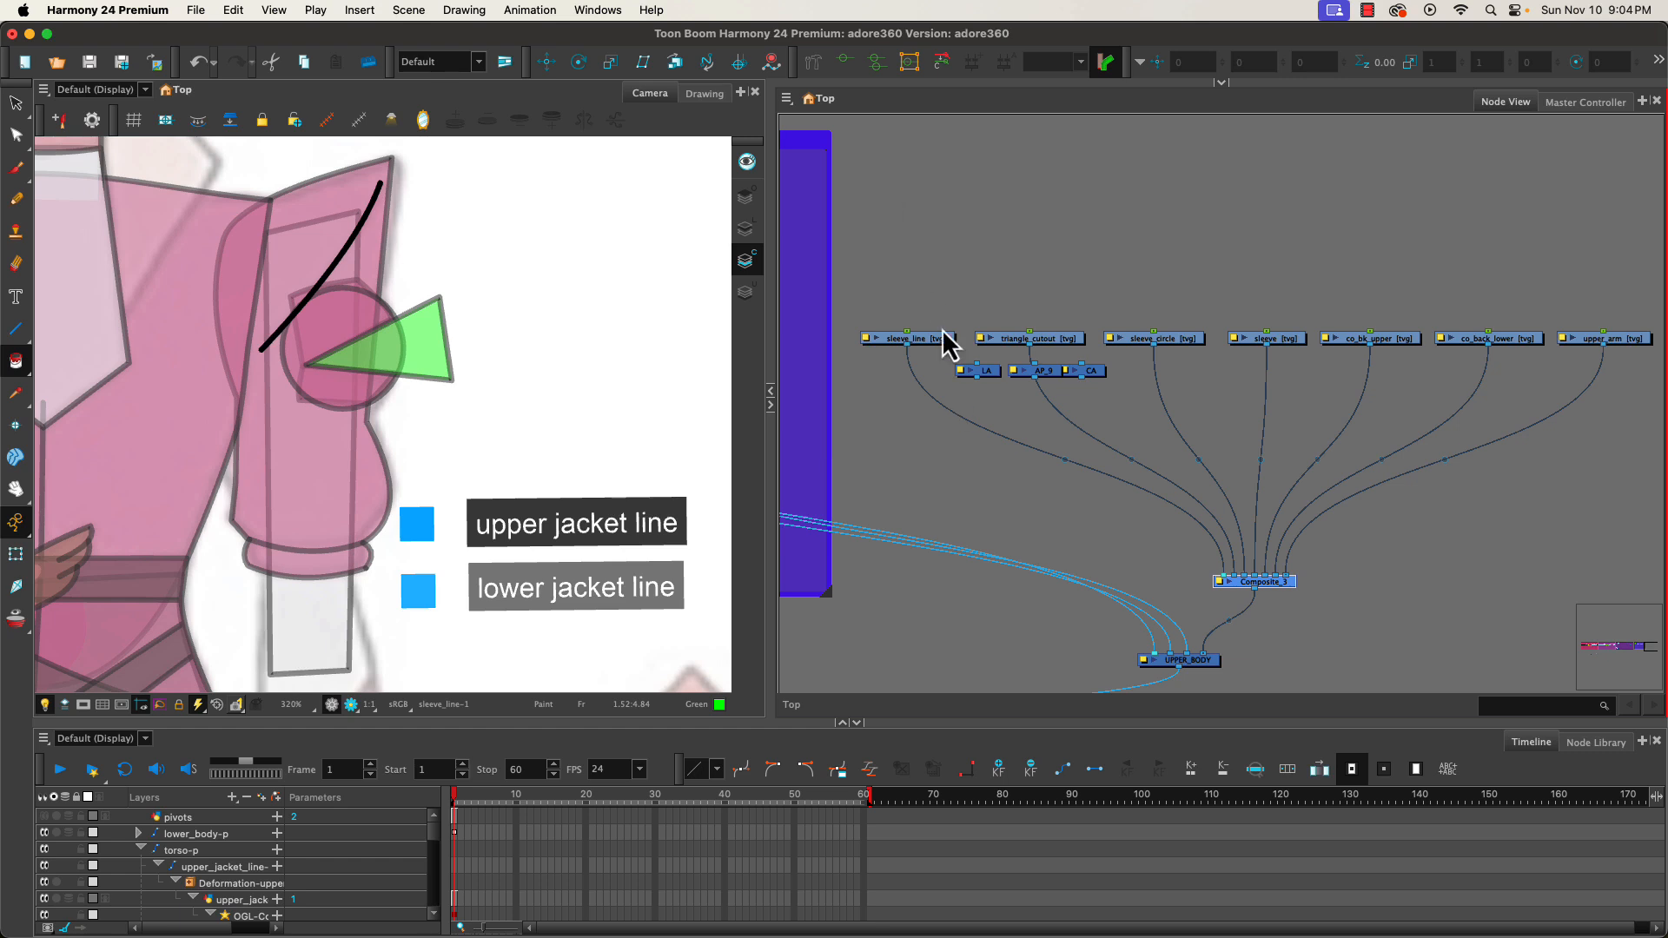
left_click_drag(1270, 587, 1280, 597)
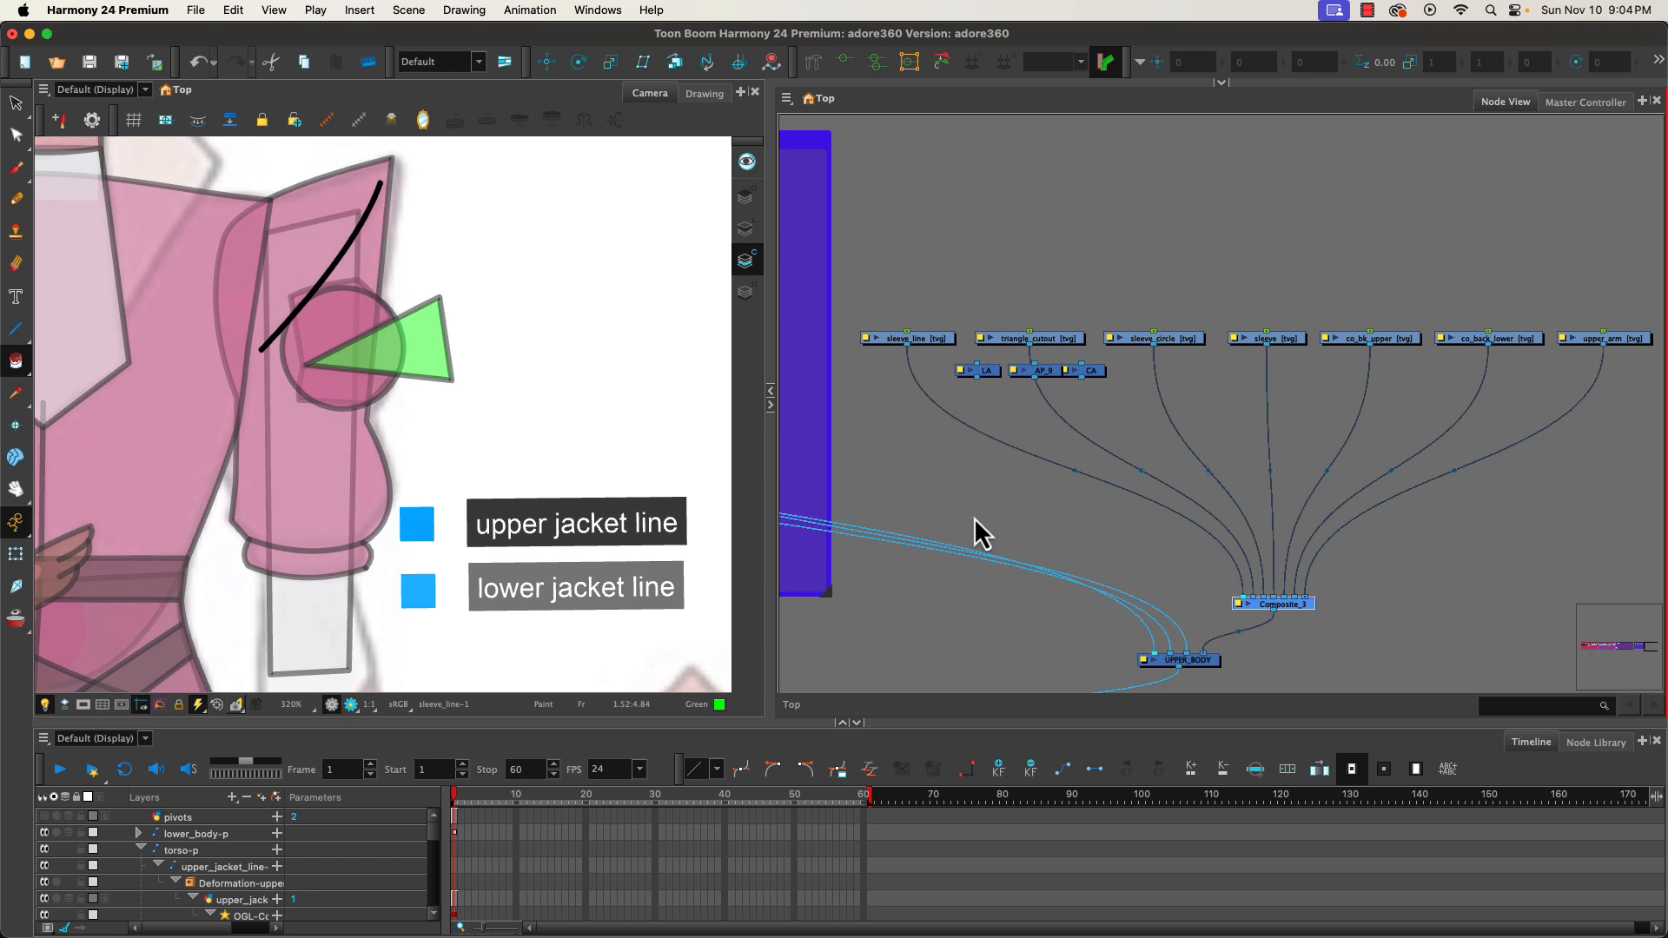
left_click(1395, 298)
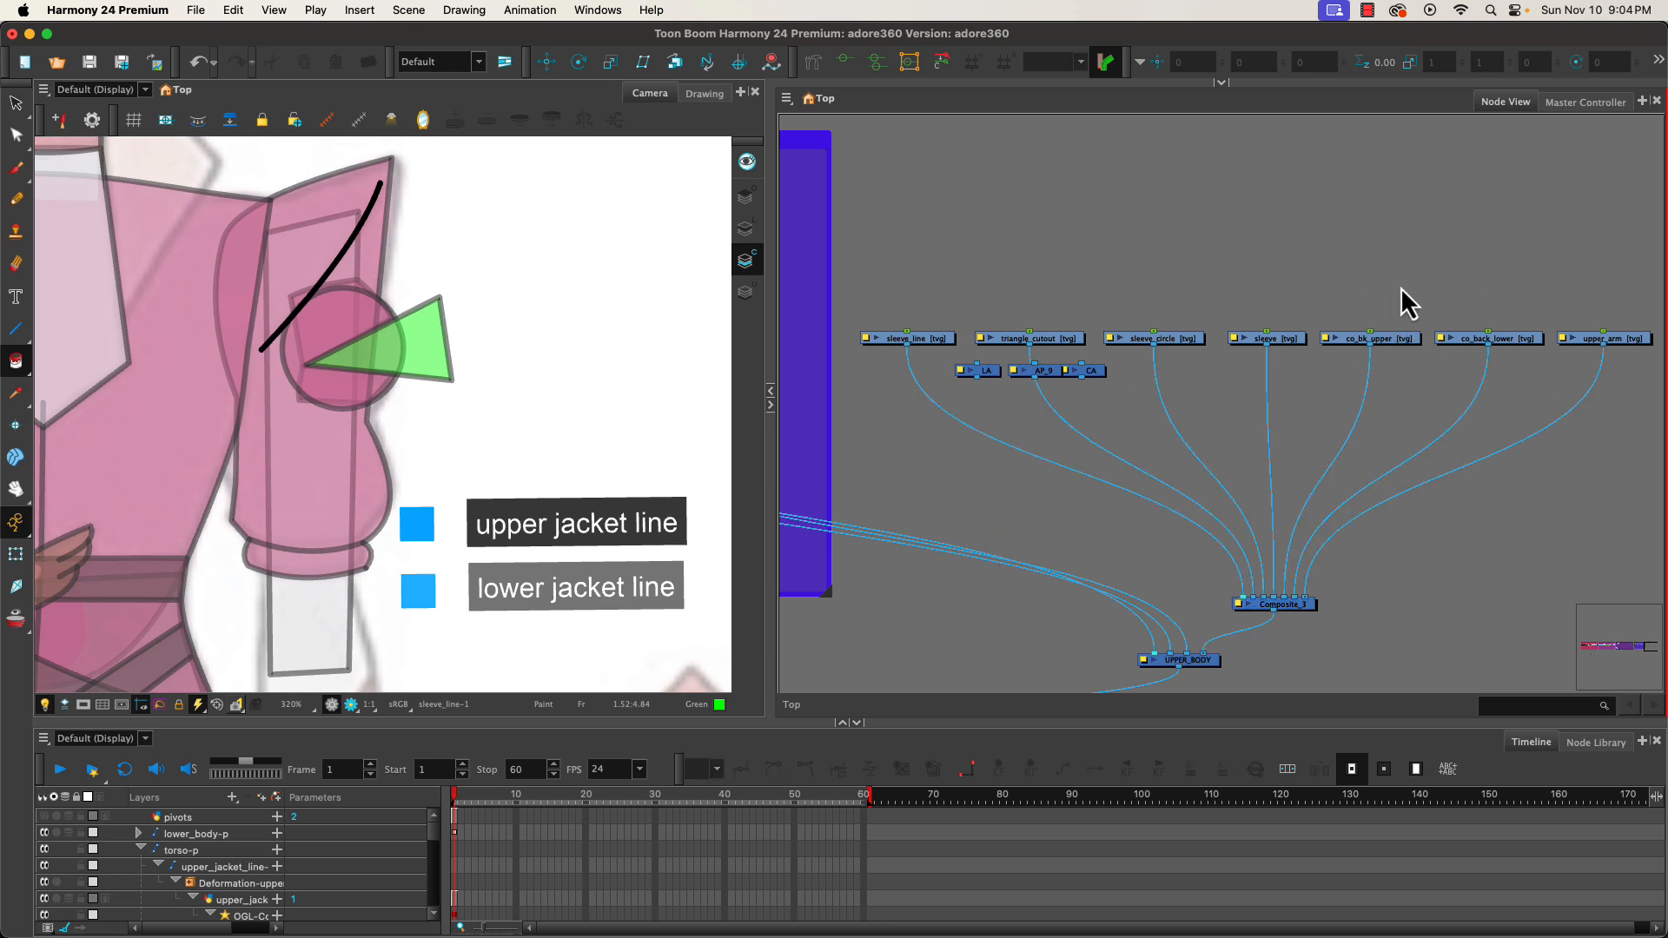
- Shift the sleeve, co_bk_upper, co_back_lower and upper_arm nodes aside and place the LA, AP and CA nodes below the sleeve drawing
left_click_drag(1399, 285, 1543, 370)
left_click_drag(1407, 338, 1522, 339)
left_click_drag(1288, 344, 1368, 339)
left_click_drag(985, 388, 1083, 372)
left_click_drag(978, 373, 1305, 372)
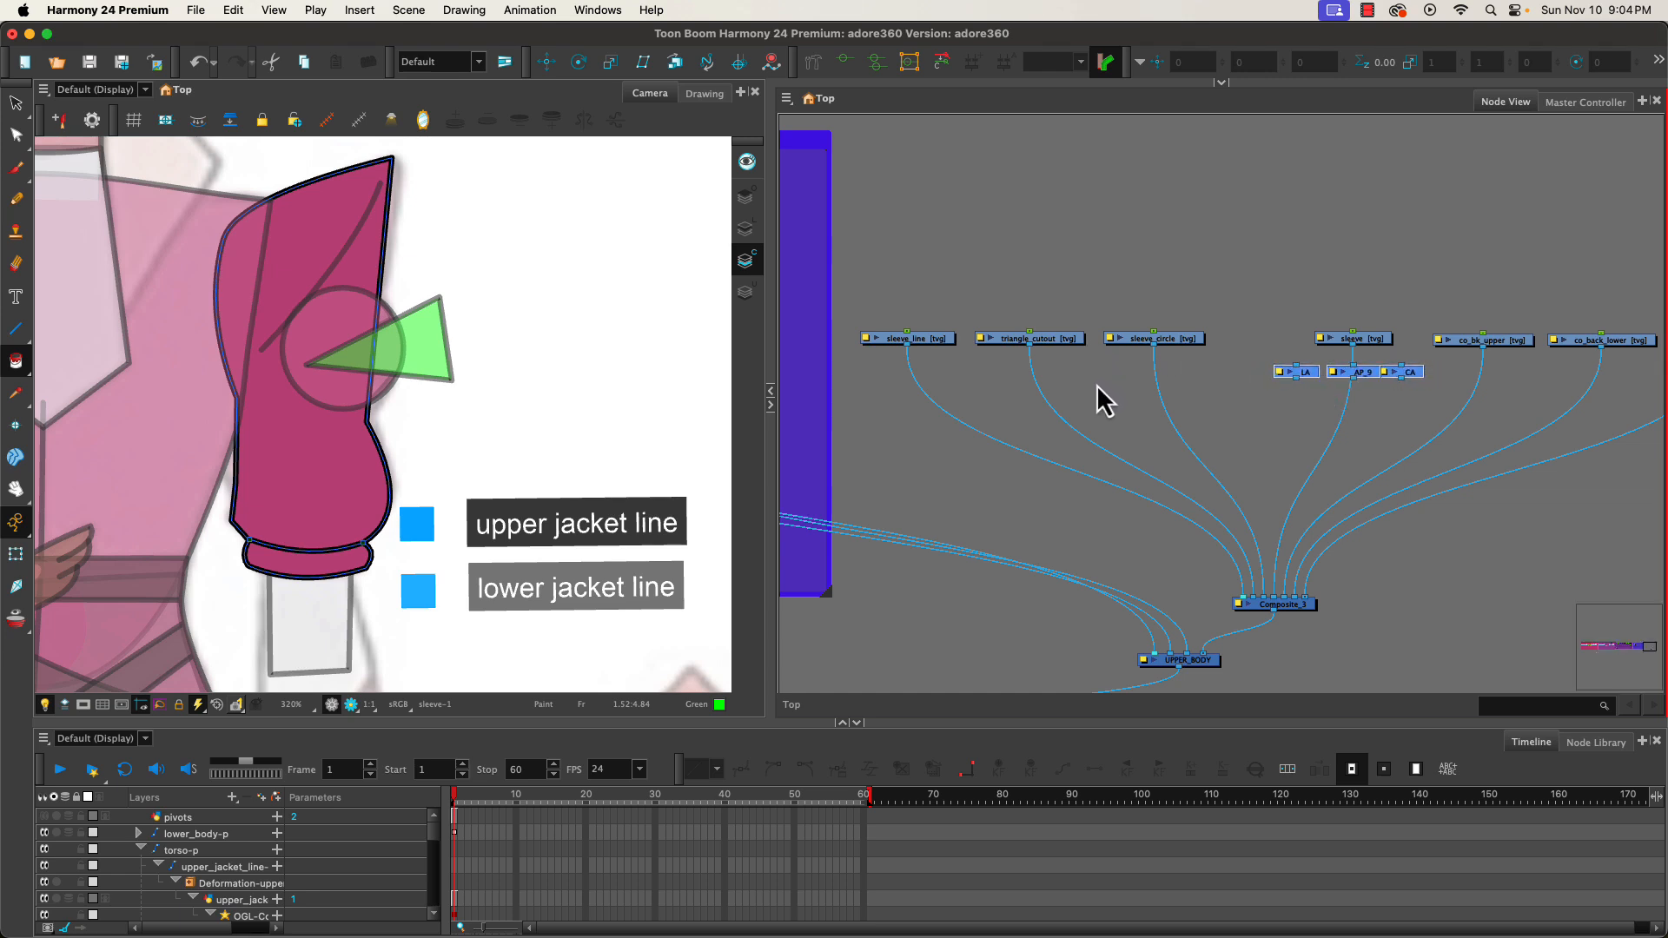
- Paste a copy of the LA, AP and CA nodes below sleeve_circle and route sleeve_circle through the copied CA node into the composite
key("super+v")
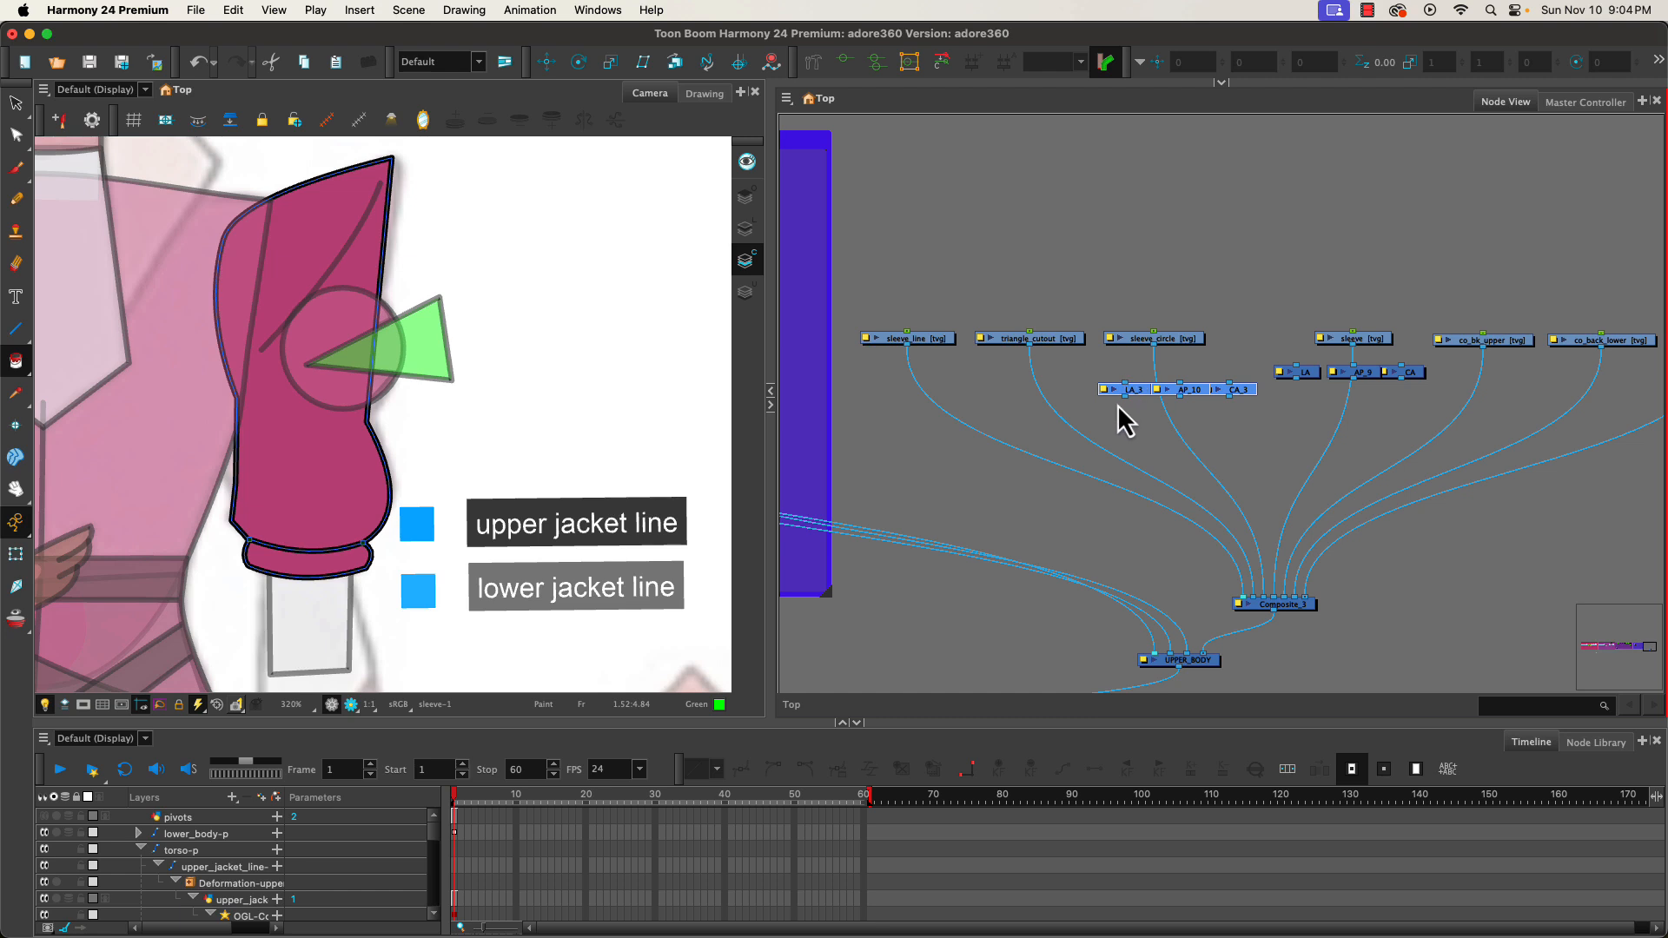
left_click_drag(1140, 394, 1129, 372)
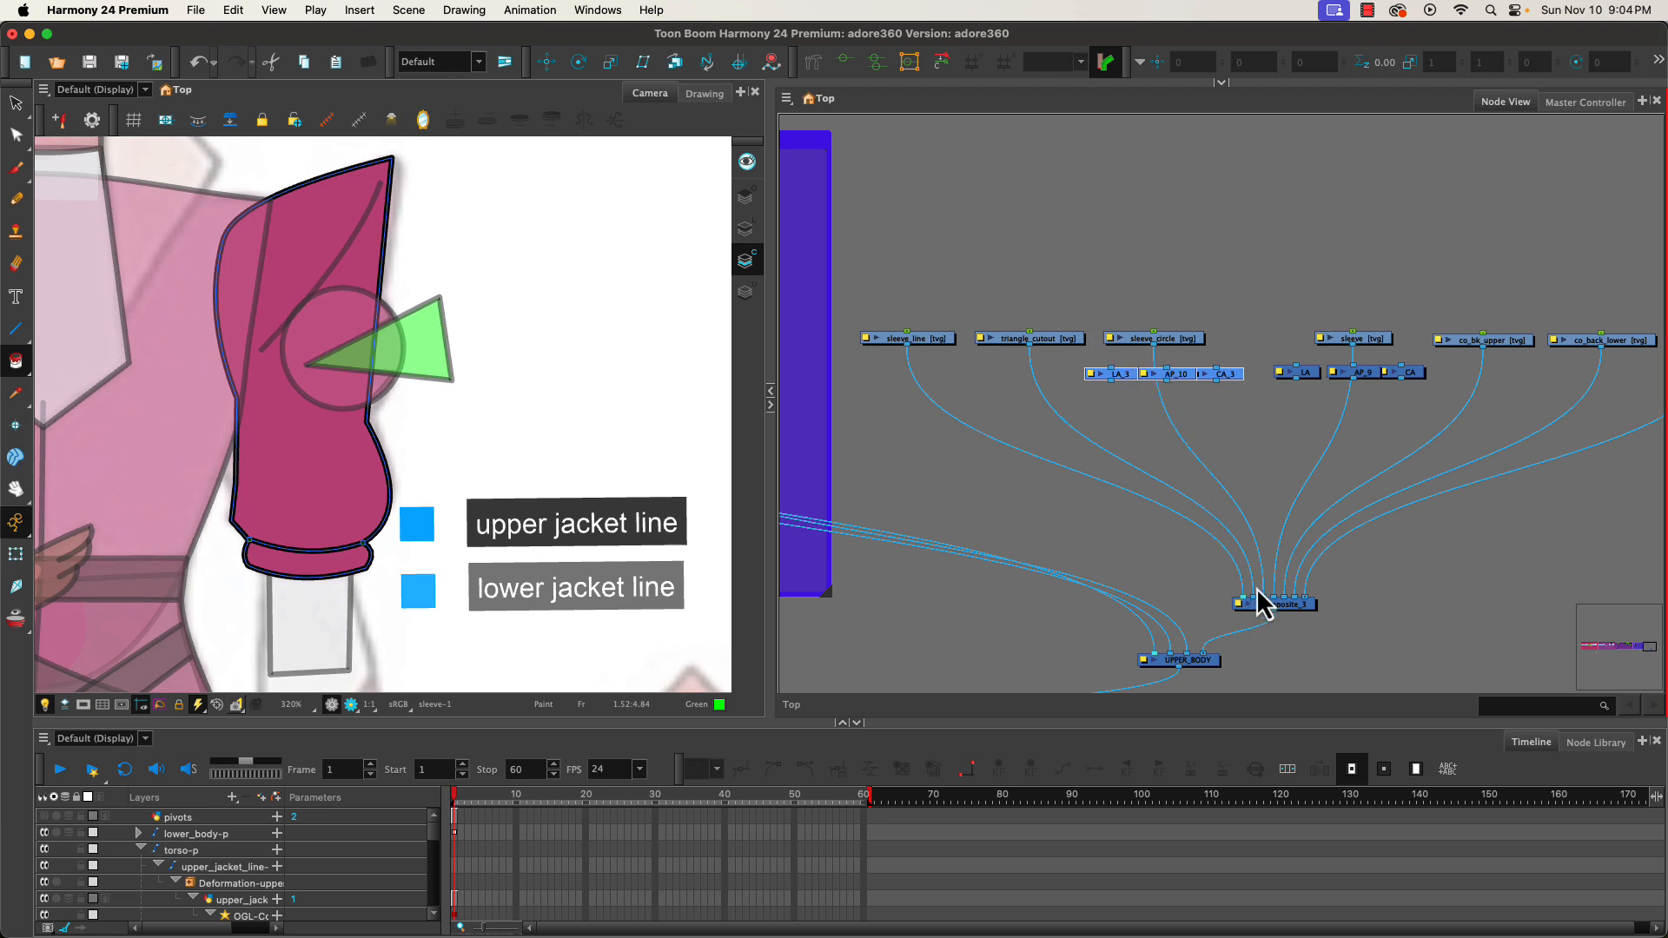
left_click_drag(1154, 346, 1203, 375)
left_click_drag(1215, 383, 1236, 446)
mouse_move(1270, 585)
left_mouse_down()
mouse_move(1262, 600)
mouse_move(1244, 525)
mouse_move(1267, 605)
mouse_move(1220, 501)
left_mouse_up()
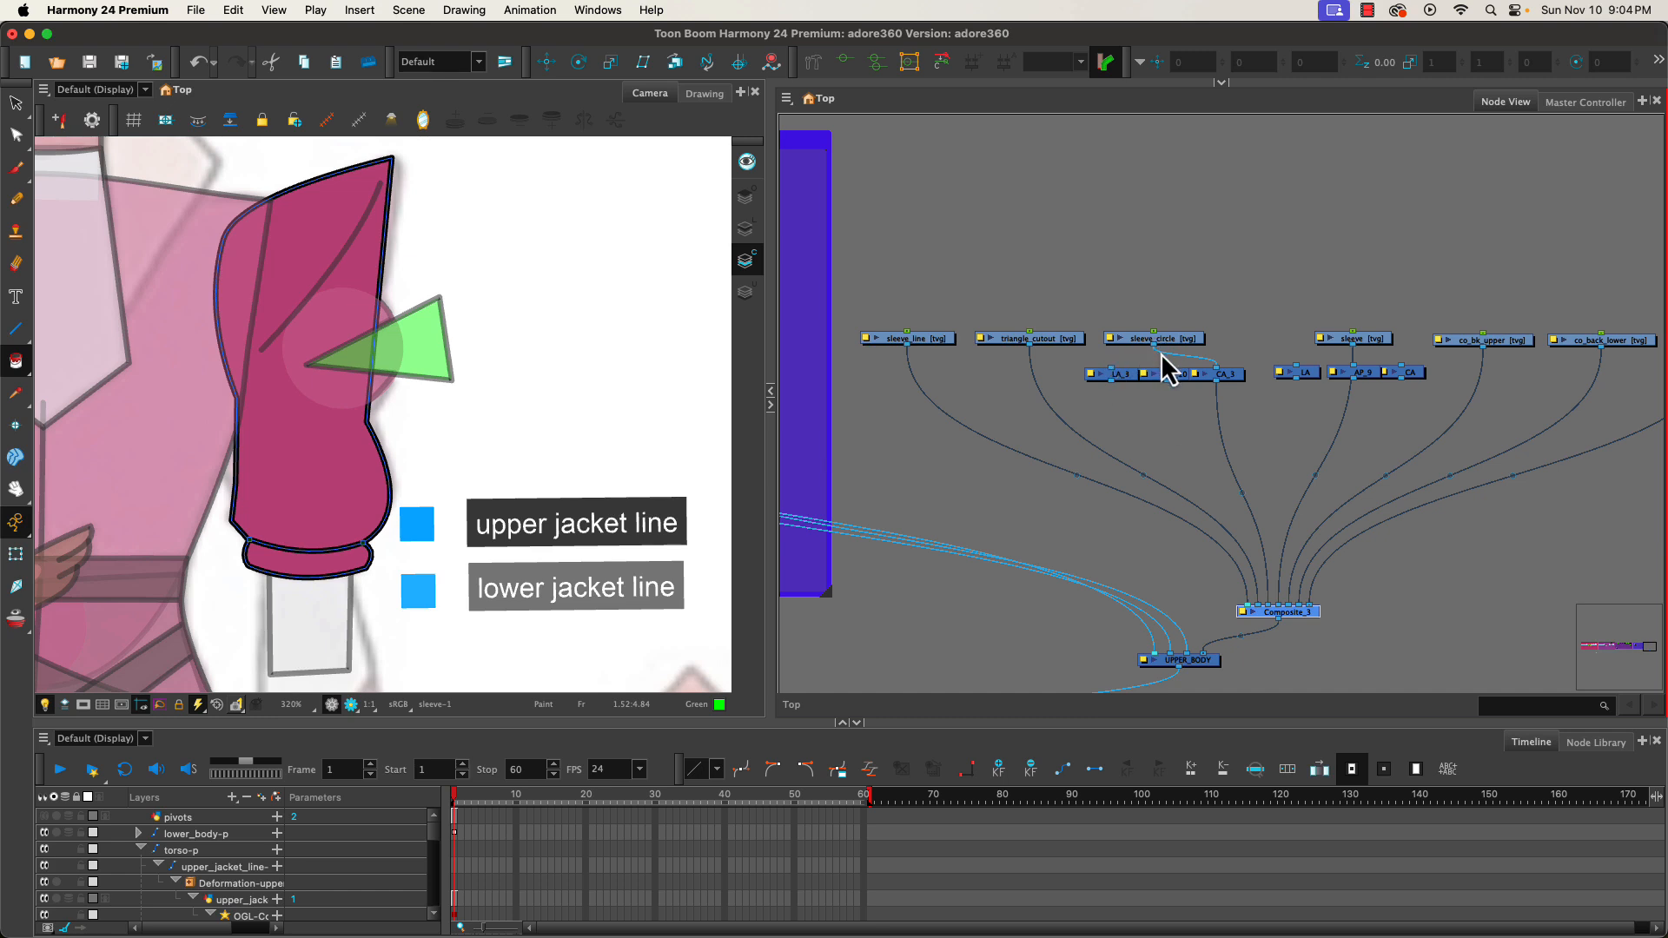
- Add two Composite nodes, placing one below the triangle_cutout drawing and the other below sleeve_circle's art-layer nodes
left_click(1166, 441)
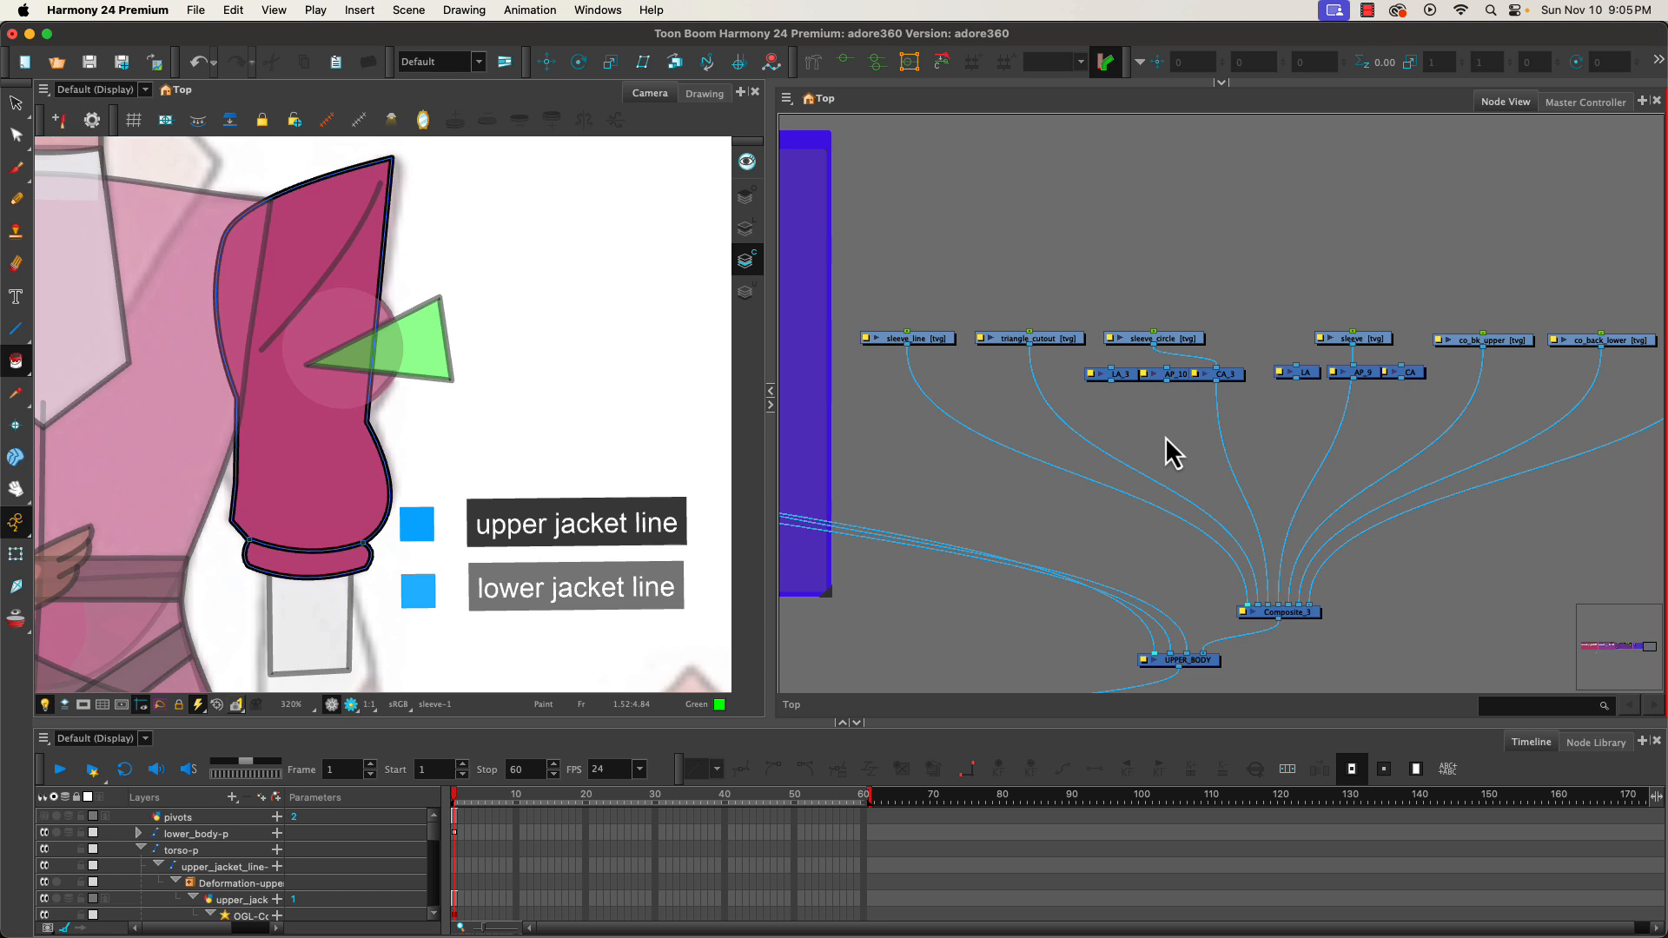
key("Tab")
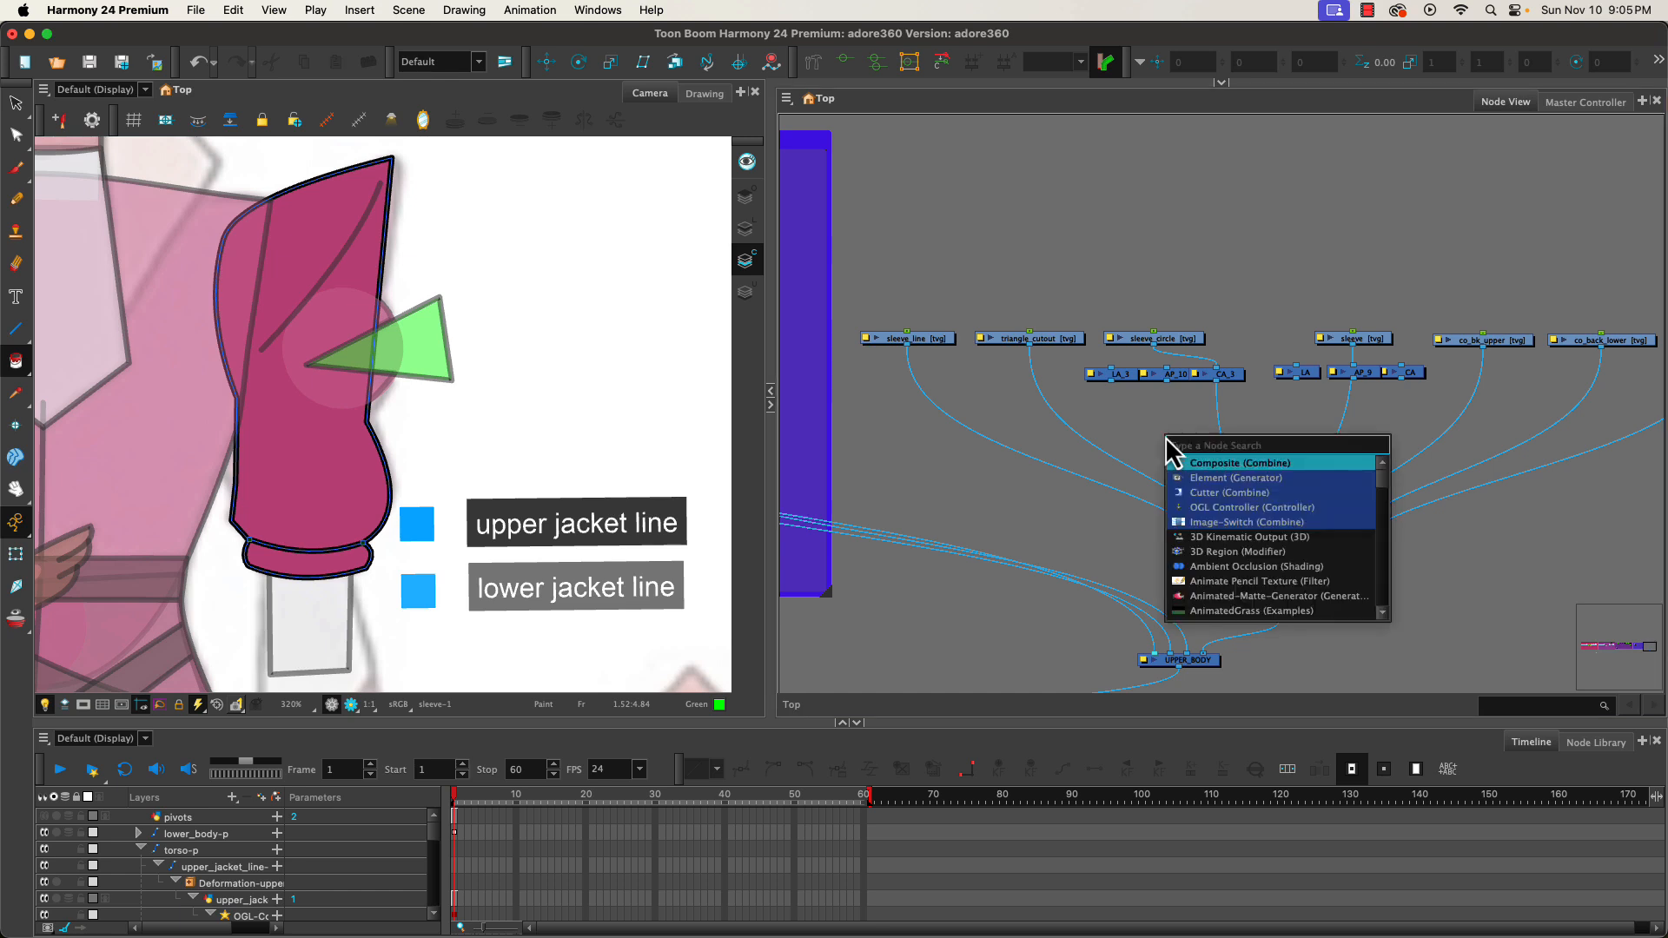
key("Return")
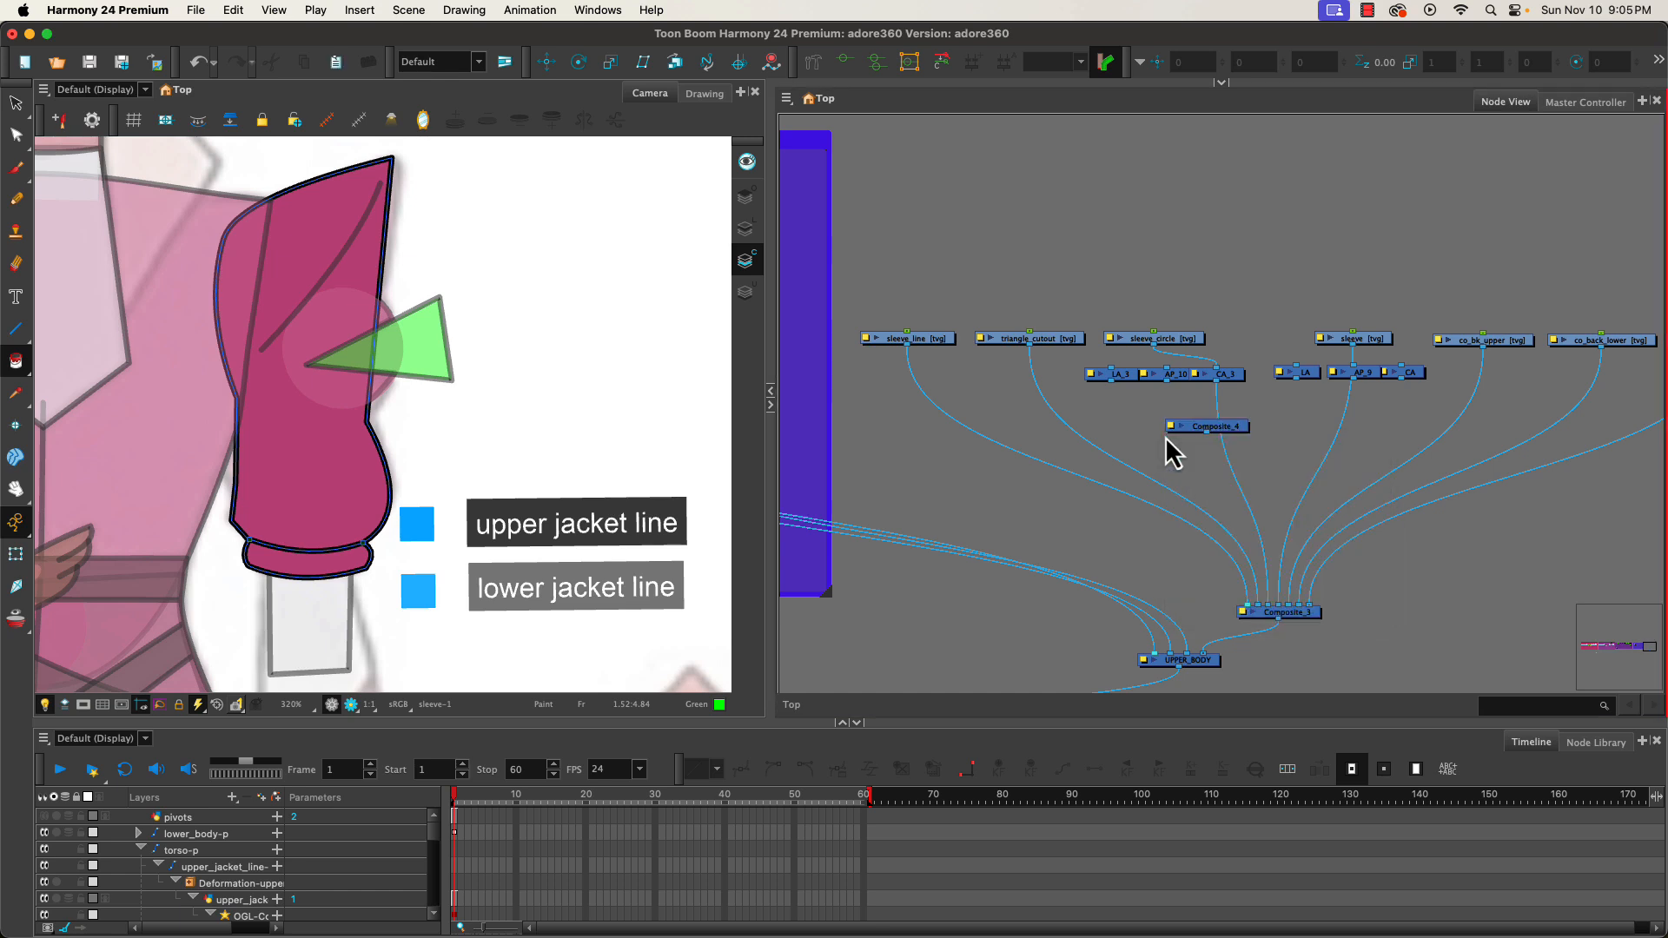
key("Tab")
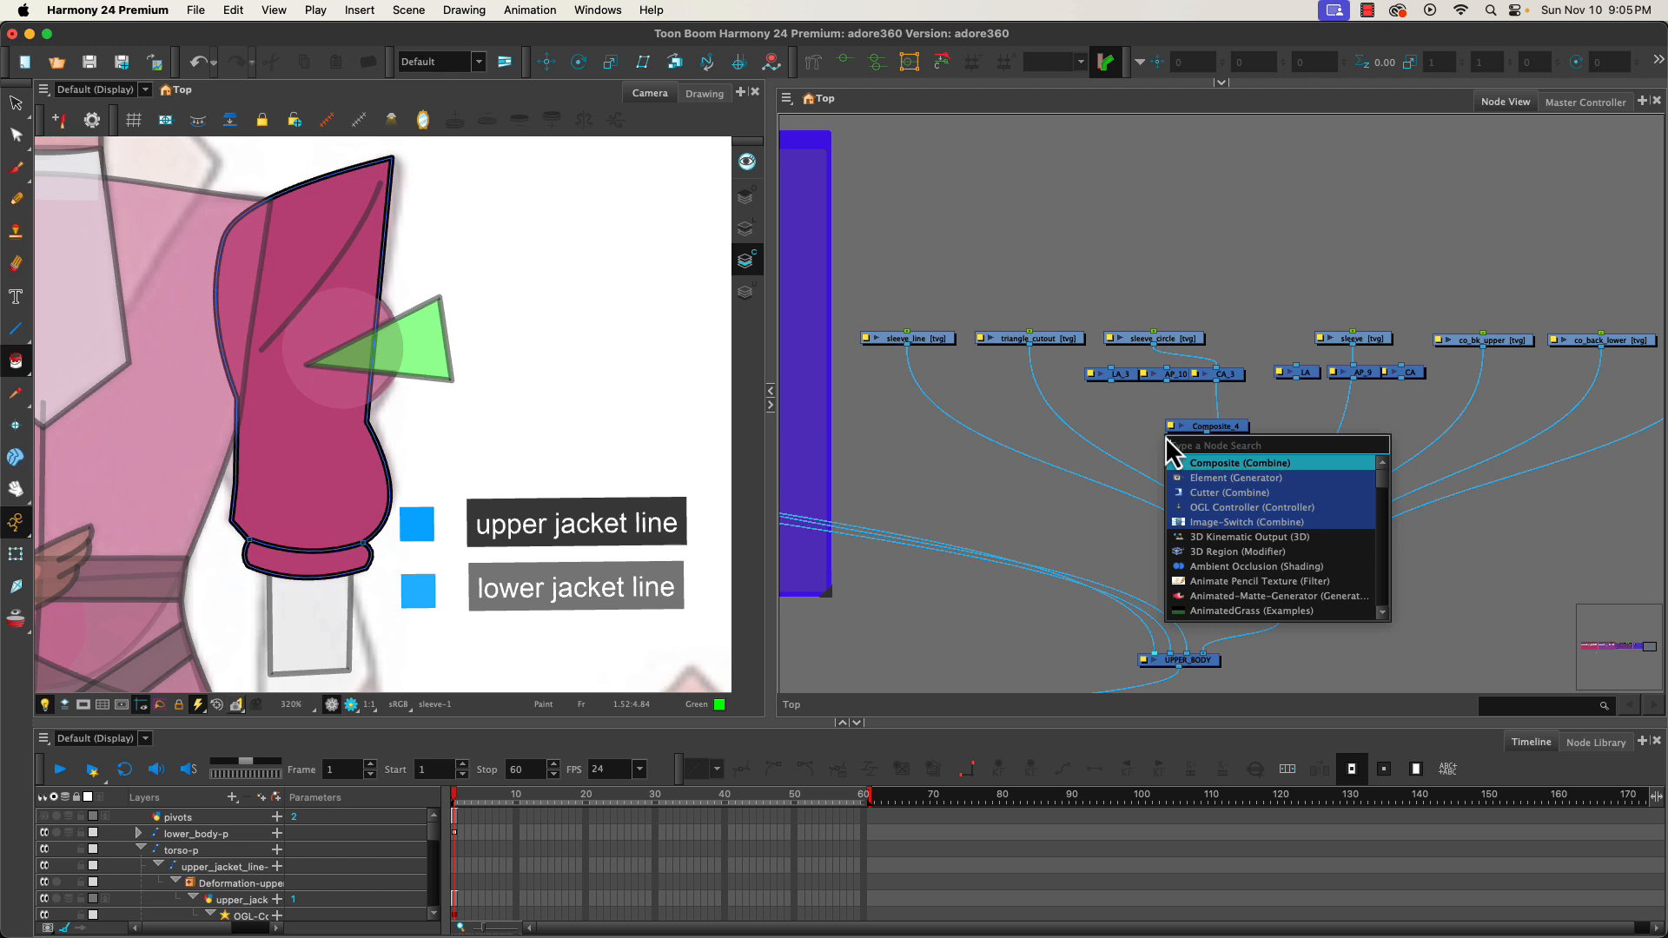
key("Return")
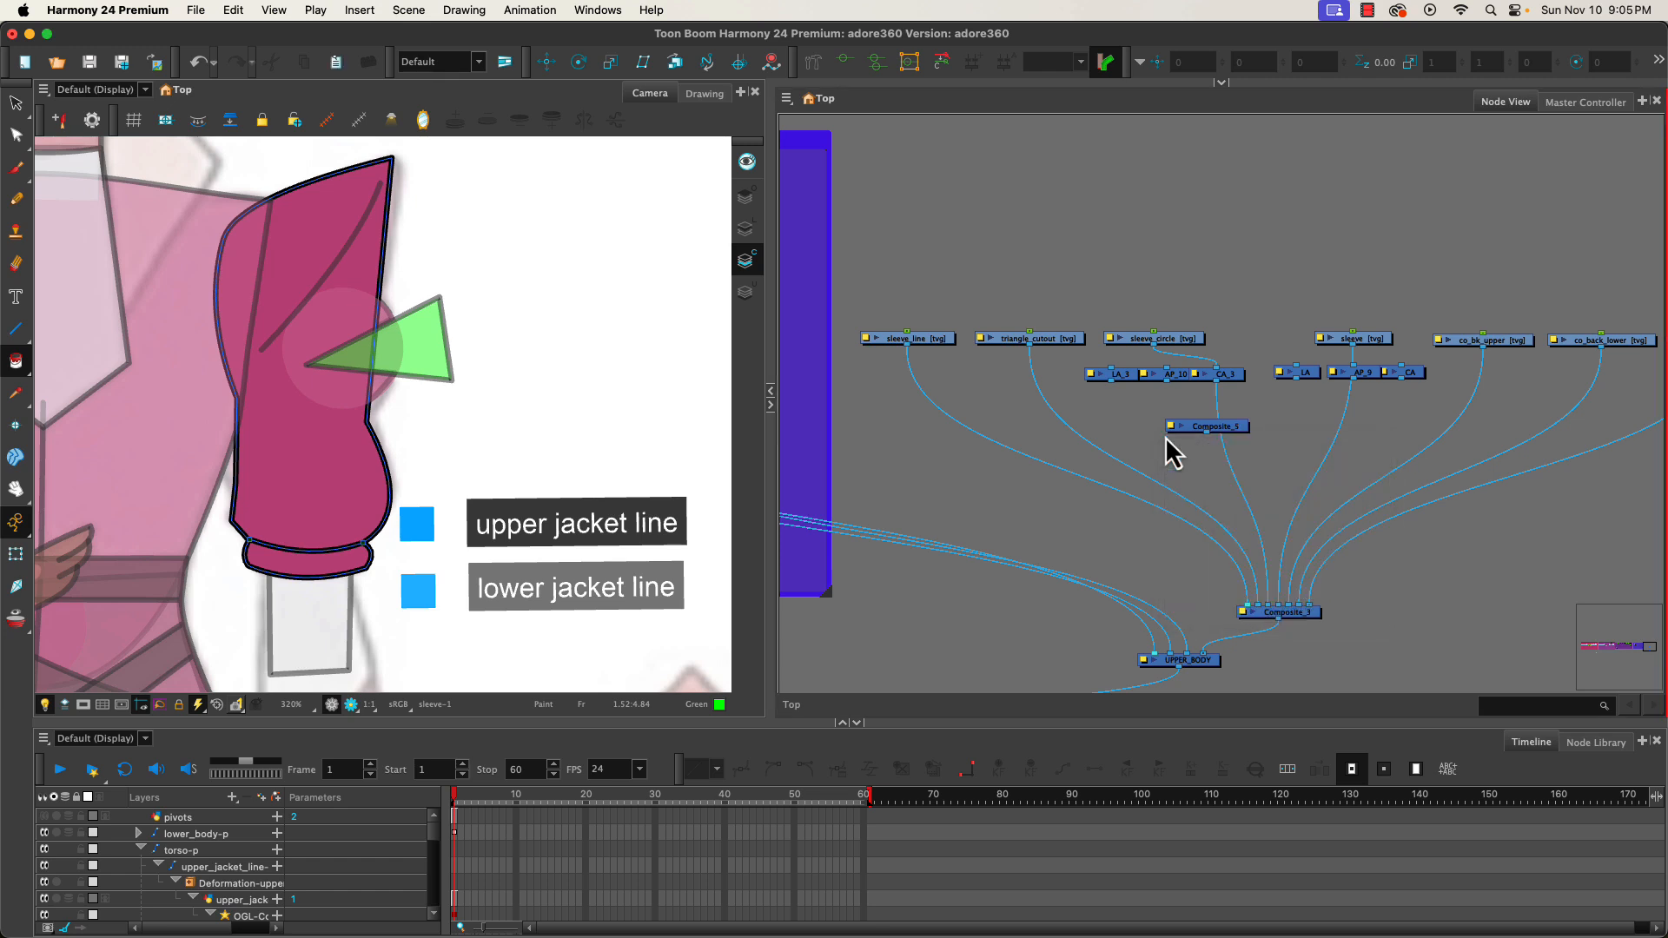
left_click_drag(1227, 430, 1070, 513)
left_click_drag(1223, 440, 1255, 500)
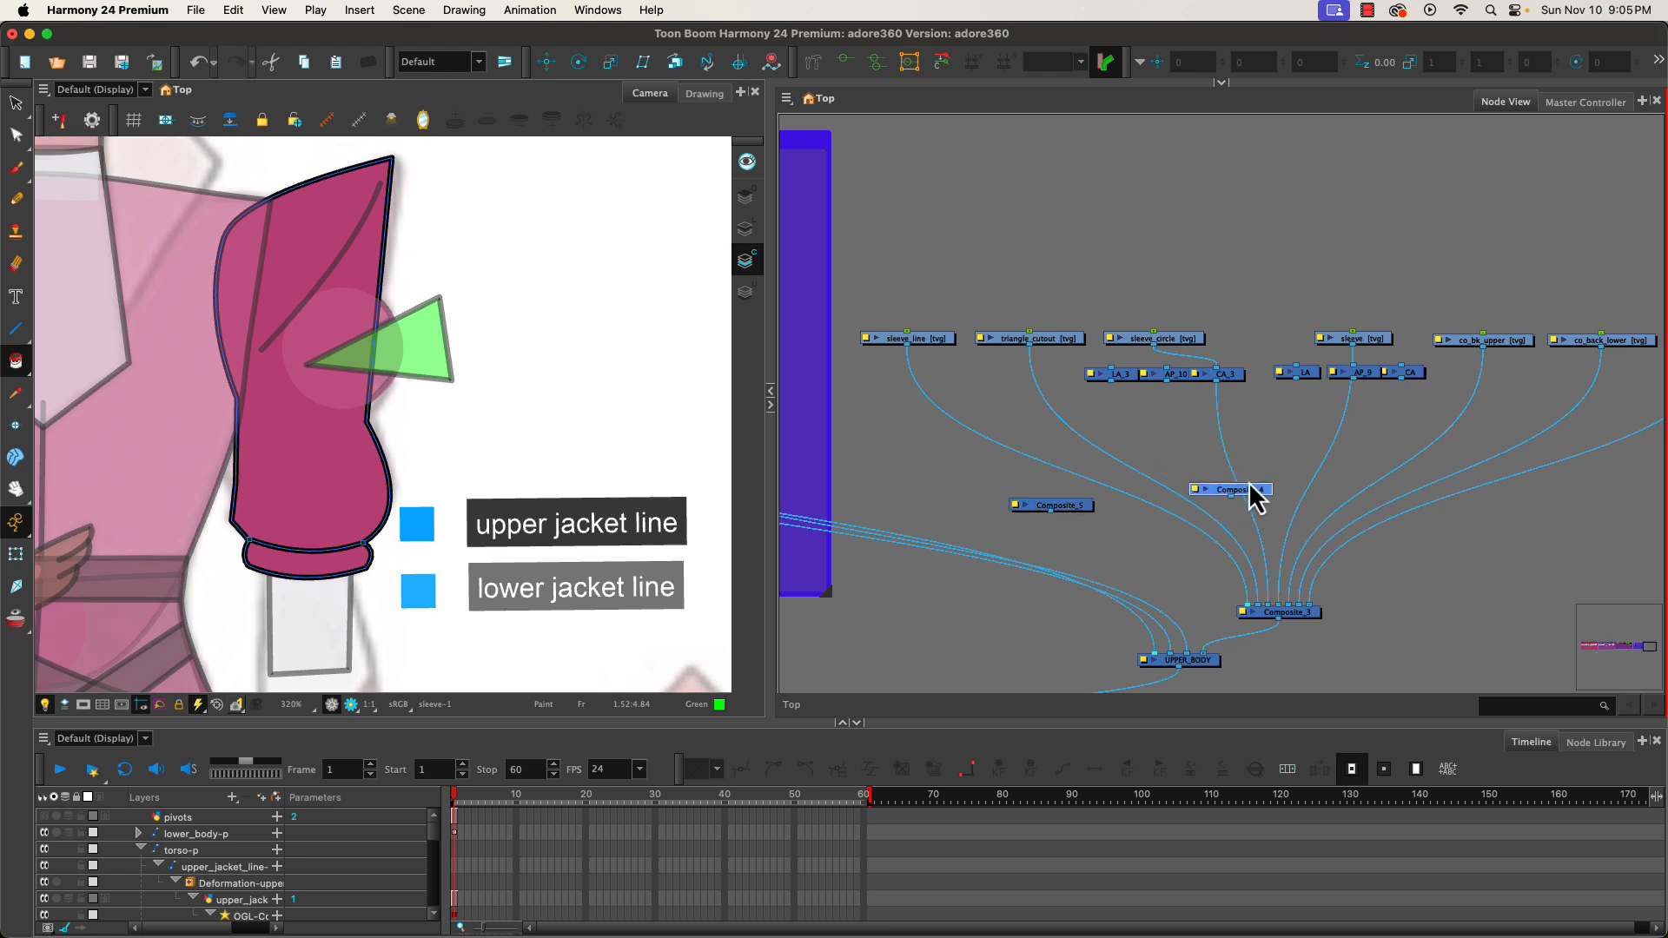
- Add a Cutter node below the new composite under sleeve_circle
key("Tab")
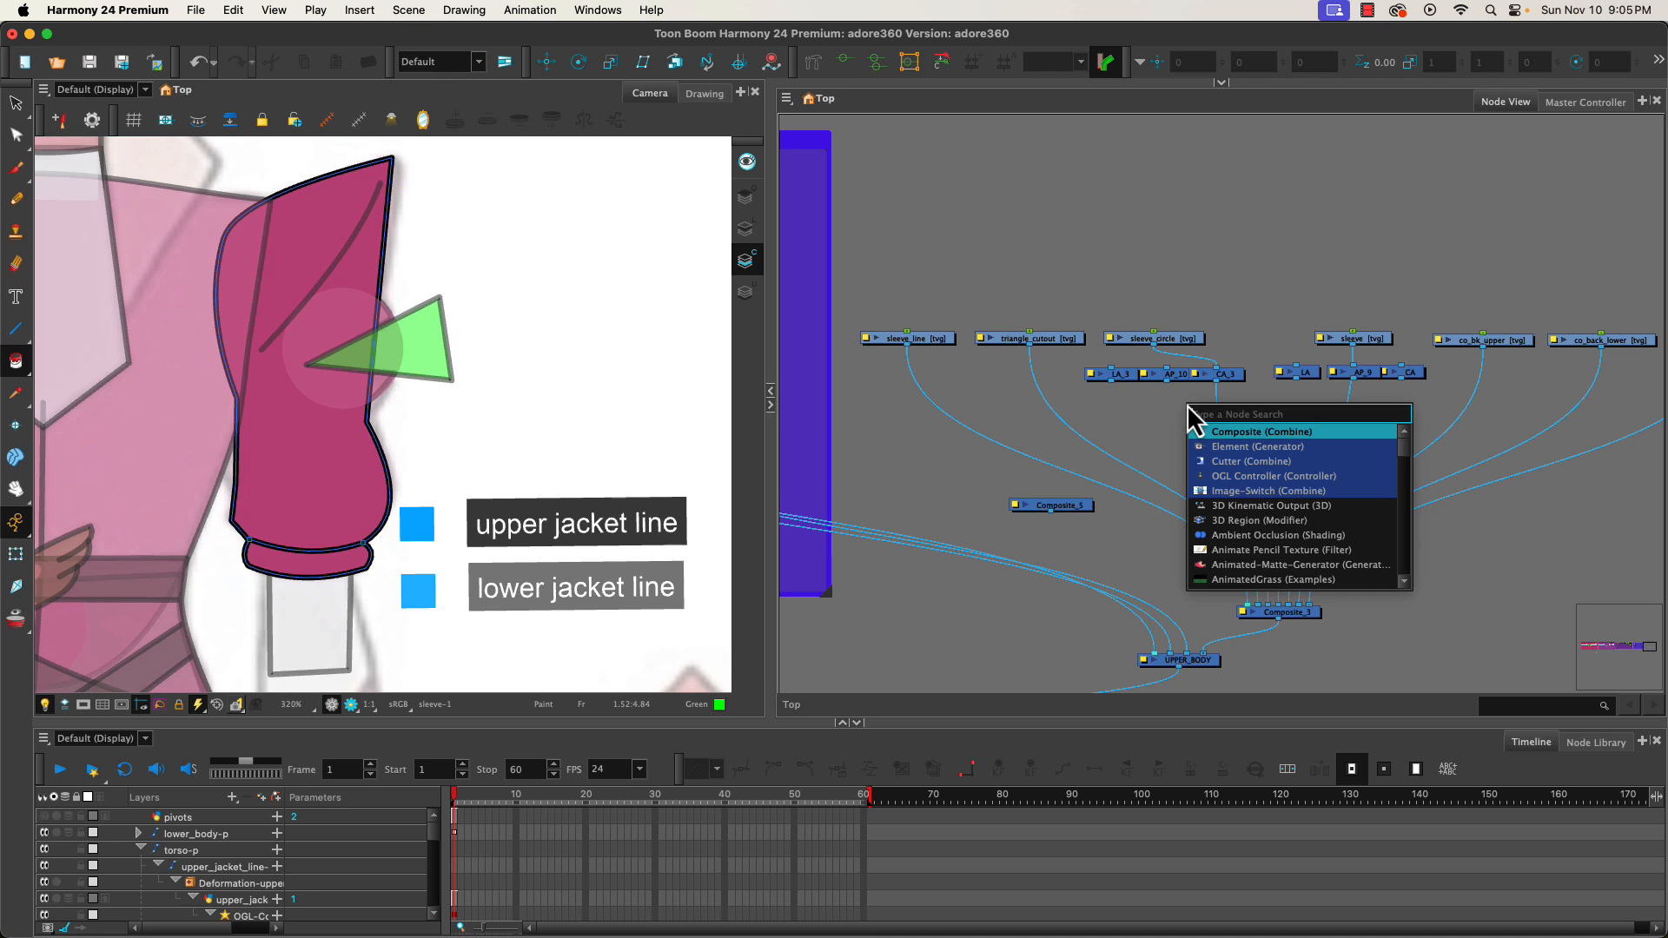
key("Down")
key("Down")
key("Return")
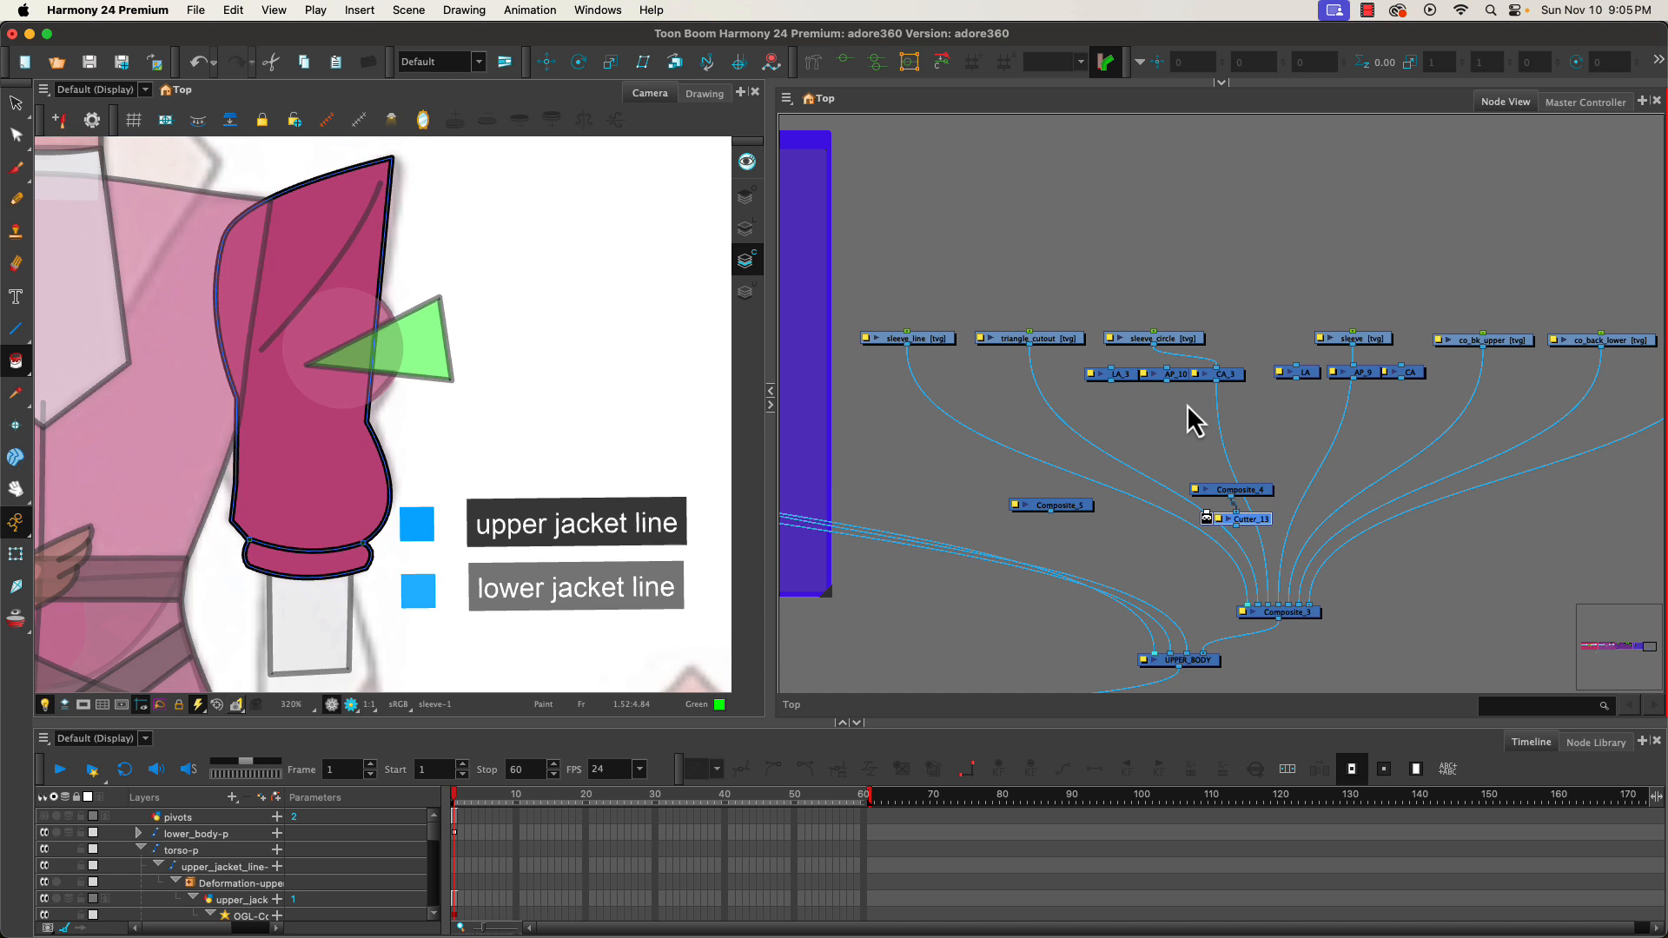
key("Tab")
key("Return")
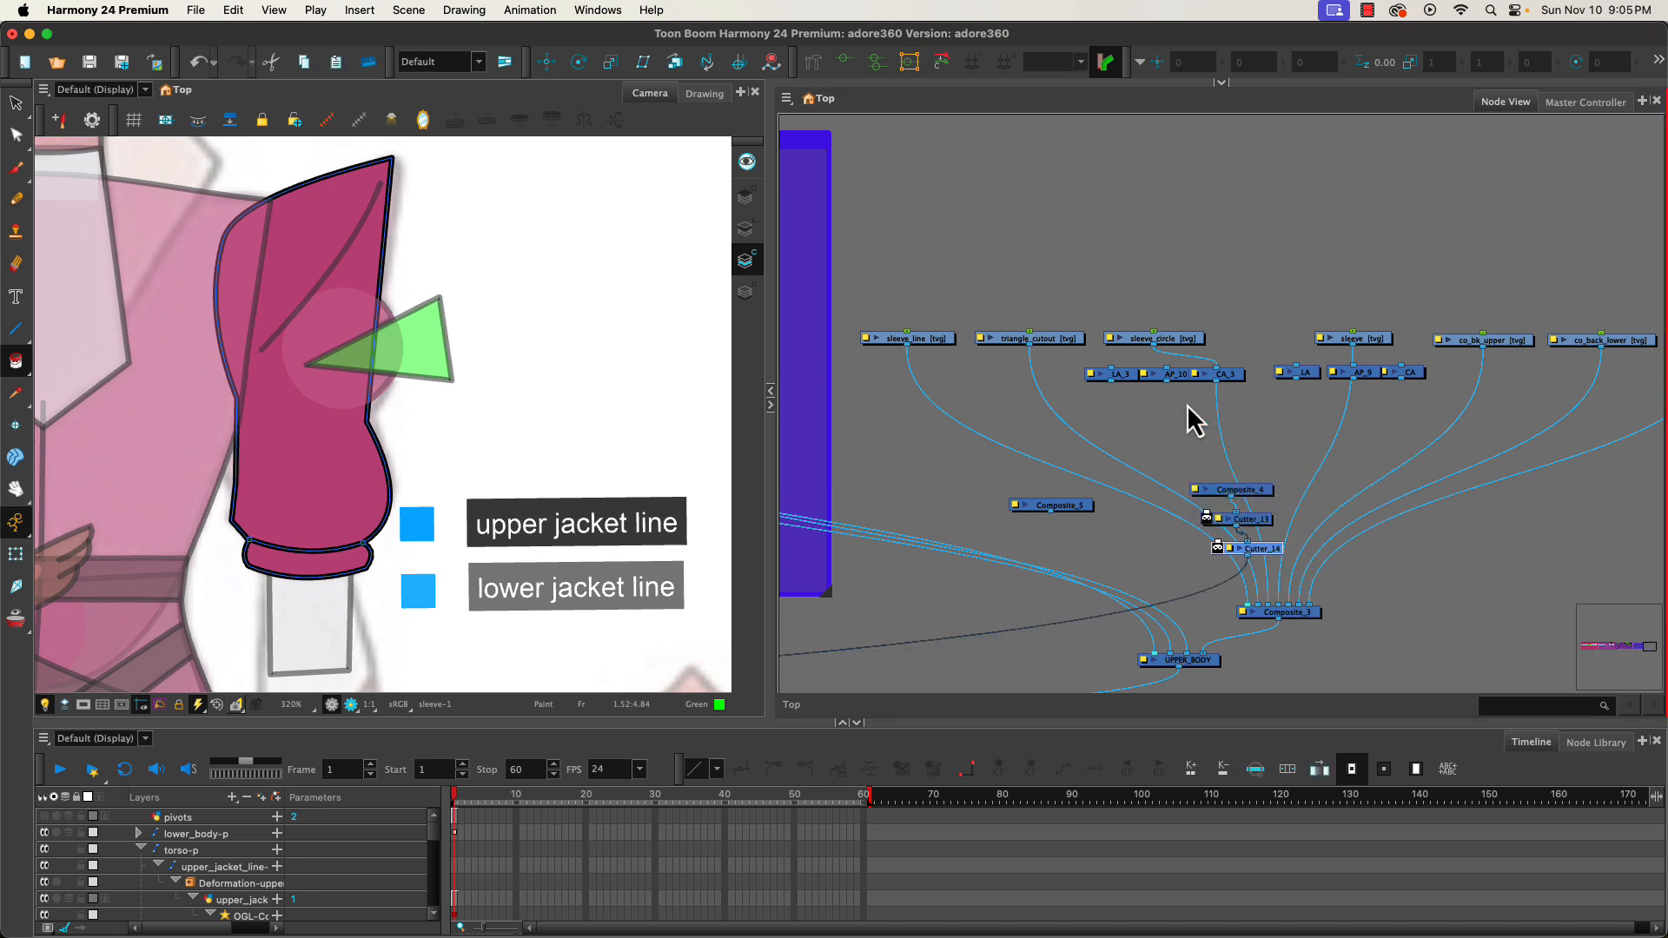
key("super+z")
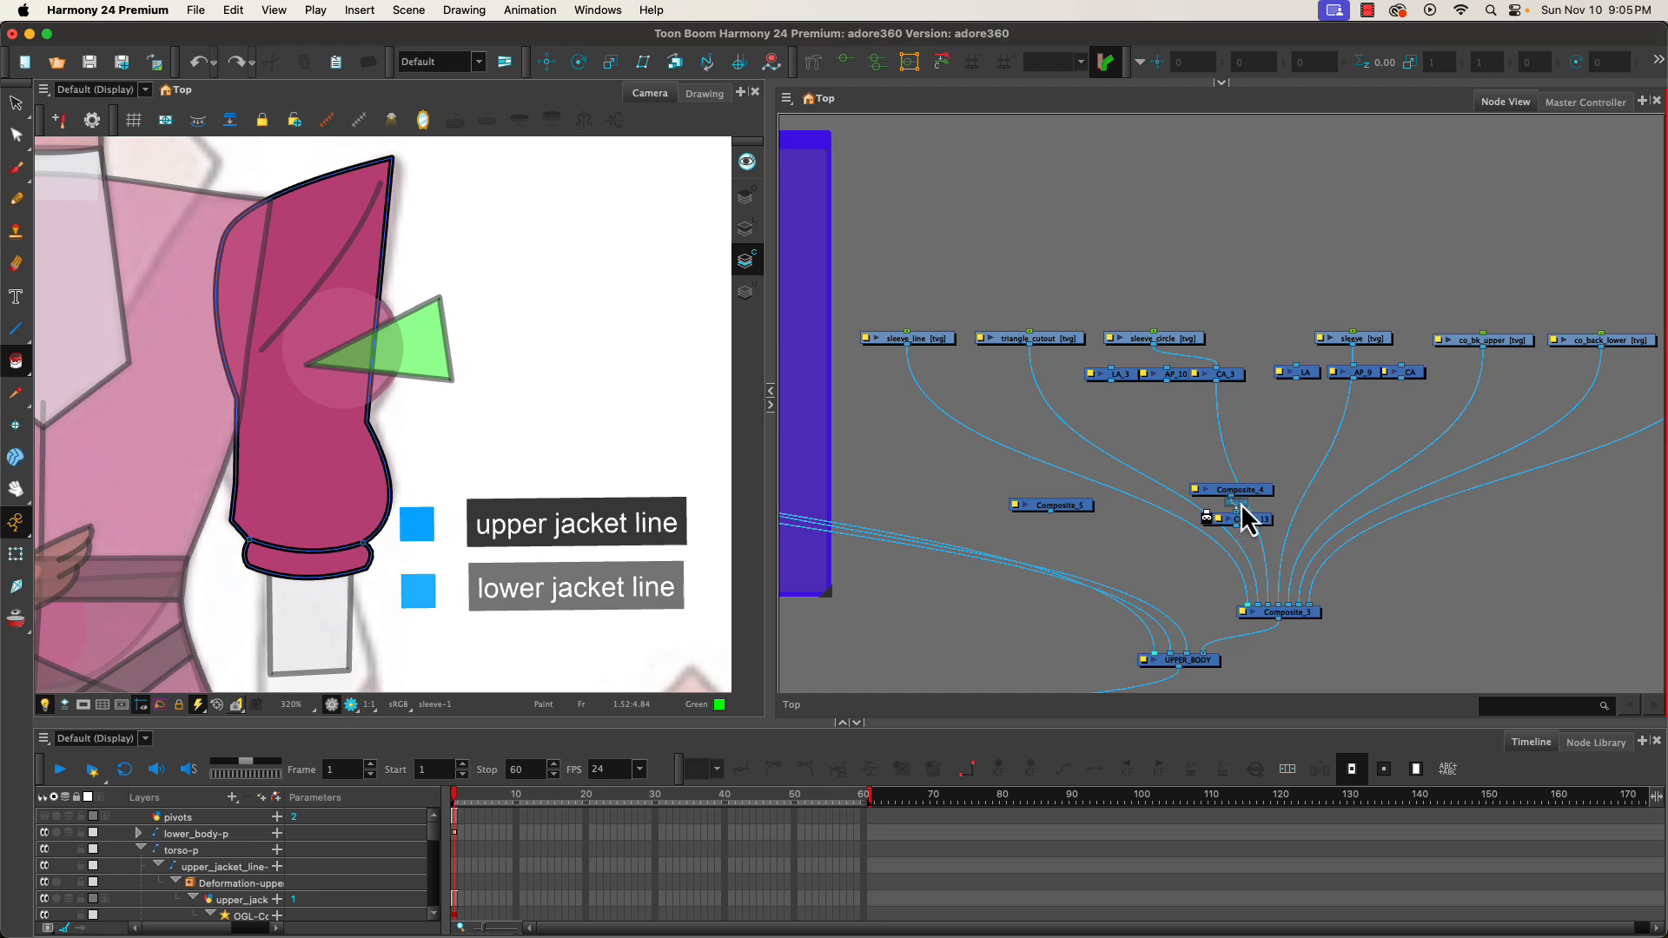
- Duplicate the Cutter node to get four cutters and gather them above the sleeve drawing nodes
left_click_drag(1232, 524, 1137, 413)
key("super+c")
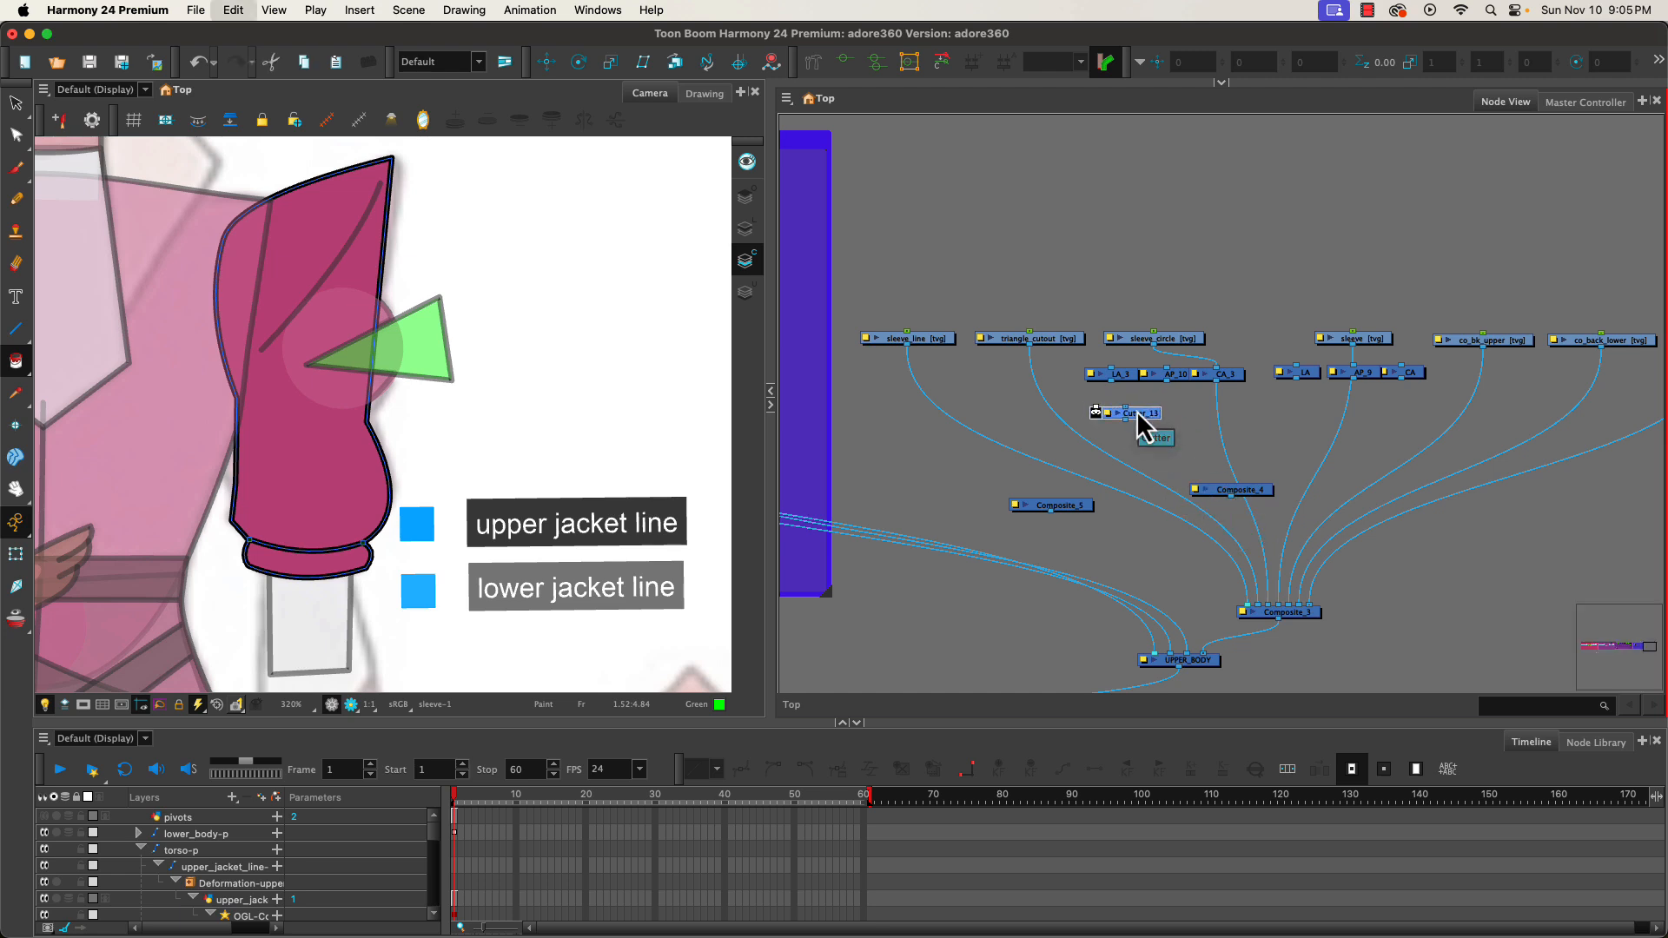
key("super+v")
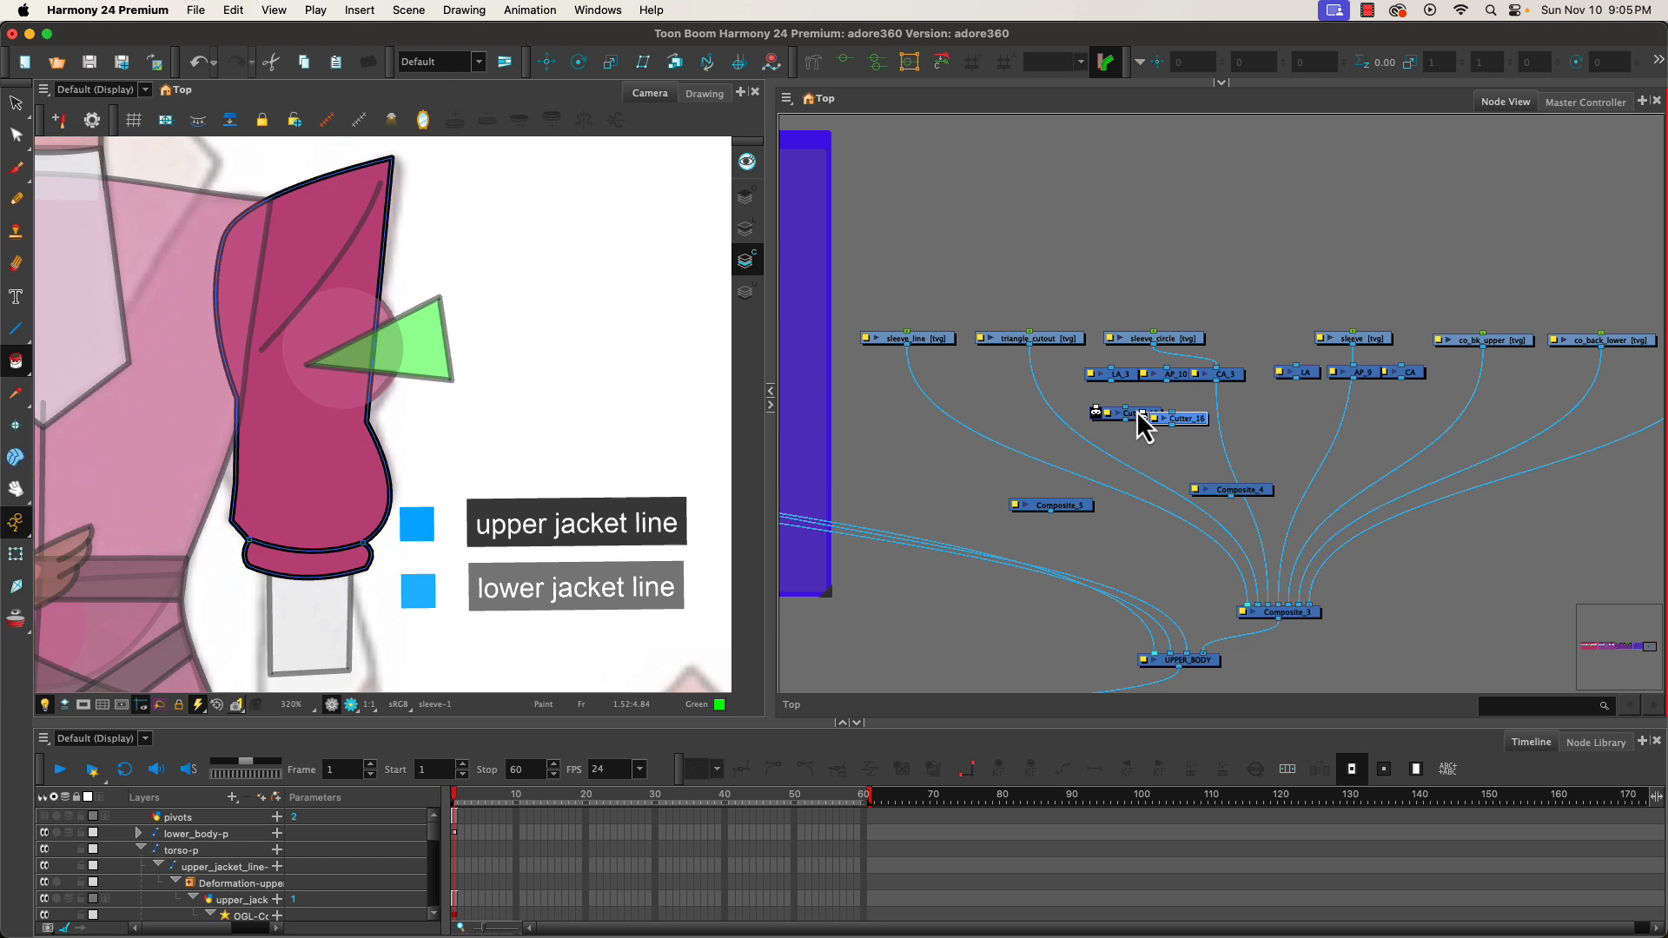
left_click_drag(1173, 421, 1167, 241)
left_click_drag(1197, 422, 1164, 276)
left_click_drag(1130, 415, 1288, 246)
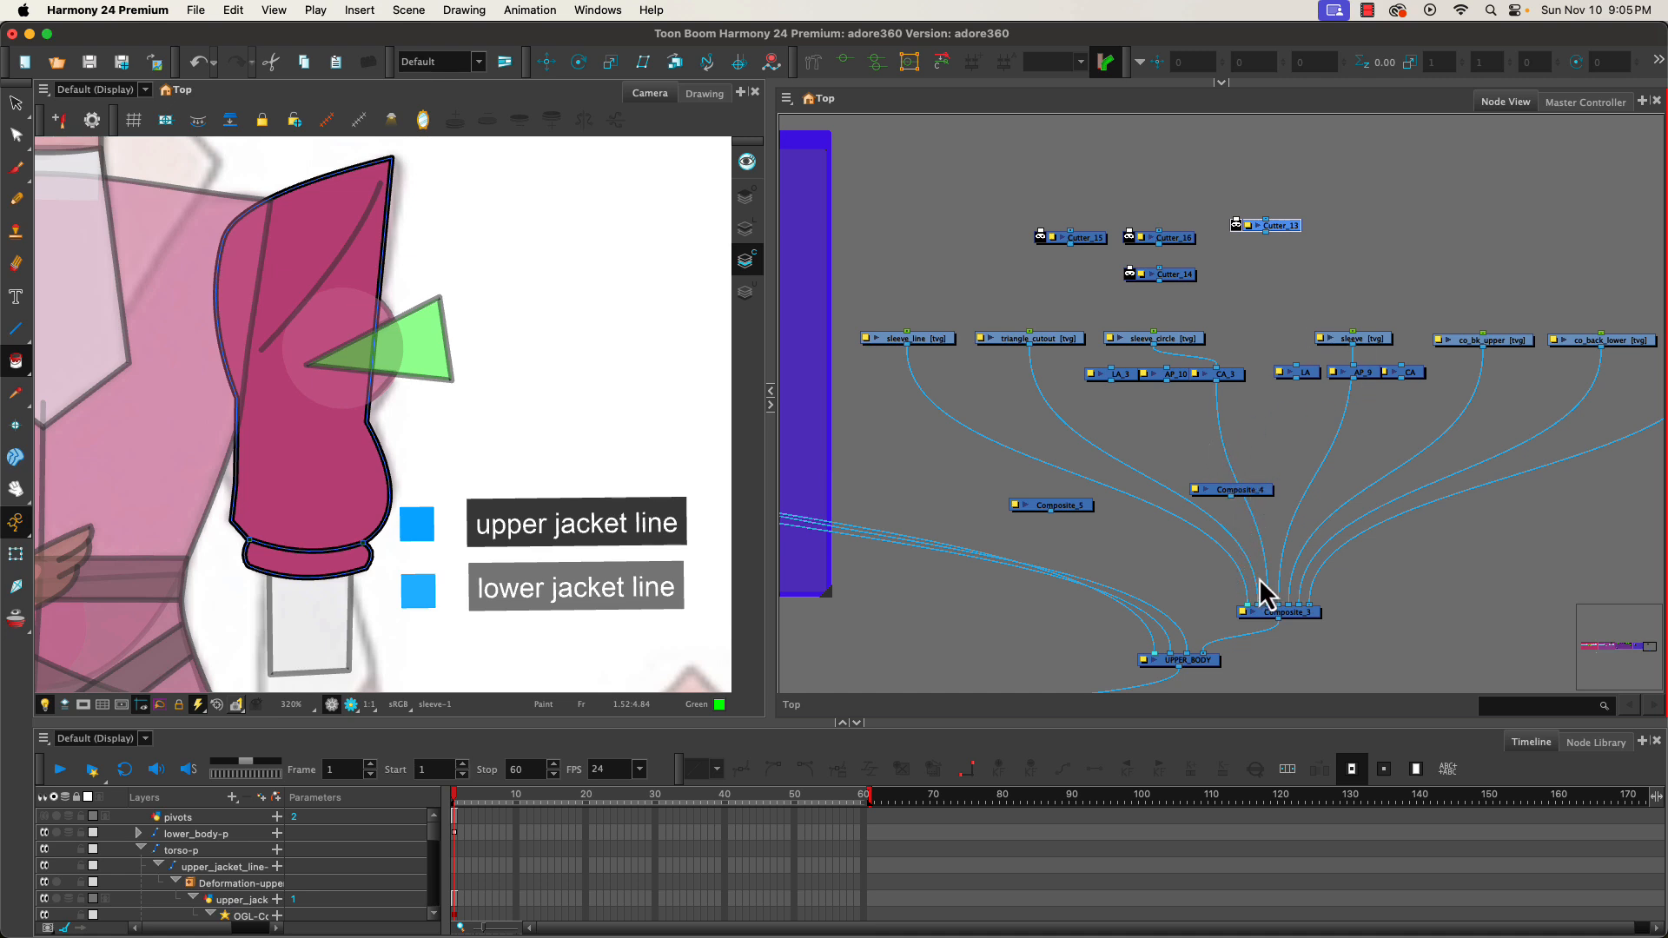
- Reroute sleeve_circle's CA node into Composite_4, disconnect sleeve from the lower composite, and link both drawings to their LA, AP and CA nodes
left_click_drag(1269, 605, 1241, 491)
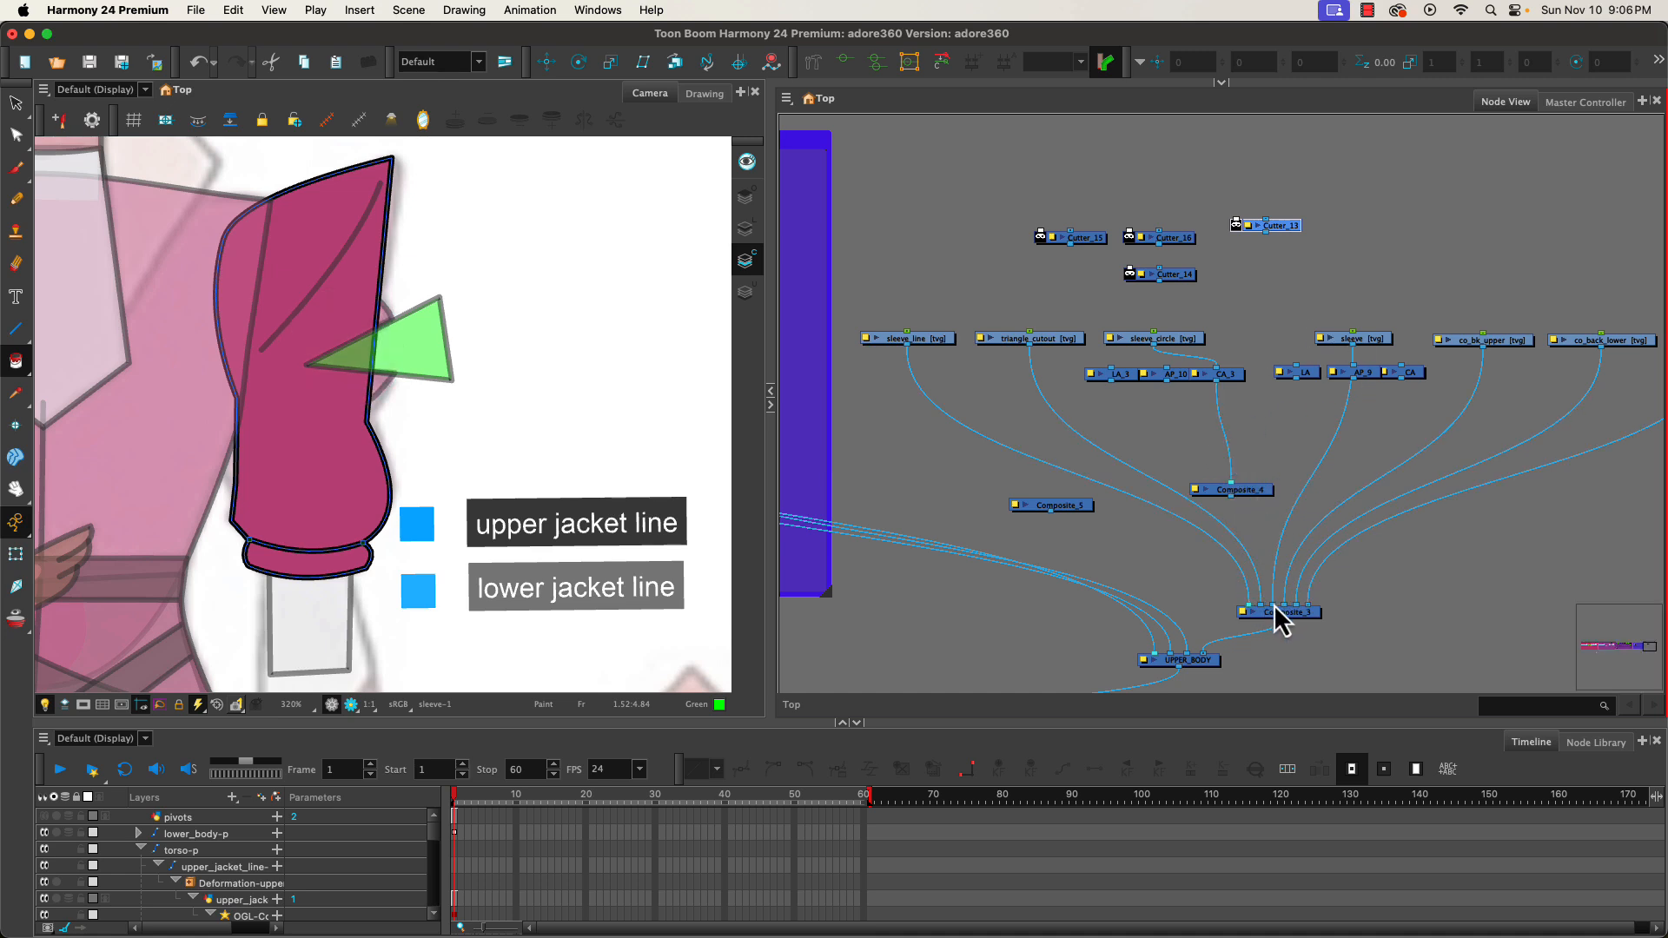
mouse_move(1274, 607)
left_mouse_down()
mouse_move(1278, 484)
mouse_move(1327, 393)
left_mouse_up()
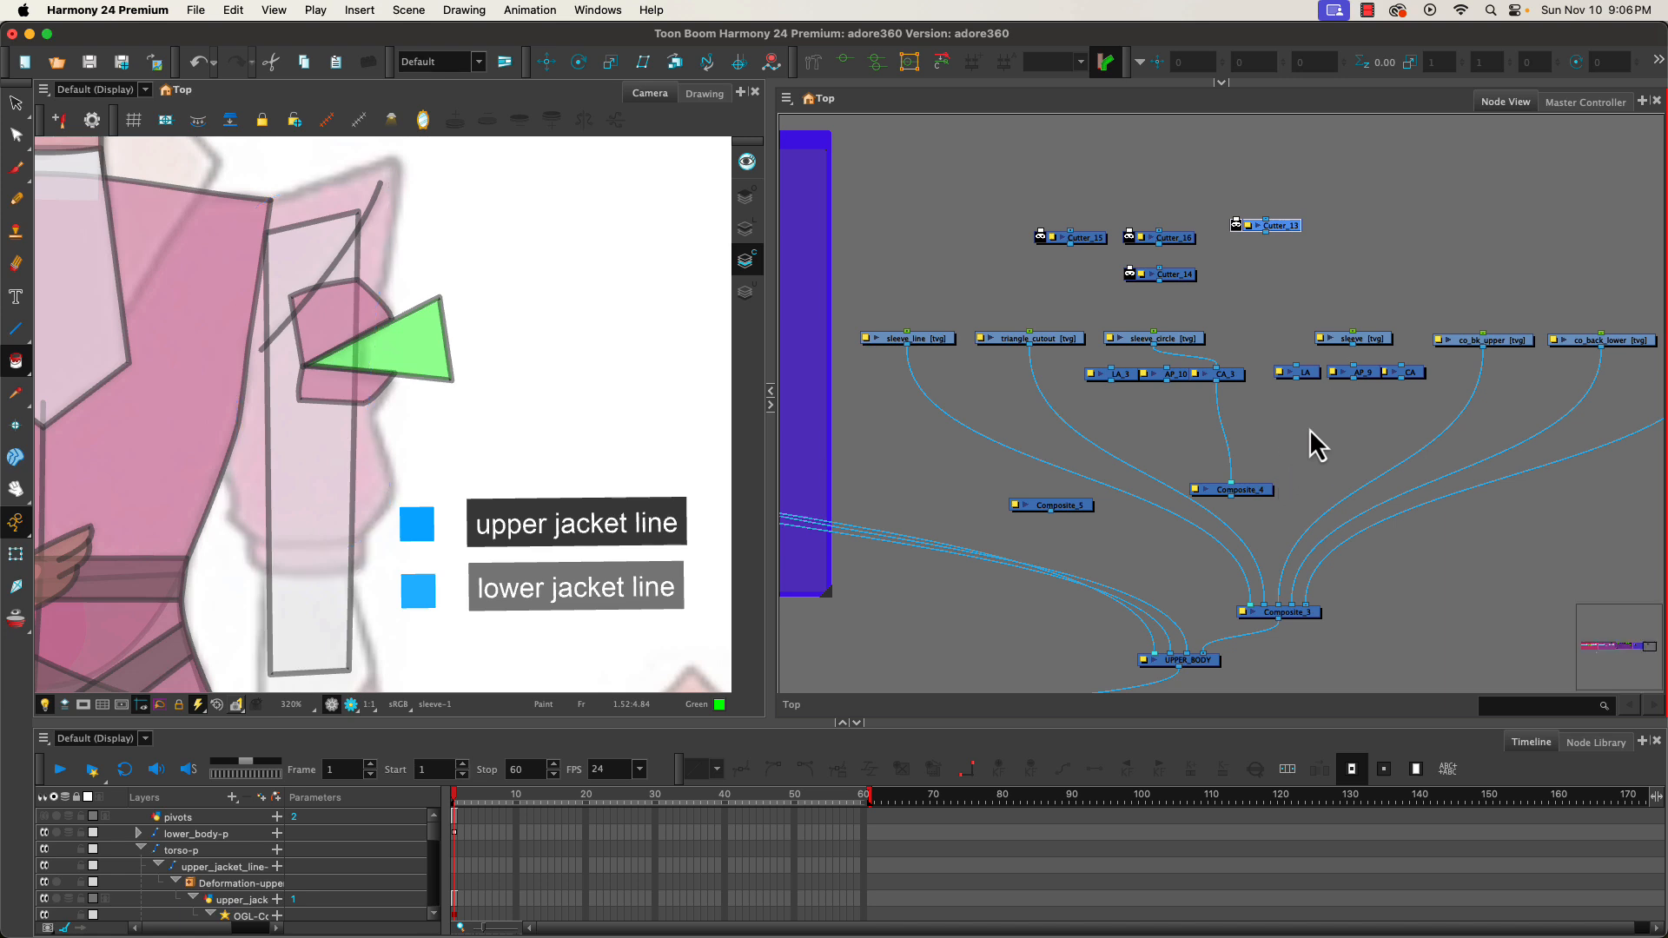
left_click(1352, 340)
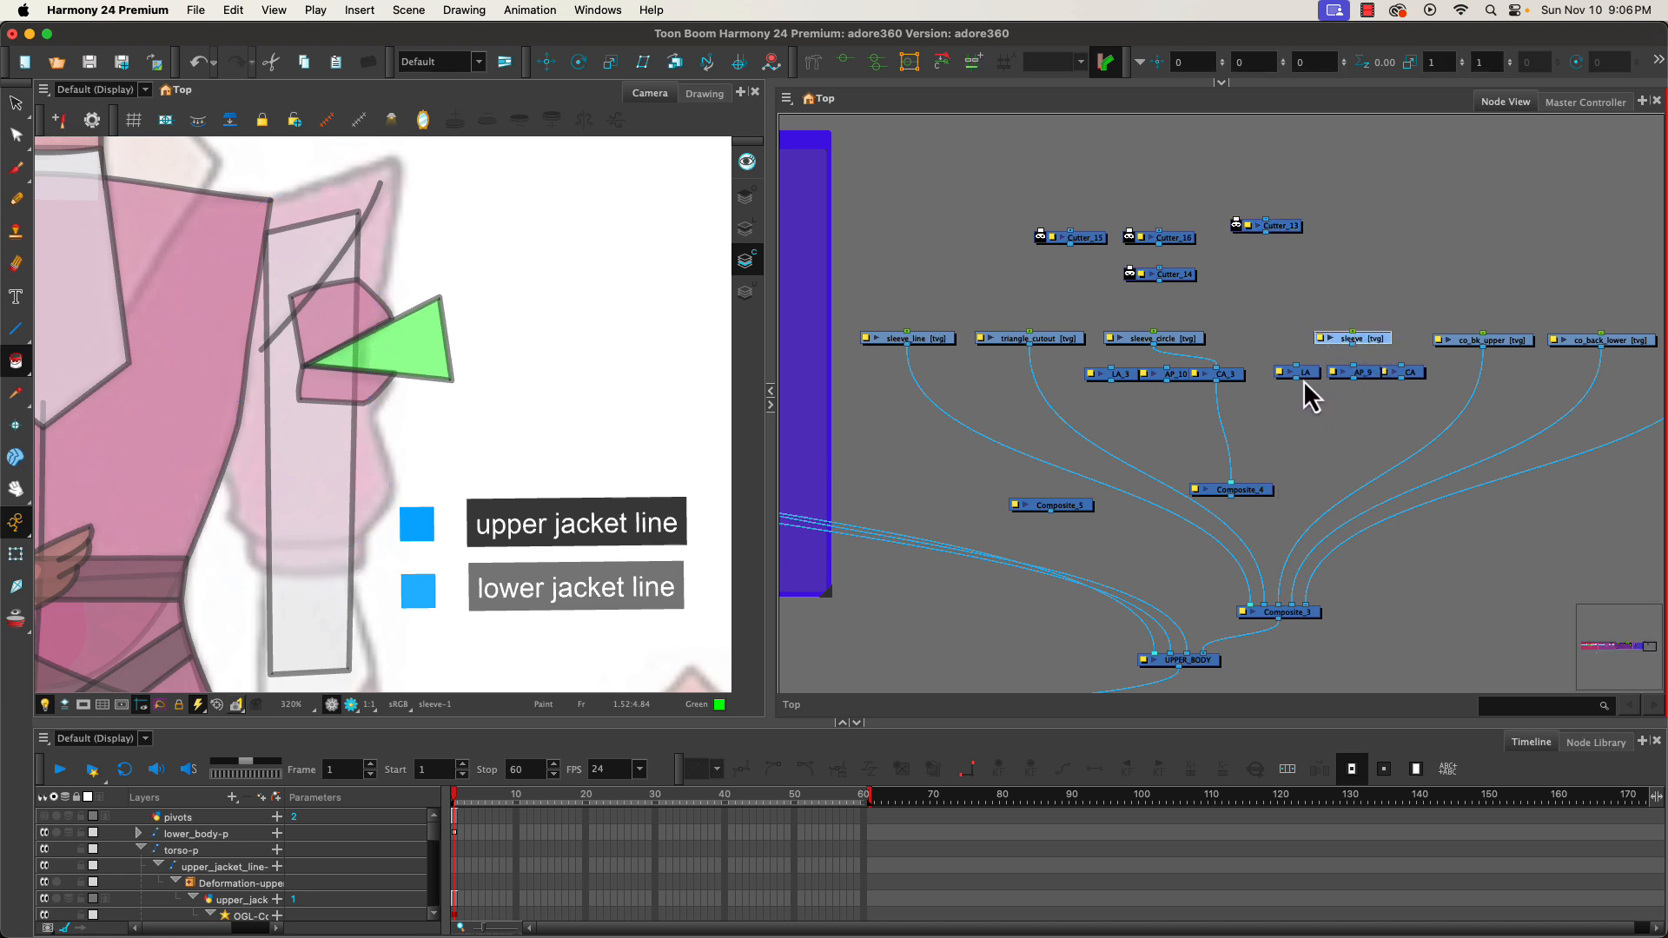
left_click(1147, 342)
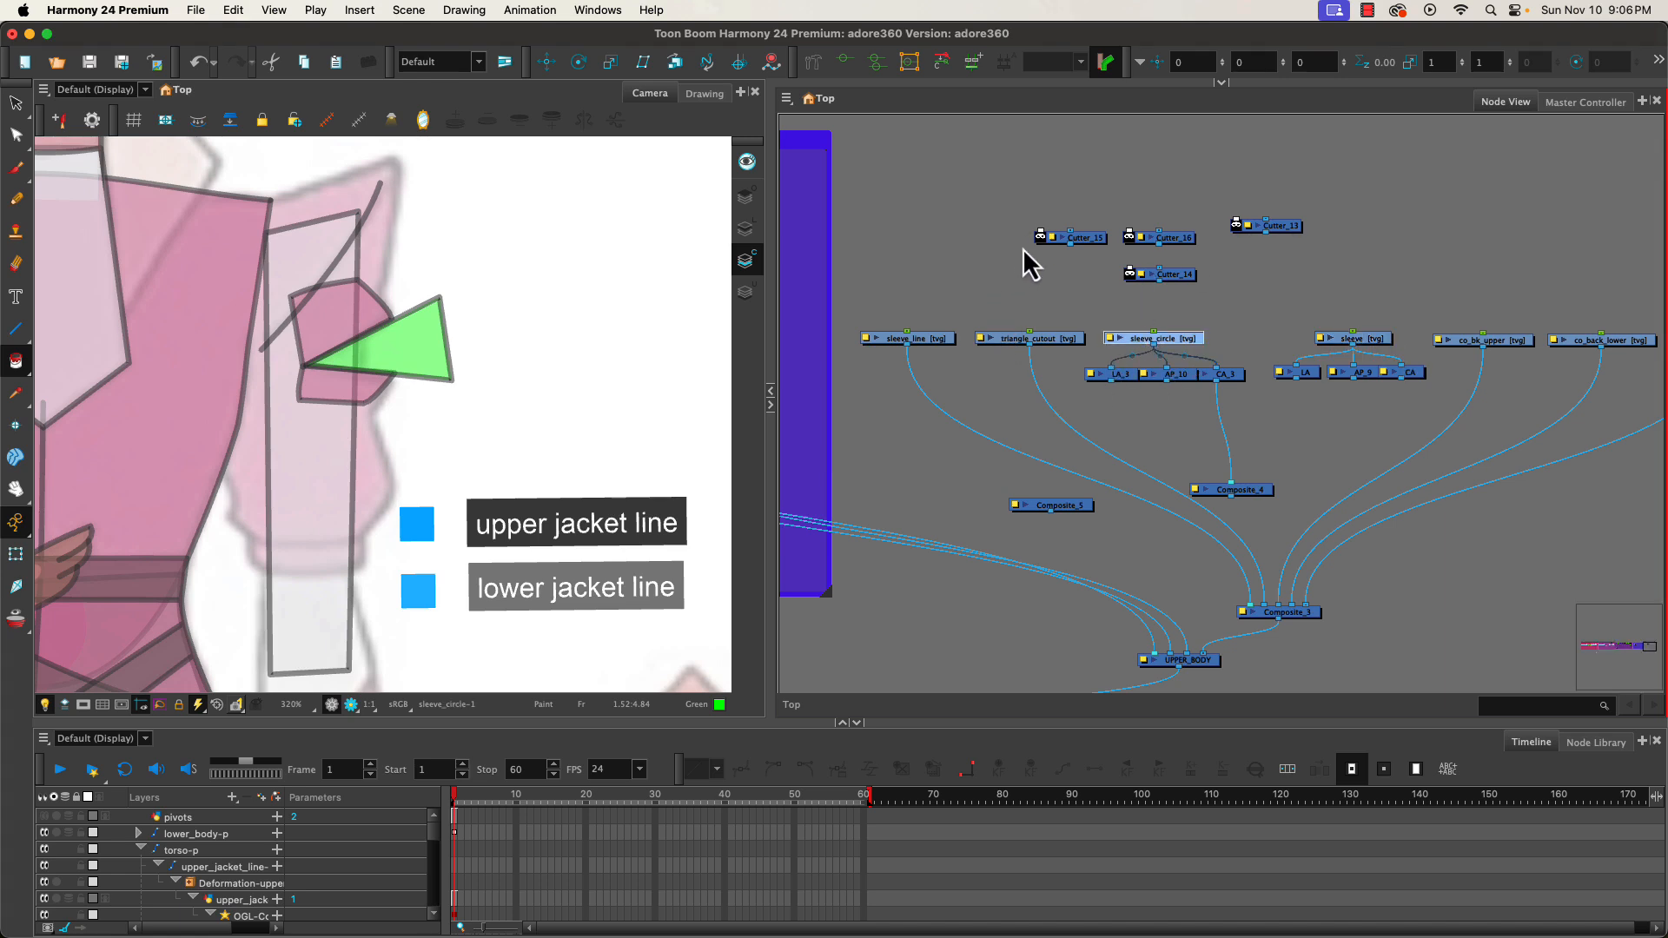
- Paste another LA, AP and CA set below triangle_cutout and connect that drawing to all three nodes instead of the lower composite
left_click_drag(1078, 389, 957, 382)
key("super+c")
key("super+v")
left_click_drag(1003, 331, 909, 329)
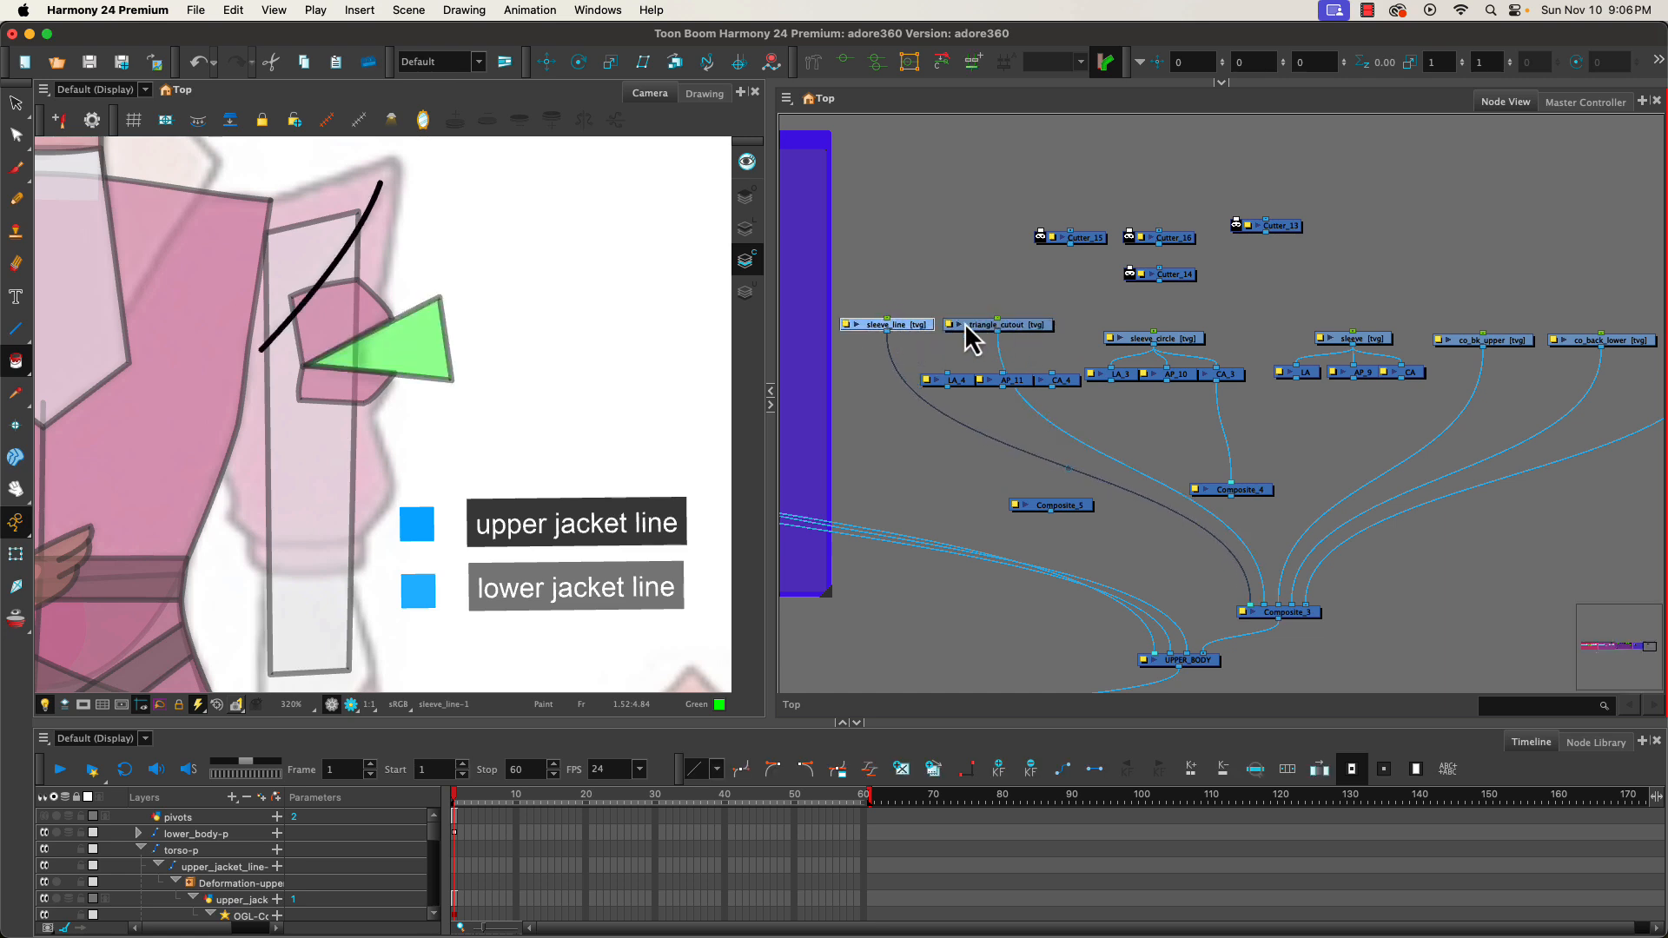
left_click_drag(1020, 327, 1030, 331)
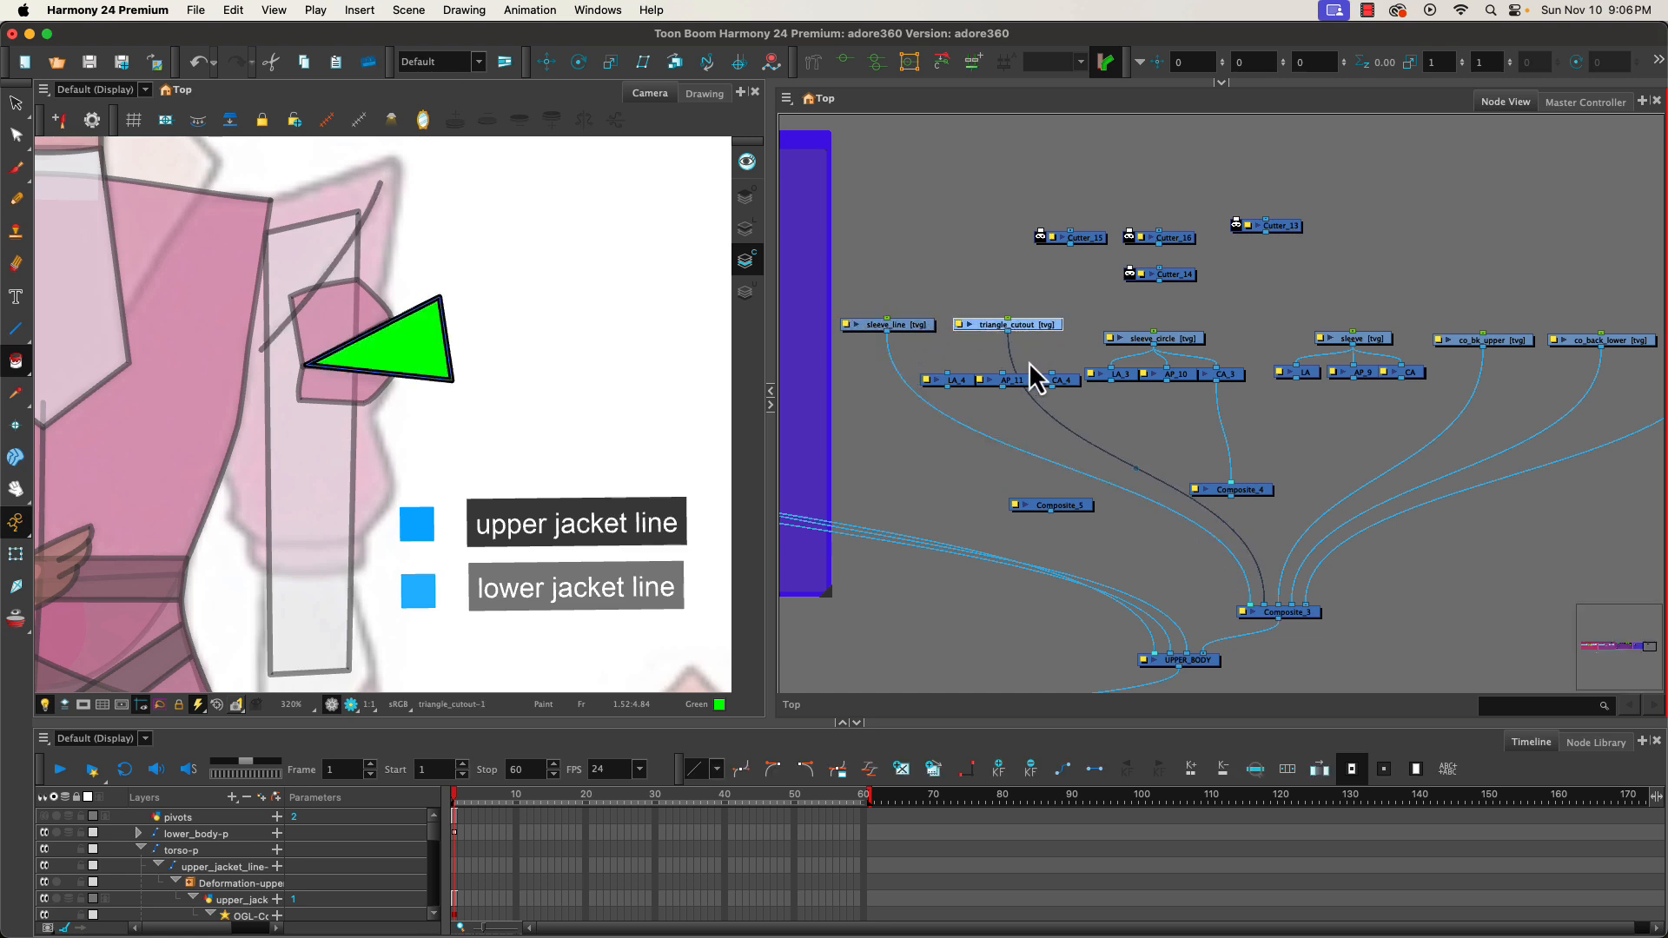
left_click_drag(1267, 612, 948, 374)
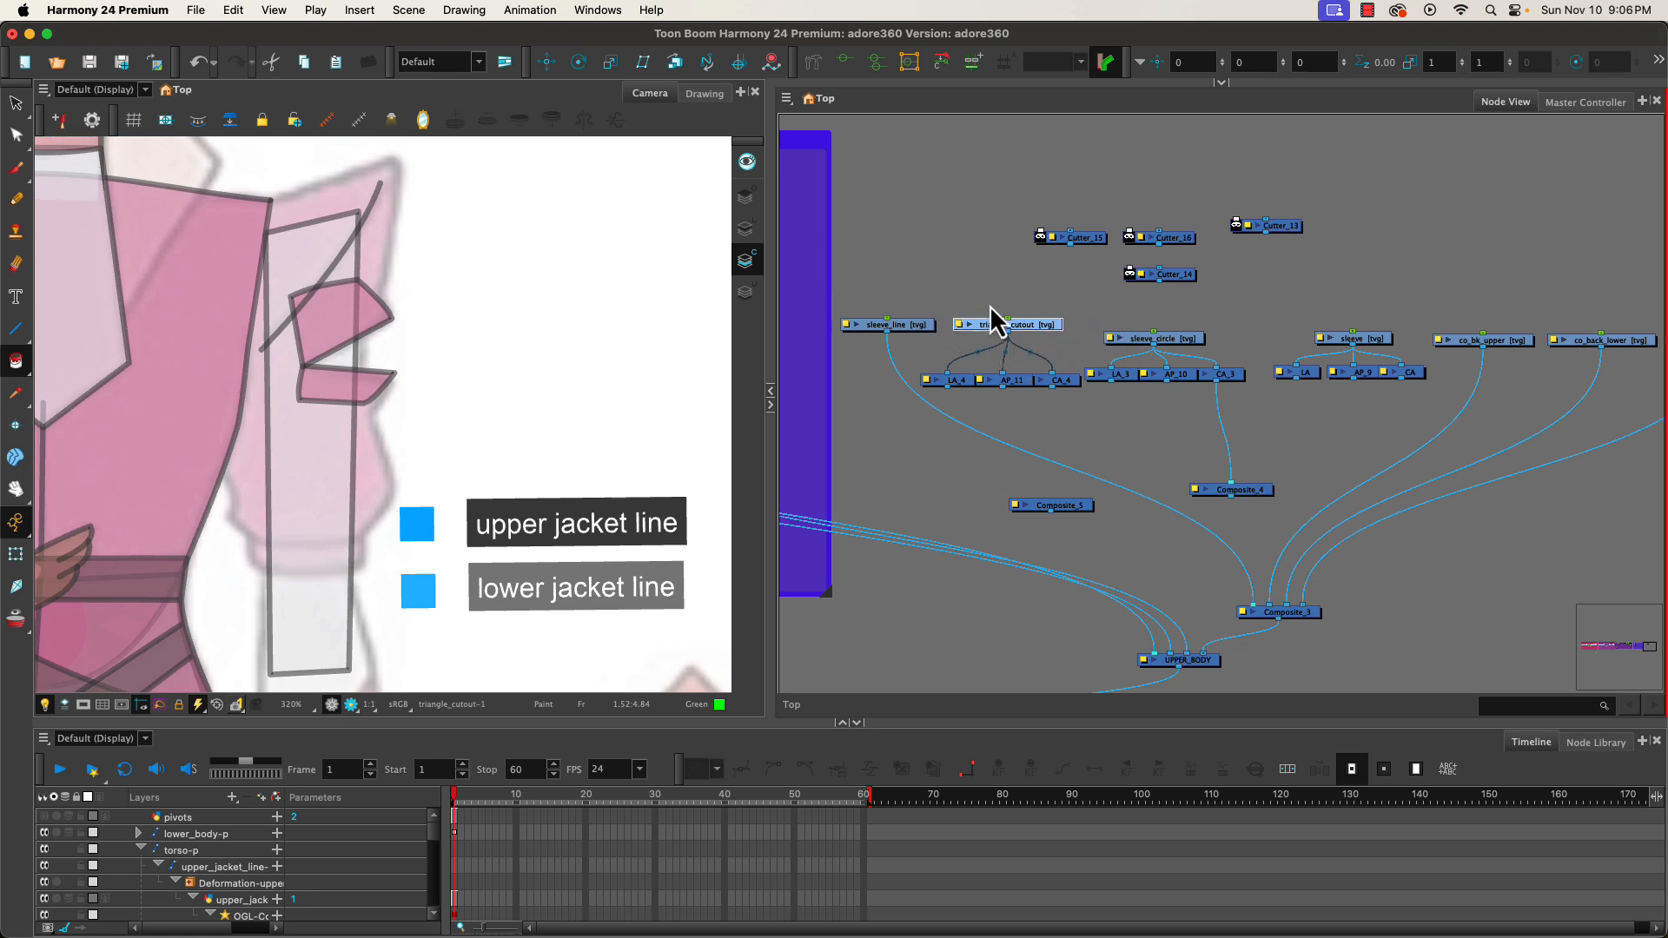
left_click_drag(1190, 344, 1211, 337)
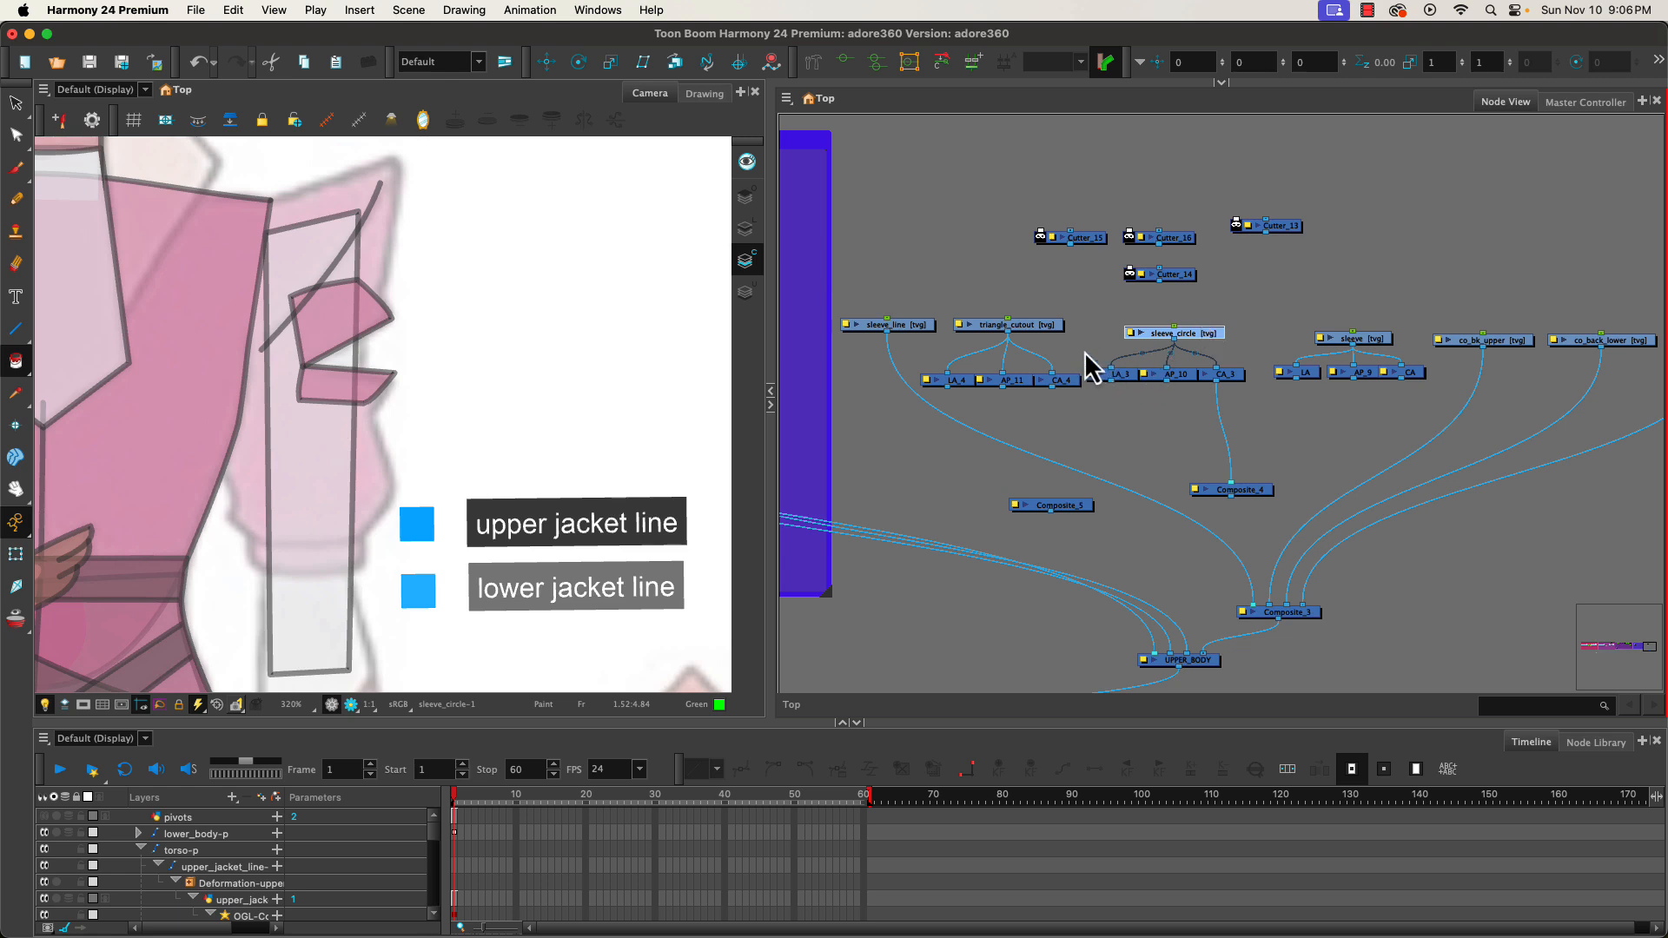
- Select the LA, AP and CA nodes of all three drawings, add a second Node View, and return to the original one
left_click_drag(928, 369, 1383, 386)
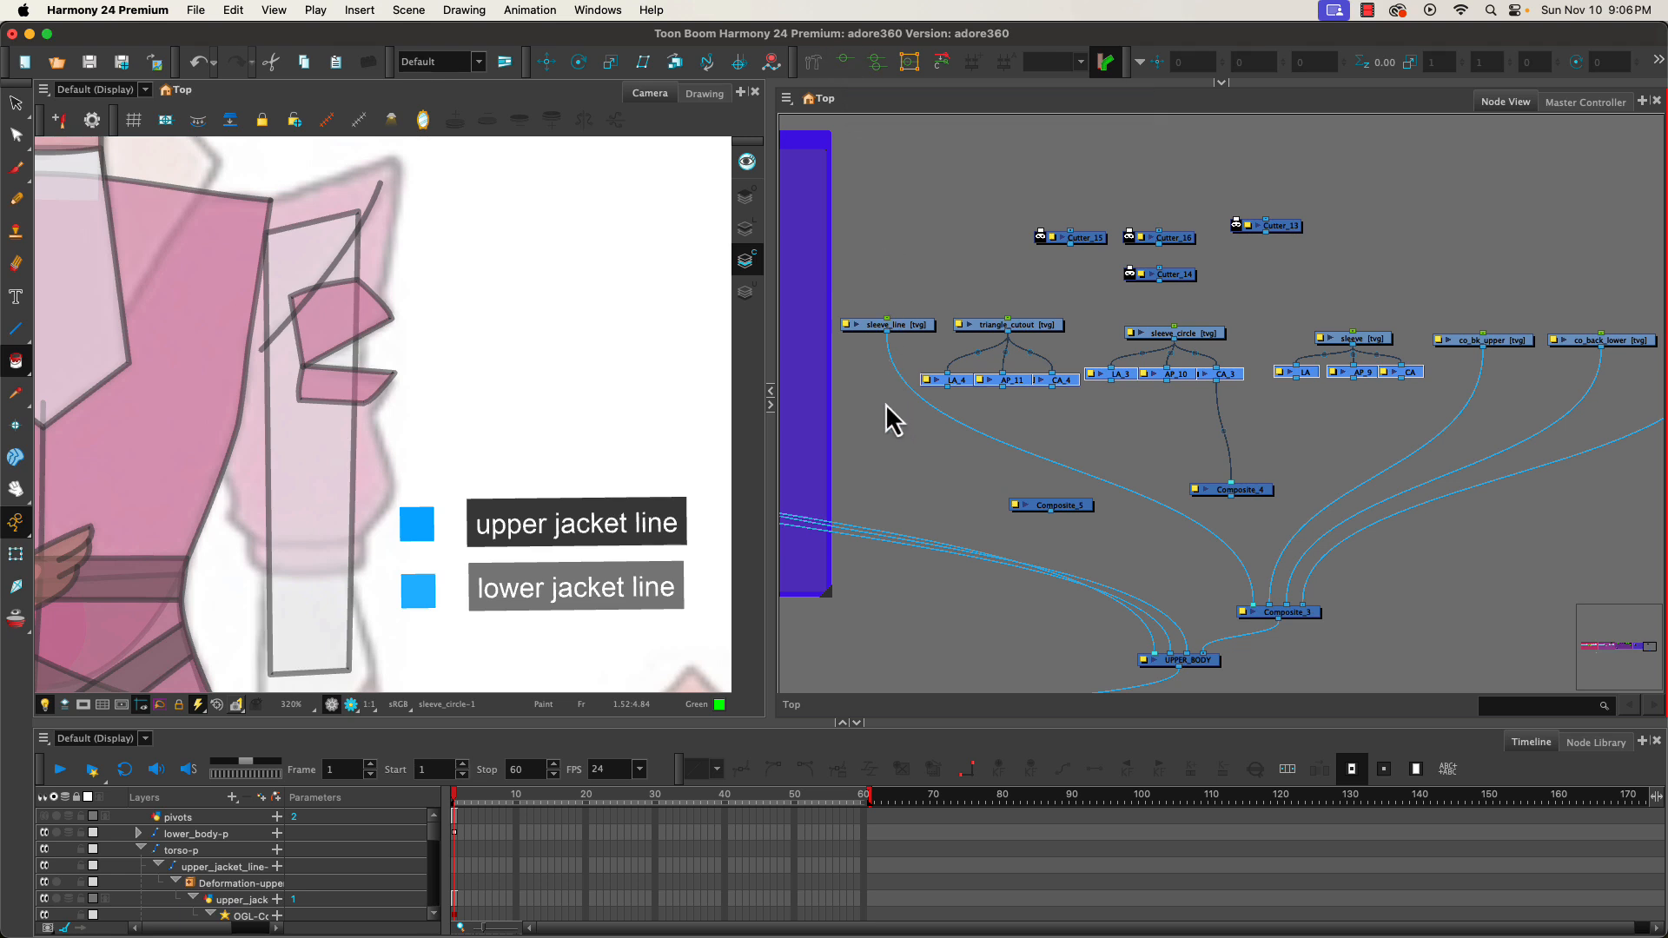
left_click(1222, 83)
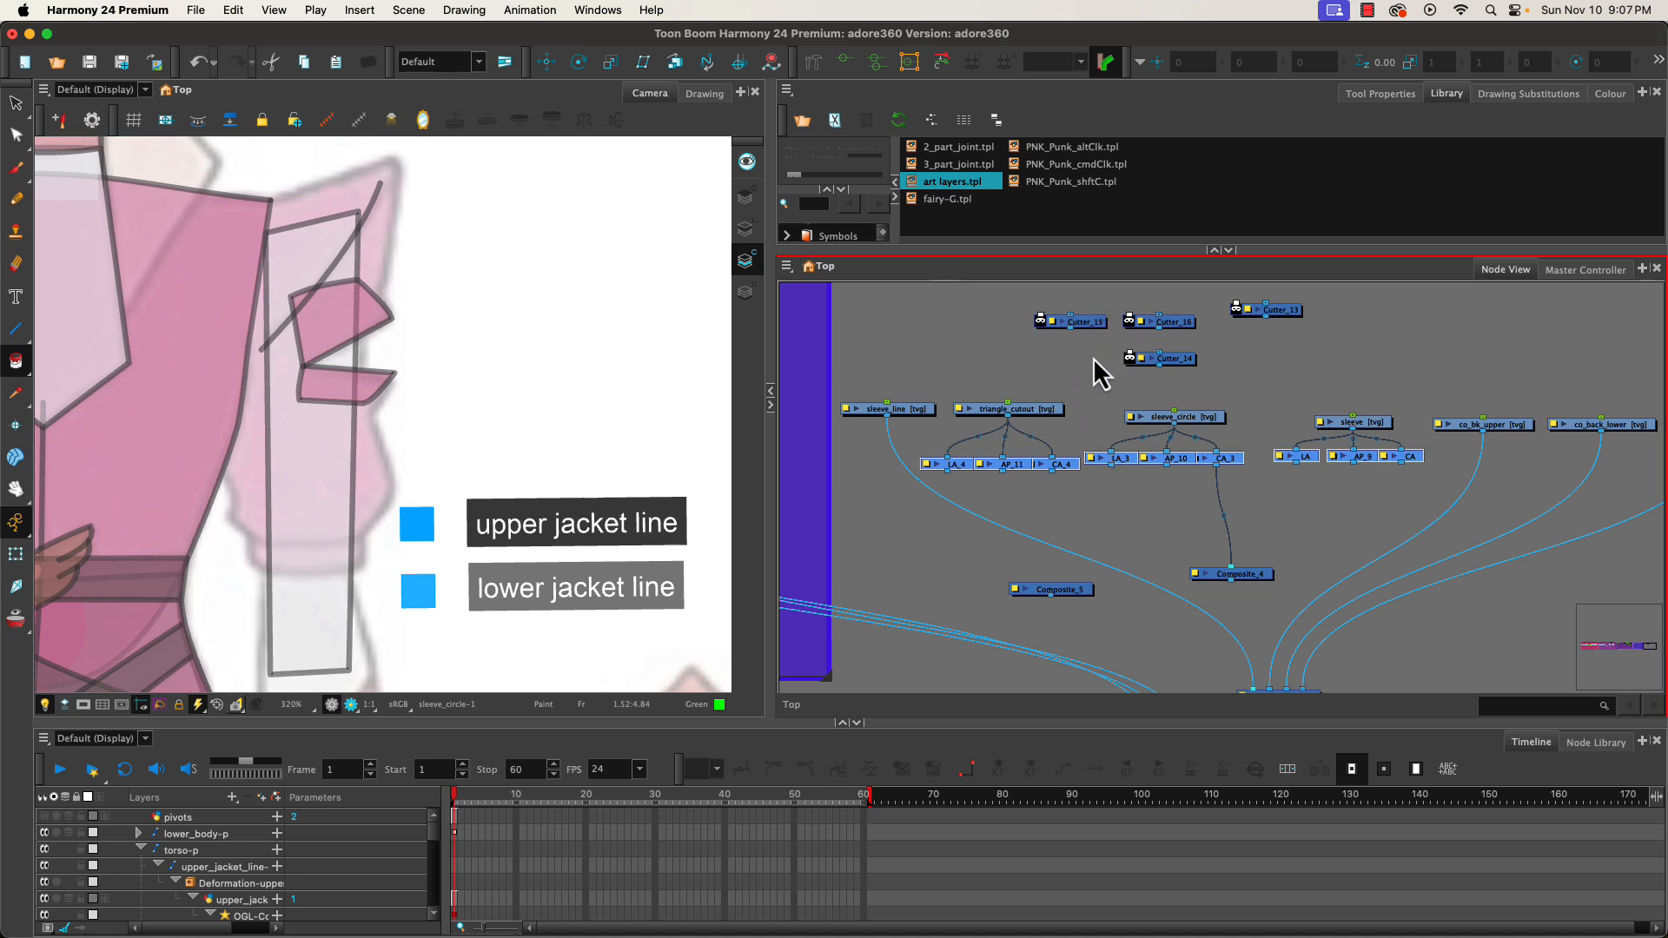
left_click(1643, 271)
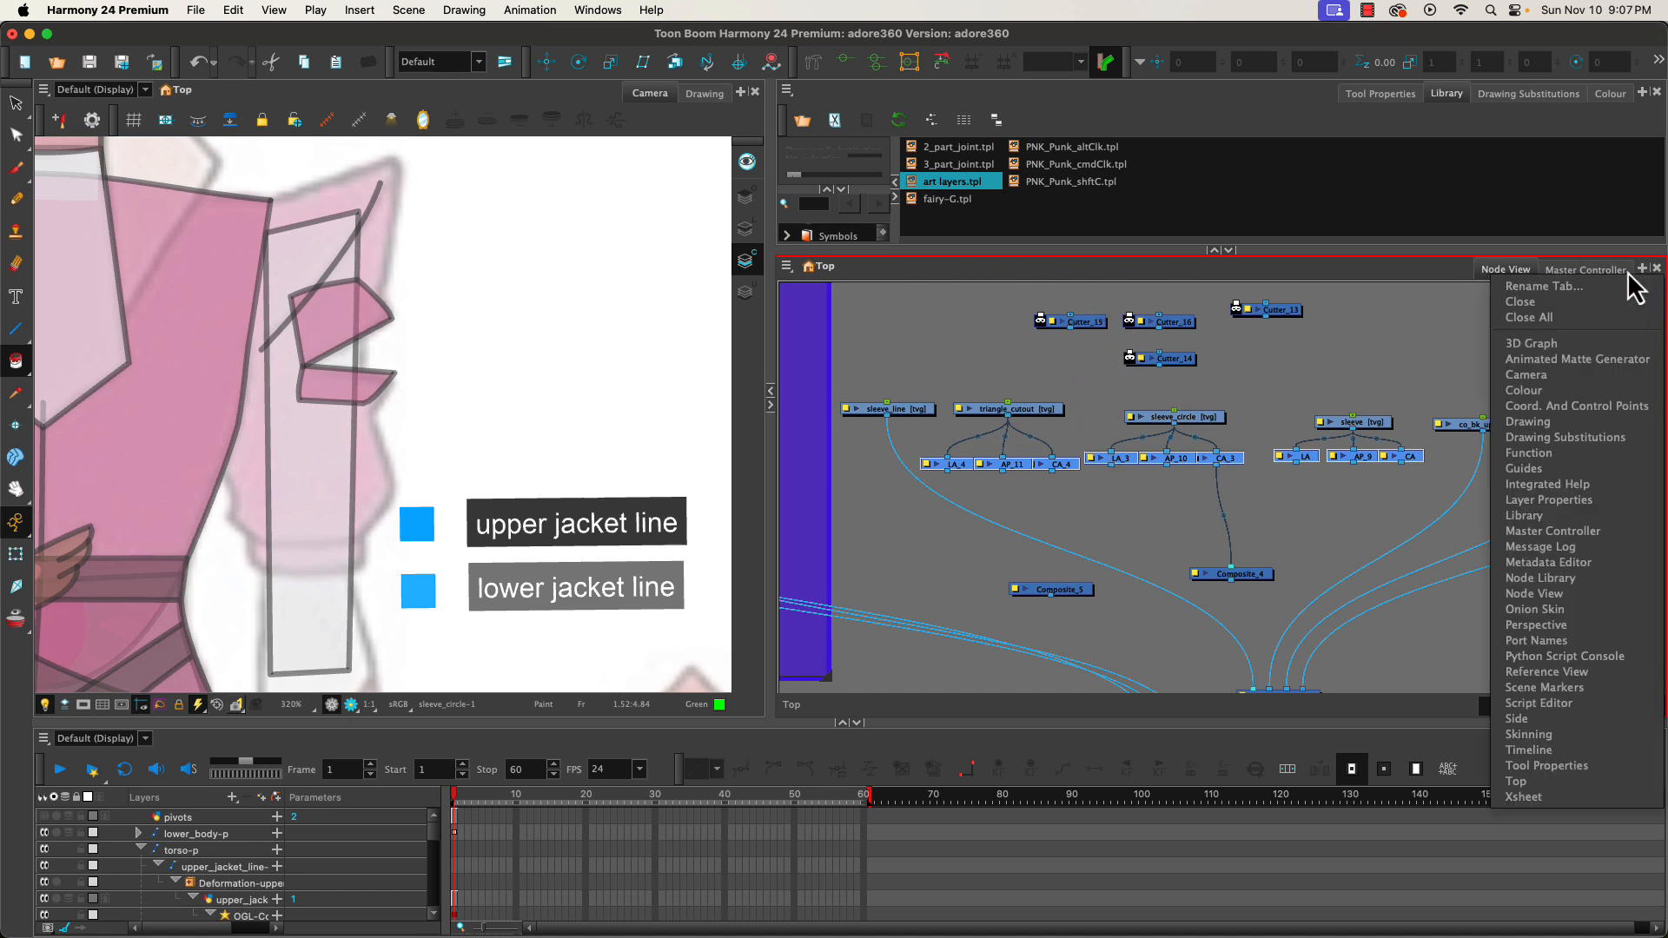
left_click(1529, 595)
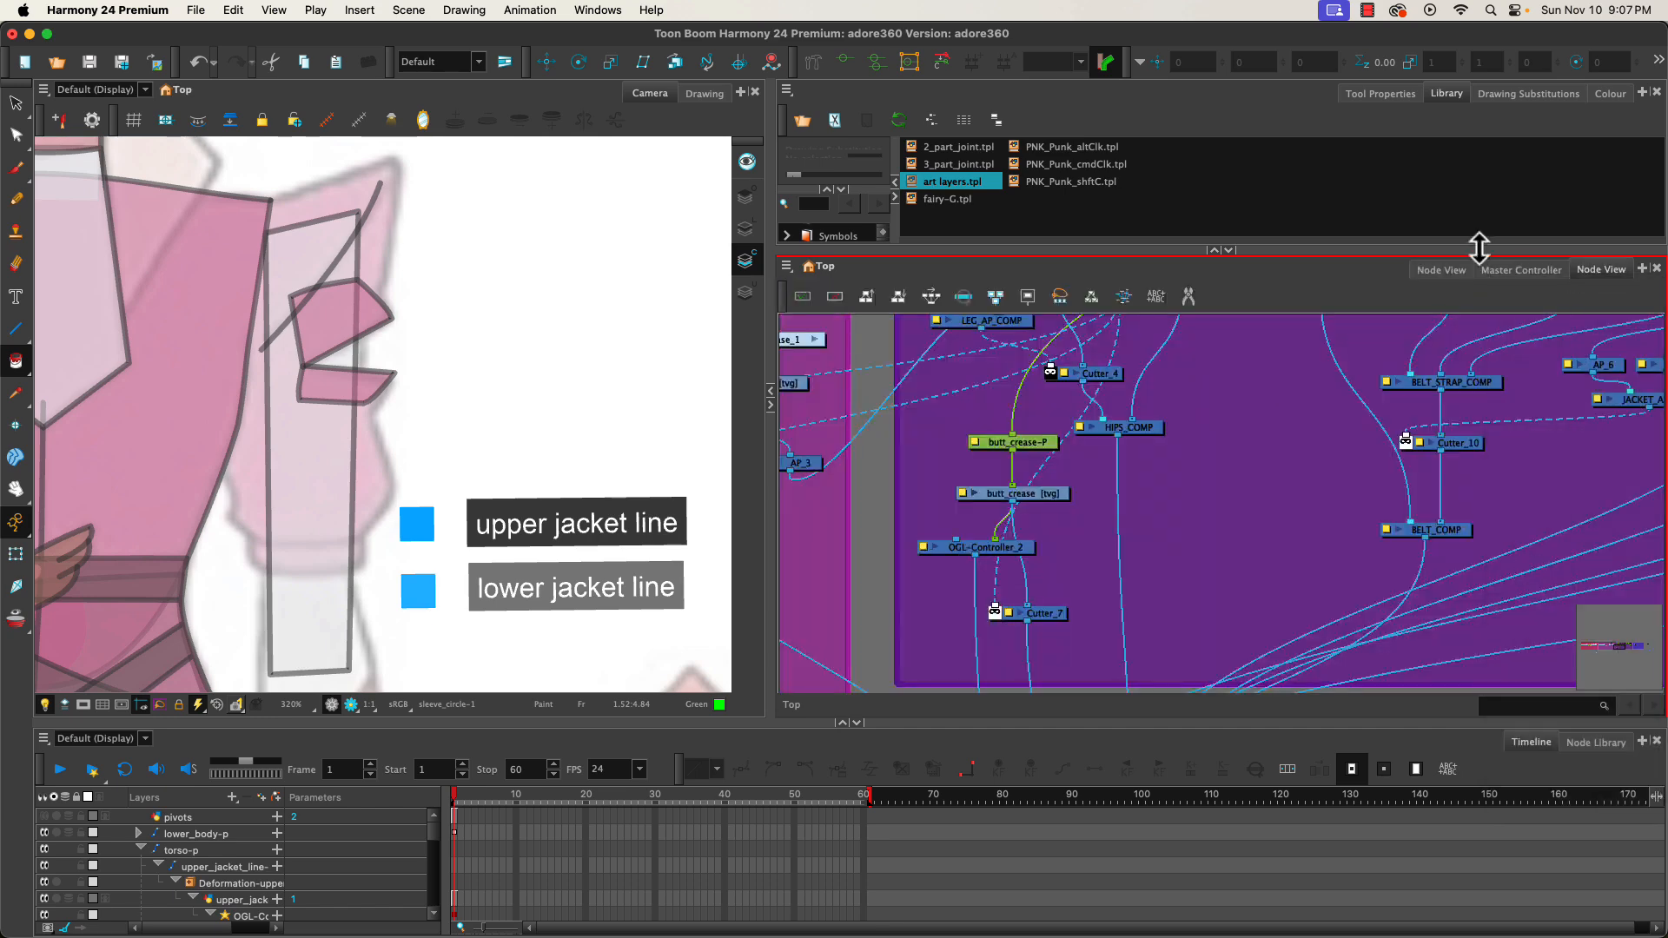
left_click(1449, 271)
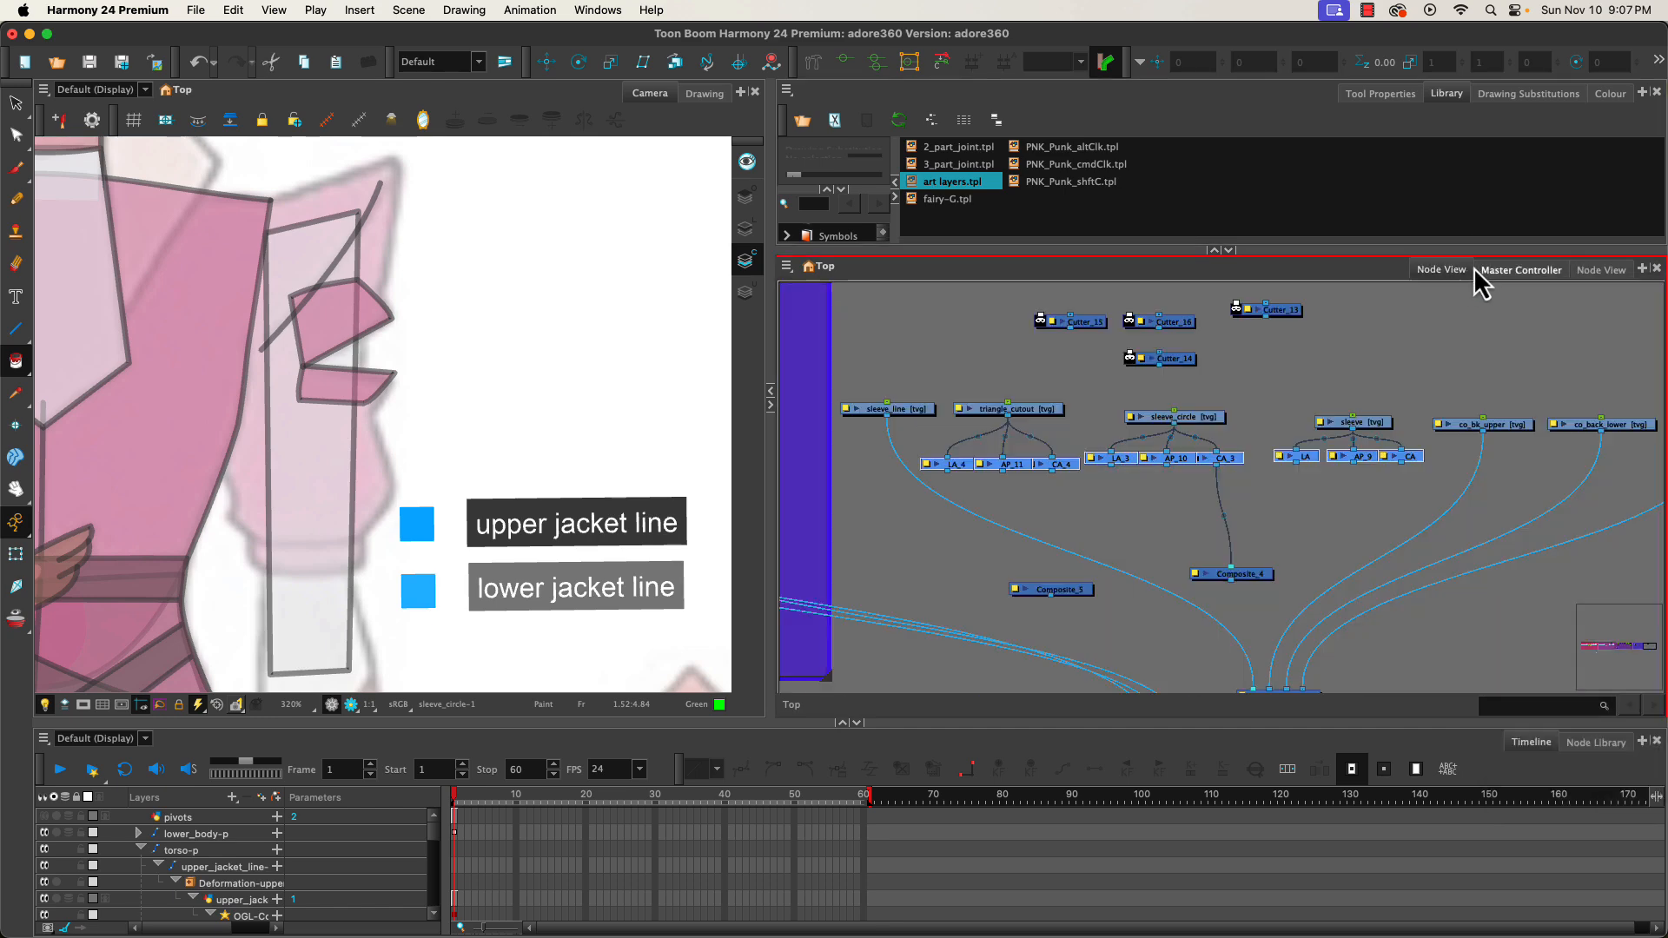
- Close the extra Node View, return to the sleeve nodes, and space the selected LA, AP and CA nodes evenly in one row
left_click(1657, 269)
left_click(1600, 271)
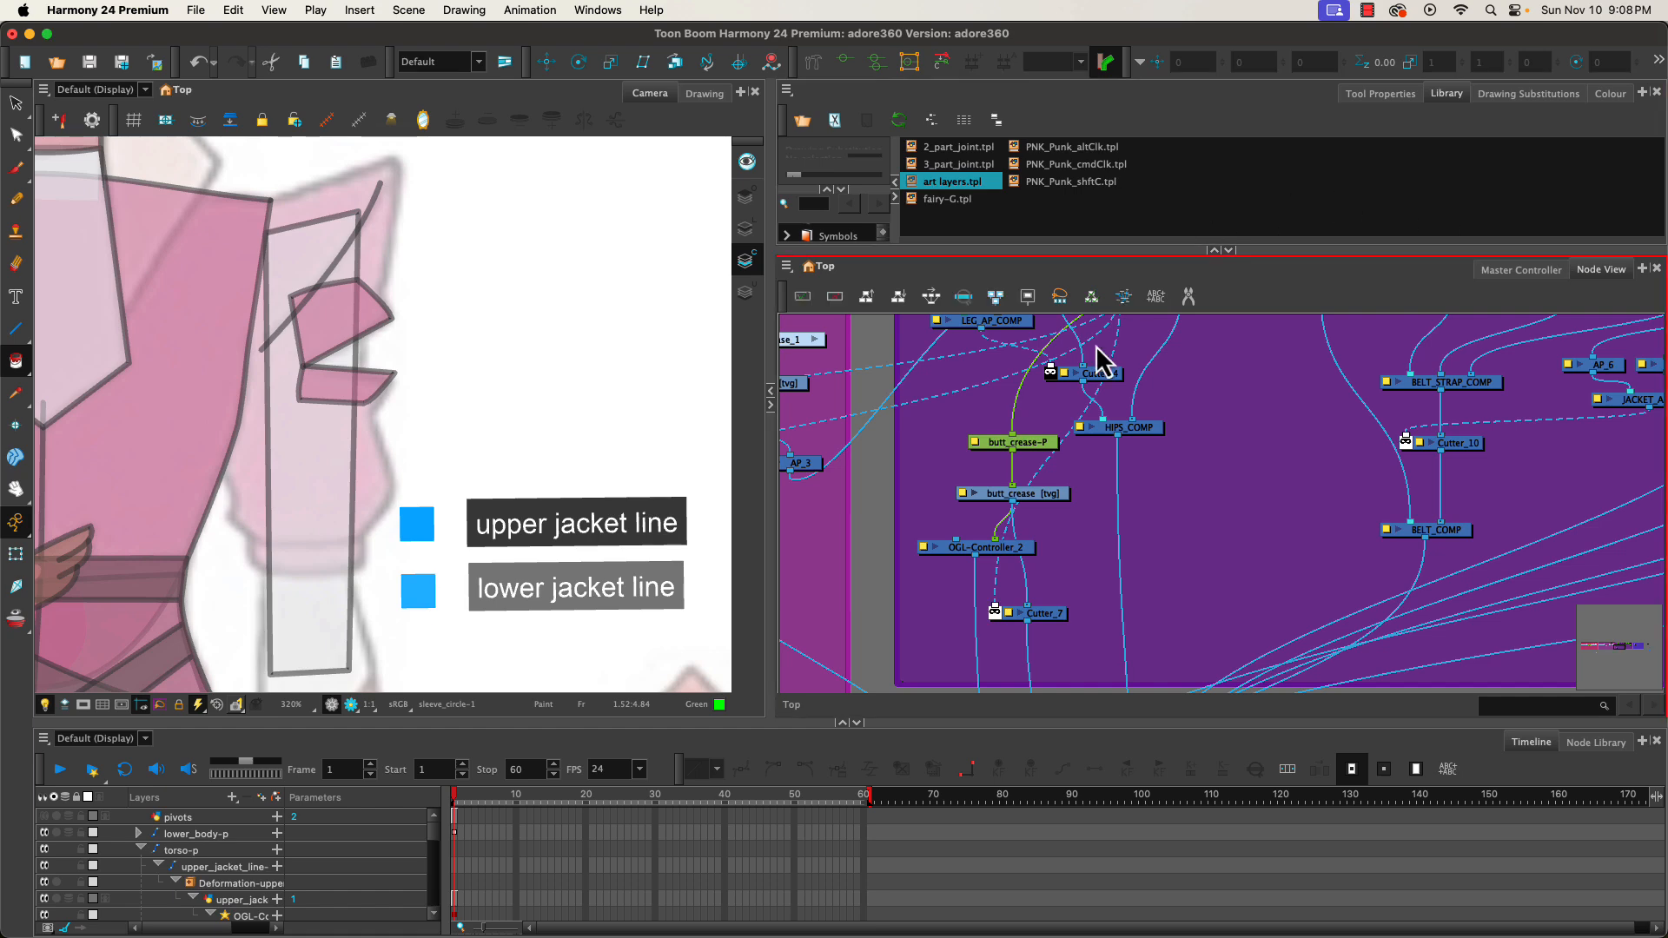
left_click_drag(1248, 518, 260, 559)
left_click_drag(1469, 490, 477, 507)
left_click_drag(1310, 534, 868, 568)
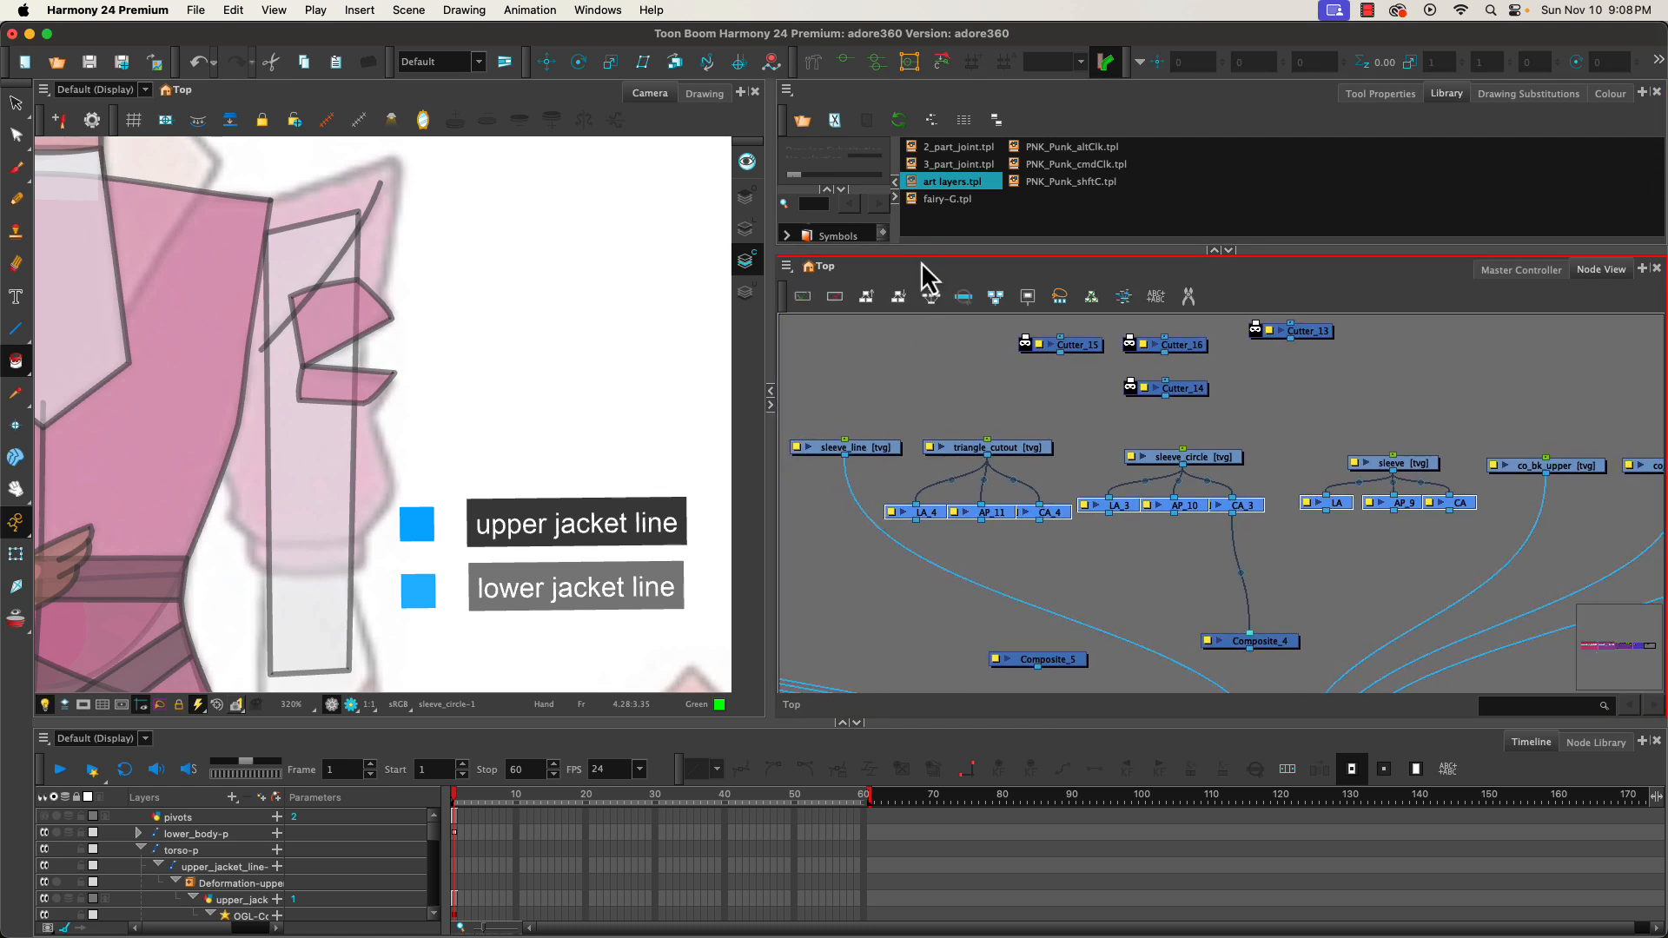
left_click(929, 301)
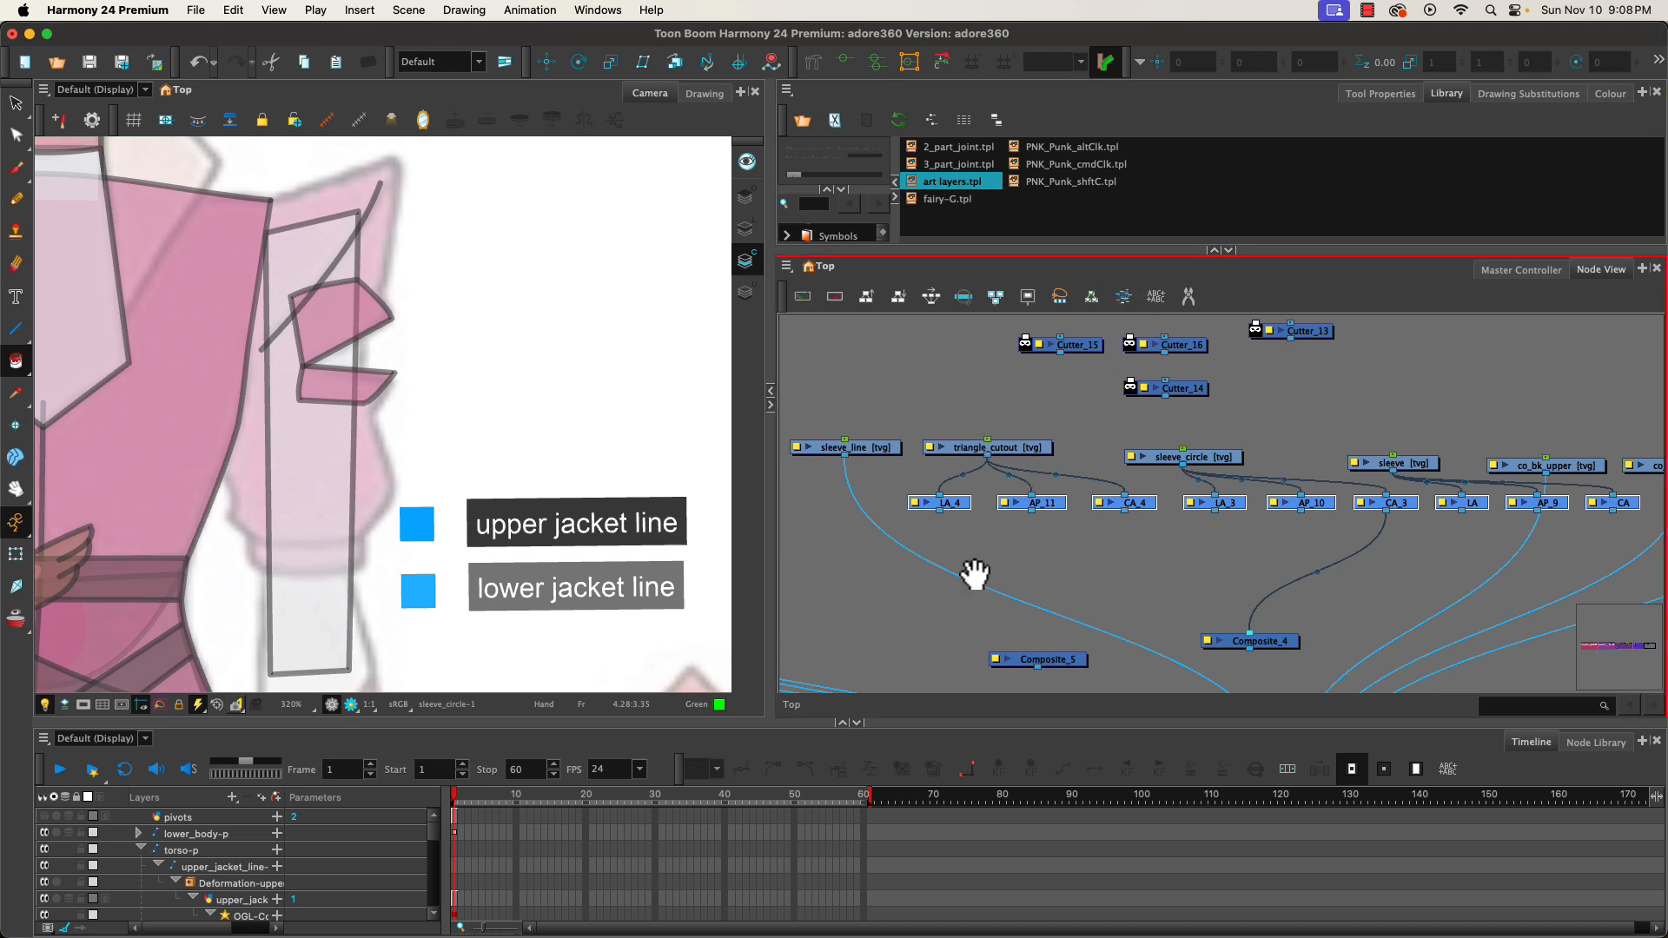
left_click_drag(975, 574, 908, 580)
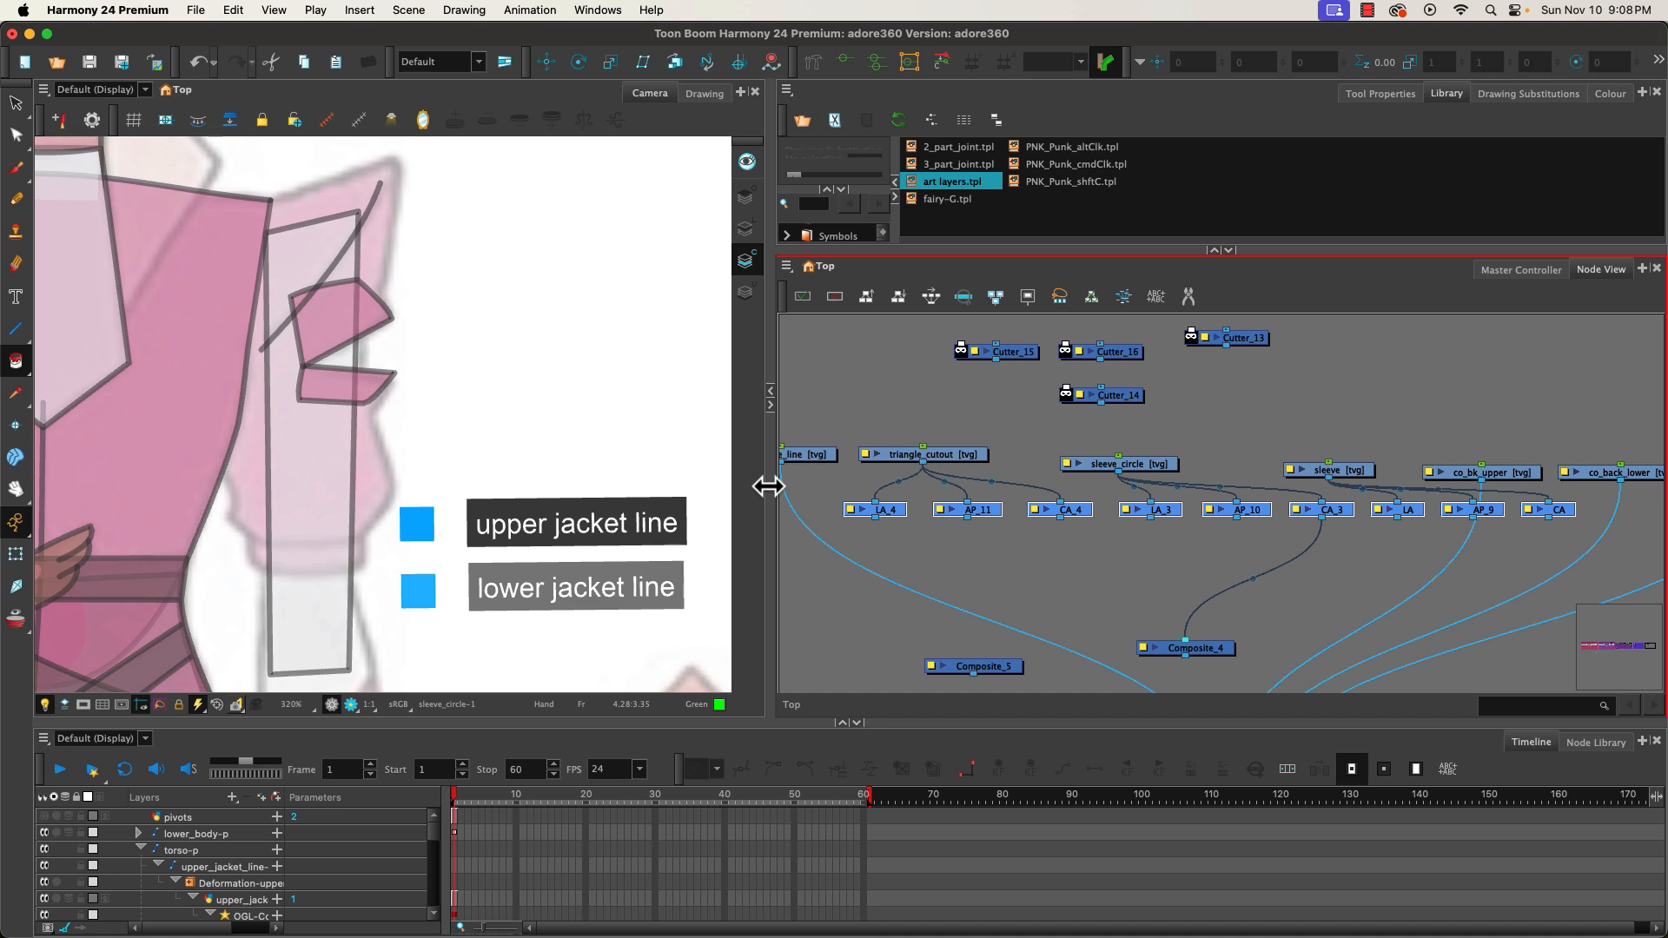
- Widen the Node View, then select the row of sleeve and arm drawing nodes and align them horizontally
left_click_drag(768, 486, 599, 478)
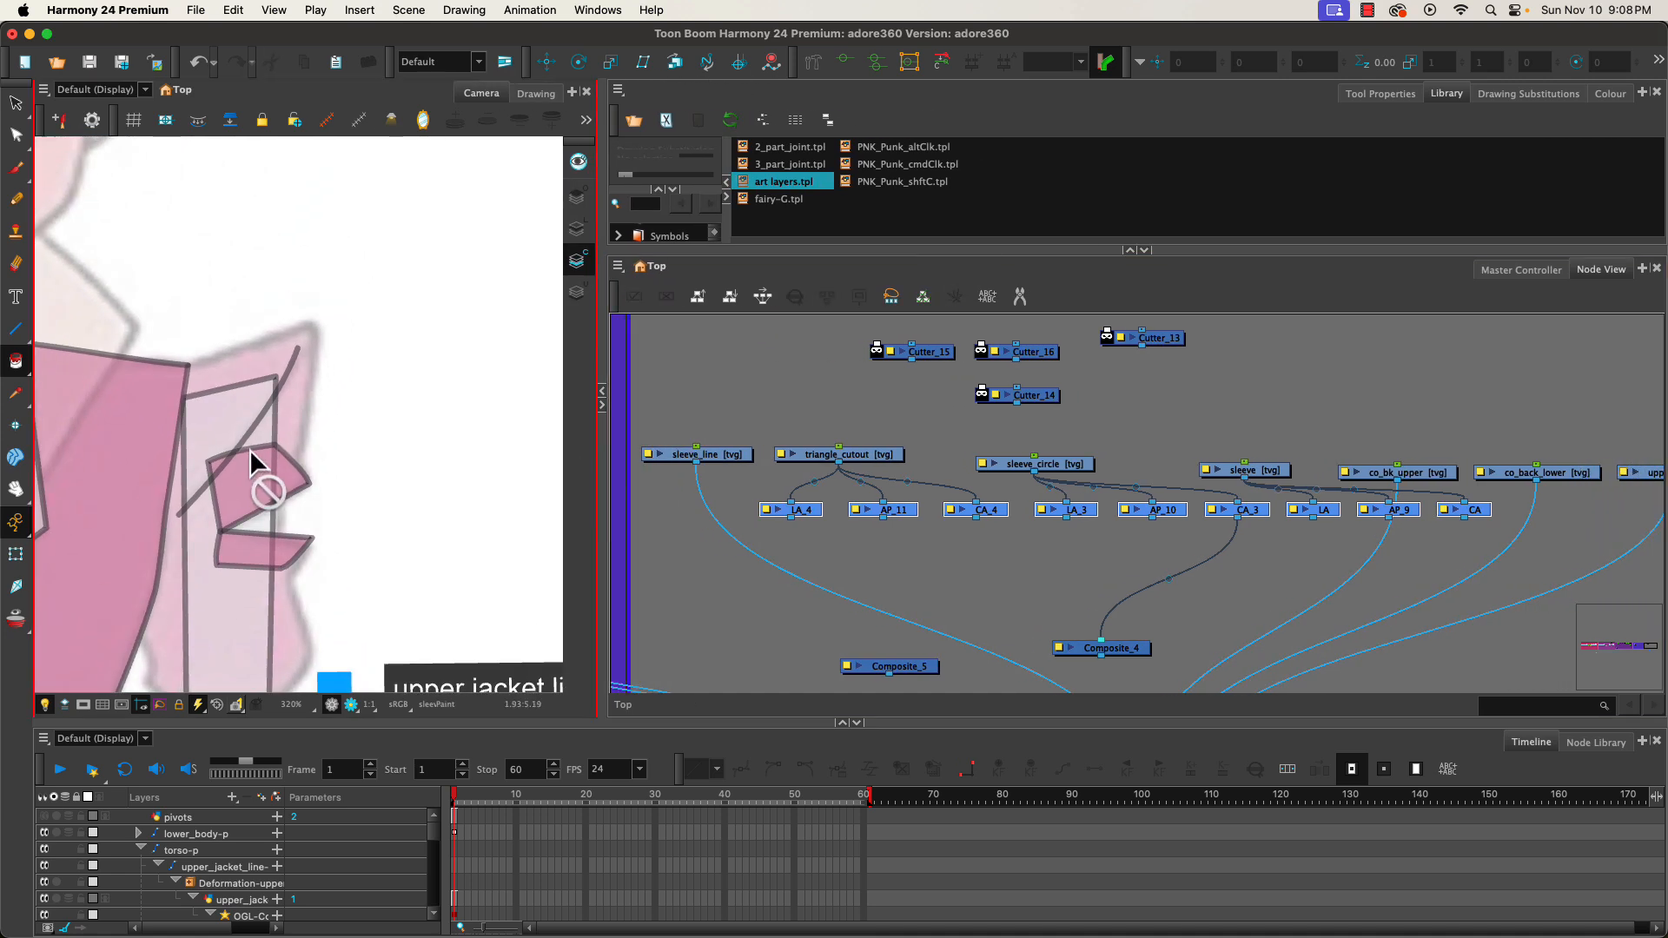
scroll(248, 450, "down", 5)
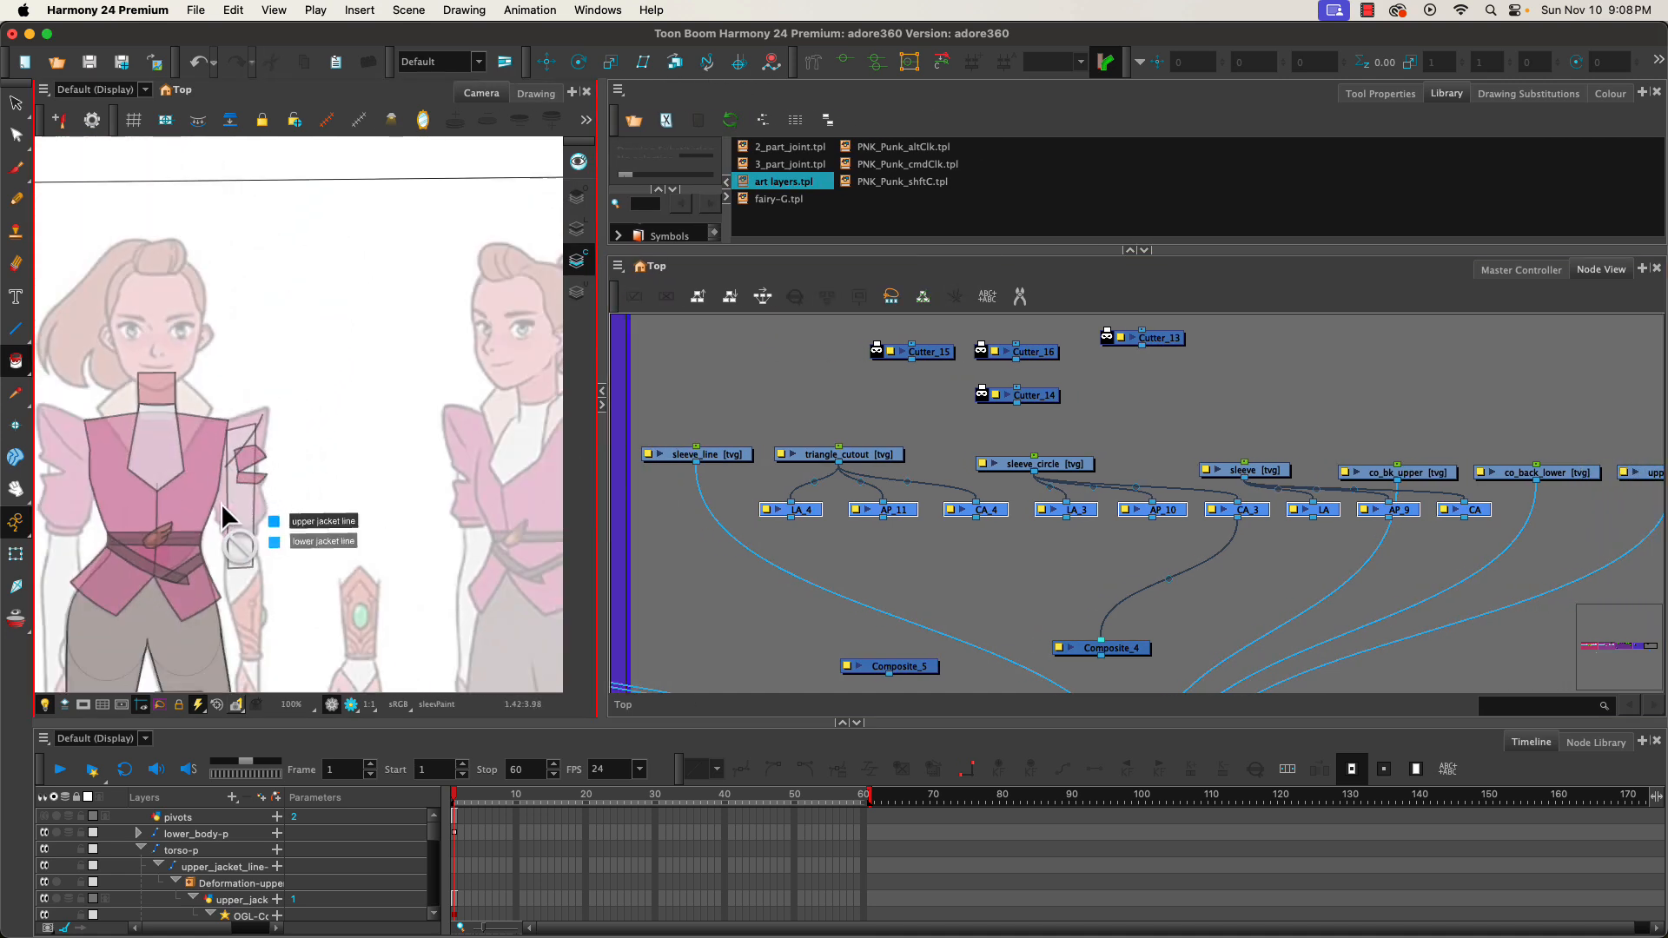
left_click_drag(238, 470, 351, 333)
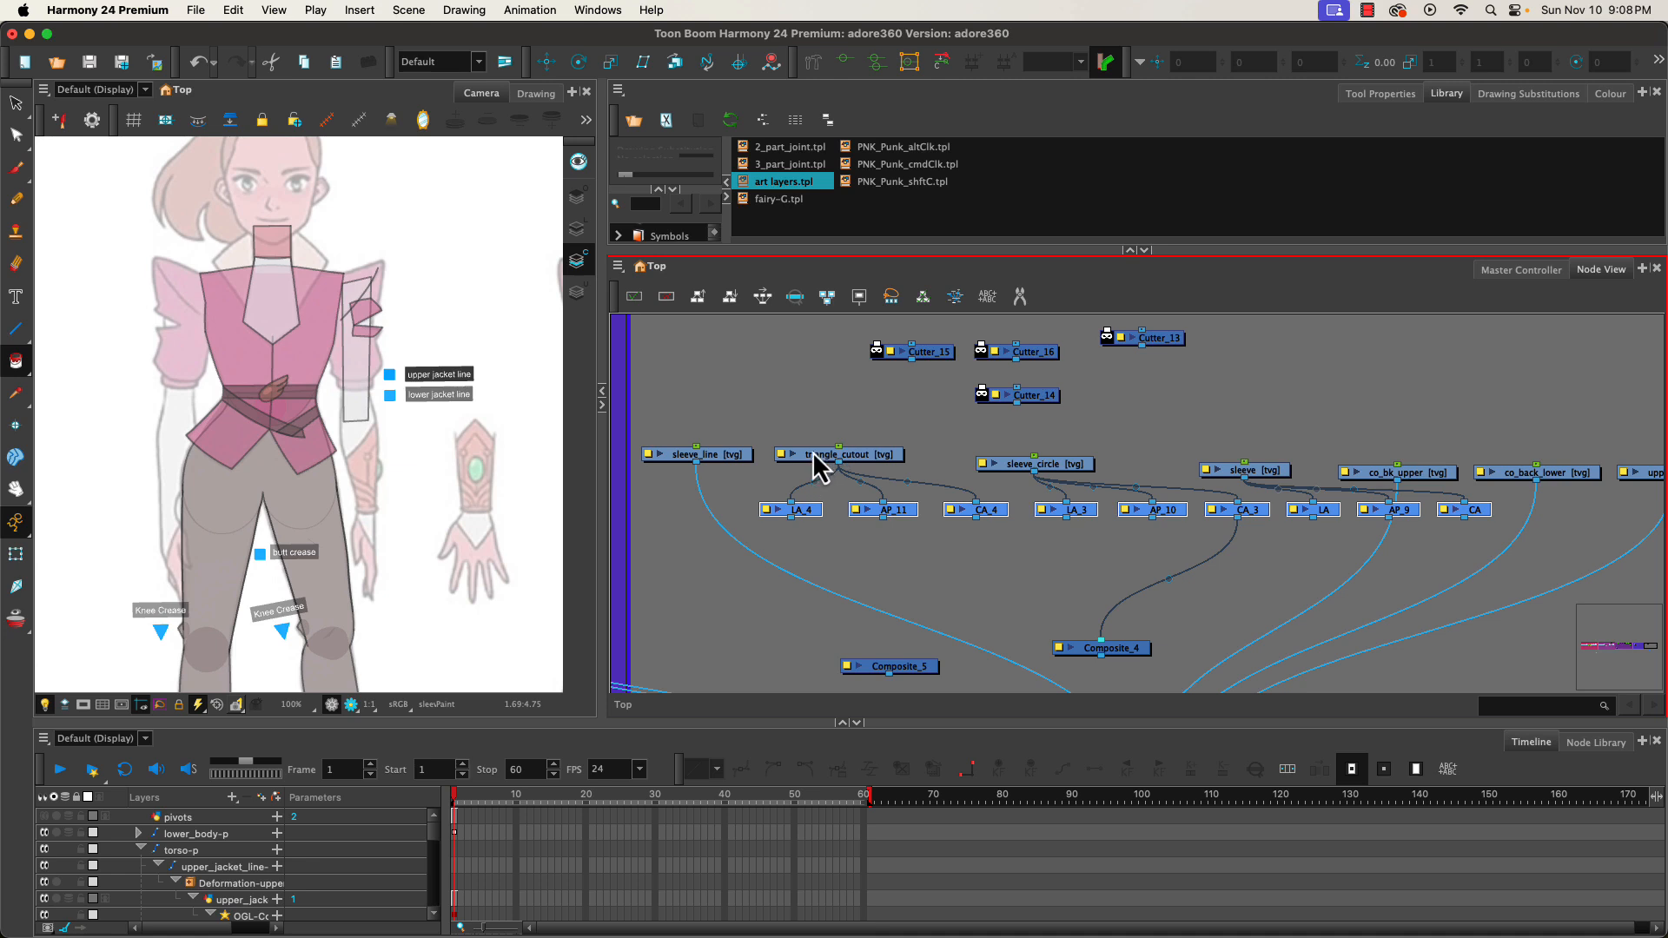
left_click_drag(704, 429, 1656, 484)
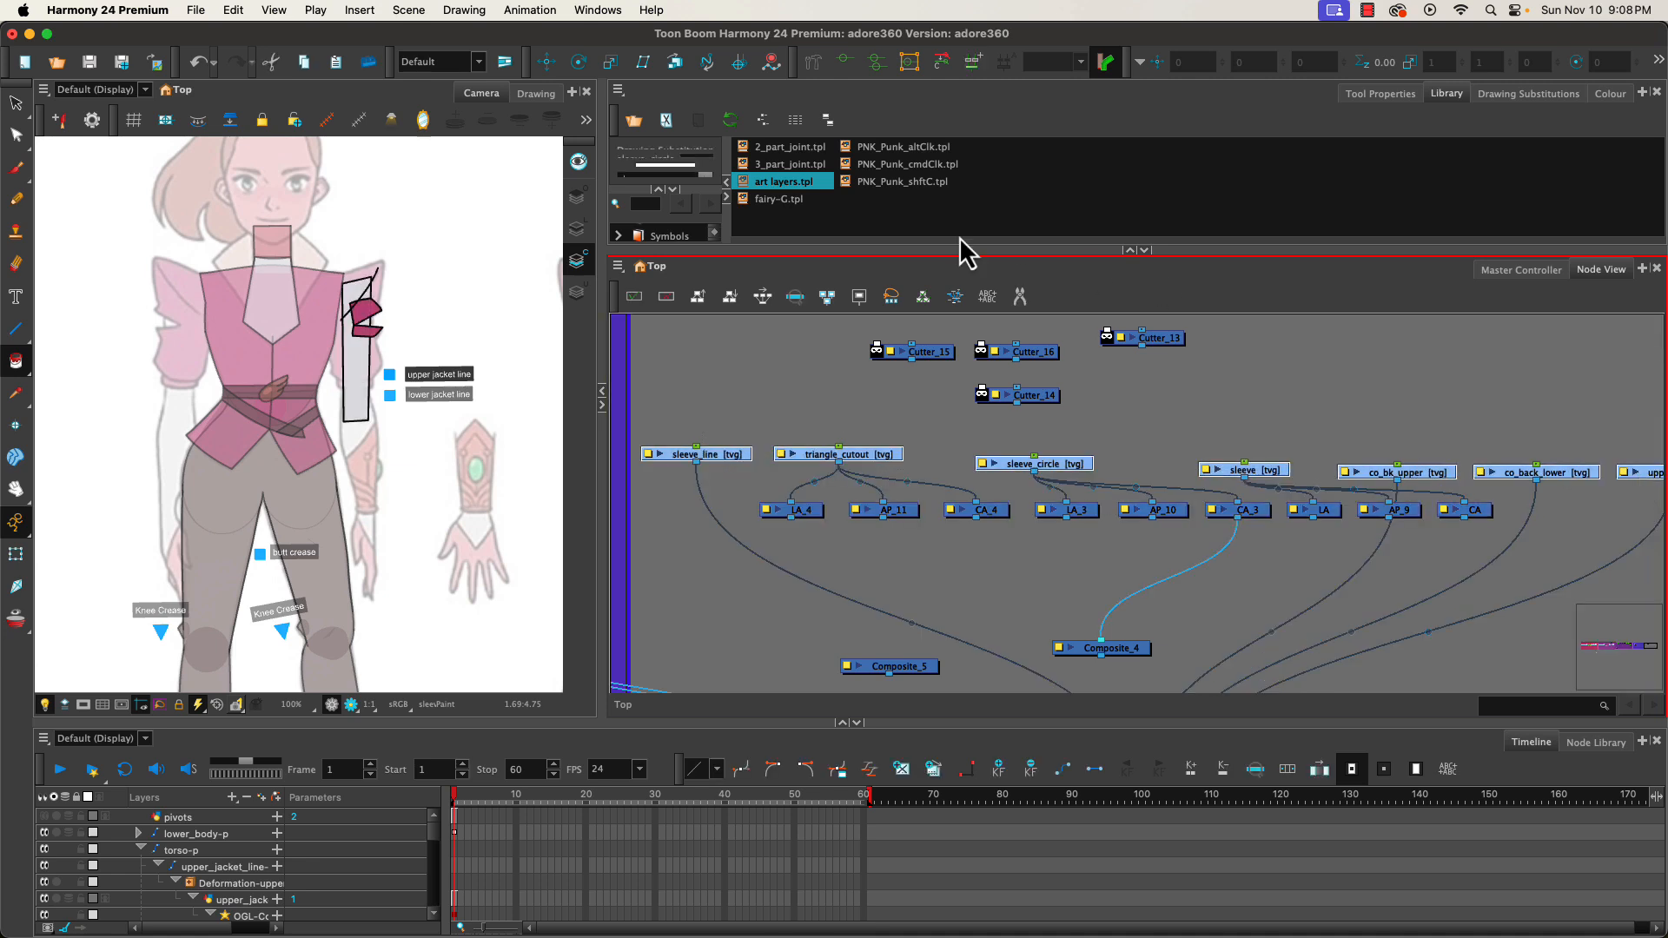
left_click(763, 299)
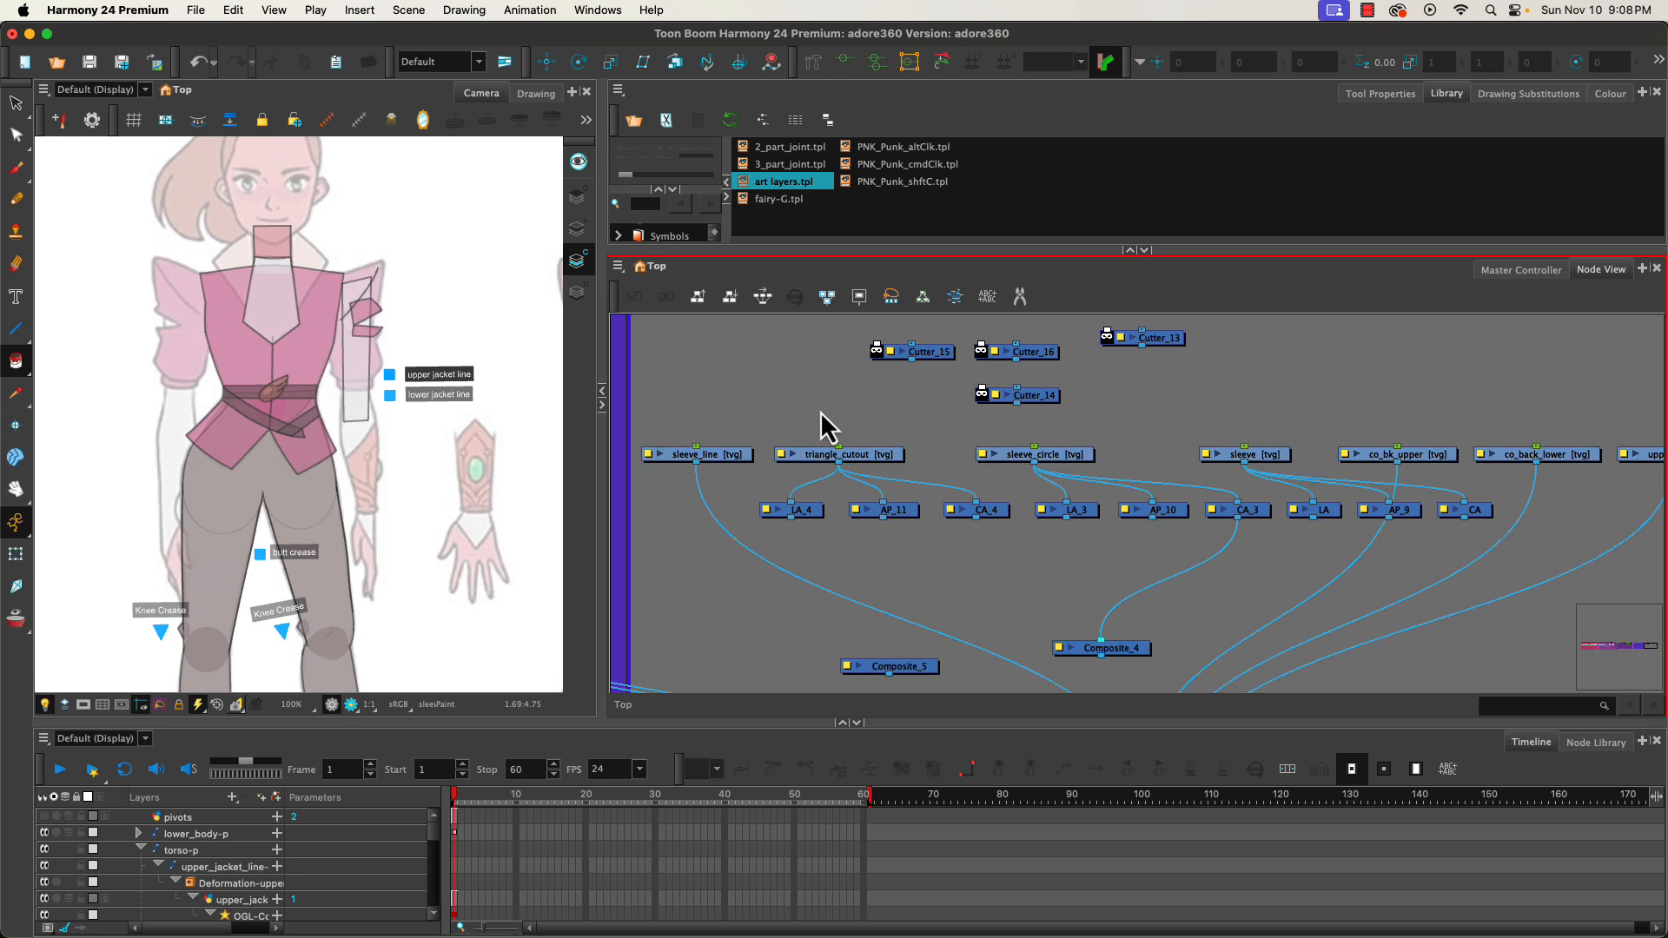
- Center triangle_cutout, sleeve_circle and sleeve above their own LA, AP and CA nodes, shifting the co_bk_upper group aside to make room
left_click(880, 455)
left_click_drag(881, 458, 912, 466)
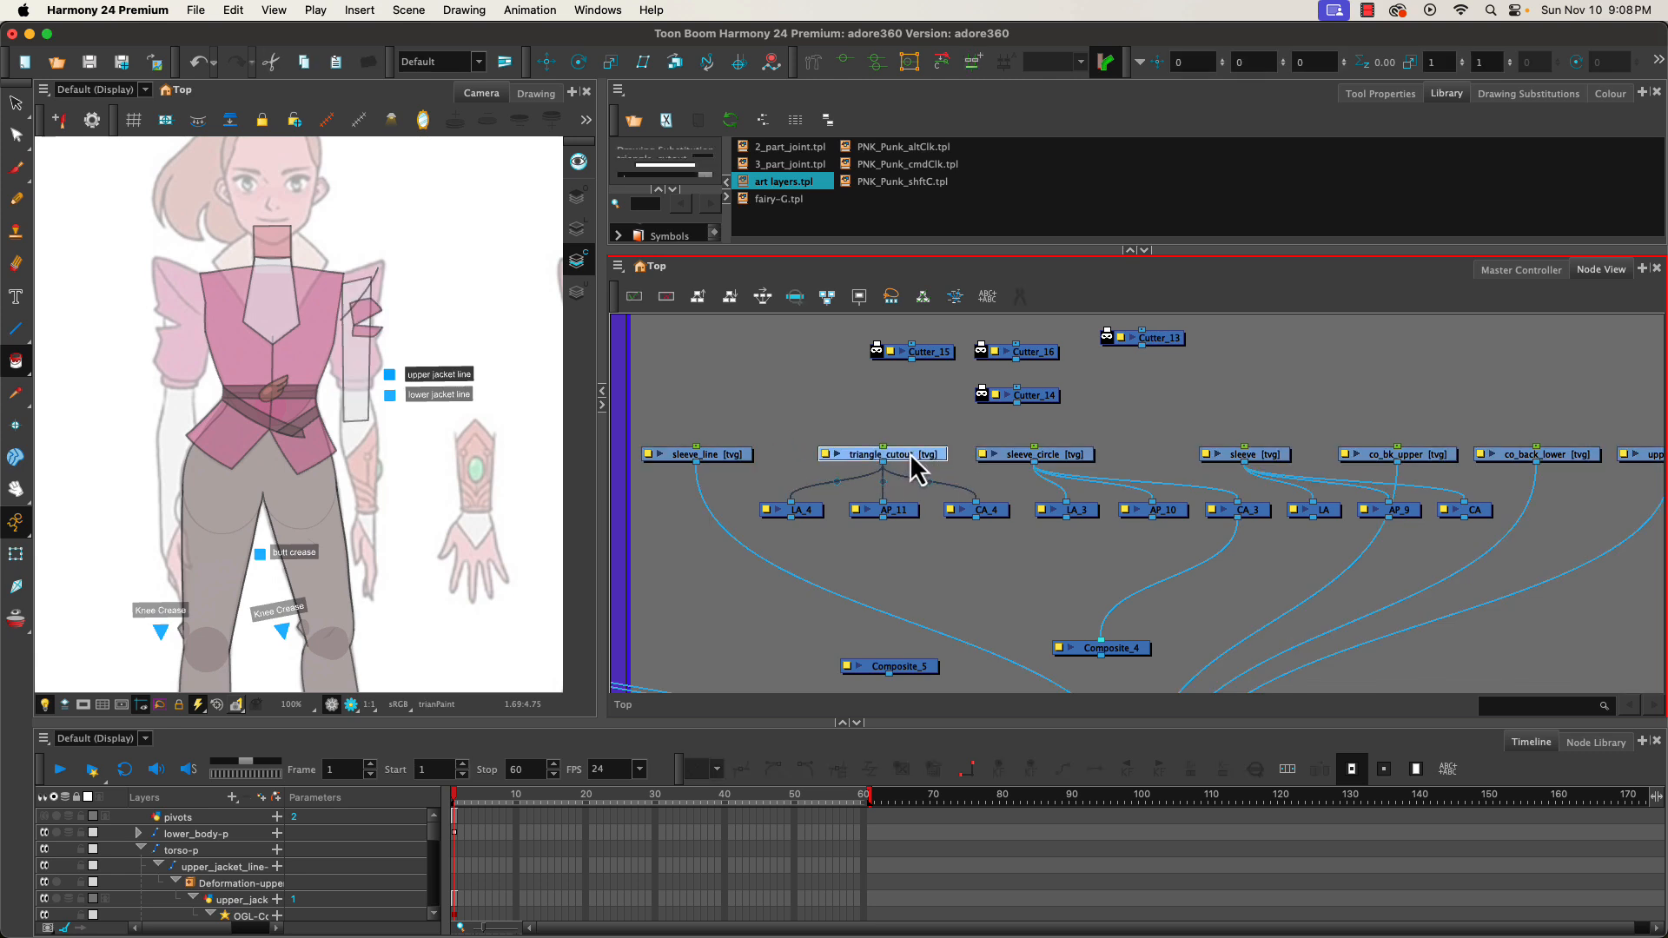
left_click_drag(1064, 456, 1152, 474)
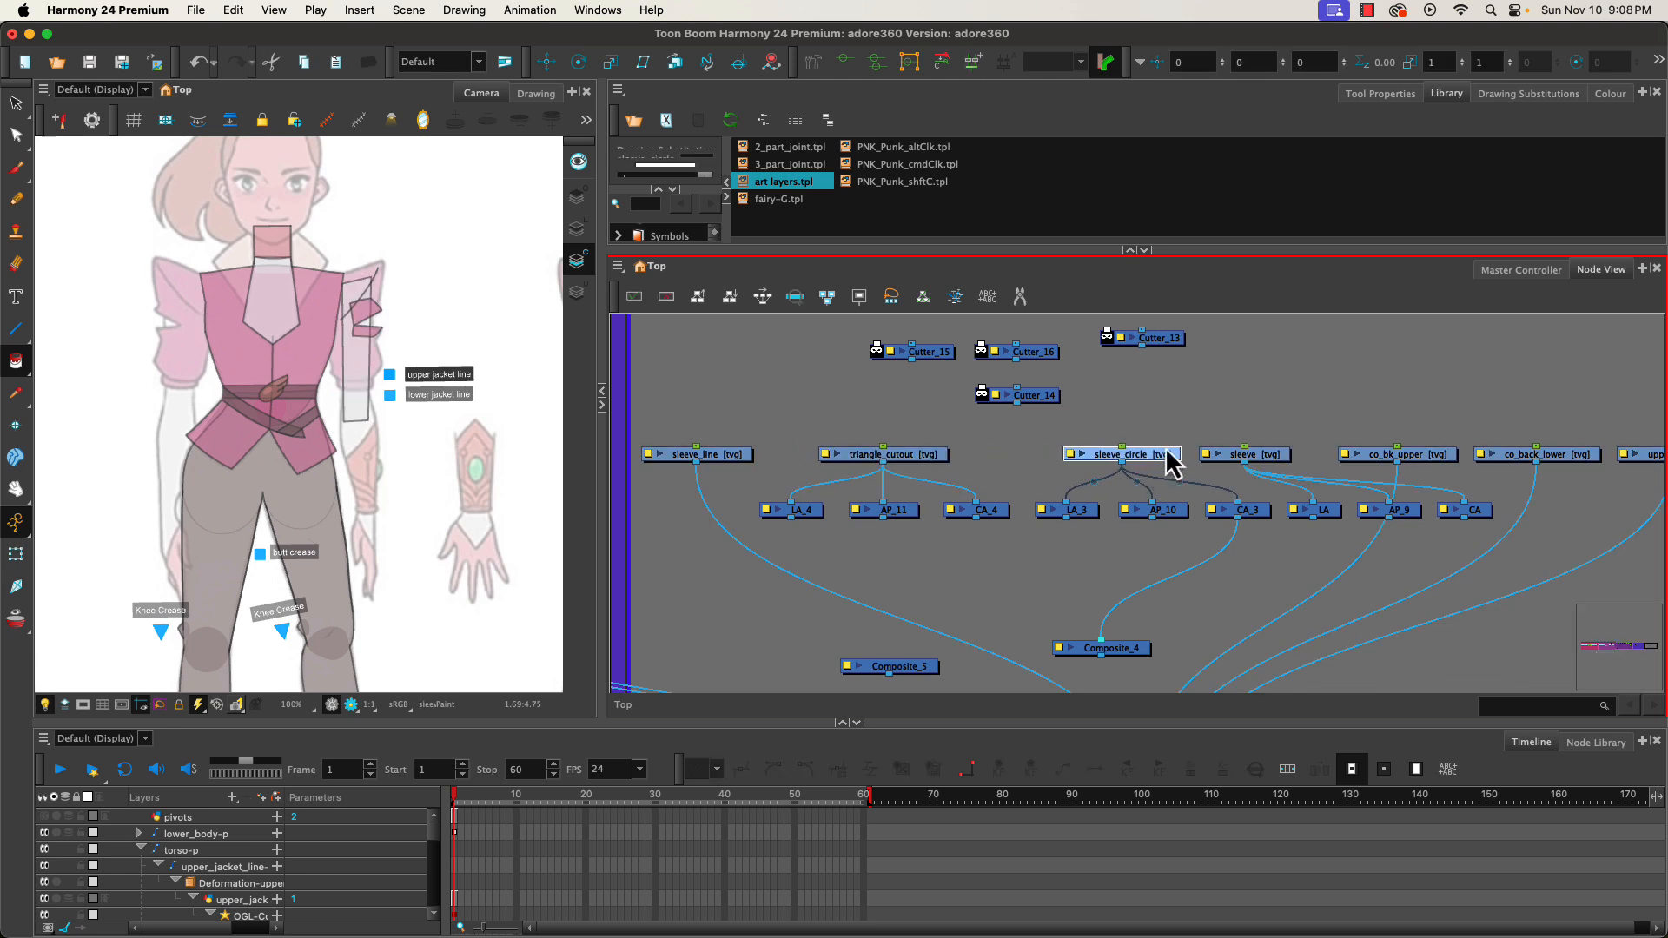
left_click_drag(1266, 459, 1448, 470)
scroll(1389, 414, "right", 5)
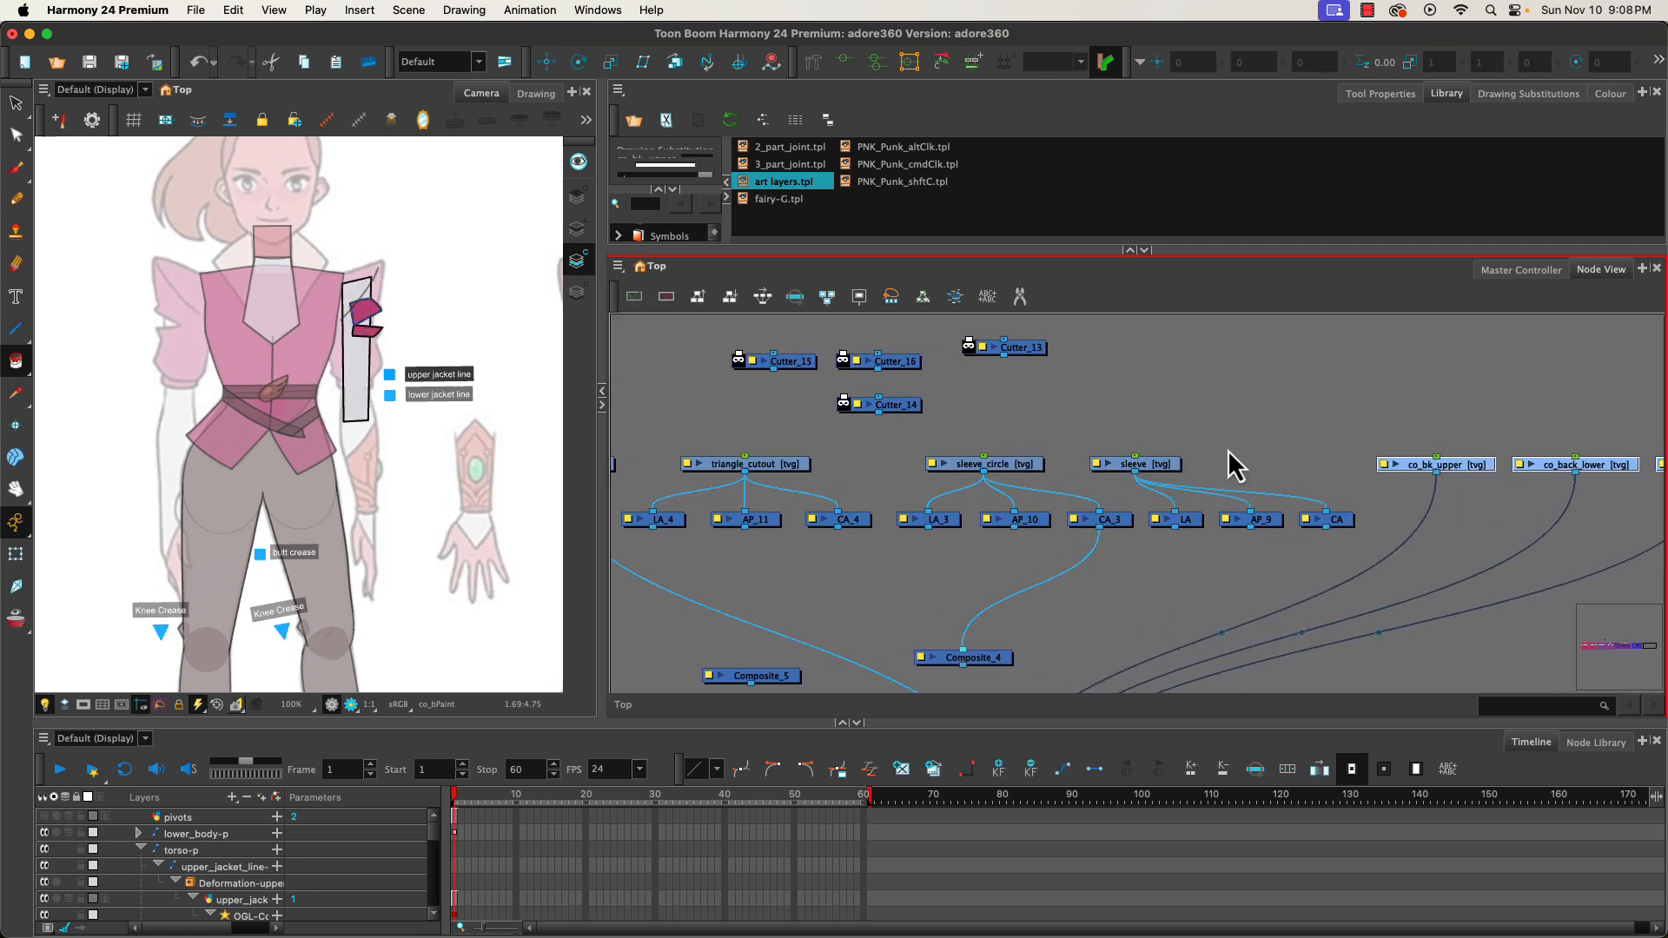
left_click_drag(1160, 465, 1274, 464)
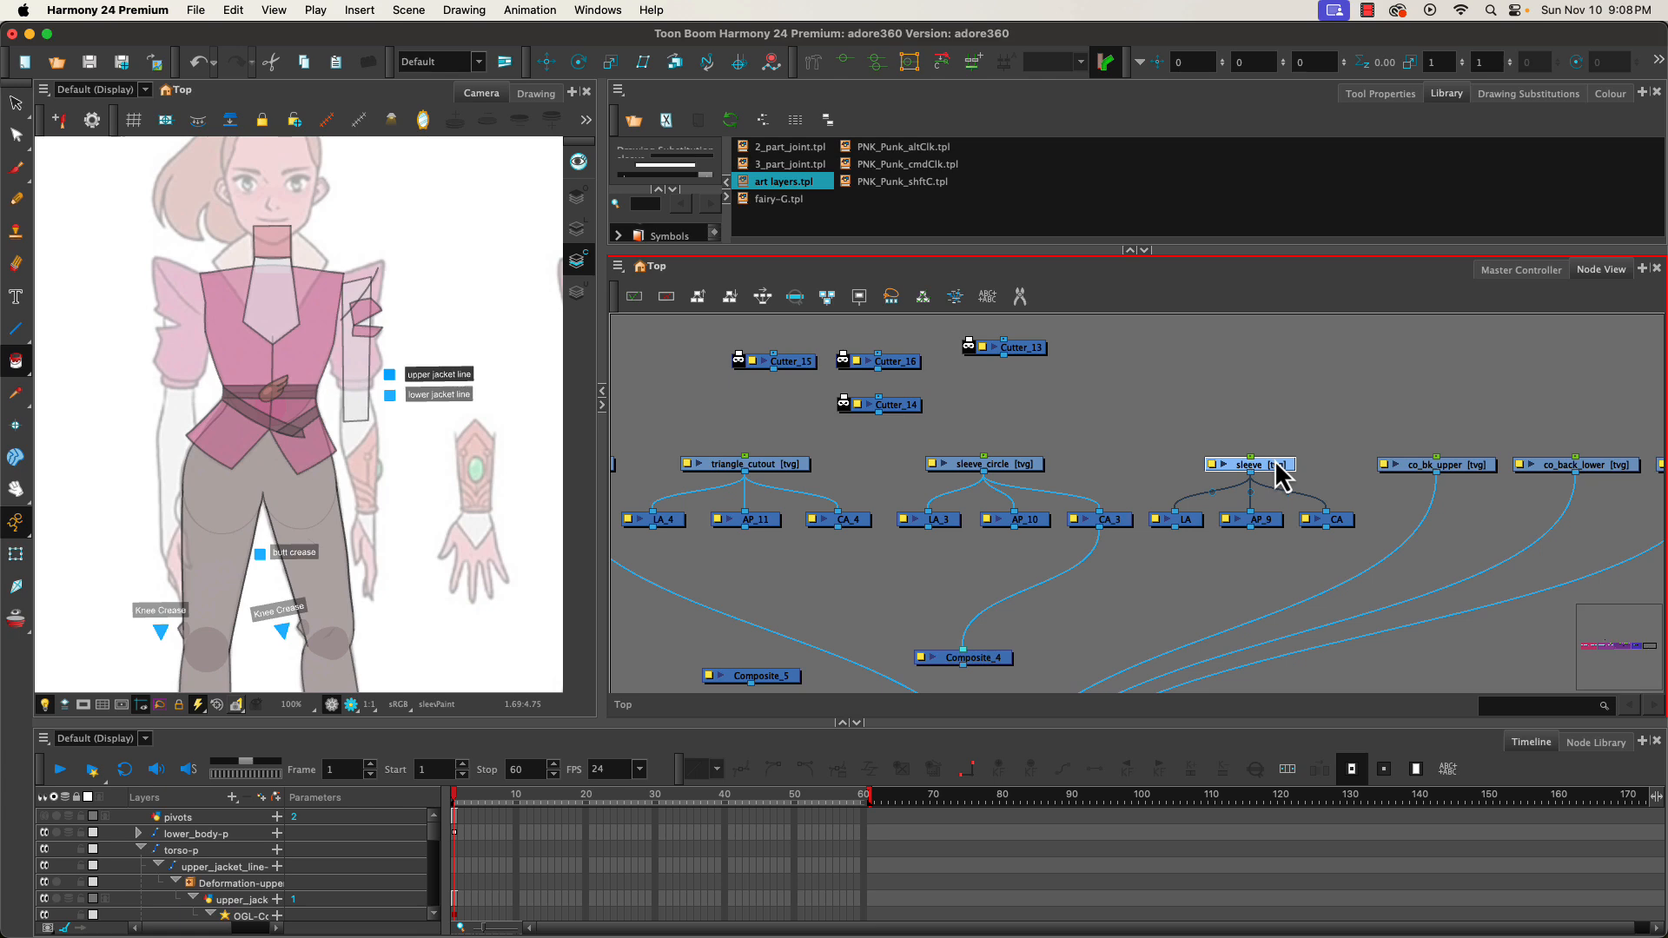
- Connect the sleeve's CA node to Composite_4 and place Cutter_14 and Cutter_16 between the art-layer nodes and that composite
scroll(737, 483, "down", 2)
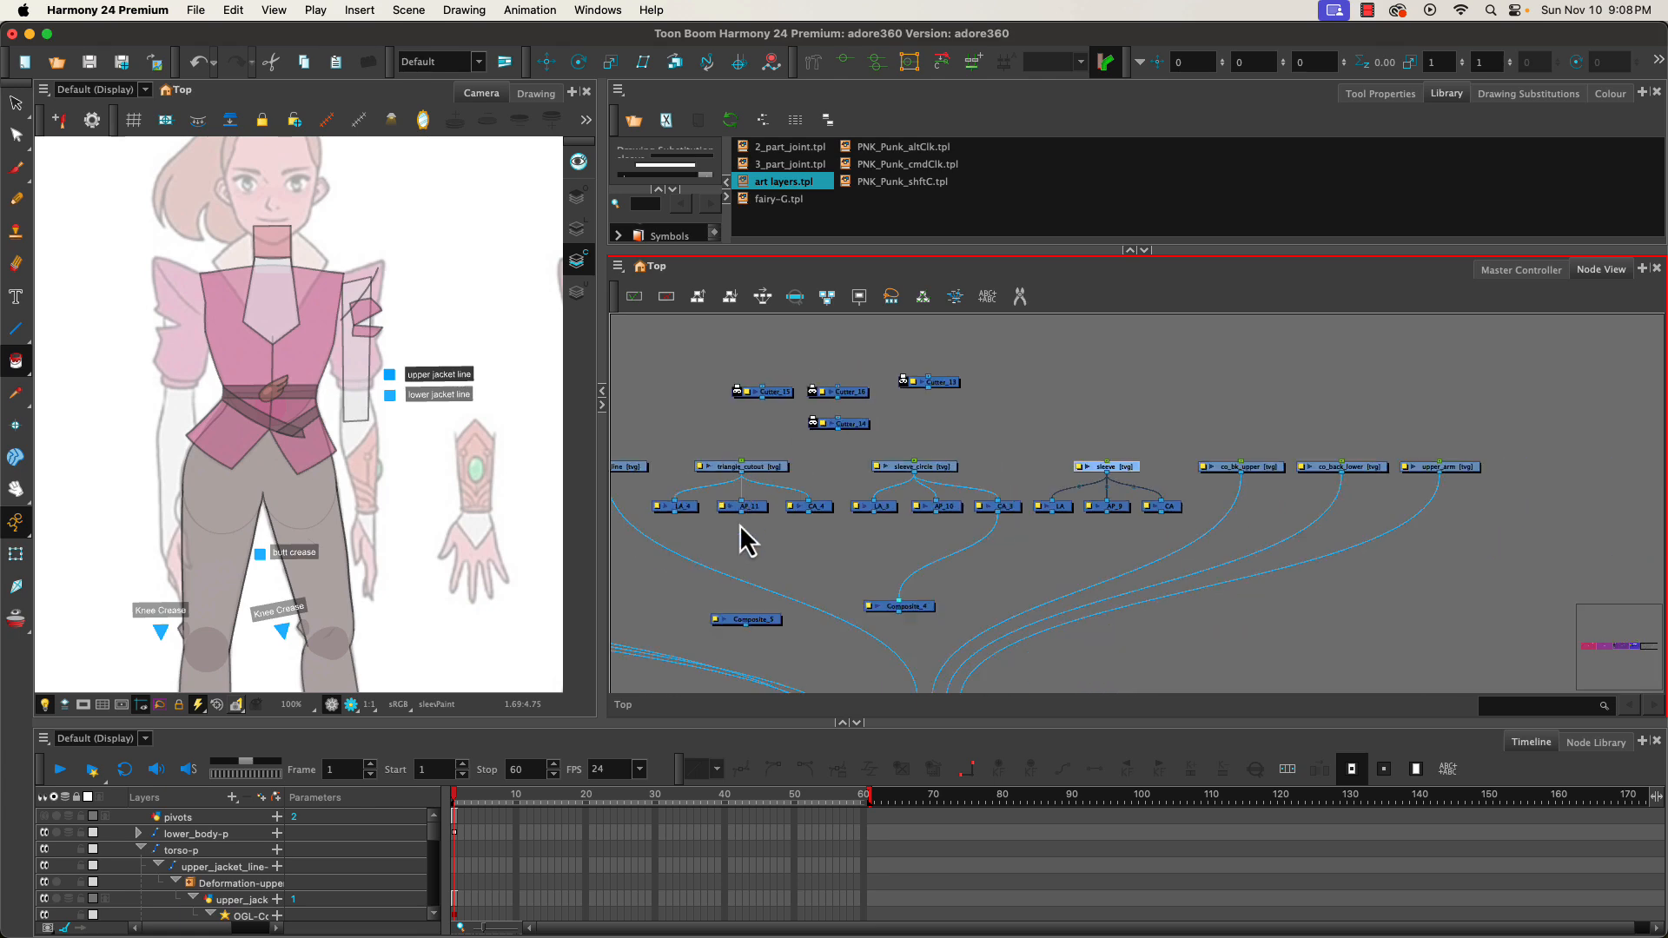
left_click(753, 566)
left_click_drag(752, 566, 905, 528)
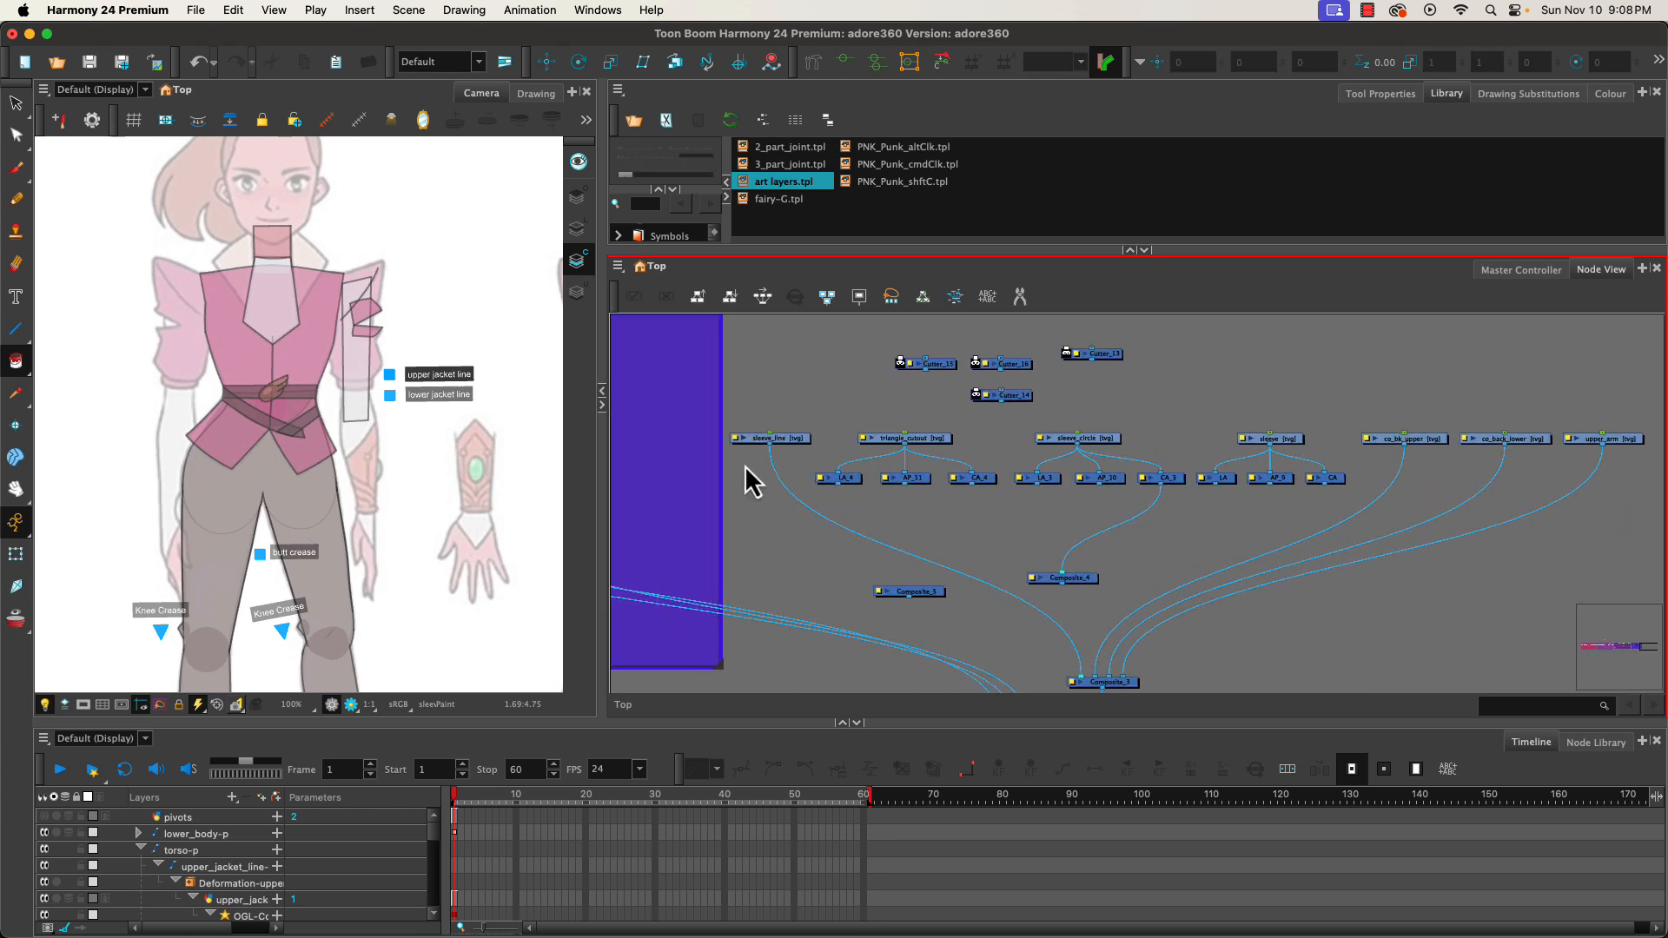
scroll(836, 500, "up", 1)
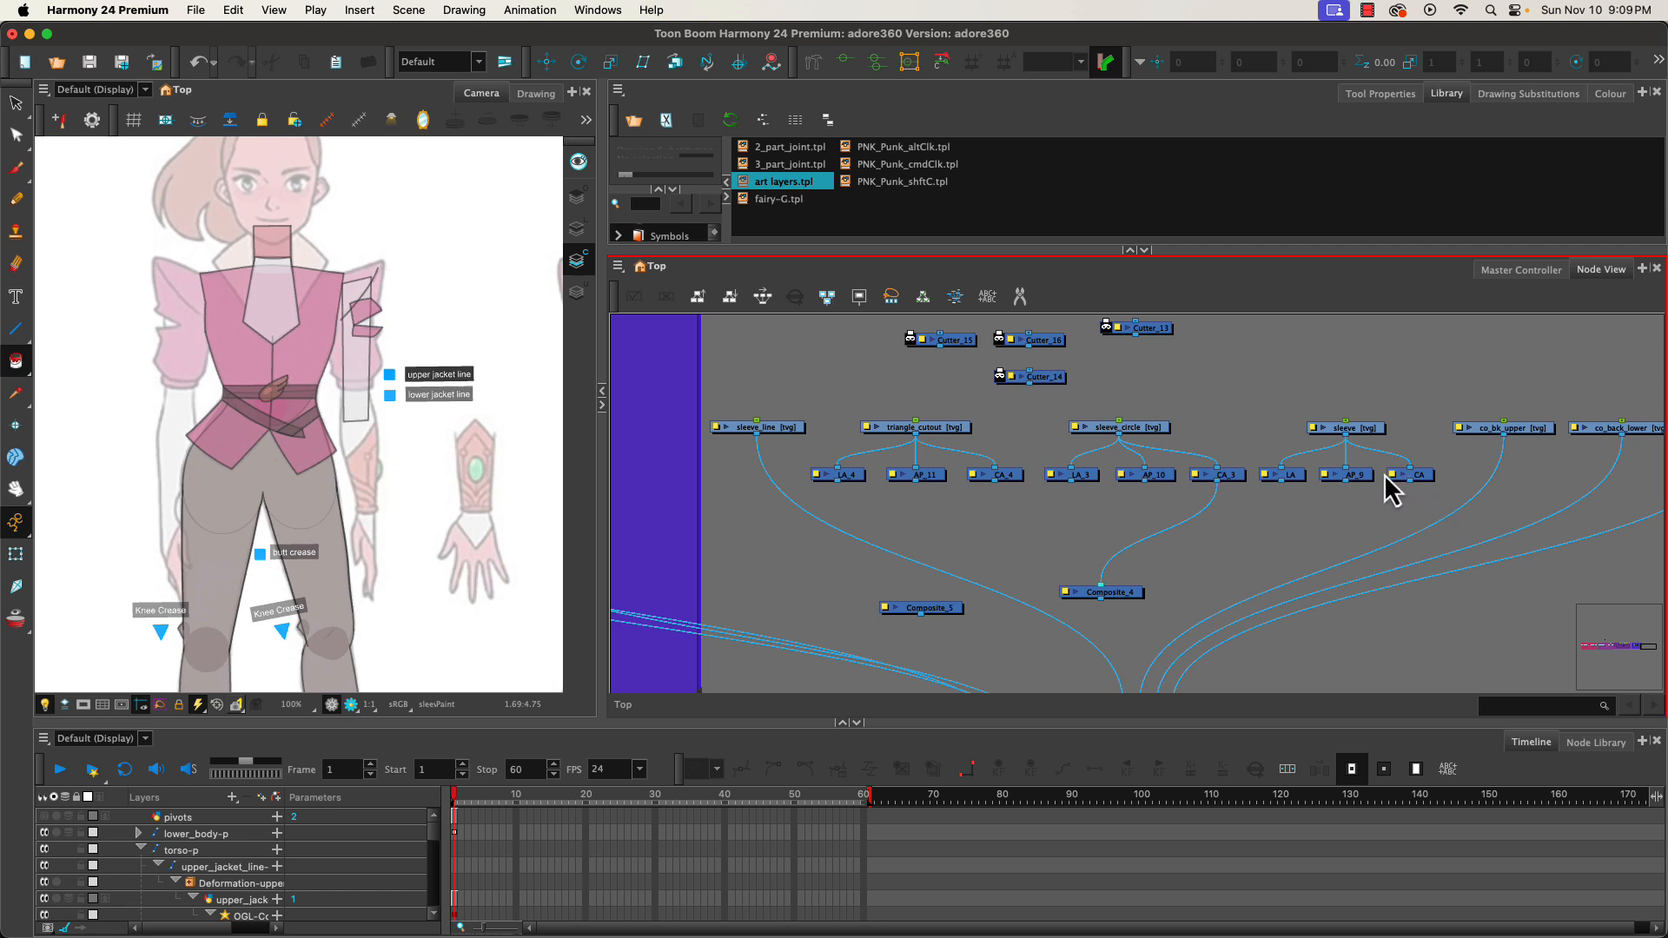
left_click_drag(1409, 483, 1130, 589)
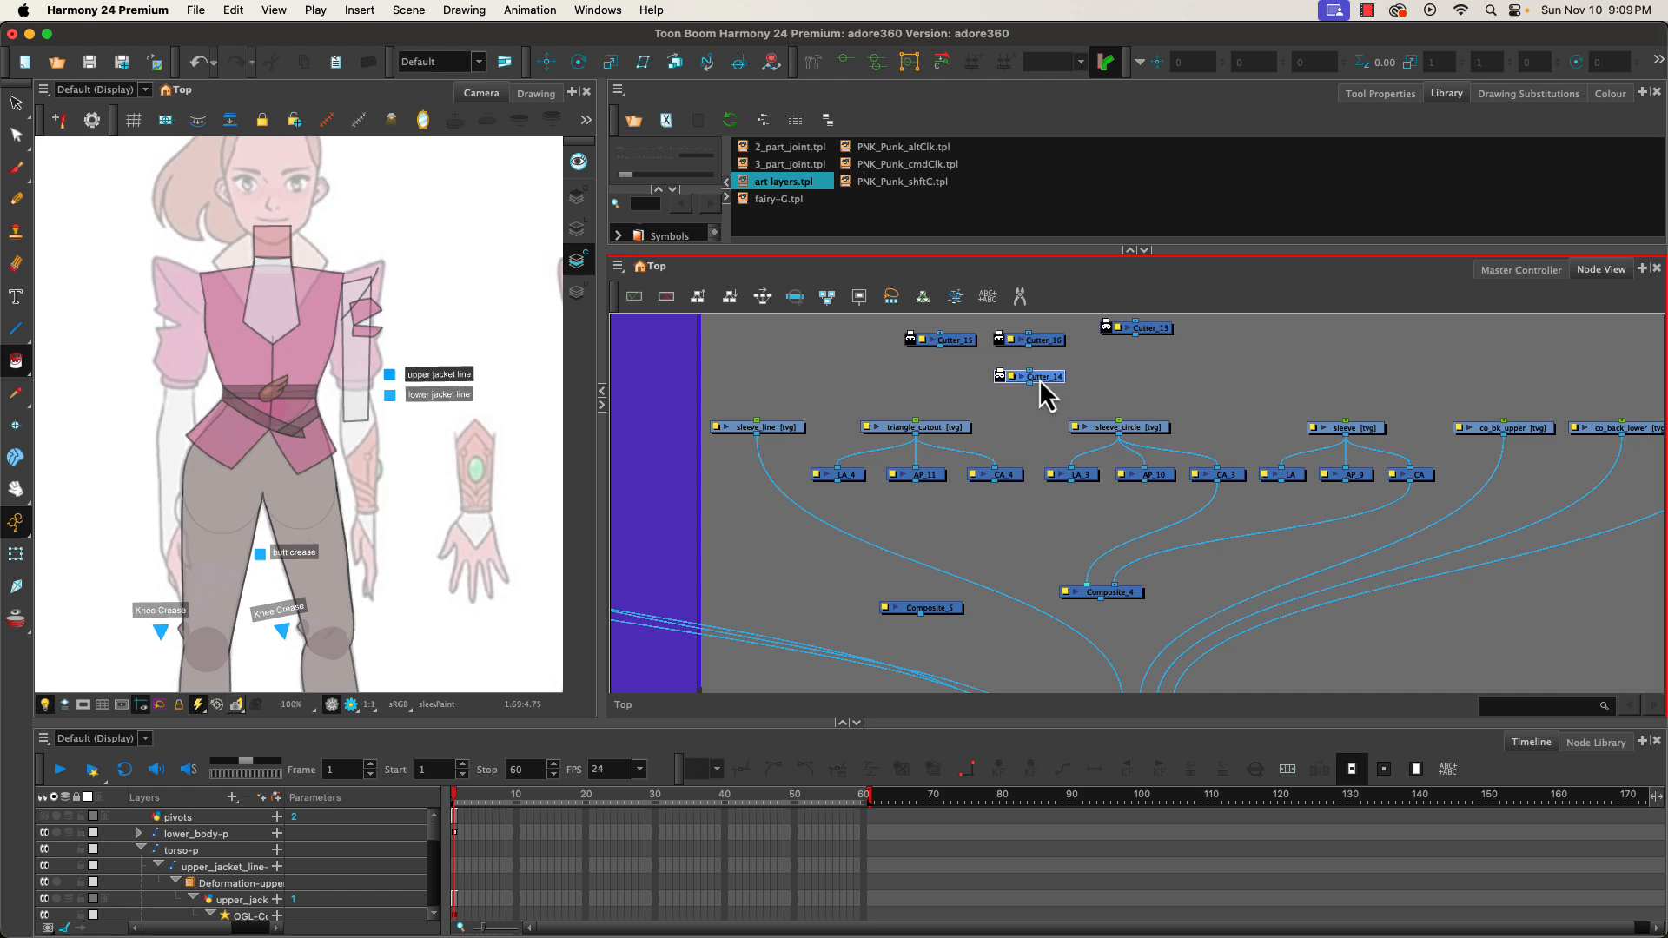
left_click_drag(1040, 388, 1068, 530)
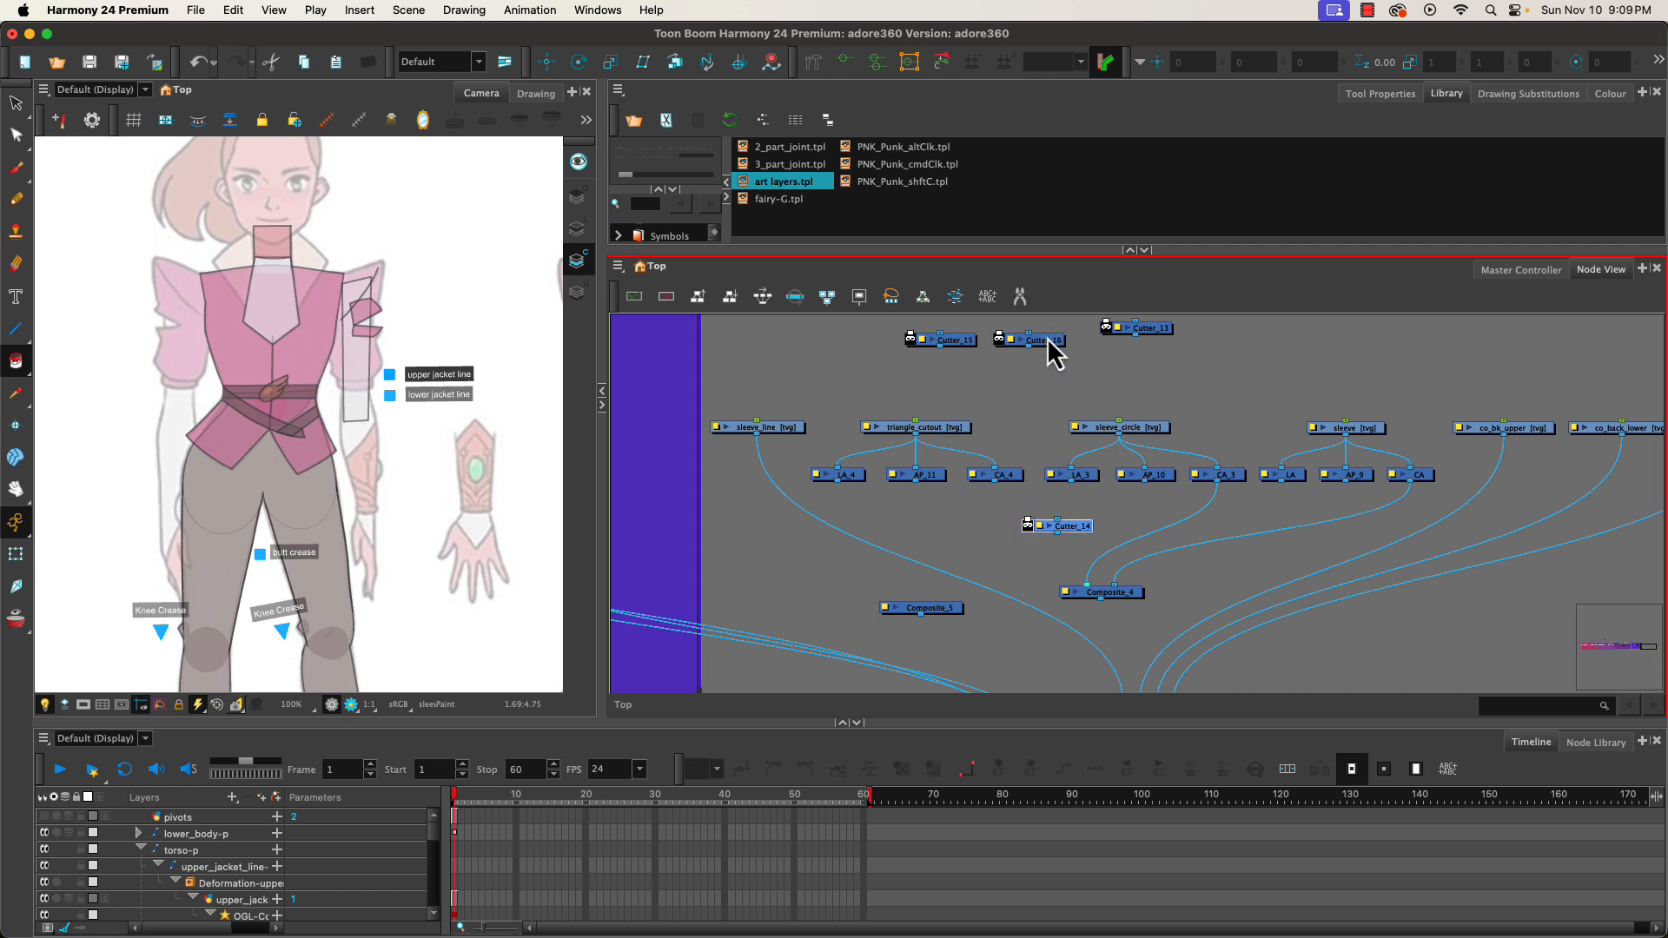
left_click_drag(1054, 347, 1237, 537)
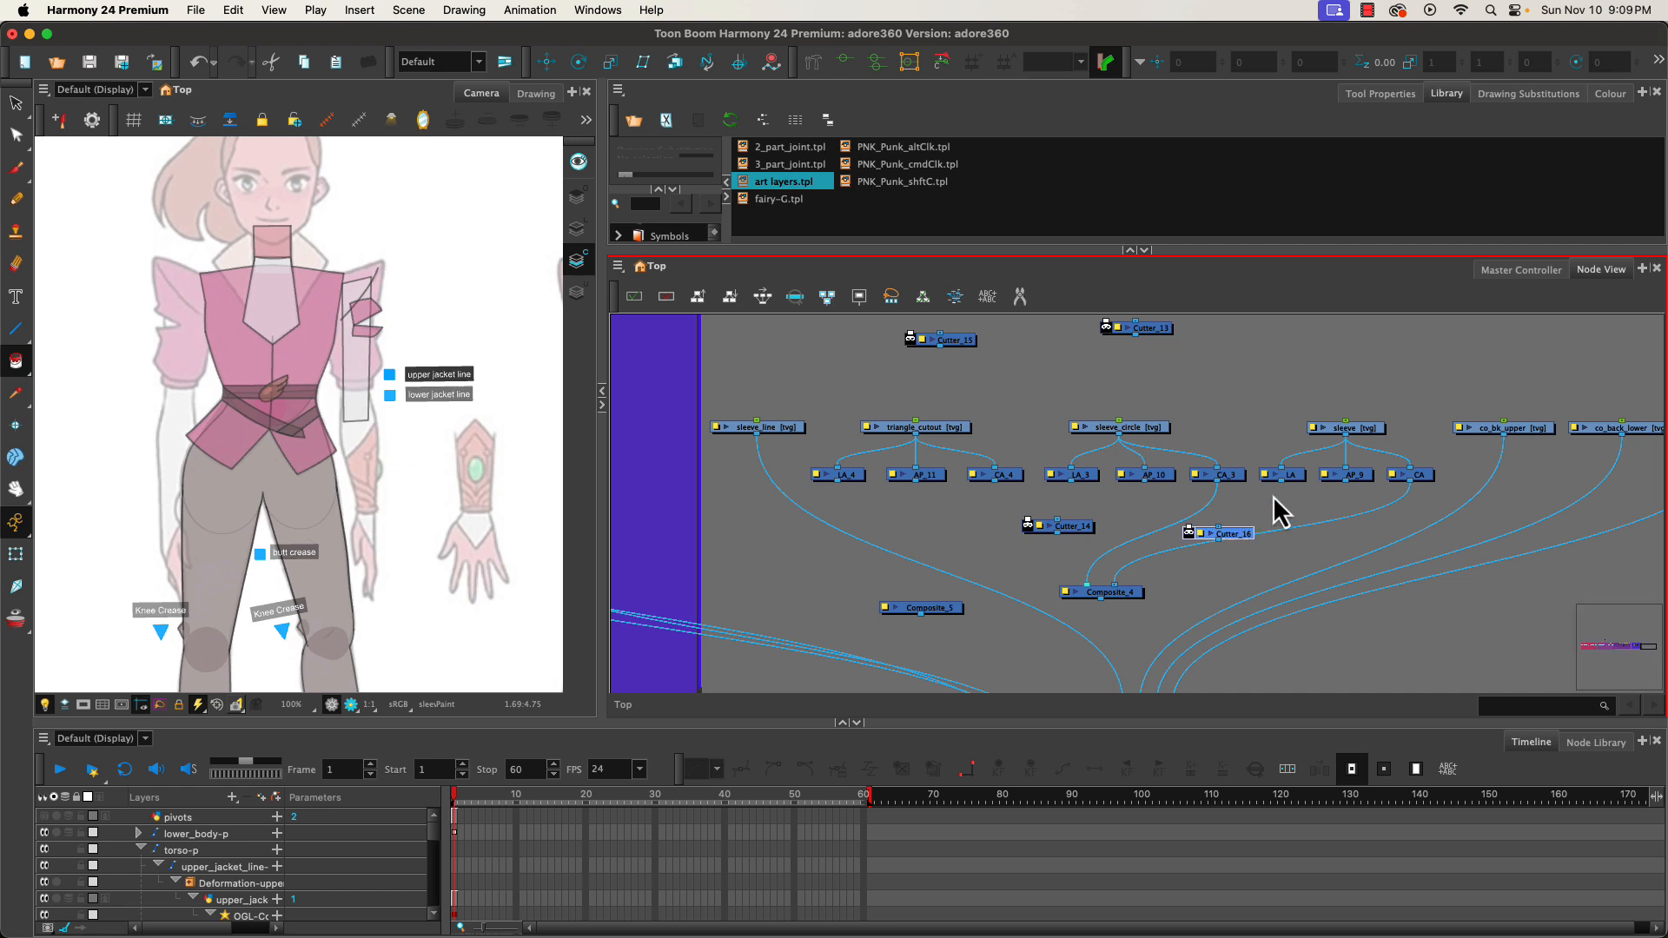
- Feed LA_3 with AP_9 as matte into Cutter_14, and LA with AP_10 as matte into Cutter_16, then link both cutters to Composite_4
left_click_drag(1346, 483, 1033, 523)
left_click_drag(1144, 485, 1194, 529)
left_click_drag(1281, 483, 1222, 528)
left_click_drag(1058, 533, 1081, 585)
left_click_drag(1216, 542, 1111, 584)
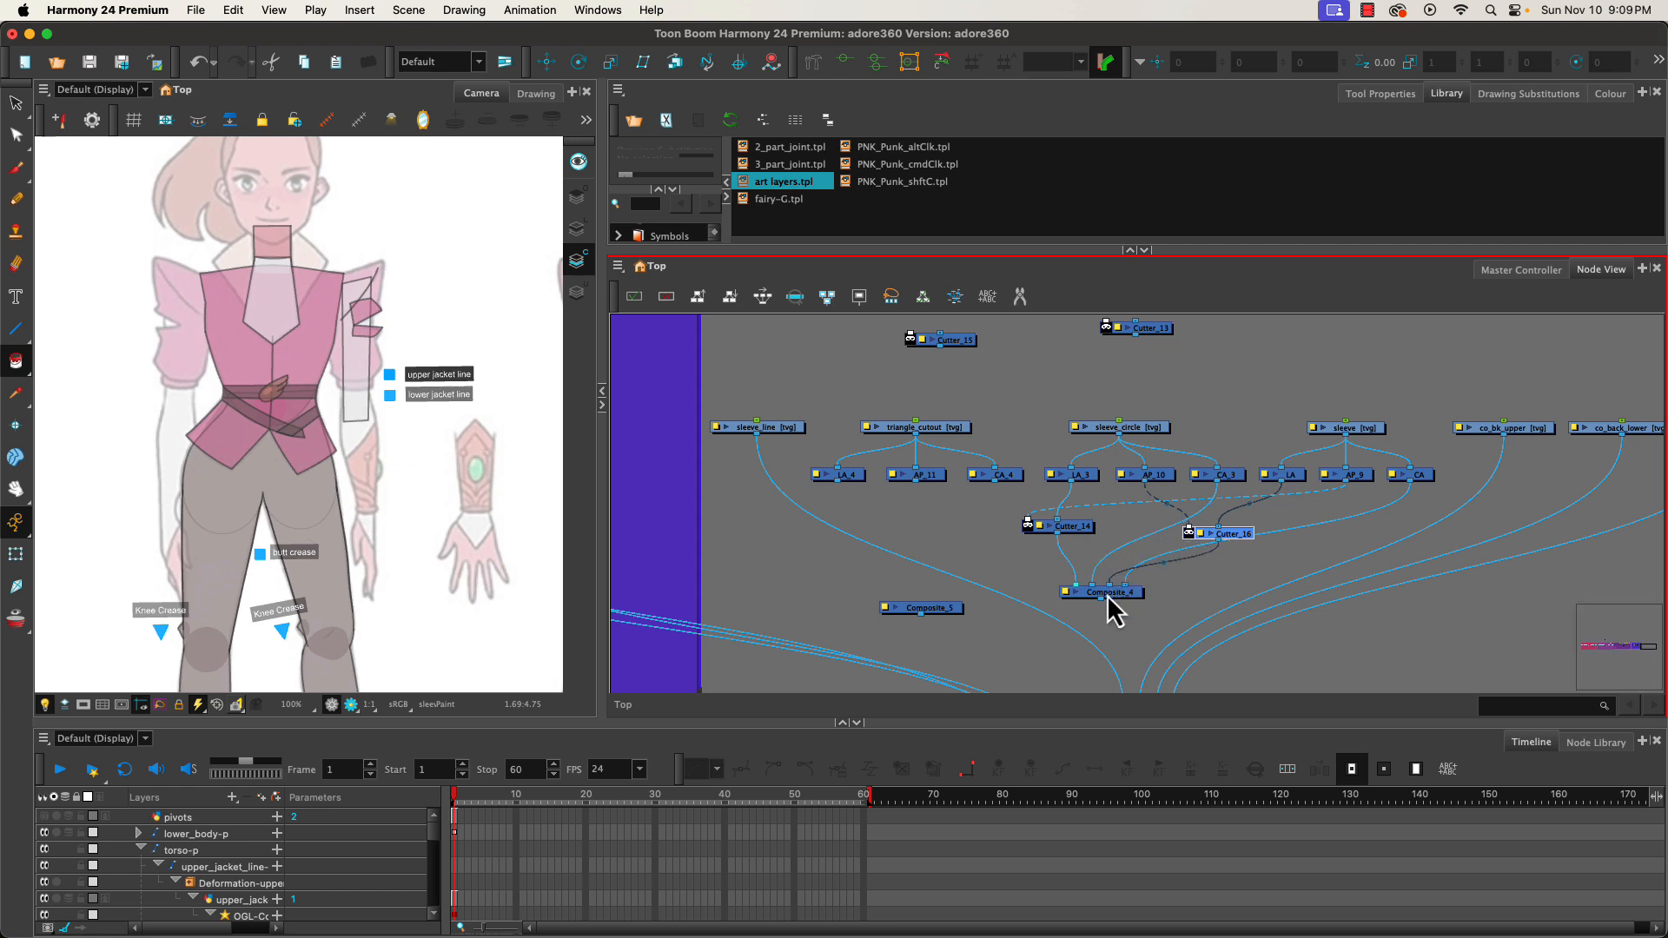
left_click_drag(1225, 534, 1195, 525)
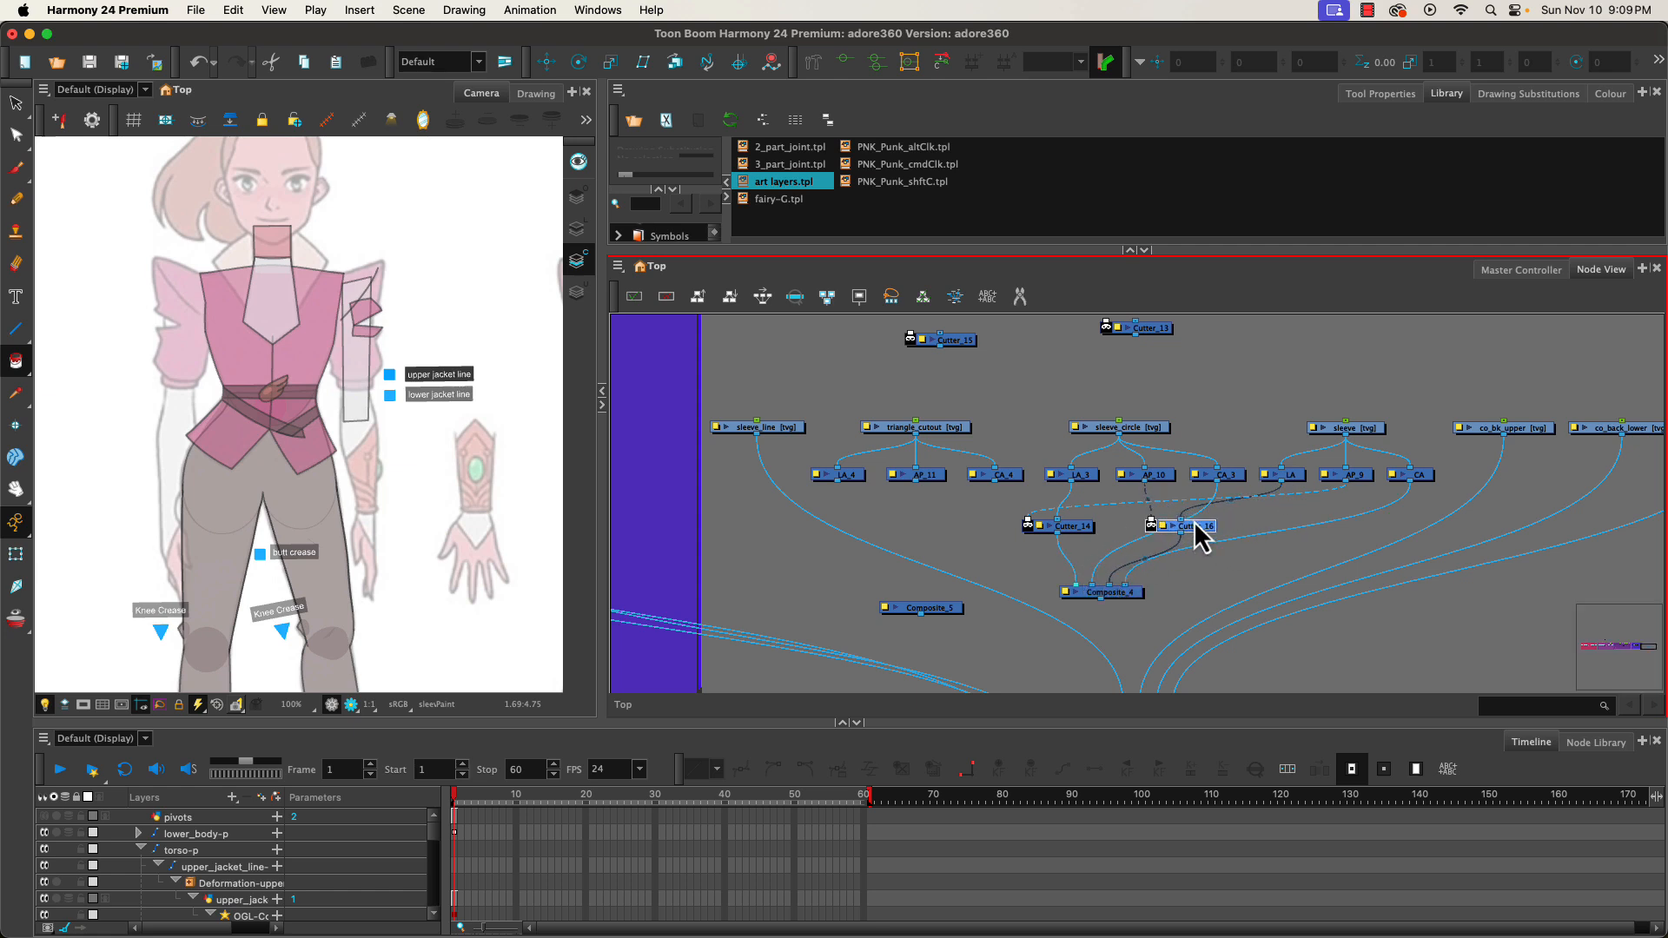
- Activate the Transform tool and connect Composite_4 to the composite feeding UPPER_BODY
left_click(17, 554)
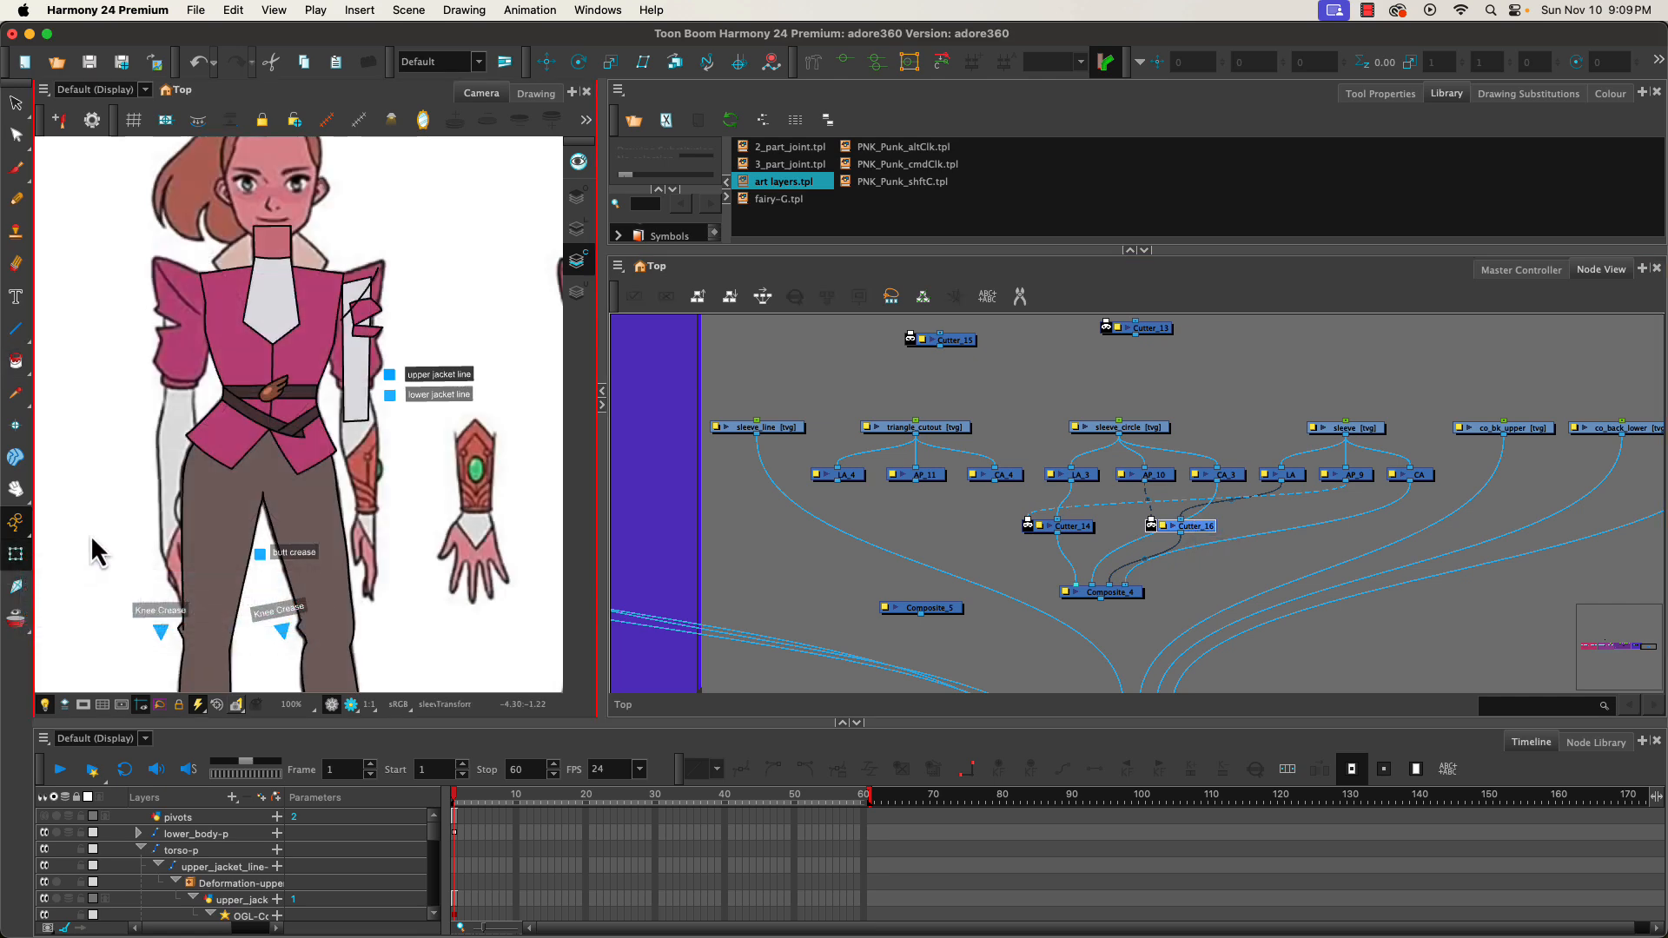
left_click(994, 614)
left_click_drag(994, 614, 1027, 480)
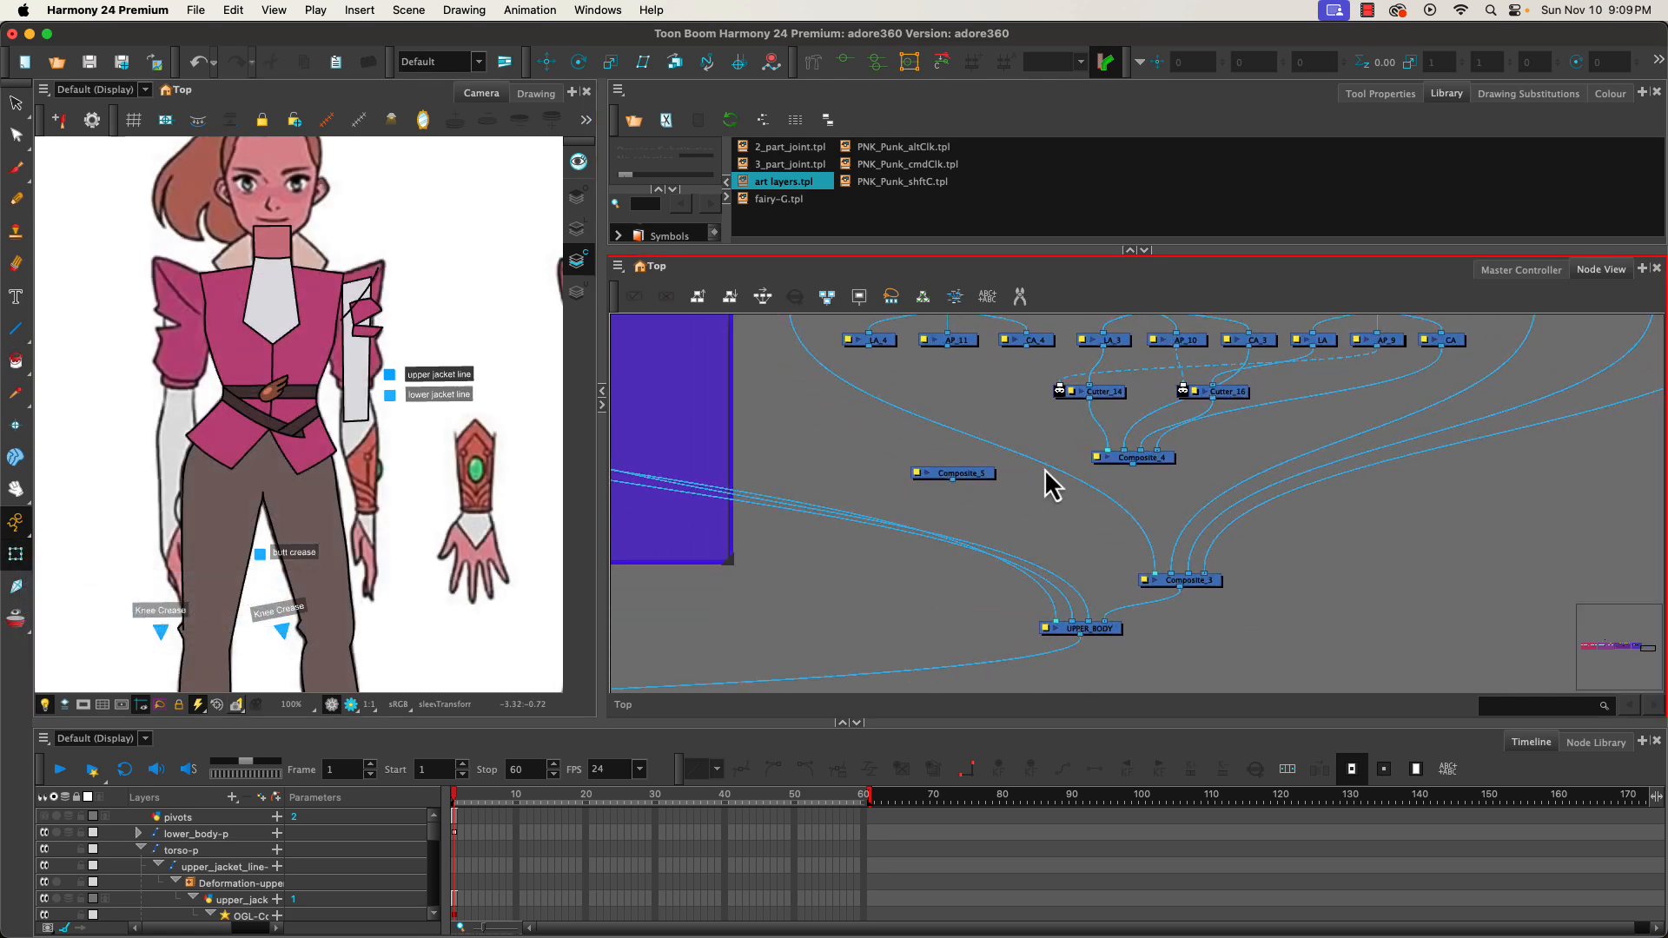
left_click_drag(1133, 464, 1165, 574)
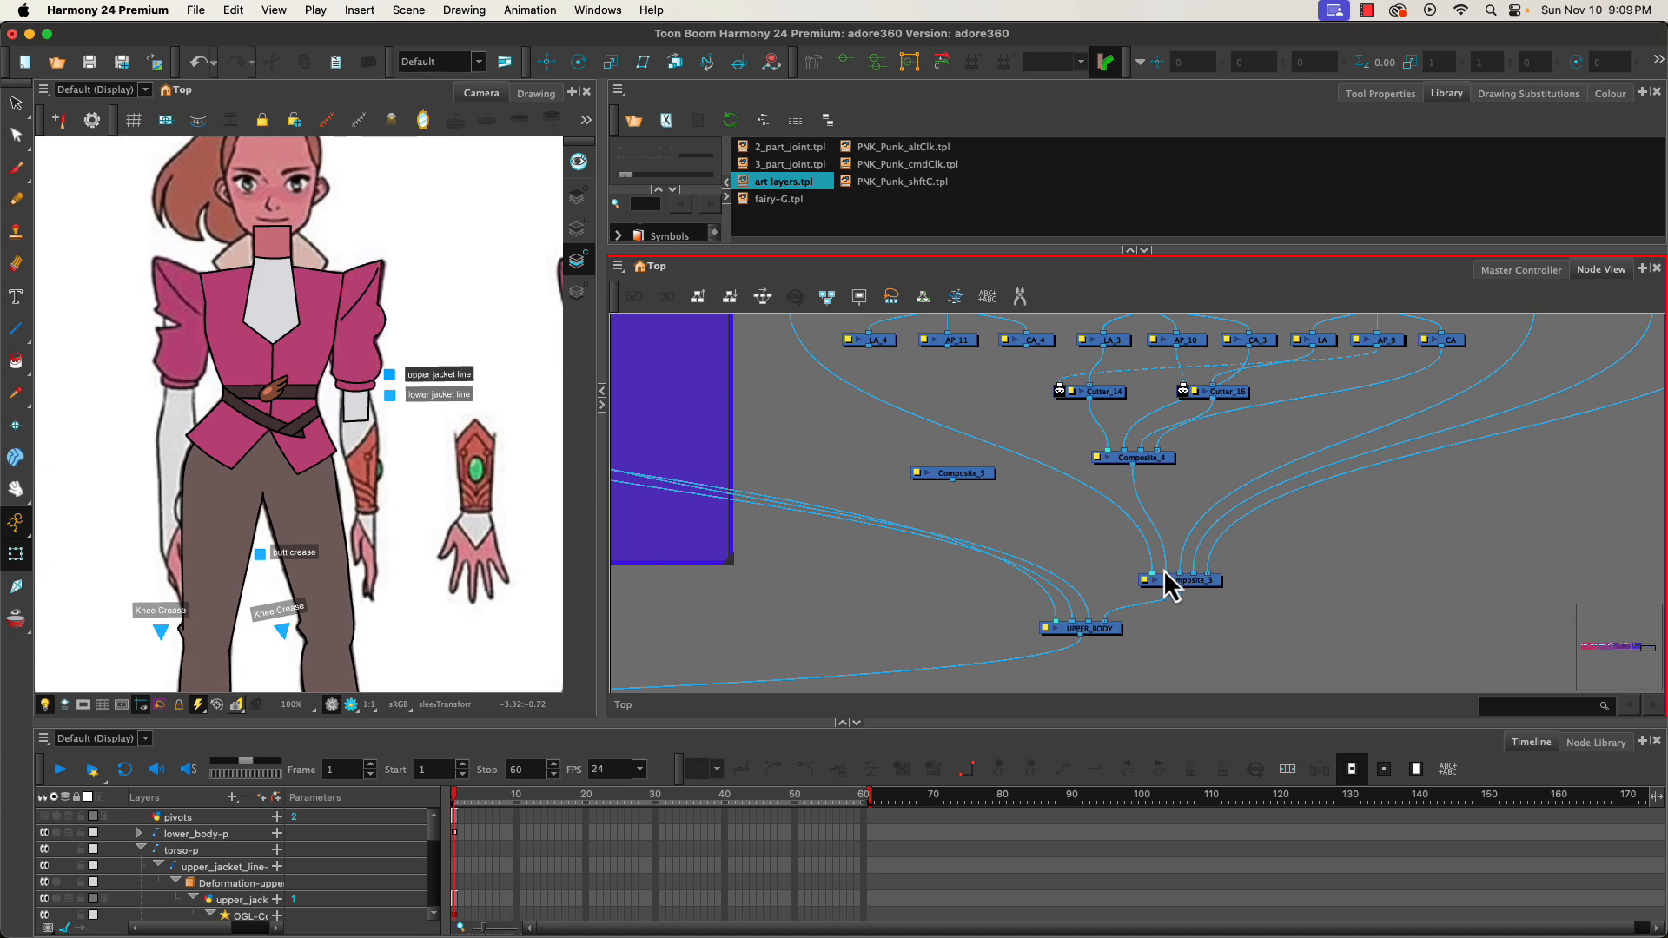
left_click_drag(1091, 503, 1083, 551)
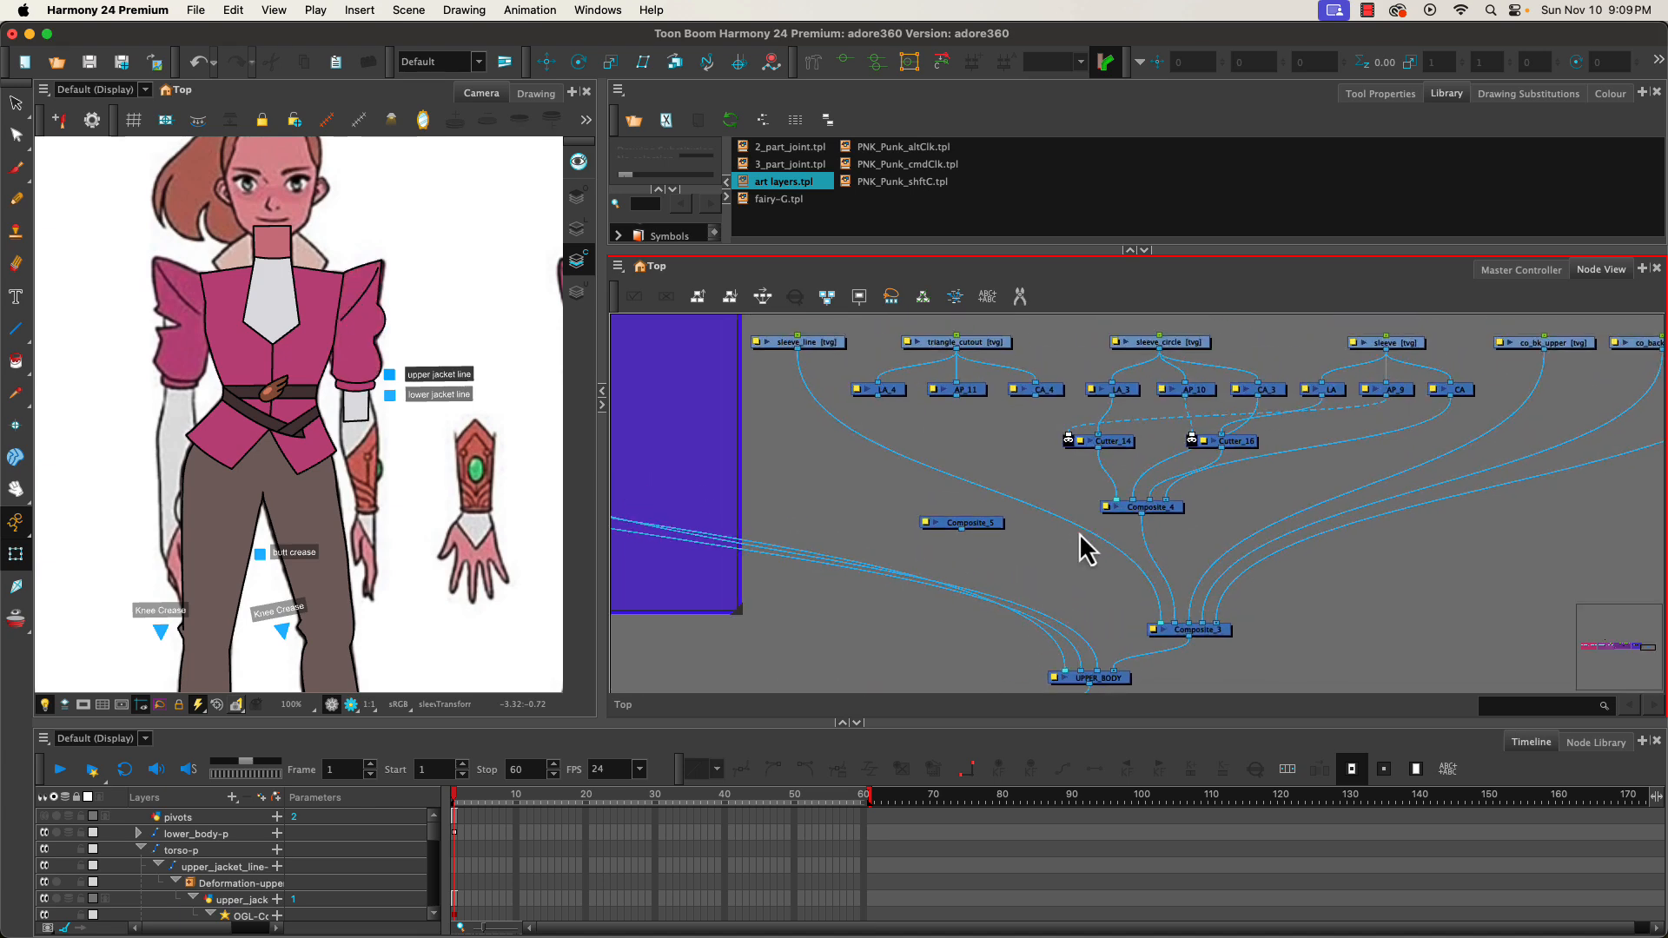
scroll(339, 325, "up", 5)
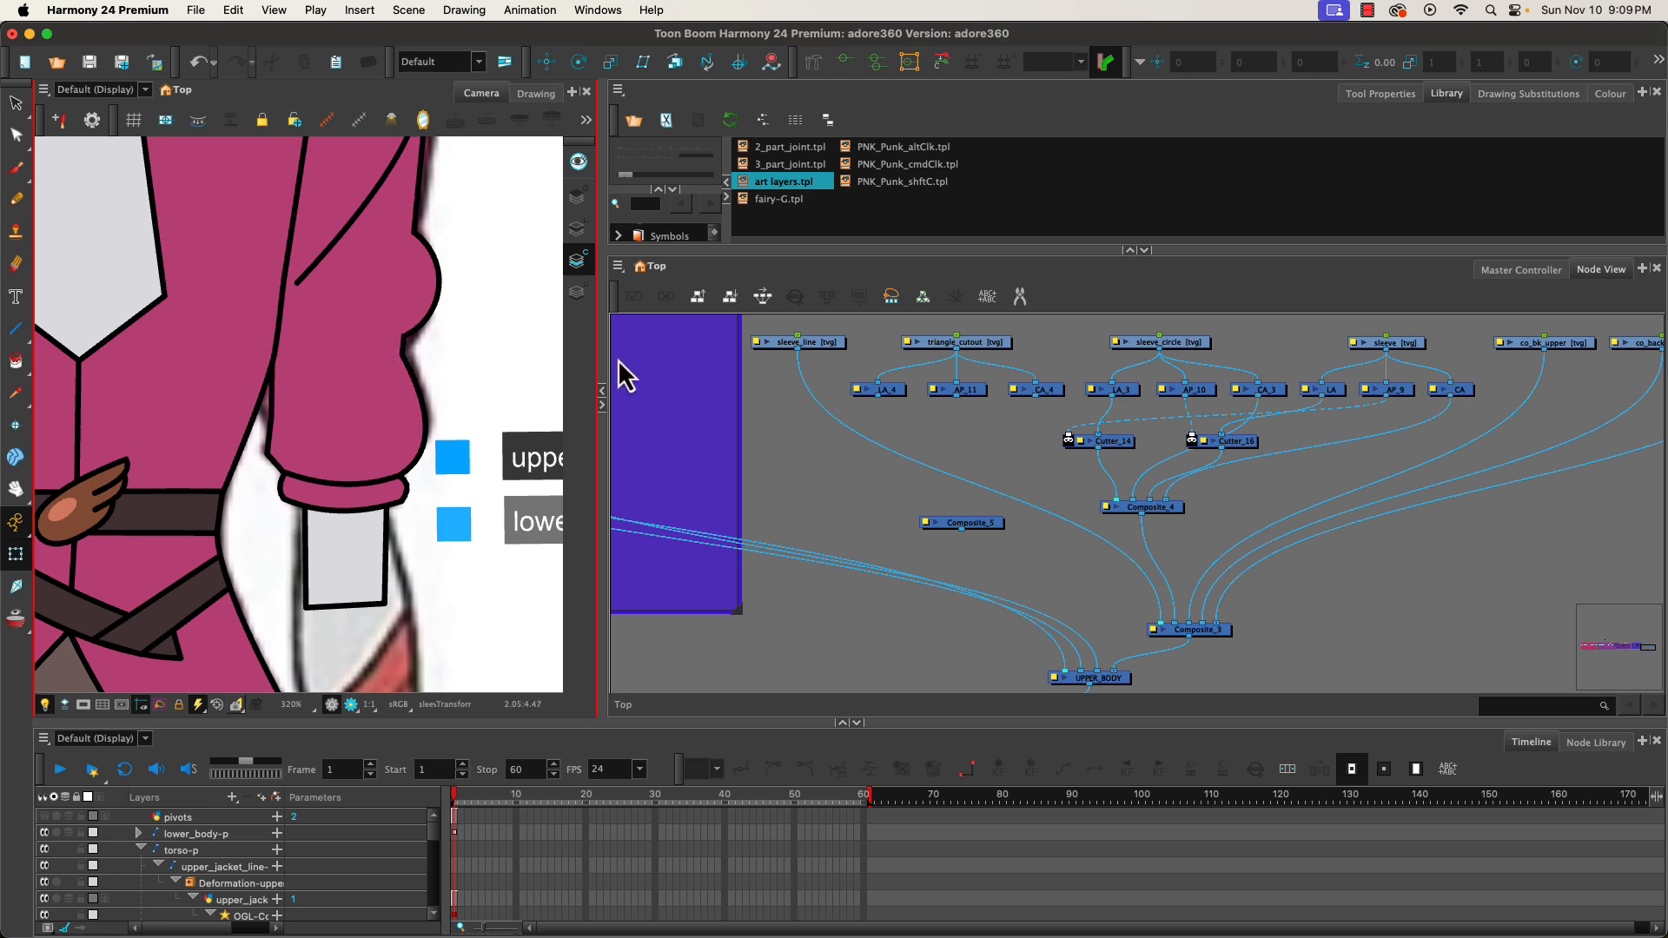
left_click(1180, 347)
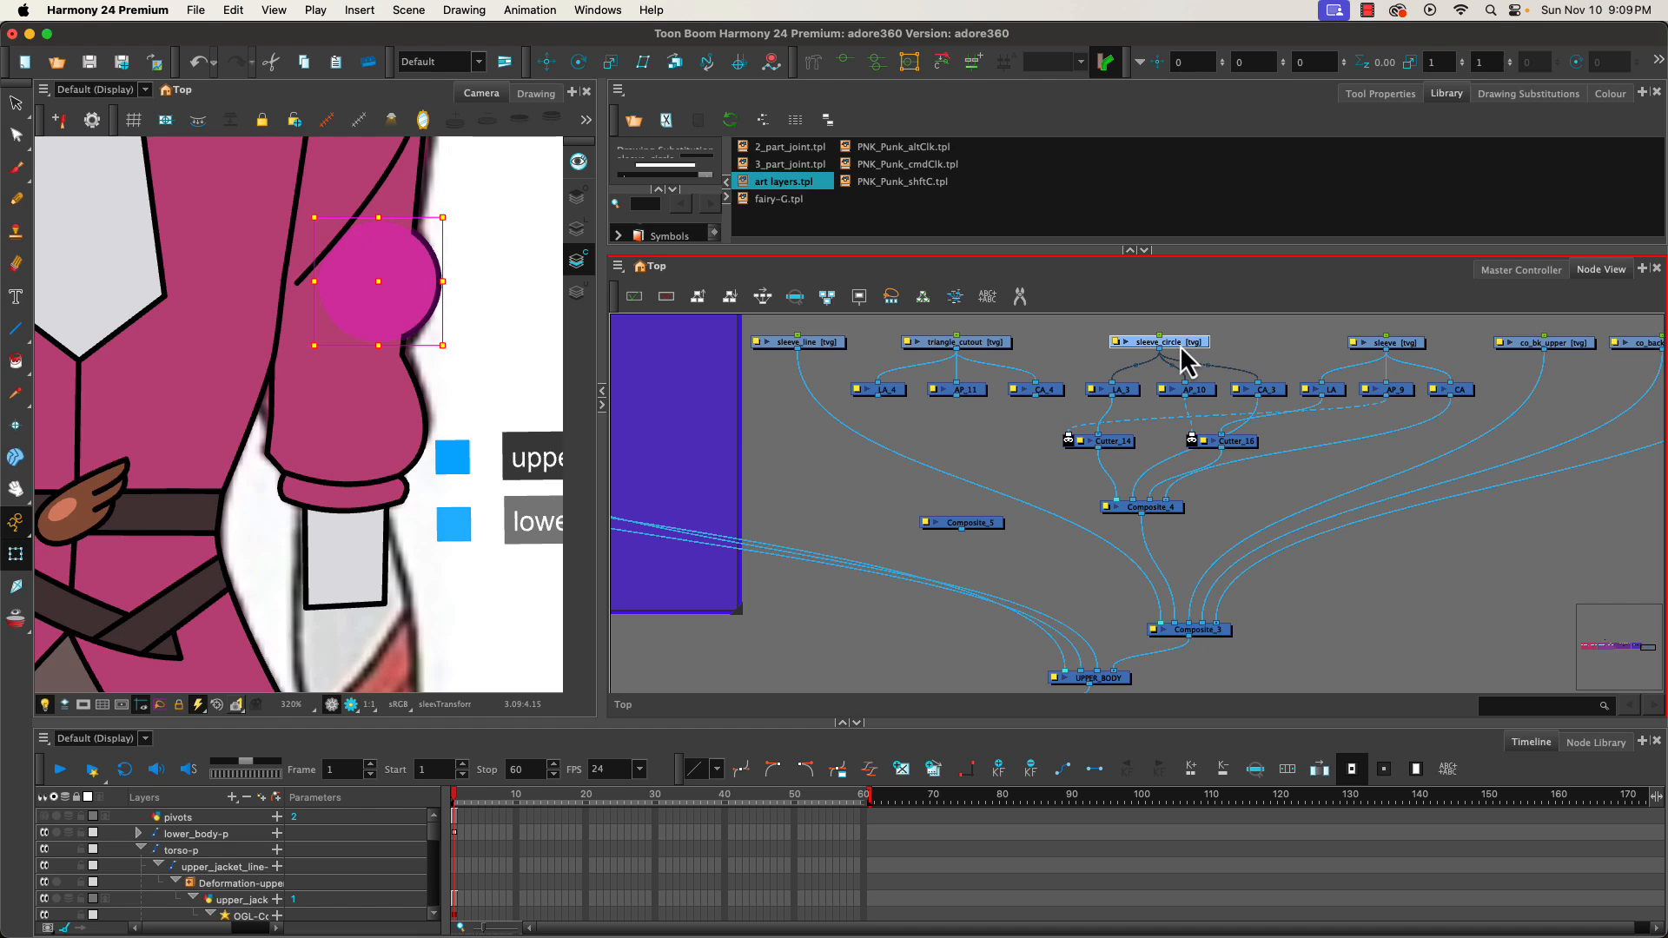
scroll(1038, 508, "up", 2)
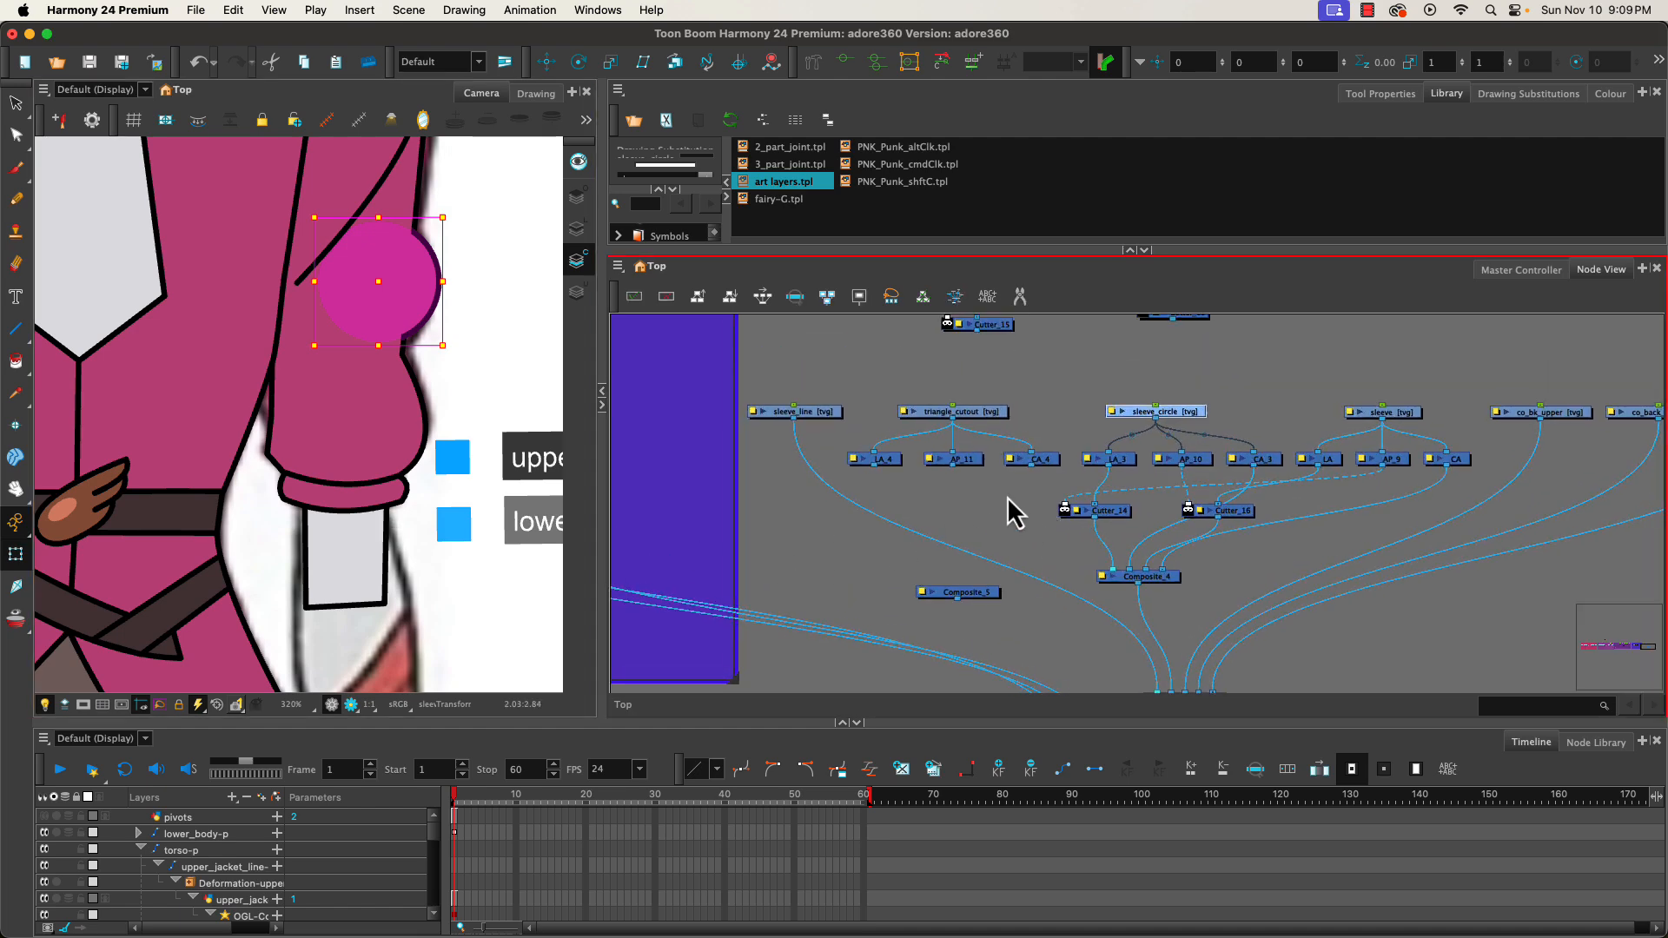
key("super+p")
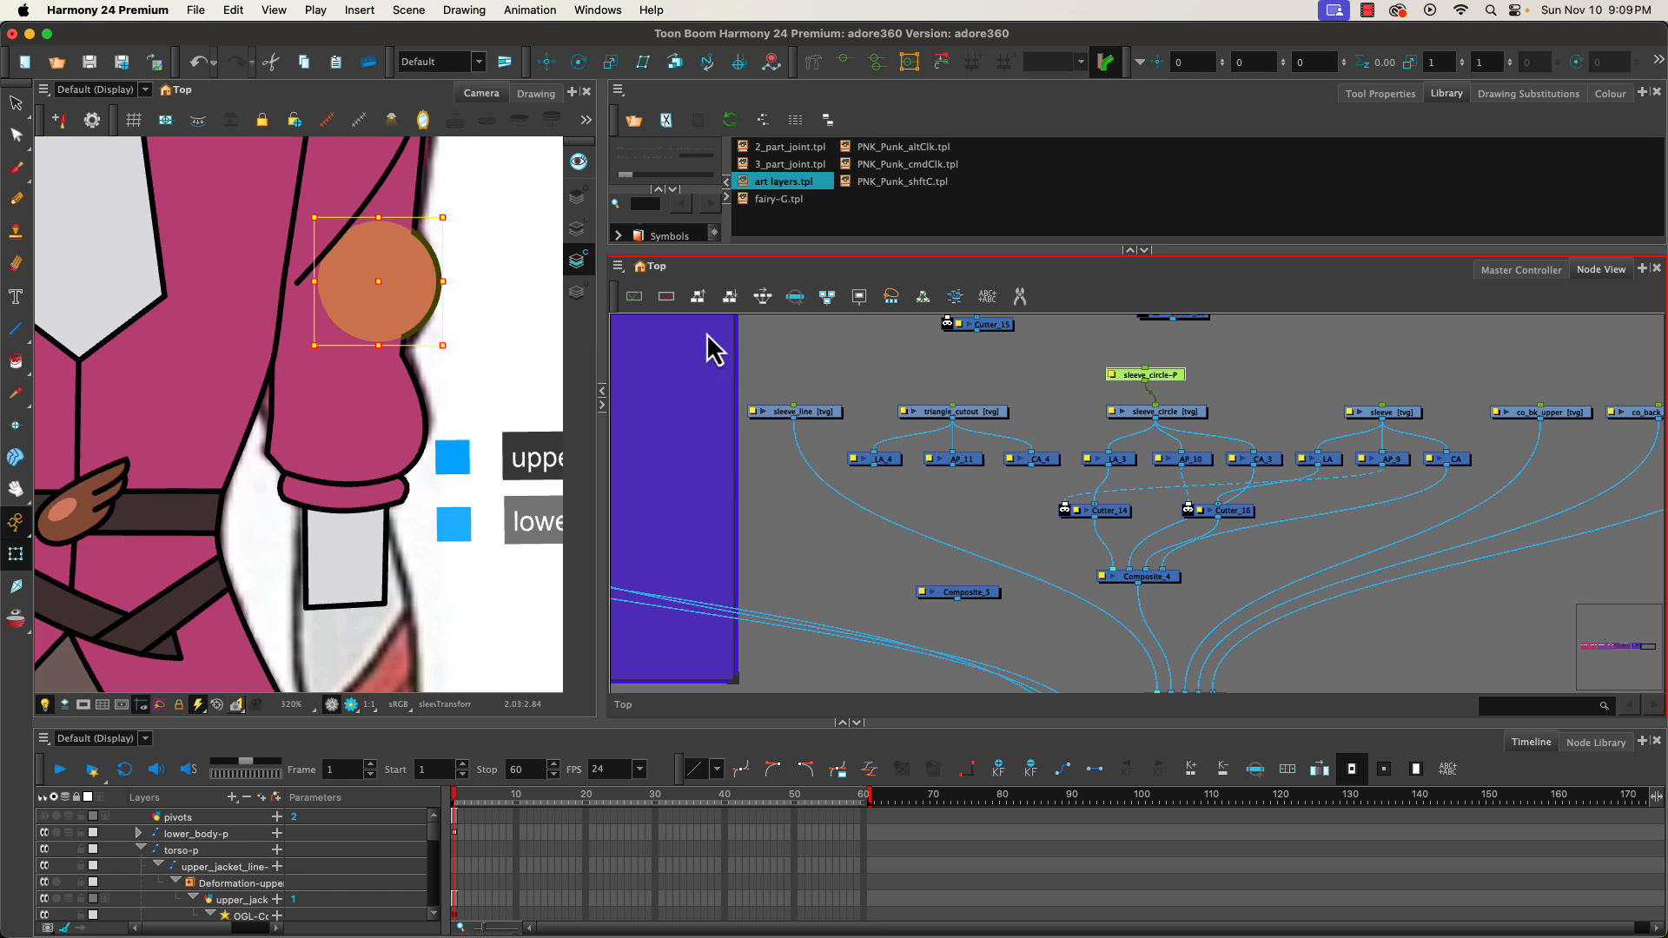
mouse_move(348, 293)
left_mouse_down()
mouse_move(337, 217)
mouse_move(343, 271)
mouse_move(328, 272)
mouse_move(343, 284)
mouse_move(284, 257)
mouse_move(347, 289)
left_mouse_up()
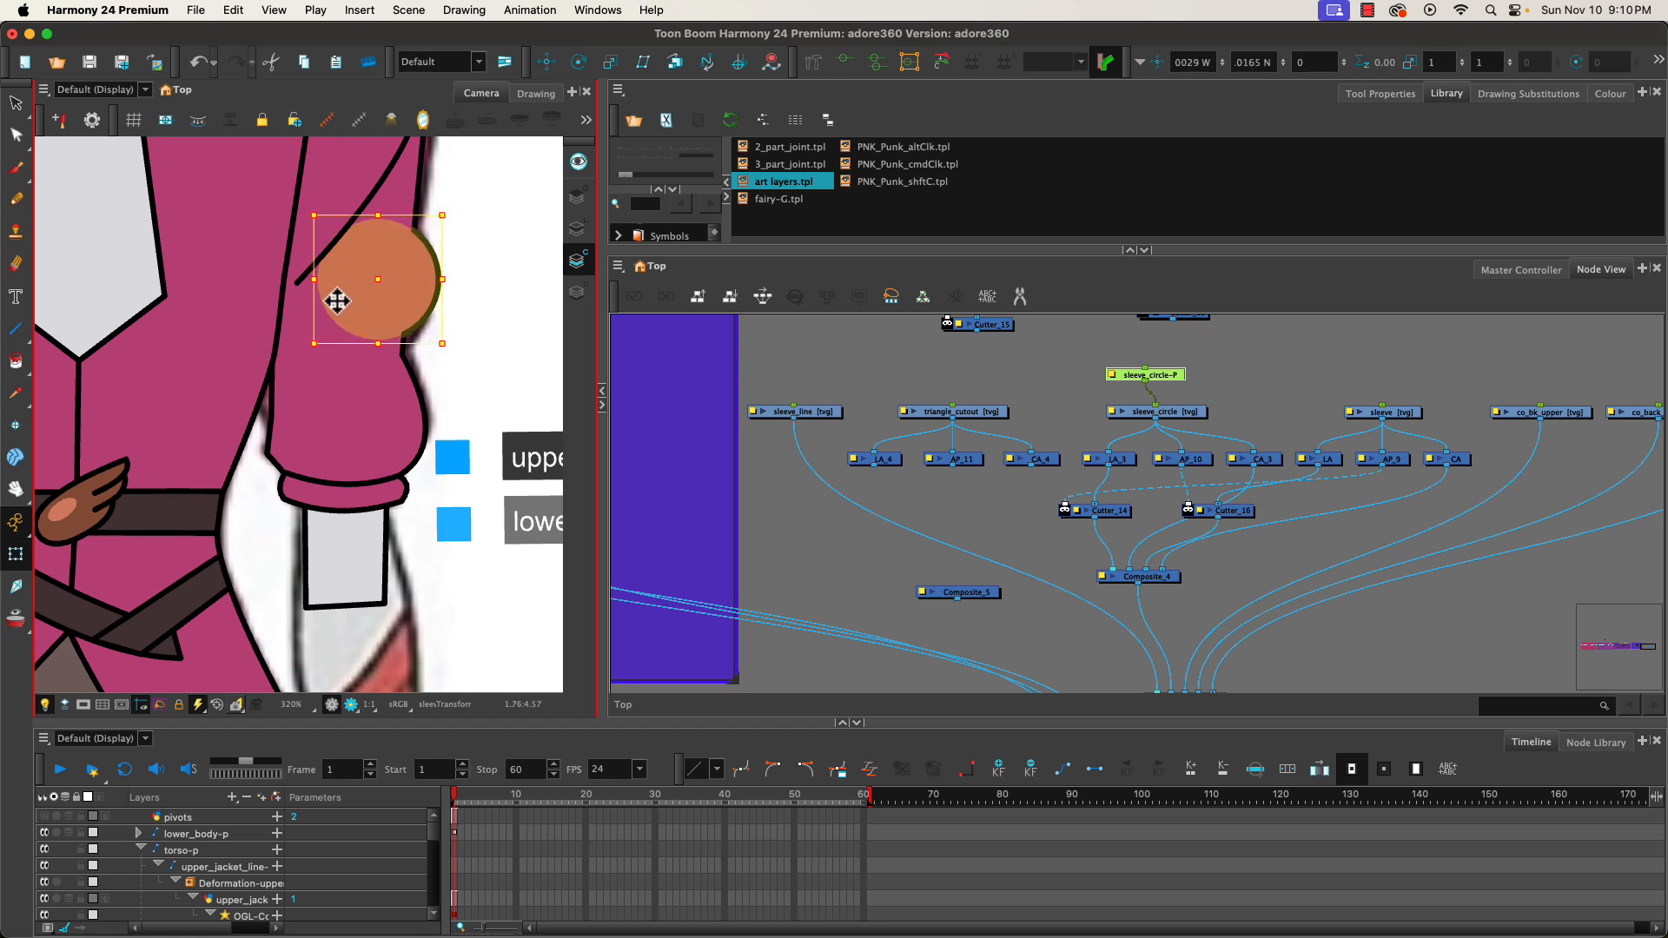
key("super+z")
left_click(756, 458)
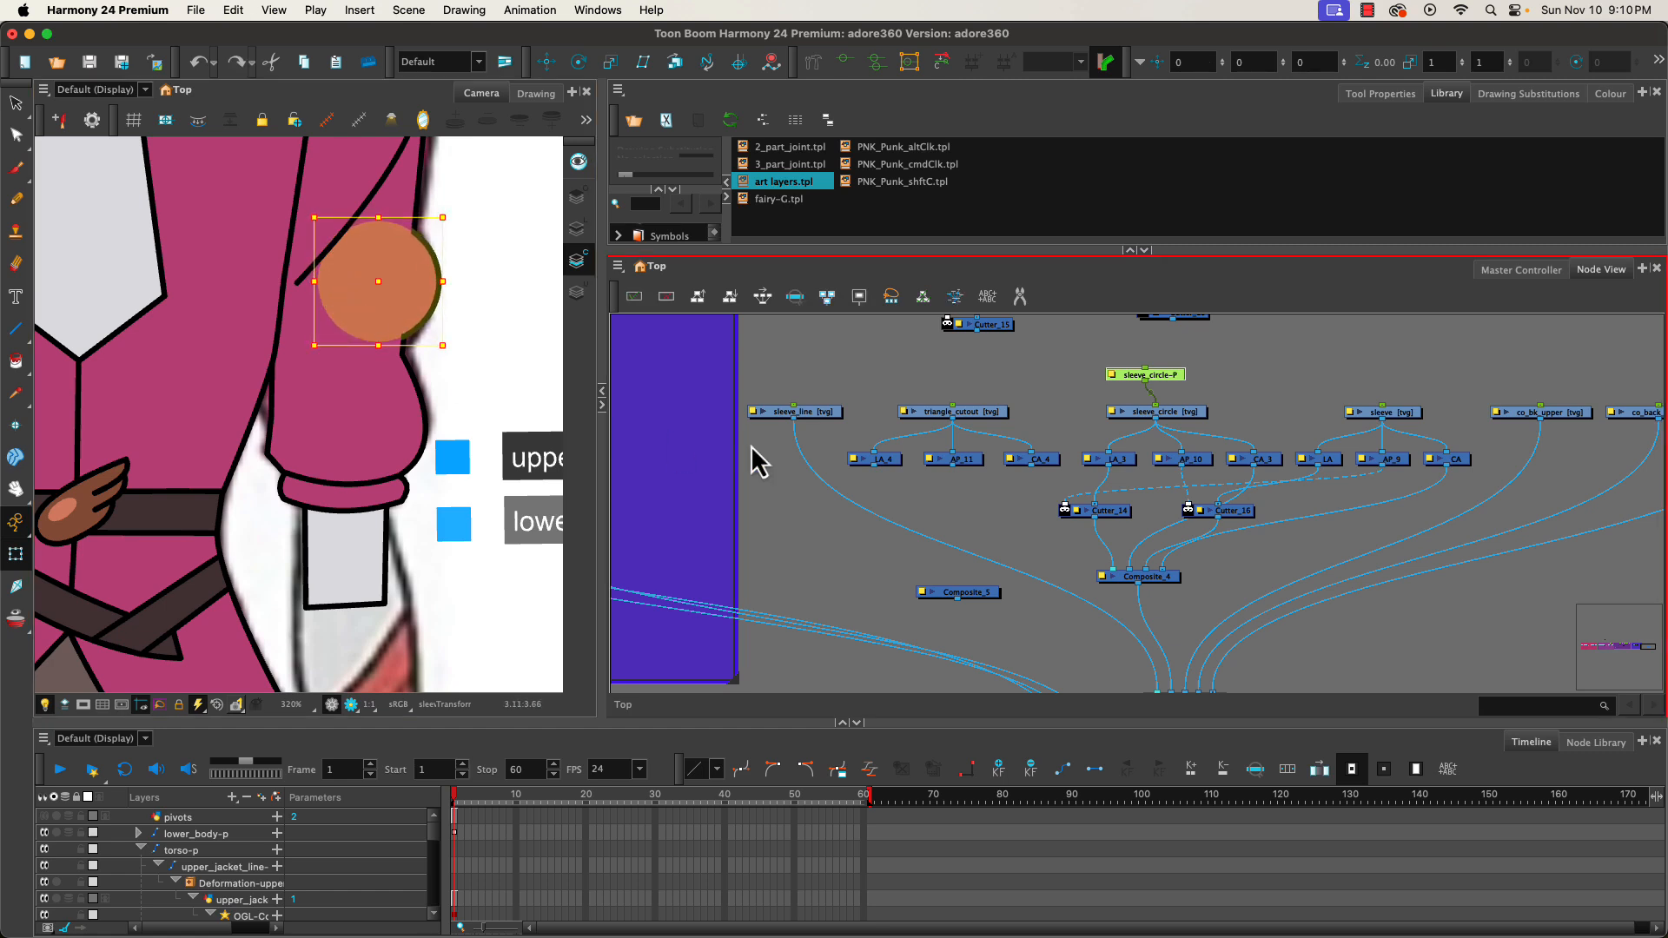
left_click_drag(1162, 388, 1161, 387)
left_click(1158, 374)
key("Delete")
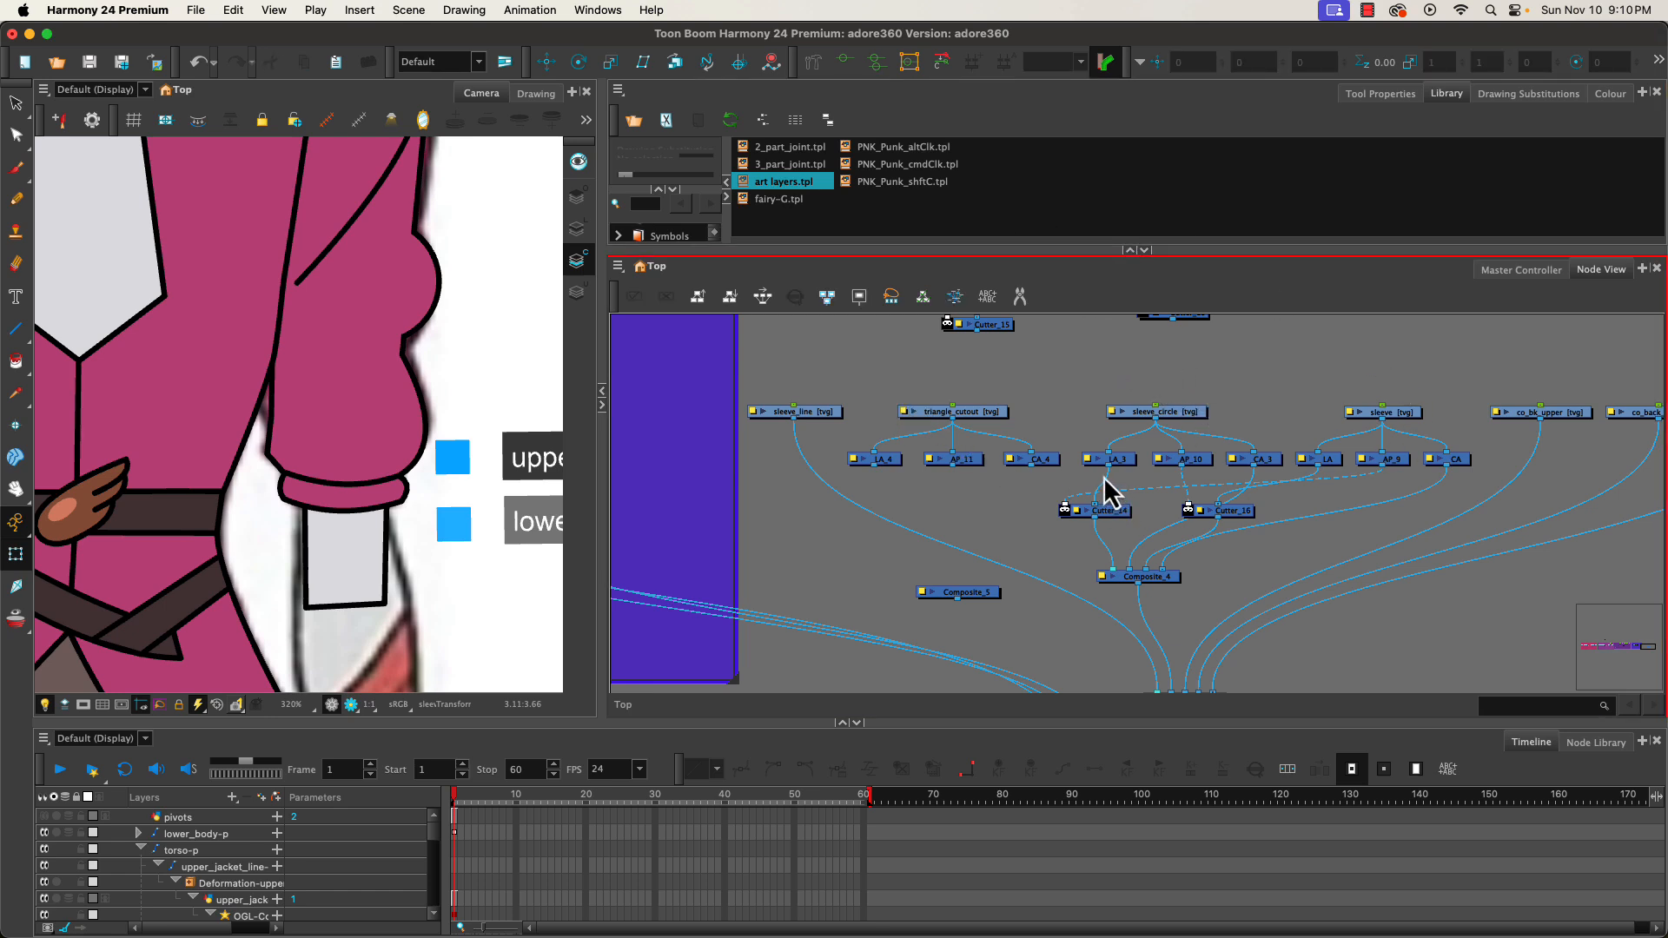
- Reposition Composite_4, Cutter_14 and Cutter_16 below the sleeve_circle and sleeve art-layer nodes to untangle the connections
left_click_drag(1156, 584, 1370, 504)
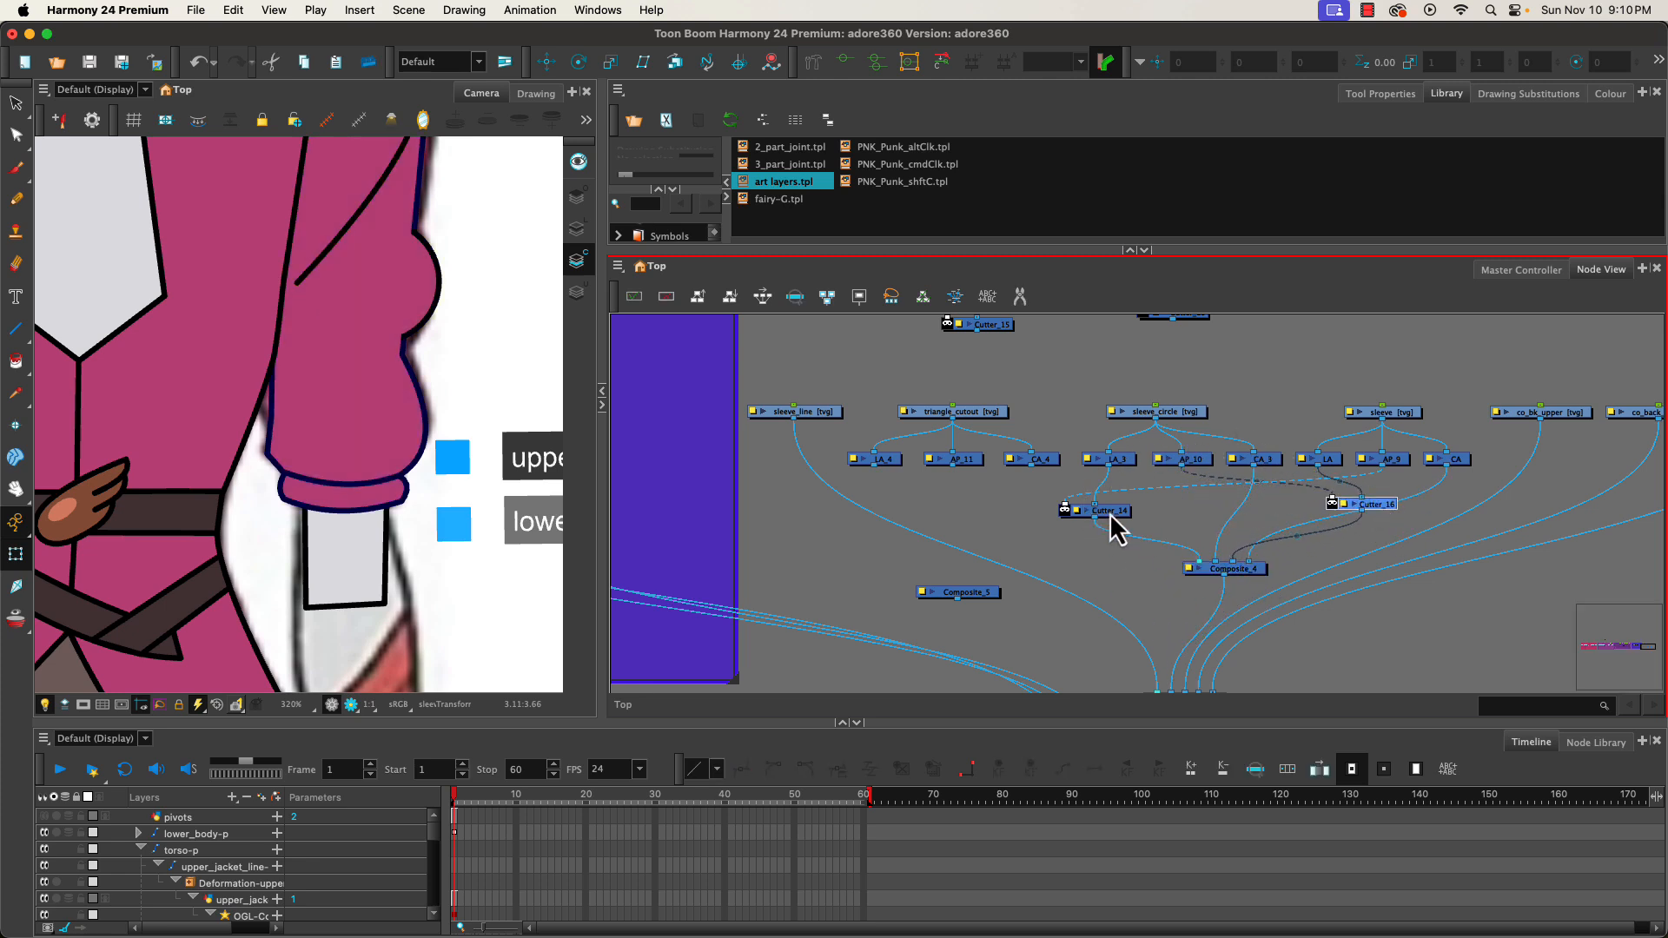
left_click_drag(1110, 515, 1134, 514)
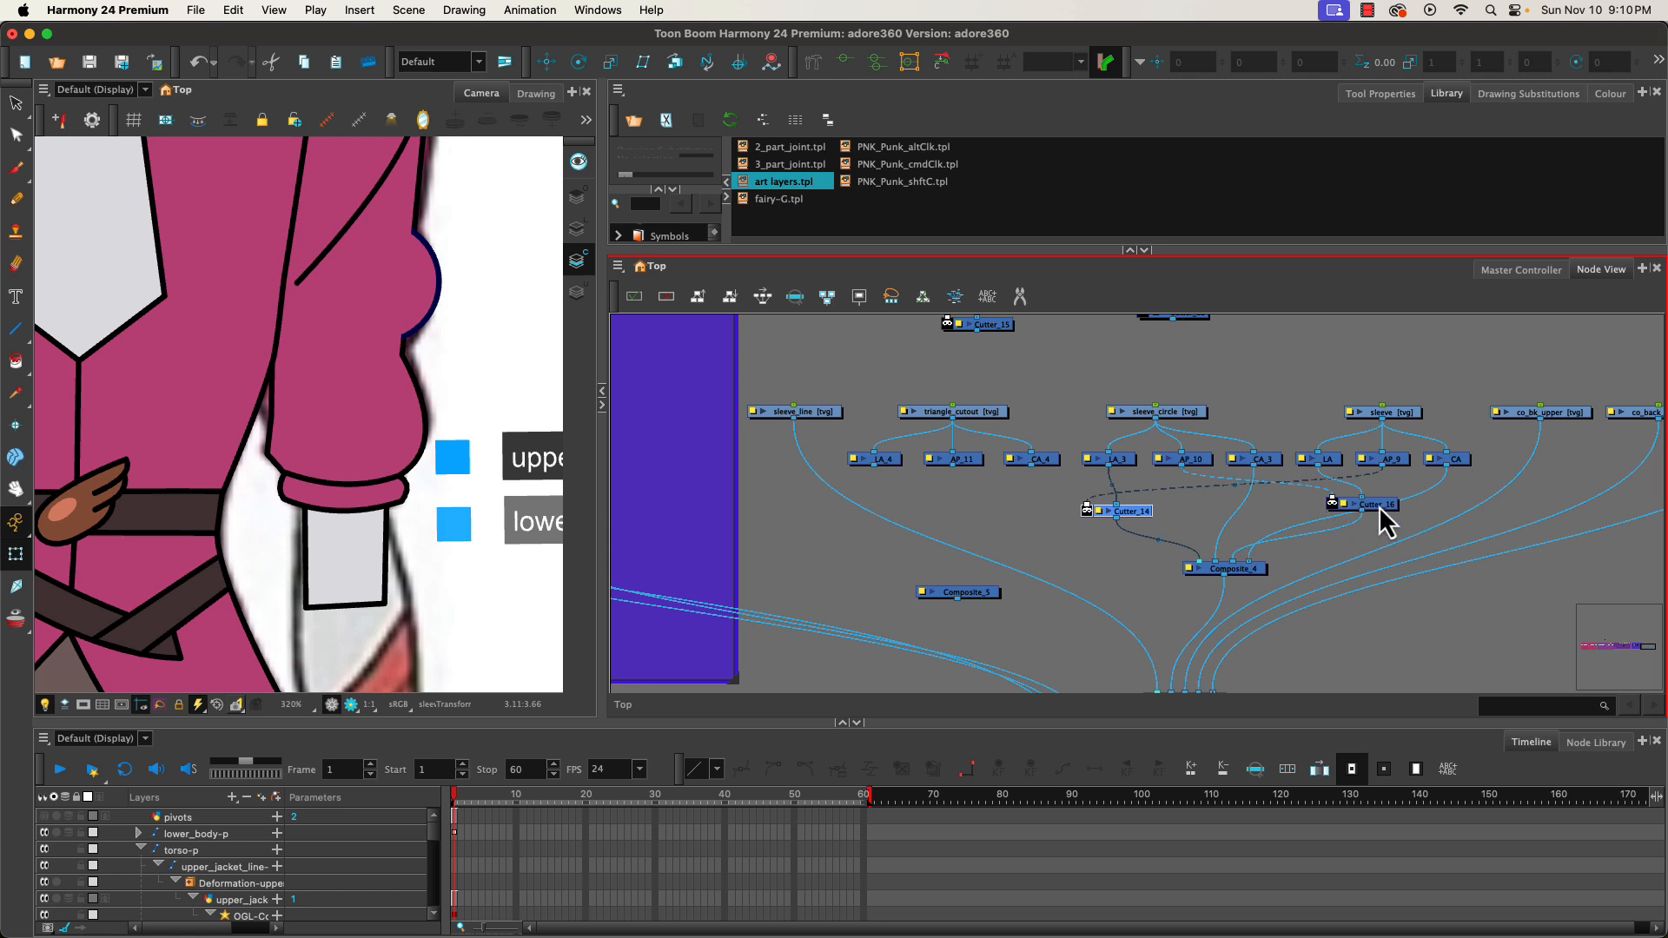
left_click_drag(1380, 516, 1338, 516)
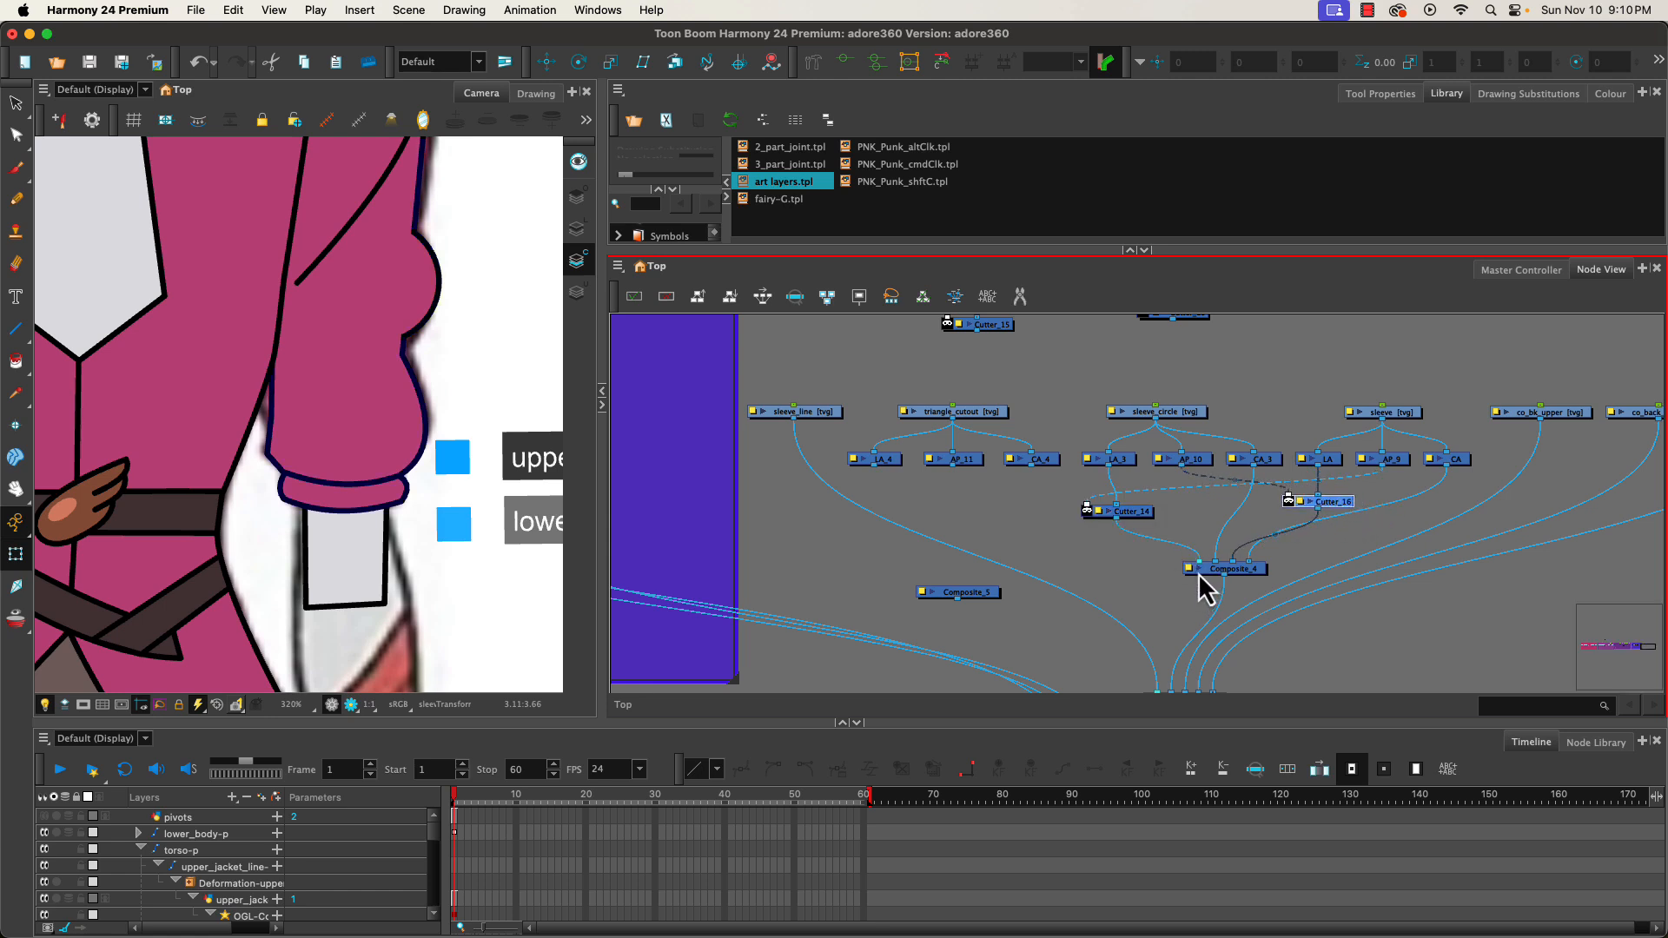
- Shift Composite_4 and place Composite_5, Cutter_13 and Cutter_15 below the triangle_cutout art-layer nodes
left_click_drag(1222, 576, 1164, 568)
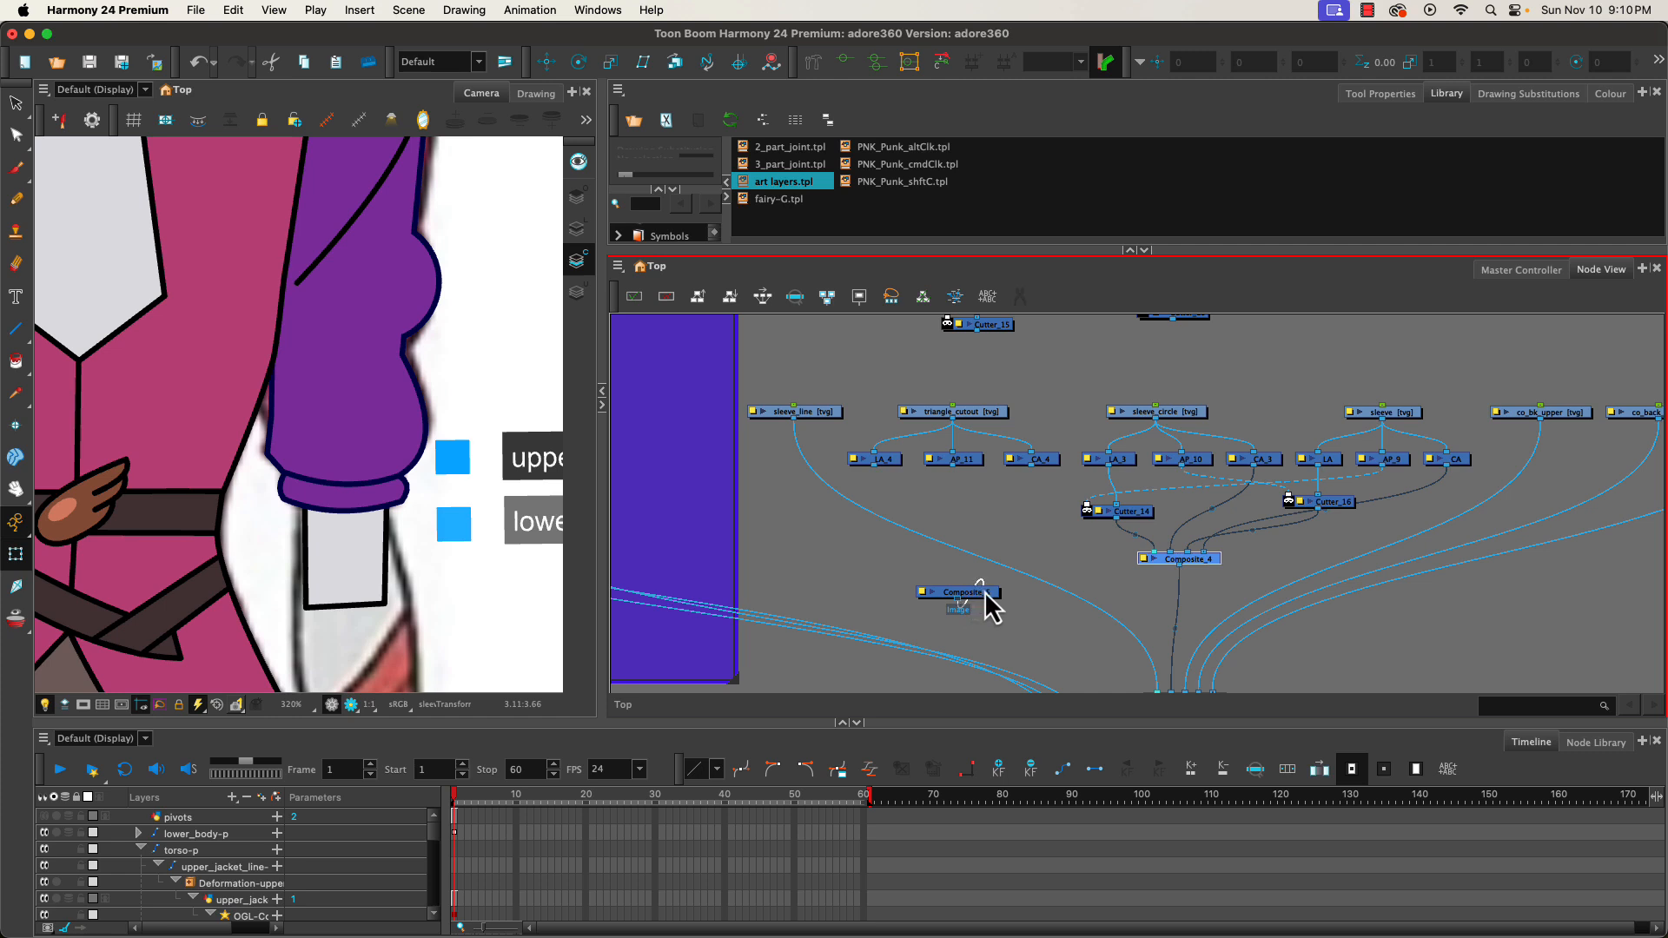
left_click_drag(985, 595, 1049, 611)
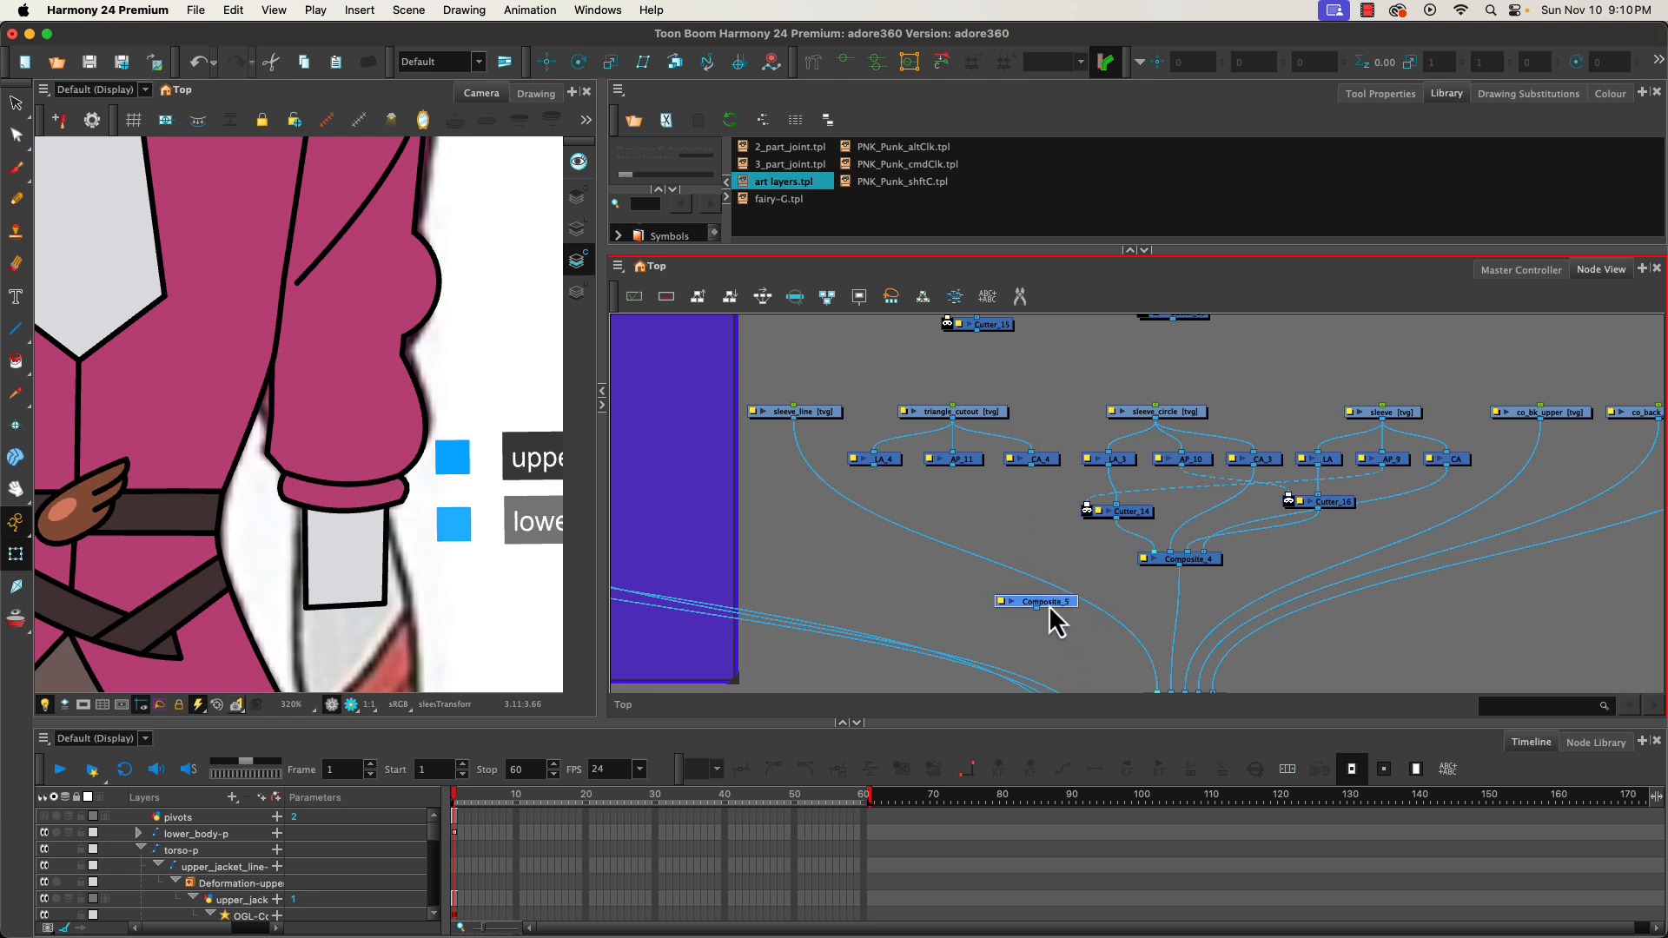
left_click_drag(1049, 604, 1031, 608)
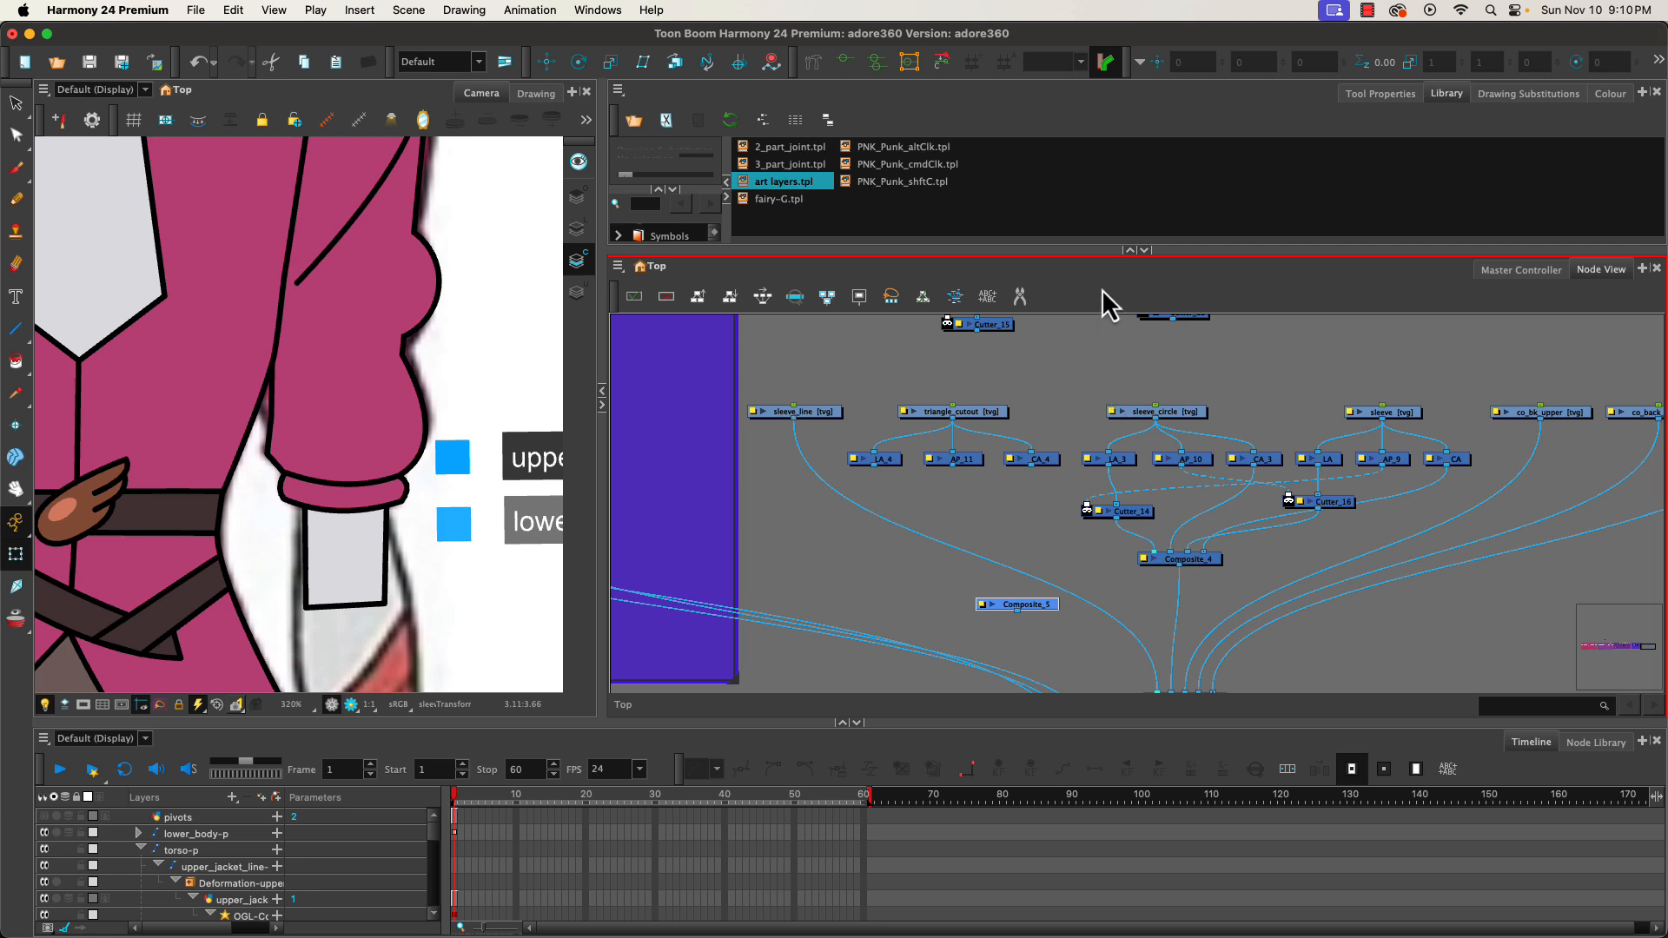
scroll(1094, 376, "up", 1)
left_click(1187, 325)
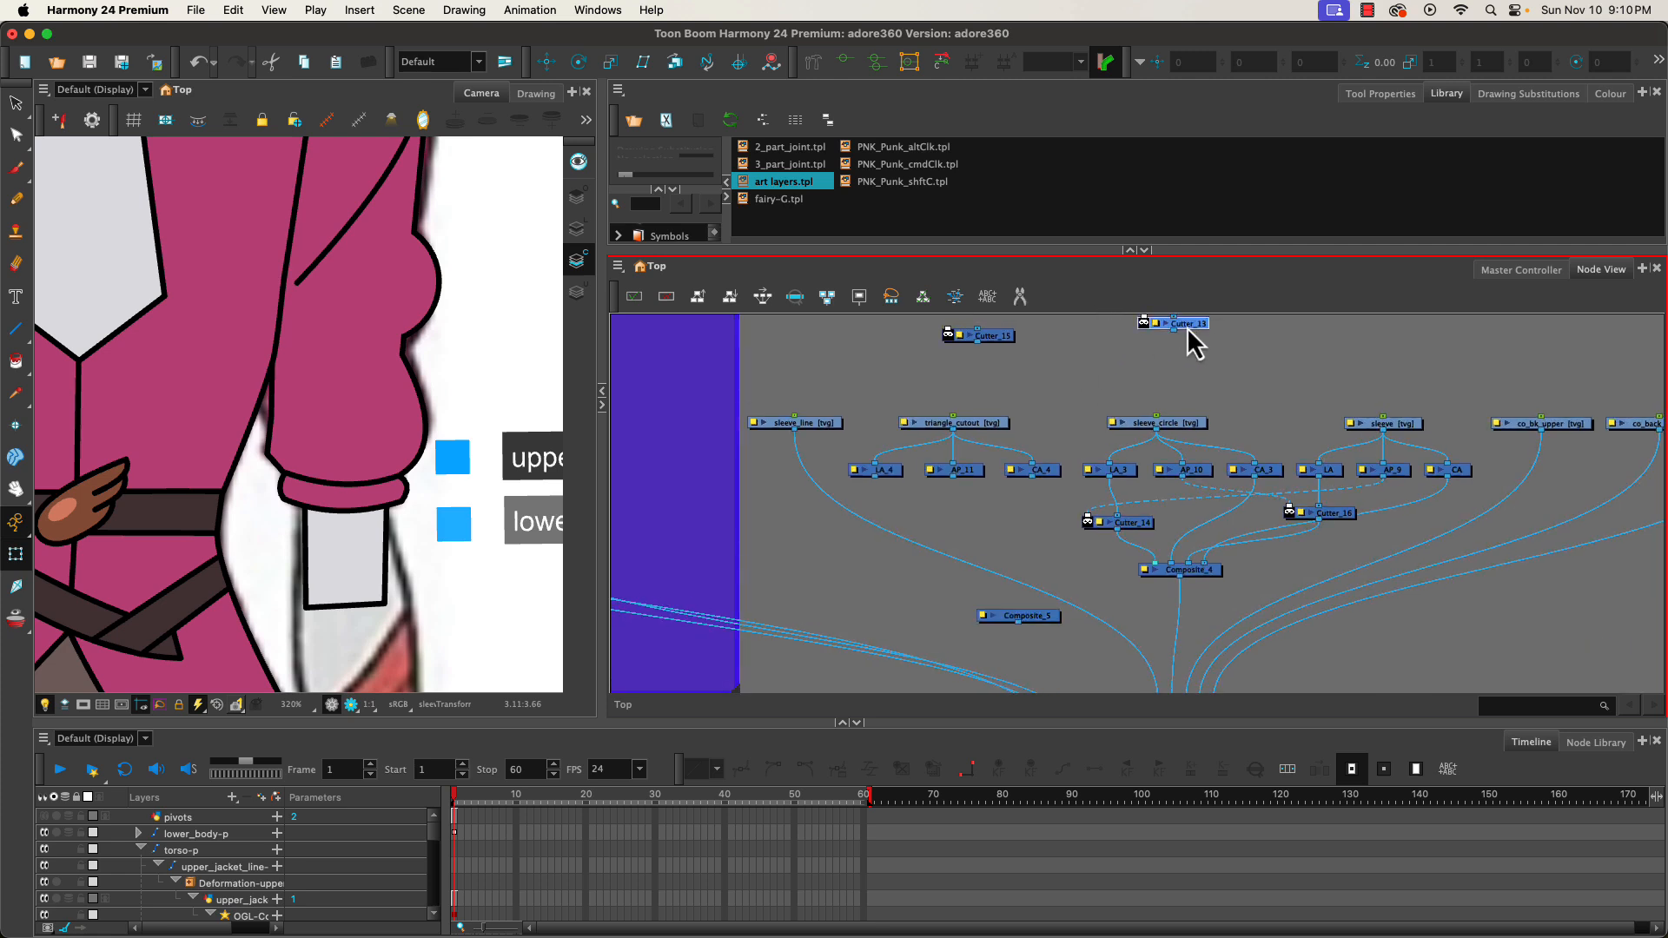
left_click_drag(1065, 576, 1069, 583)
left_click_drag(990, 341, 964, 528)
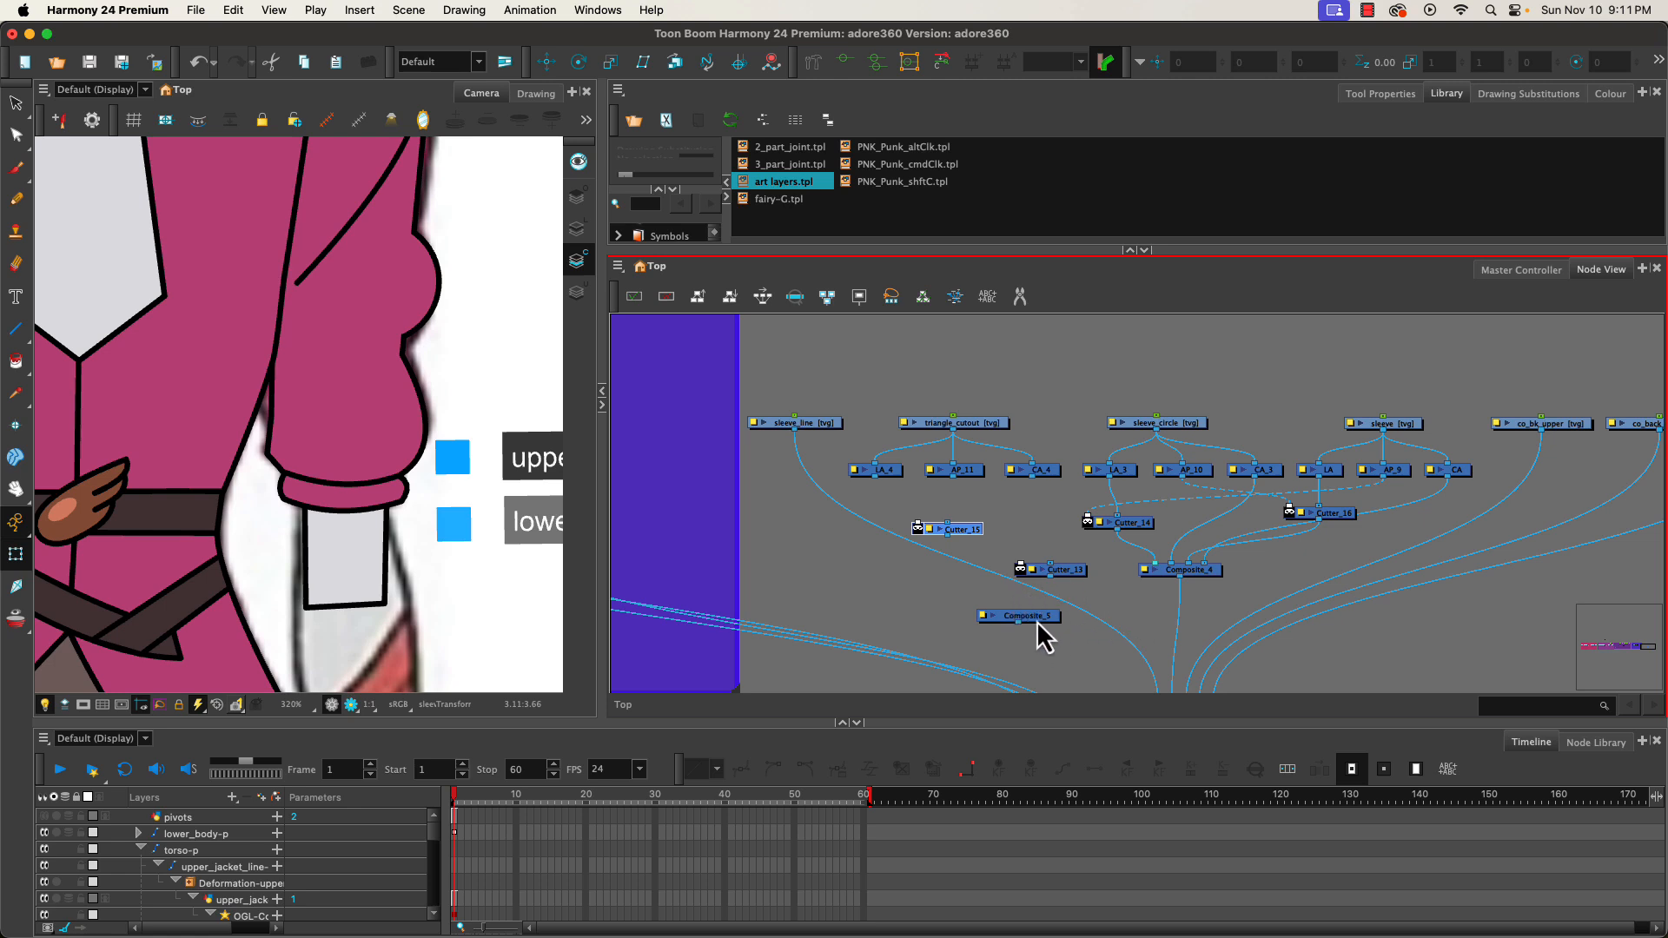
- Insert Composite_5 into the output of Composite_4, put Cutter_13 between the two composites, and feed CA_4 into Cutter_13 as matte
left_click_drag(1039, 620, 1053, 627)
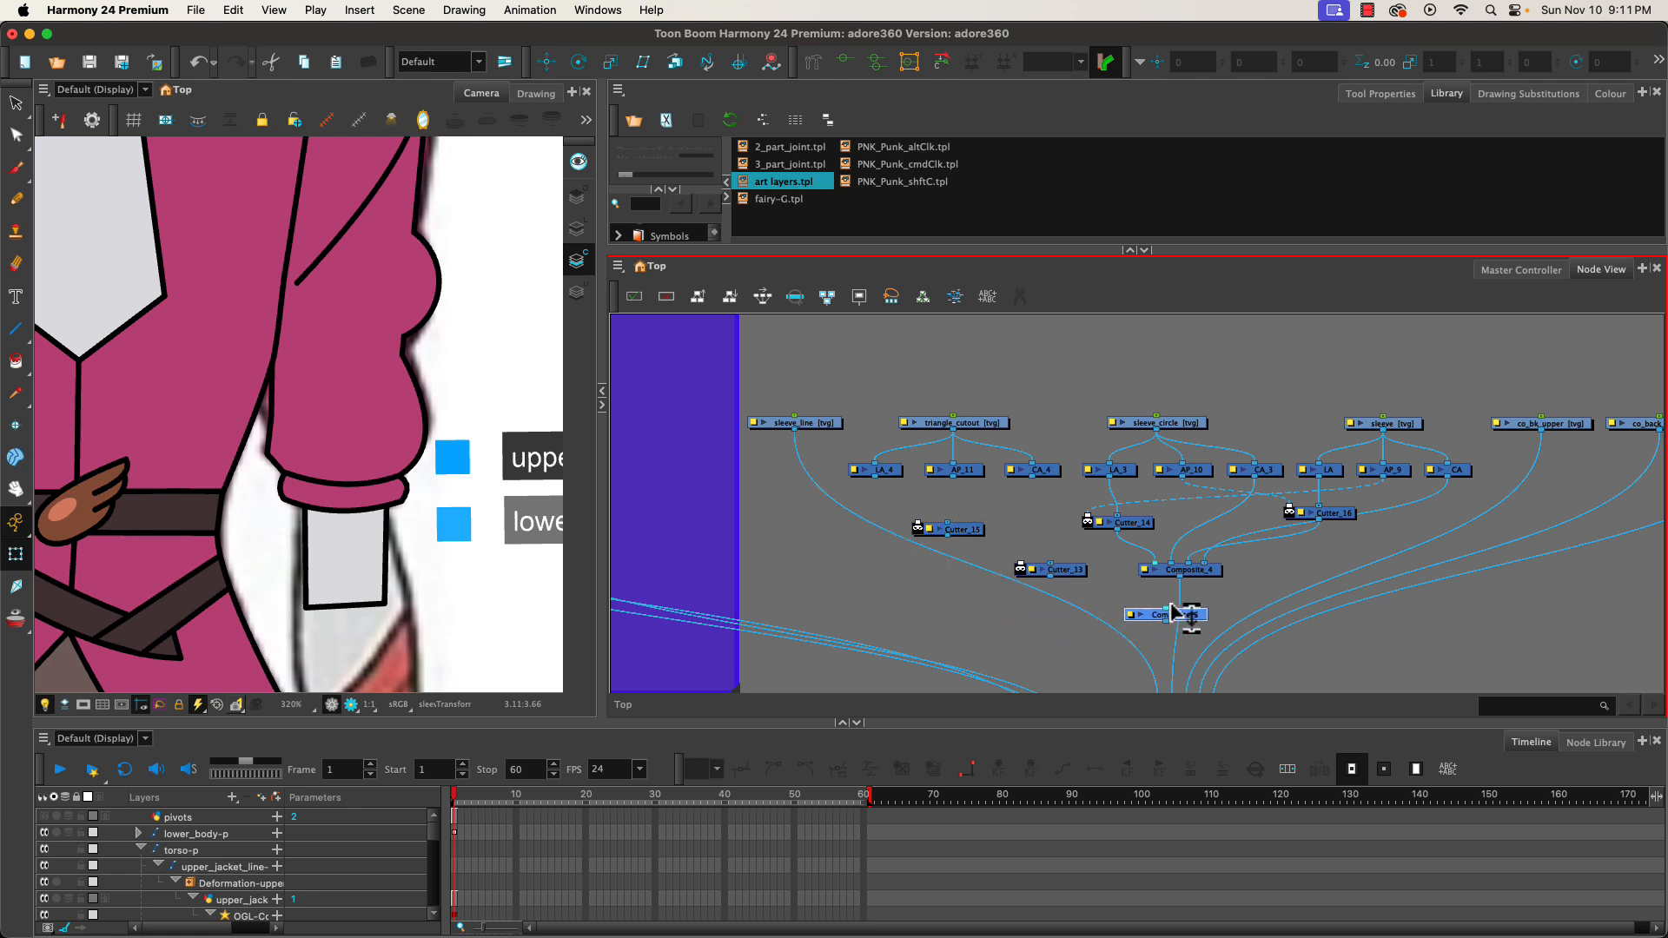
mouse_move(1177, 623)
left_mouse_down()
mouse_move(1191, 627)
mouse_move(1078, 625)
mouse_move(1091, 641)
left_mouse_up()
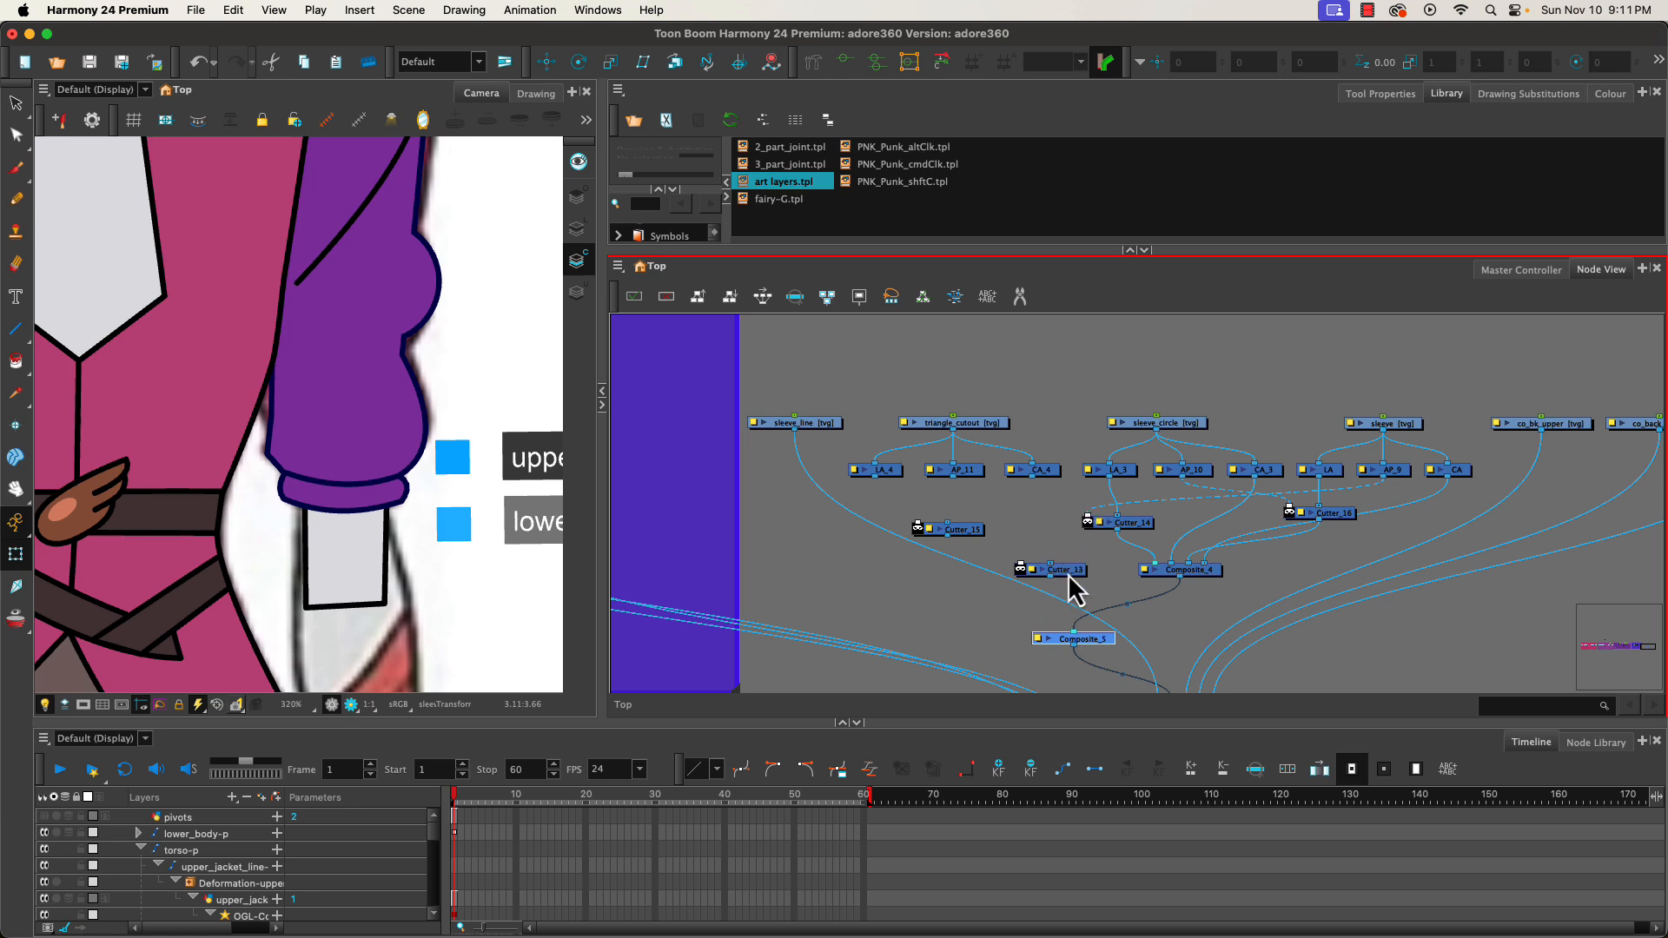
left_click_drag(1070, 586, 1114, 600)
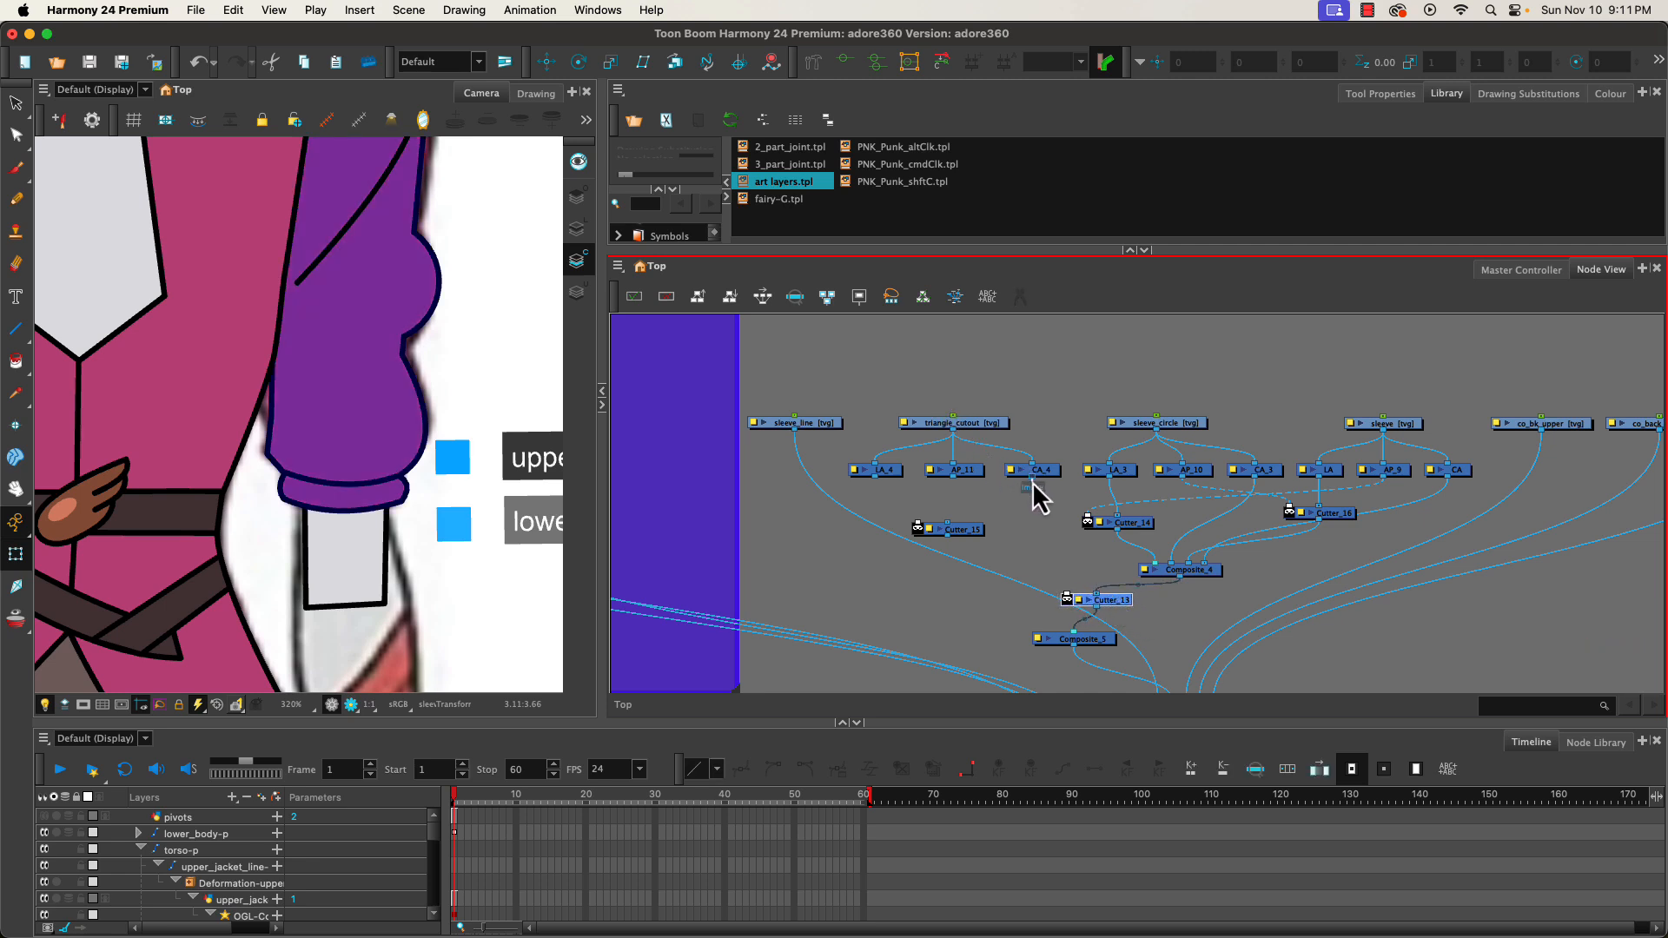
left_click_drag(1034, 486, 1071, 600)
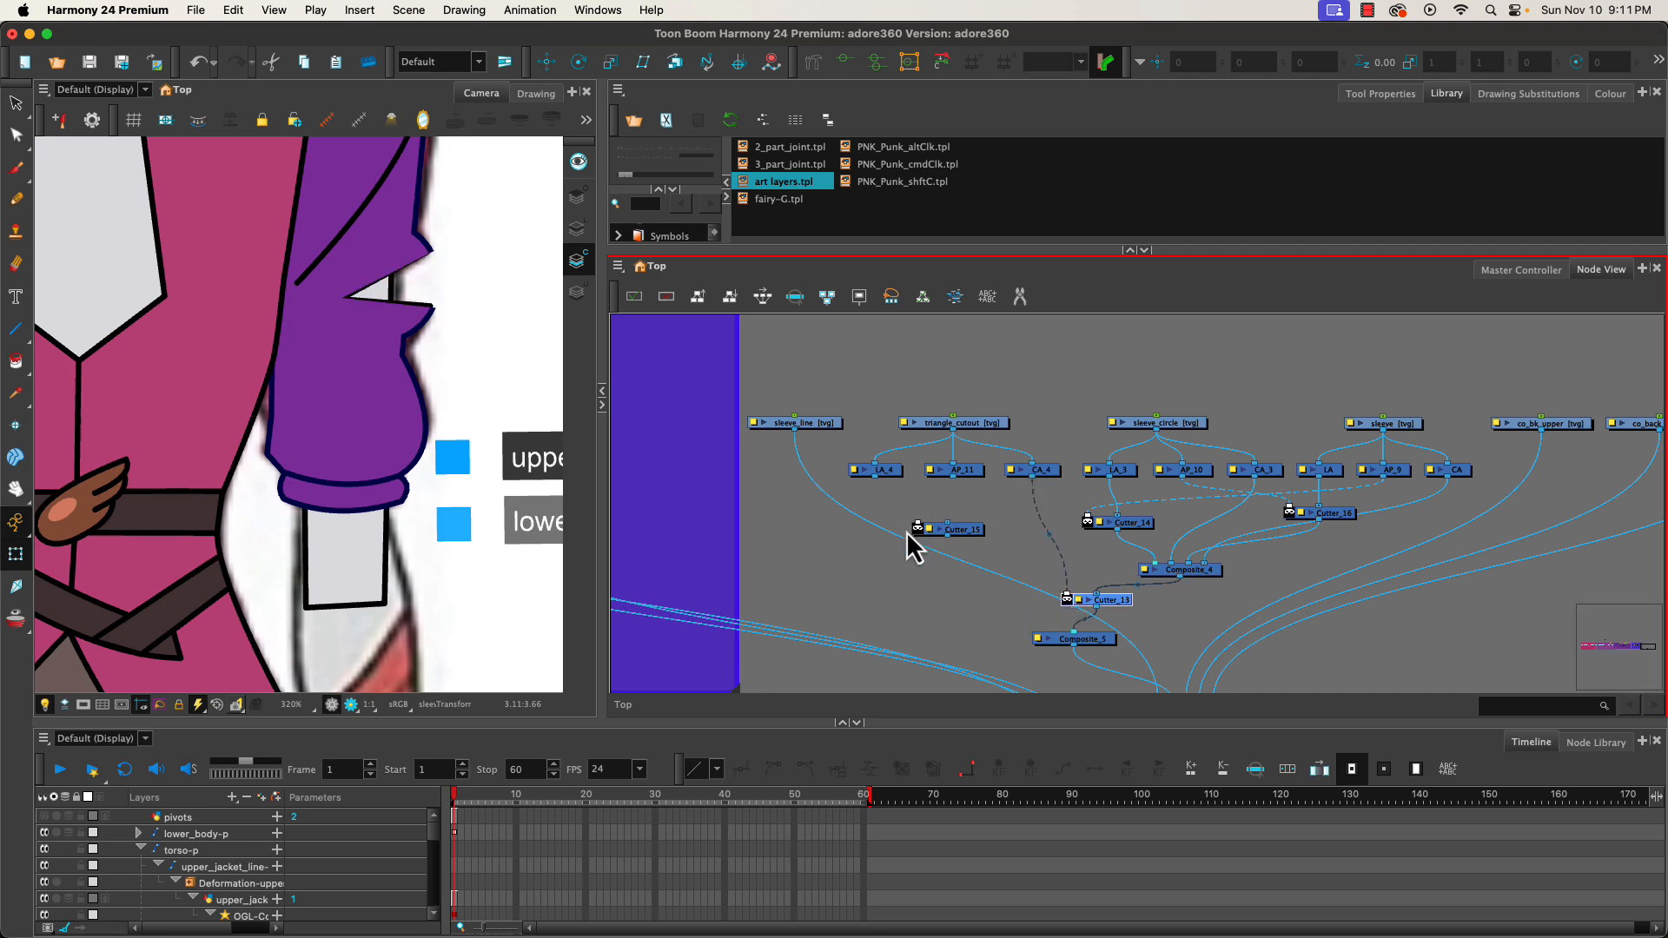
- Connect LA_4 of triangle_cutout to Composite_5 and insert Cutter_15 into that connection
left_click_drag(962, 528, 974, 521)
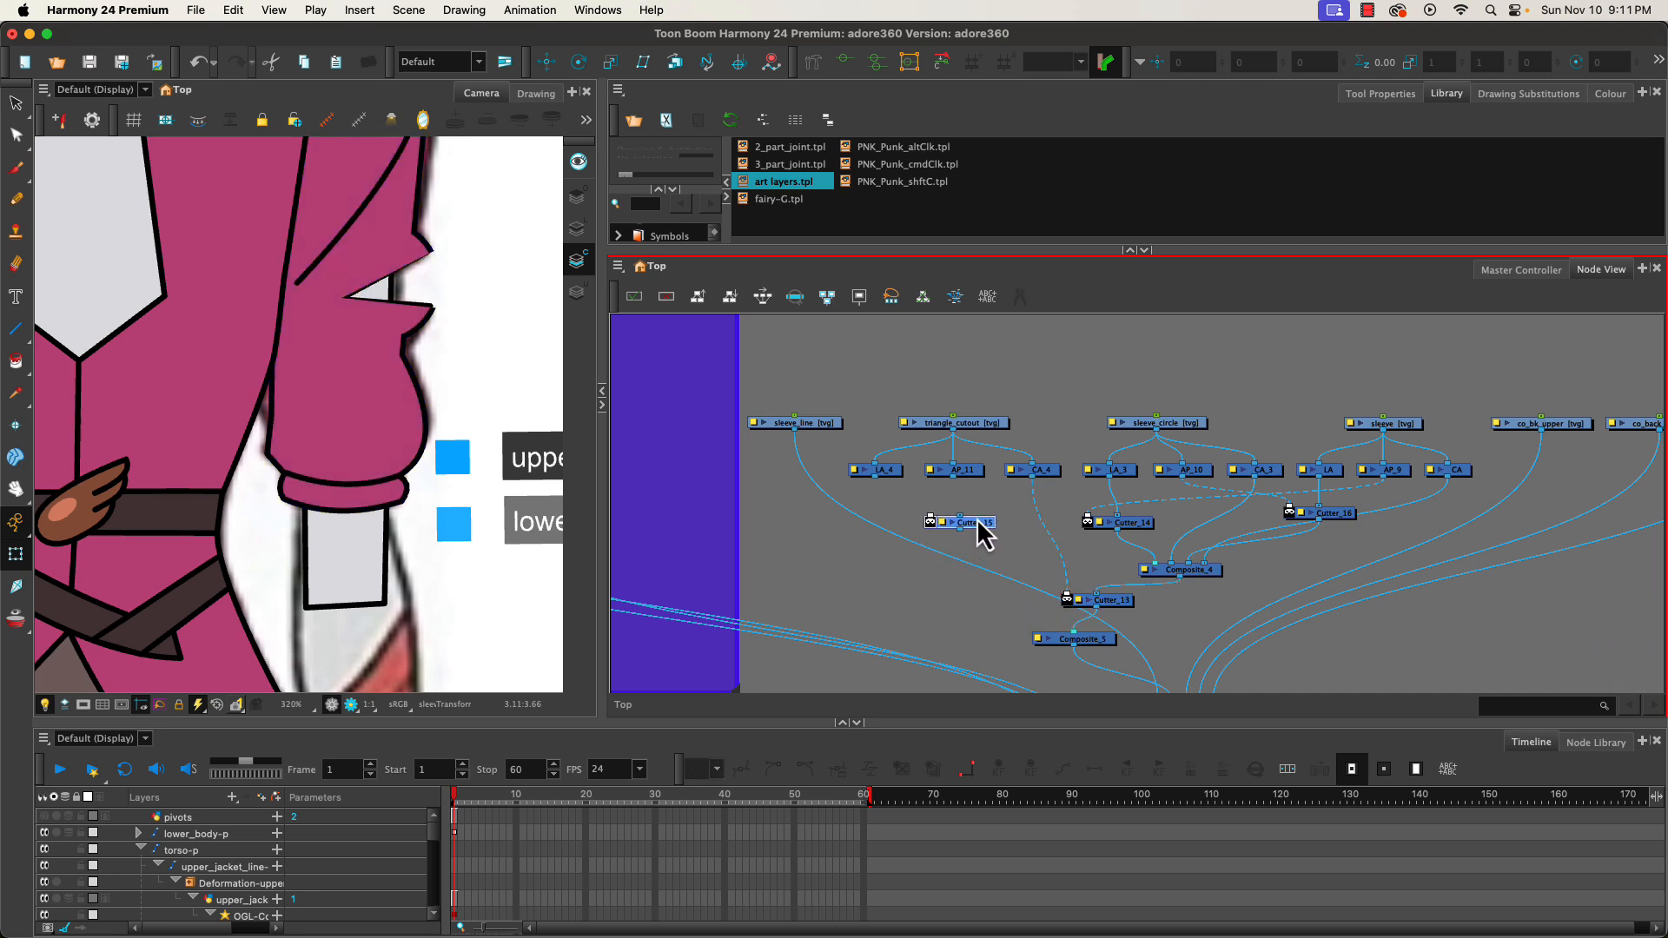
left_click_drag(877, 485, 878, 487)
left_click_drag(1026, 627, 1044, 631)
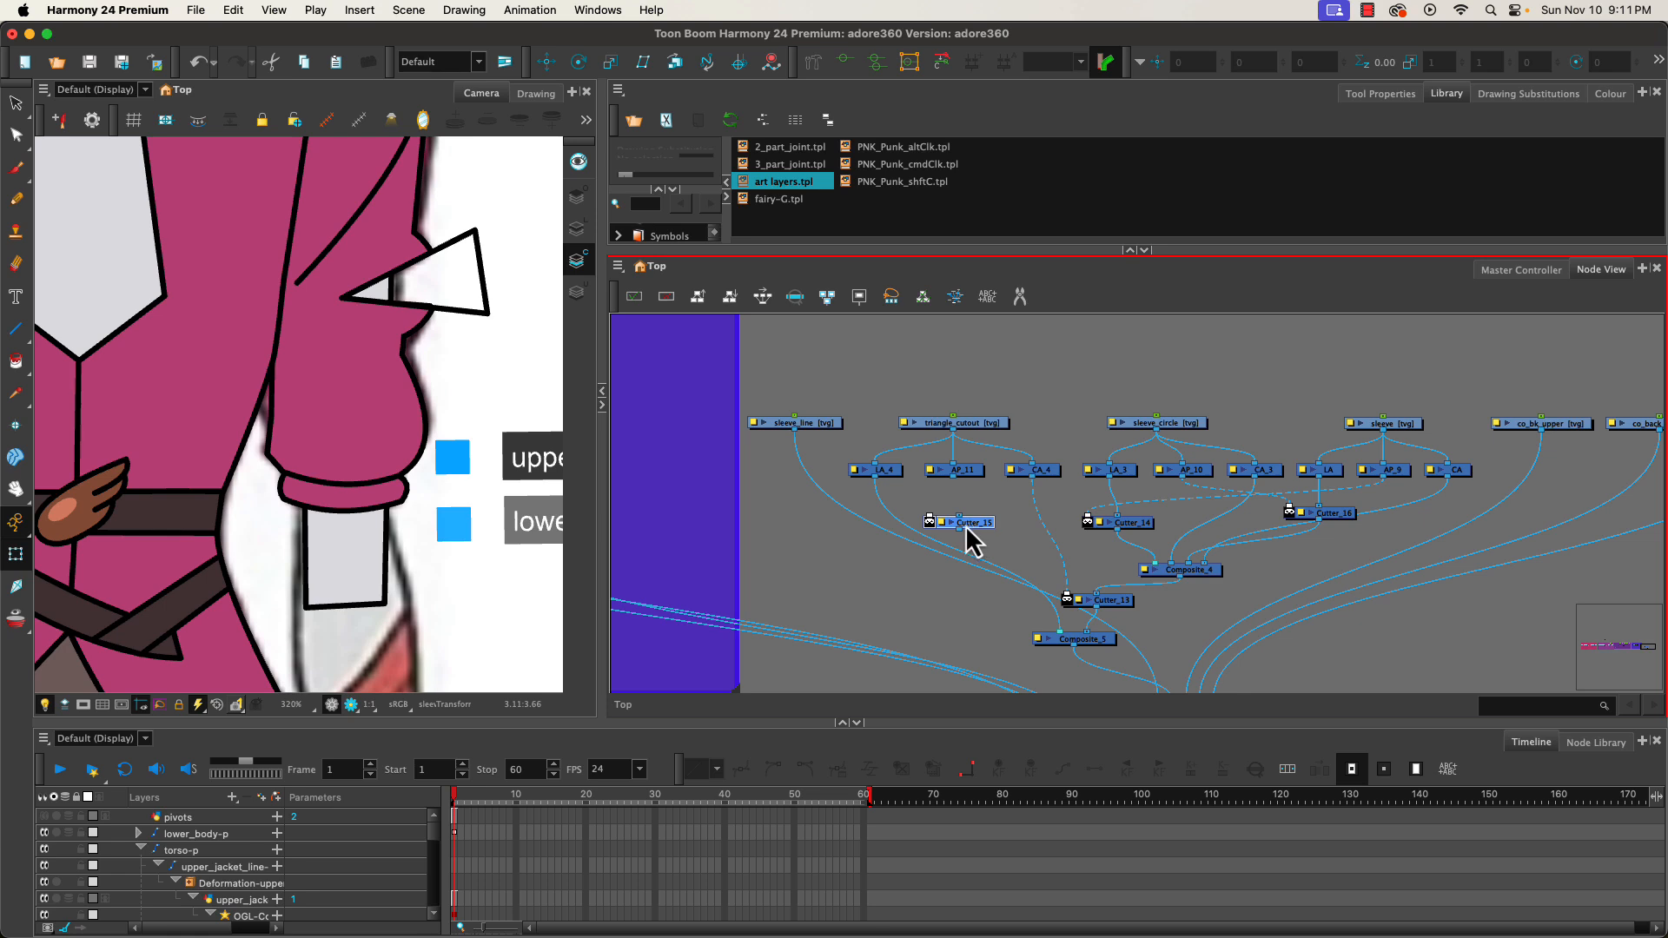
mouse_move(967, 525)
left_mouse_down()
mouse_move(928, 526)
mouse_move(993, 540)
left_mouse_up()
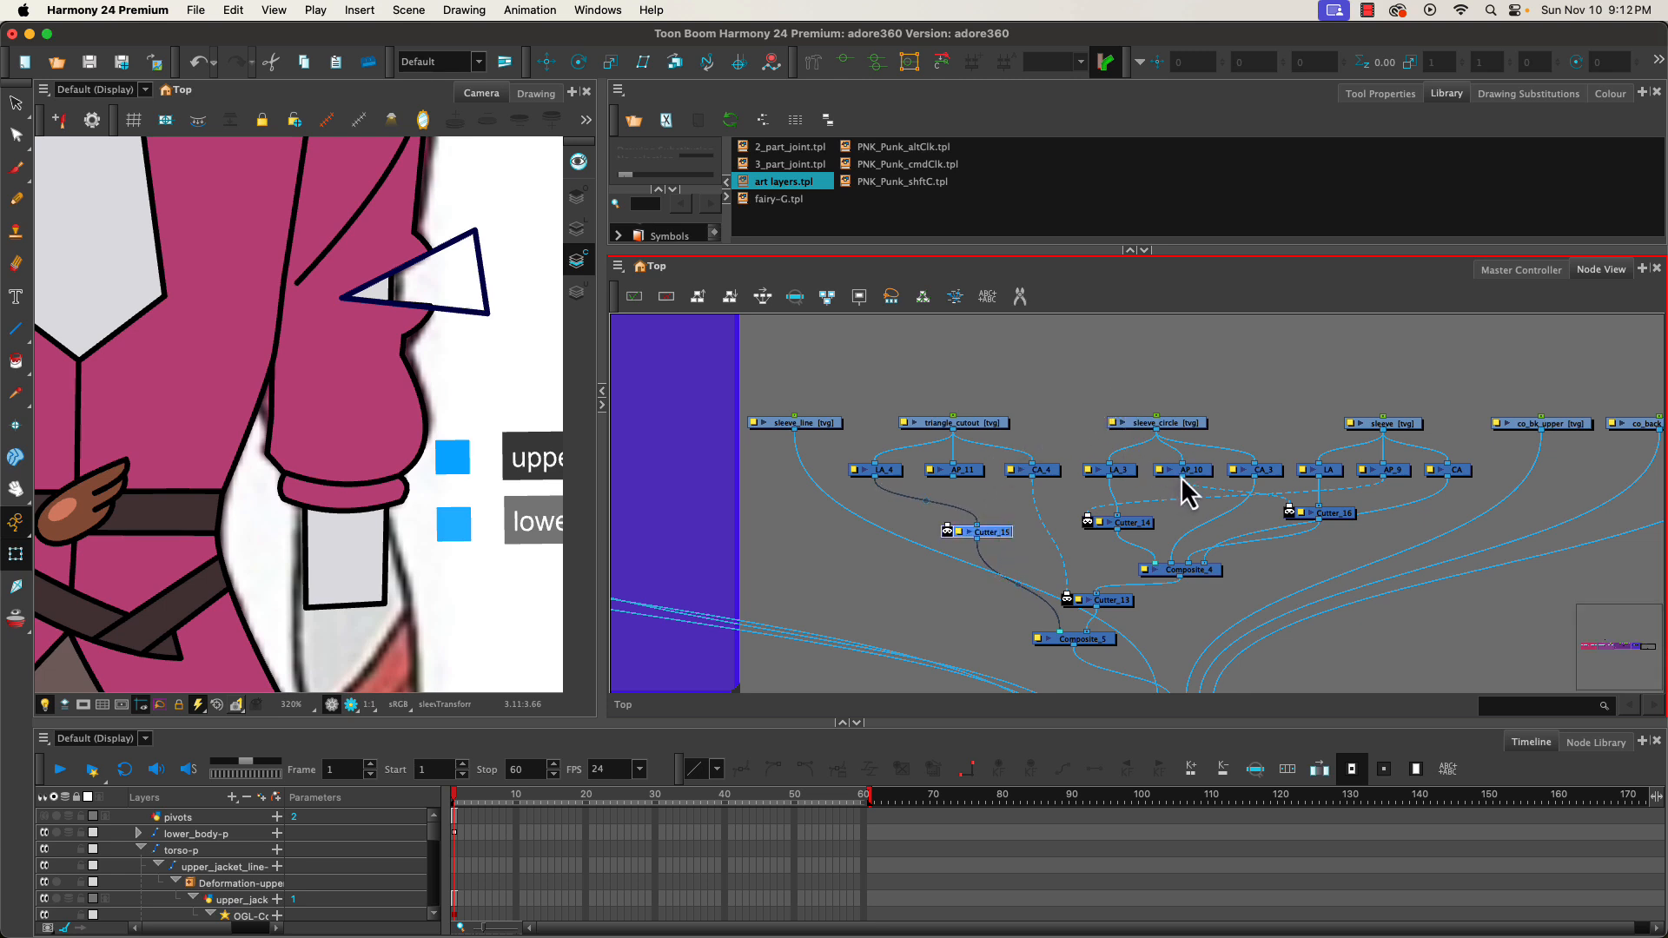
- Feed AP_10 into Cutter_15 as matte, invert that cutter, and reposition it below AP_11
left_click_drag(1180, 477, 949, 529)
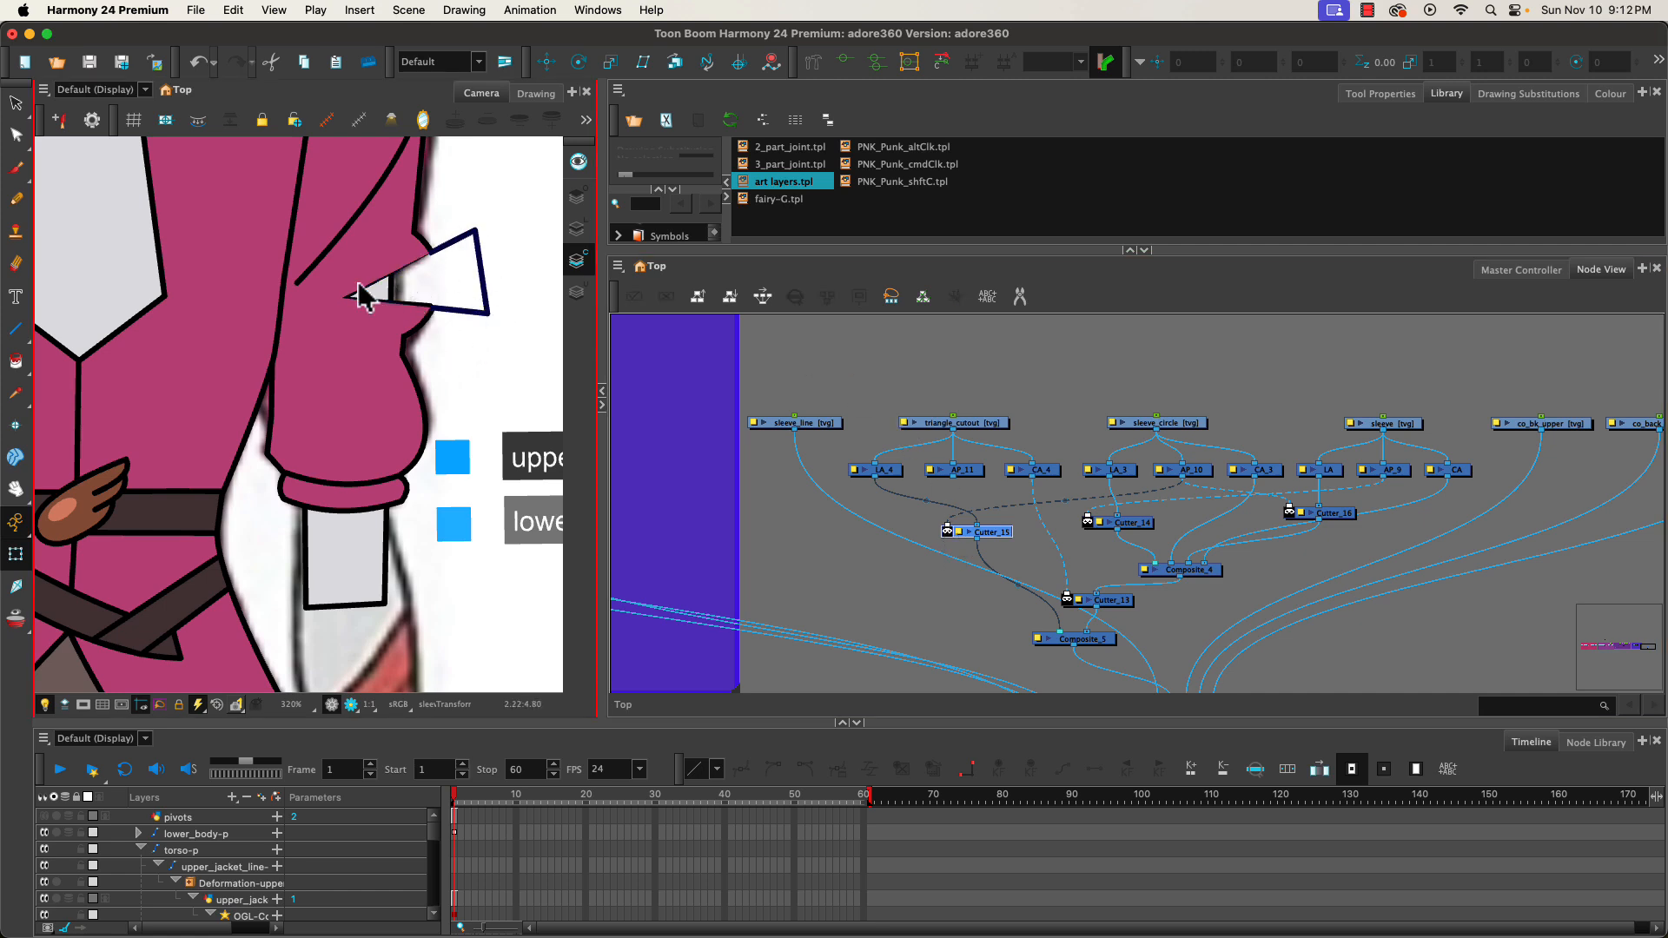
left_click(948, 534)
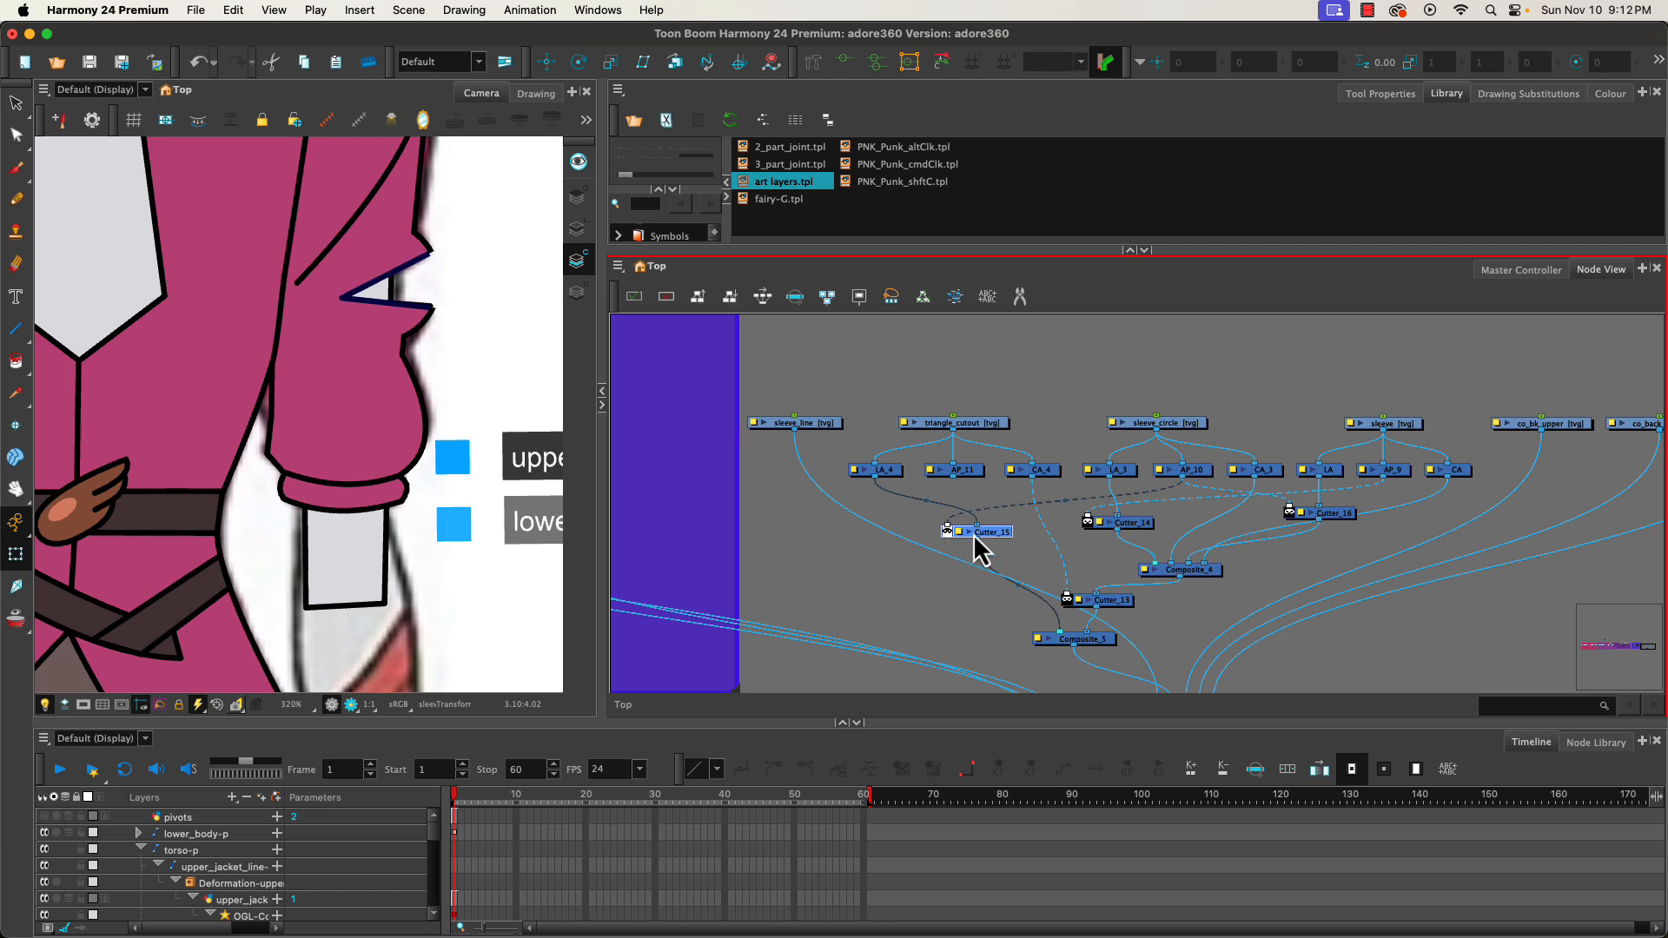
left_click_drag(995, 537, 971, 529)
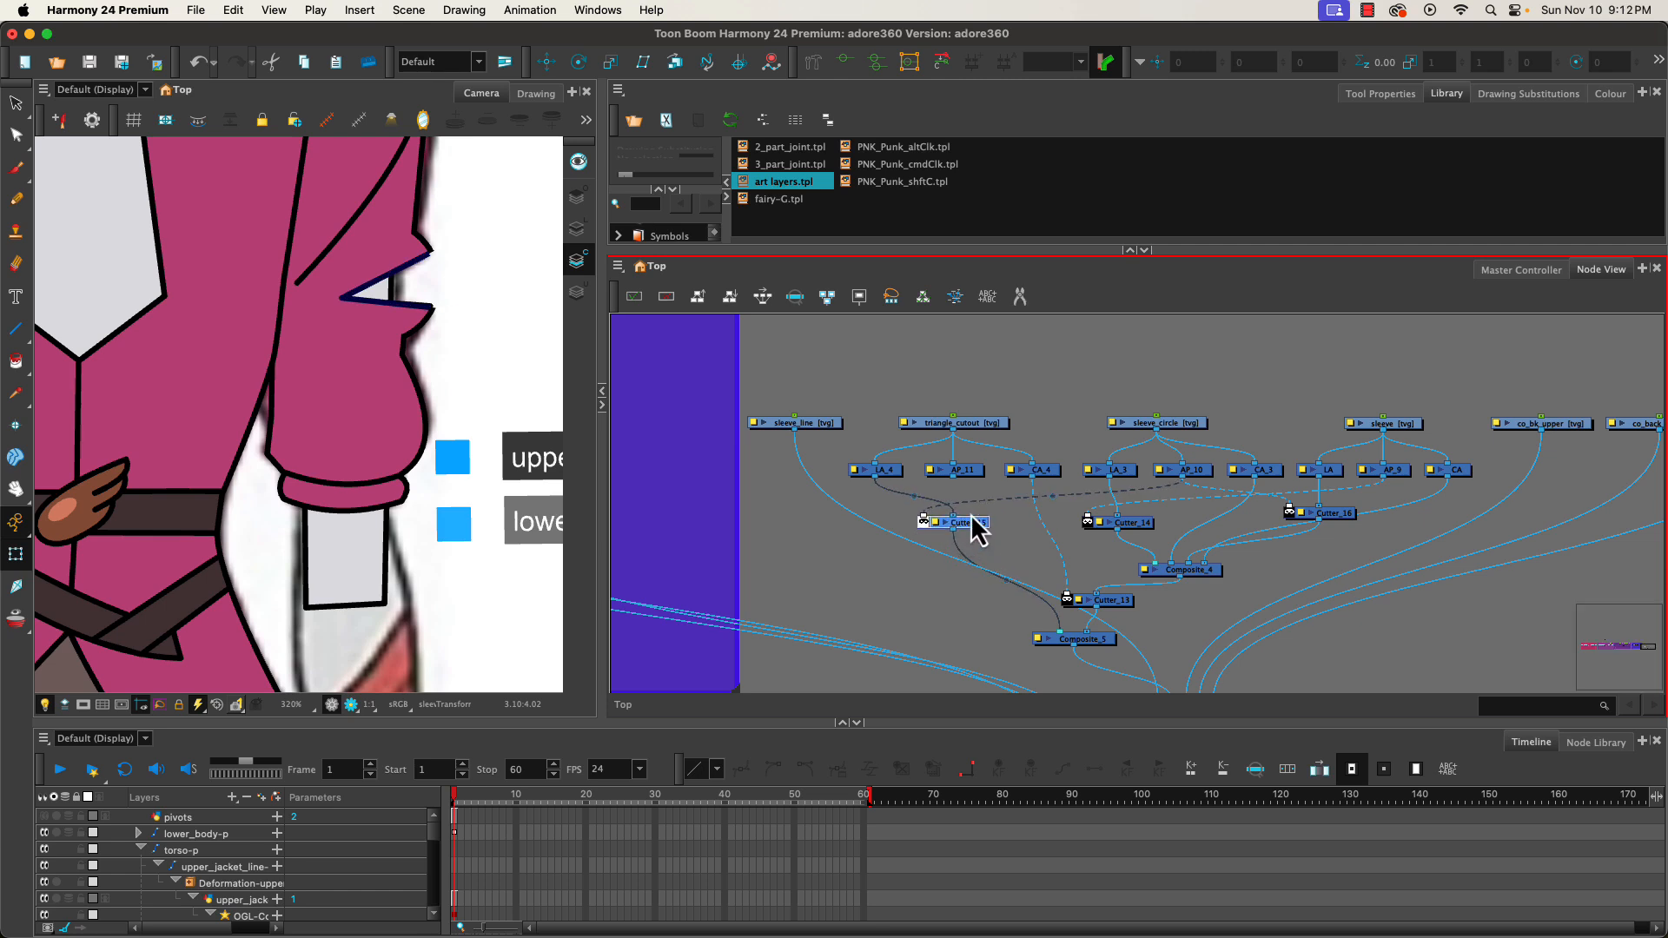
left_click(369, 263)
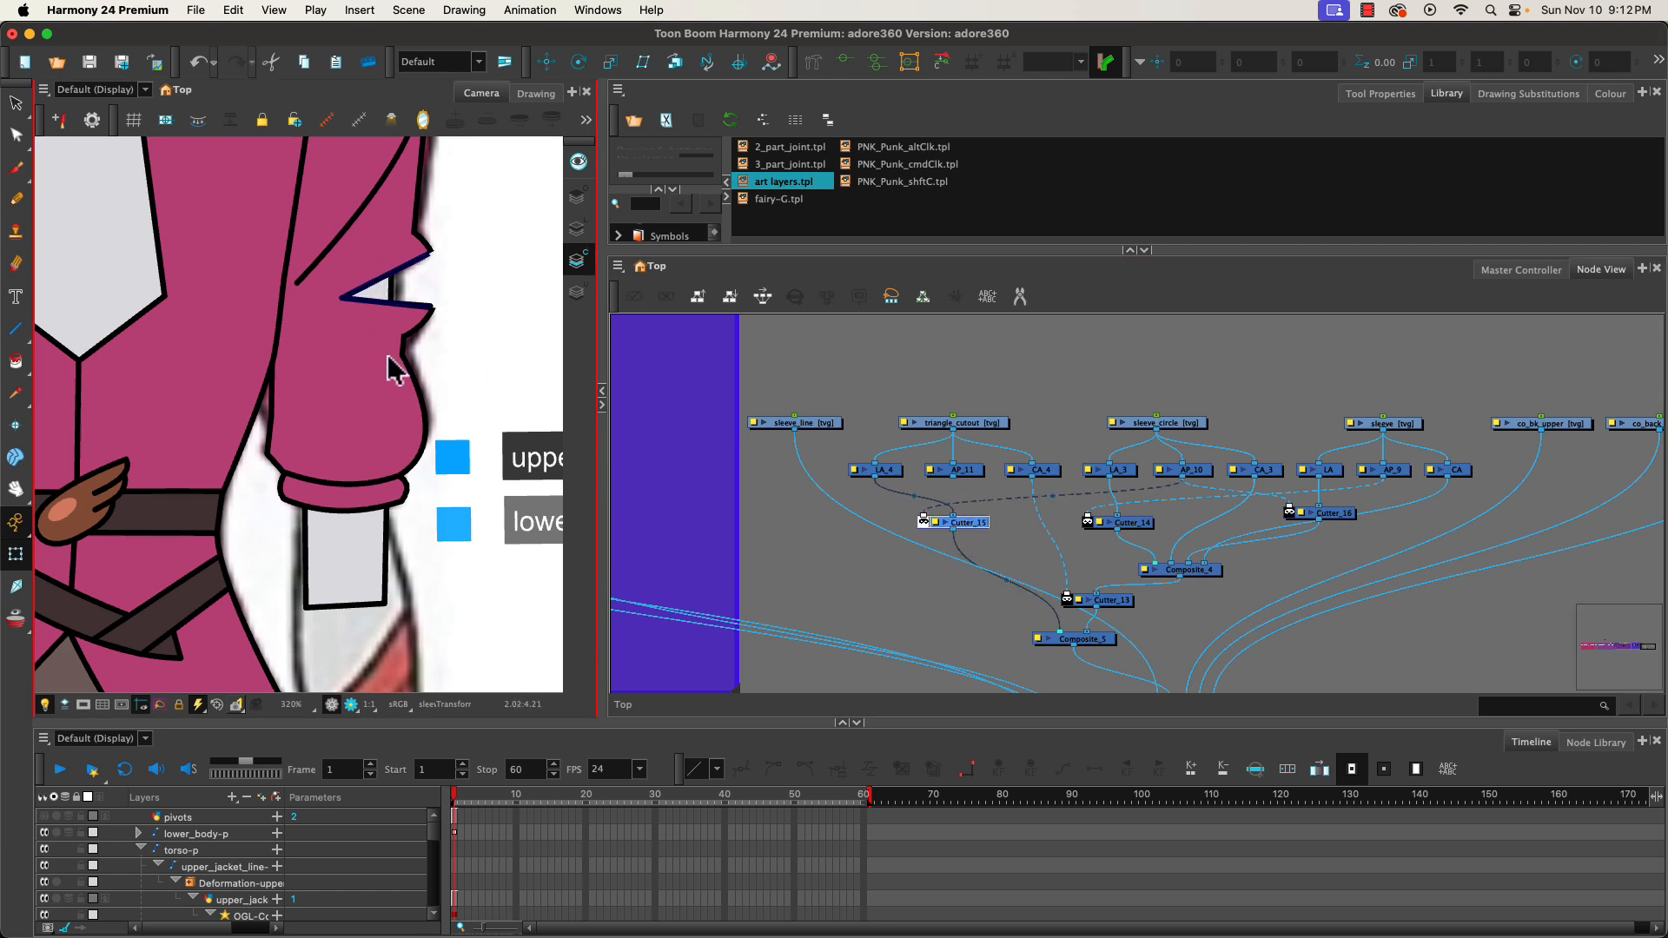
- Disable the co_bk_upper and co_back_lower drawing nodes
left_click(1065, 559)
left_click_drag(1575, 441, 1612, 428)
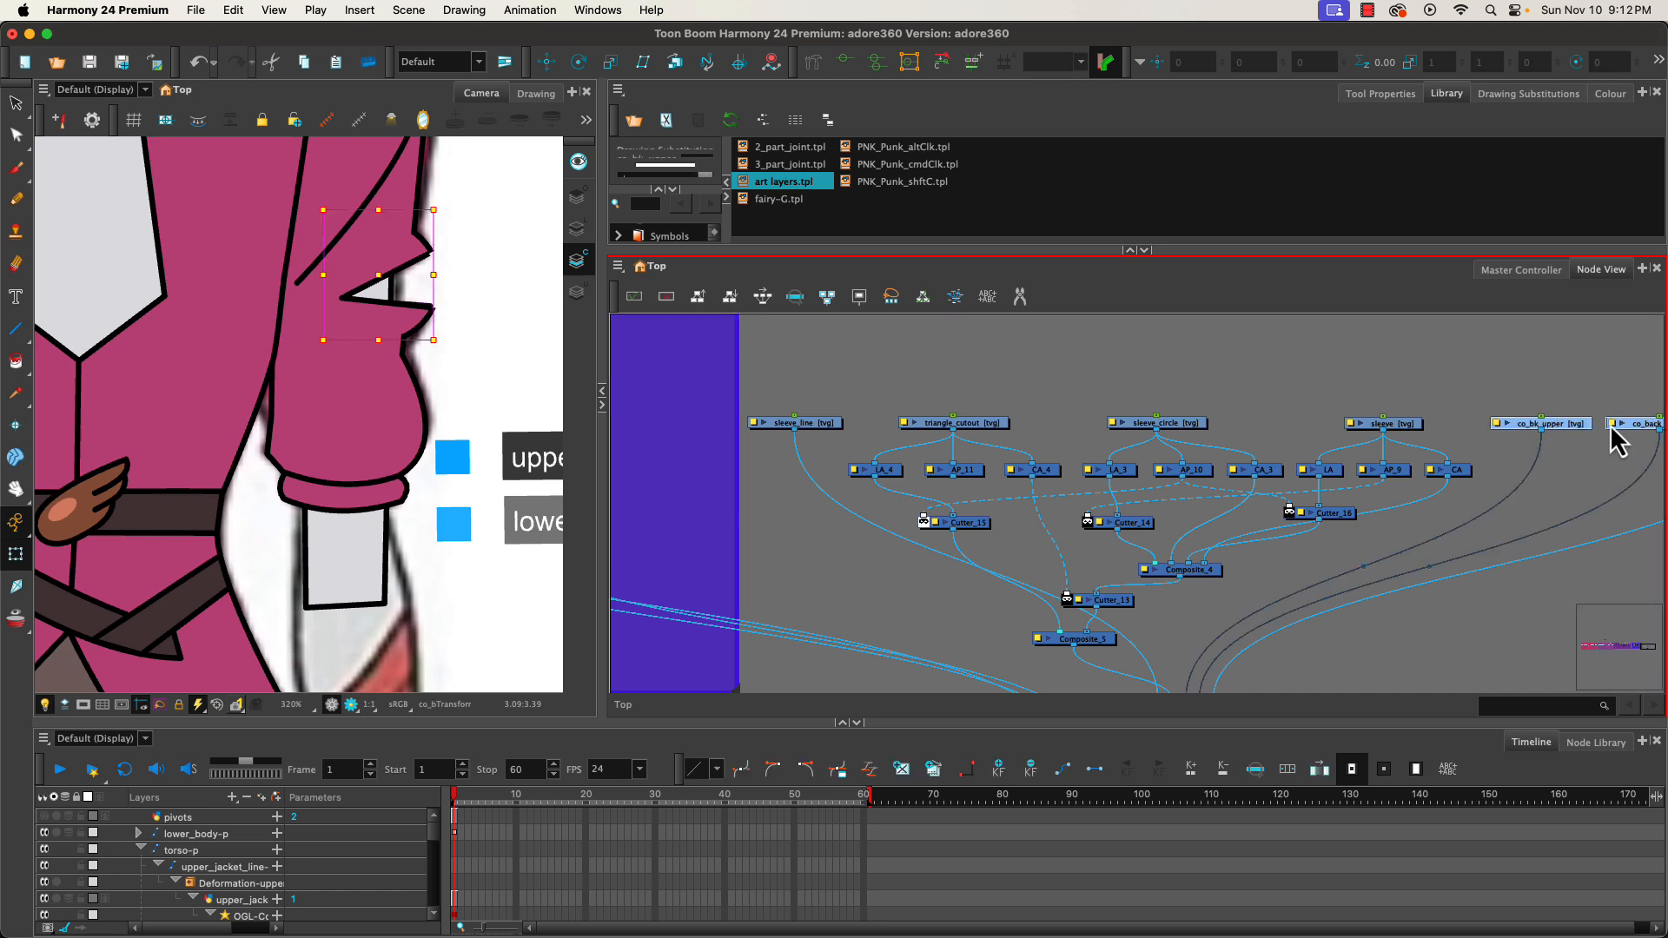
key("d")
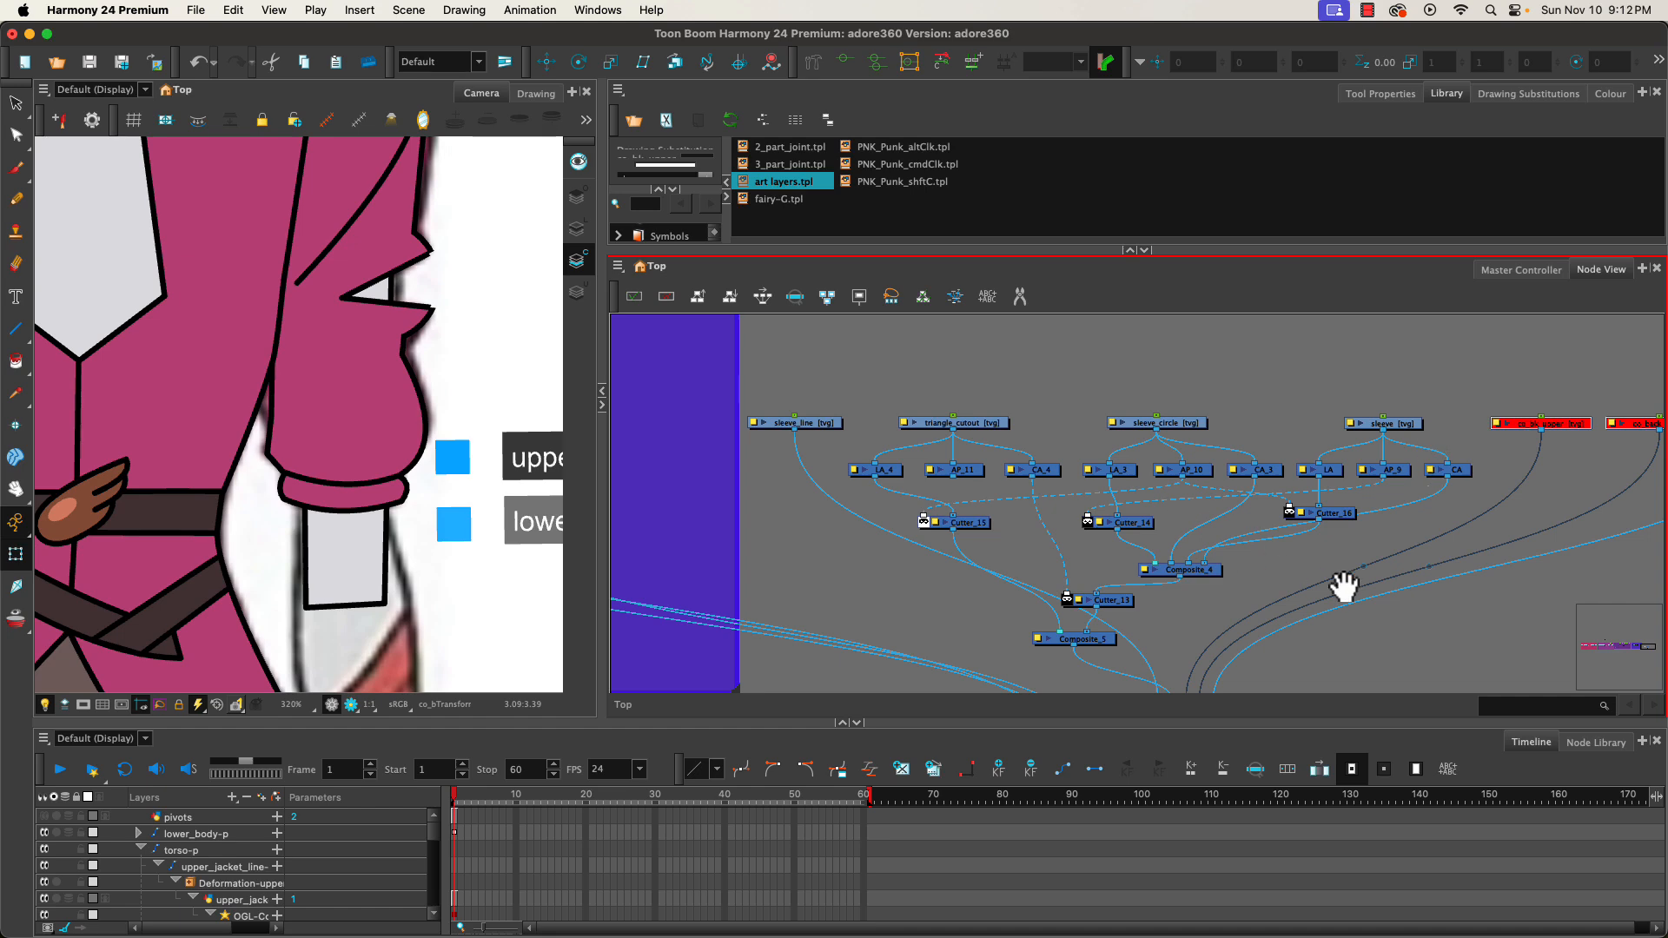
left_click_drag(1391, 576, 1167, 570)
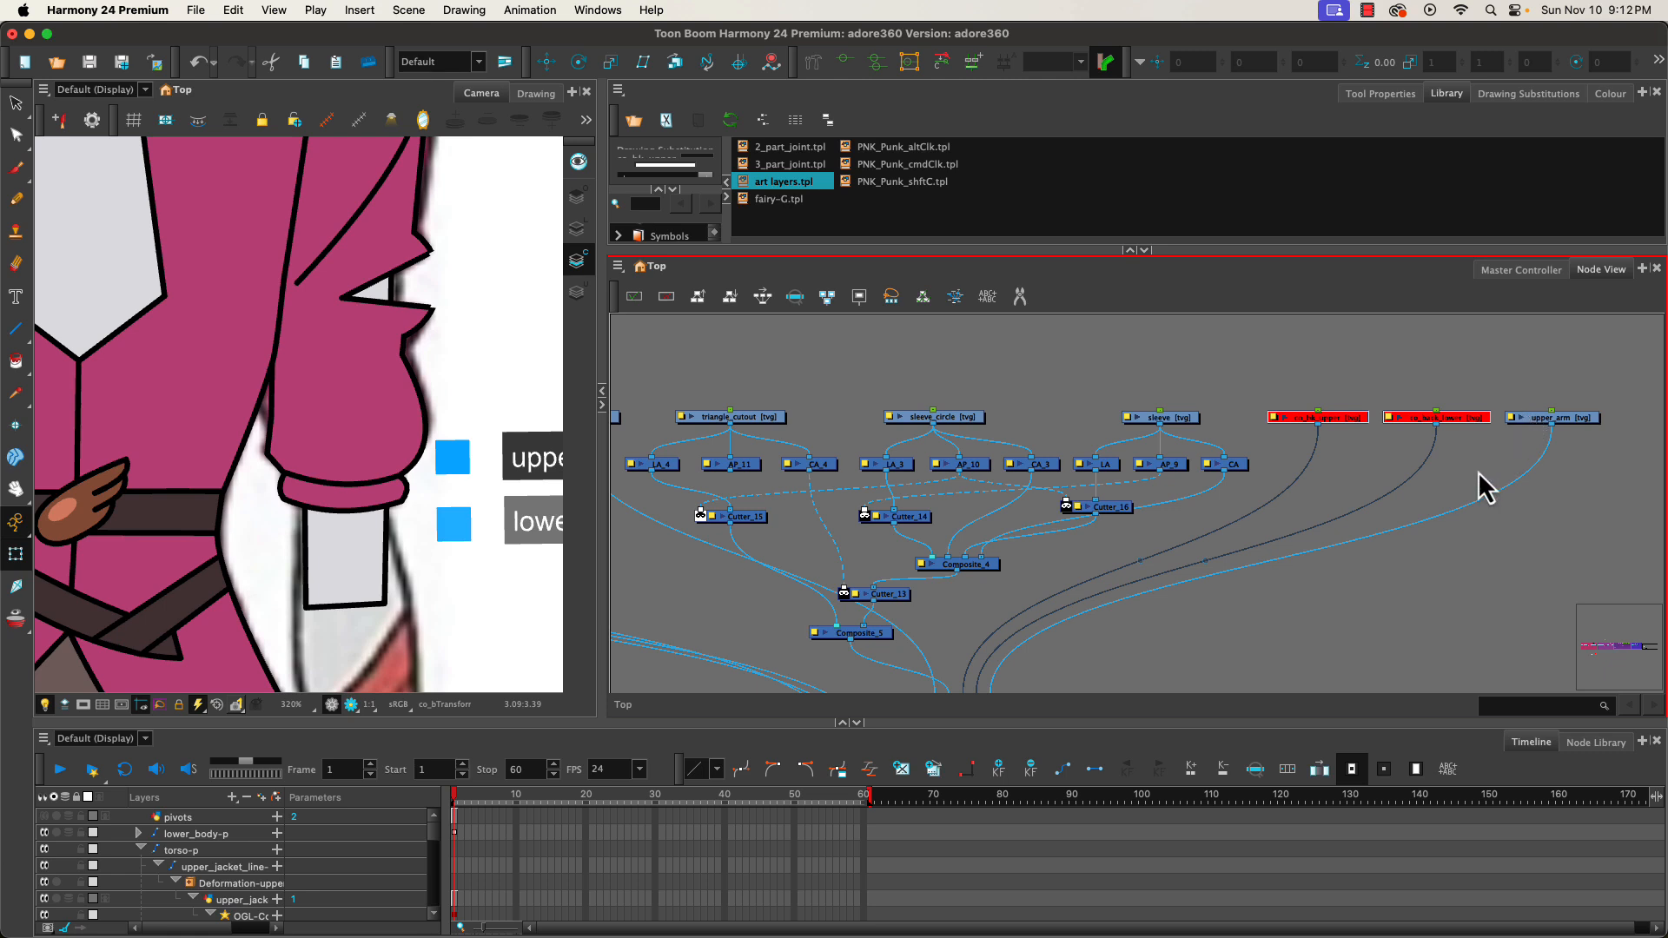
- Compare the sleeve with the triangle_cutout drawing disabled and enabled
left_click(415, 297)
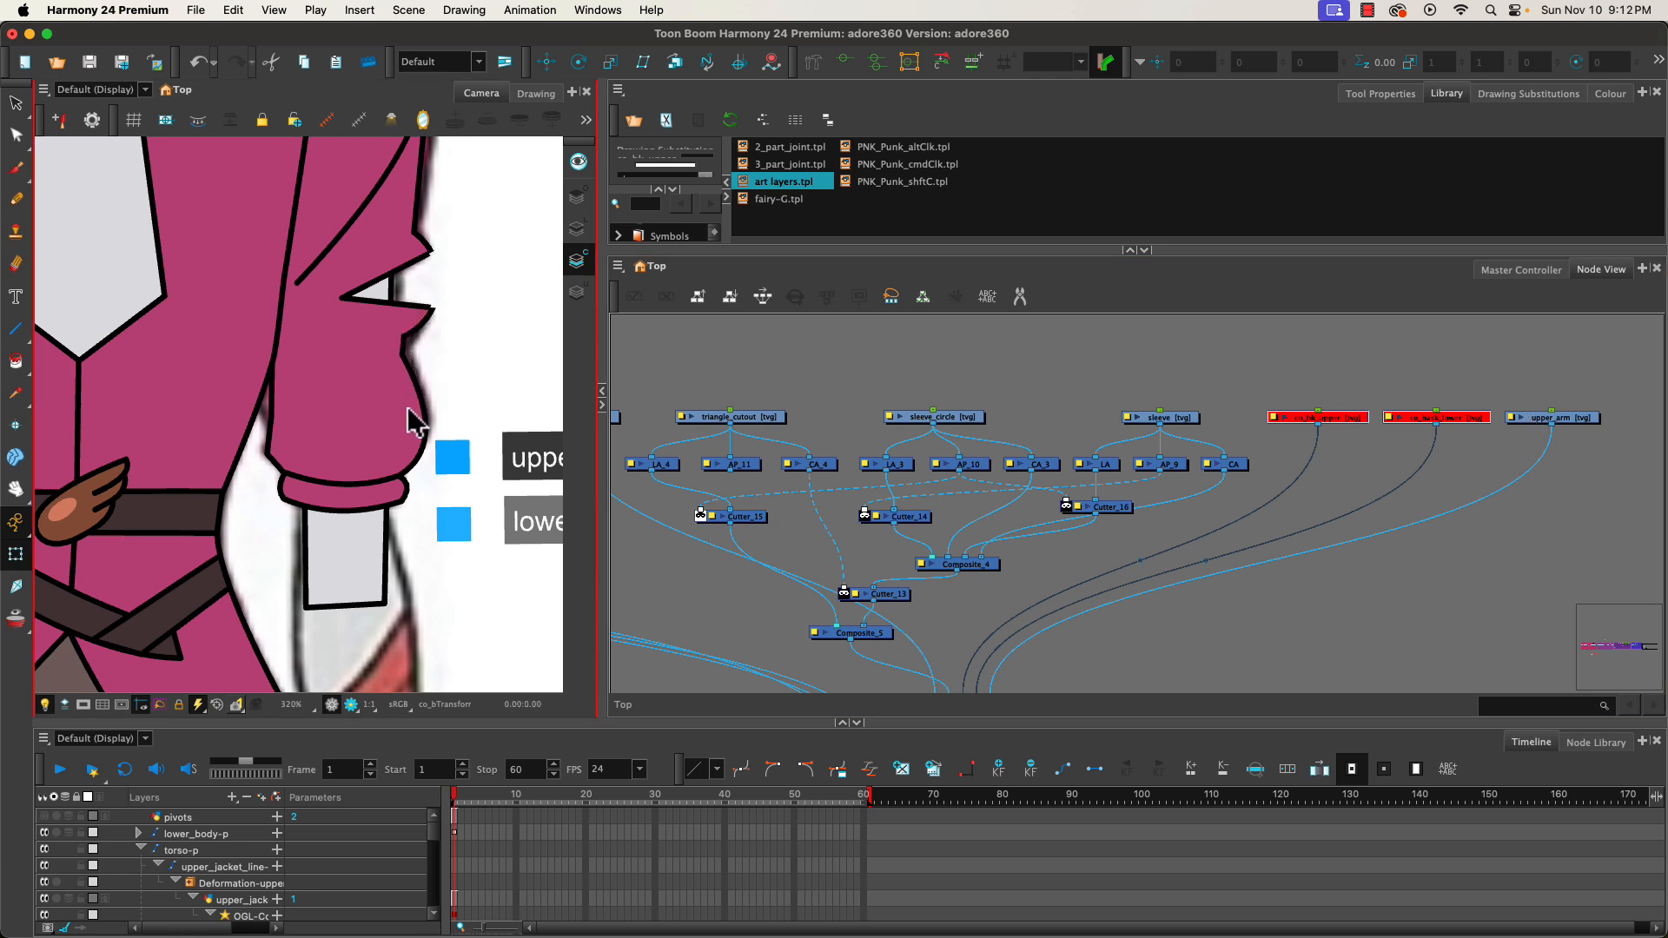
left_click(675, 418)
left_click(704, 417)
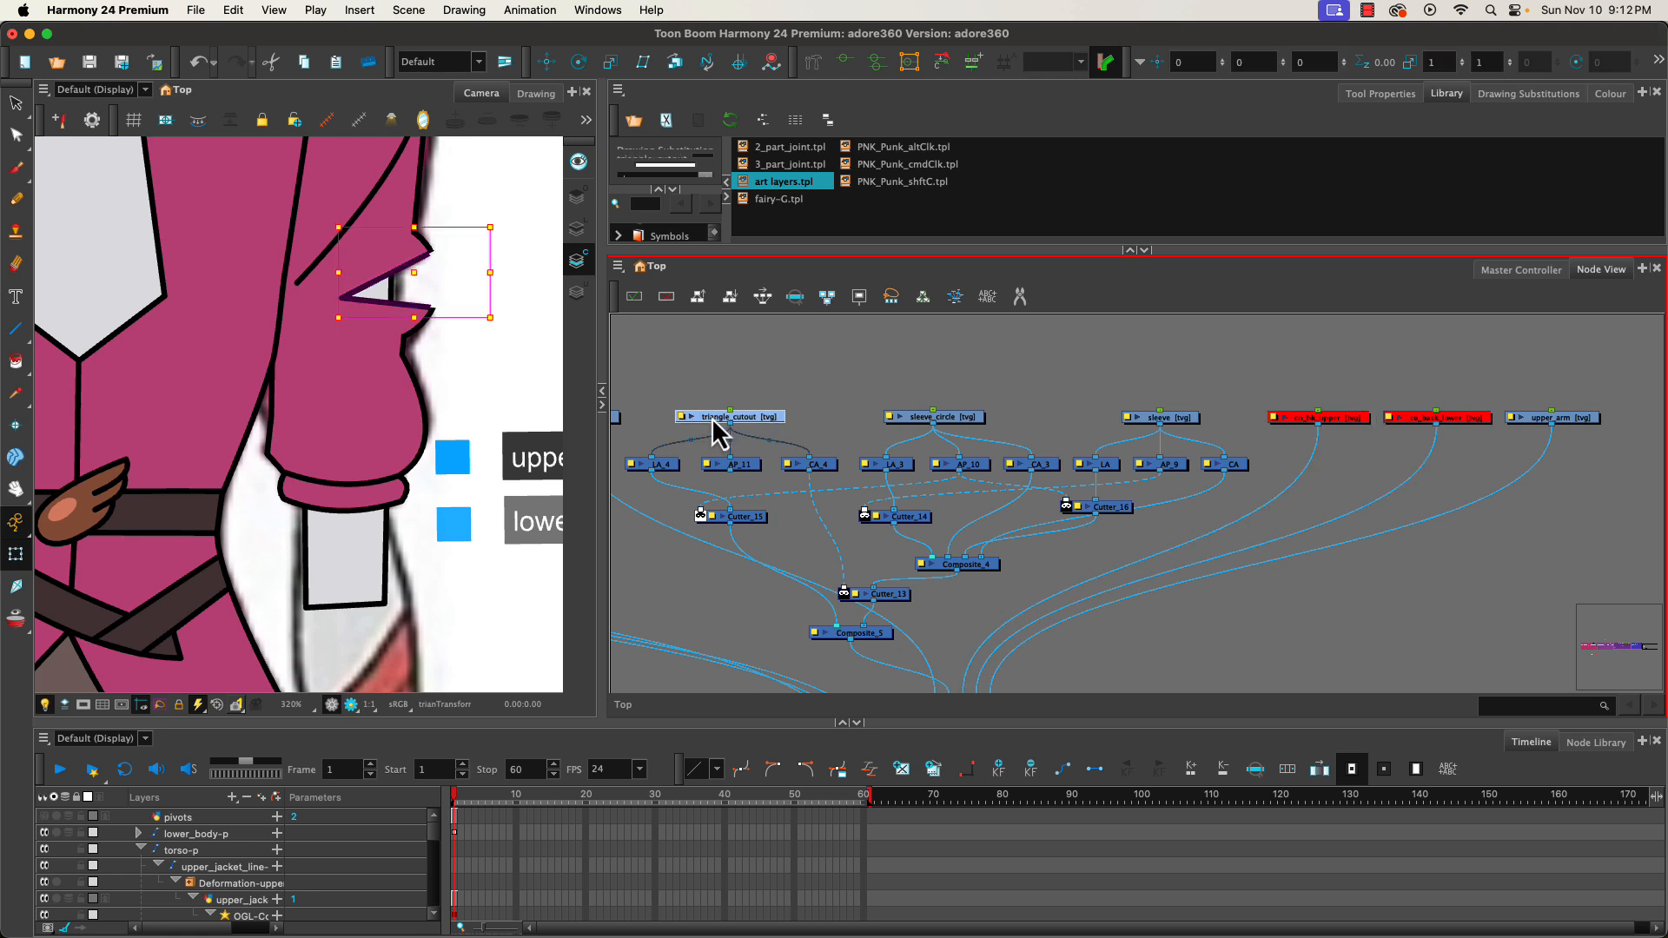
key("d")
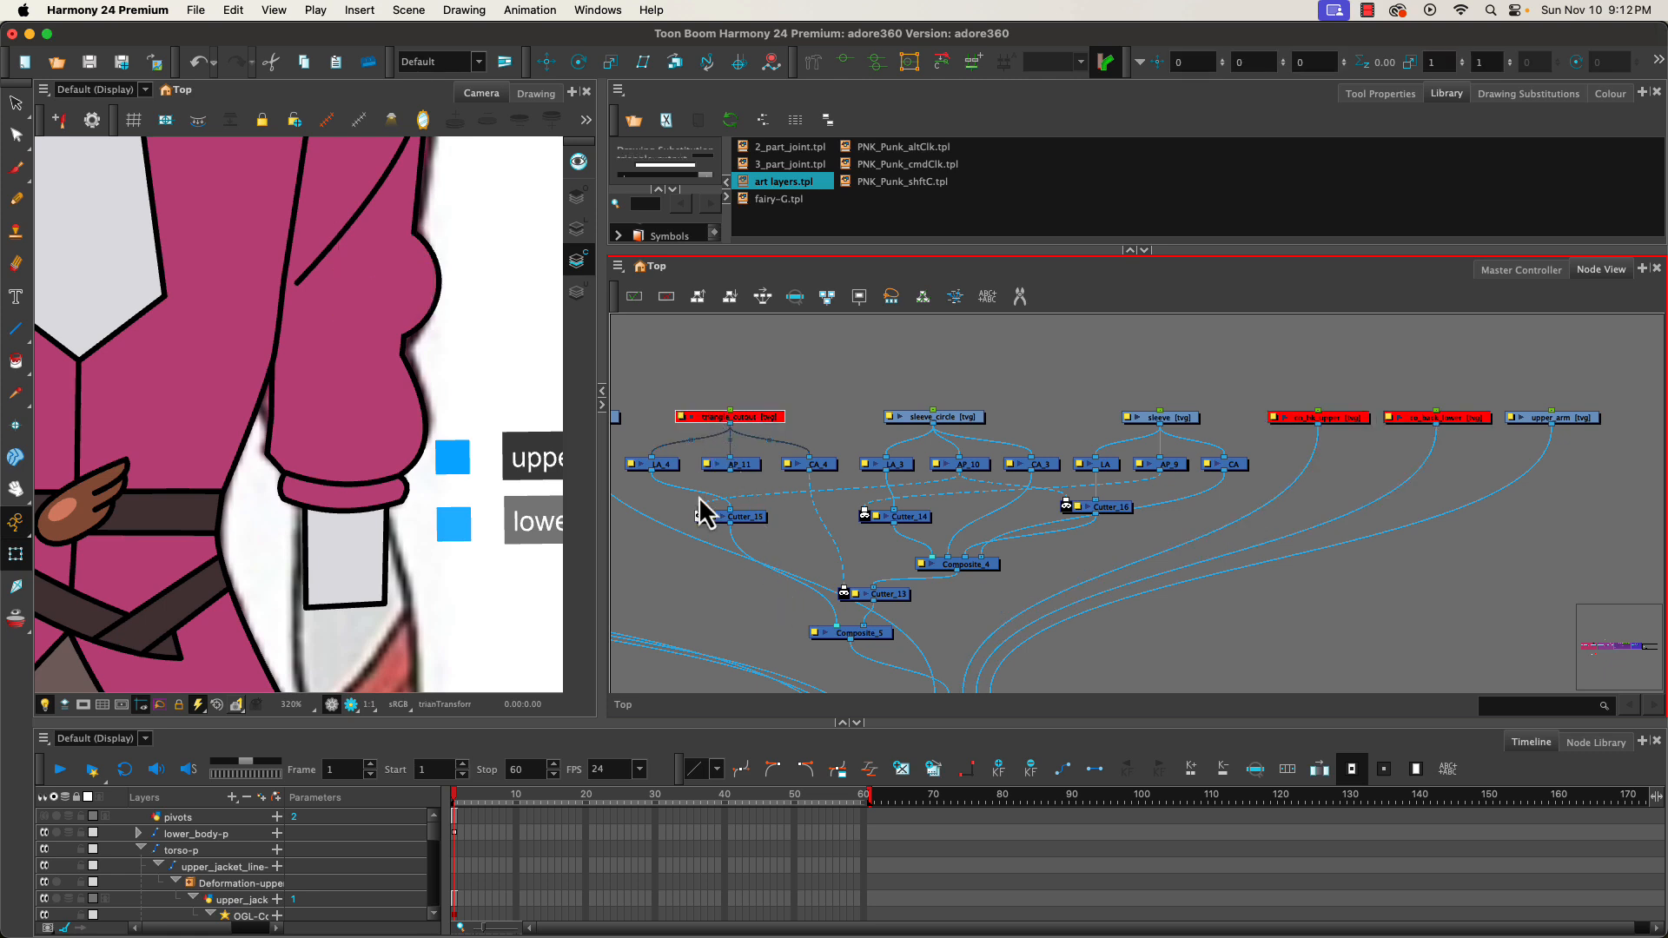
key("d")
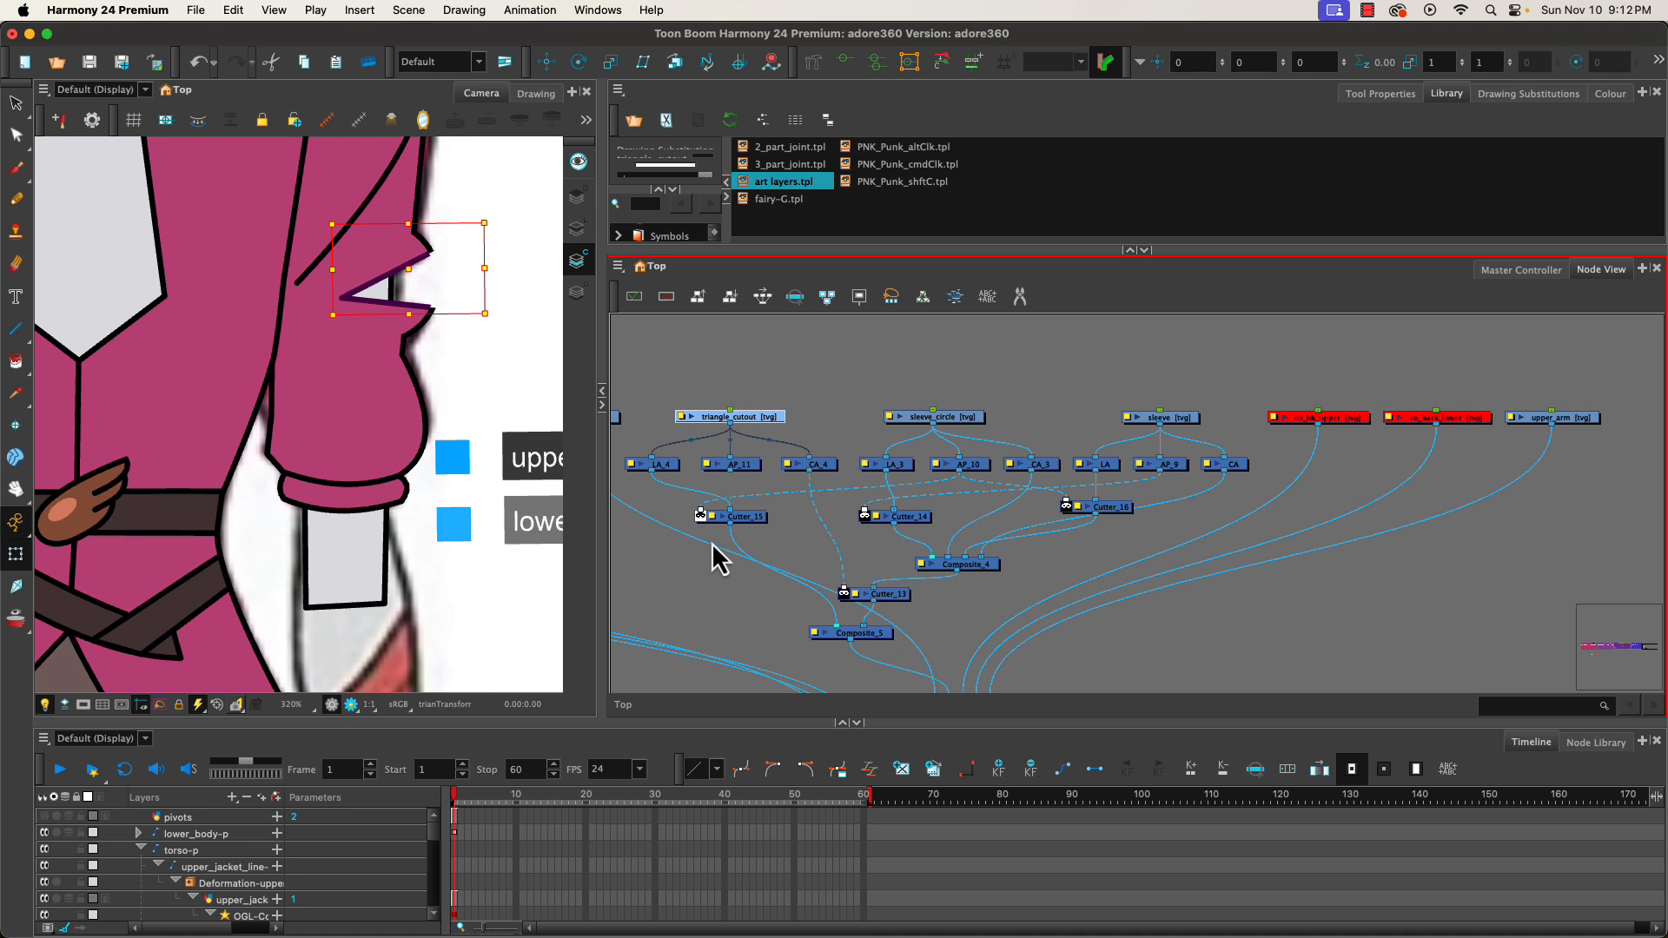
- Replace CA_4 with AP_11 as the matte feeding Cutter_13
scroll(418, 313, "up", 3)
scroll(418, 313, "left", 1)
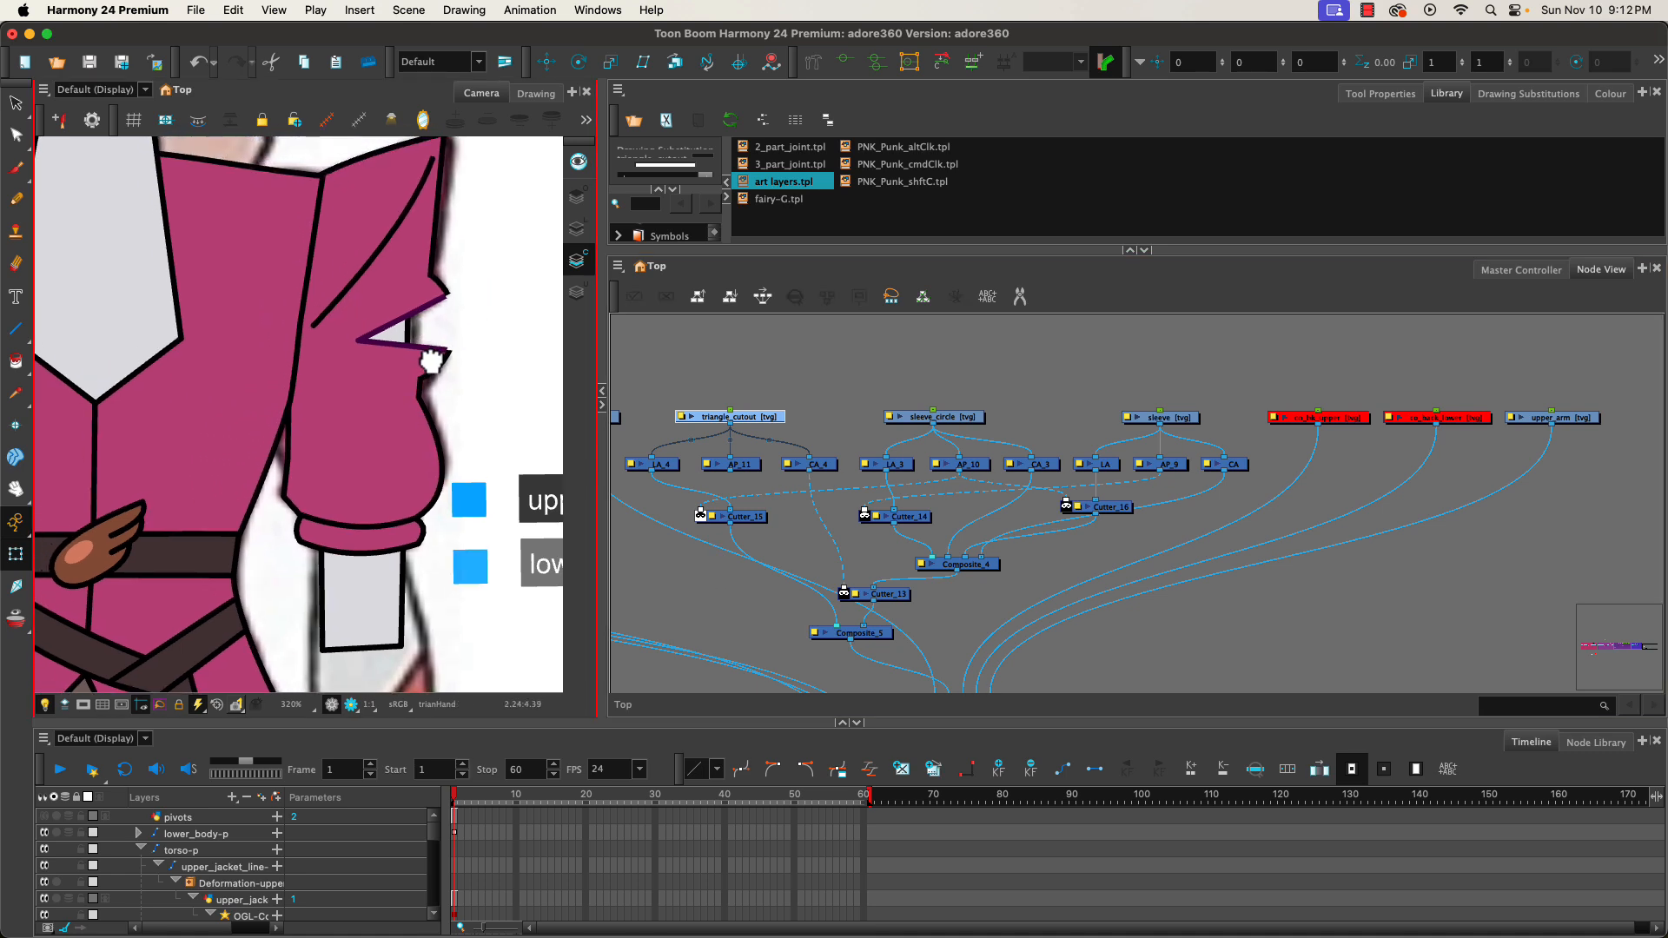
scroll(434, 341, "up", 5)
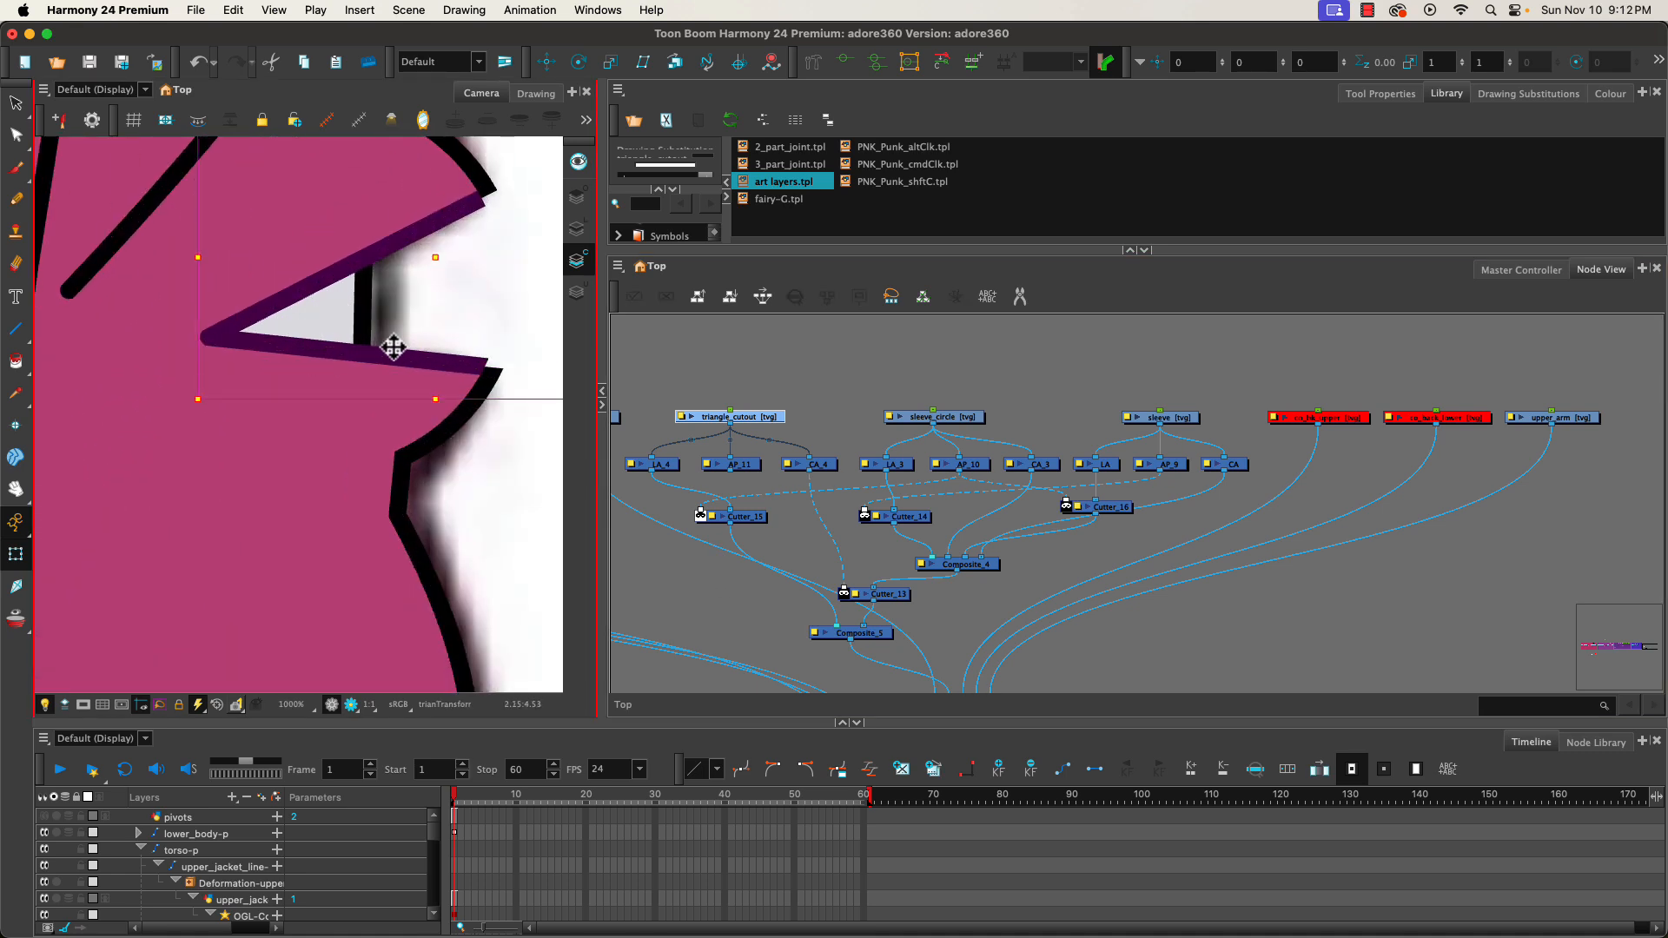
scroll(376, 344, "down", 2)
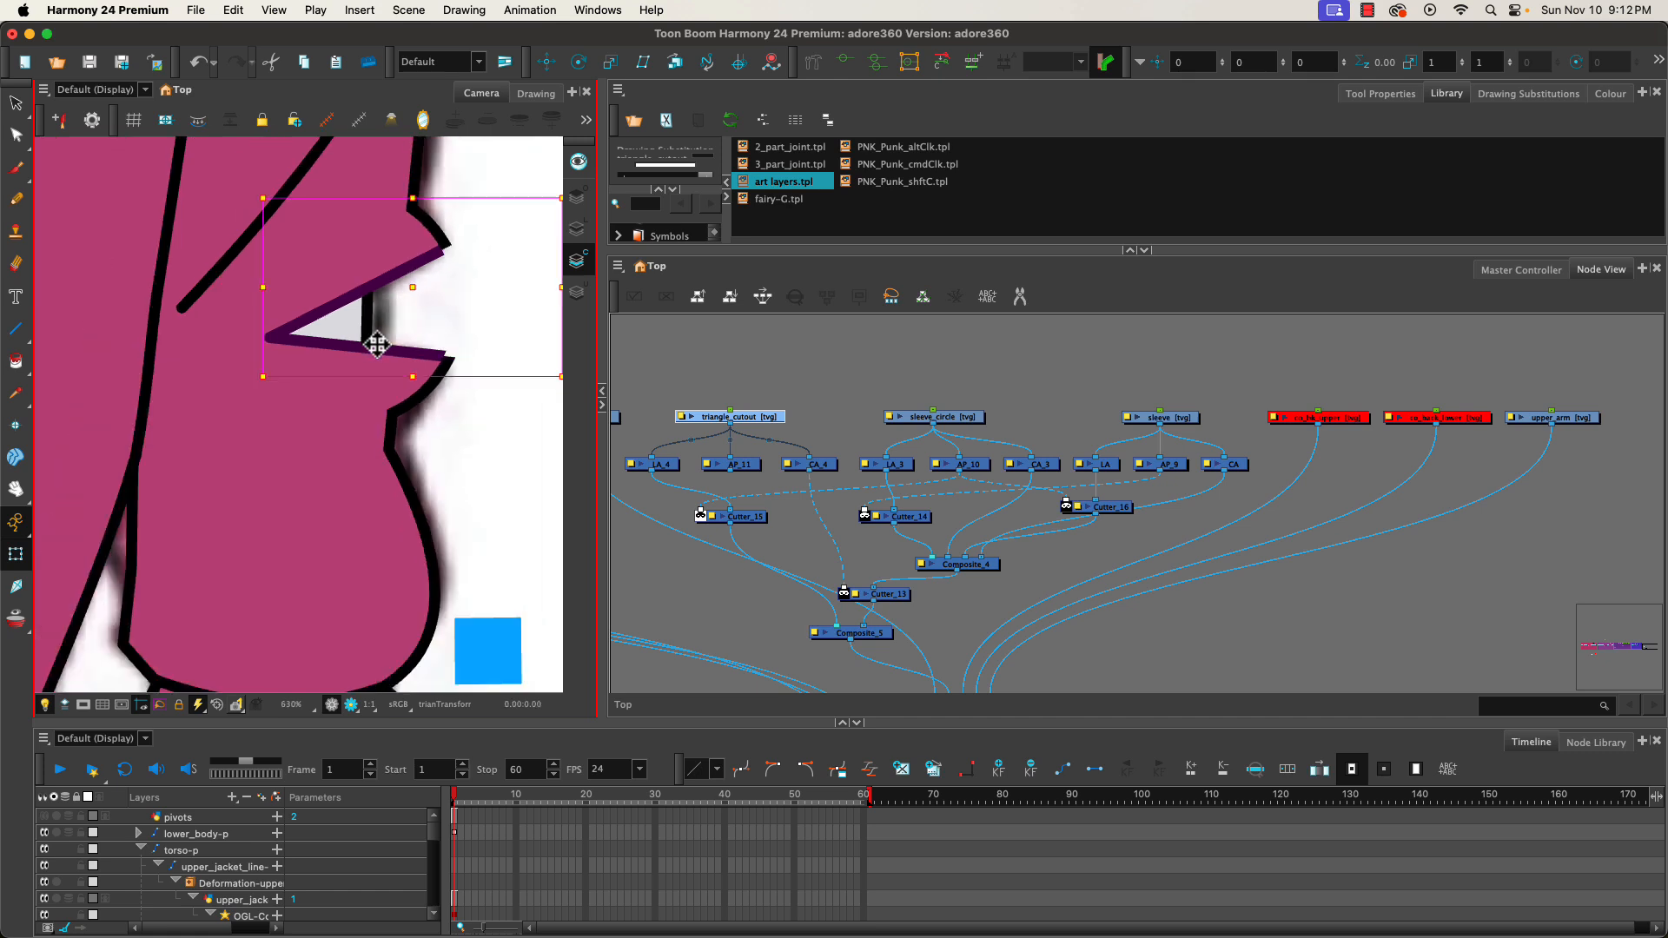
scroll(376, 344, "down", 1)
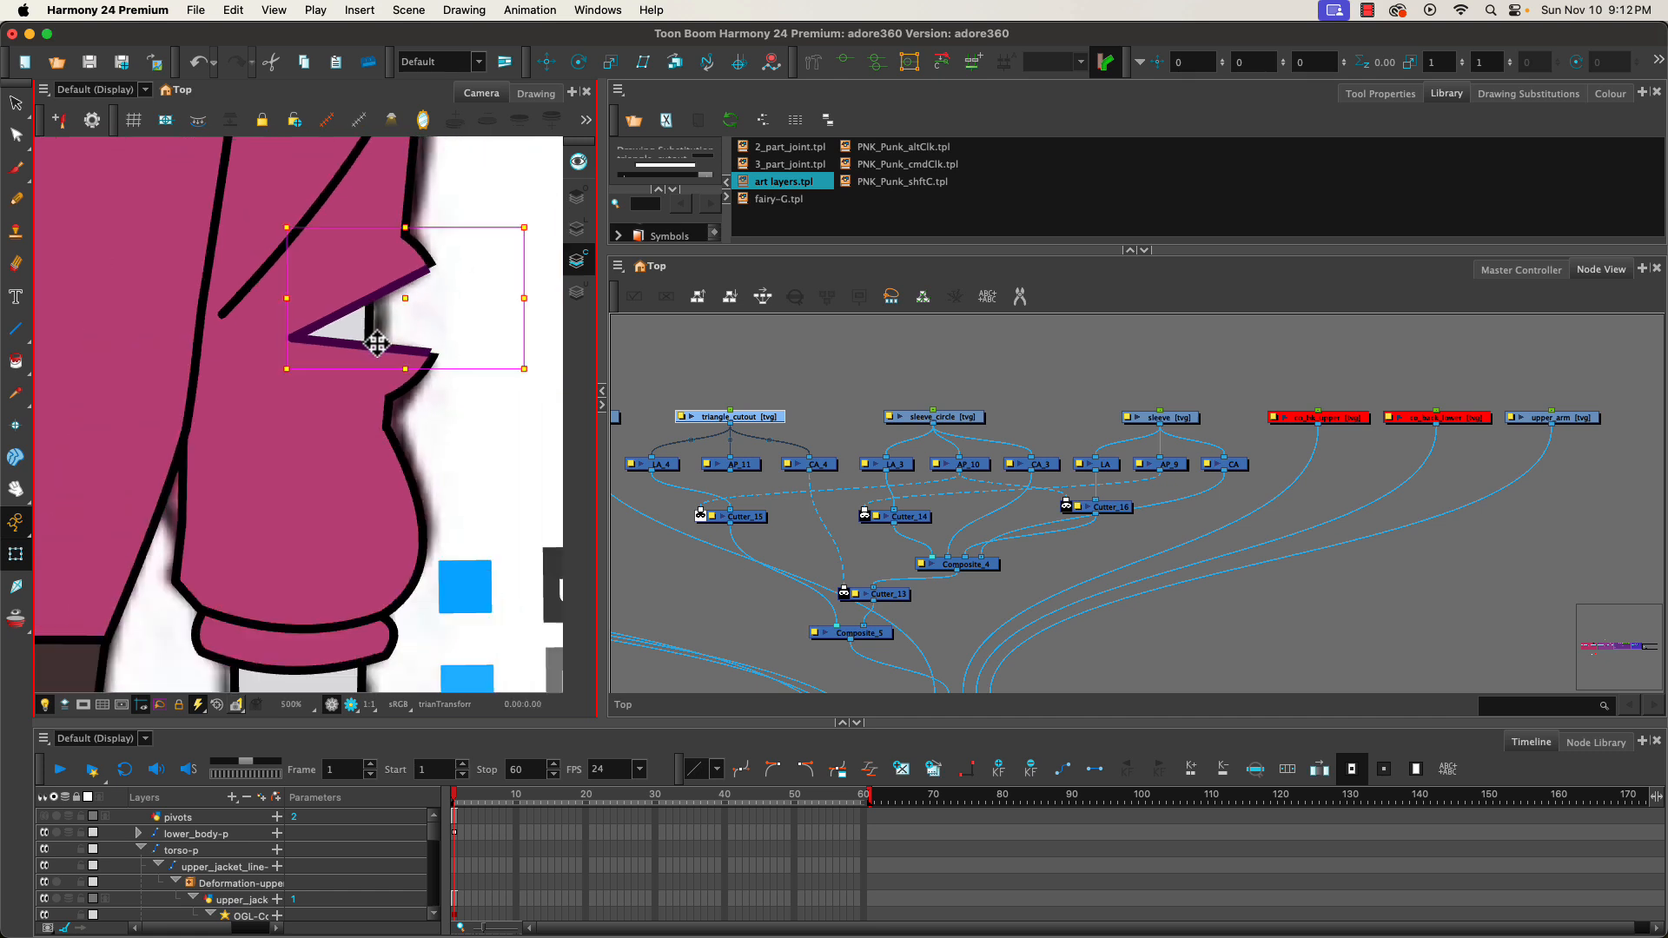
scroll(377, 345, "up", 1)
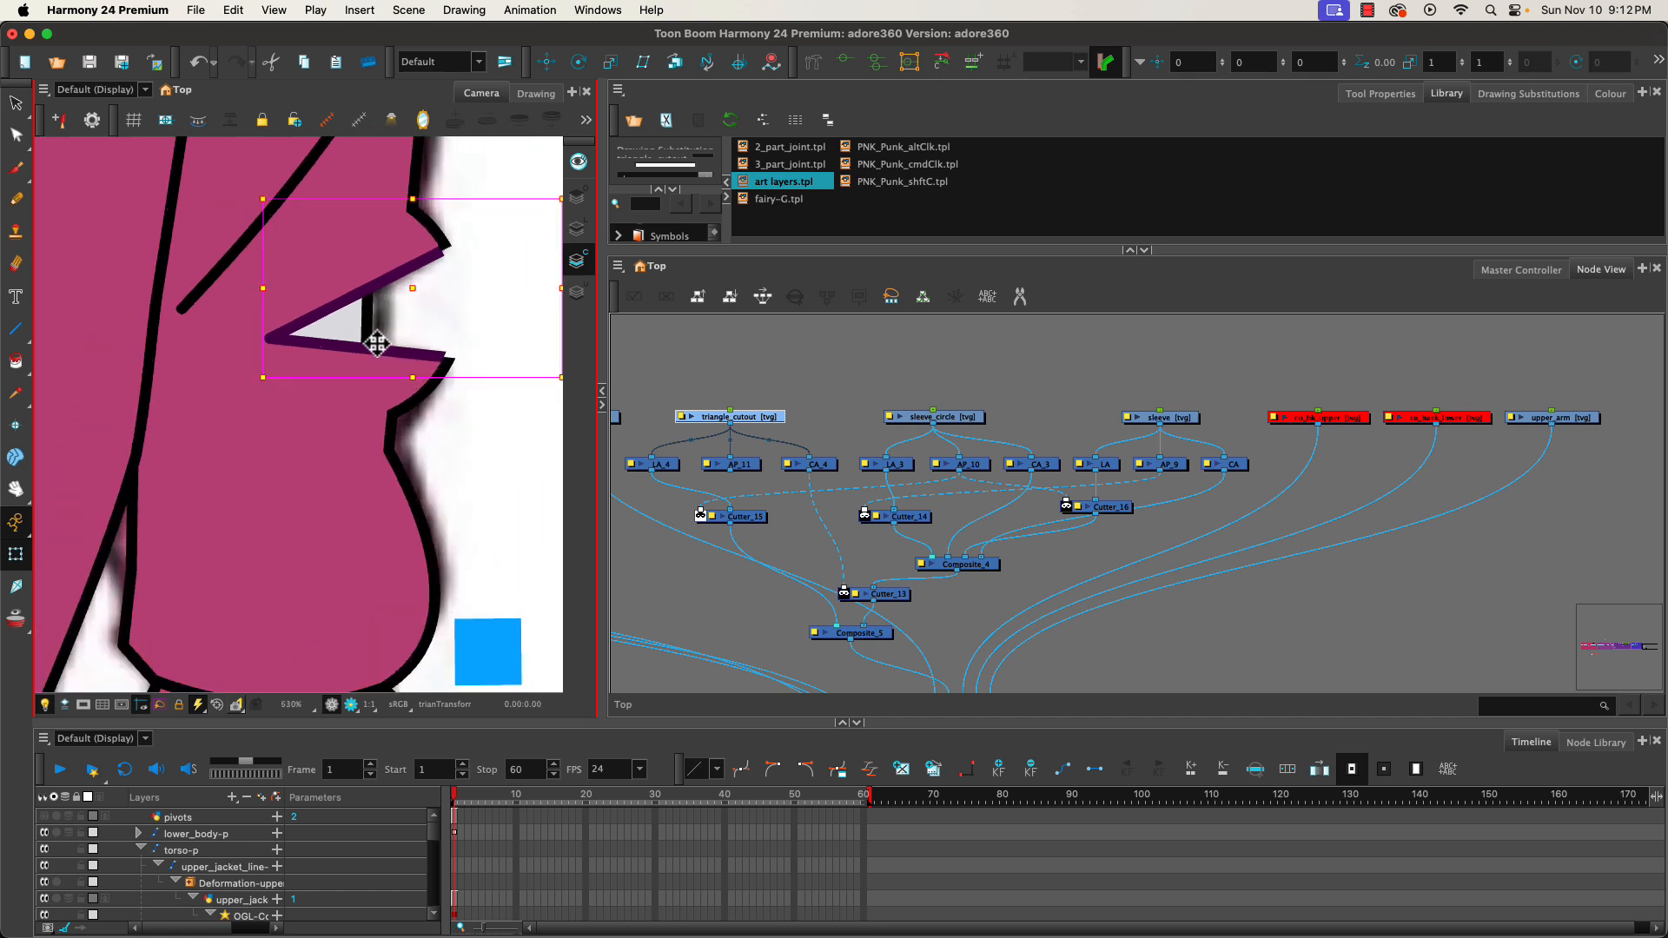
scroll(360, 380, "up", 3)
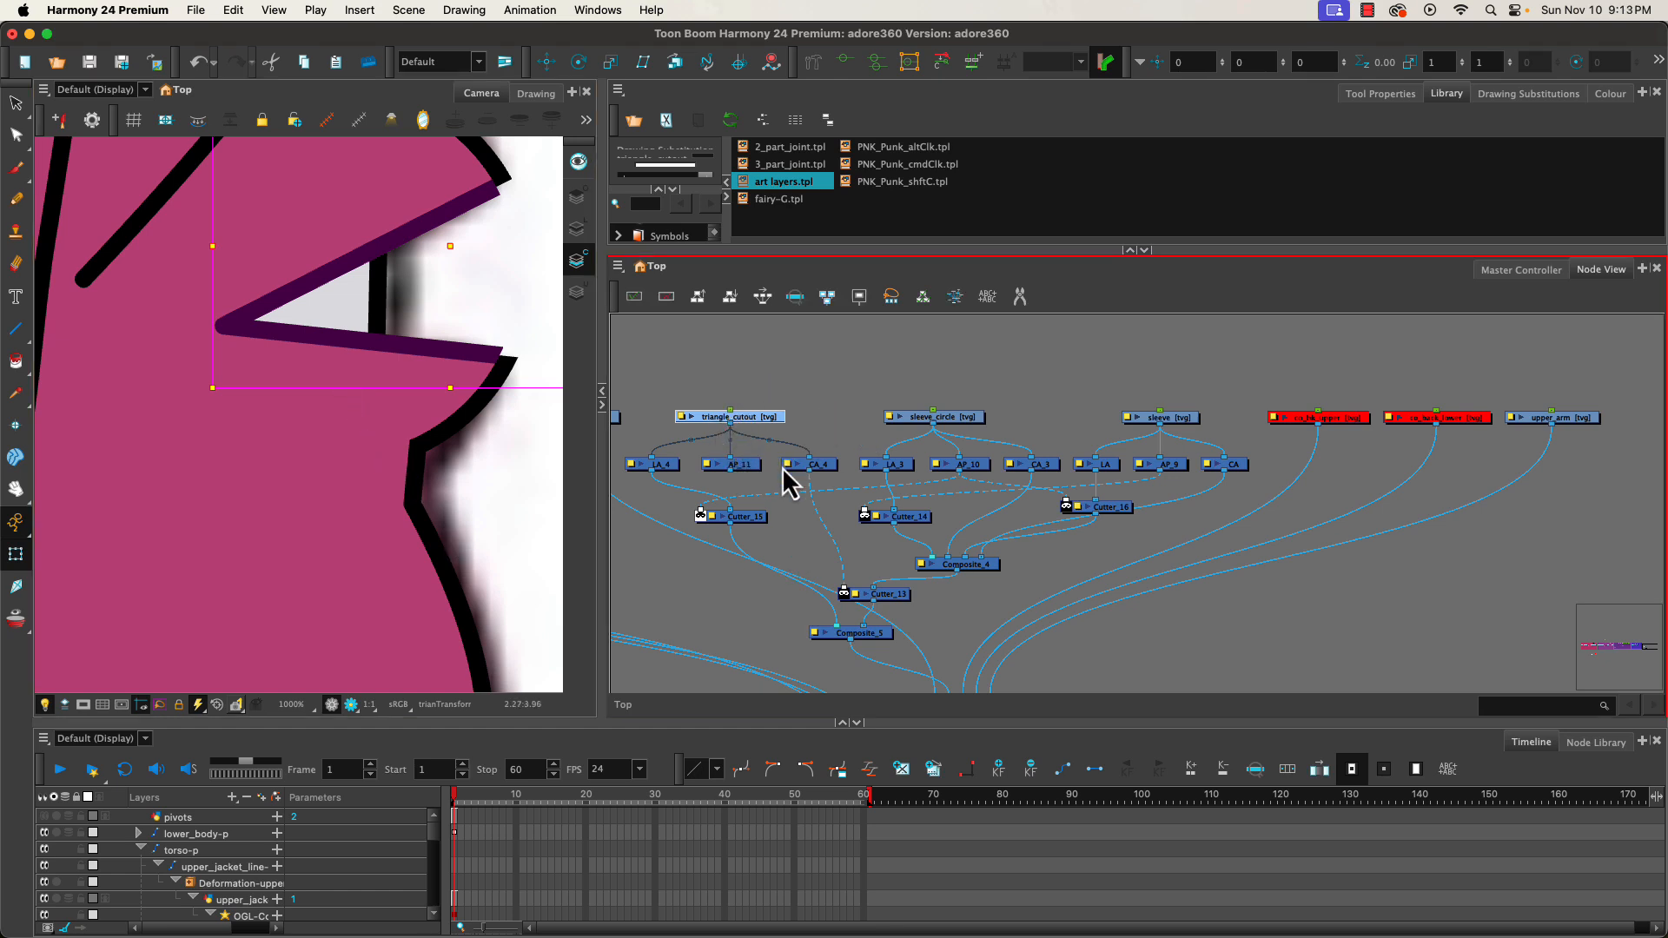
left_click_drag(730, 477, 804, 522)
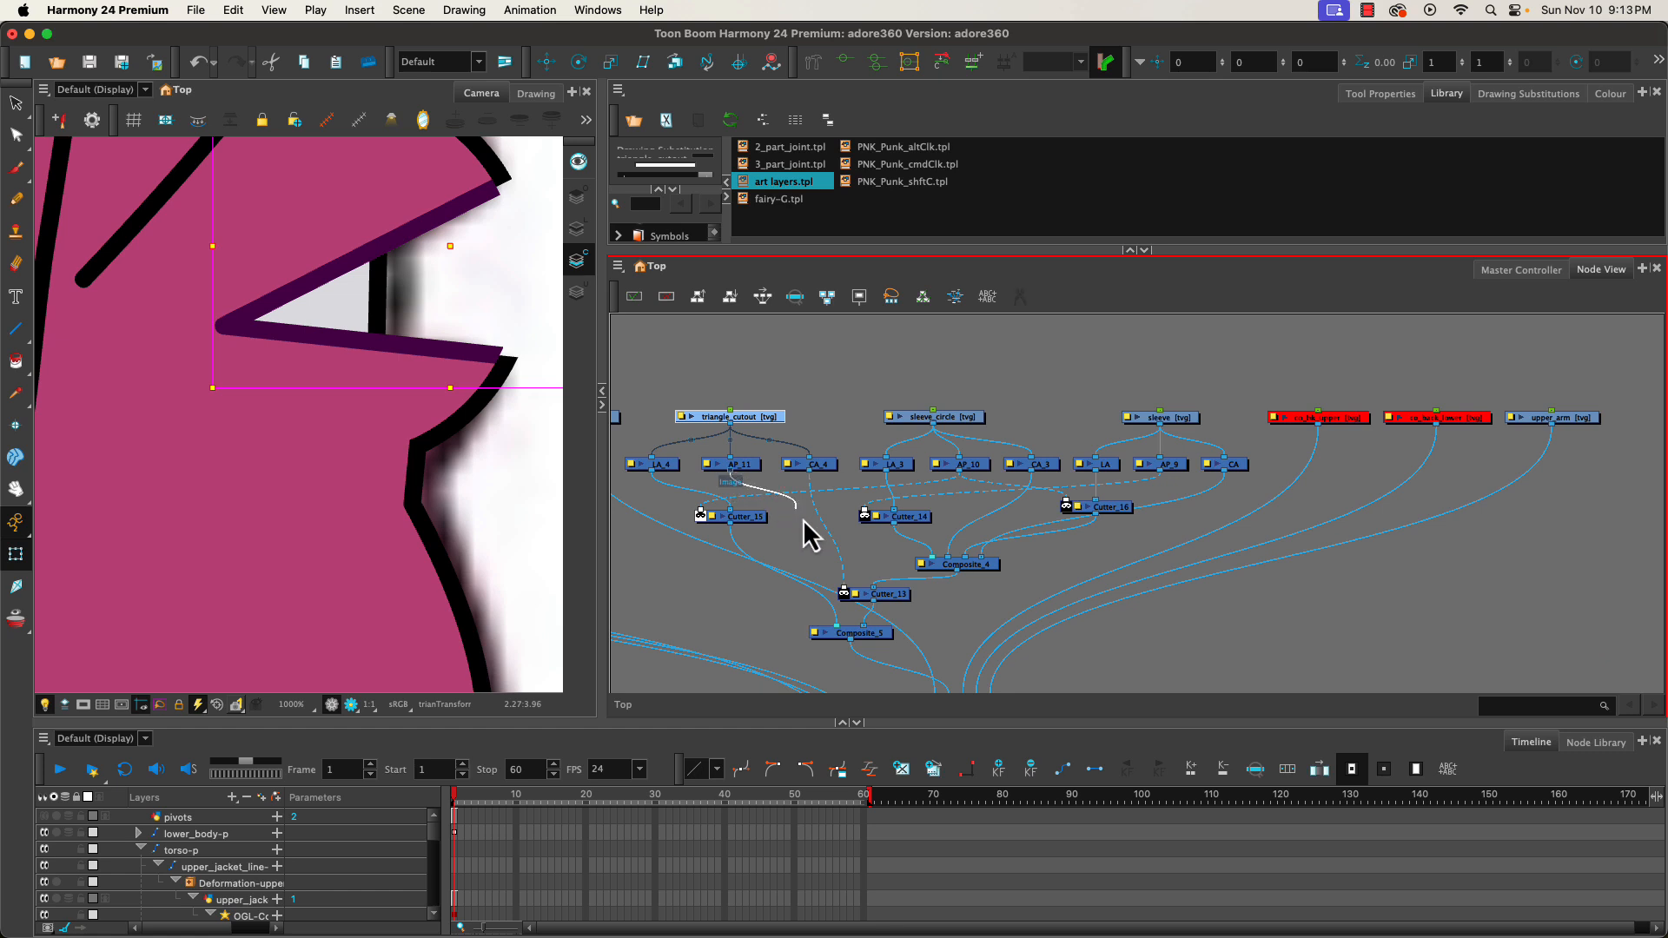
left_click_drag(847, 599, 841, 577)
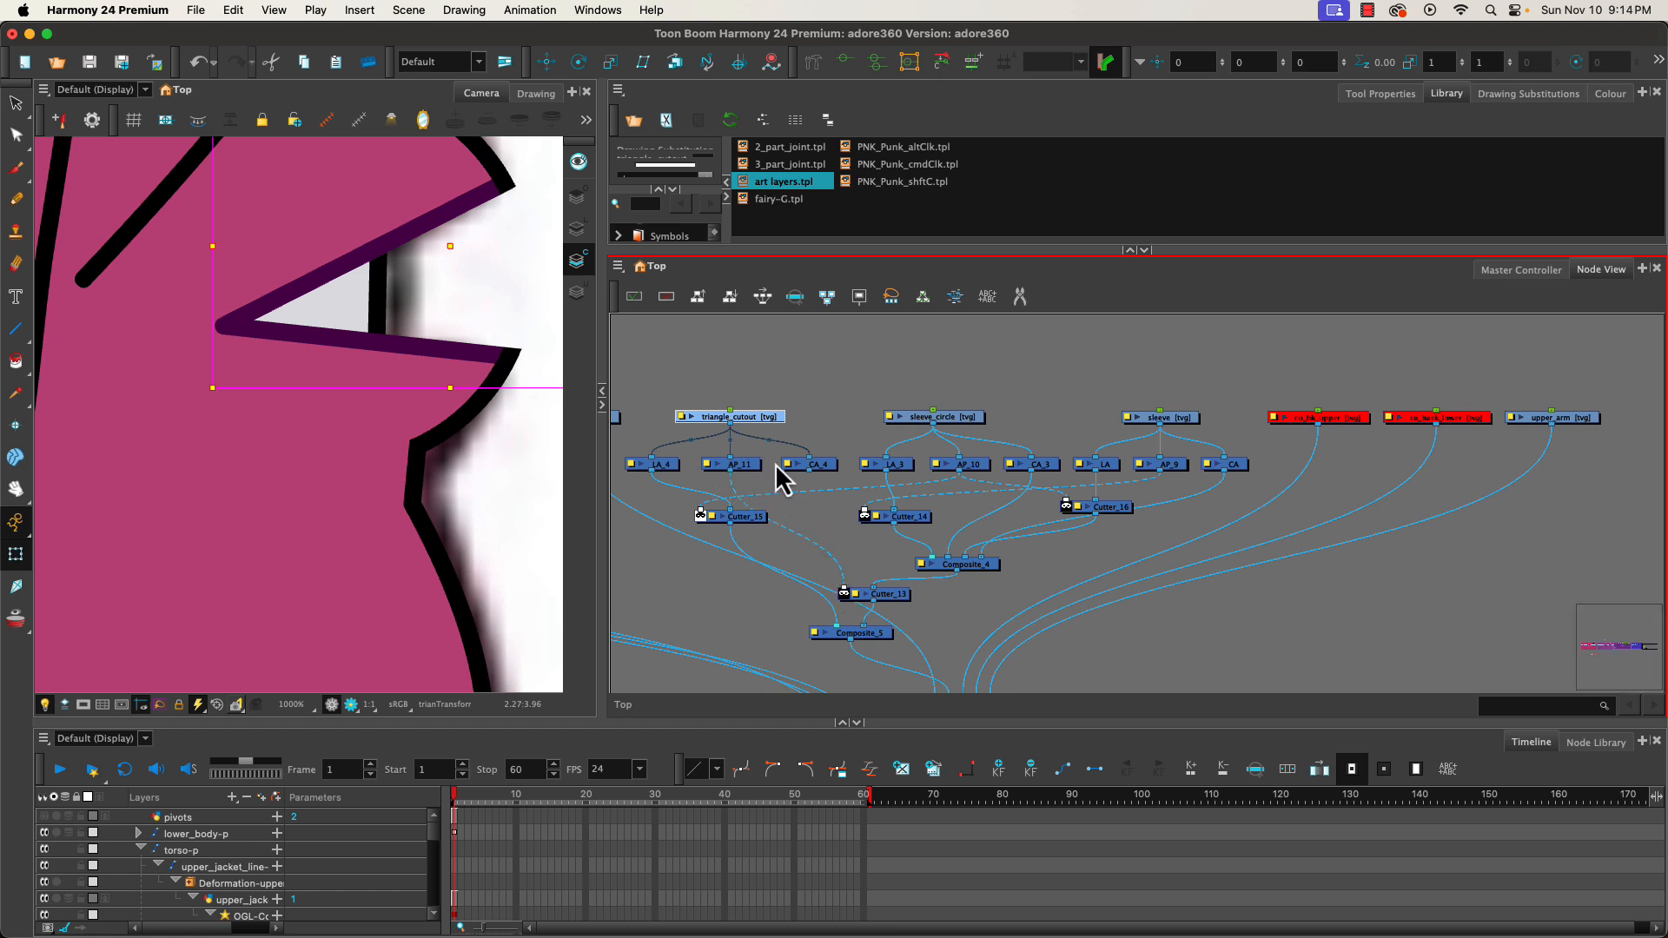
left_click(819, 466)
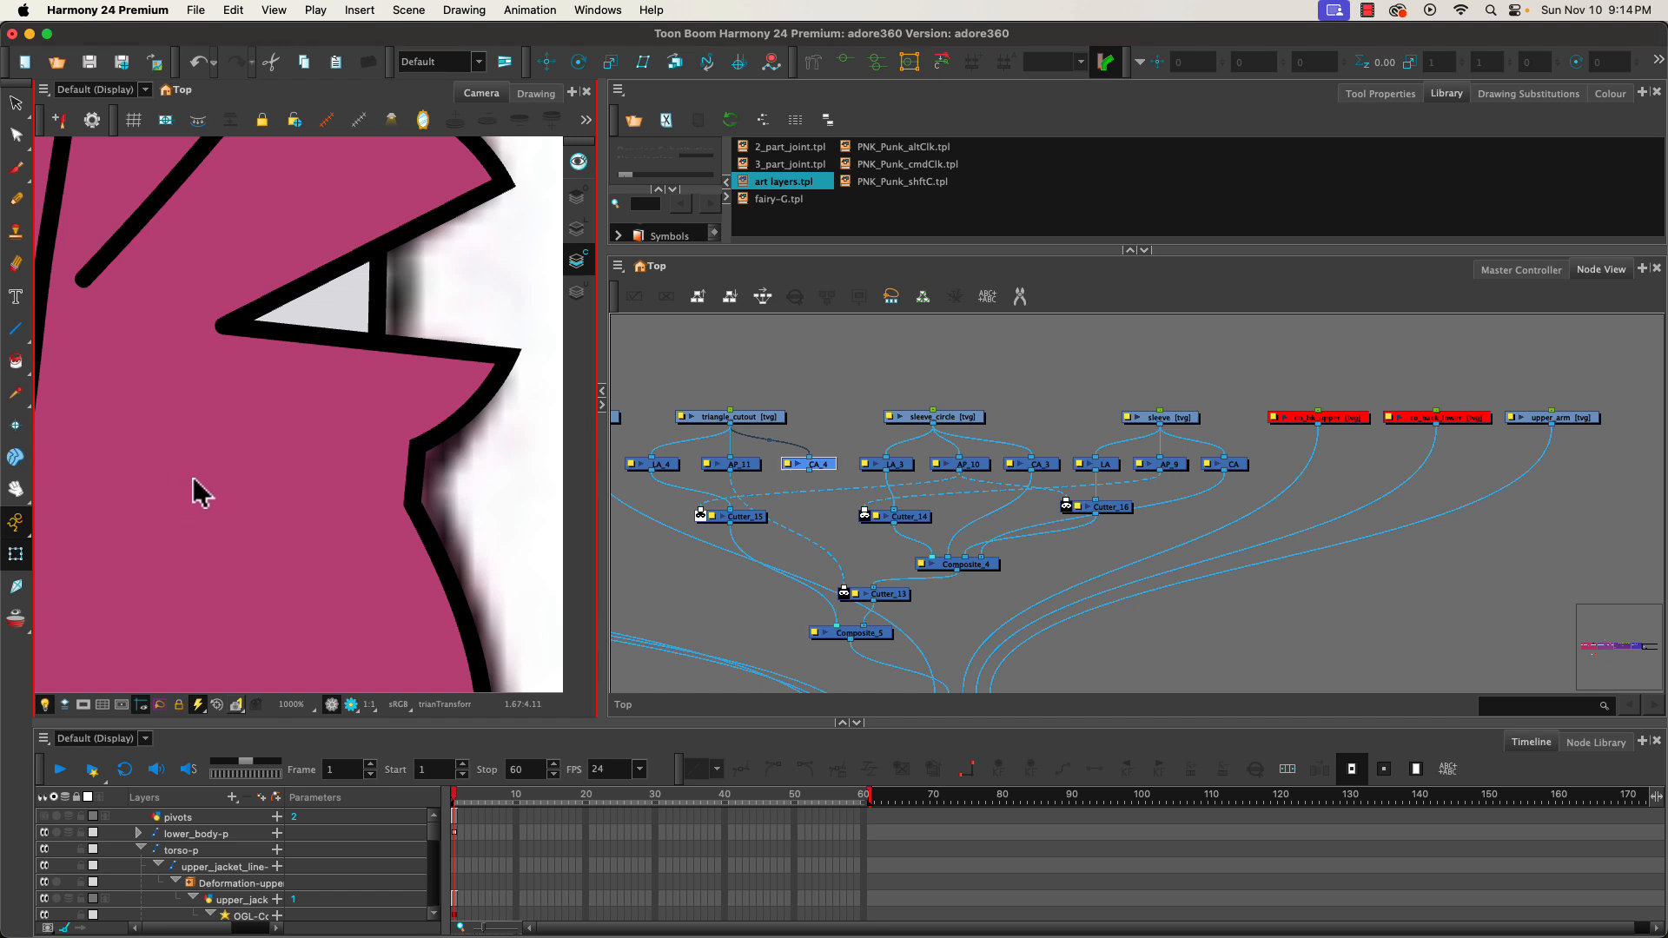
- Re-enable co_bk_upper and co_back_lower, and add a parent peg to co_back_lower
left_click_drag(1320, 383, 1416, 430)
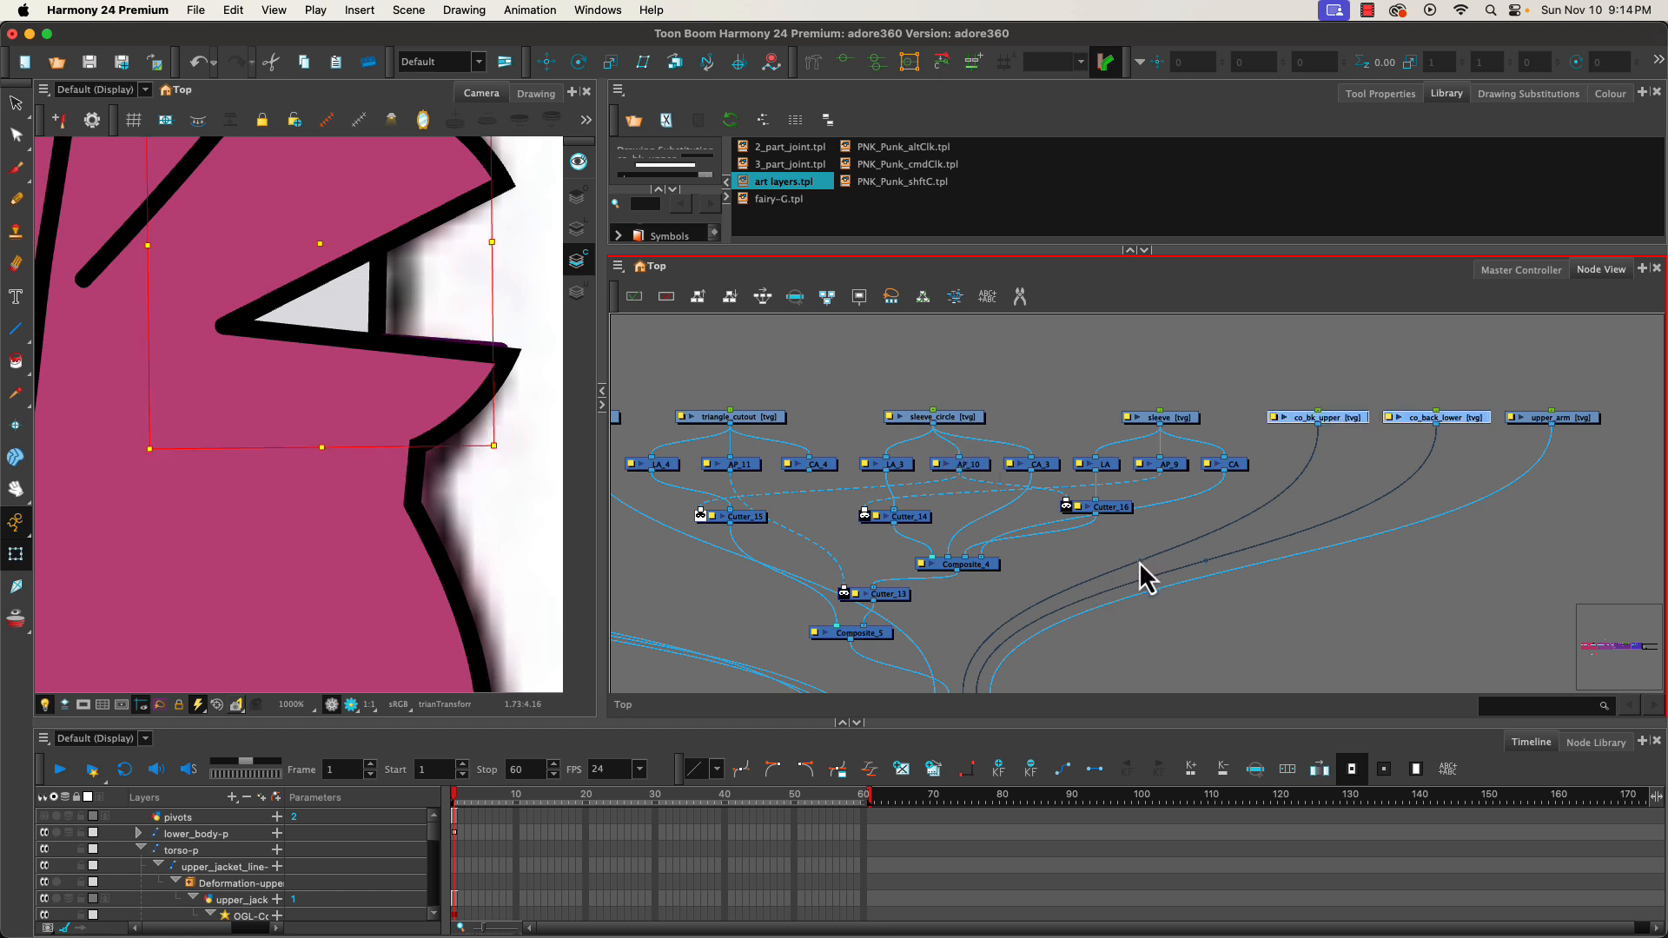
left_click(1460, 424)
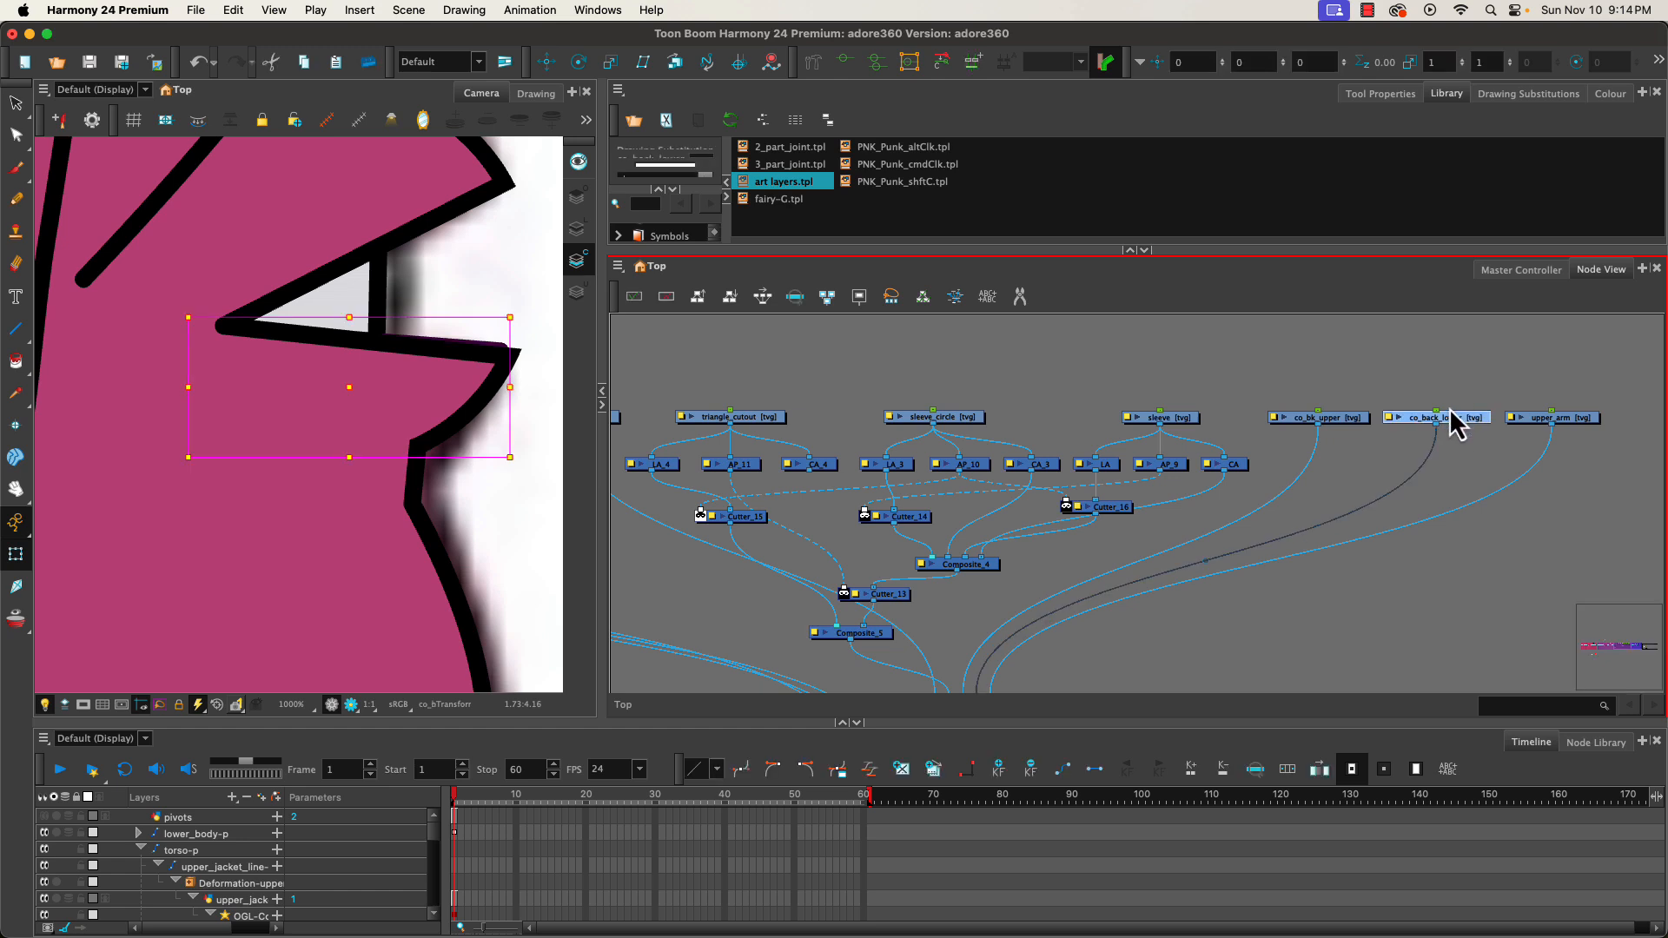
key("super+p")
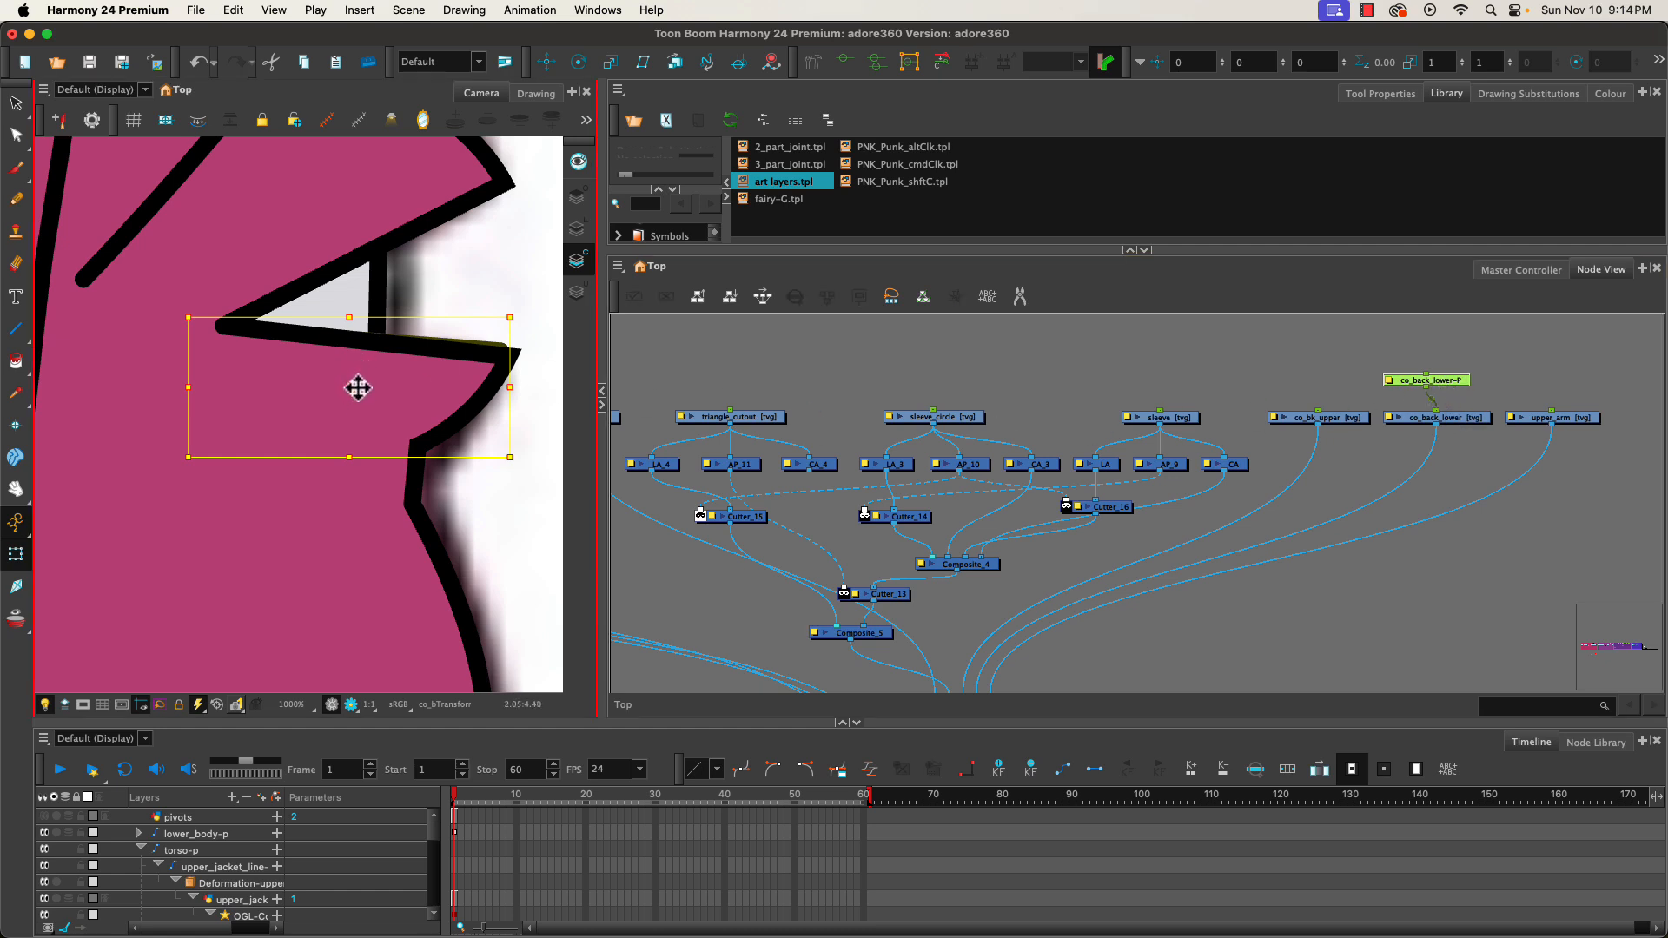
- Nudge the co_back_lower piece repeatedly up and down with its peg to test how it moves inside the triangular cutout
key("Down")
key("Down")
key("Down")
key("Down")
key("Down")
key("Down")
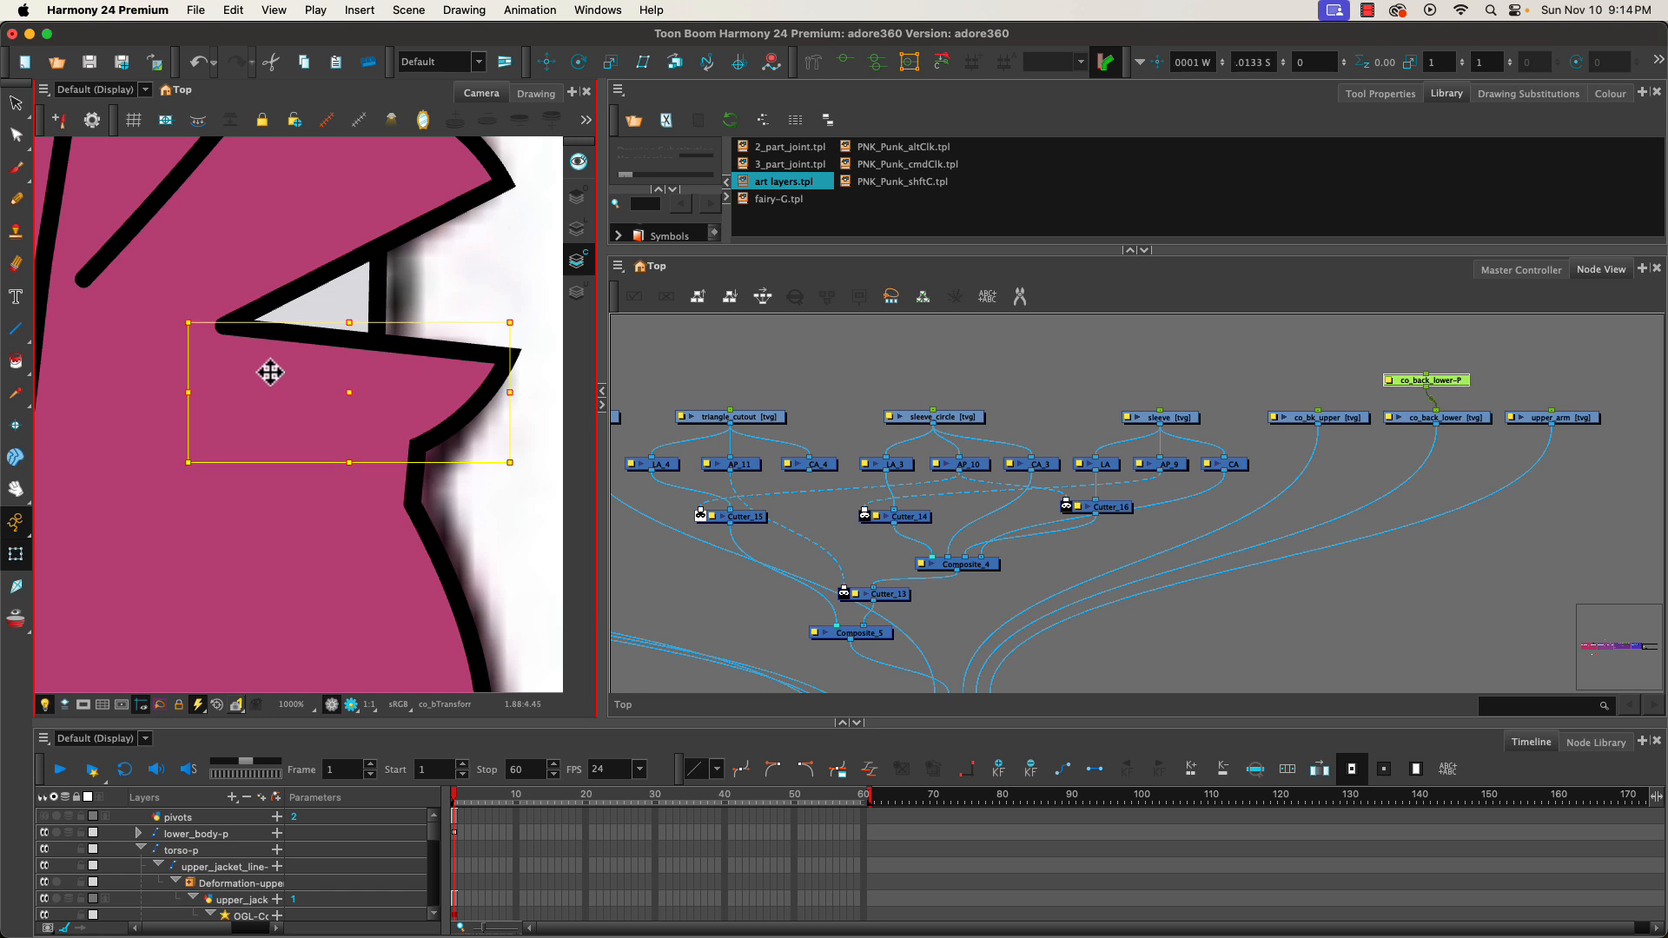
key("Up")
key("Up")
key("Up")
key("Up")
key("Up")
key("Up")
key("Up")
key("Up")
key("Up")
key("Up")
key("Up")
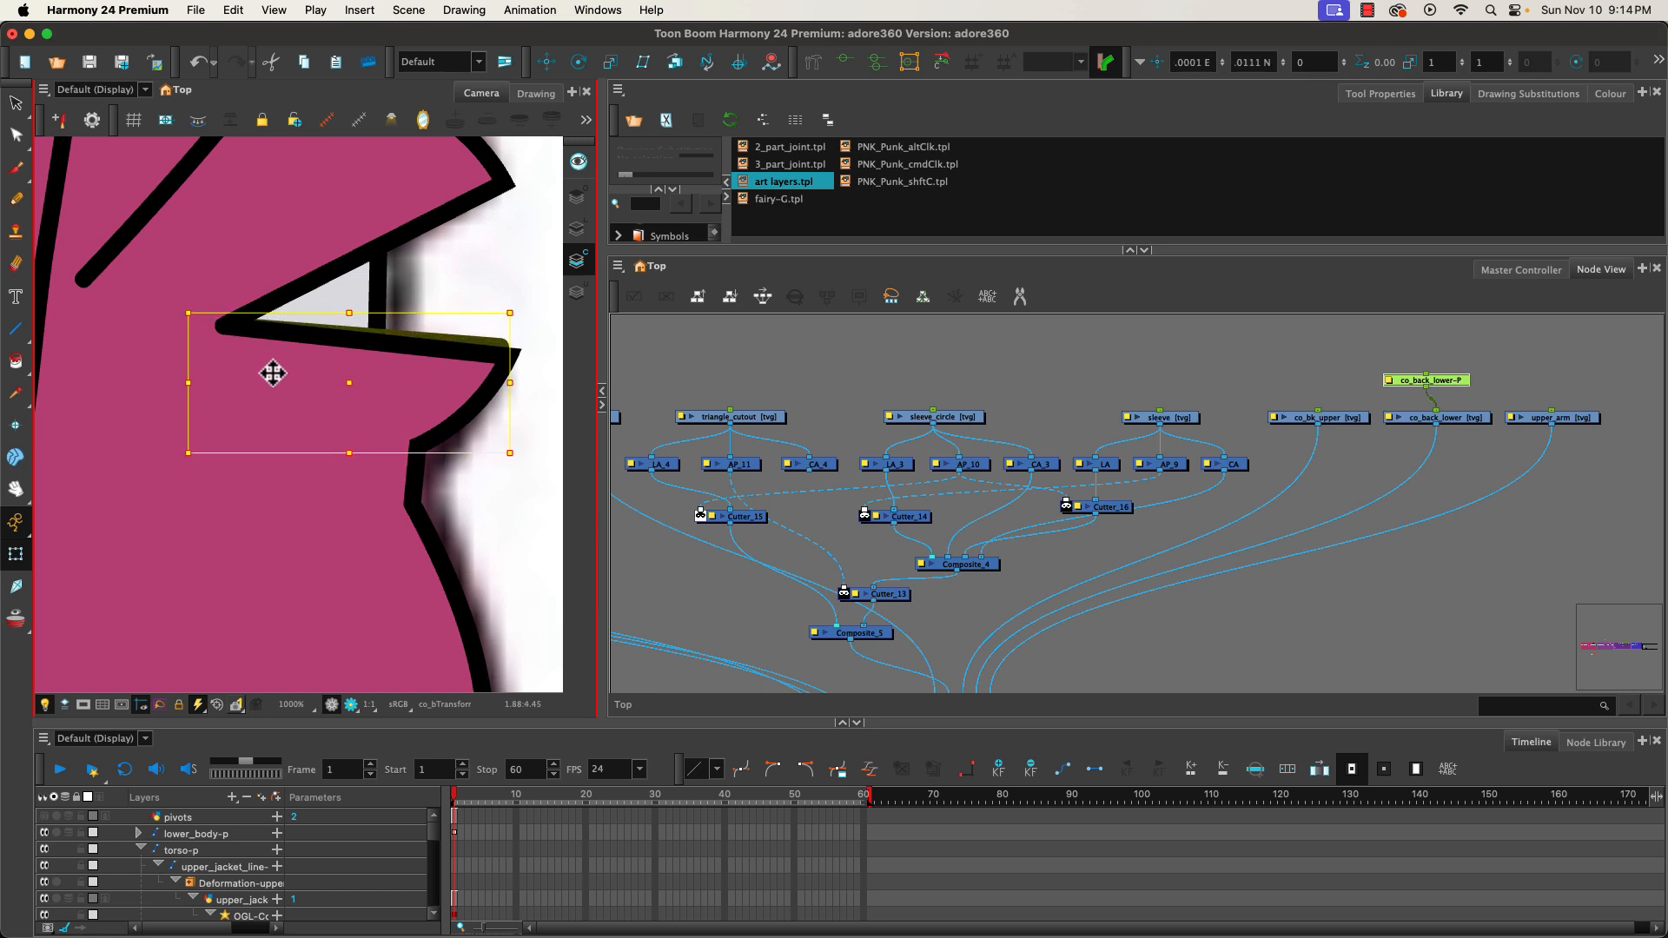
key("Up")
key("Up")
key("Up")
key("Up")
key("Up")
key("Up")
key("Up")
key("Up")
key("Up")
key("Up")
key("Up")
key("Up")
key("Up")
key("Up")
key("Up")
key("Up")
key("Up")
key("Up")
key("Up")
key("Up")
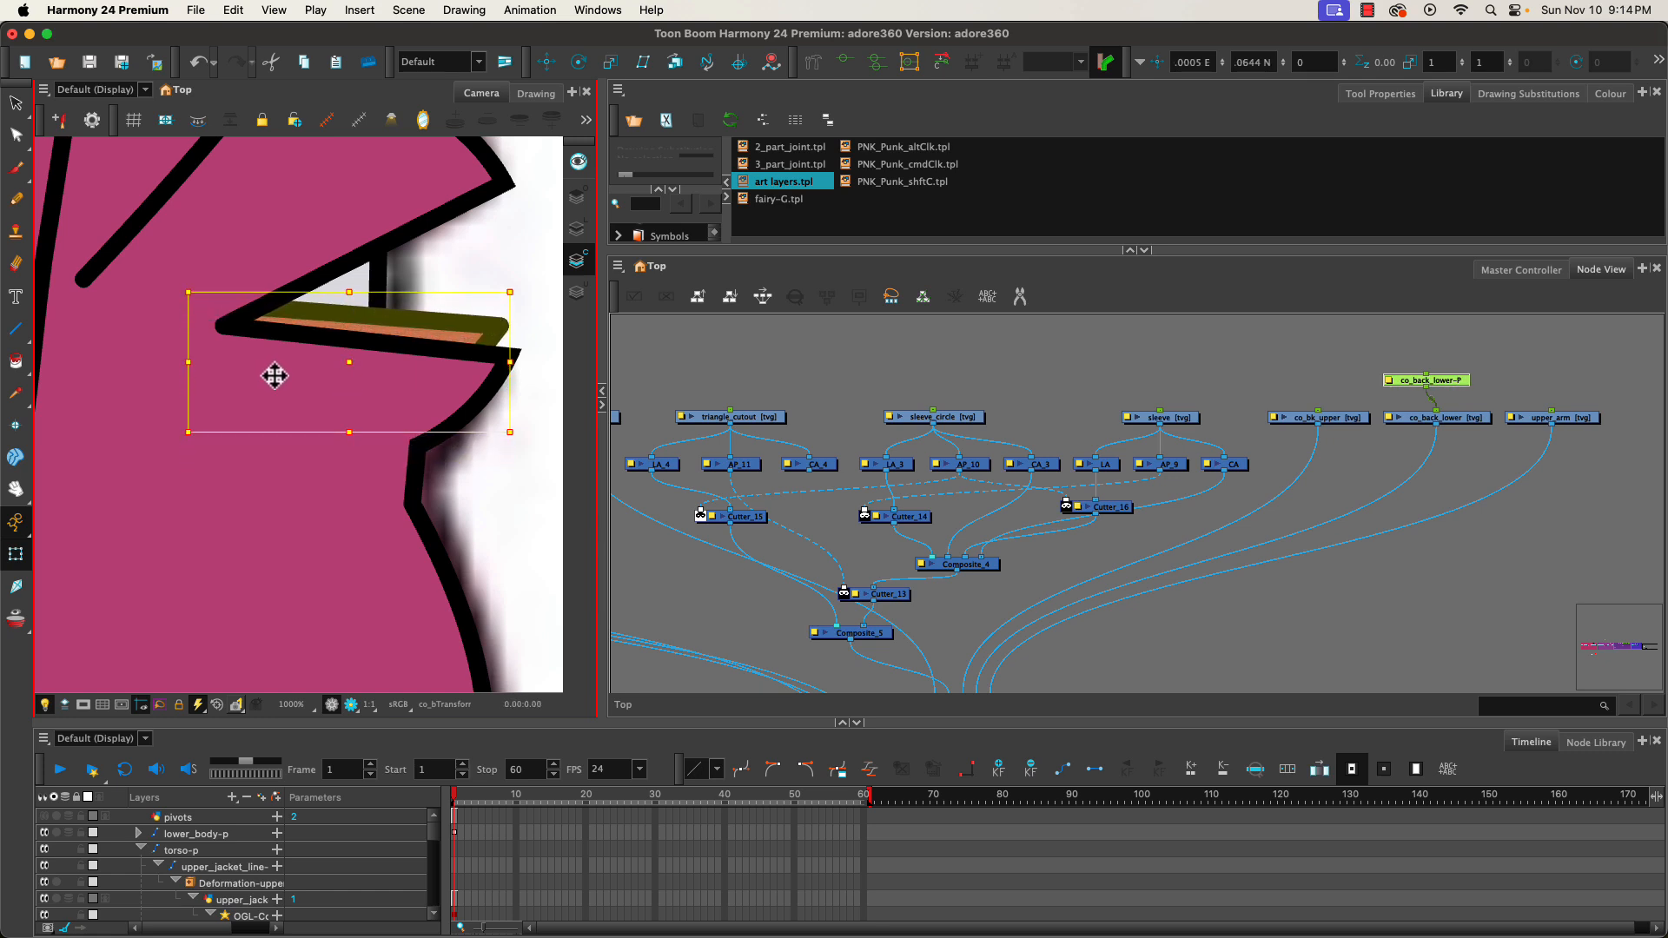
key("Down")
key("Down")
key("Down")
key("Down")
key("Down")
key("Down")
key("Down")
key("Down")
key("Down")
key("Down")
key("Down")
key("Down")
key("Down")
key("Down")
key("Down")
key("Down")
key("Down")
key("Down")
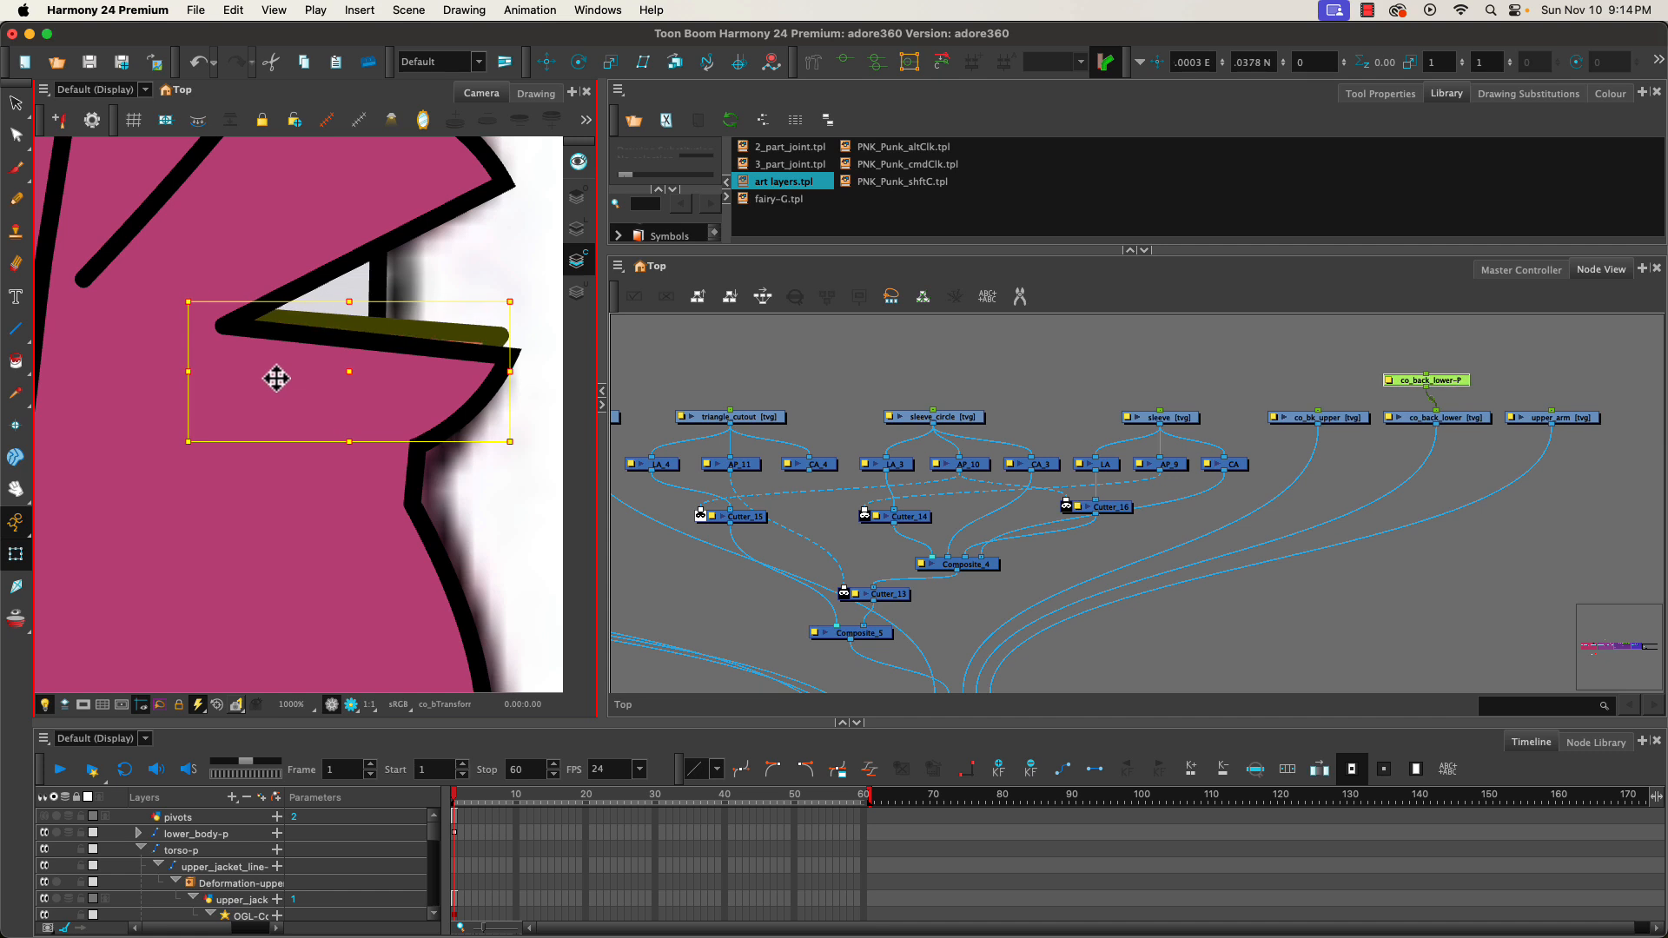
key("Down")
key("Down")
key("Down")
key("Down")
key("Down")
key("Down")
key("Down")
key("Down")
key("Down")
key("Down")
key("Down")
key("Down")
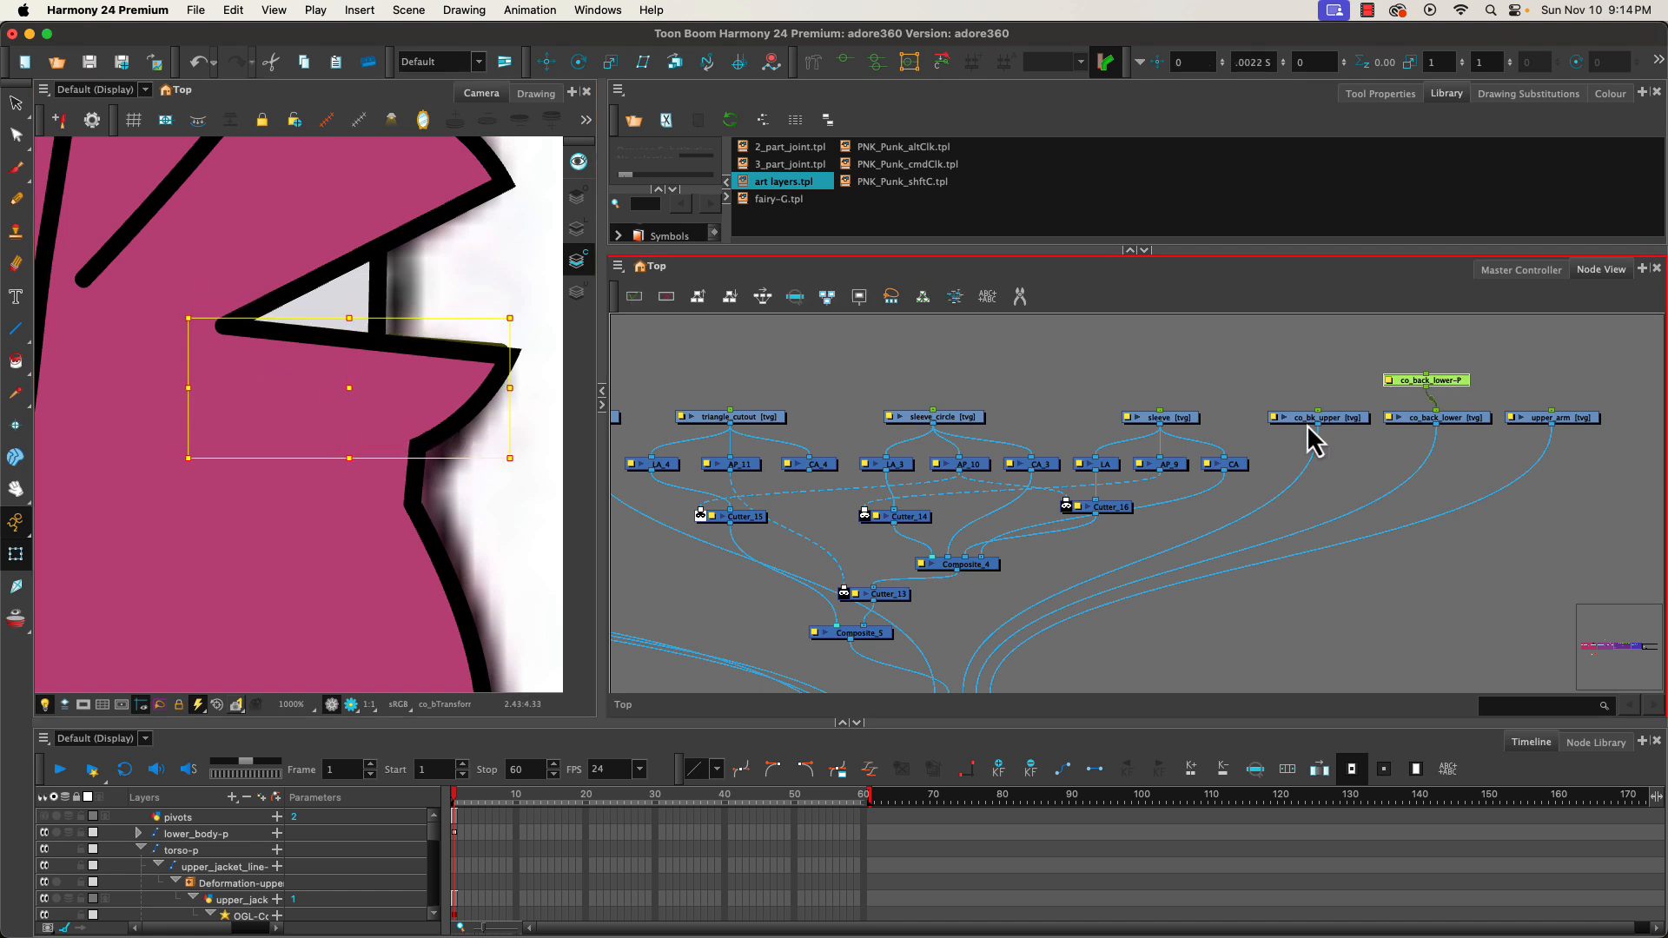
- Delete the parent peg above co_back_lower
left_click(1433, 383)
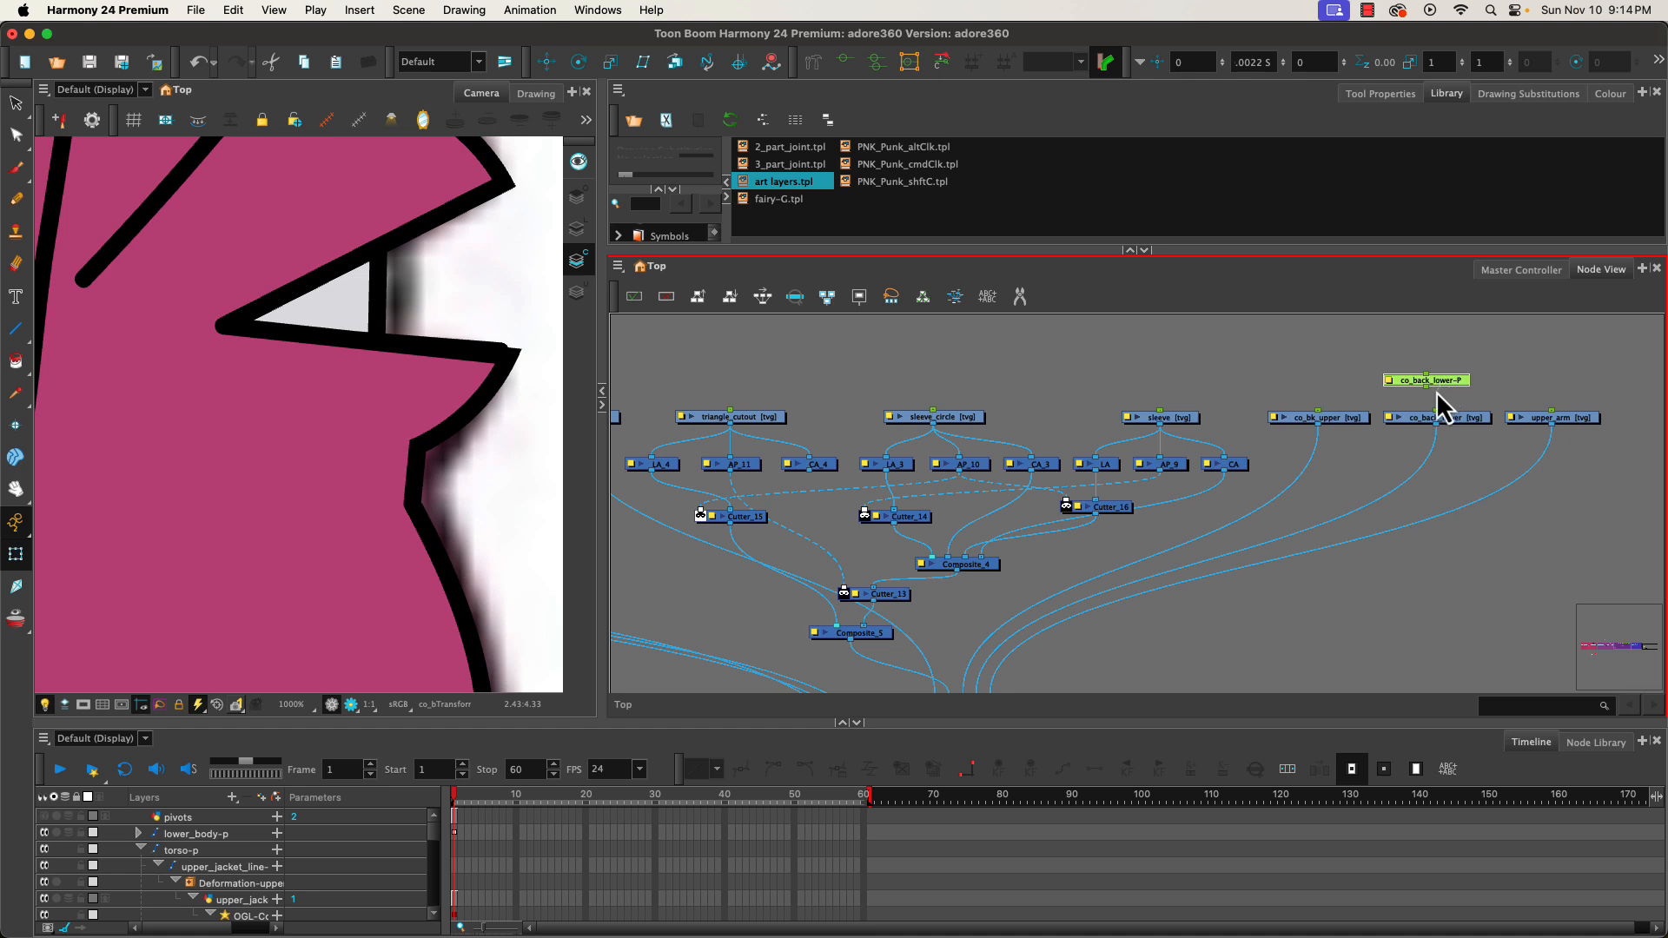
key("Delete")
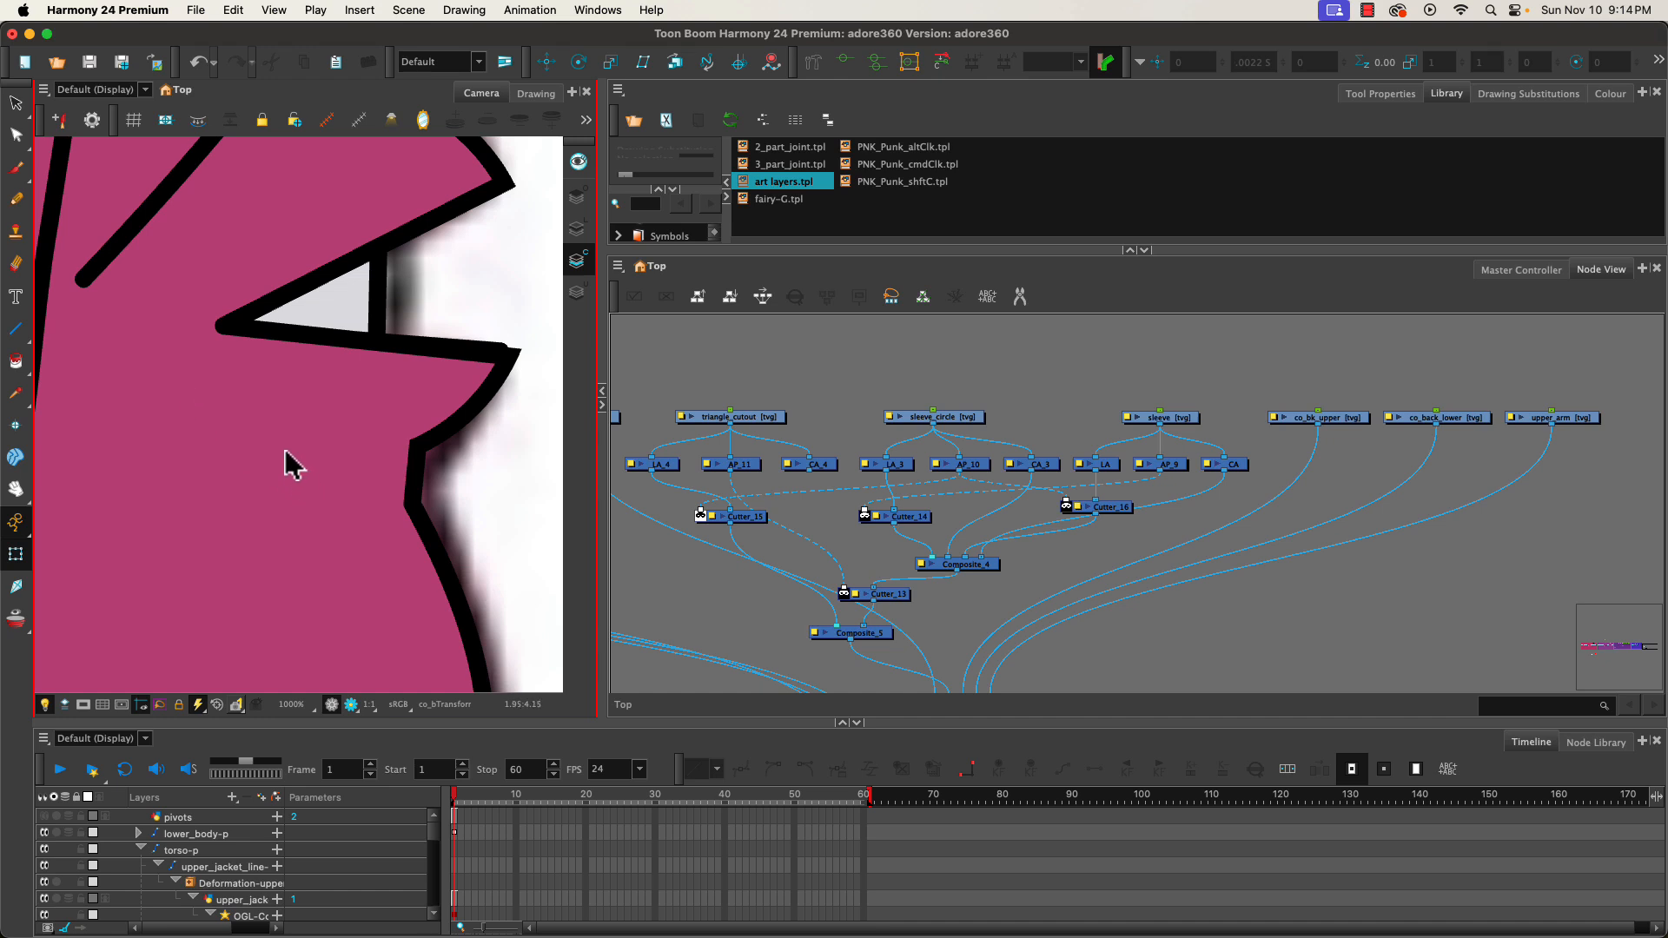
mouse_move(224, 420)
left_mouse_down()
mouse_move(440, 551)
mouse_move(358, 486)
left_mouse_up()
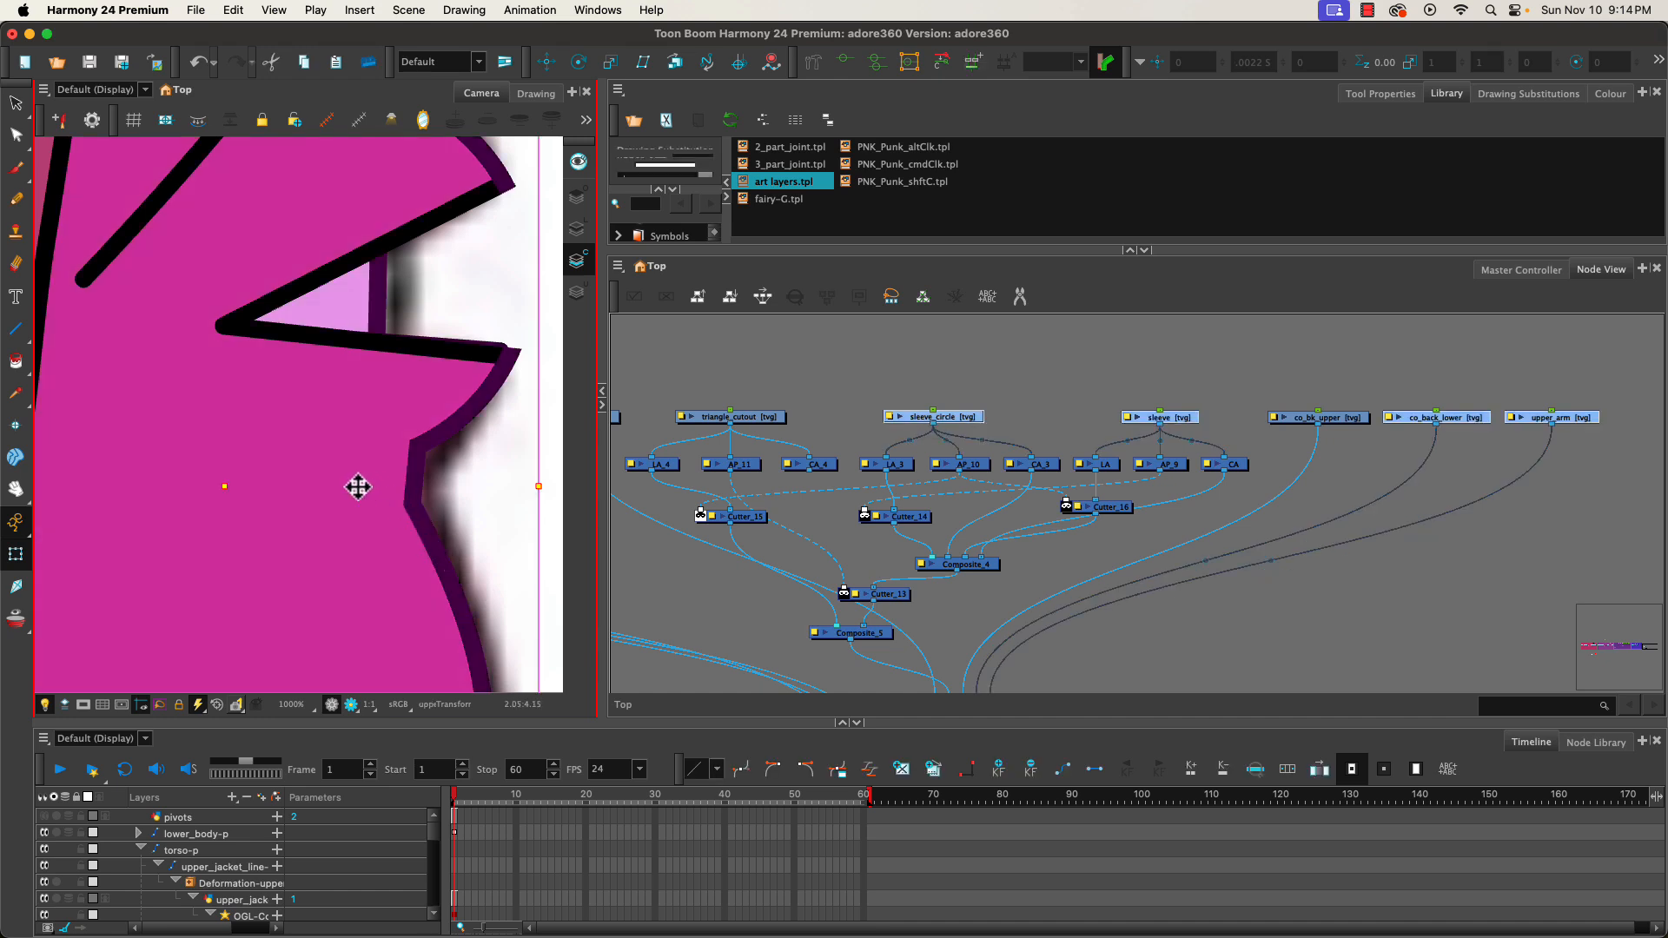
scroll(205, 440, "down", 5)
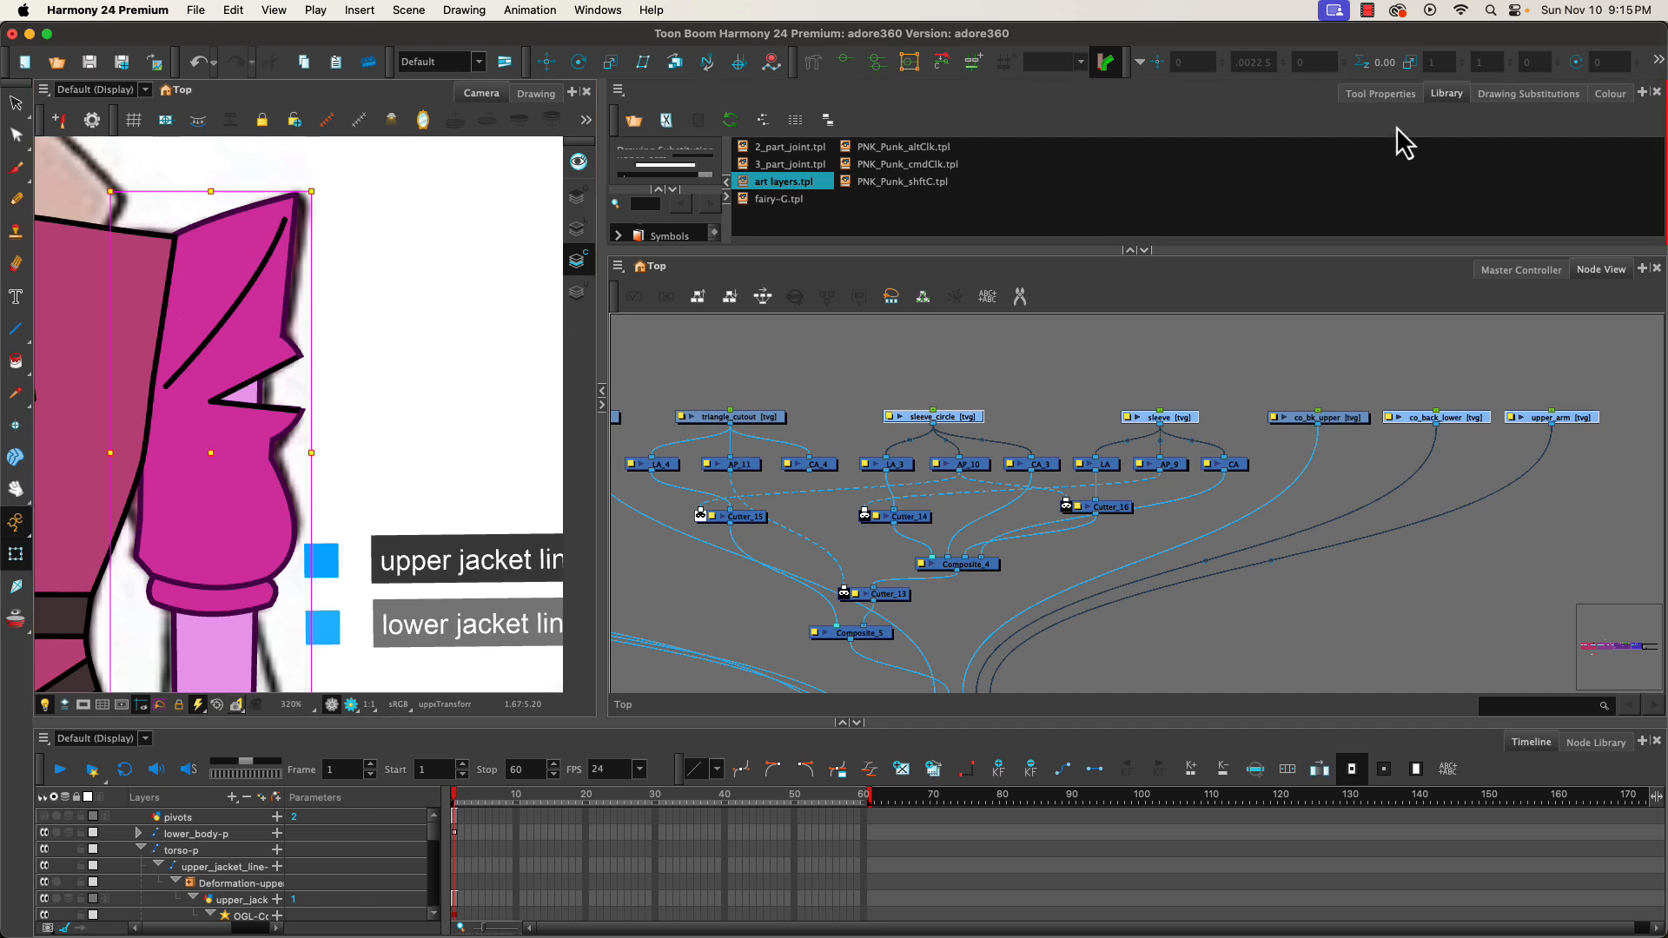
- Remove the upper side segments of the jacket drawing's line-art outline where both sleeves meet the torso
left_click_drag(753, 512, 1333, 532)
left_click_drag(786, 525, 870, 597)
left_click(1056, 411)
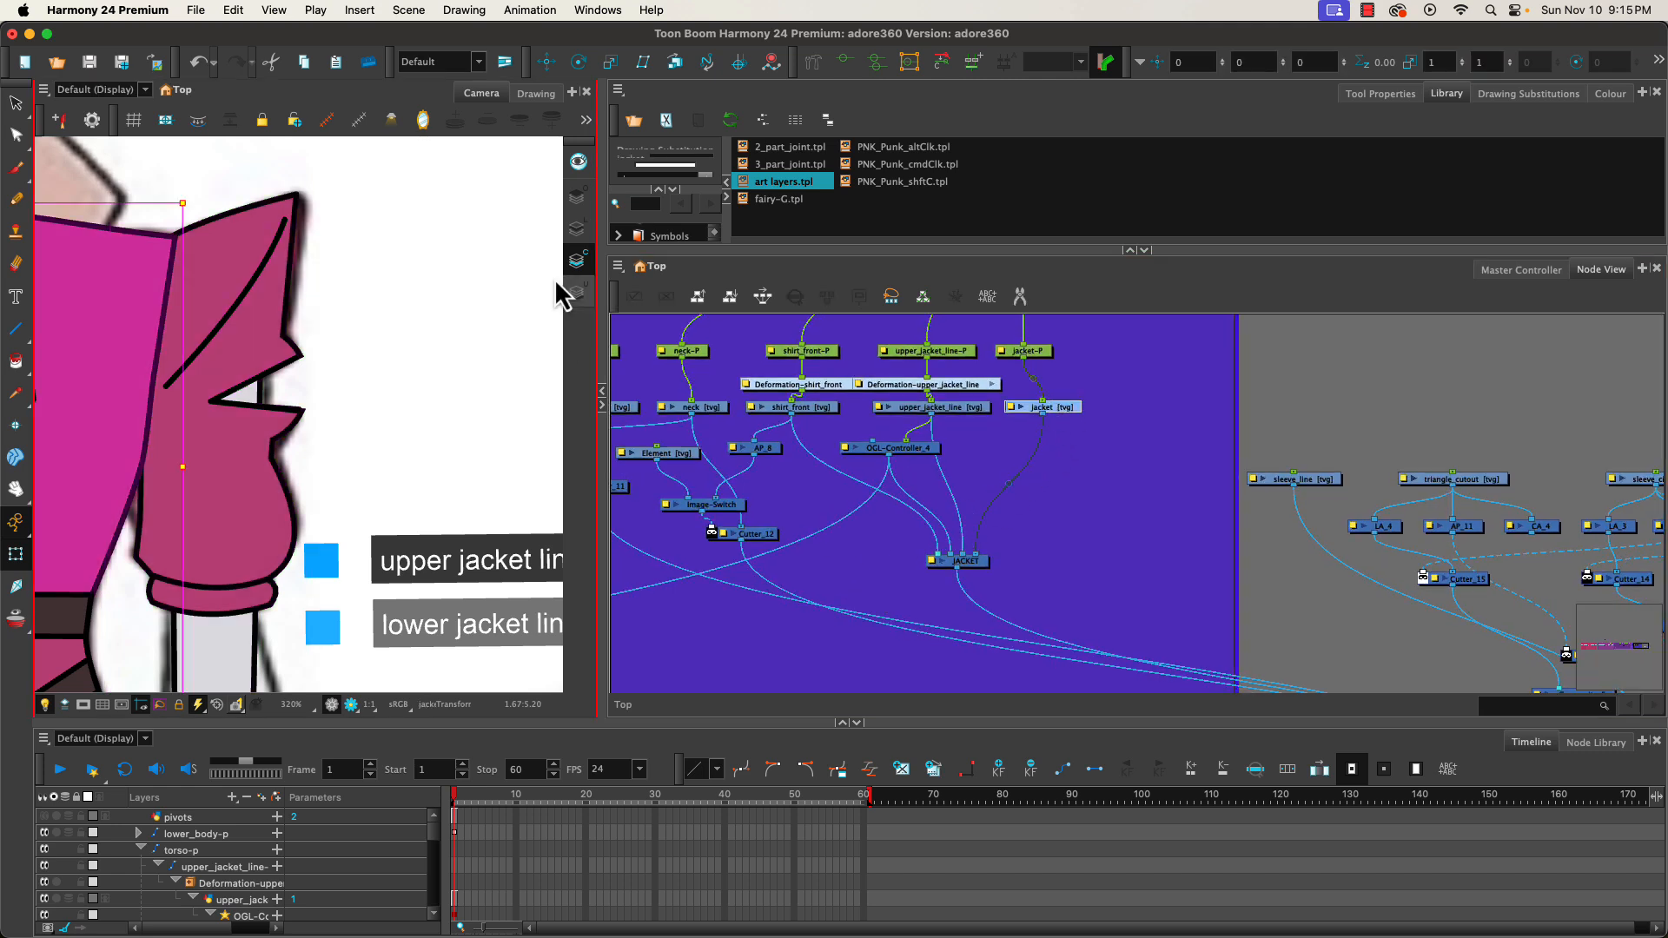
left_click(576, 229)
left_click(16, 135)
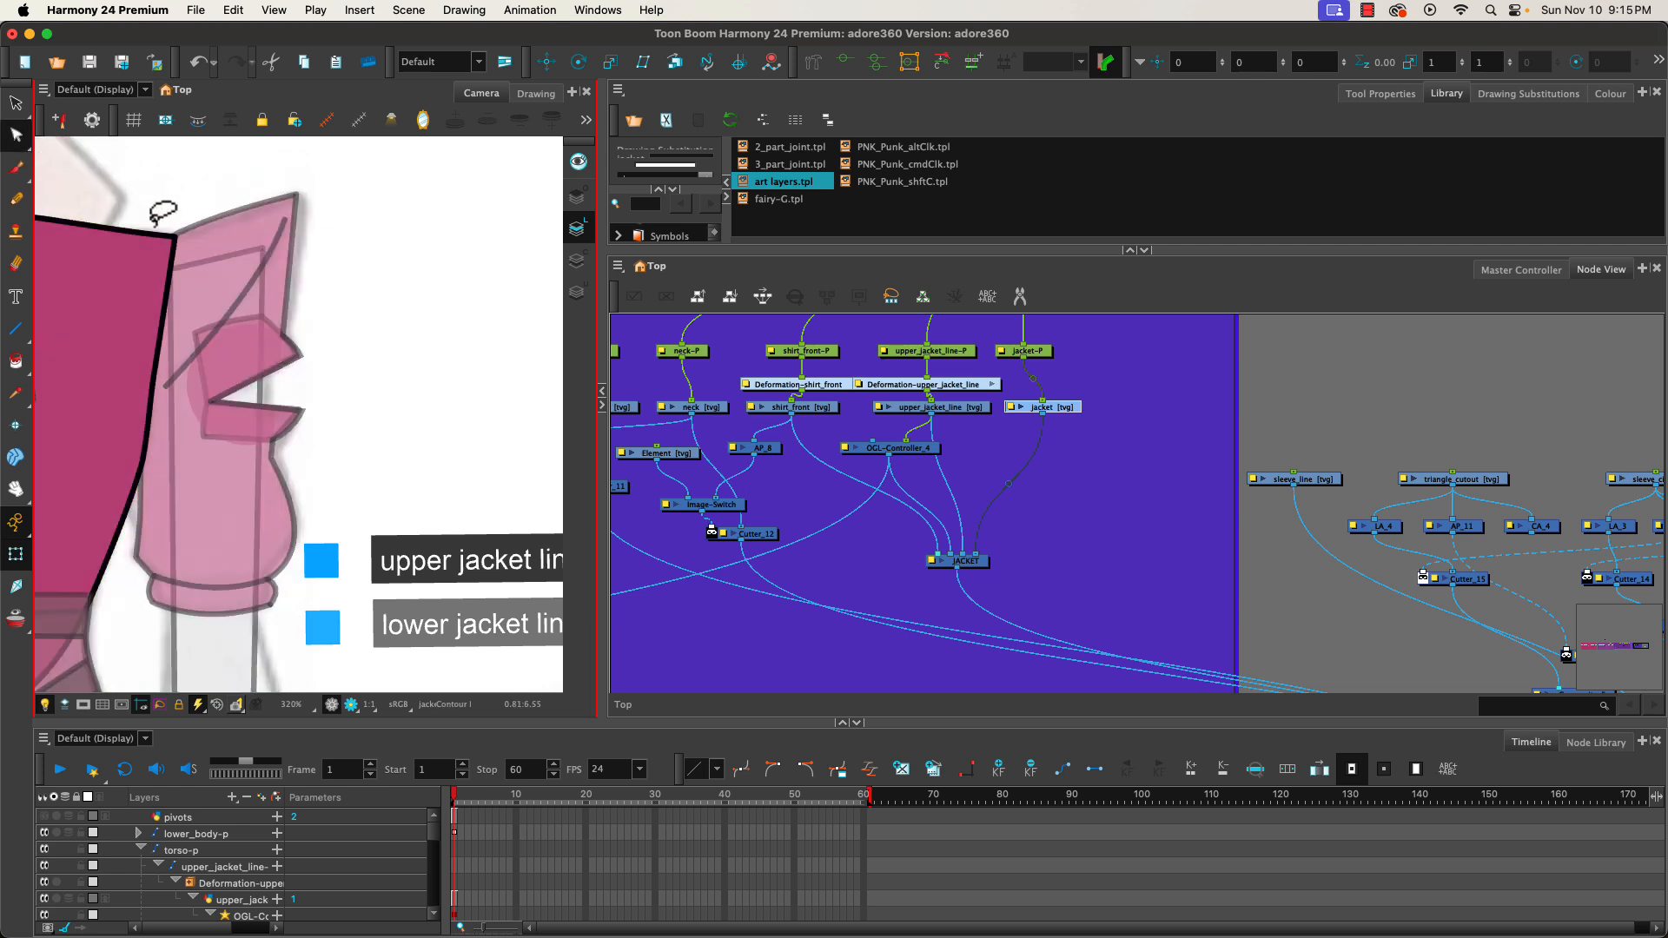
left_click(168, 286)
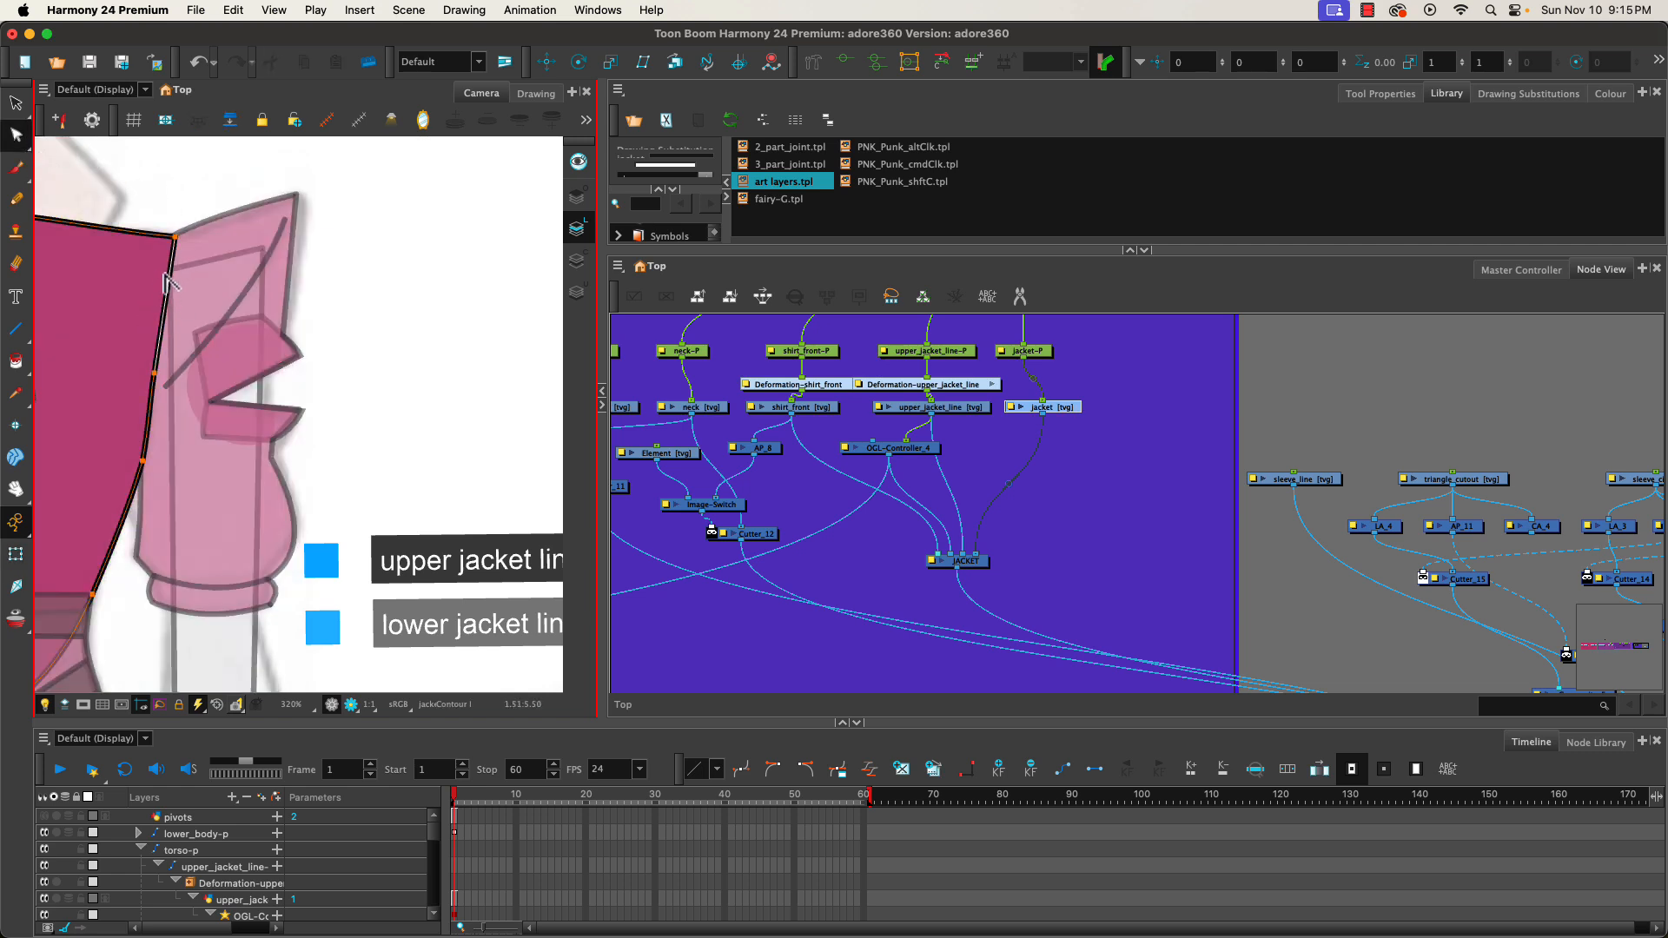
key("Delete")
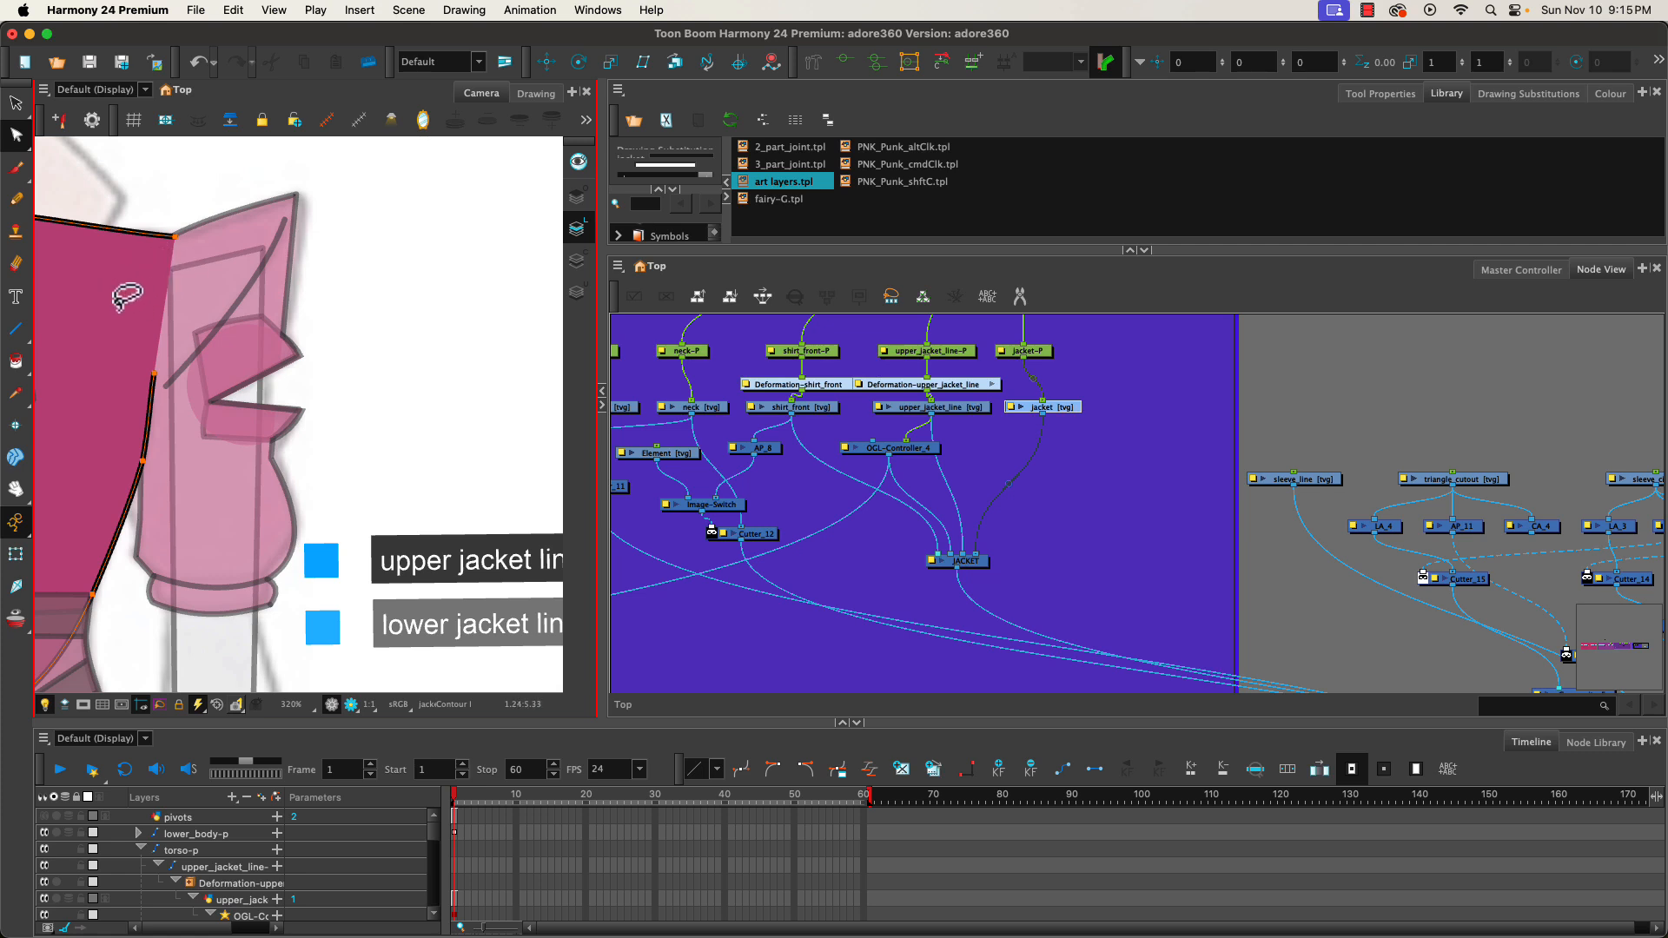
left_click_drag(193, 488, 654, 528)
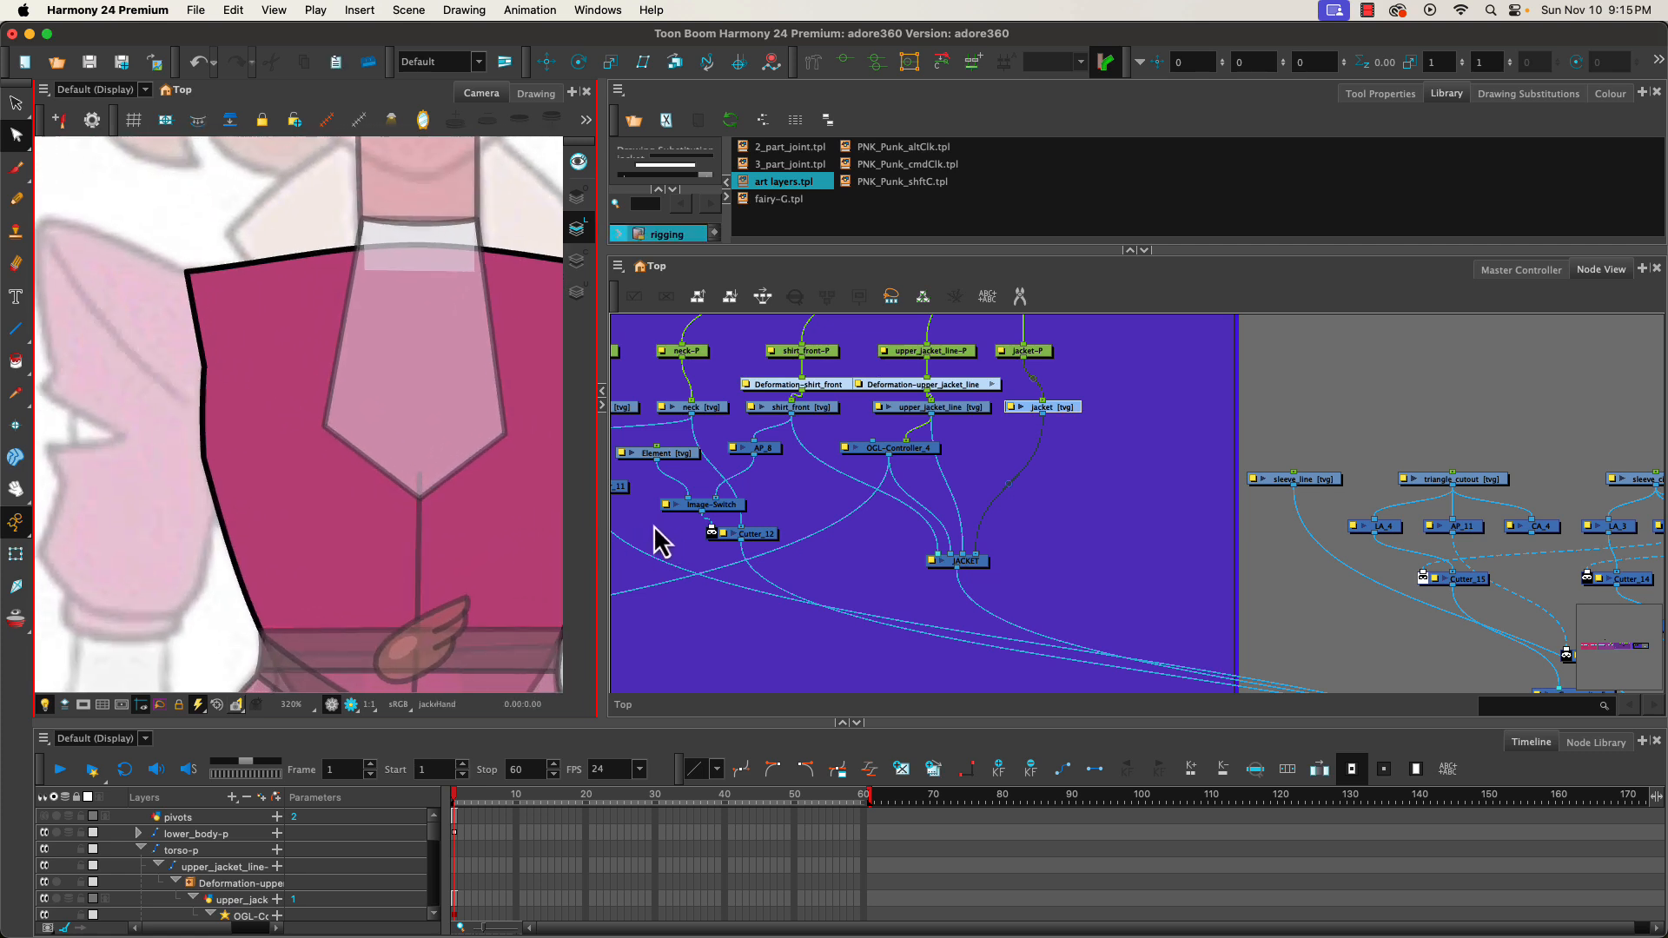
left_click(189, 326)
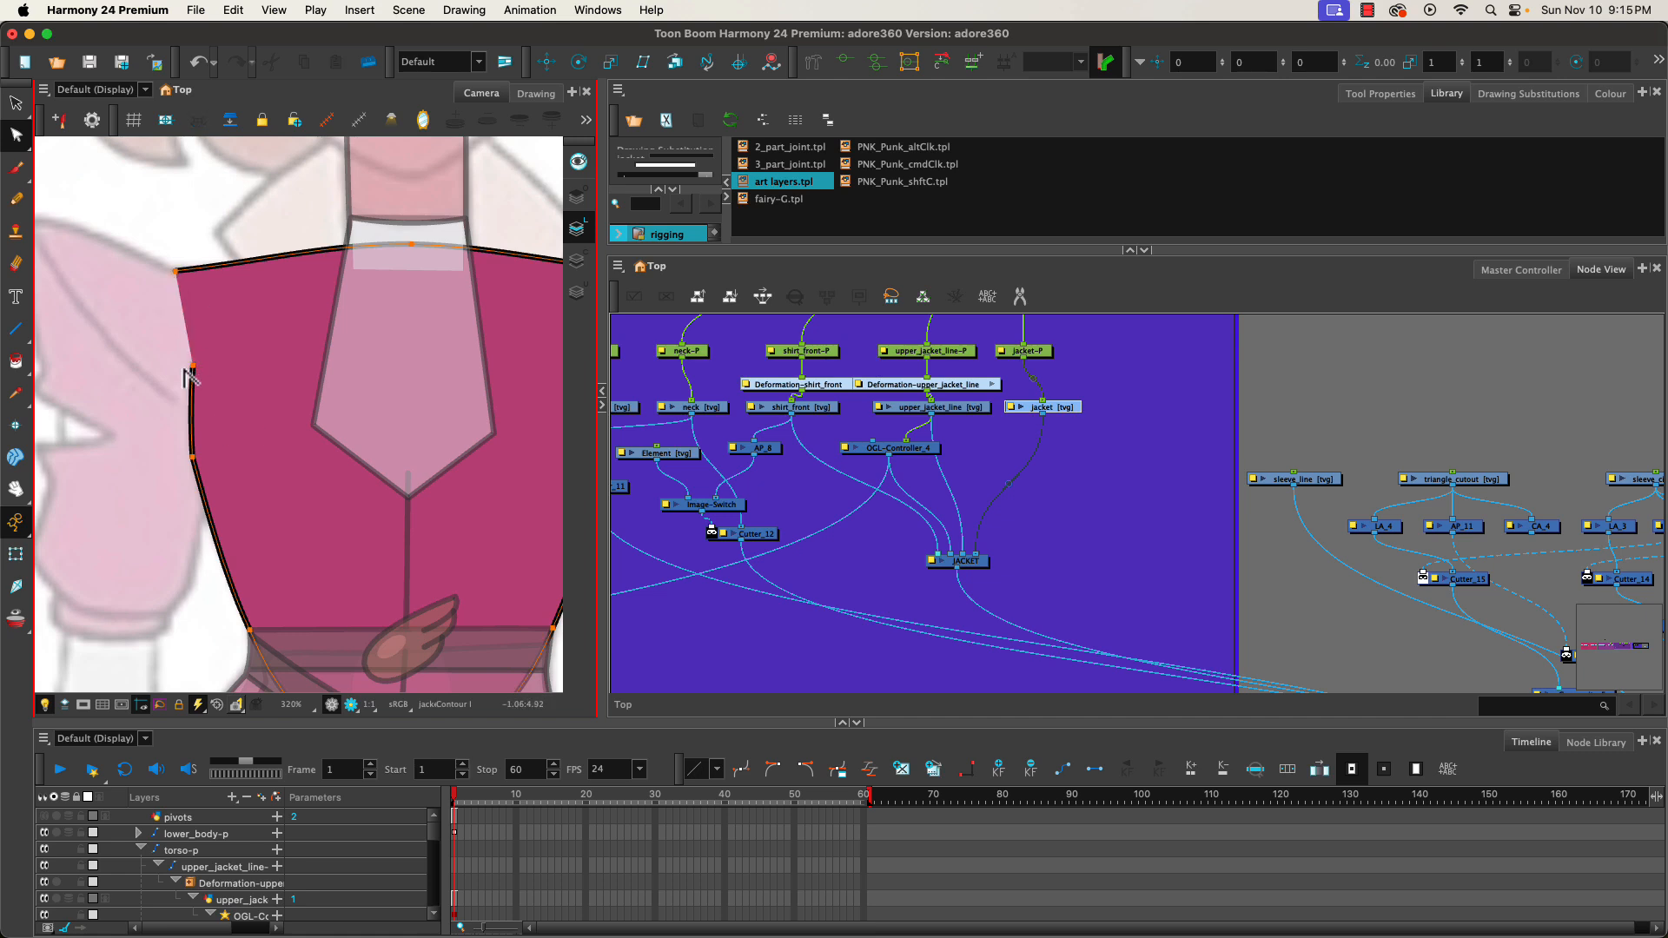
- Compare the arm and sleeve artwork with the reference pose sketch beside the character
left_click_drag(327, 466, 144, 388)
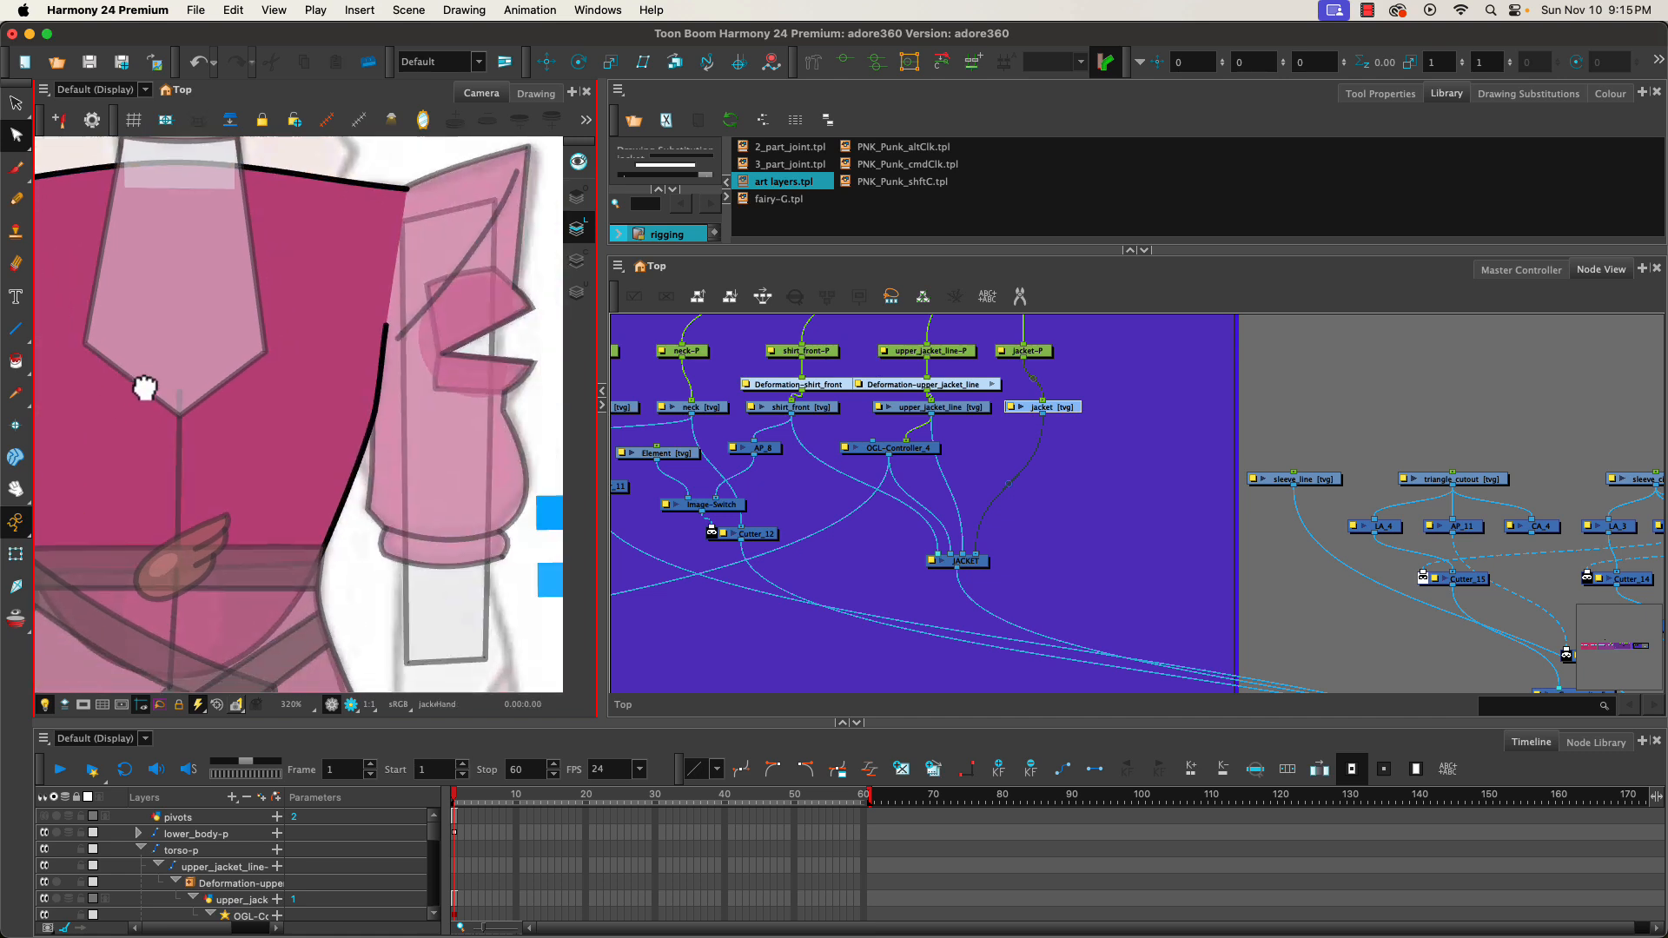
mouse_move(319, 384)
left_mouse_down()
mouse_move(298, 440)
mouse_move(252, 455)
mouse_move(143, 397)
left_mouse_up()
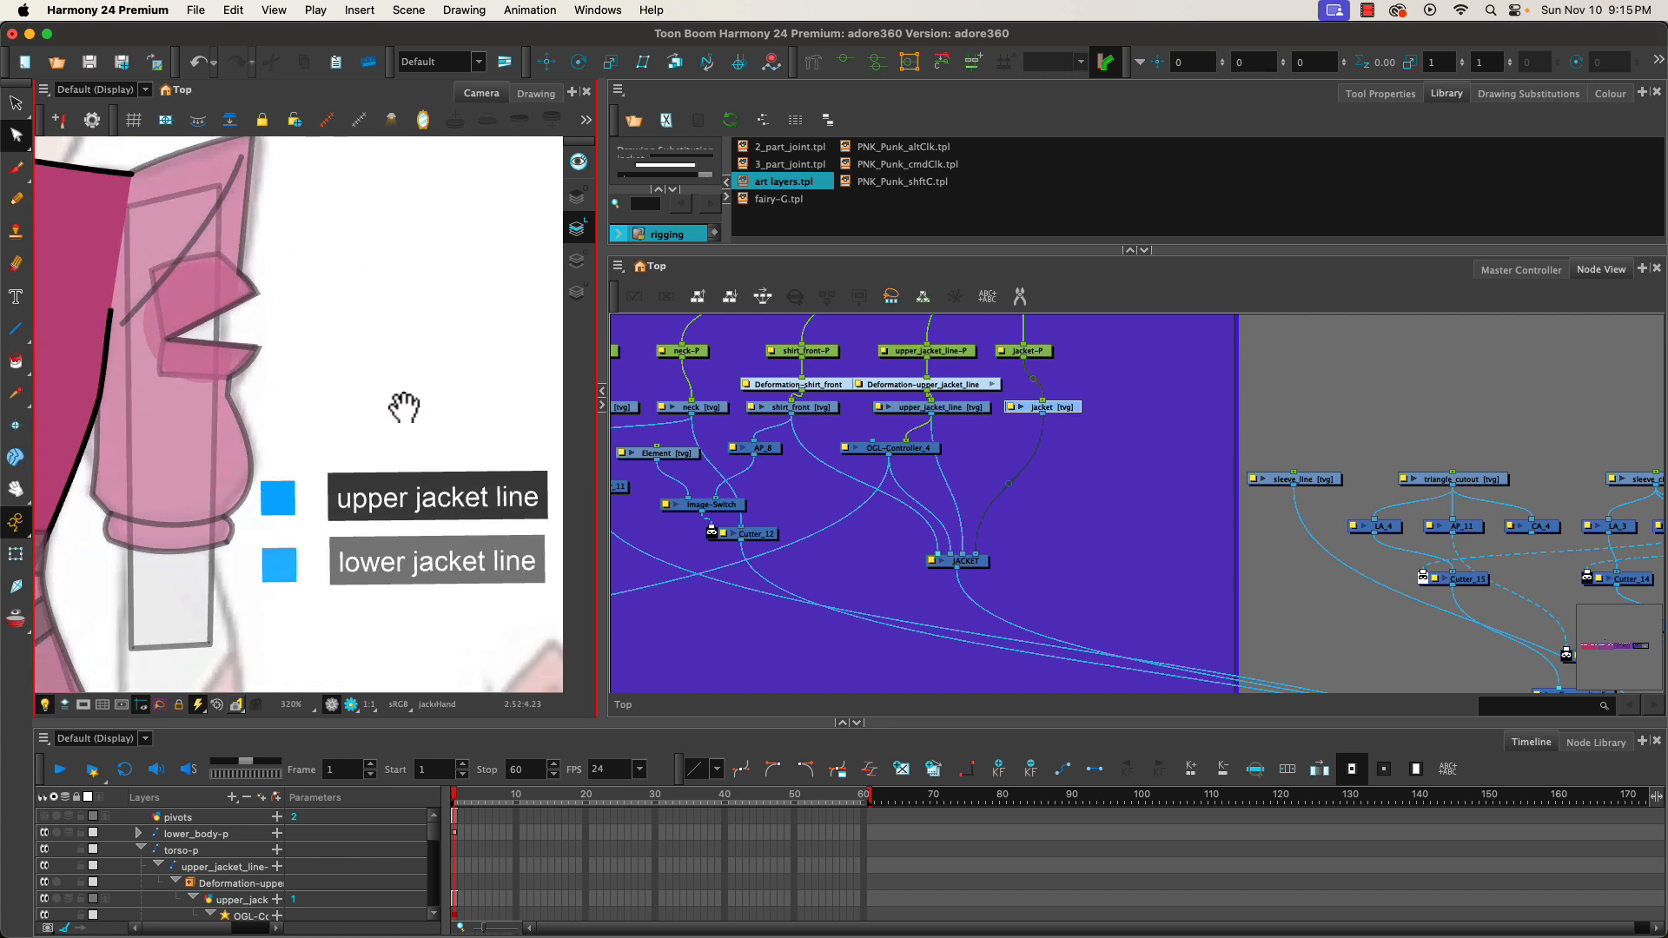
mouse_move(406, 406)
left_mouse_down()
mouse_move(12, 446)
mouse_move(29, 427)
left_mouse_up()
left_click_drag(389, 454, 201, 432)
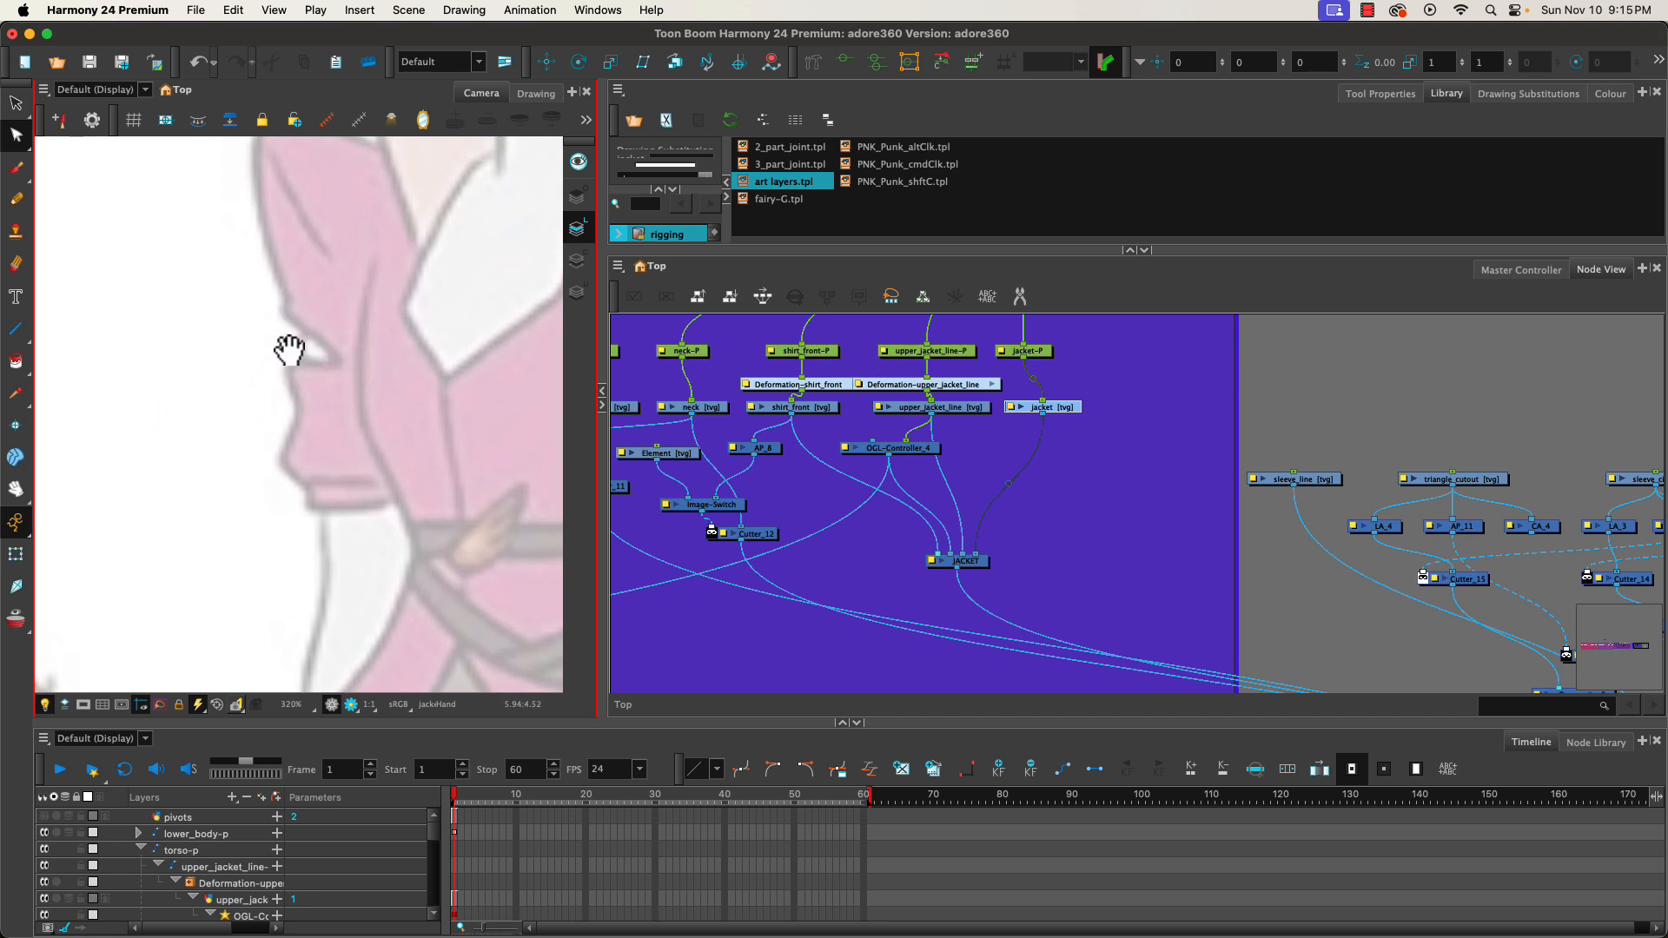
left_click_drag(258, 401, 806, 426)
left_click_drag(183, 425, 272, 435)
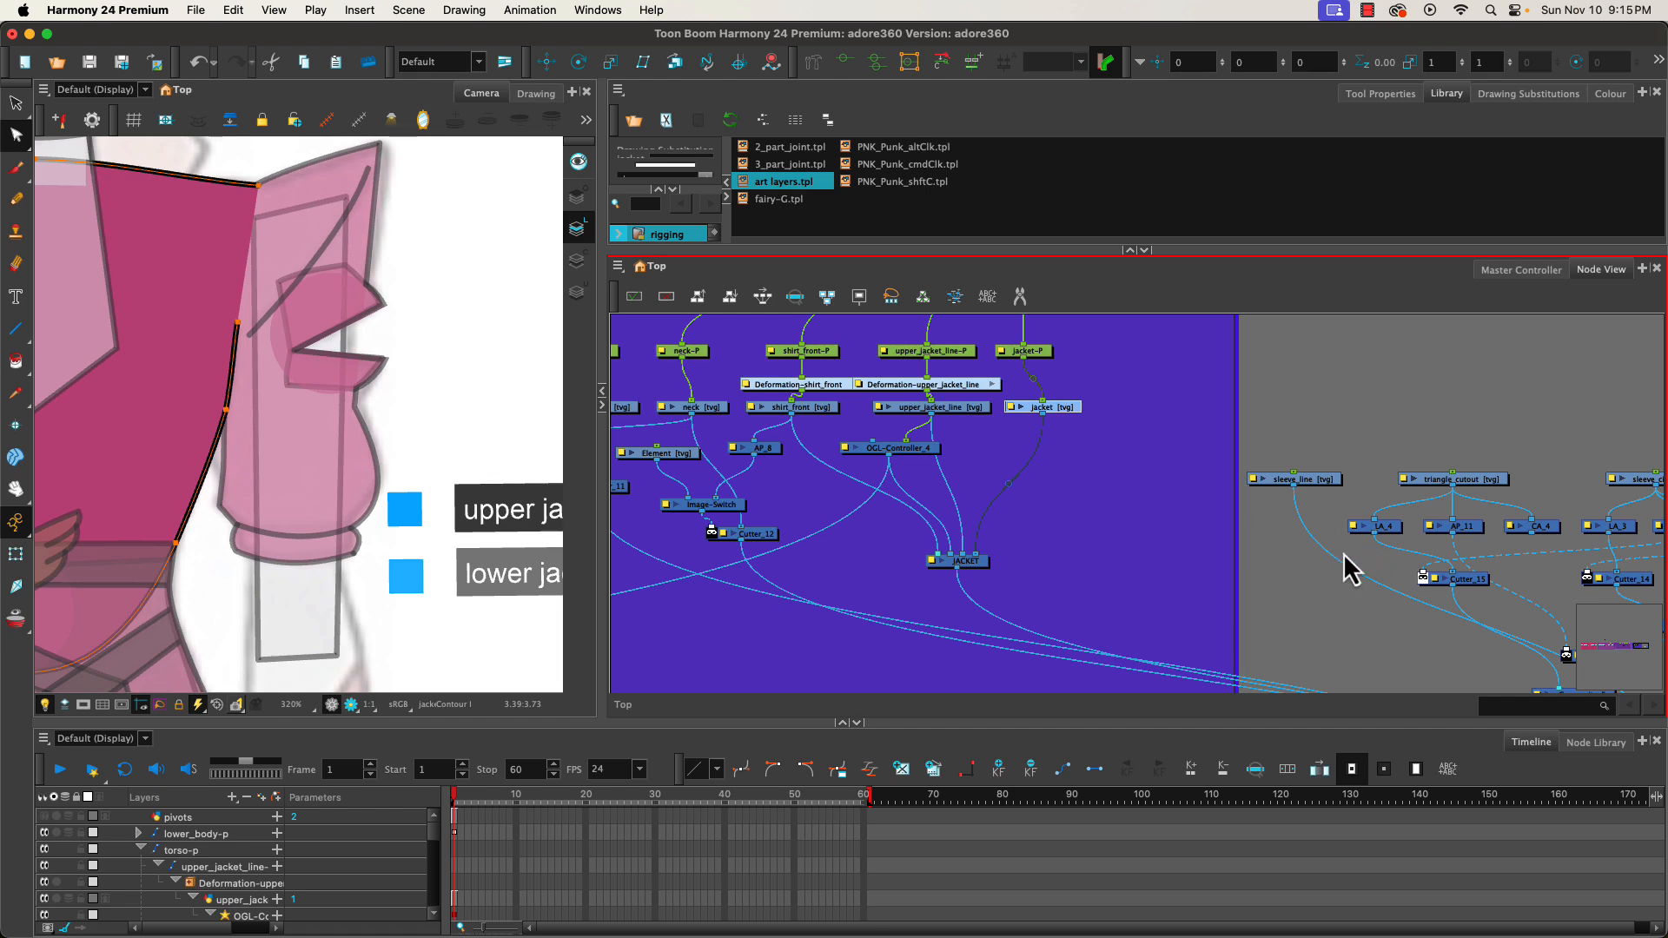
- Activate the Rigging tool and display its tool properties for deforming the sleeve drawings
scroll(1348, 566, "right", 10)
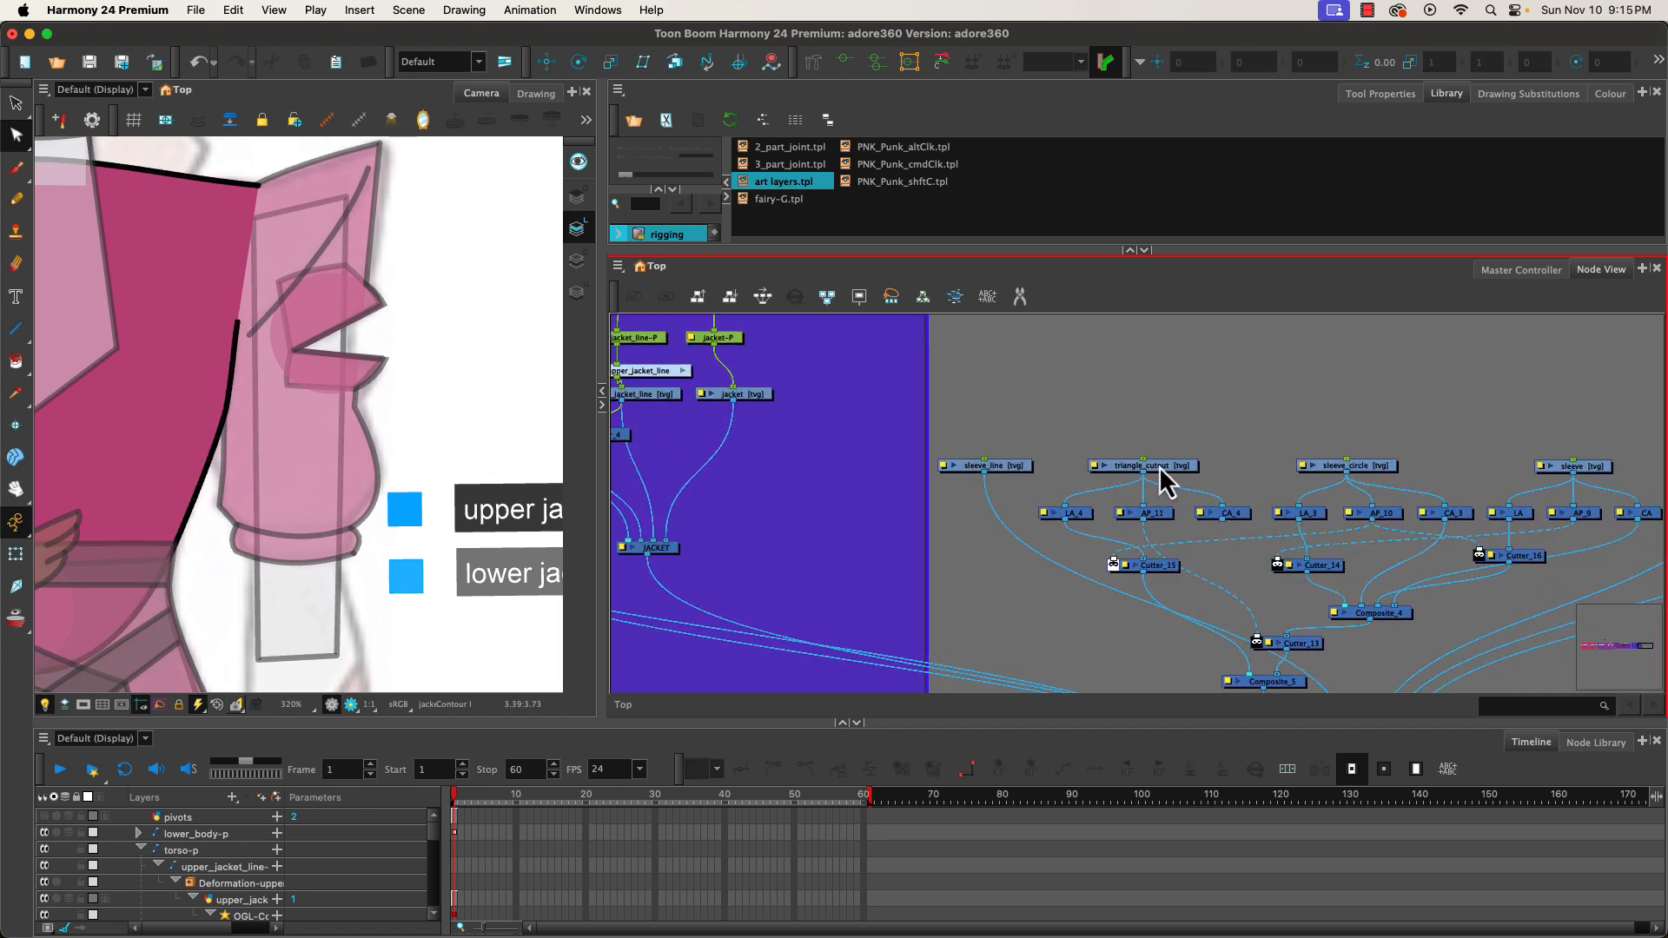
left_click(1138, 465)
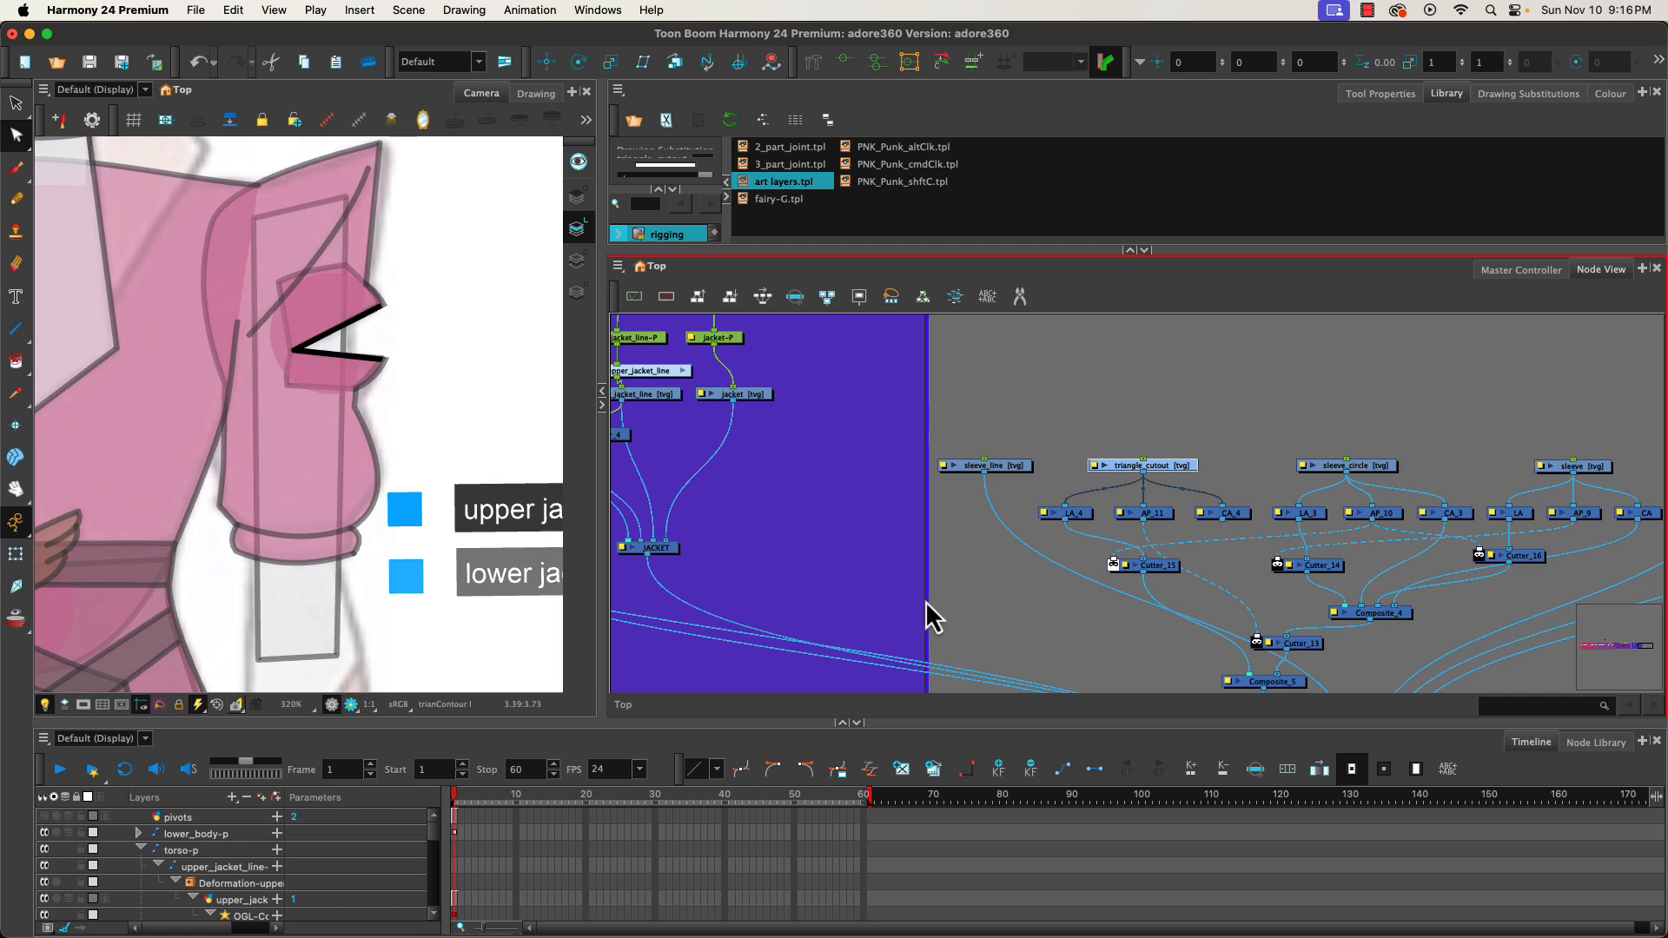
left_click_drag(956, 591, 787, 578)
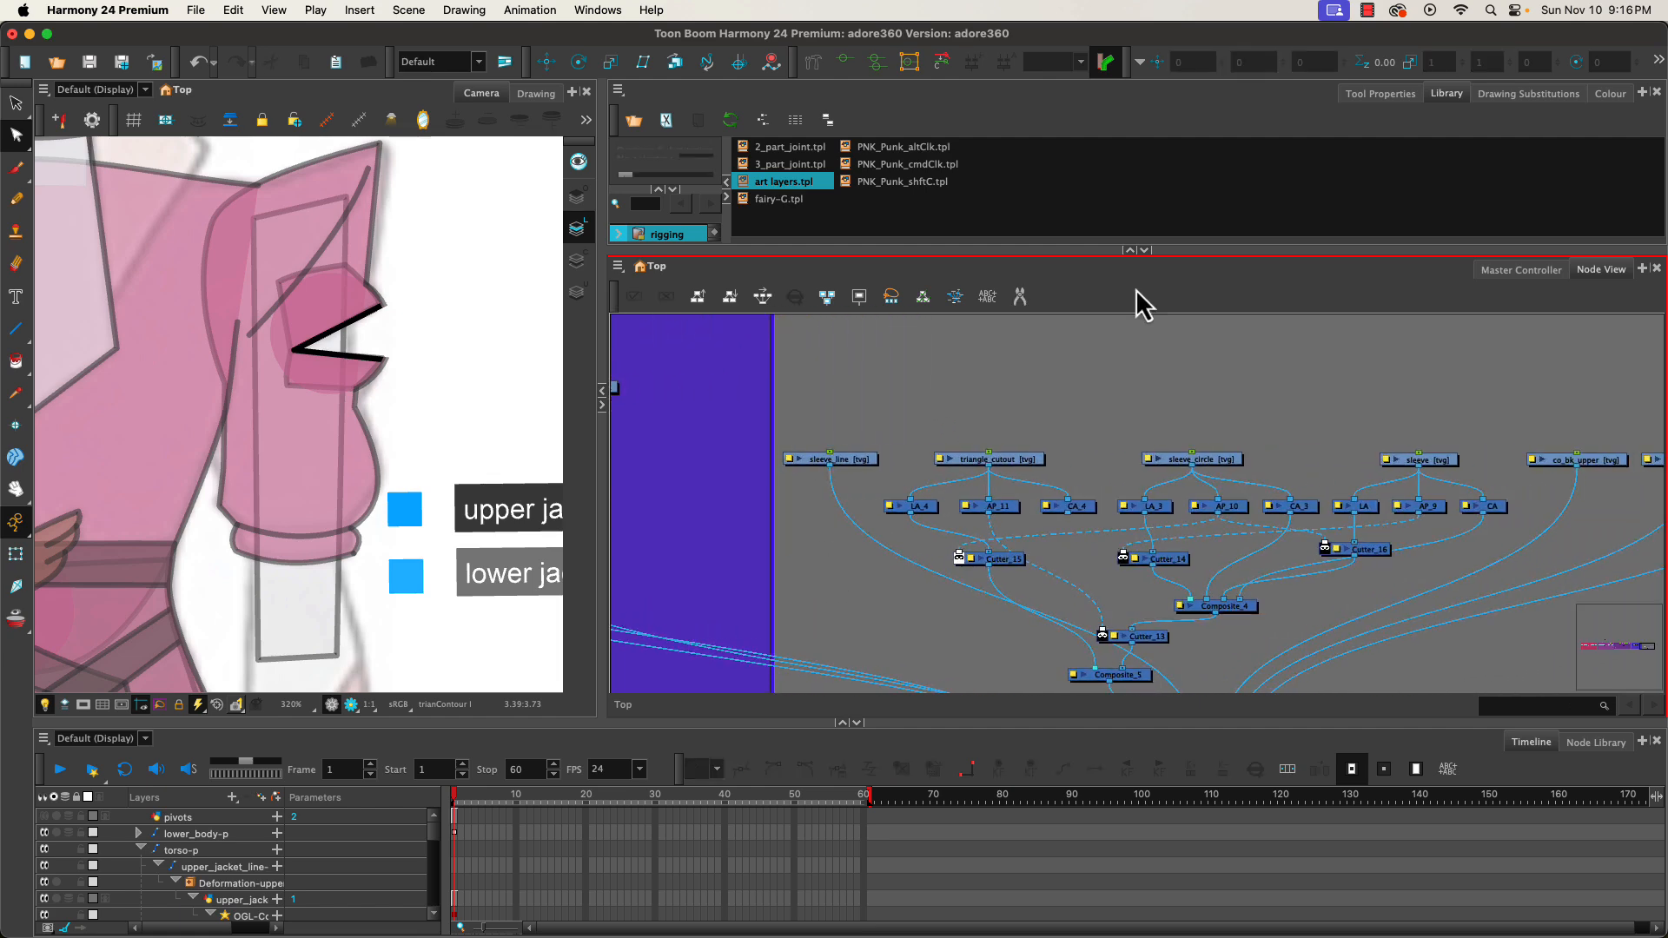
left_click(1383, 96)
left_click(811, 62)
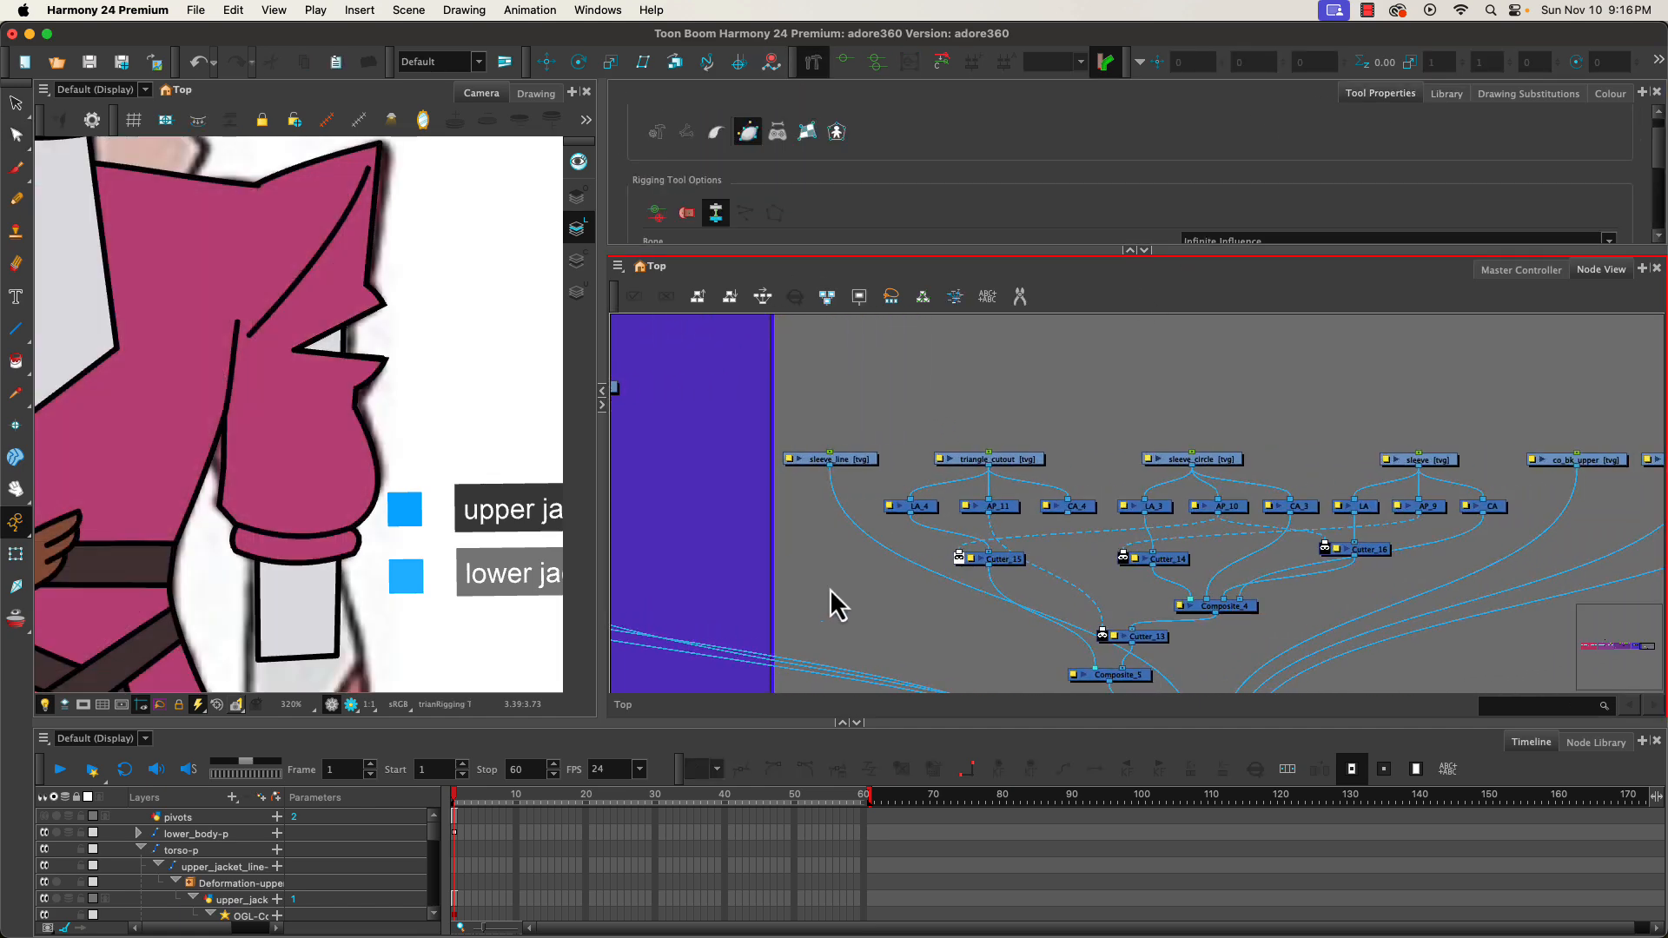
- Add parent pegs to sleeve_line, triangle_cutout, sleeve_circle, sleeve, co_bk_upper, co_back_lower and upper_arm, and move the pegs higher above their drawings
left_click(836, 461)
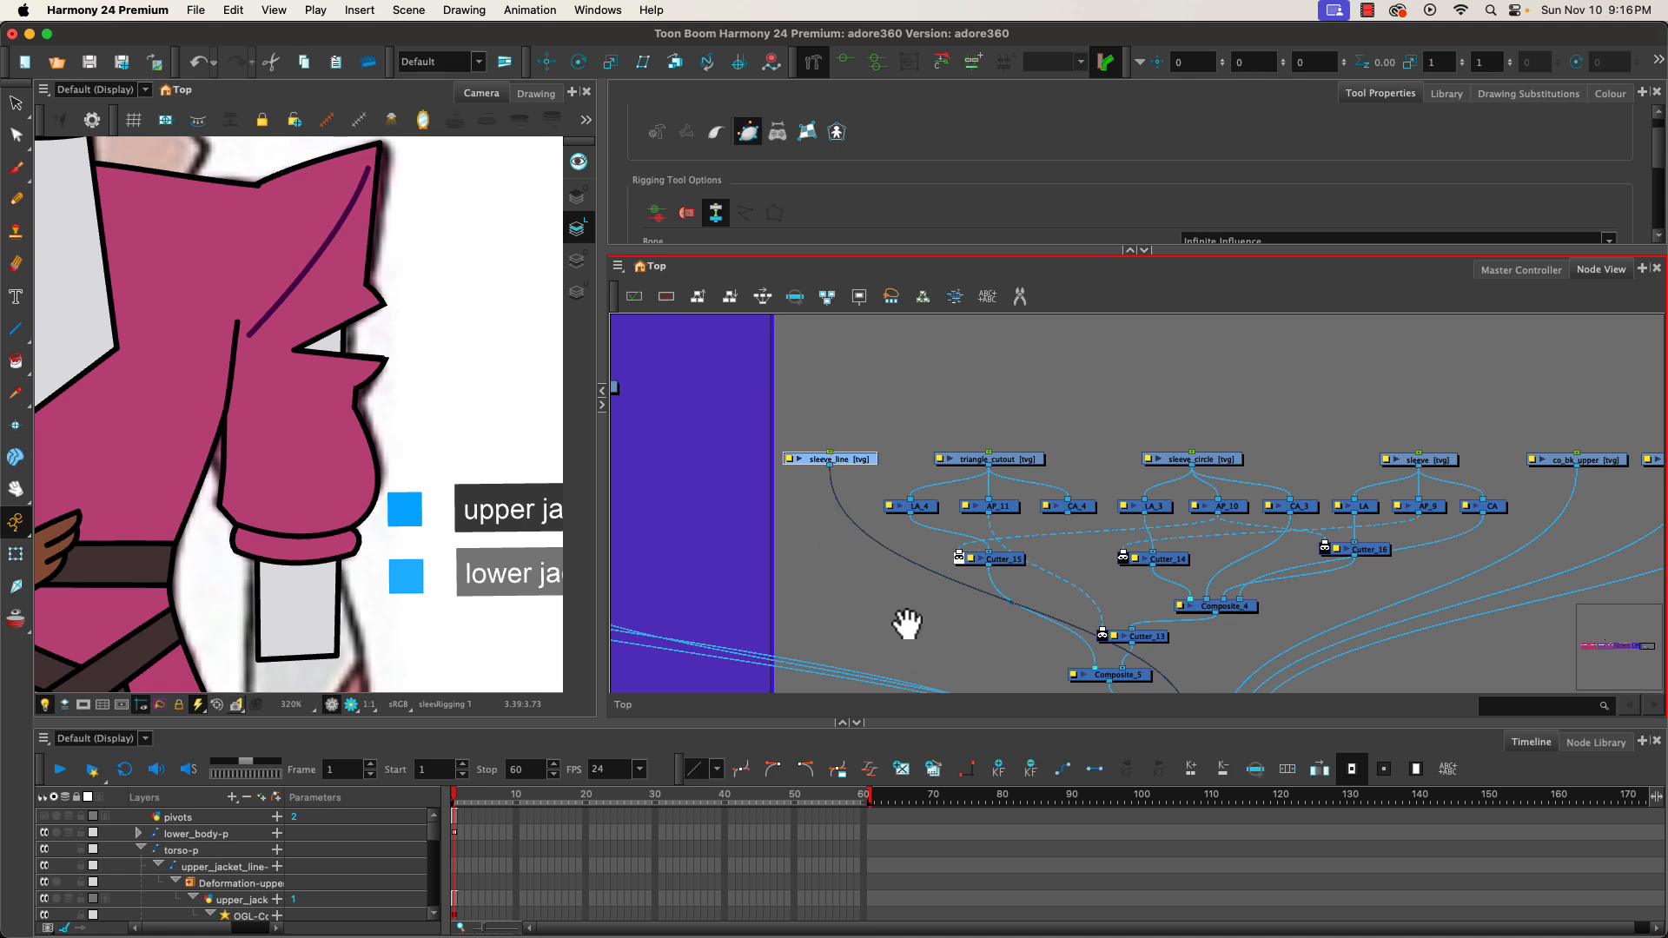
left_click_drag(935, 607, 748, 603)
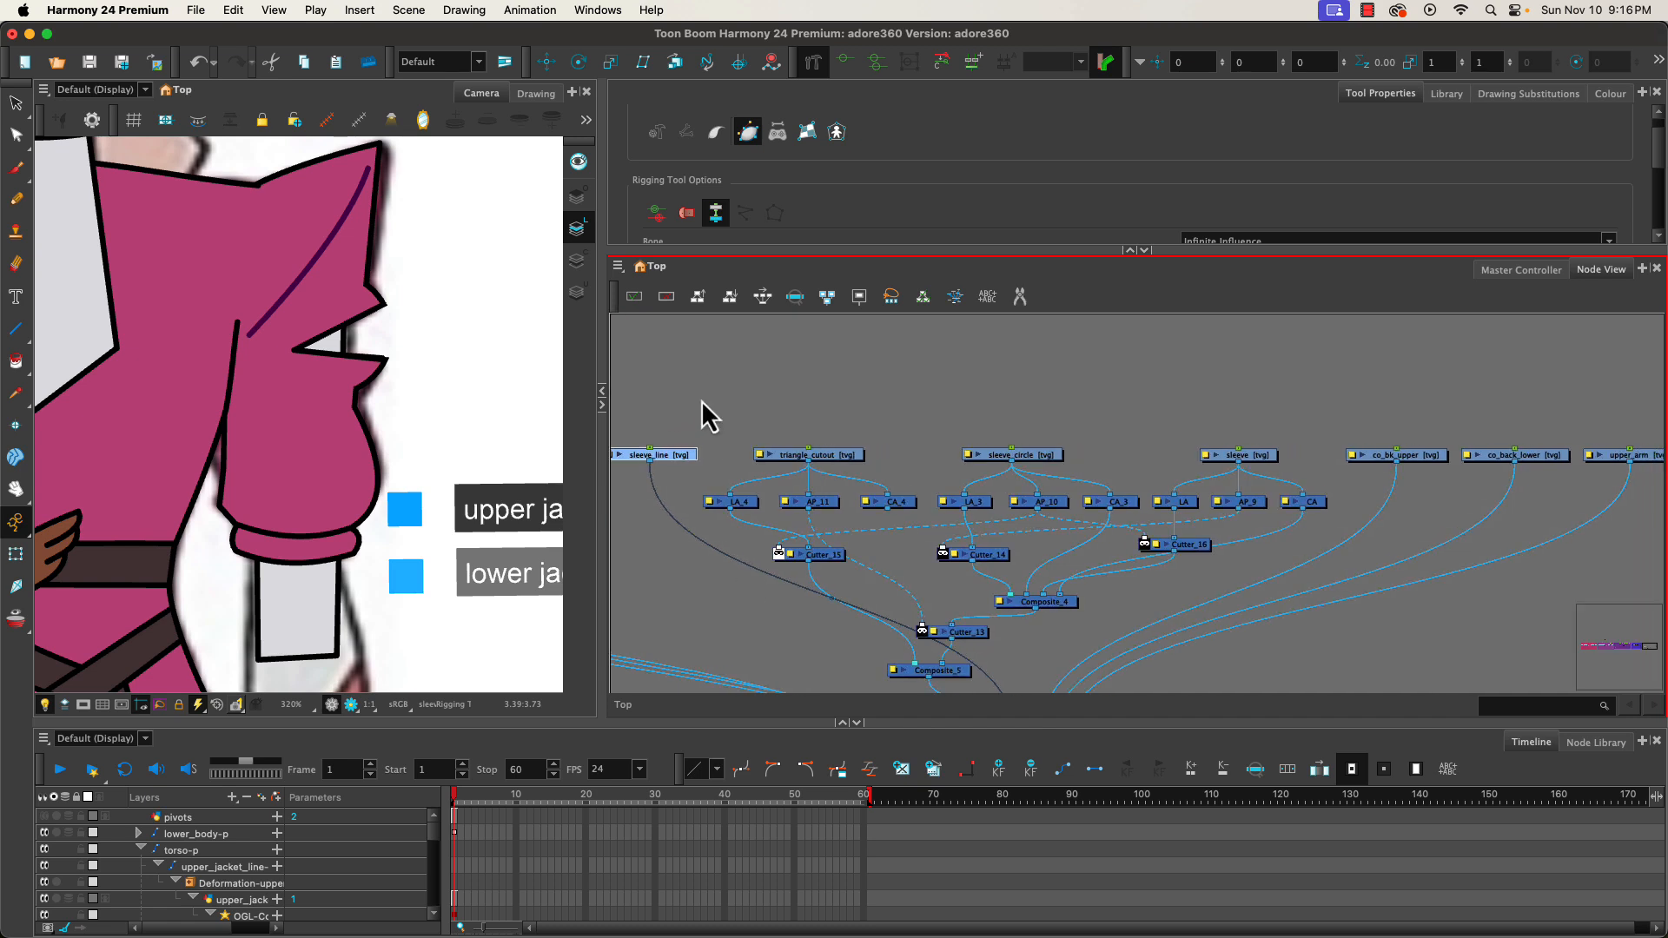
mouse_move(693, 386)
left_mouse_down()
mouse_move(669, 424)
mouse_move(1639, 472)
mouse_move(1624, 472)
left_mouse_up()
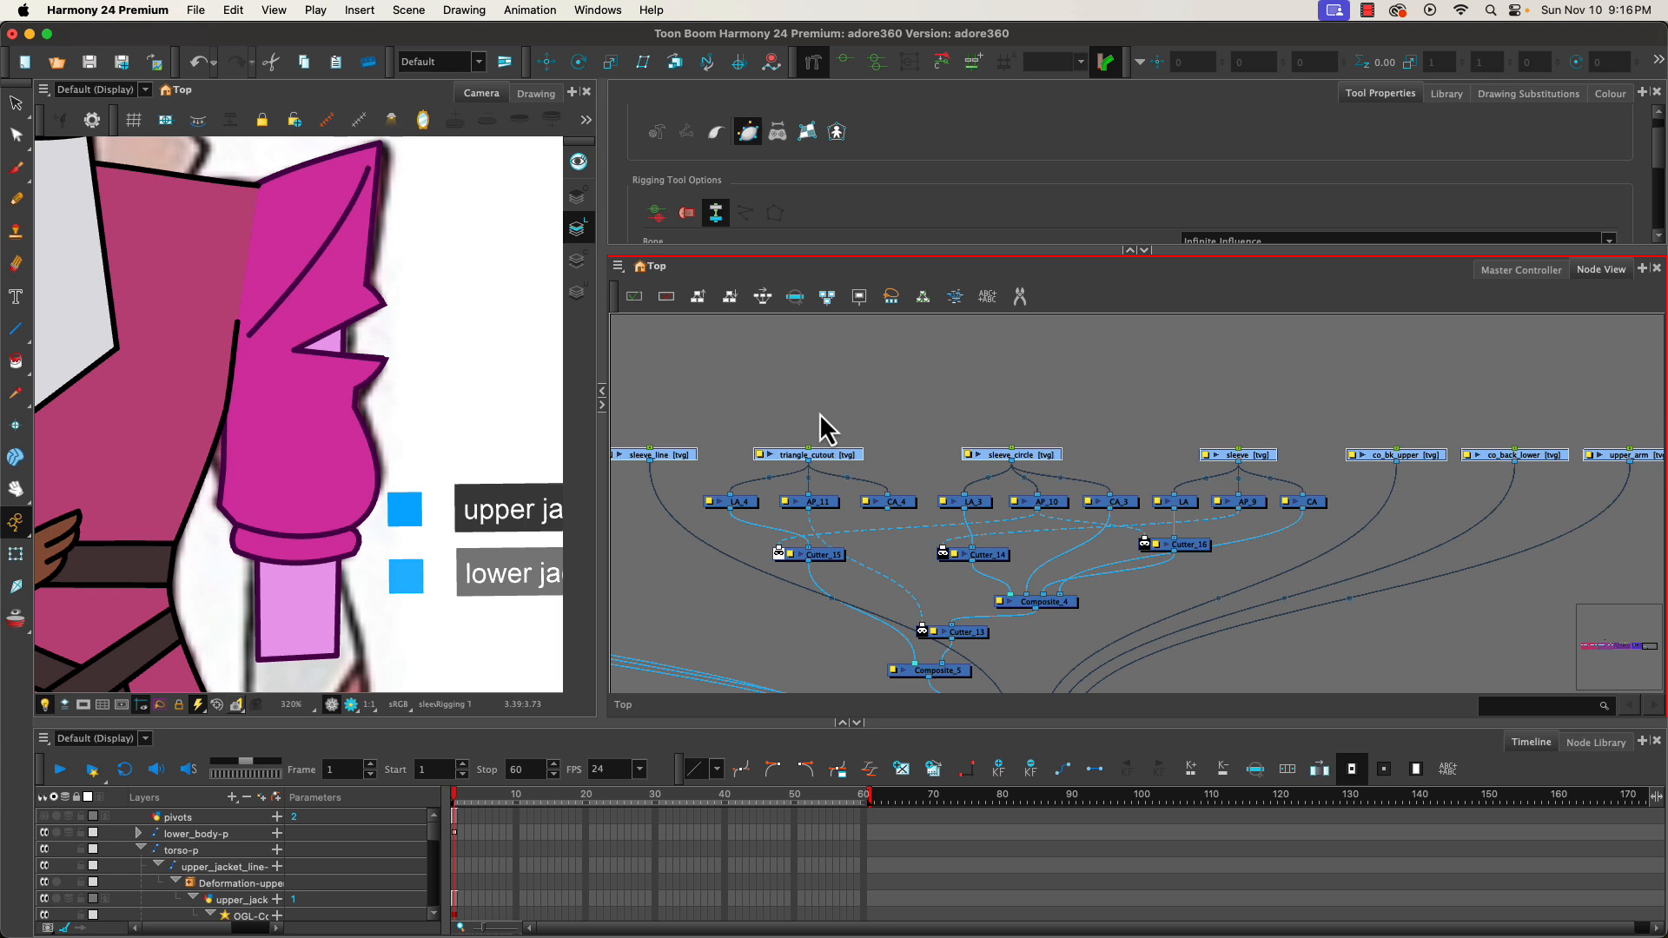
key("super+p")
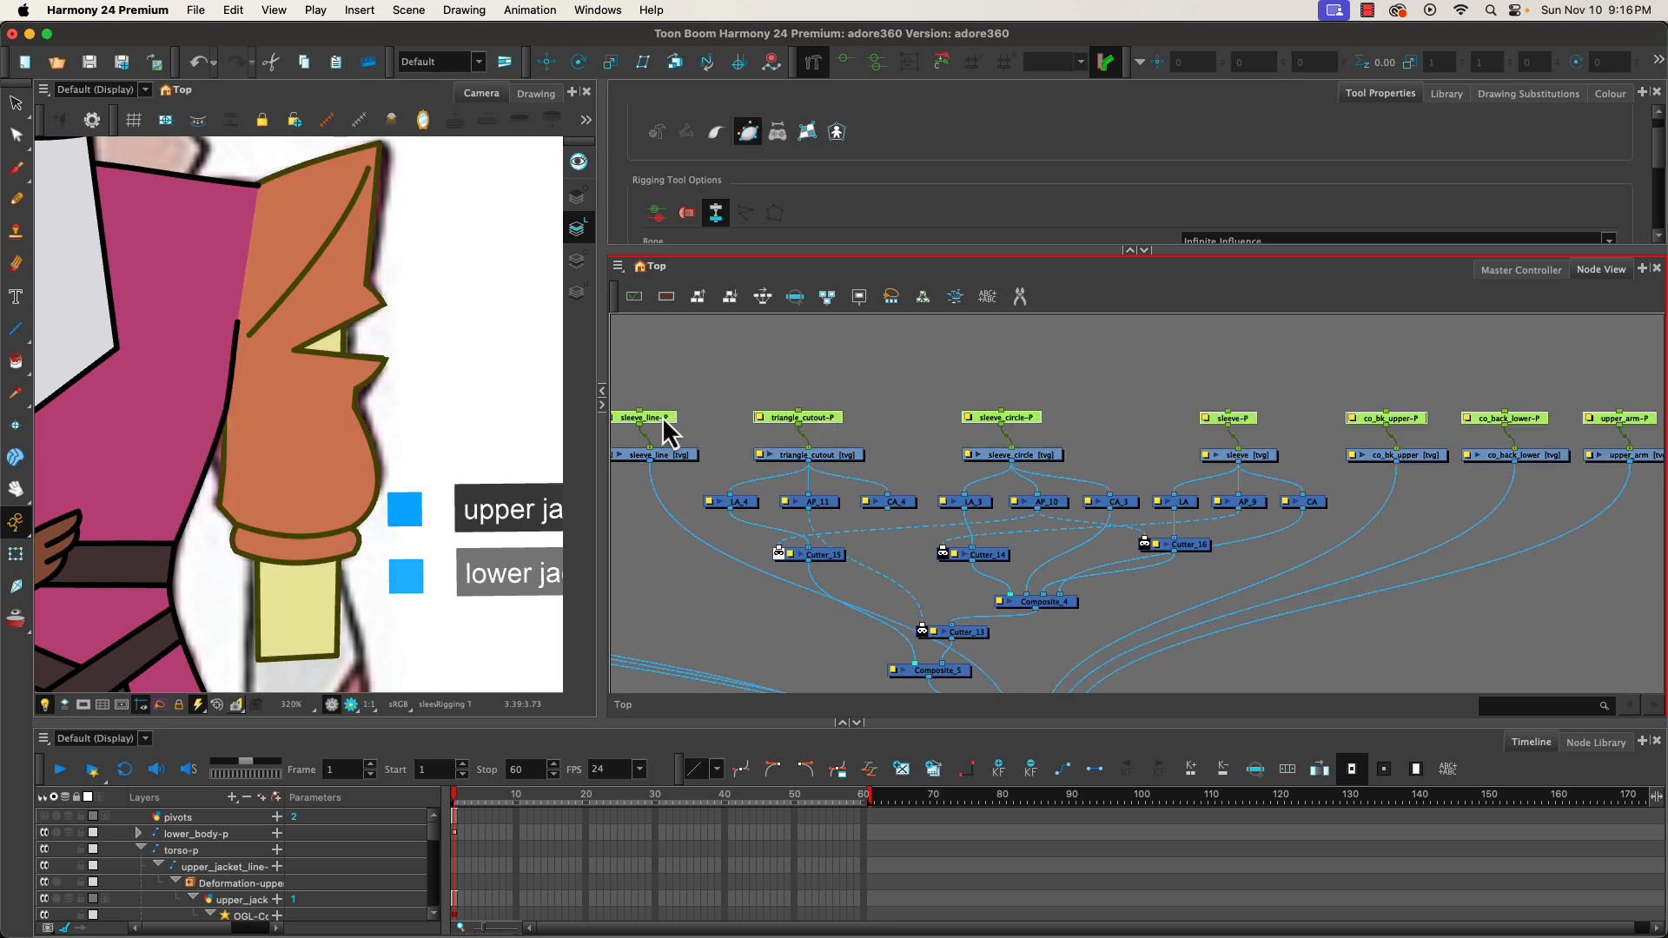
left_click_drag(671, 419, 673, 380)
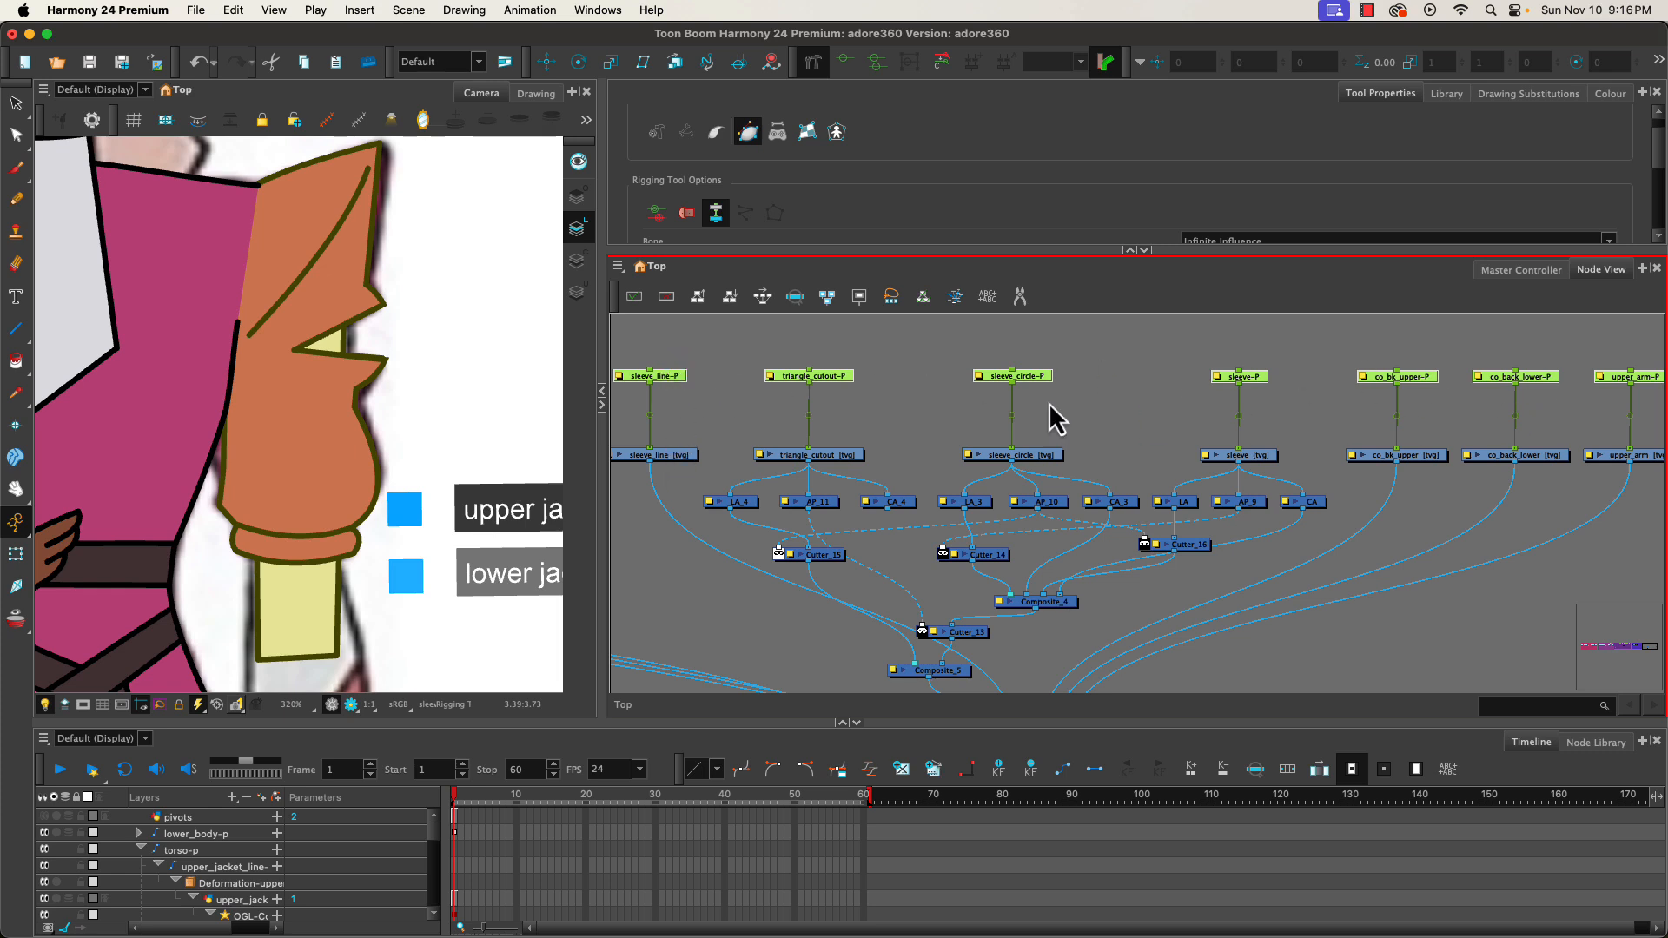
- Create a curve deformation on sleeve_line, running from the line's lower end to its upper end
left_click(678, 439)
left_click(667, 455)
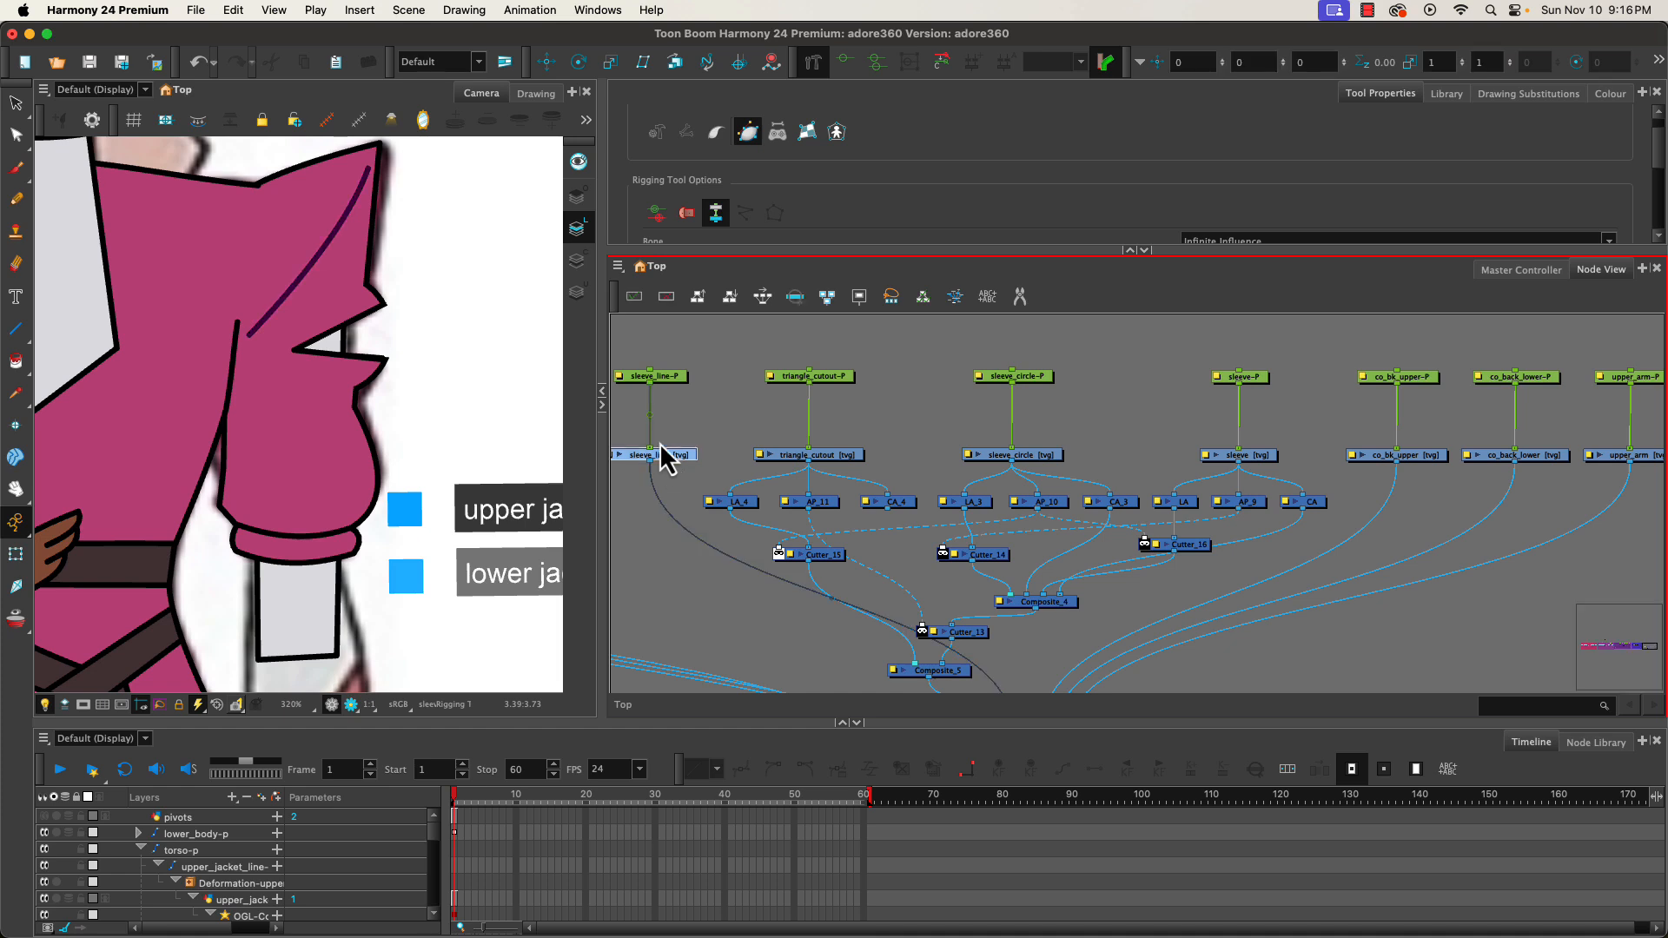
left_click(716, 132)
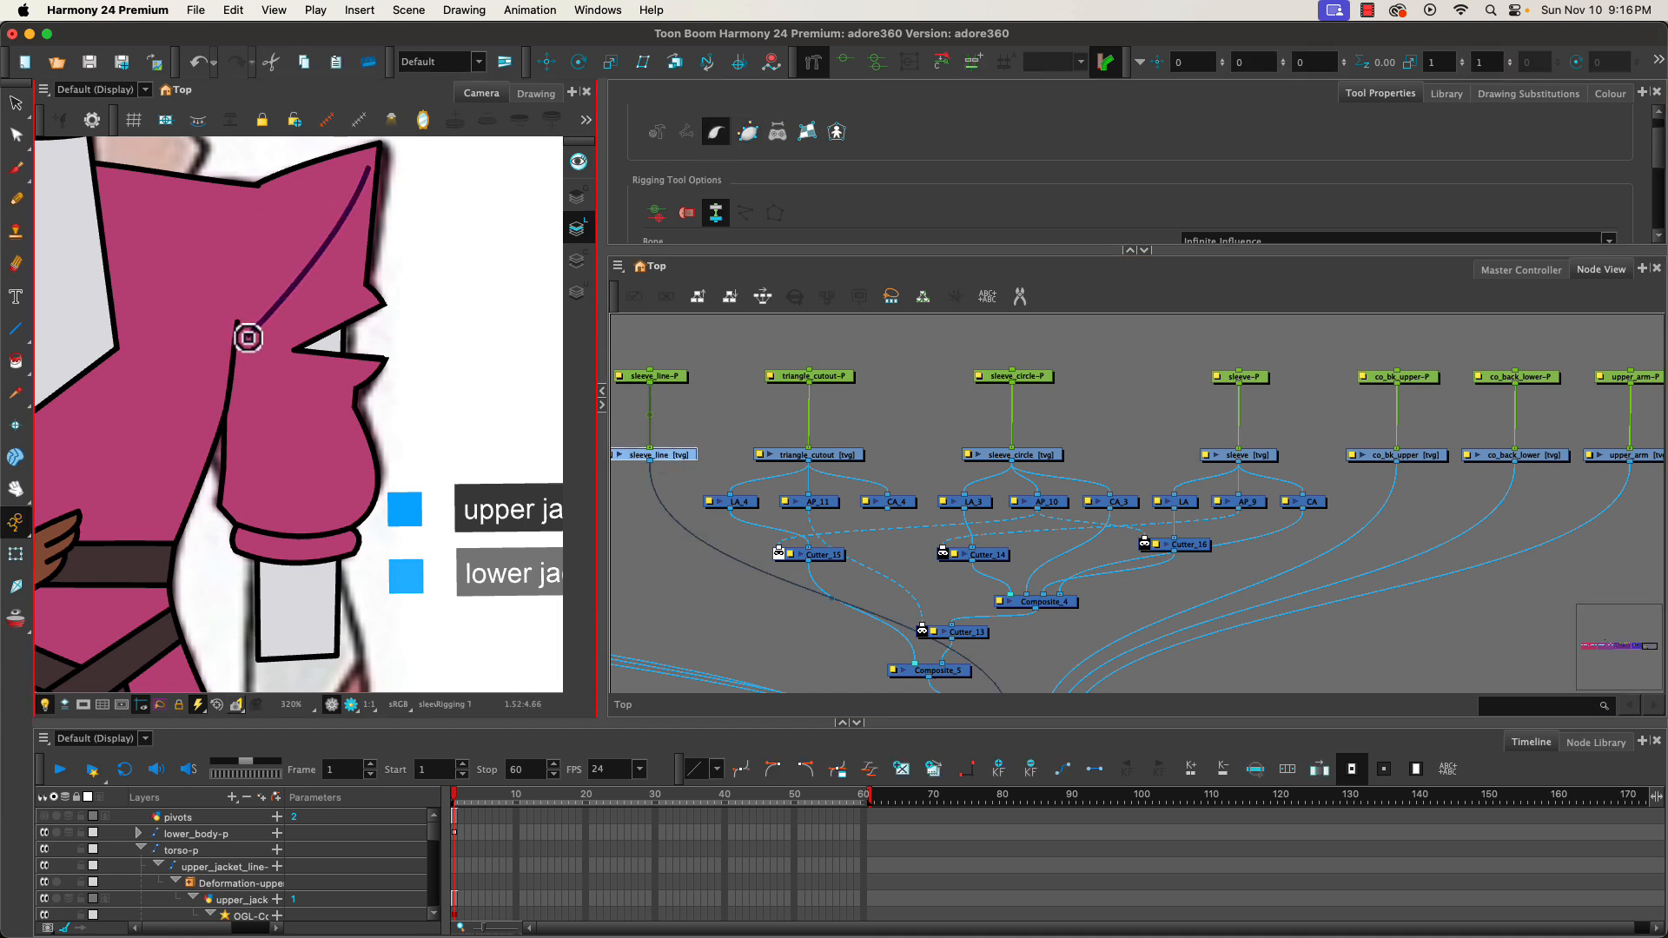
mouse_move(248, 337)
left_mouse_down()
mouse_move(298, 290)
mouse_move(367, 165)
left_mouse_up()
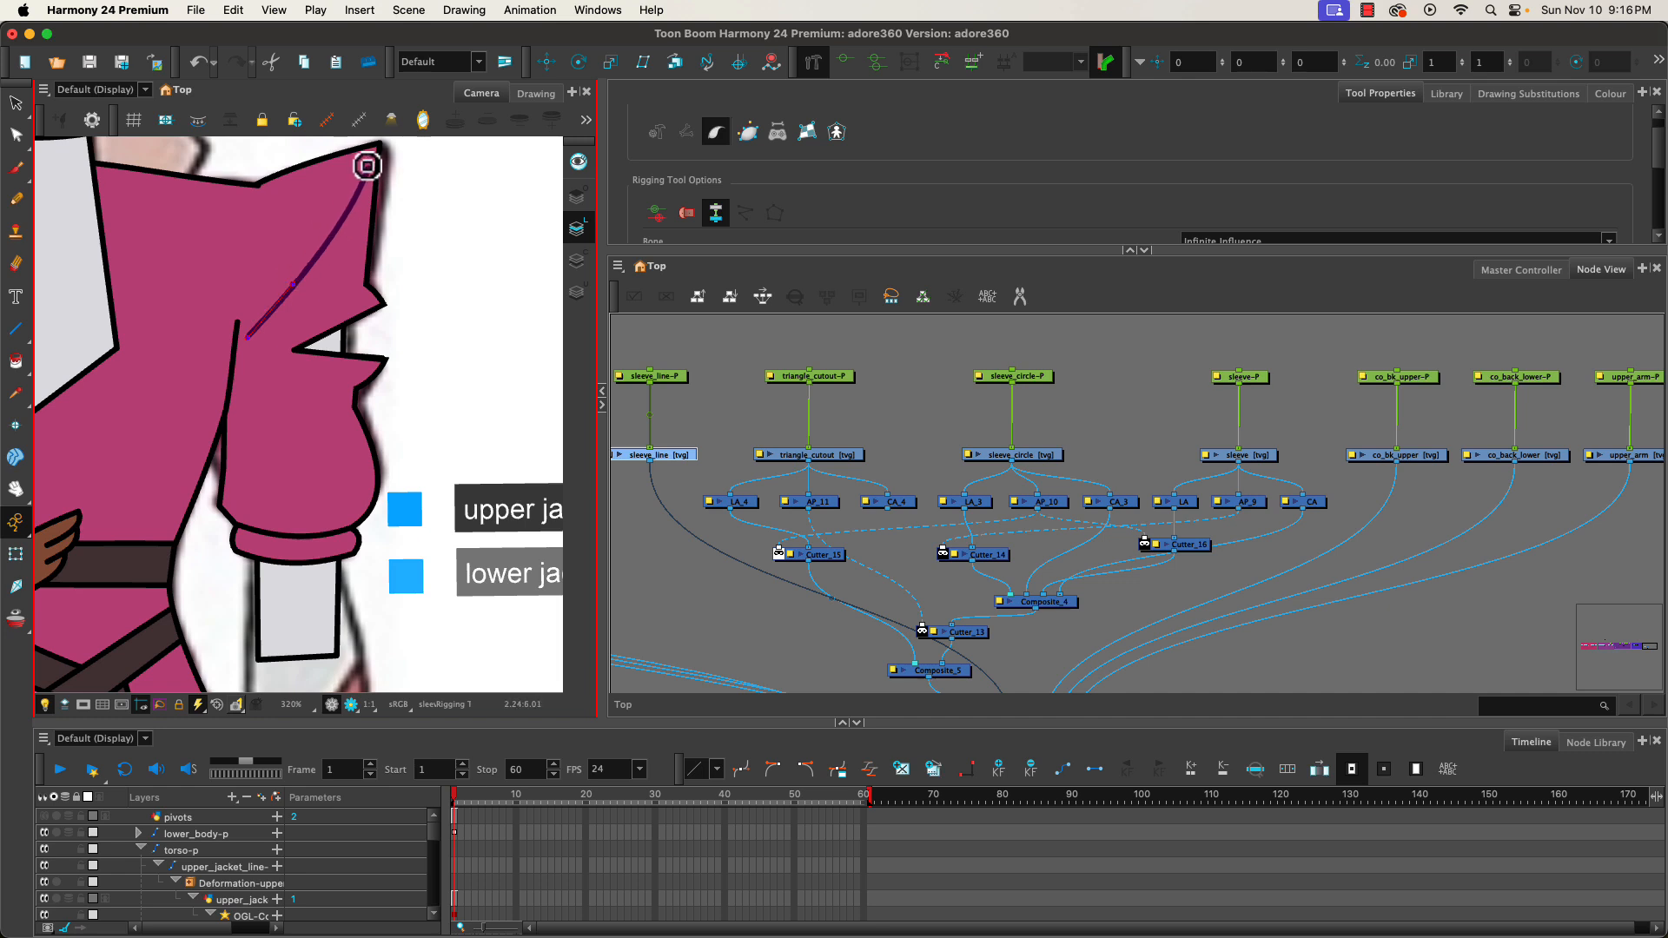
left_click(341, 231)
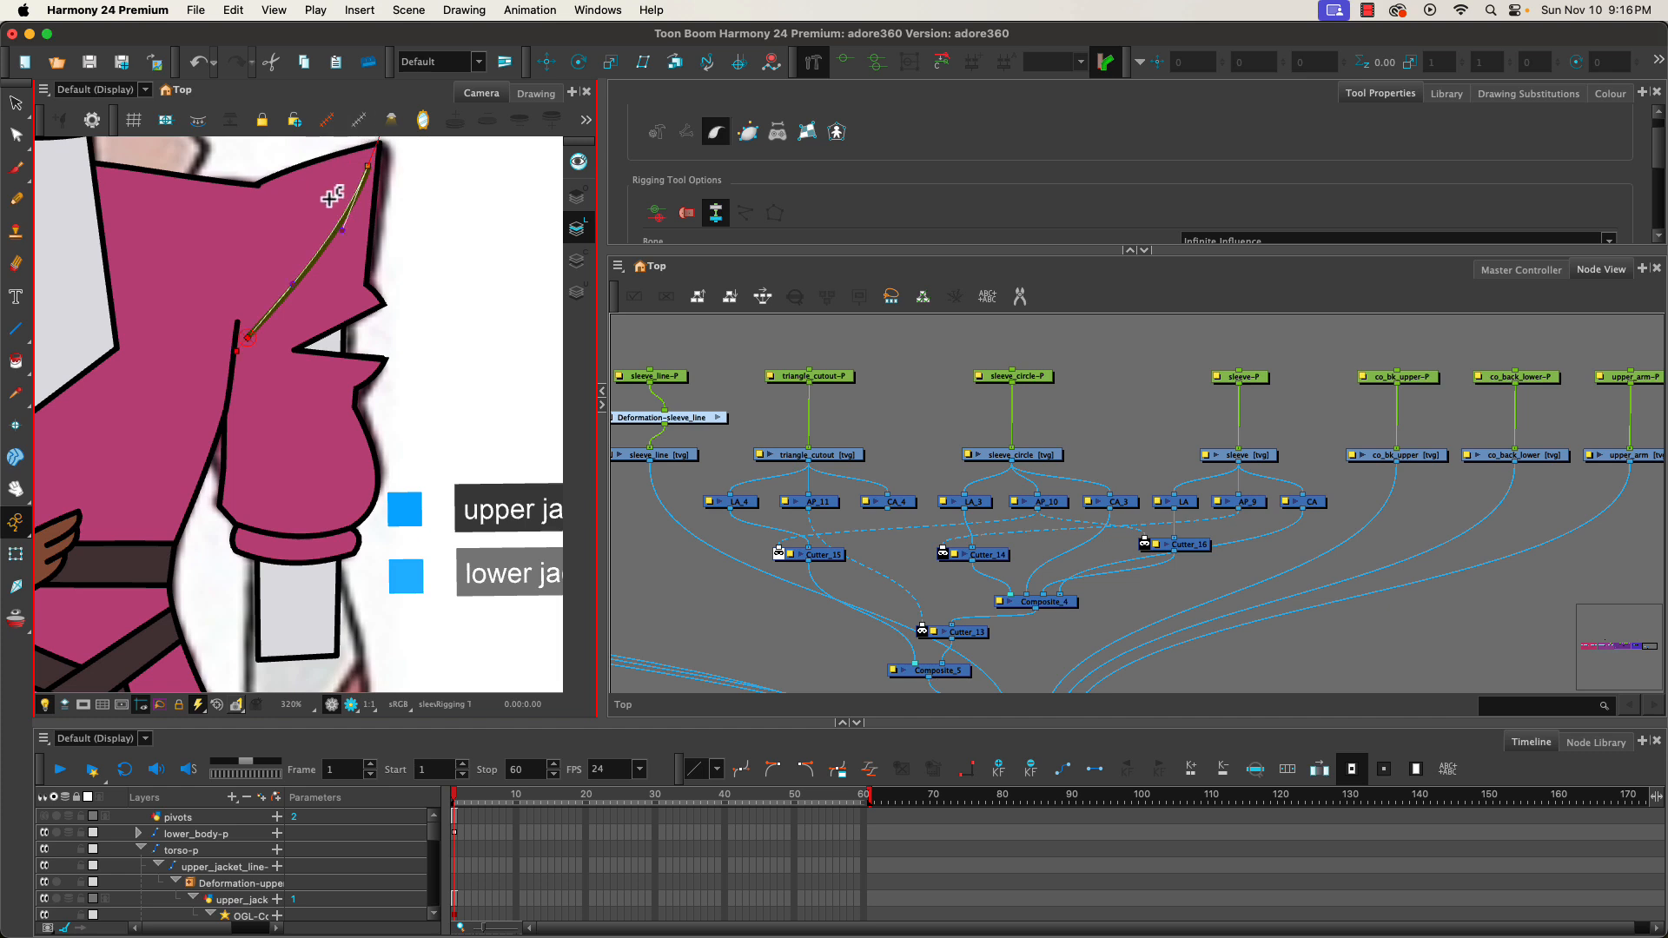
- Create an envelope deformation on triangle_cutout, starting at its inner tip, extending past the sleeve's outer edge, and closing at the tip
left_click(836, 382)
left_click(830, 461)
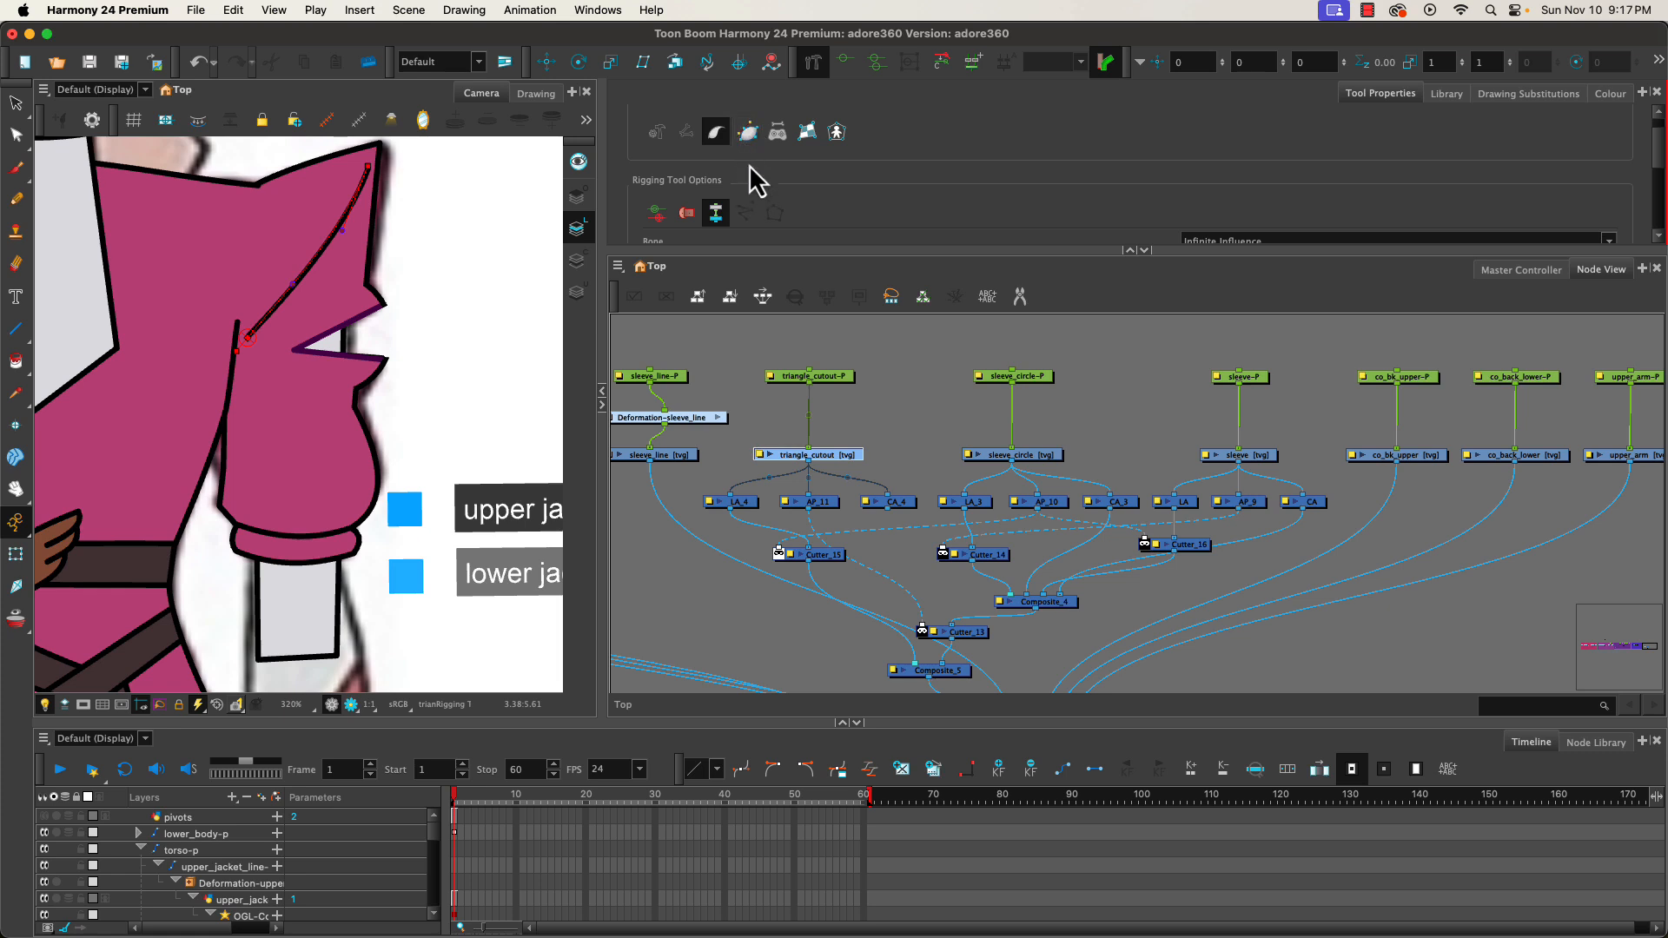
left_click(747, 133)
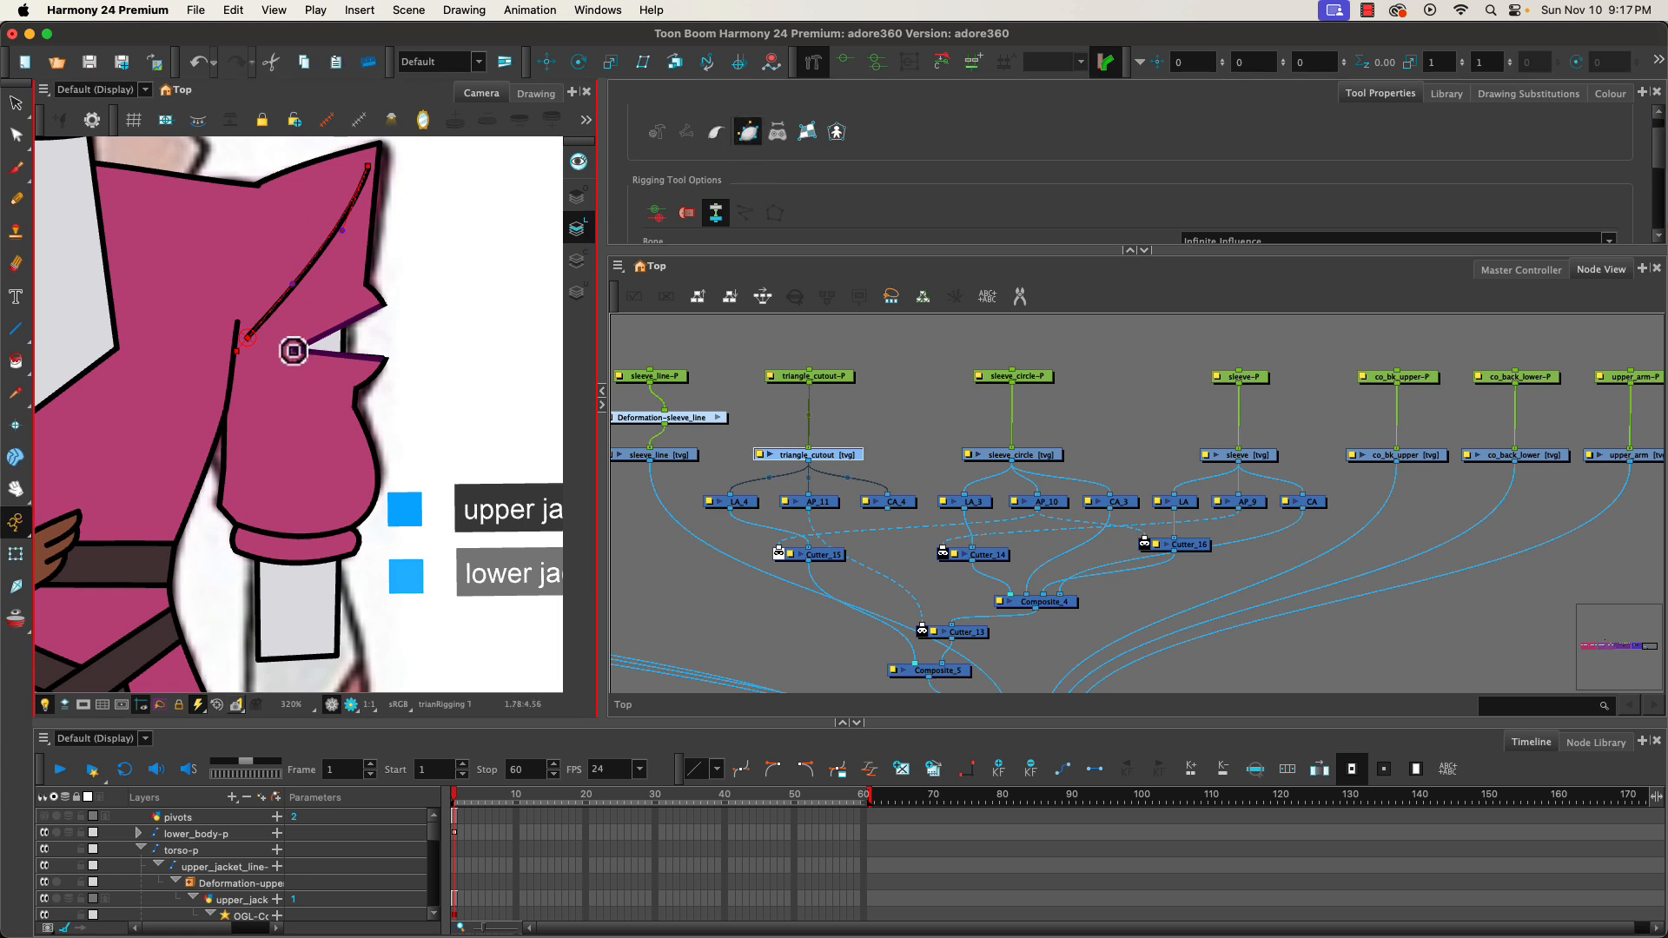
left_click(326, 331)
left_click(397, 297)
left_click_drag(385, 305, 385, 304)
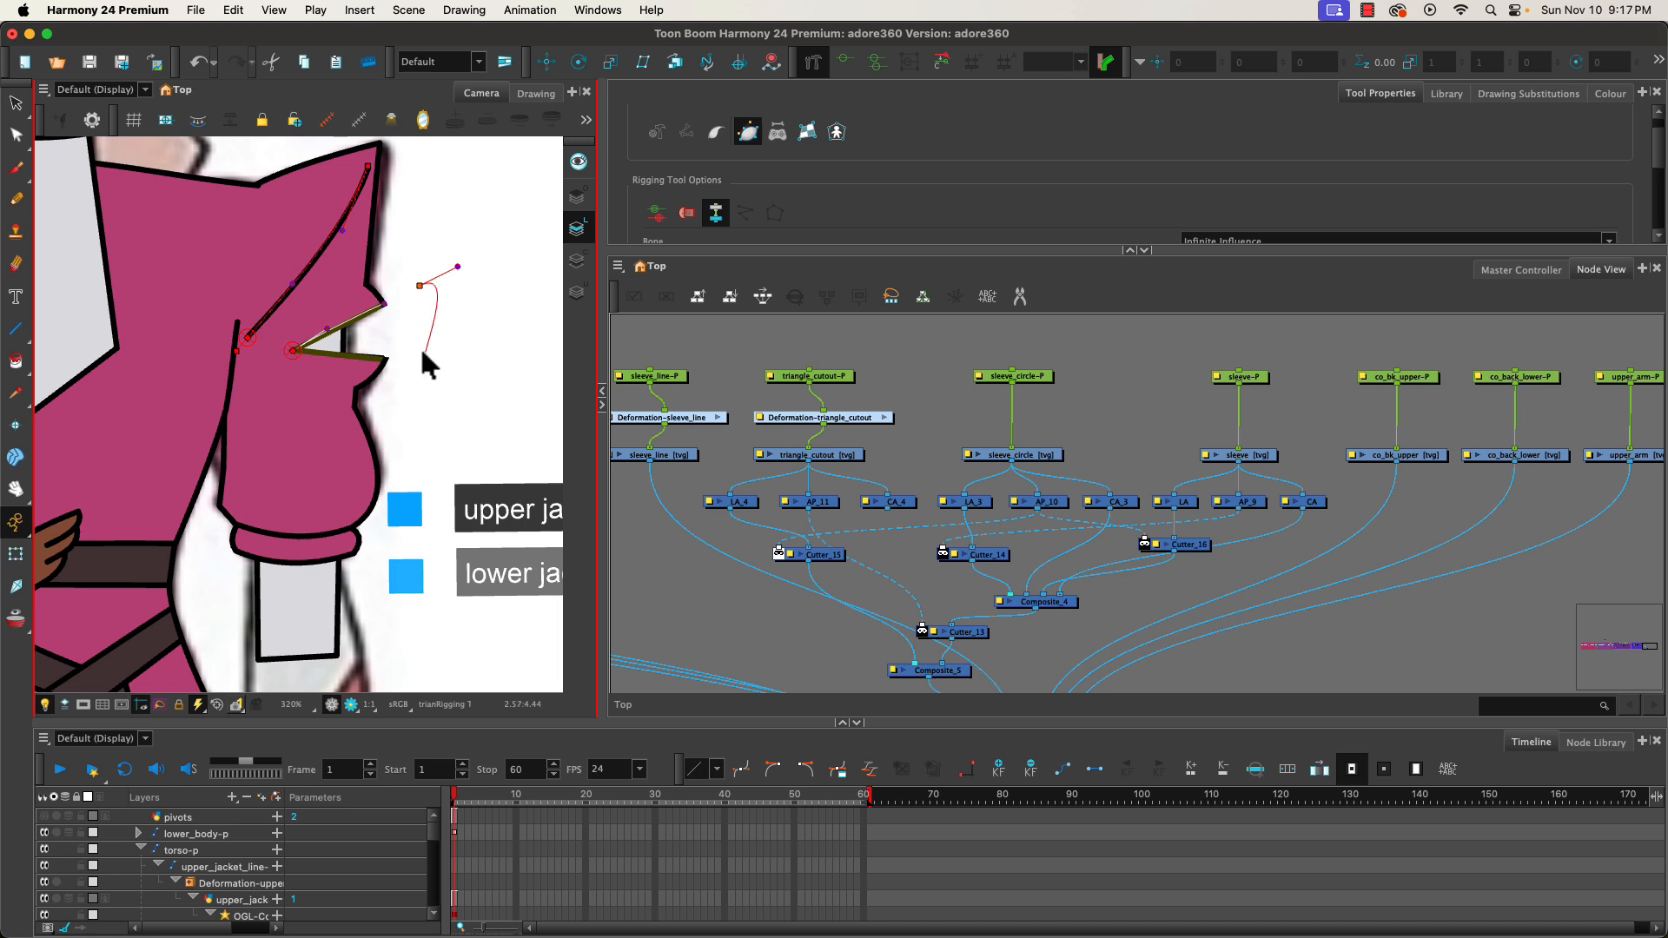
left_click_drag(423, 363, 426, 404)
left_click(292, 352)
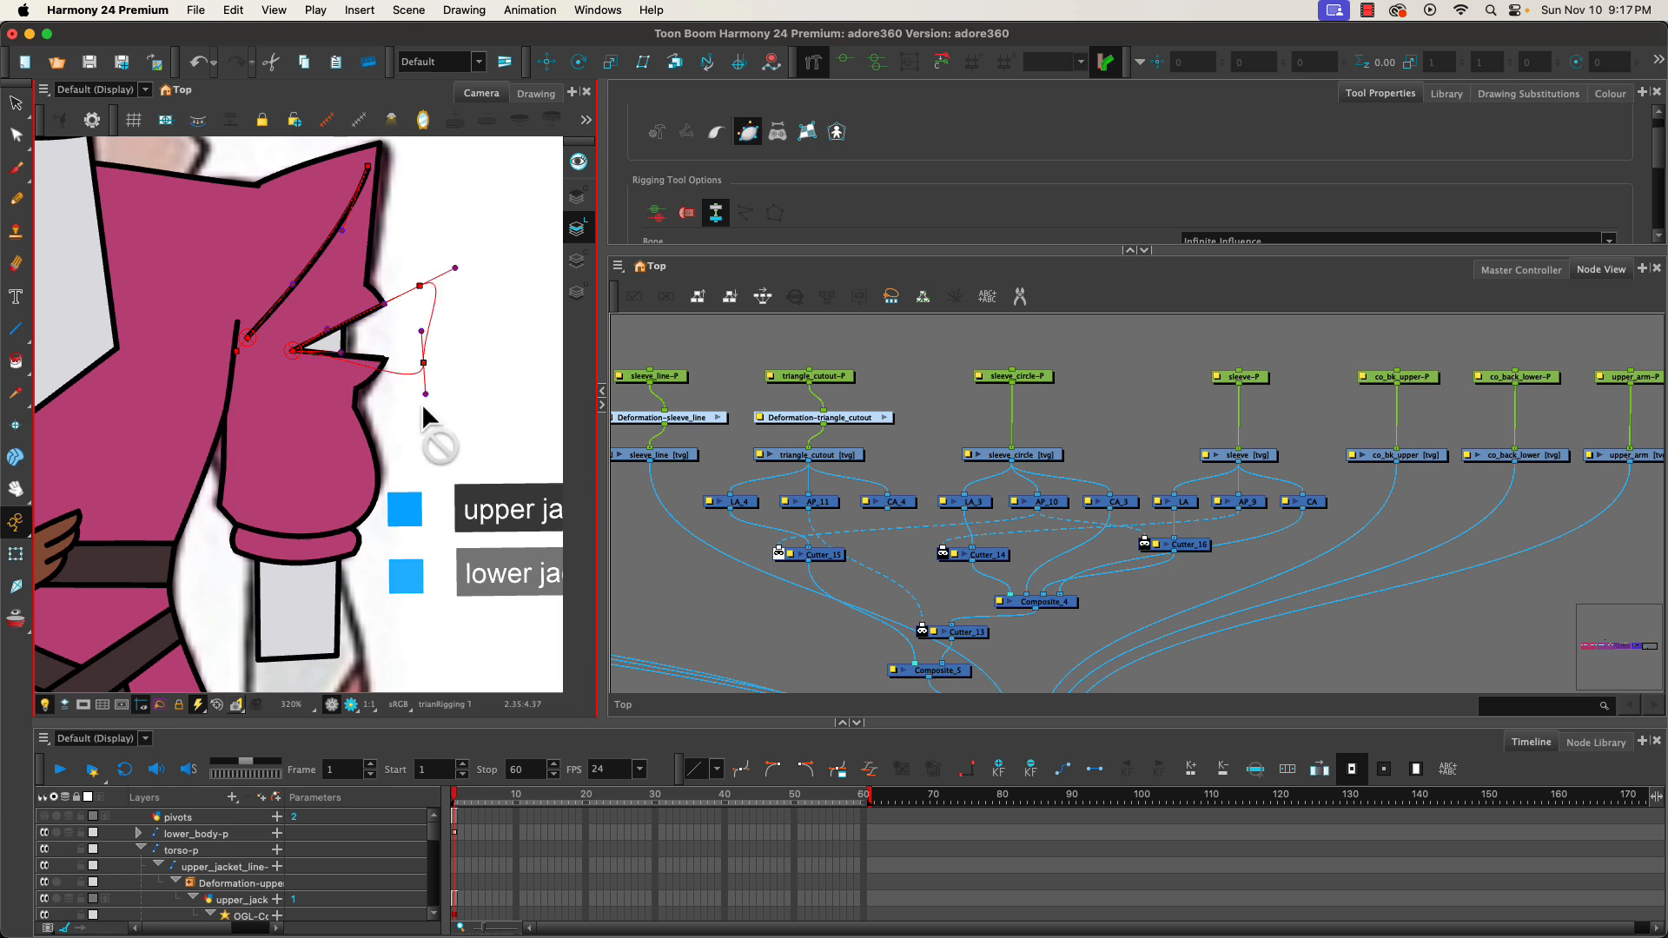
- Adjust the triangle_cutout envelope's curve handles so its sides follow the triangle in straight lines
left_click_drag(425, 403, 398, 364)
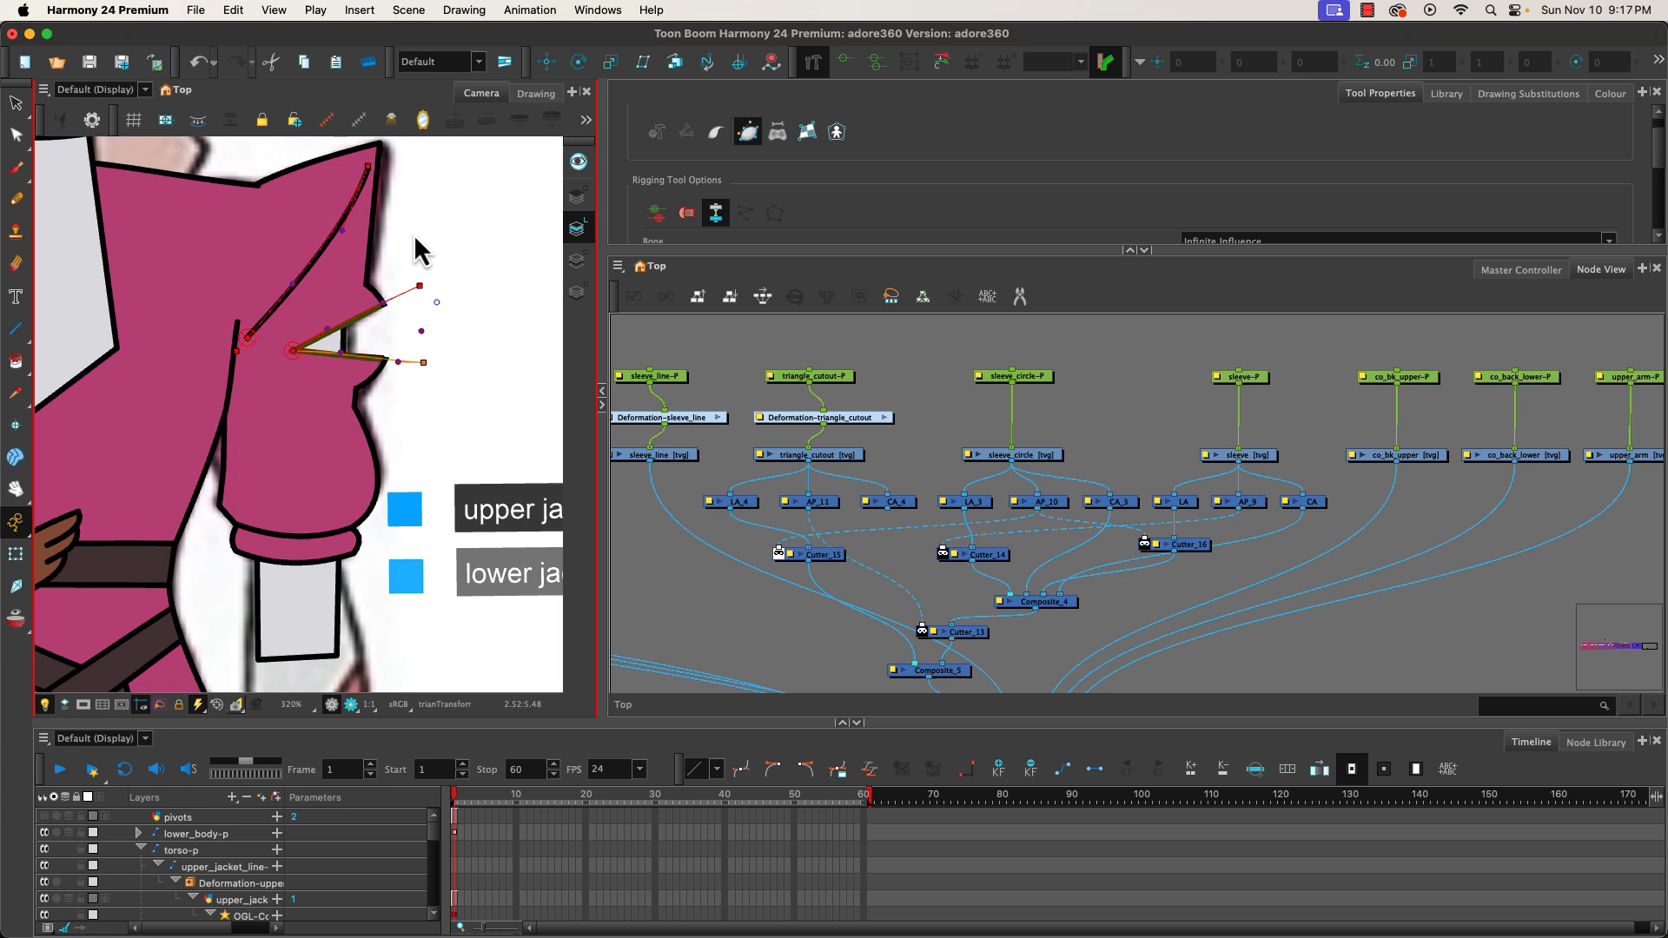
key("super+z")
left_click_drag(439, 305, 420, 307)
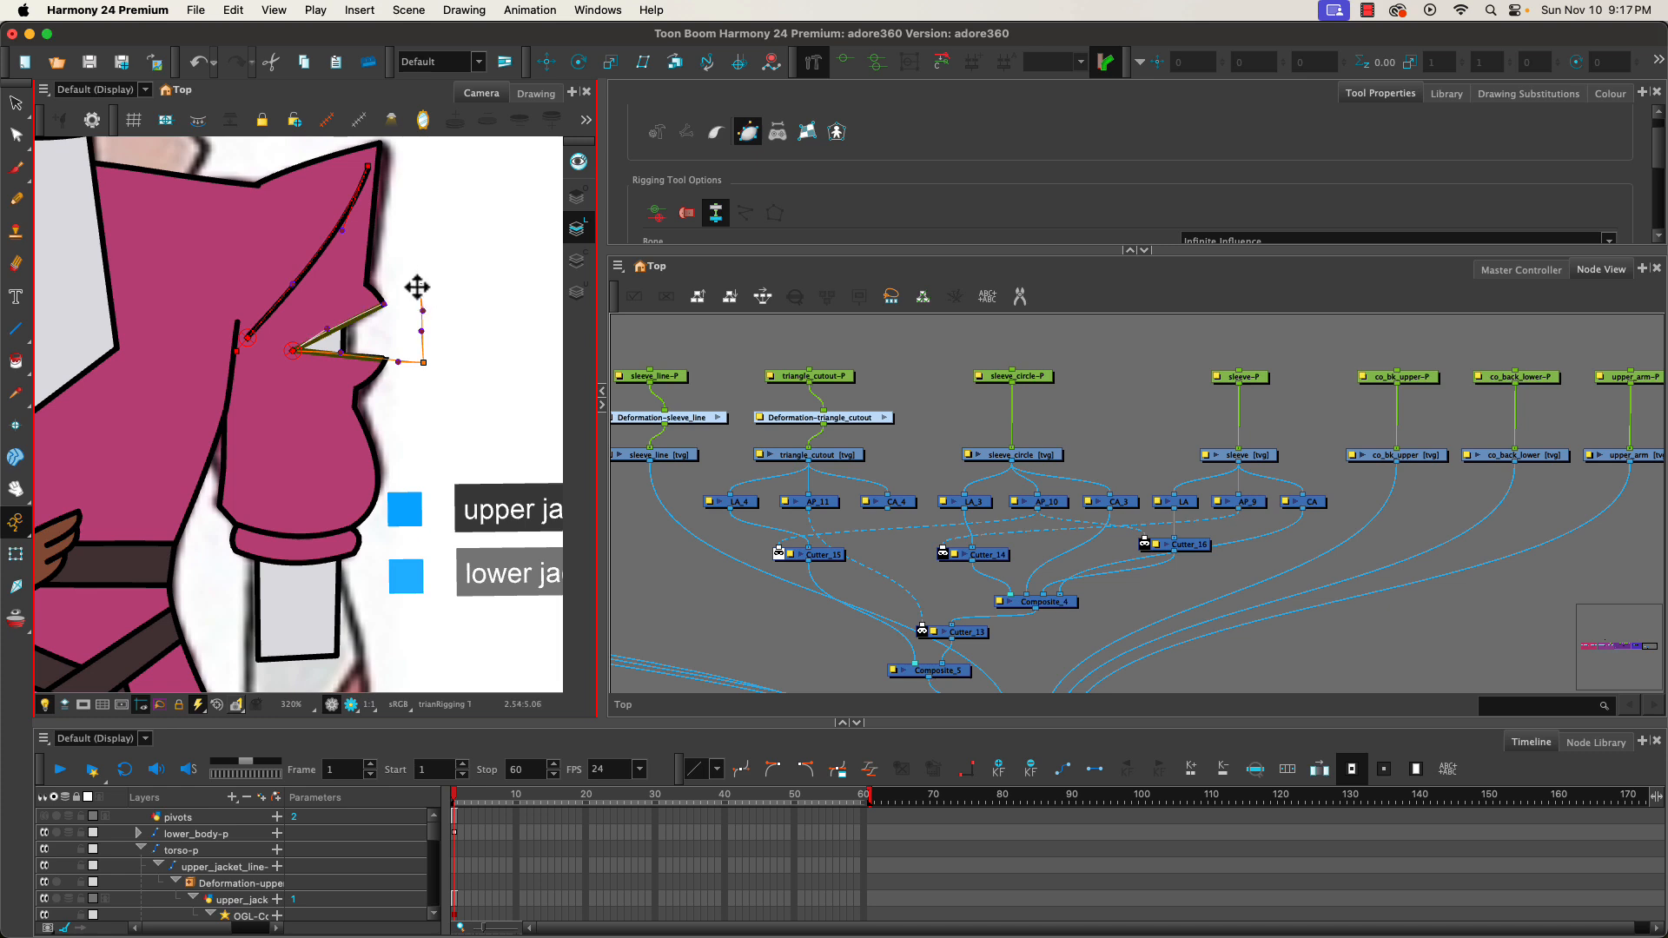
left_click_drag(381, 295, 340, 360)
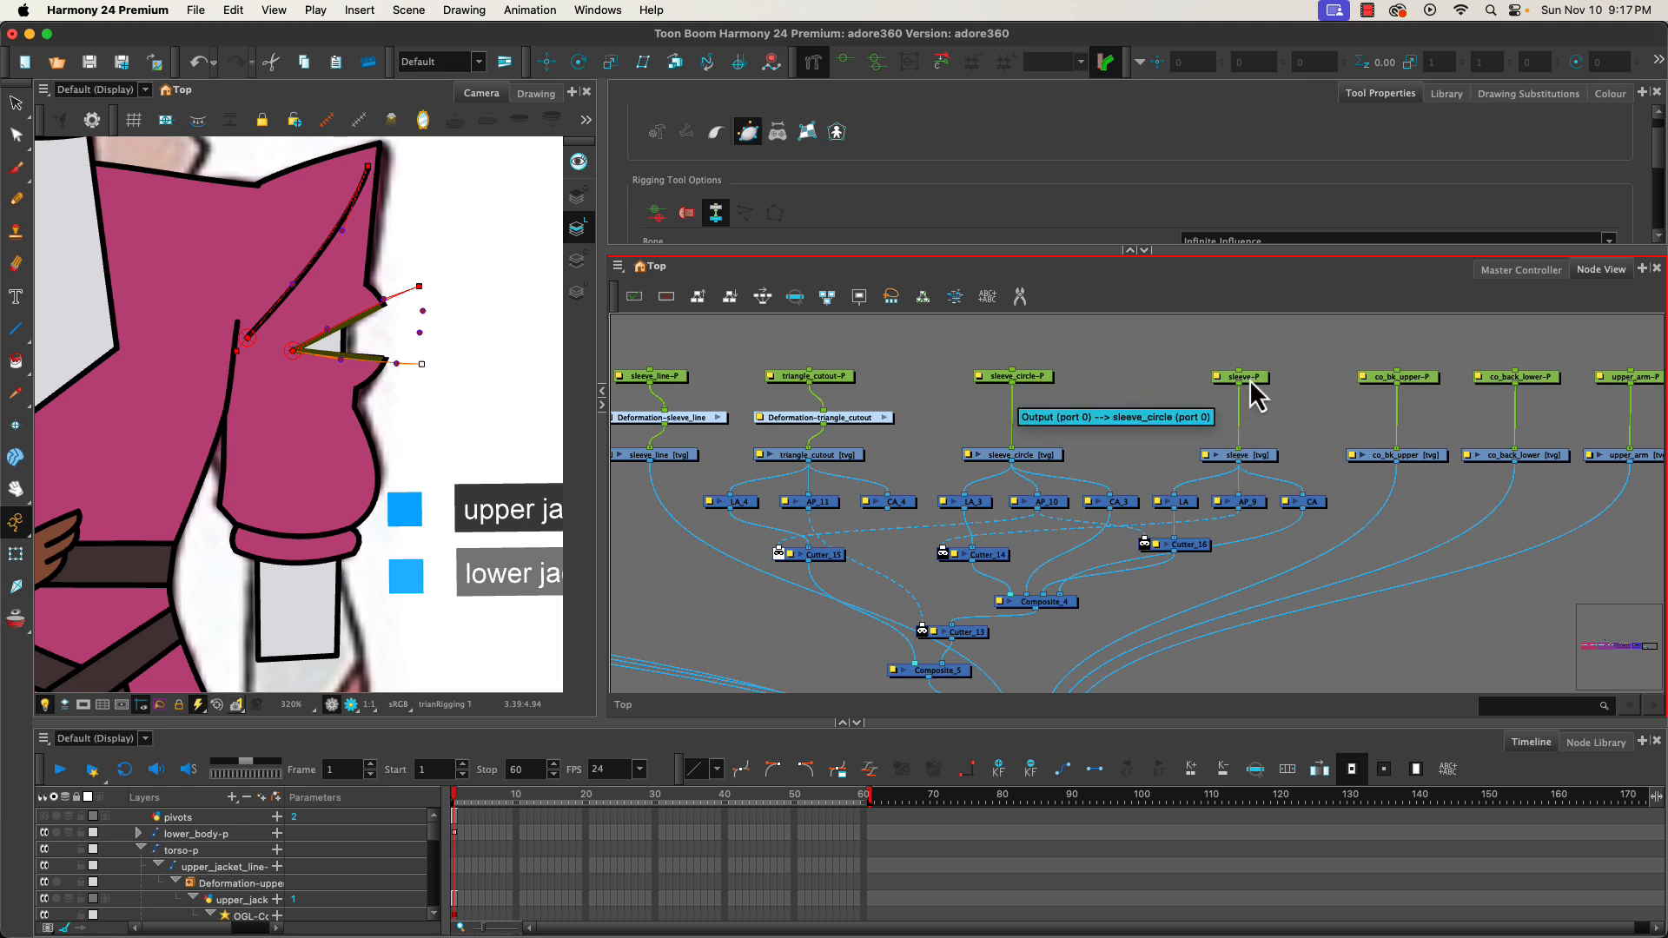
- Check the reference poses and start an envelope deformation on the sleeve drawing, from the lower cuff seam up the inner edge to the shoulder
left_click(1254, 461)
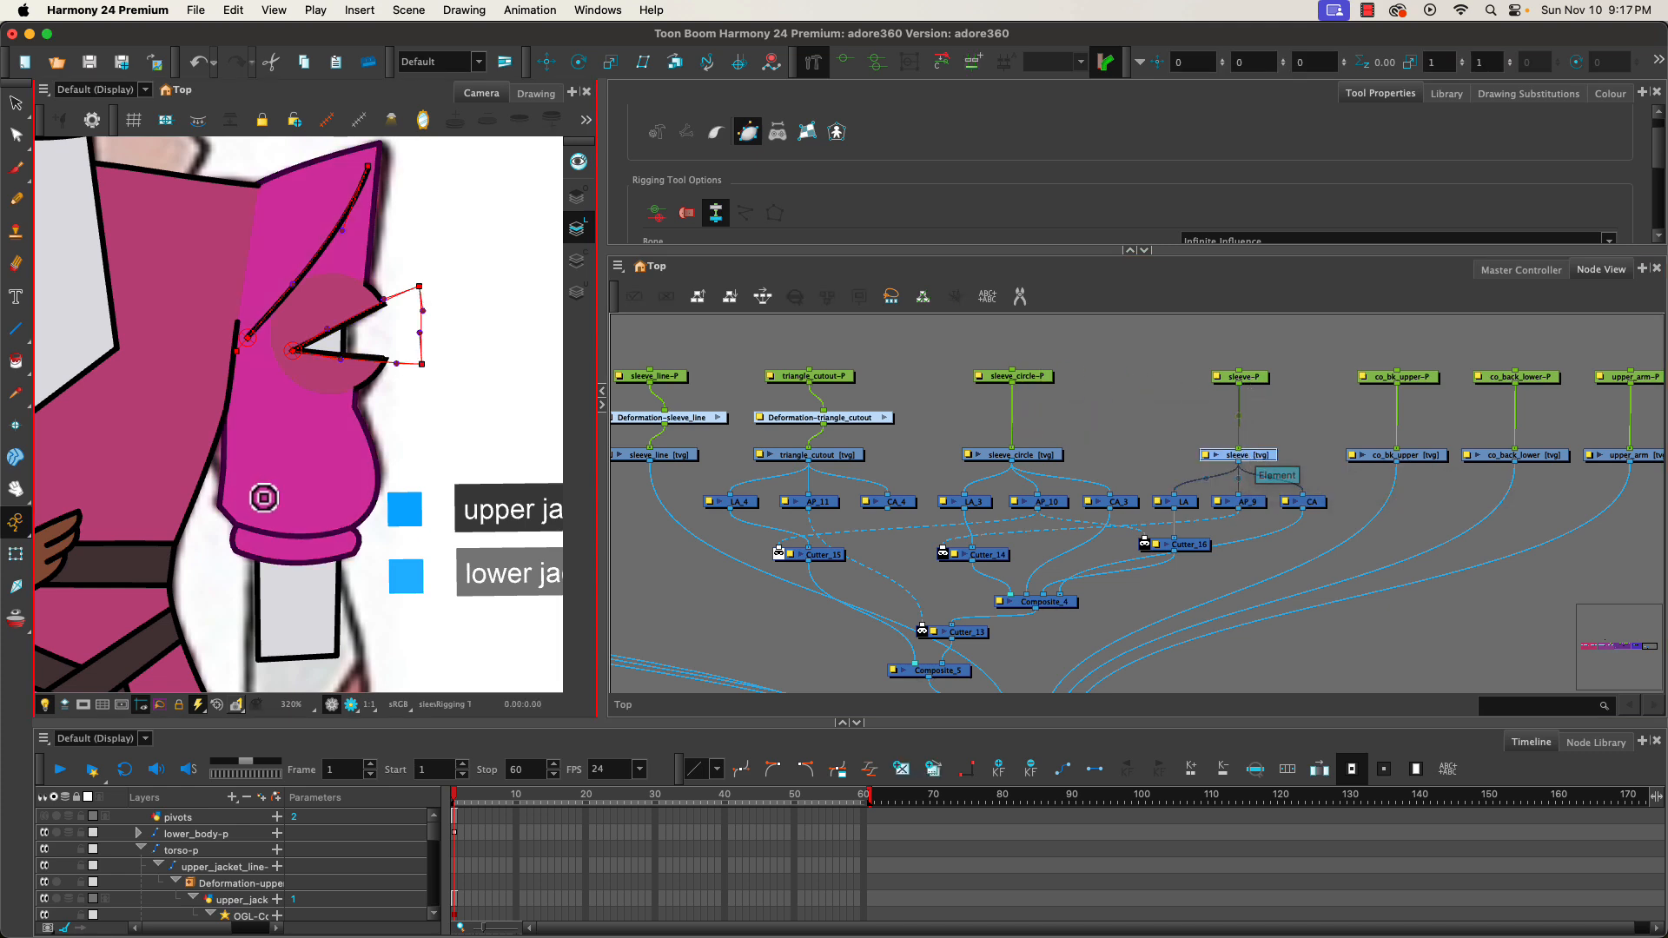
left_click_drag(543, 621, 112, 439)
left_click_drag(513, 534, 193, 549)
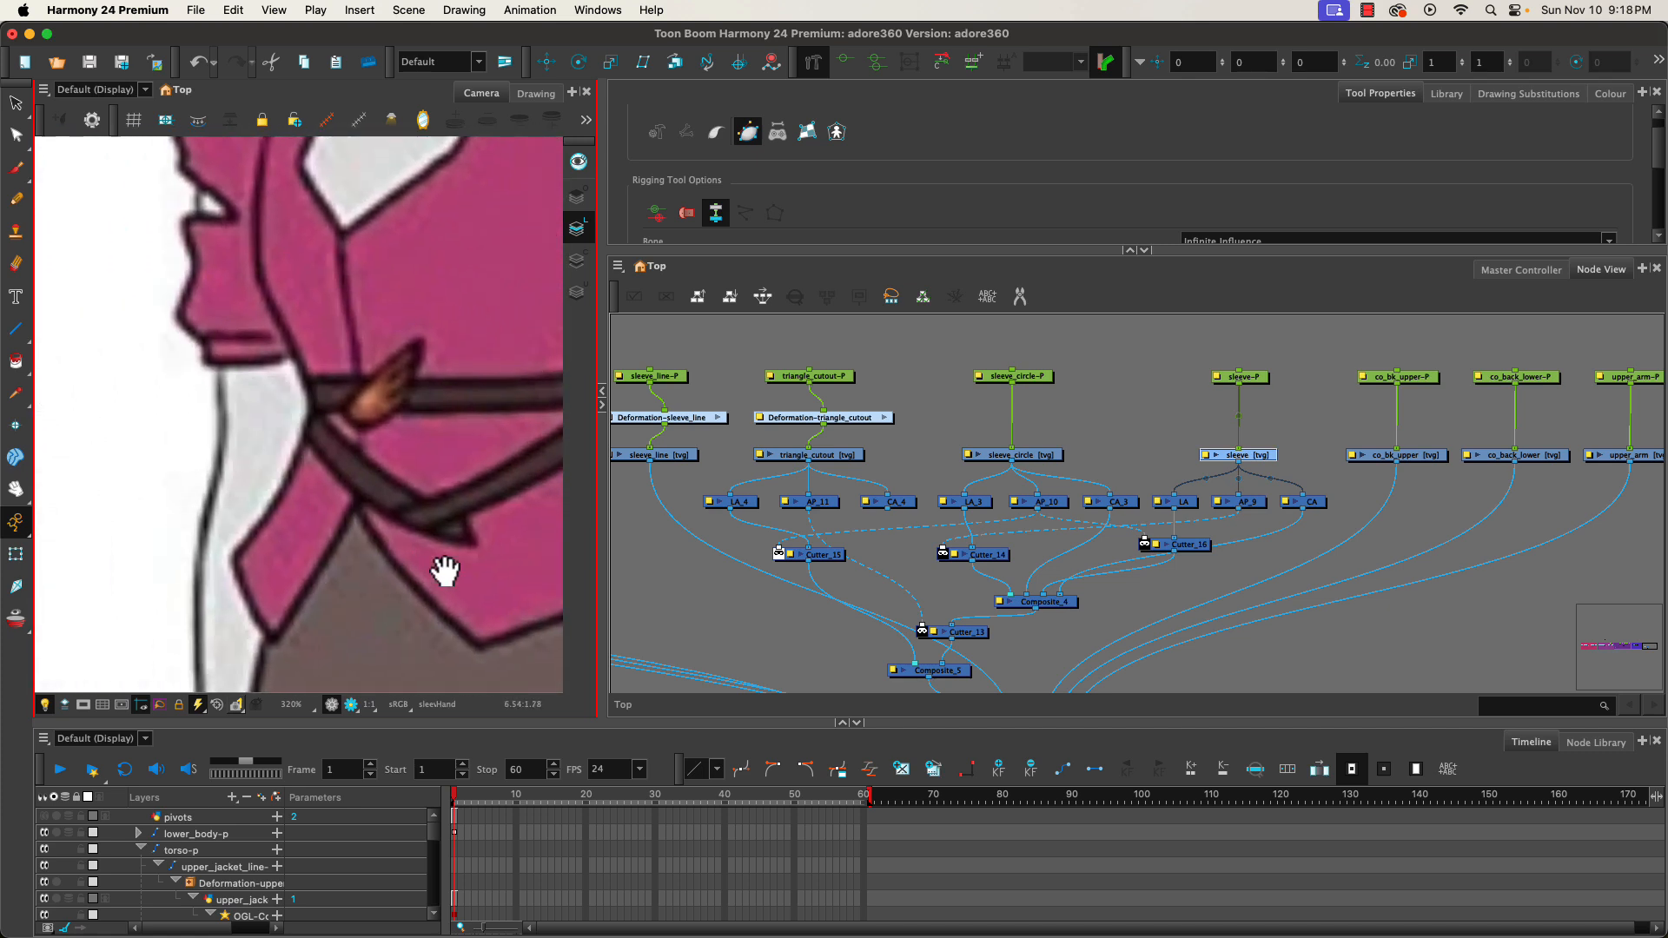
left_click_drag(439, 566, 168, 682)
left_click_drag(208, 532, 540, 551)
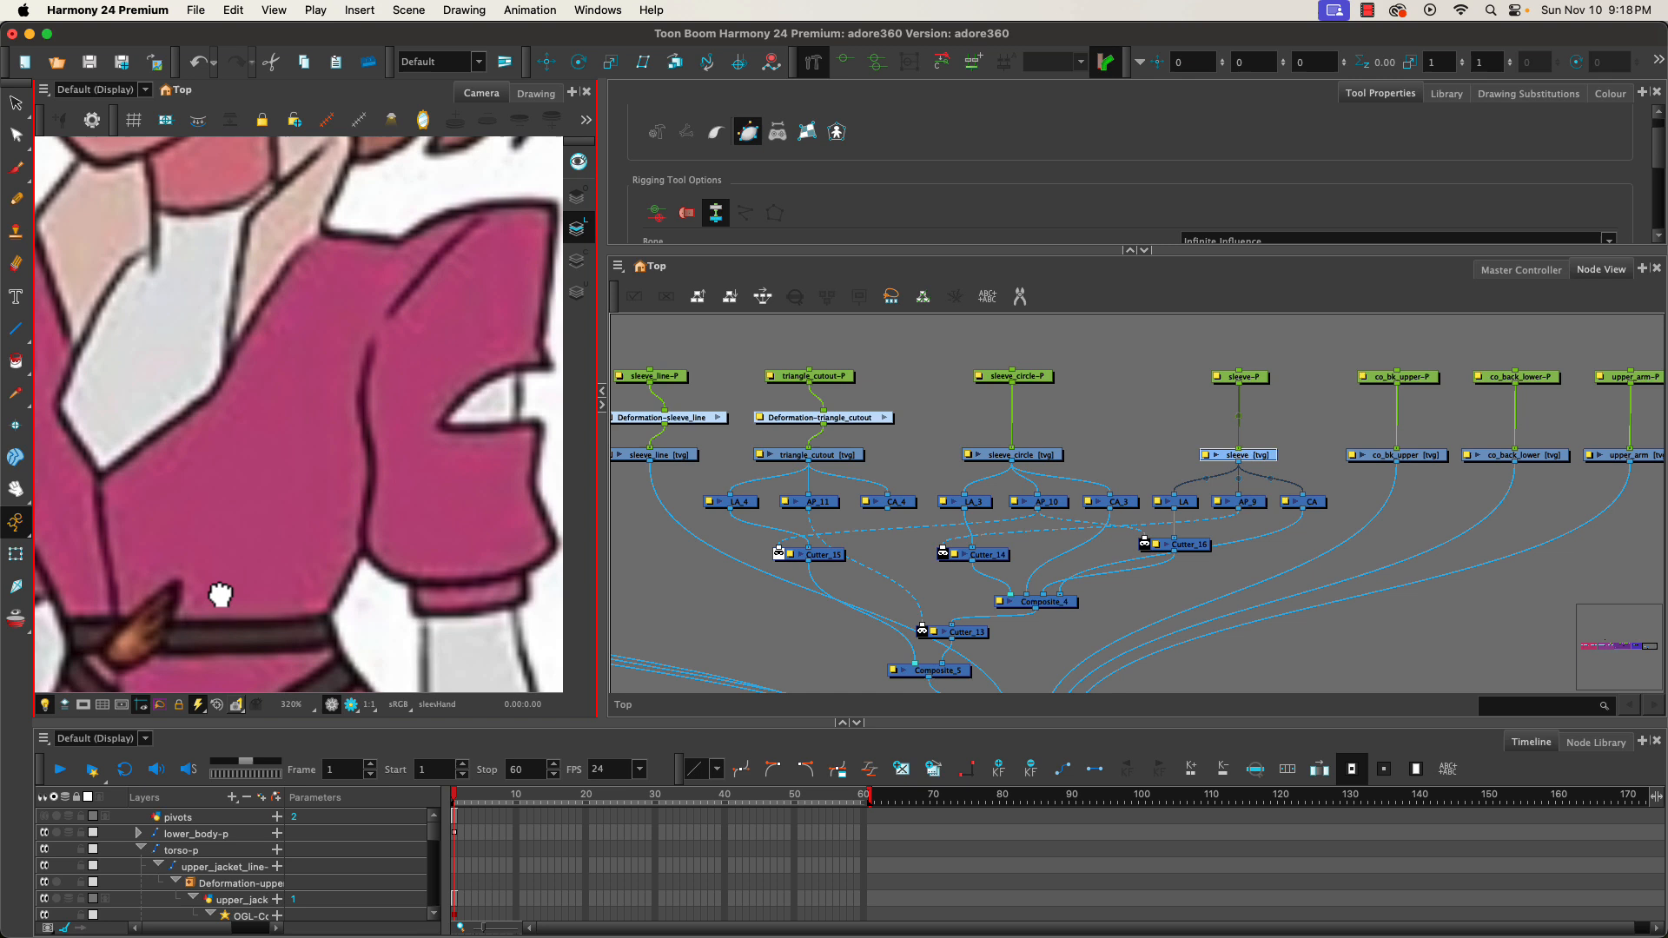
left_click_drag(245, 513, 359, 462)
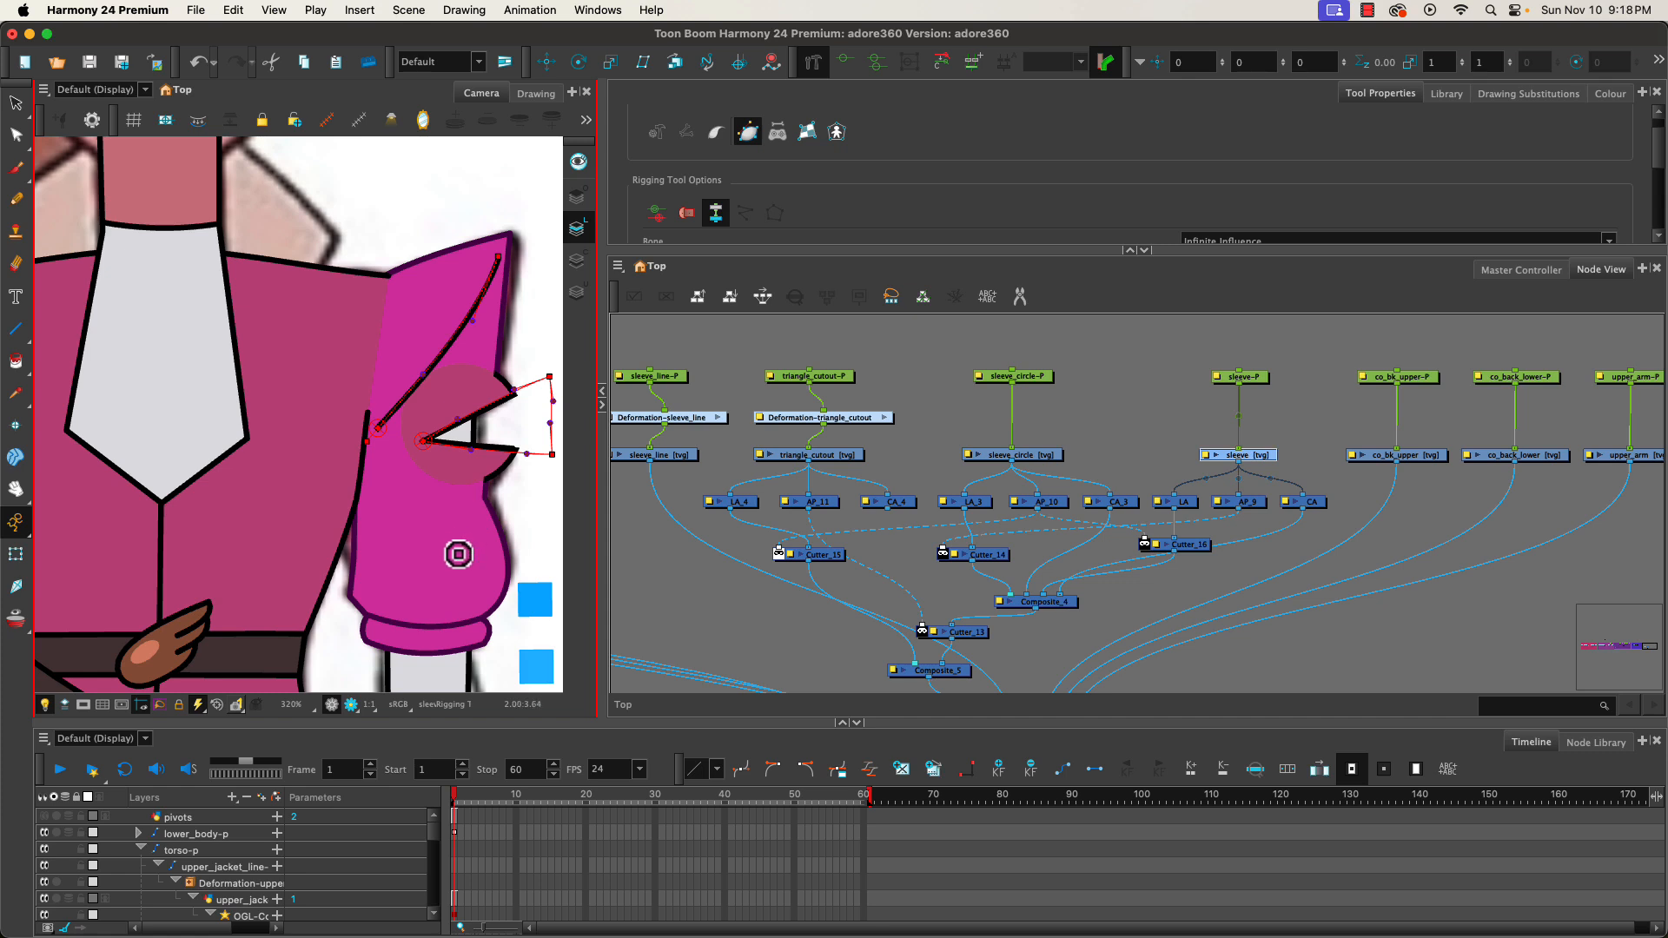
left_click_drag(423, 626, 357, 615)
left_click(349, 601)
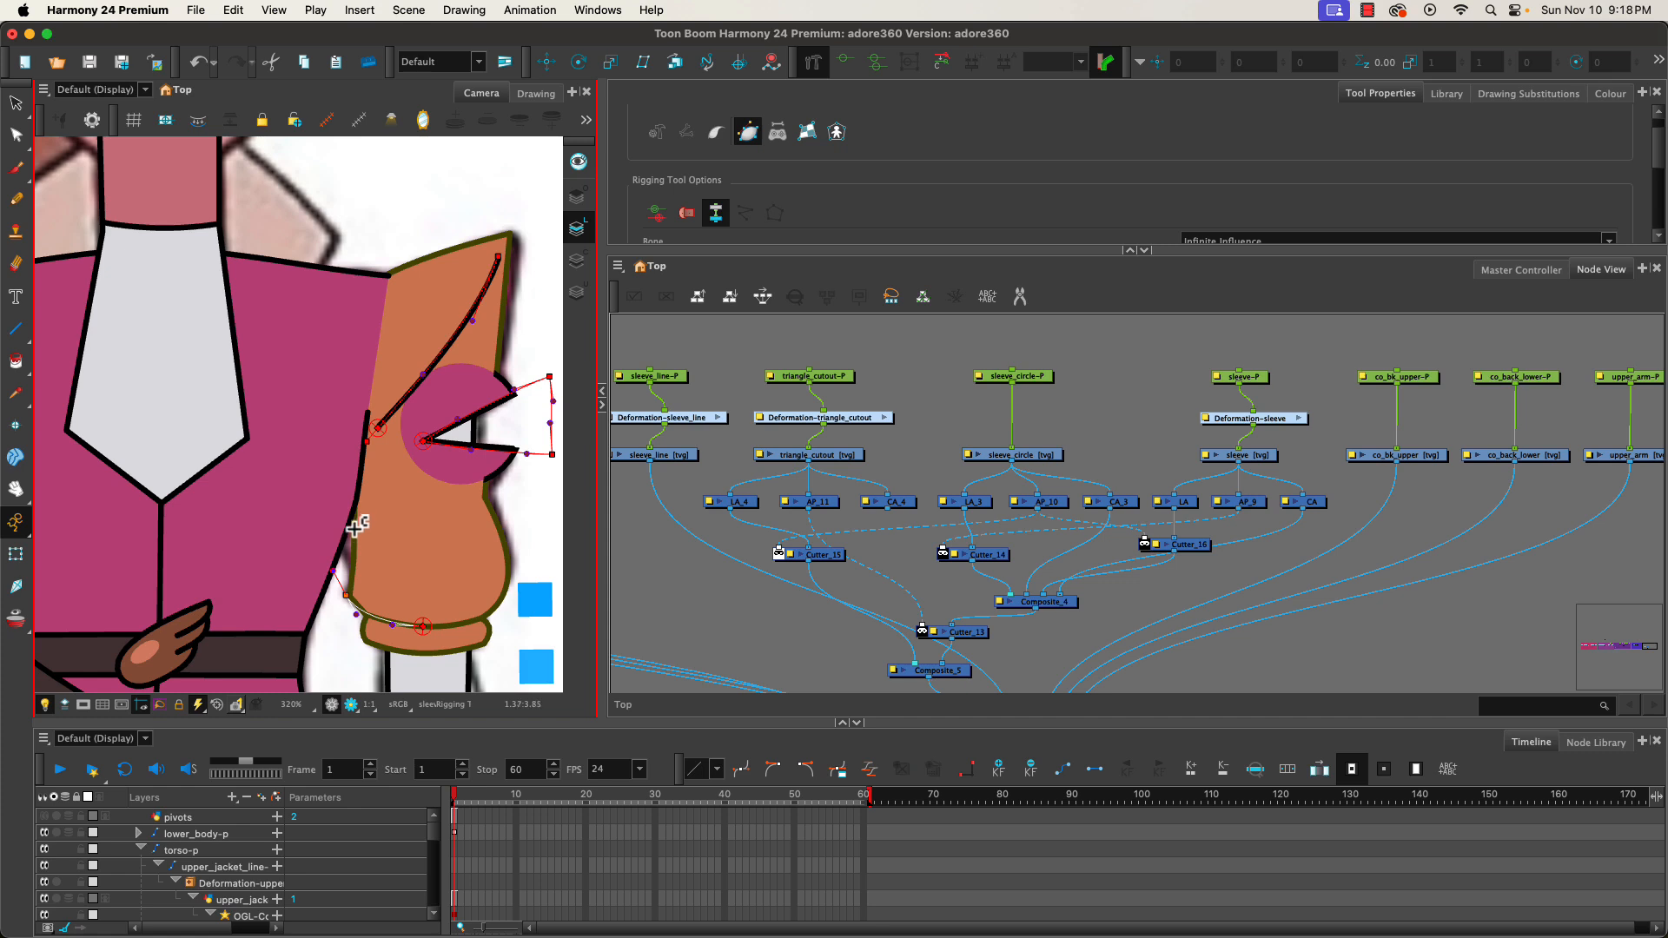
left_click(351, 495)
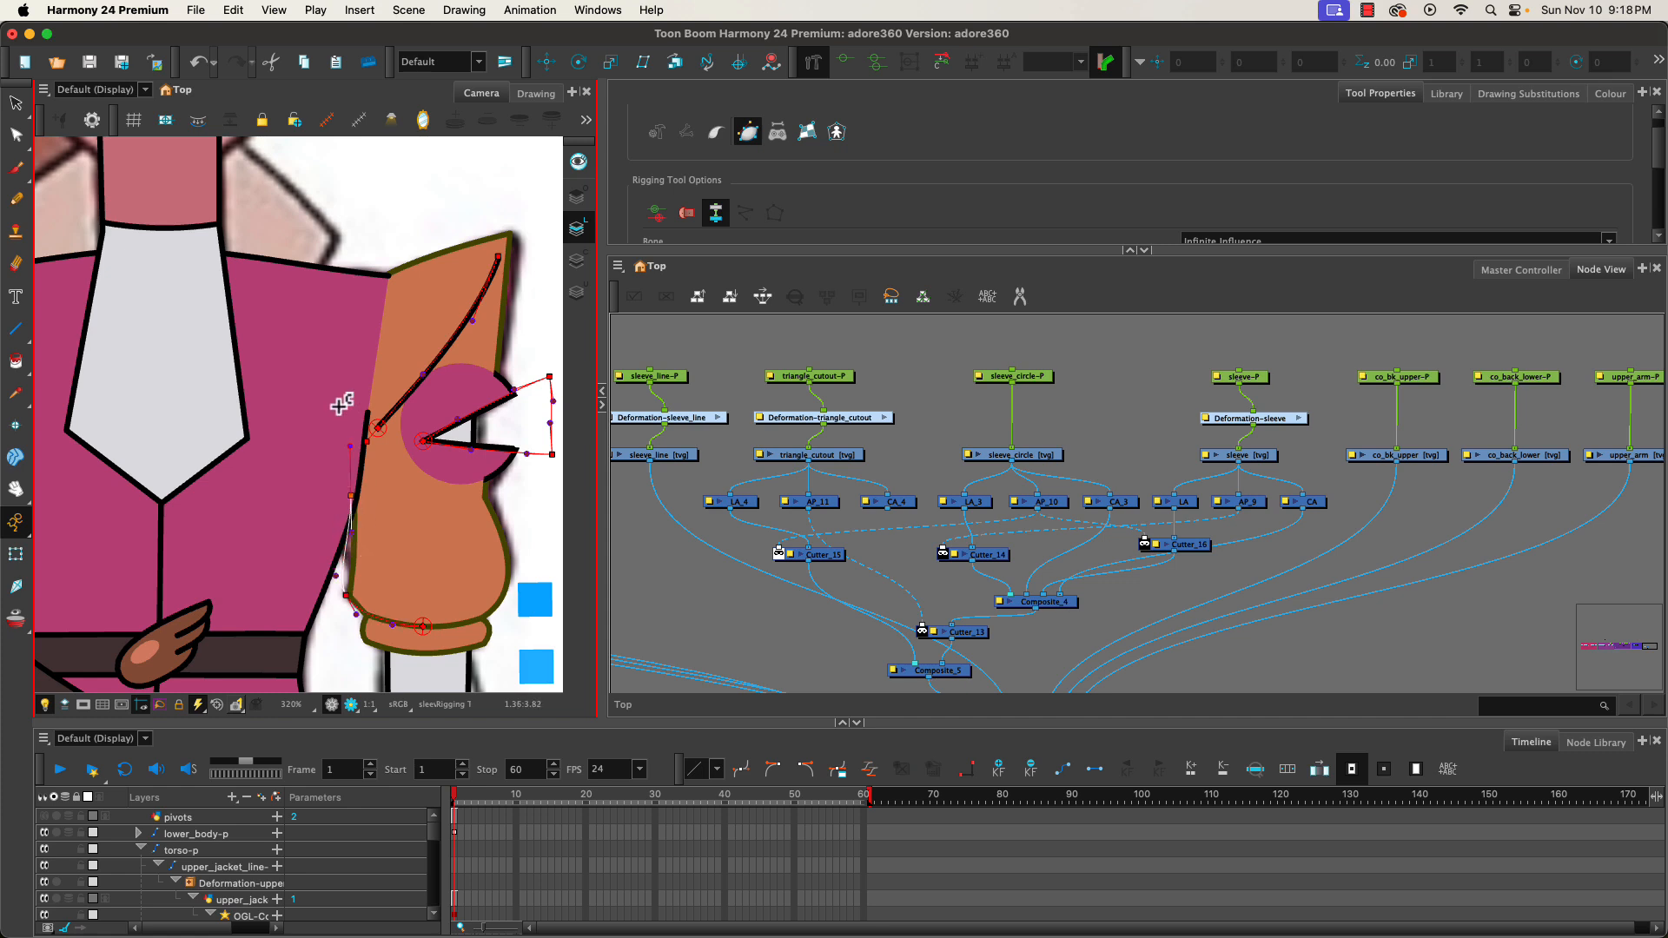
left_click_drag(357, 361, 353, 406)
left_click_drag(388, 275, 378, 298)
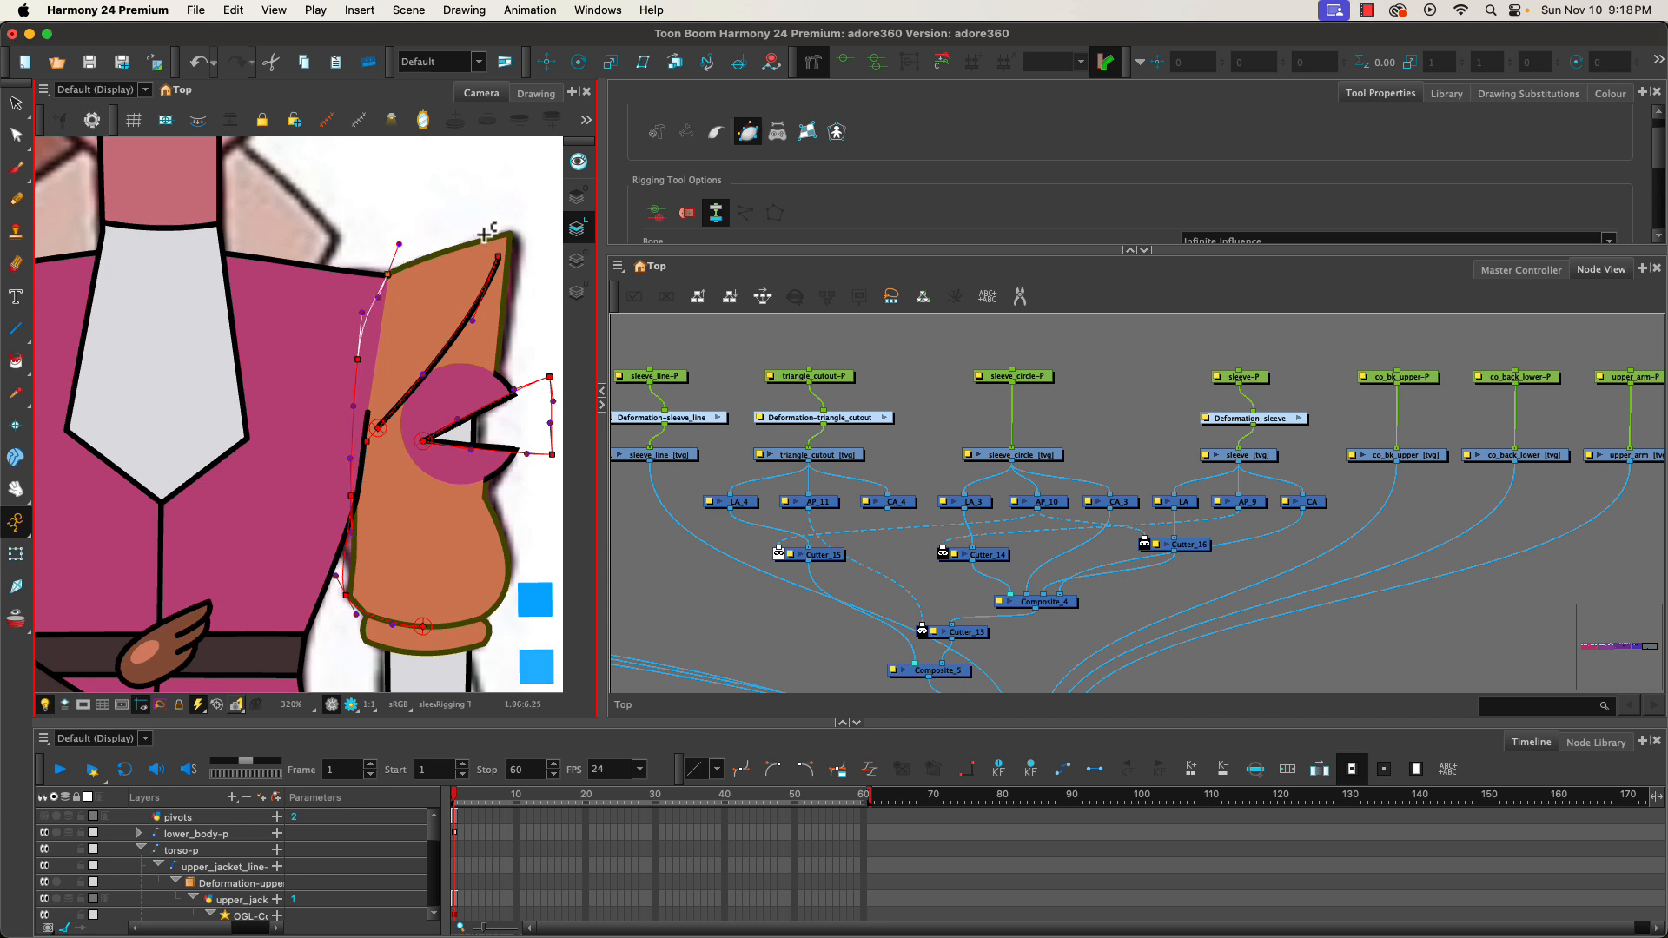
- Continue the sleeve envelope over the shoulder tip and down the outer edge, closing it at the starting point on the cuff seam
left_click_drag(511, 233, 470, 238)
left_click_drag(493, 392, 504, 584)
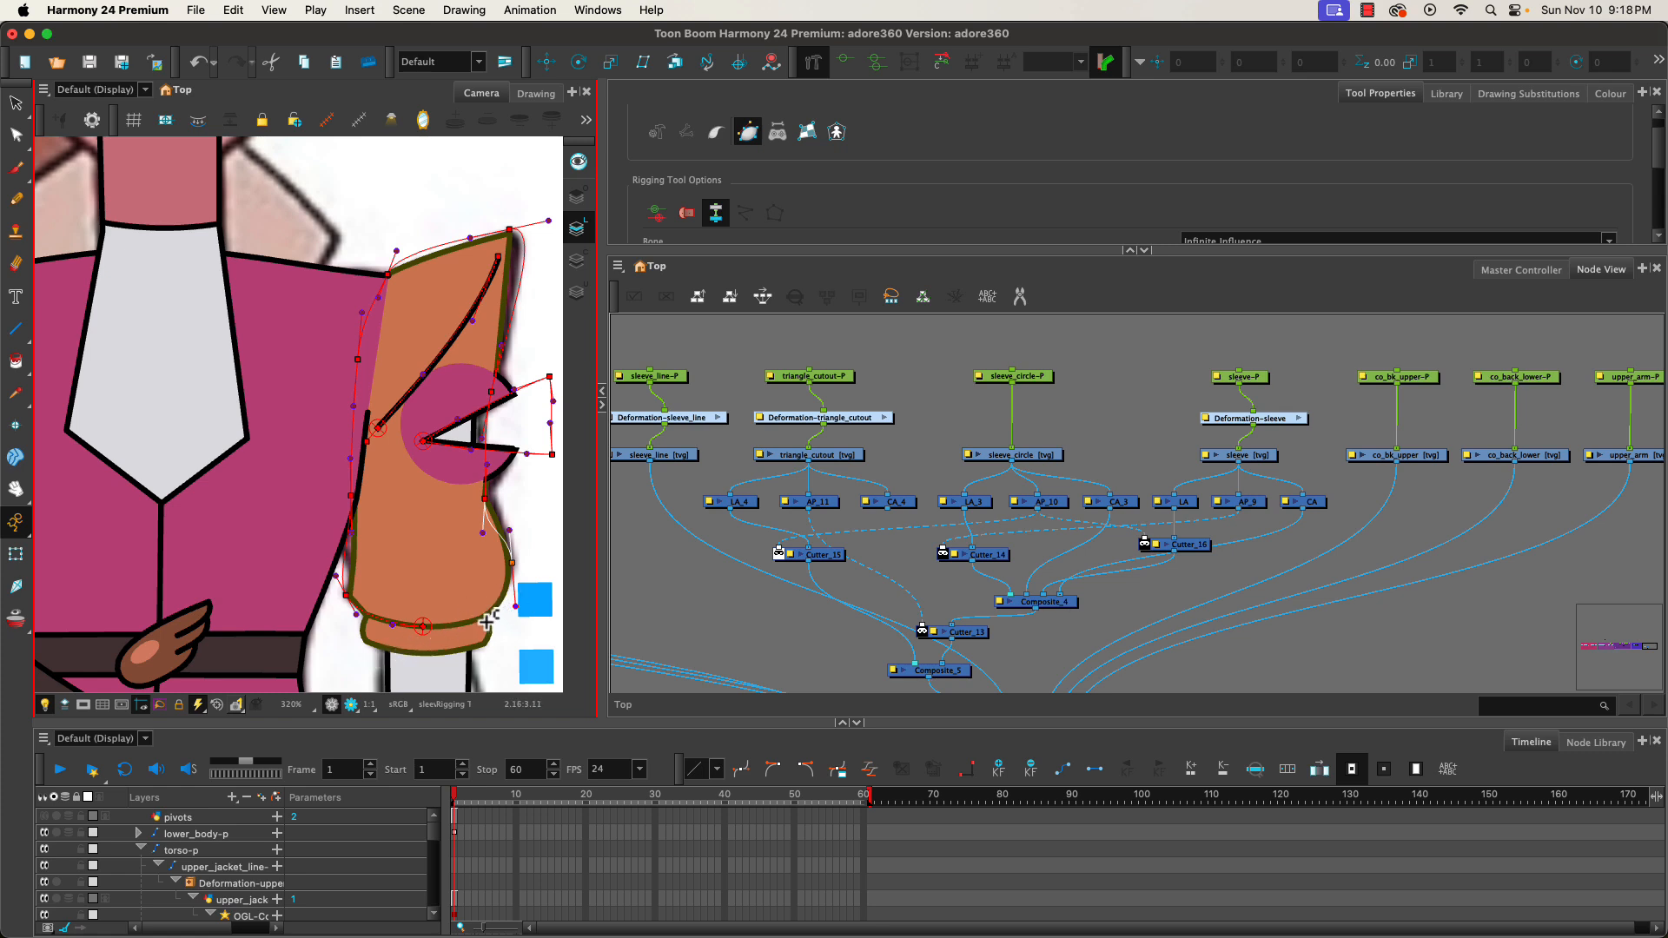
left_click_drag(487, 619, 469, 636)
left_click_drag(423, 627, 467, 632)
- Refine the sleeve envelope's curve handles along the outer edge, shoulder and lower inner edge to match the sleeve outline
left_click_drag(483, 533, 488, 532)
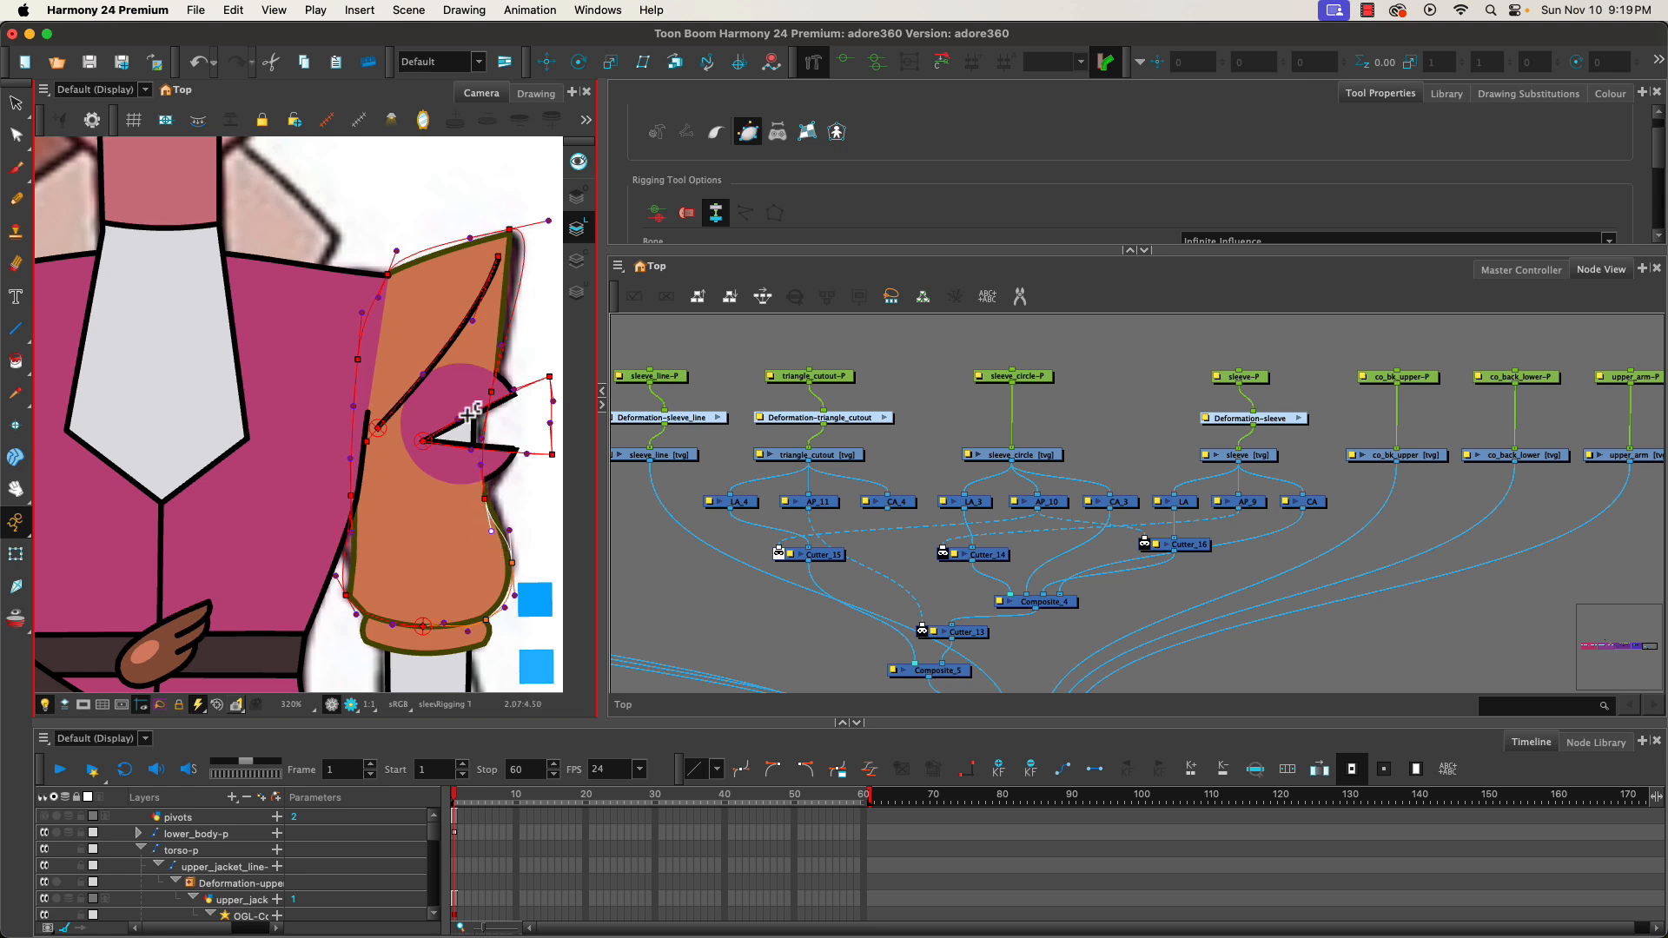
left_click(548, 221)
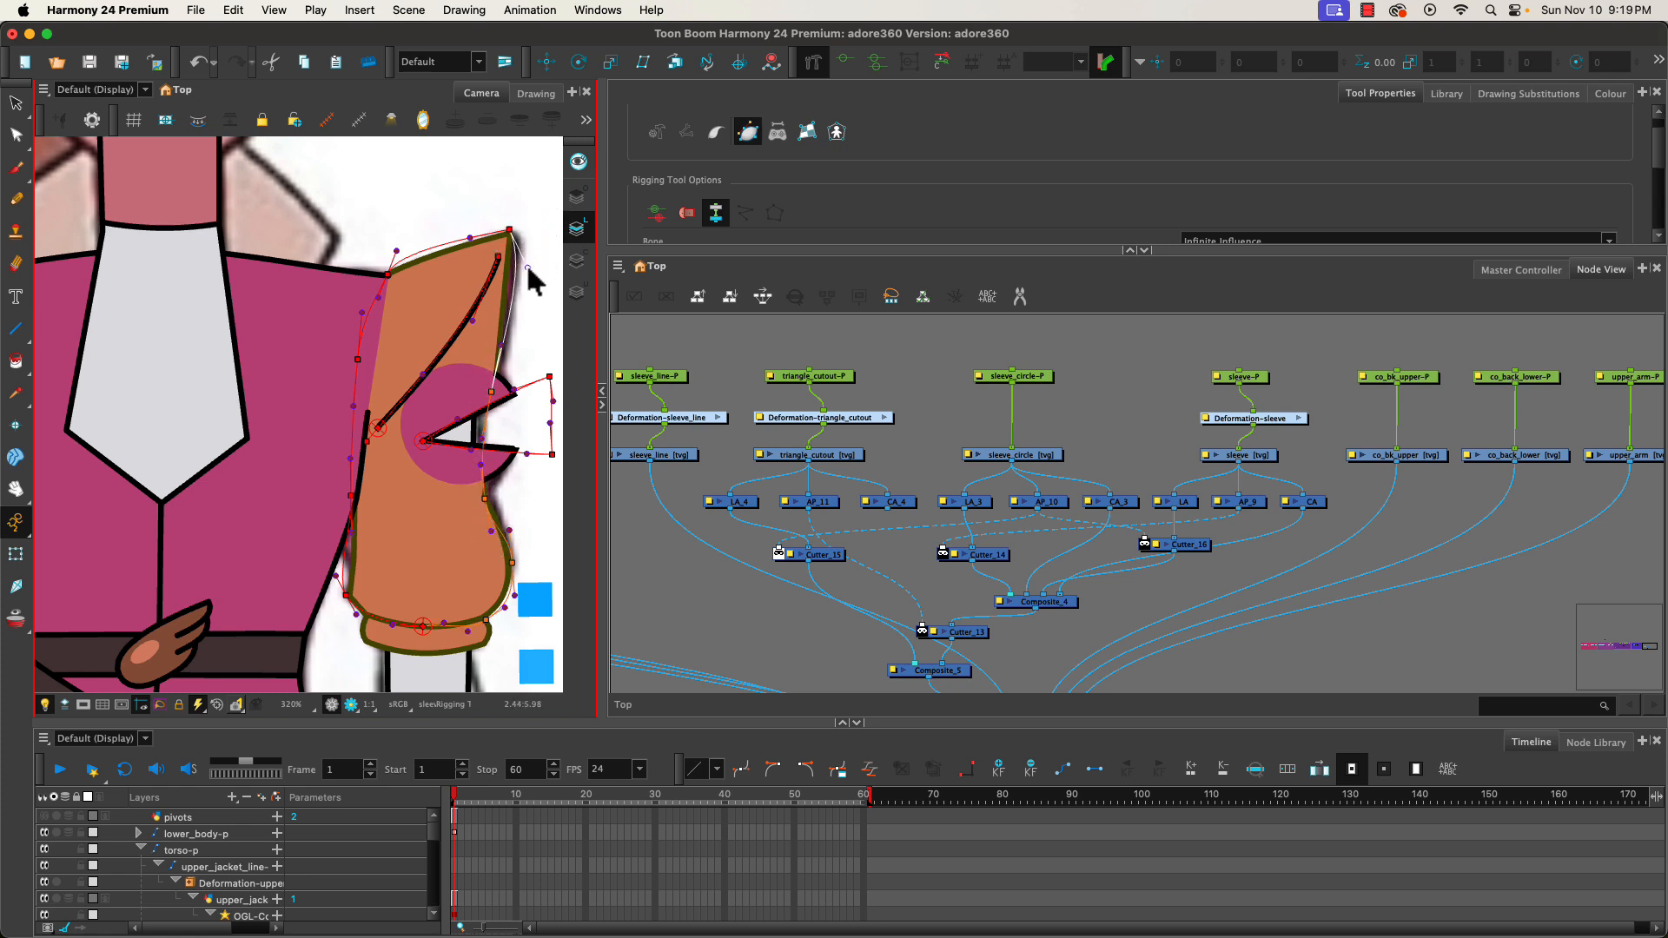
left_click_drag(529, 268, 525, 272)
left_click_drag(491, 392, 495, 385)
left_click(389, 270)
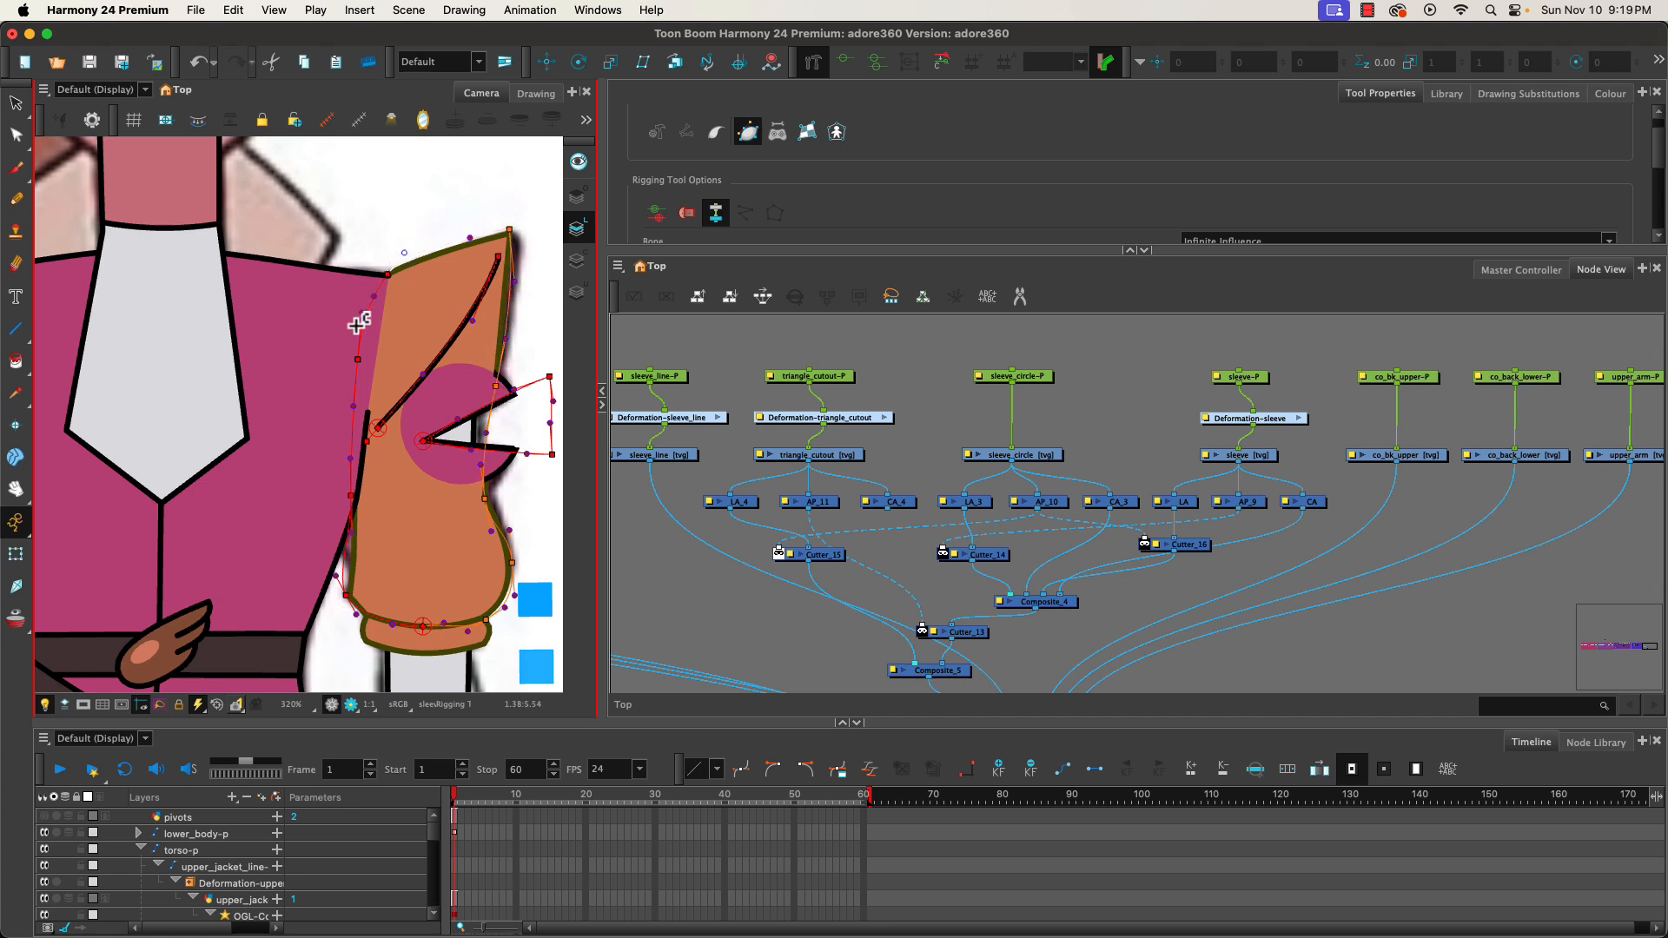
left_click_drag(336, 576, 340, 562)
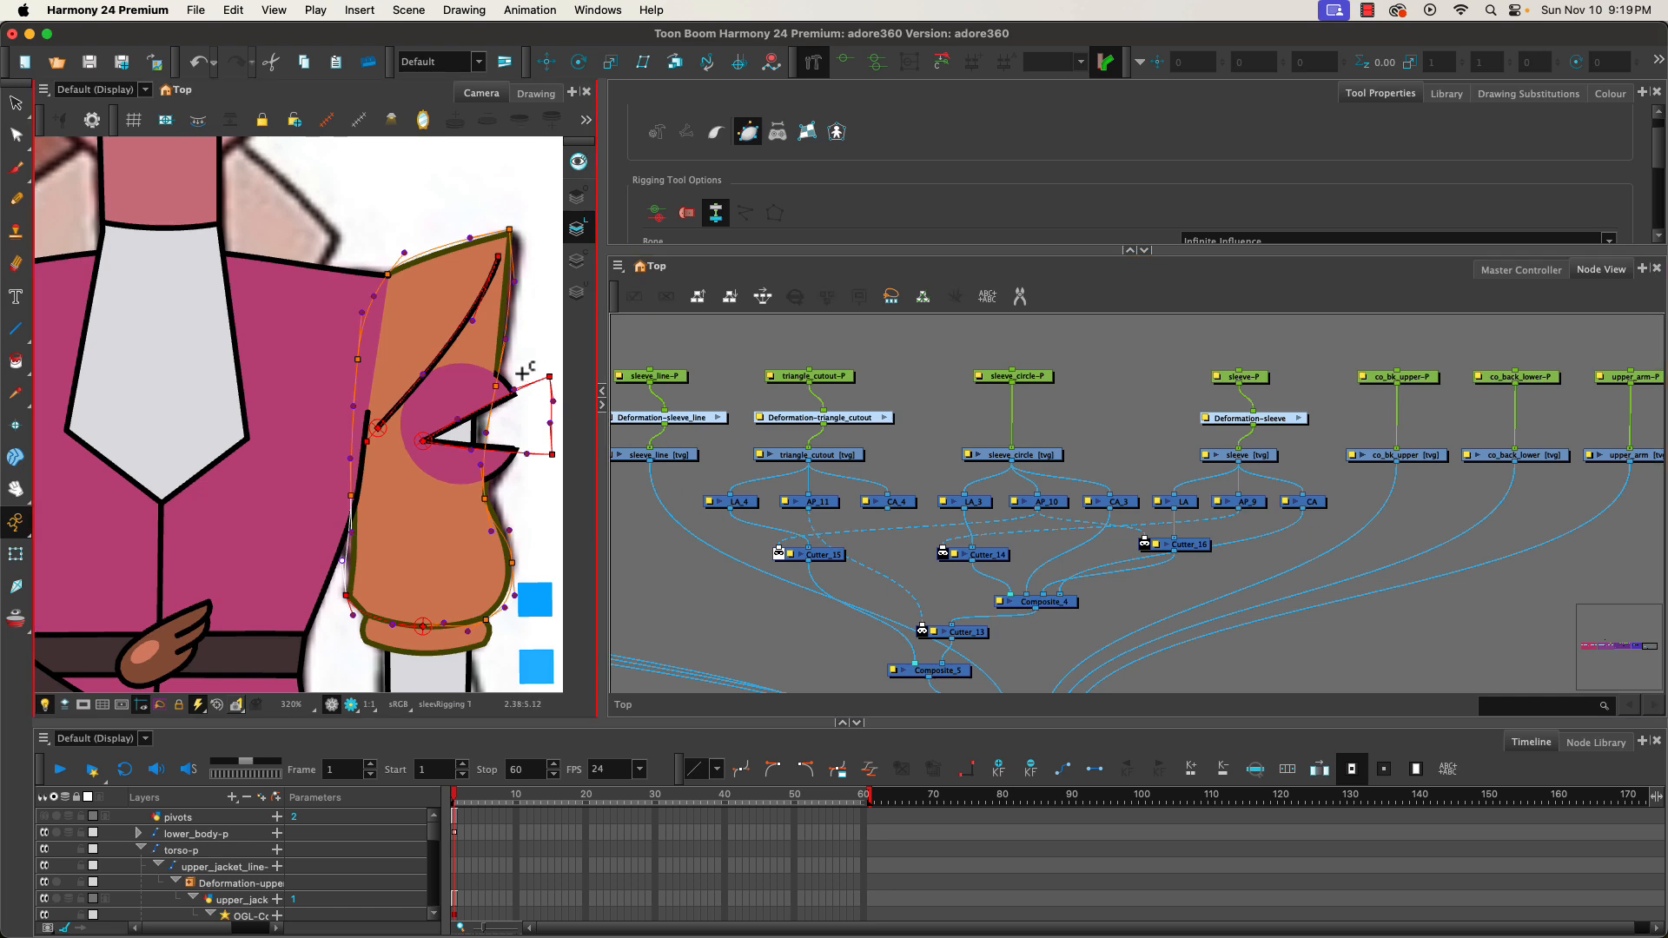
- Enlarge the node network view and align sleeve_line-P, triangle_cutout-P, sleeve-P and Deformation-sleeve with the nodes they connect to
left_click(1130, 251)
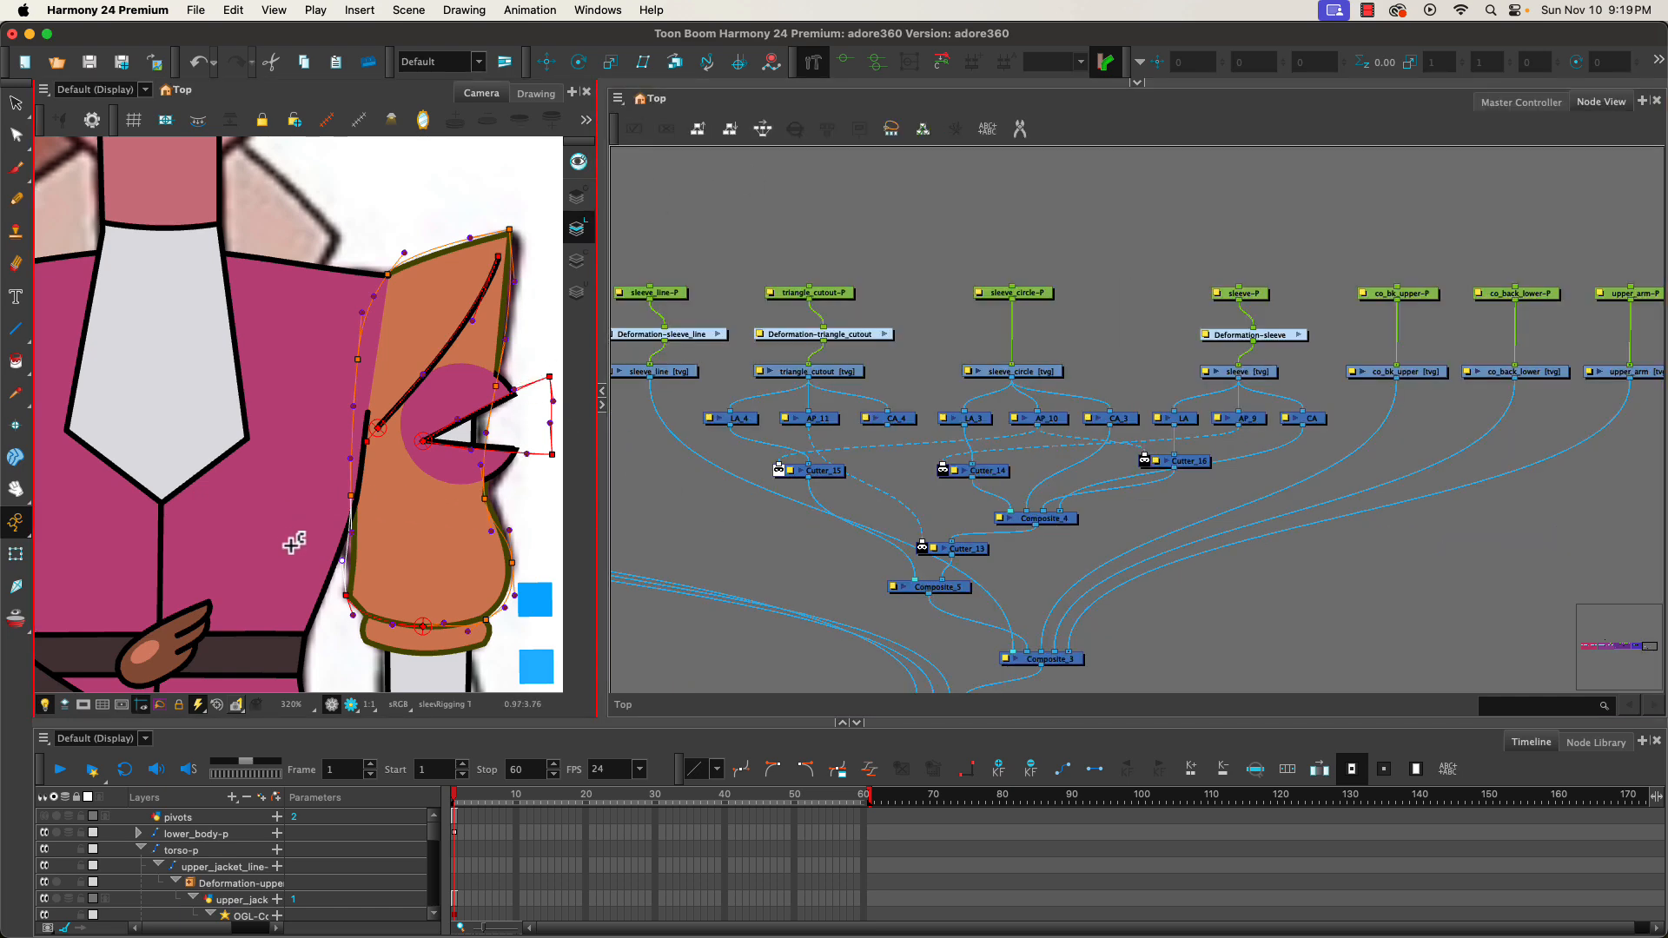
scroll(193, 476, "down", 2)
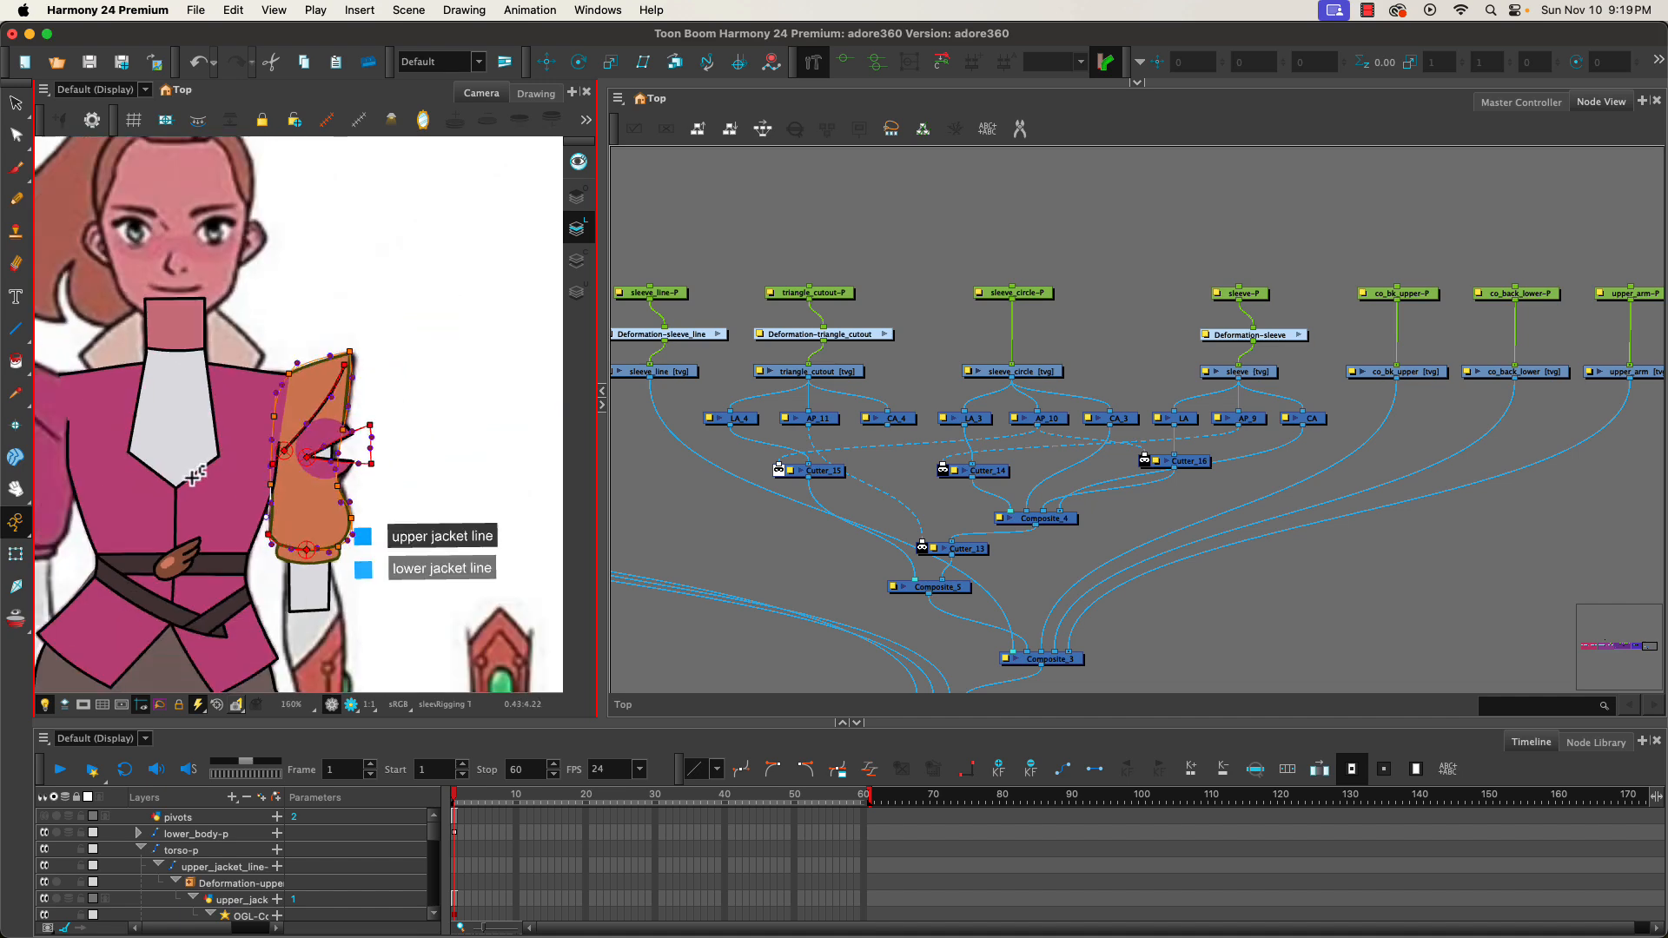
scroll(193, 477, "down", 1)
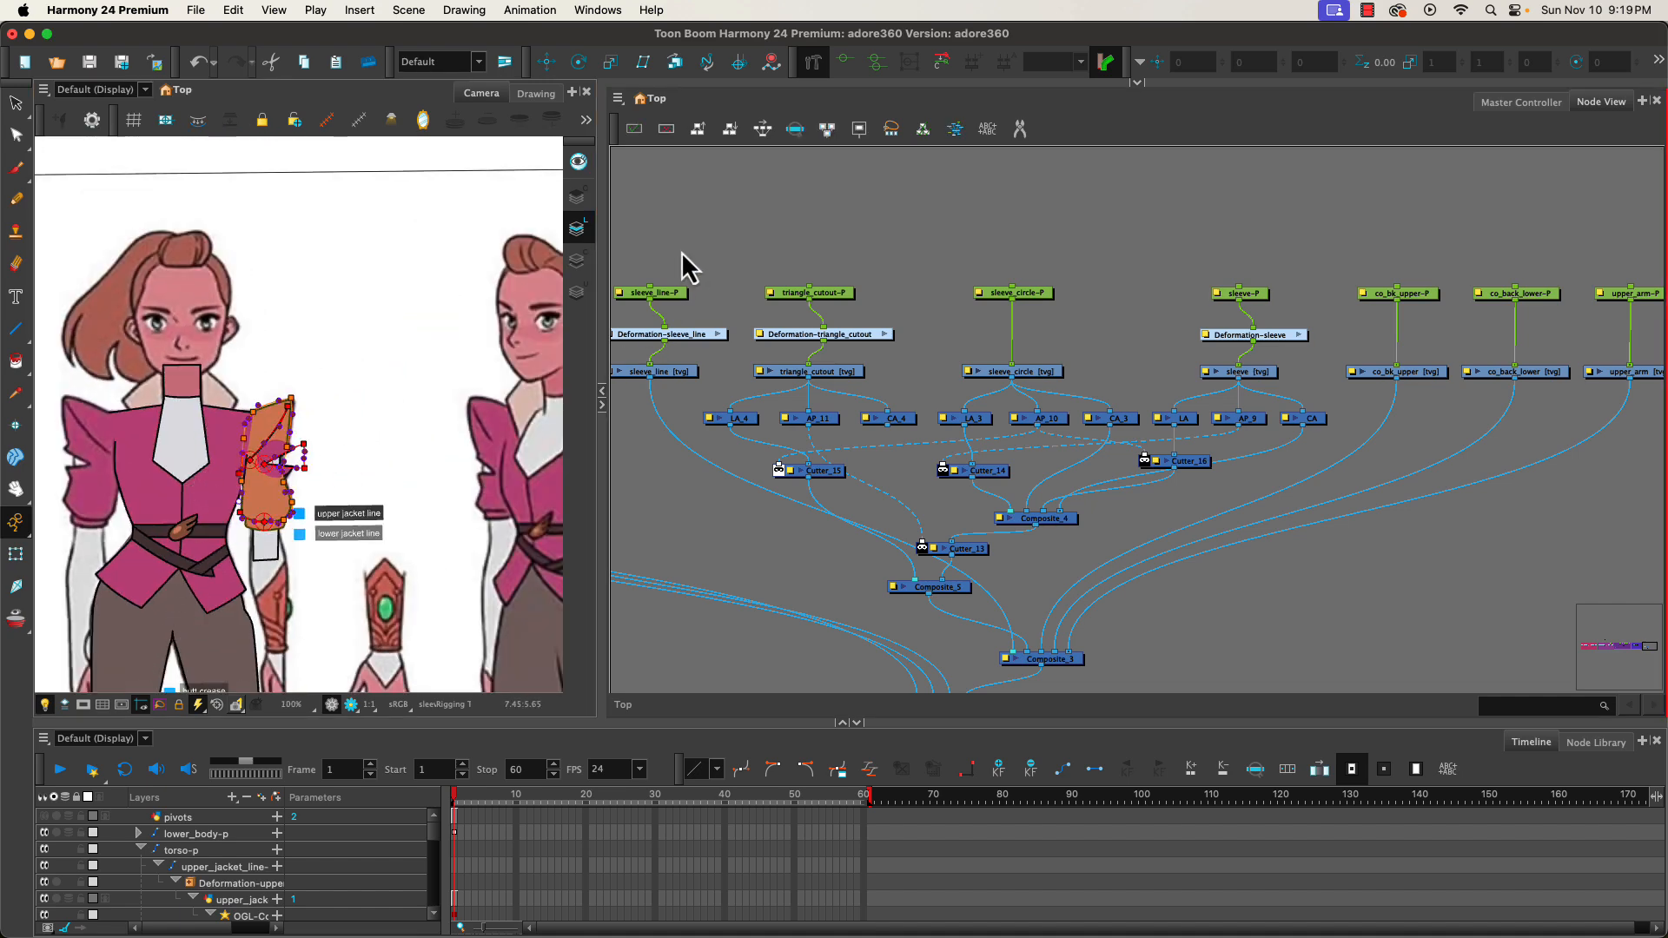
left_click_drag(670, 293, 686, 295)
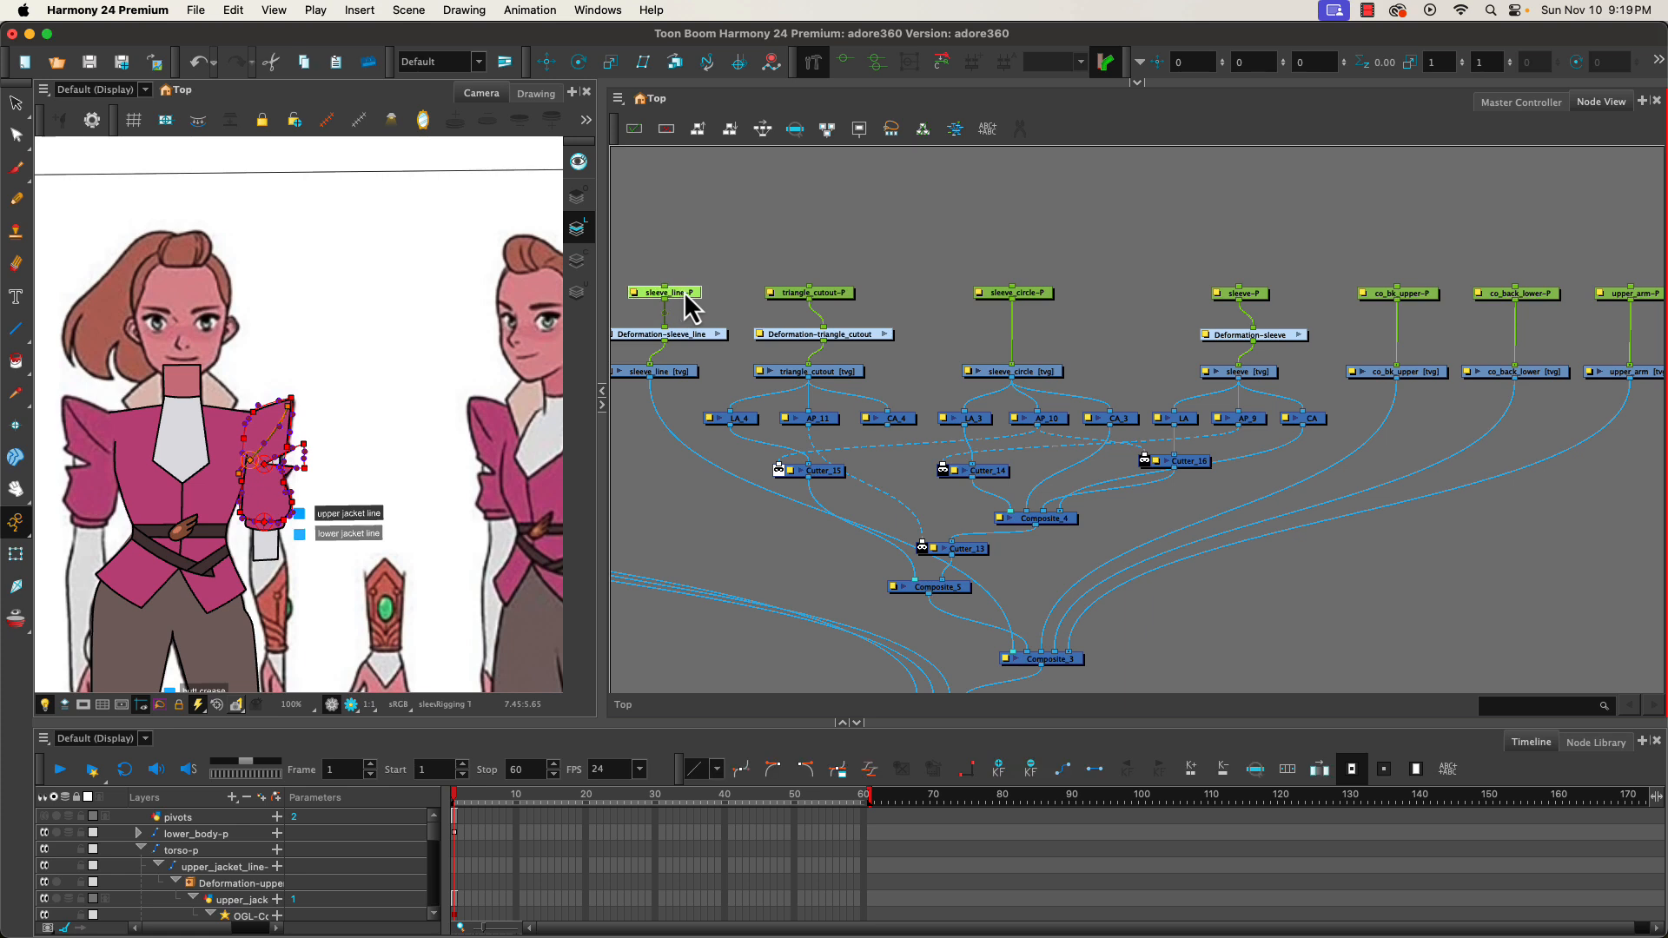
left_click_drag(839, 299, 851, 300)
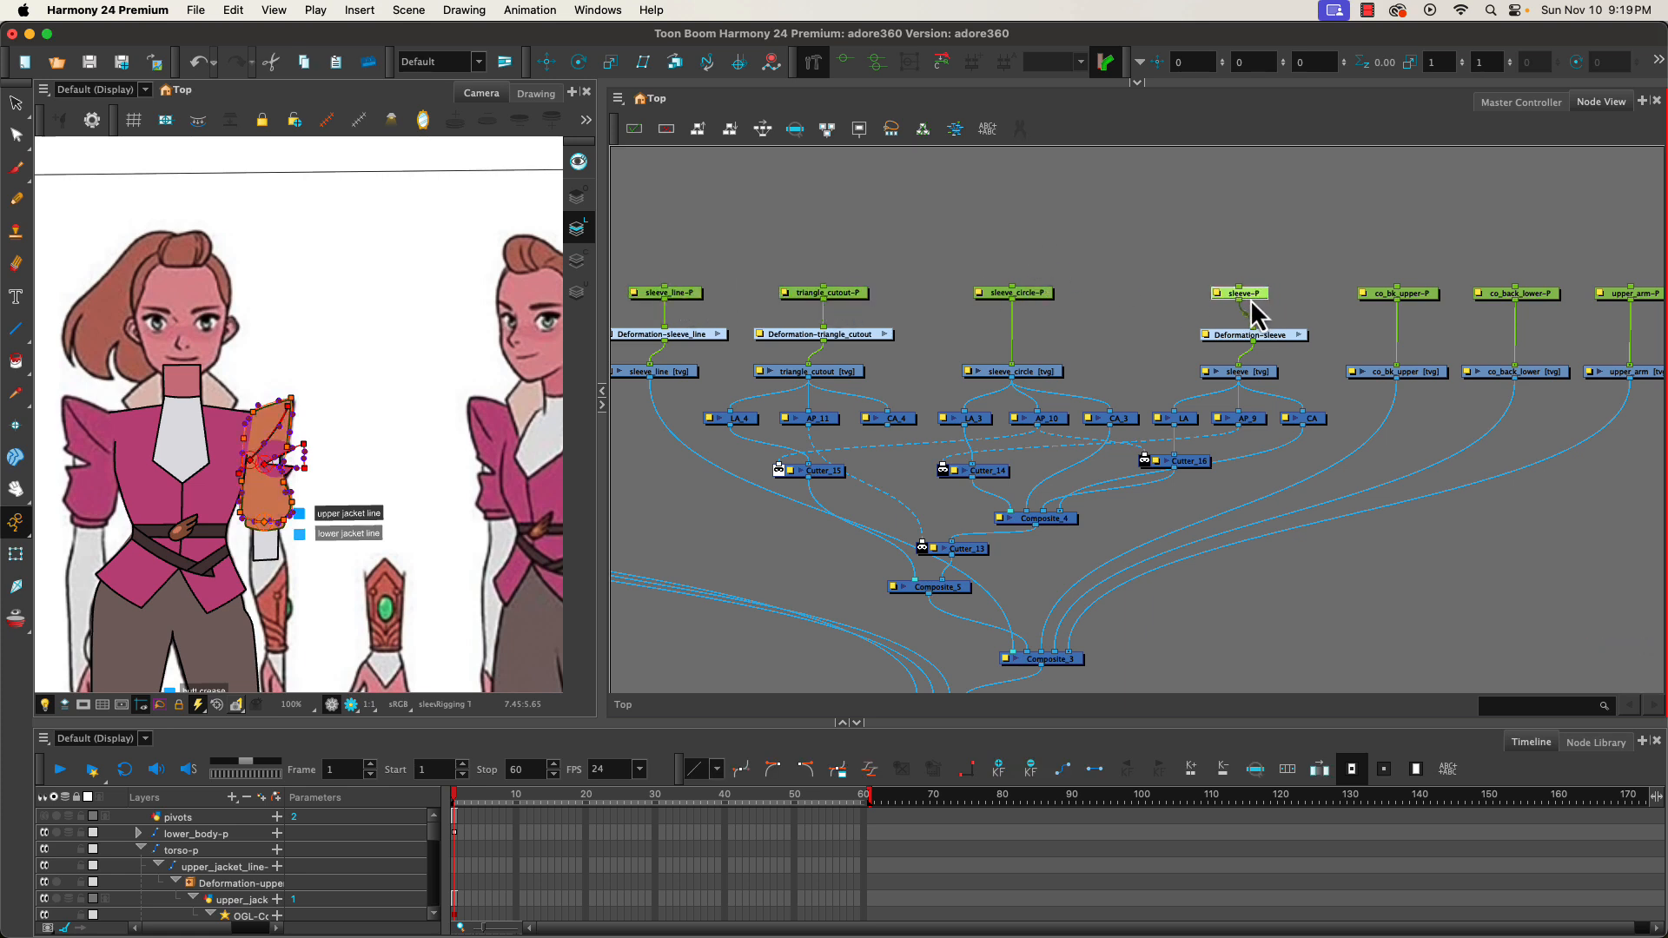
left_click_drag(1268, 339, 1254, 341)
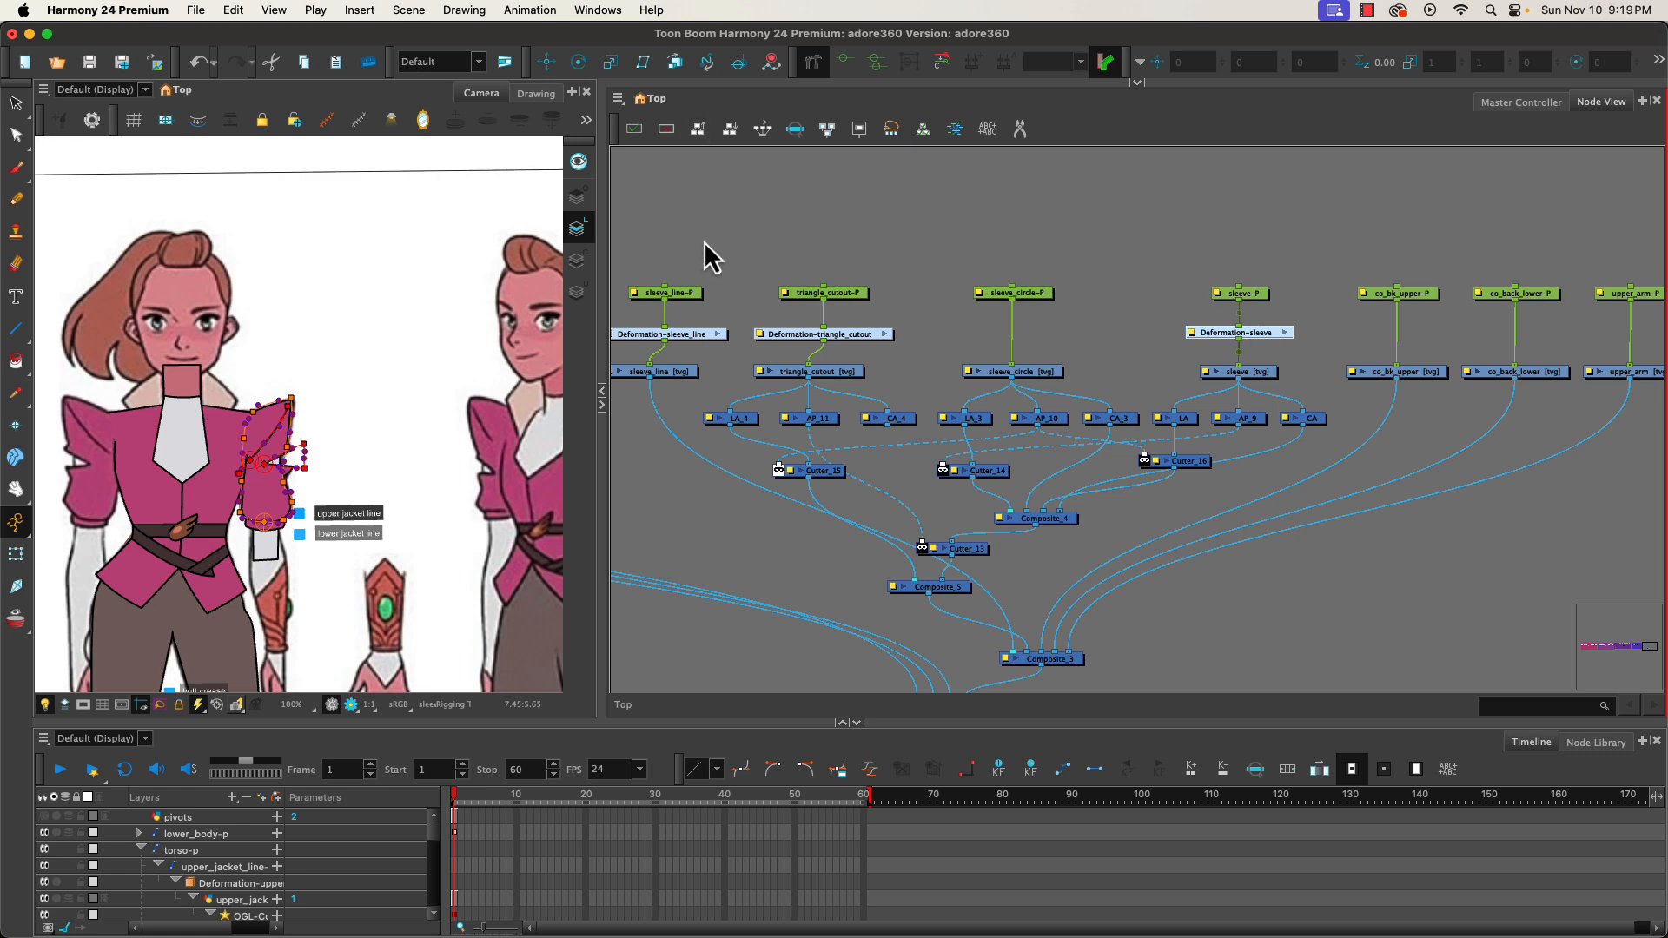
left_click_drag(702, 239, 1612, 315)
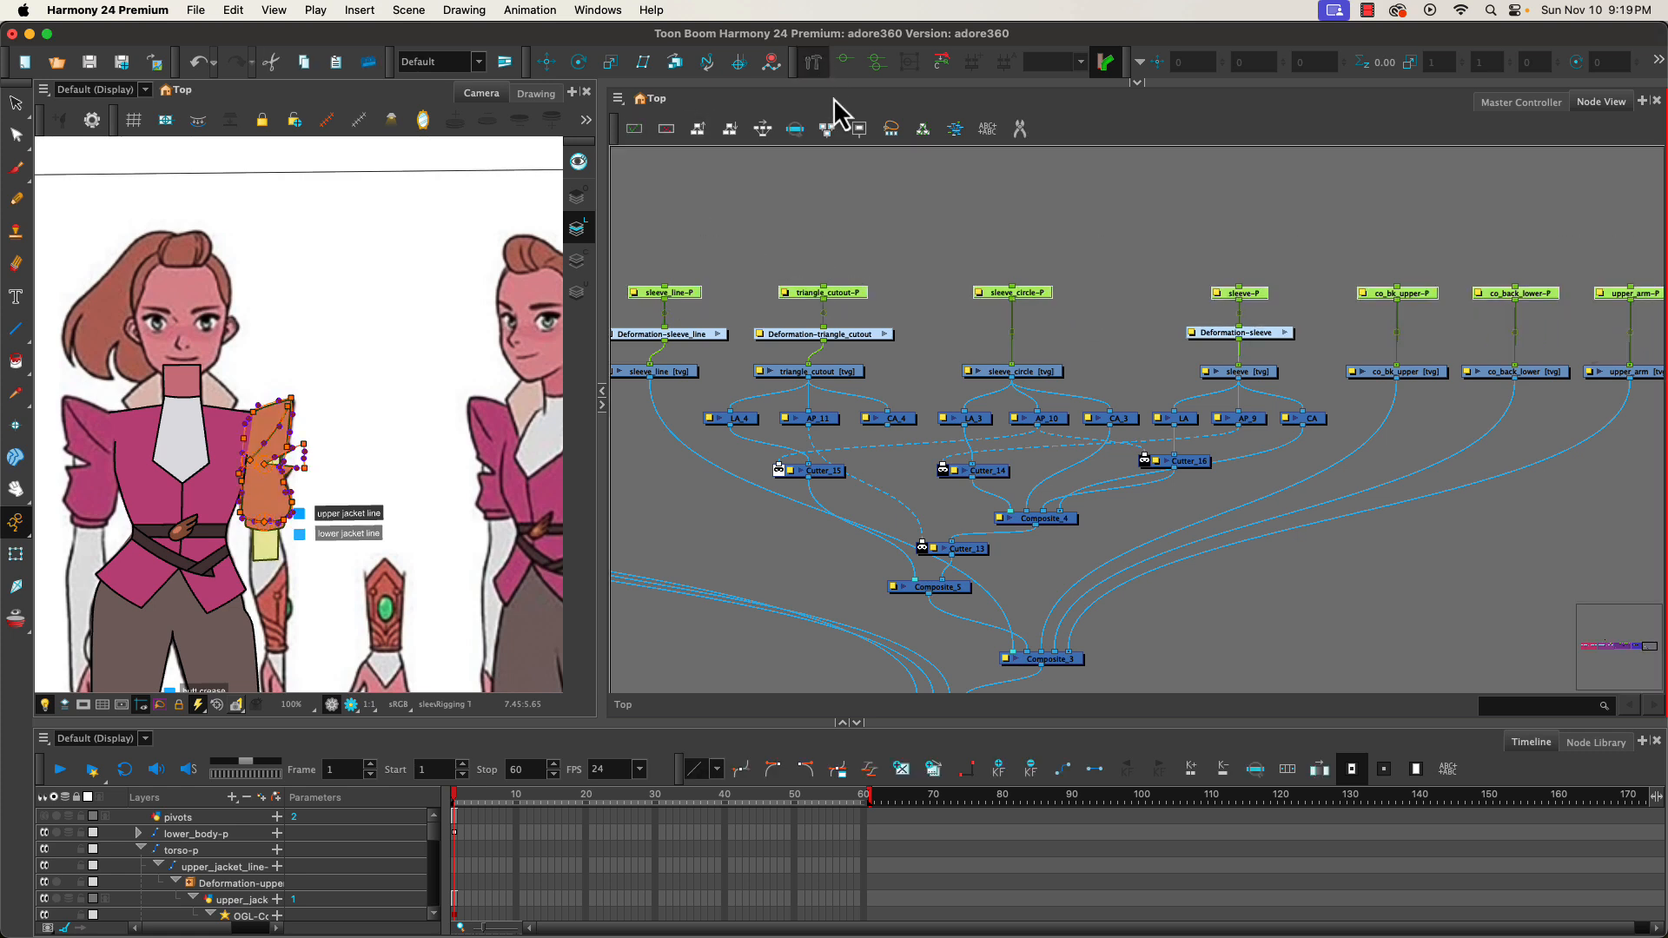
left_click(762, 129)
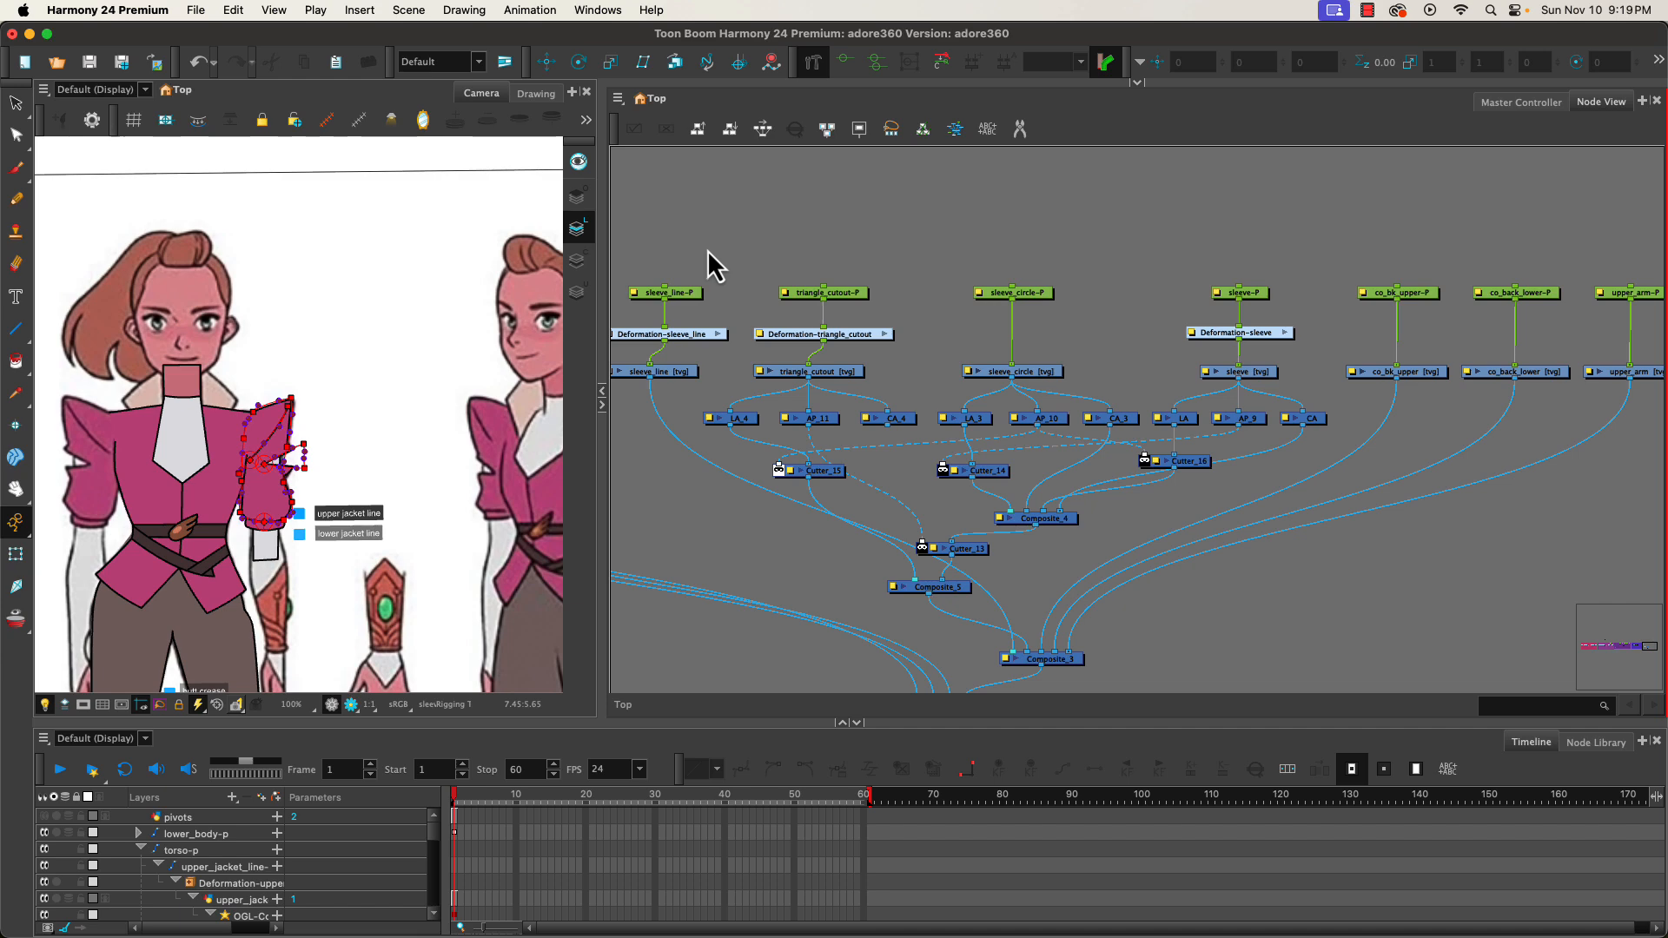
- Move the sleeve_line-P and triangle_cutout-P pegs slightly higher above their deformation groups
left_click_drag(730, 268, 713, 300)
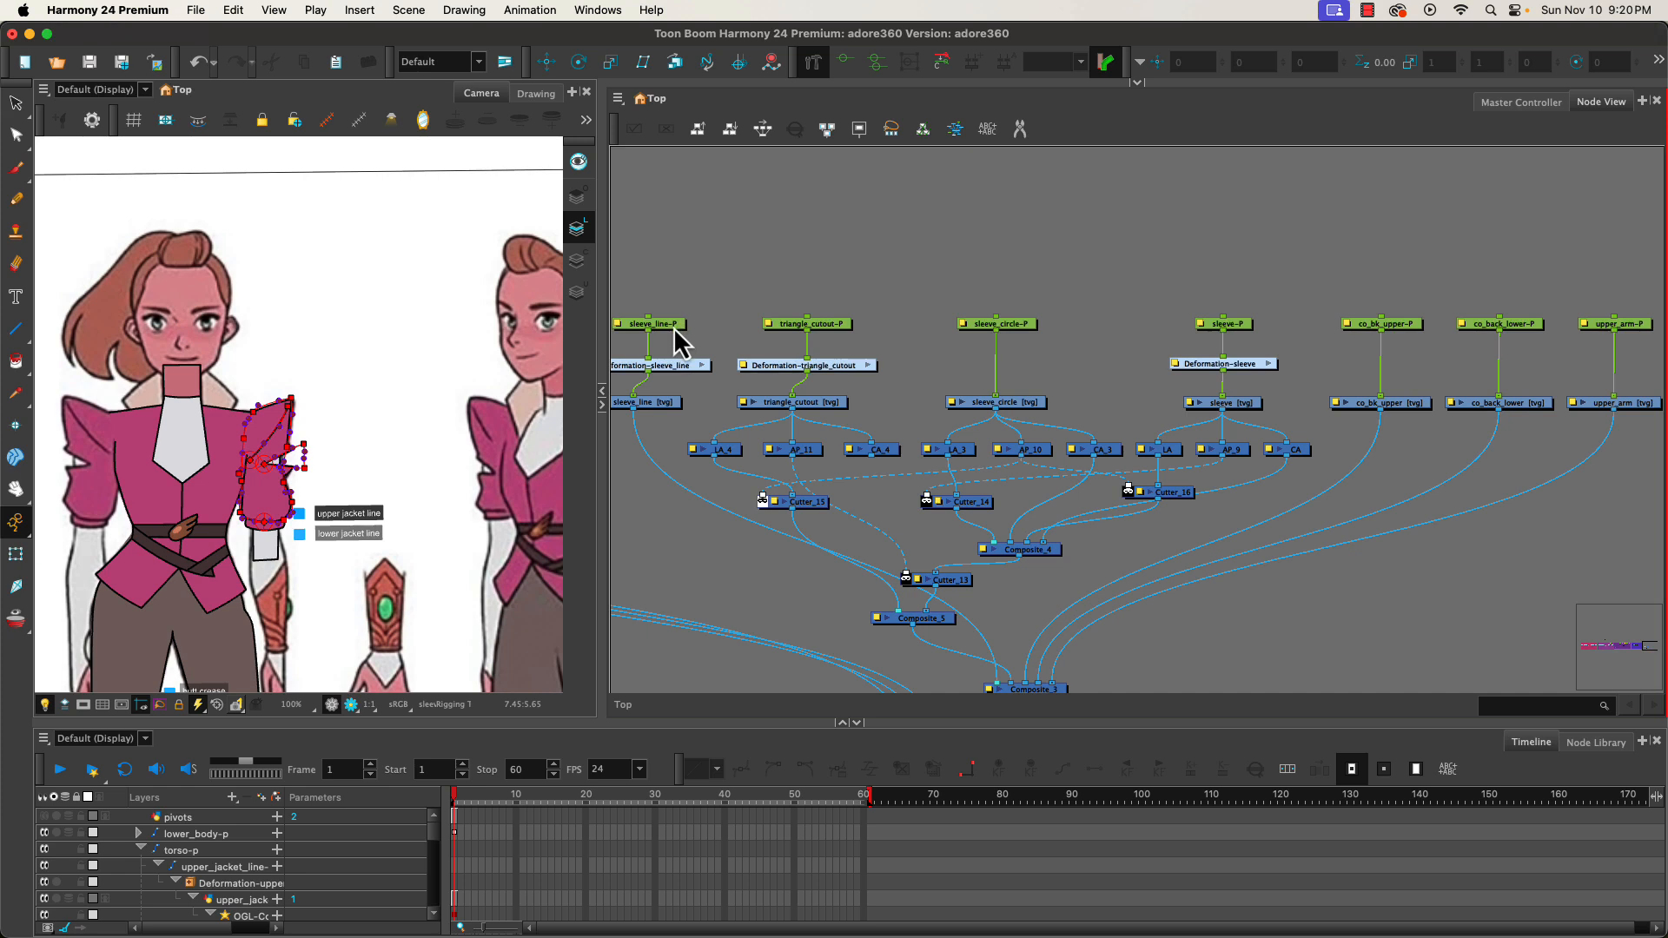
left_click_drag(674, 327, 676, 318)
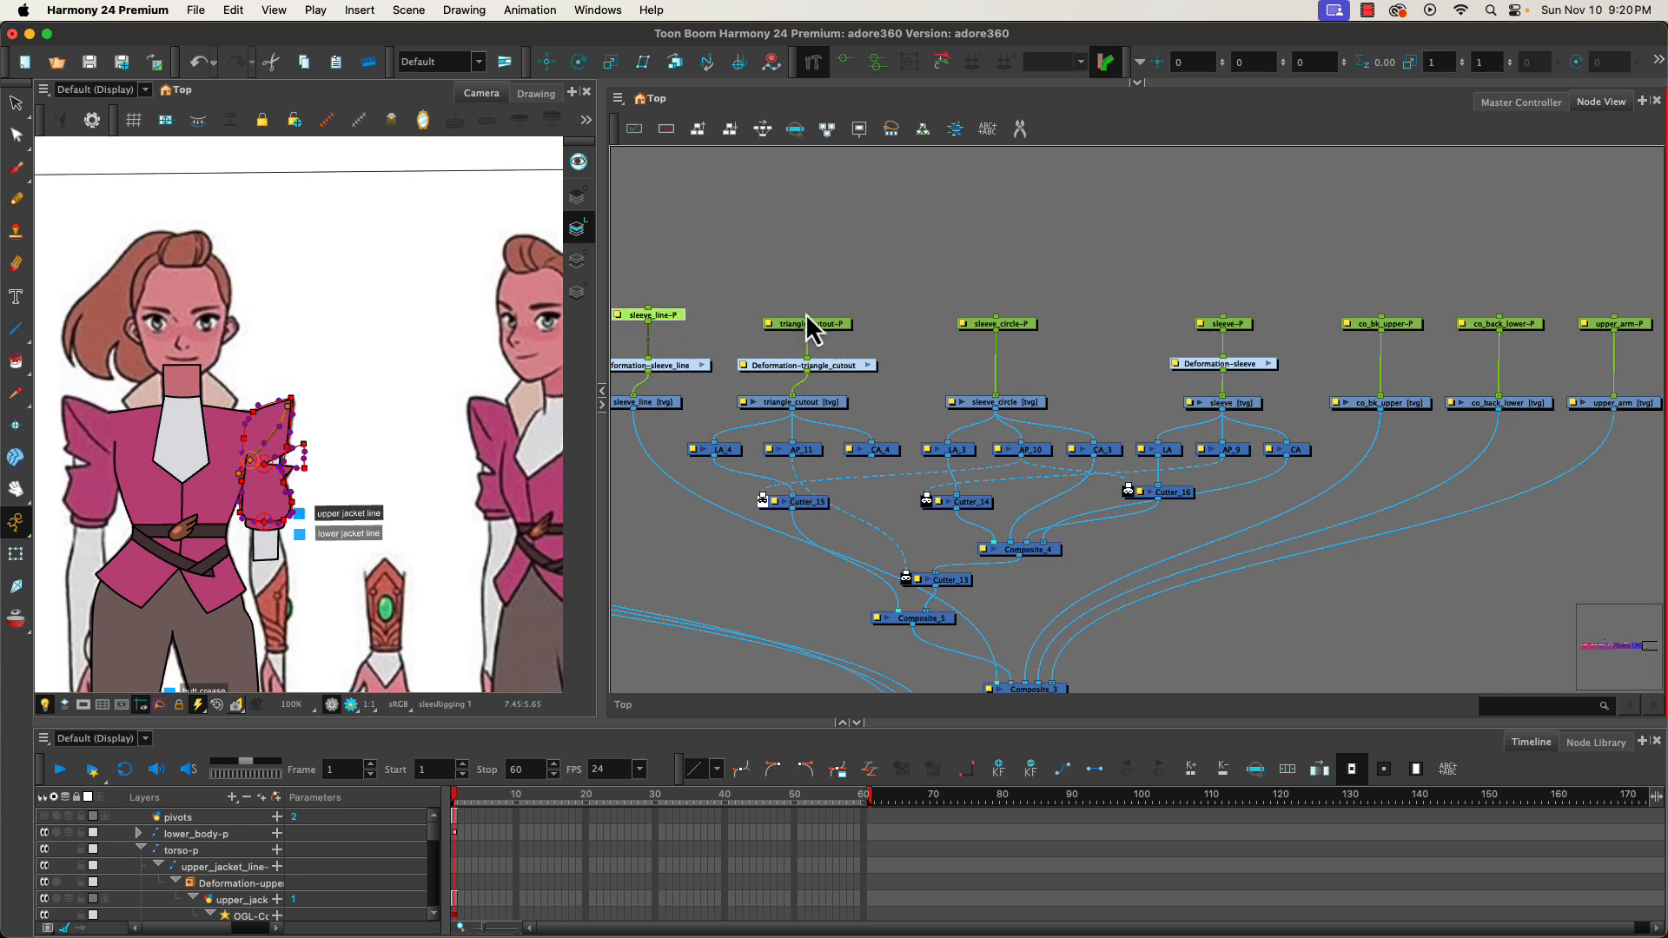
left_click_drag(823, 323, 823, 315)
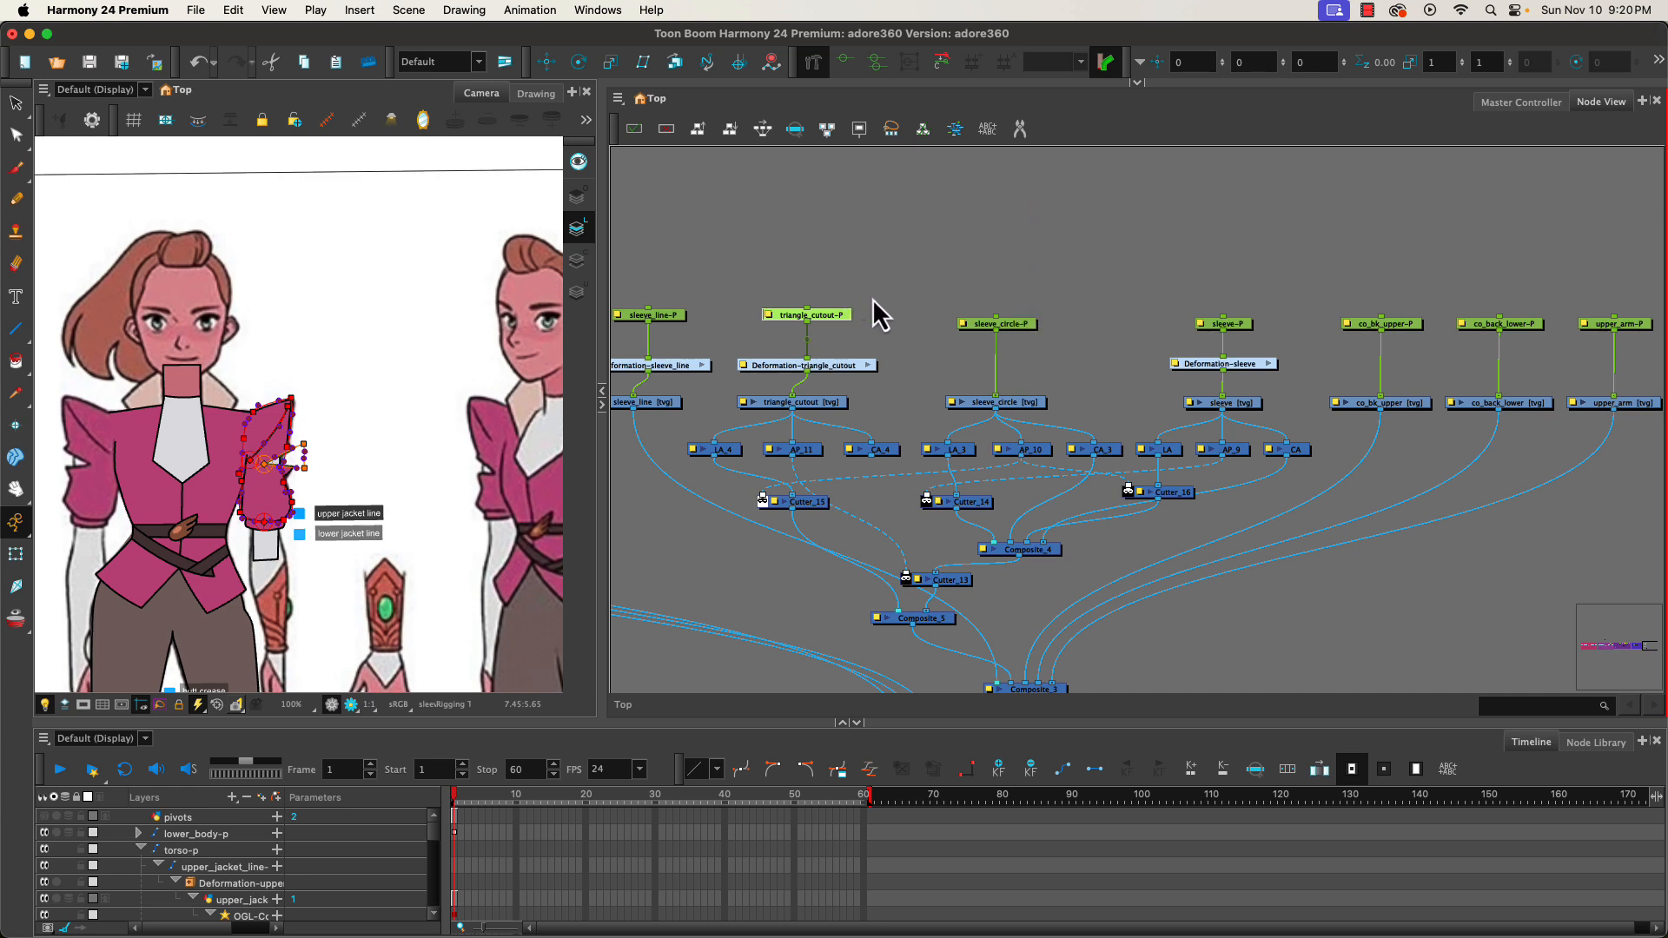
- Add a parent peg above sleeve_circle-P and connect it to triangle_cutout-P, co_bk_upper-P and co_back_lower-P as well
left_click(1011, 327)
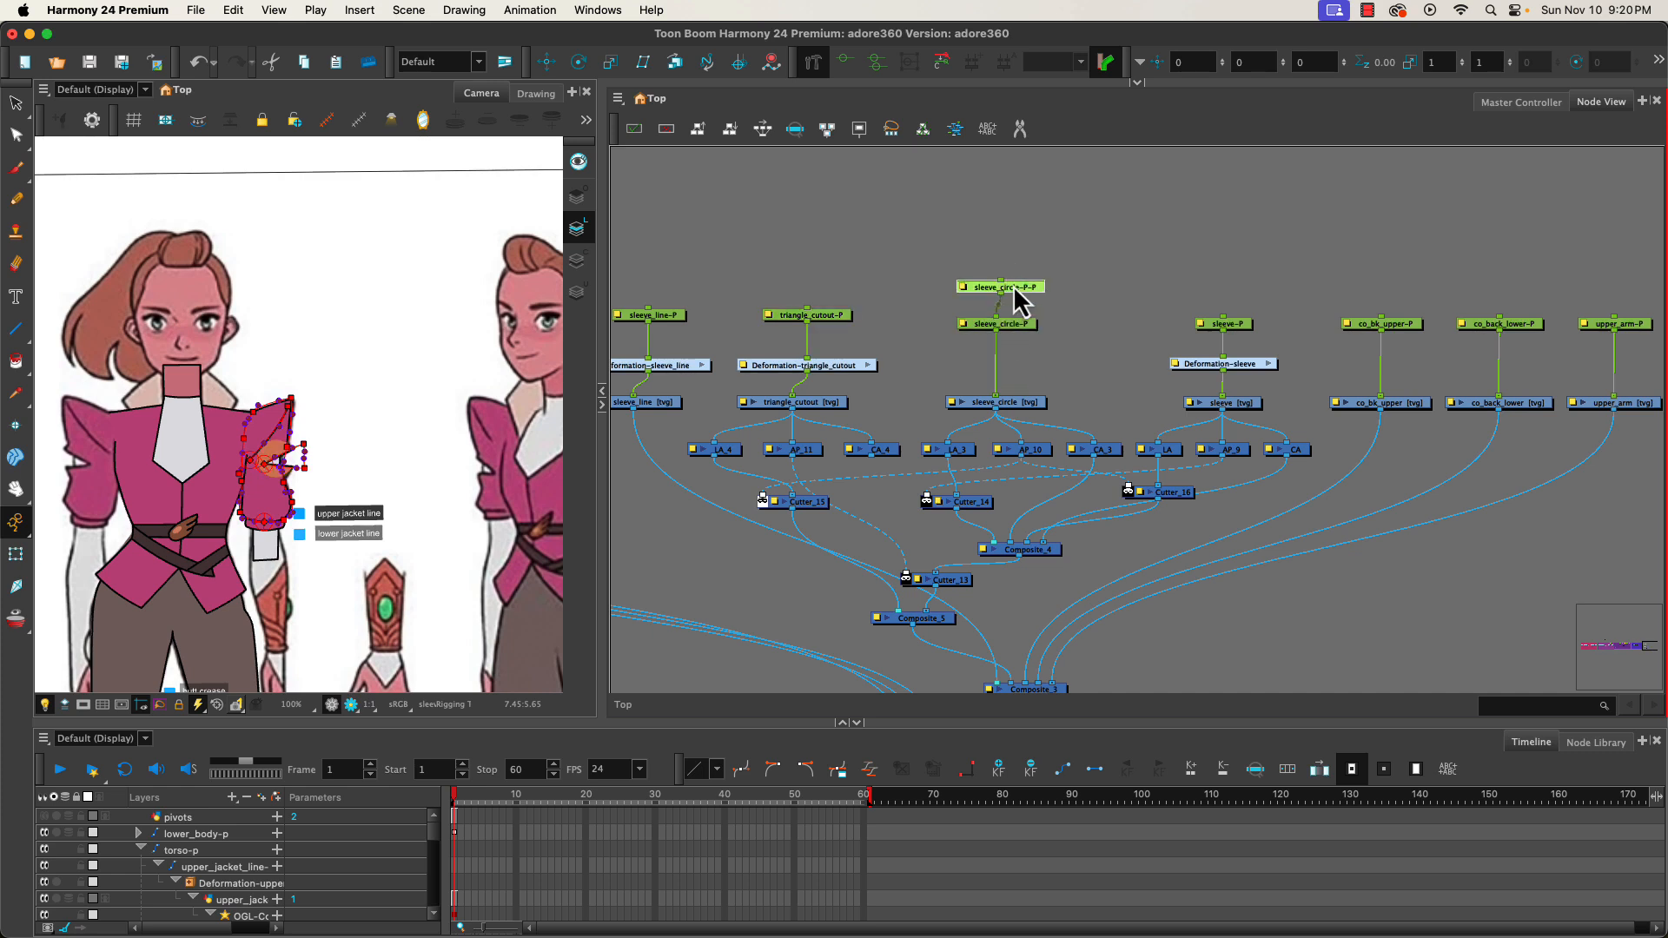
mouse_move(1015, 290)
left_mouse_down()
mouse_move(1015, 208)
mouse_move(1014, 248)
mouse_move(808, 311)
left_mouse_up()
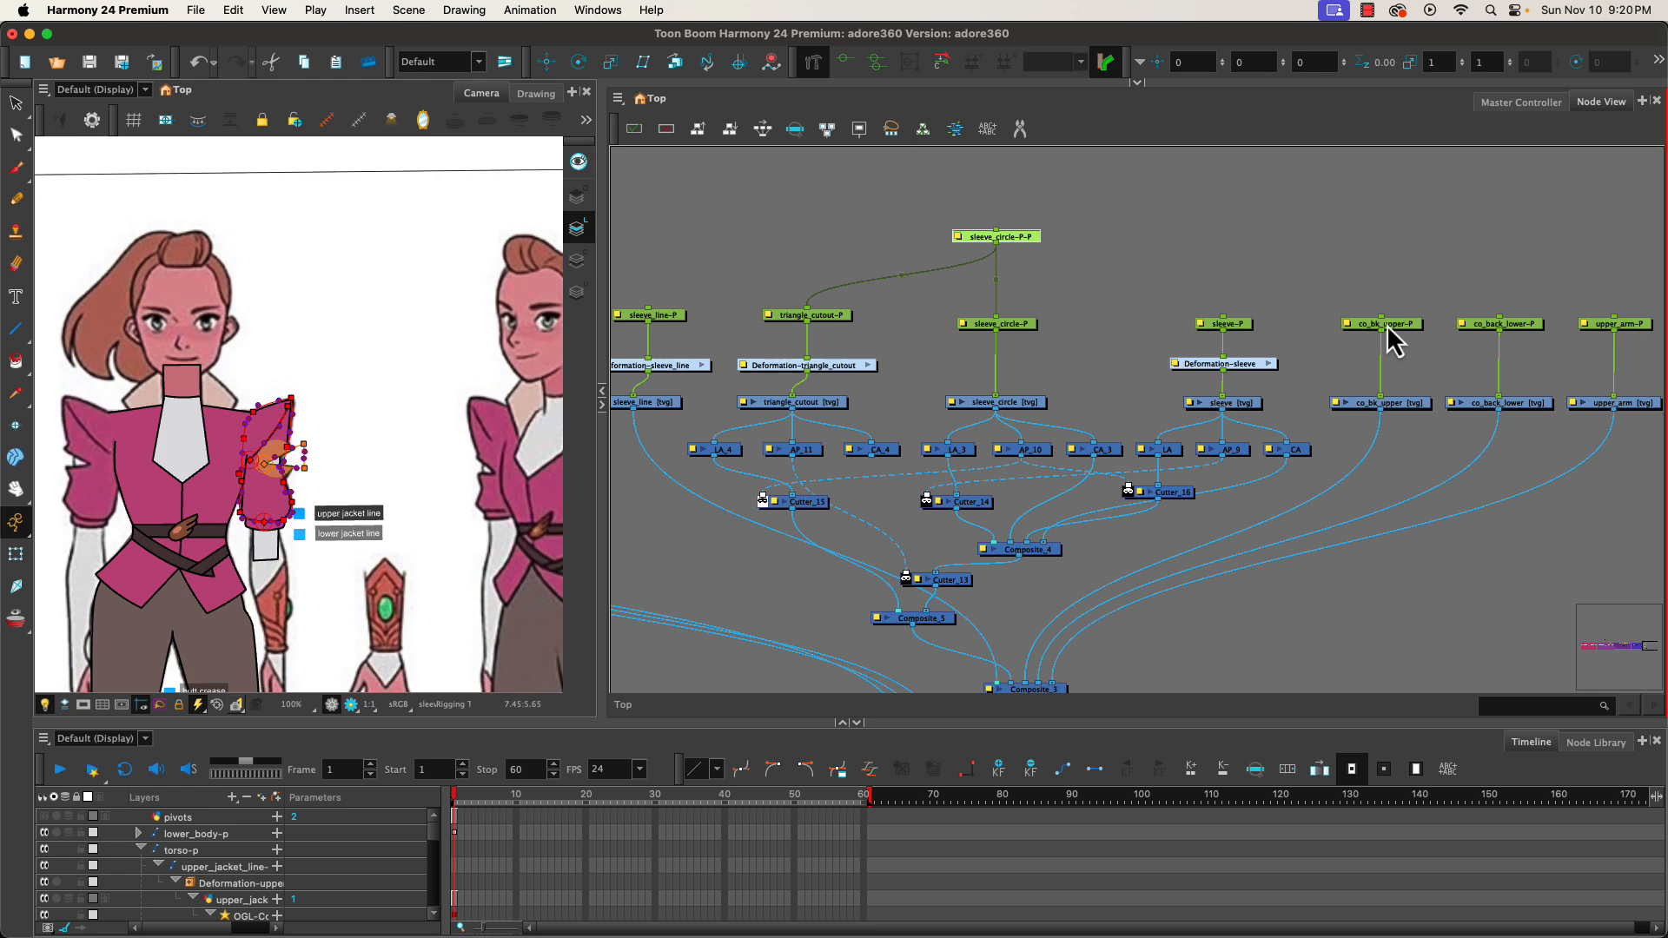
left_click_drag(995, 243, 1381, 316)
left_click(1519, 320, "alt+shift")
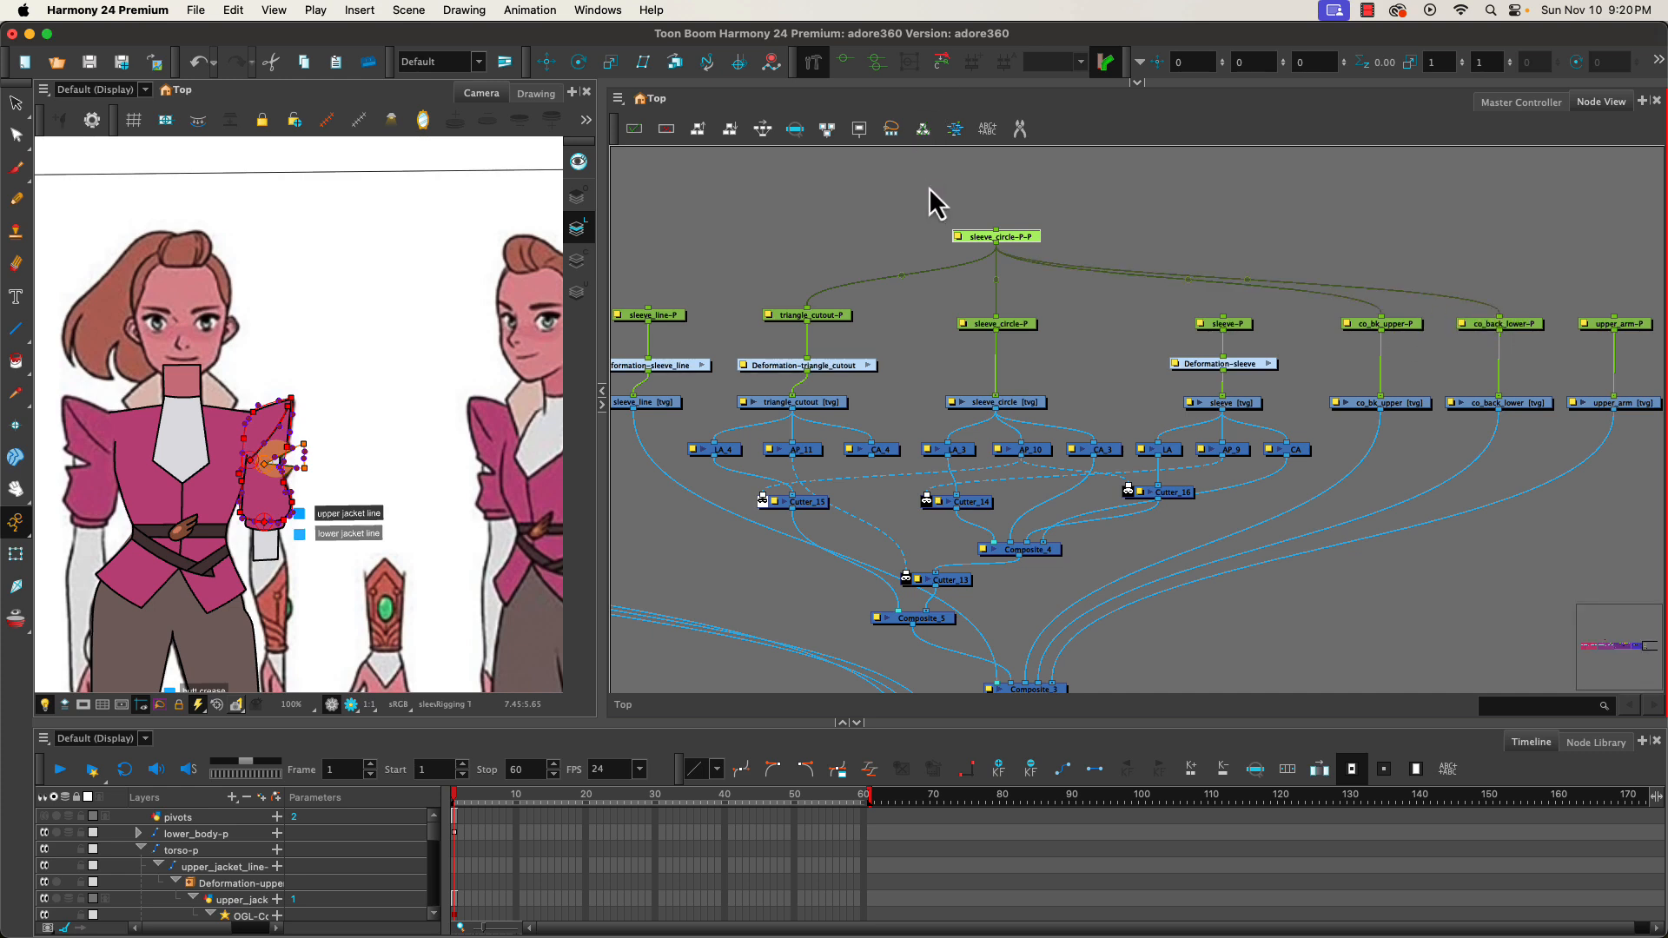
- Add a parent peg above sleeve-P, connect it to sleeve_circle-P-P and sleeve_line-P as well, and lower sleeve_circle-P-P slightly
left_click(1246, 327)
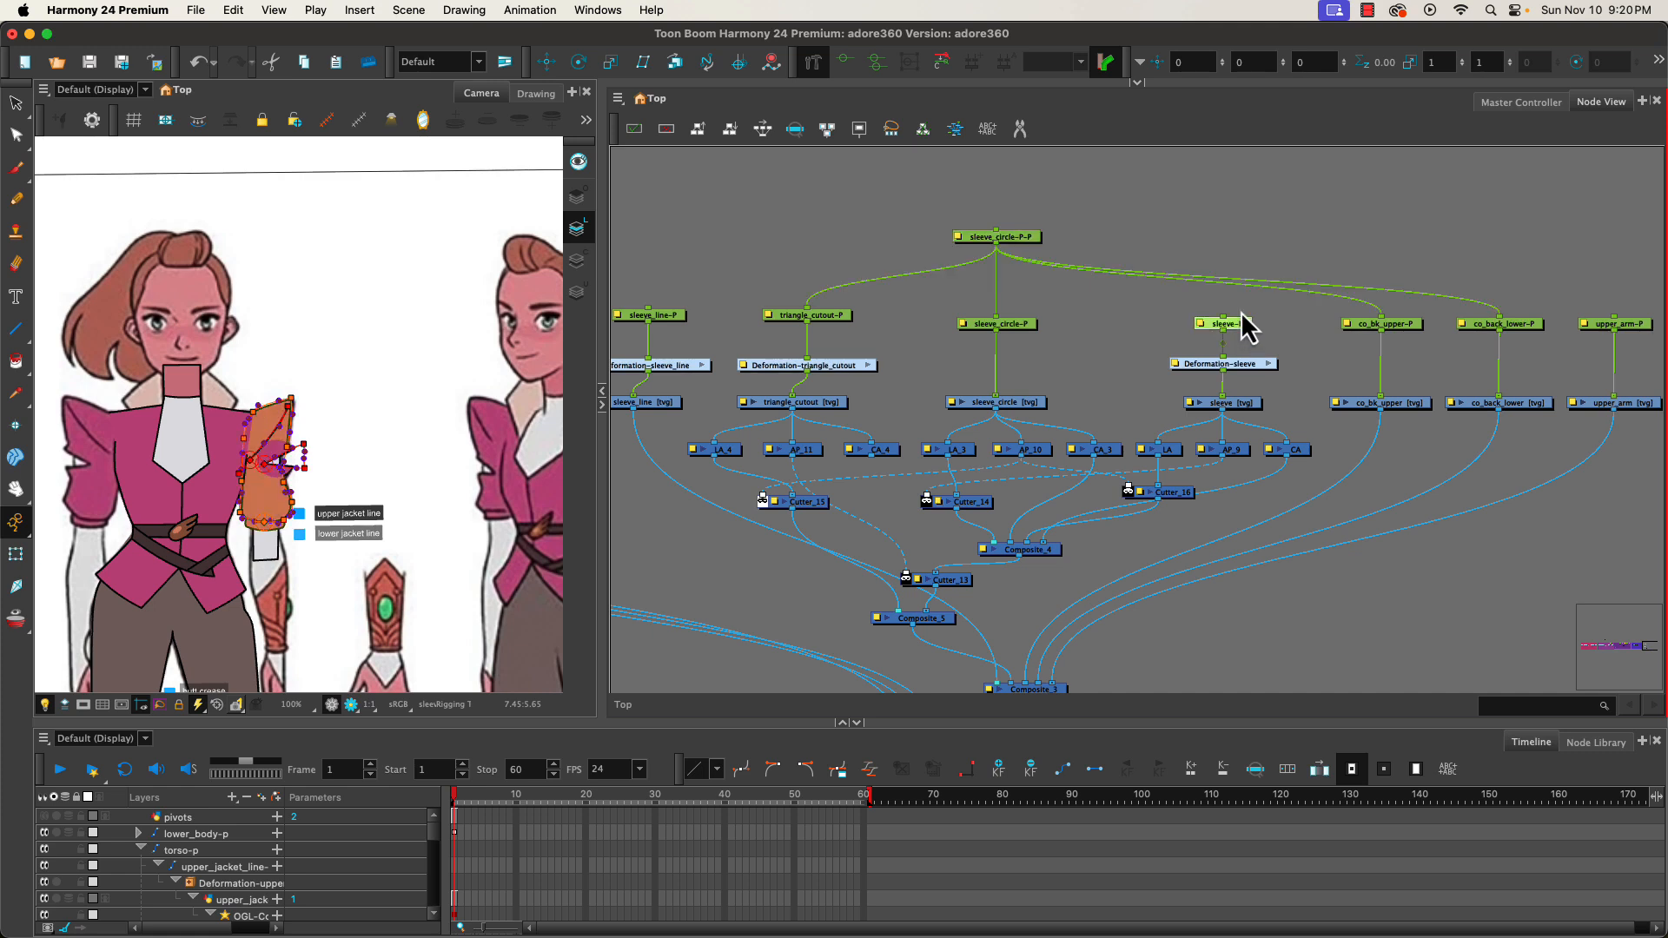
key("super+p")
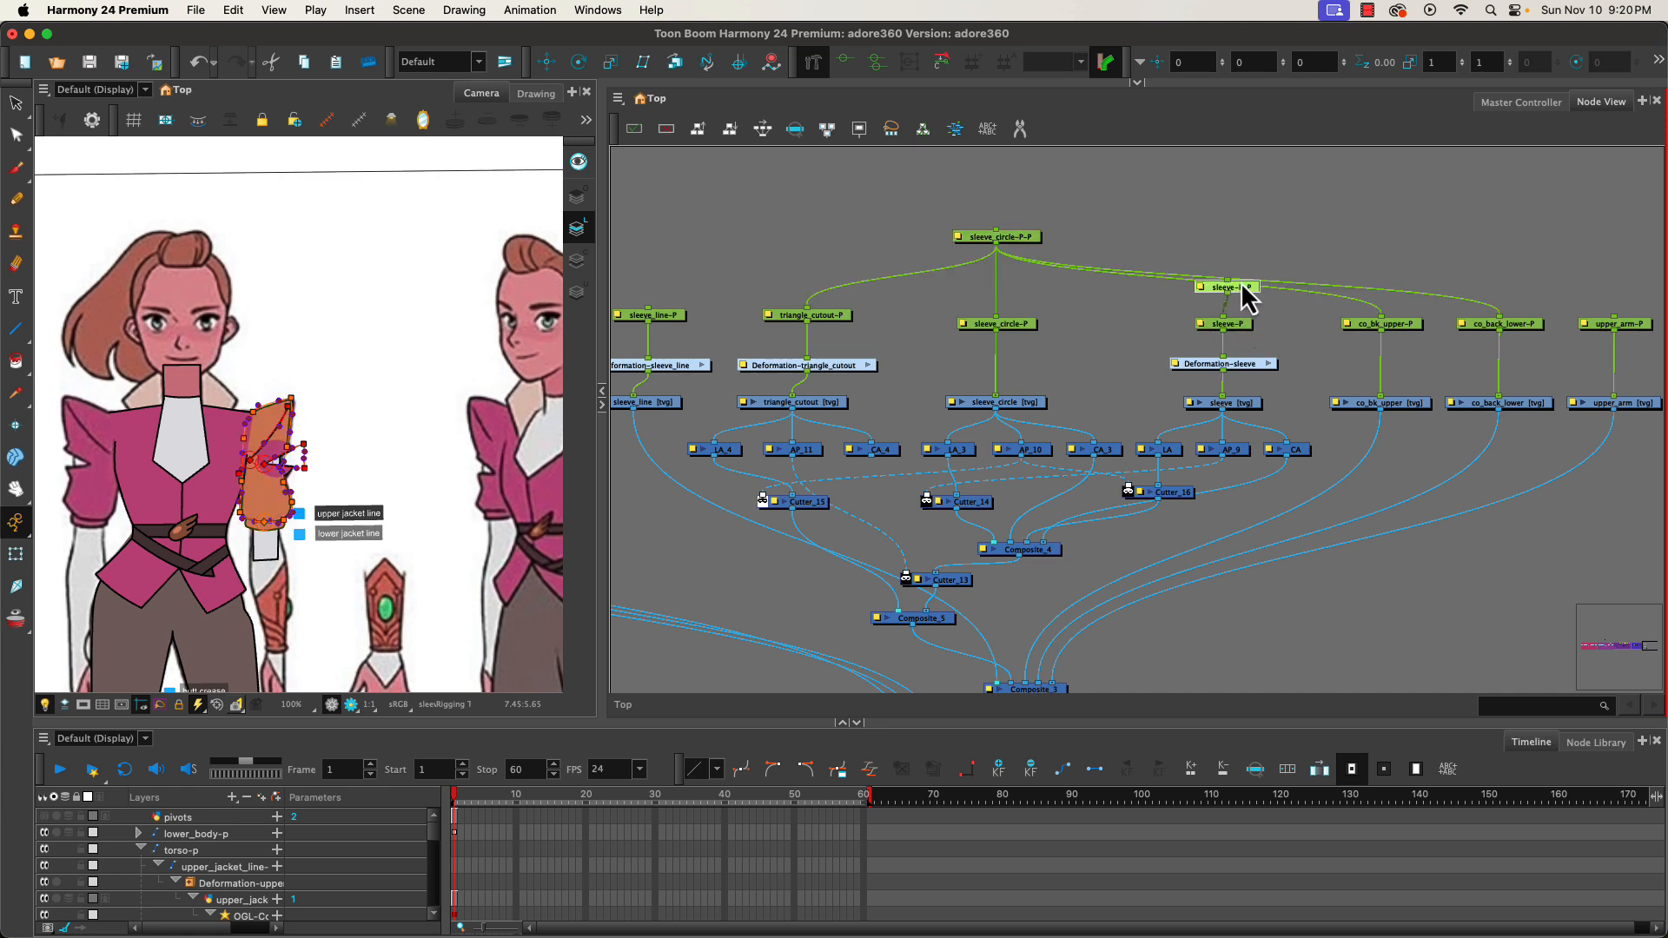
left_click_drag(1248, 298, 982, 229)
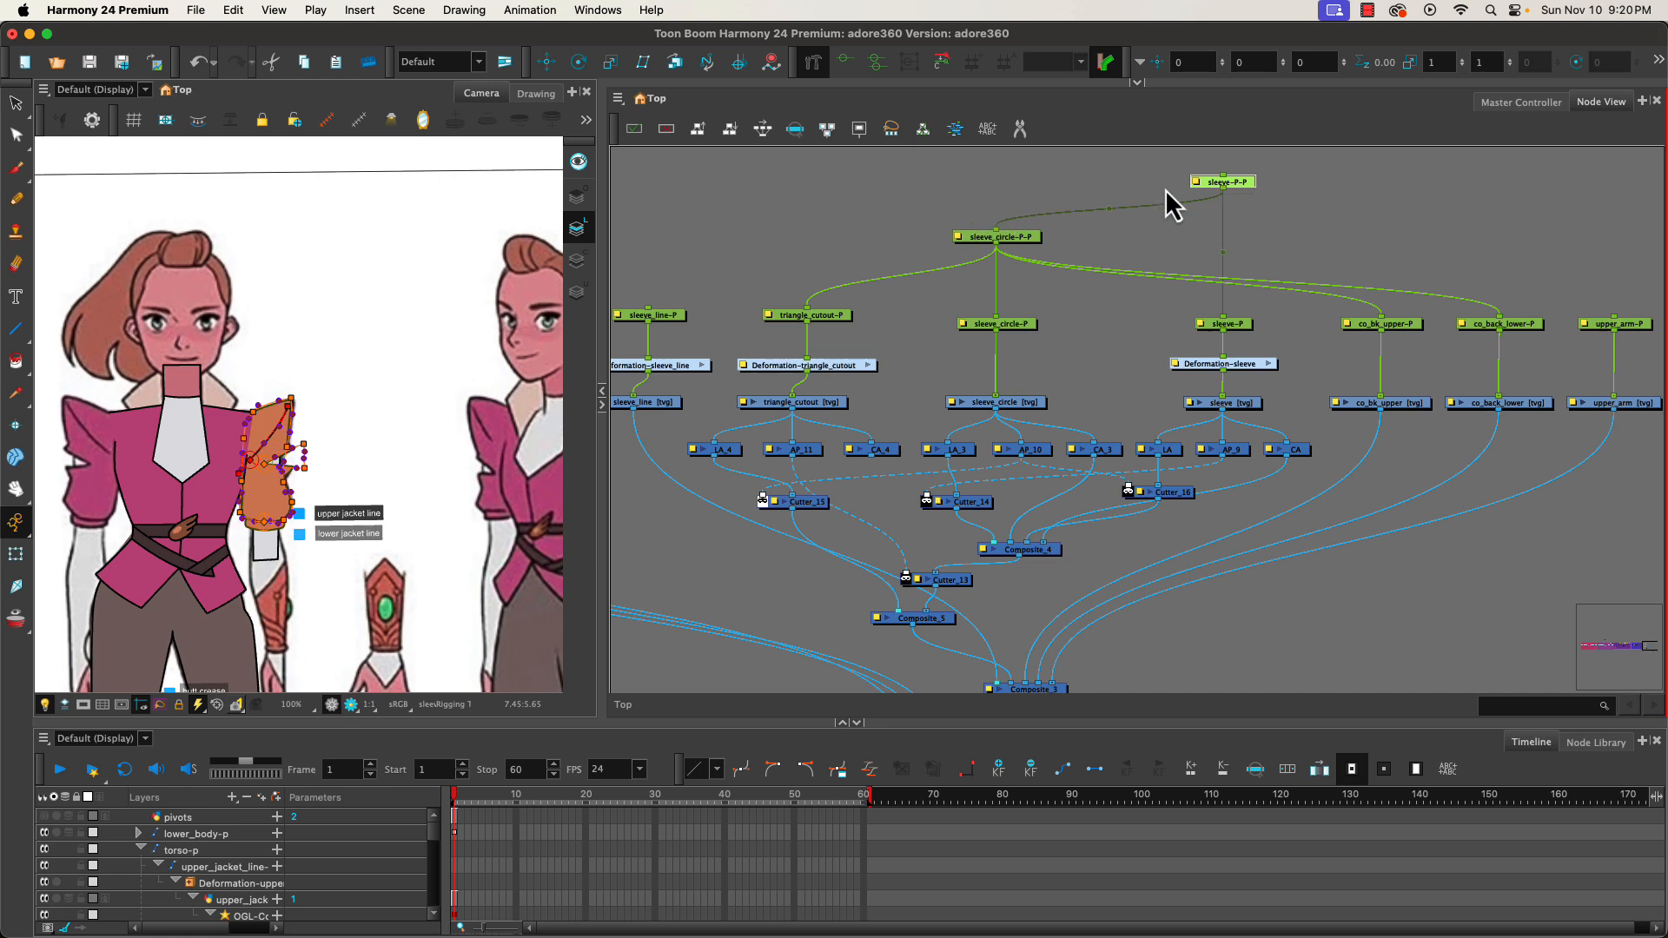
left_click_drag(1223, 193, 656, 304)
left_click_drag(1008, 240, 1011, 265)
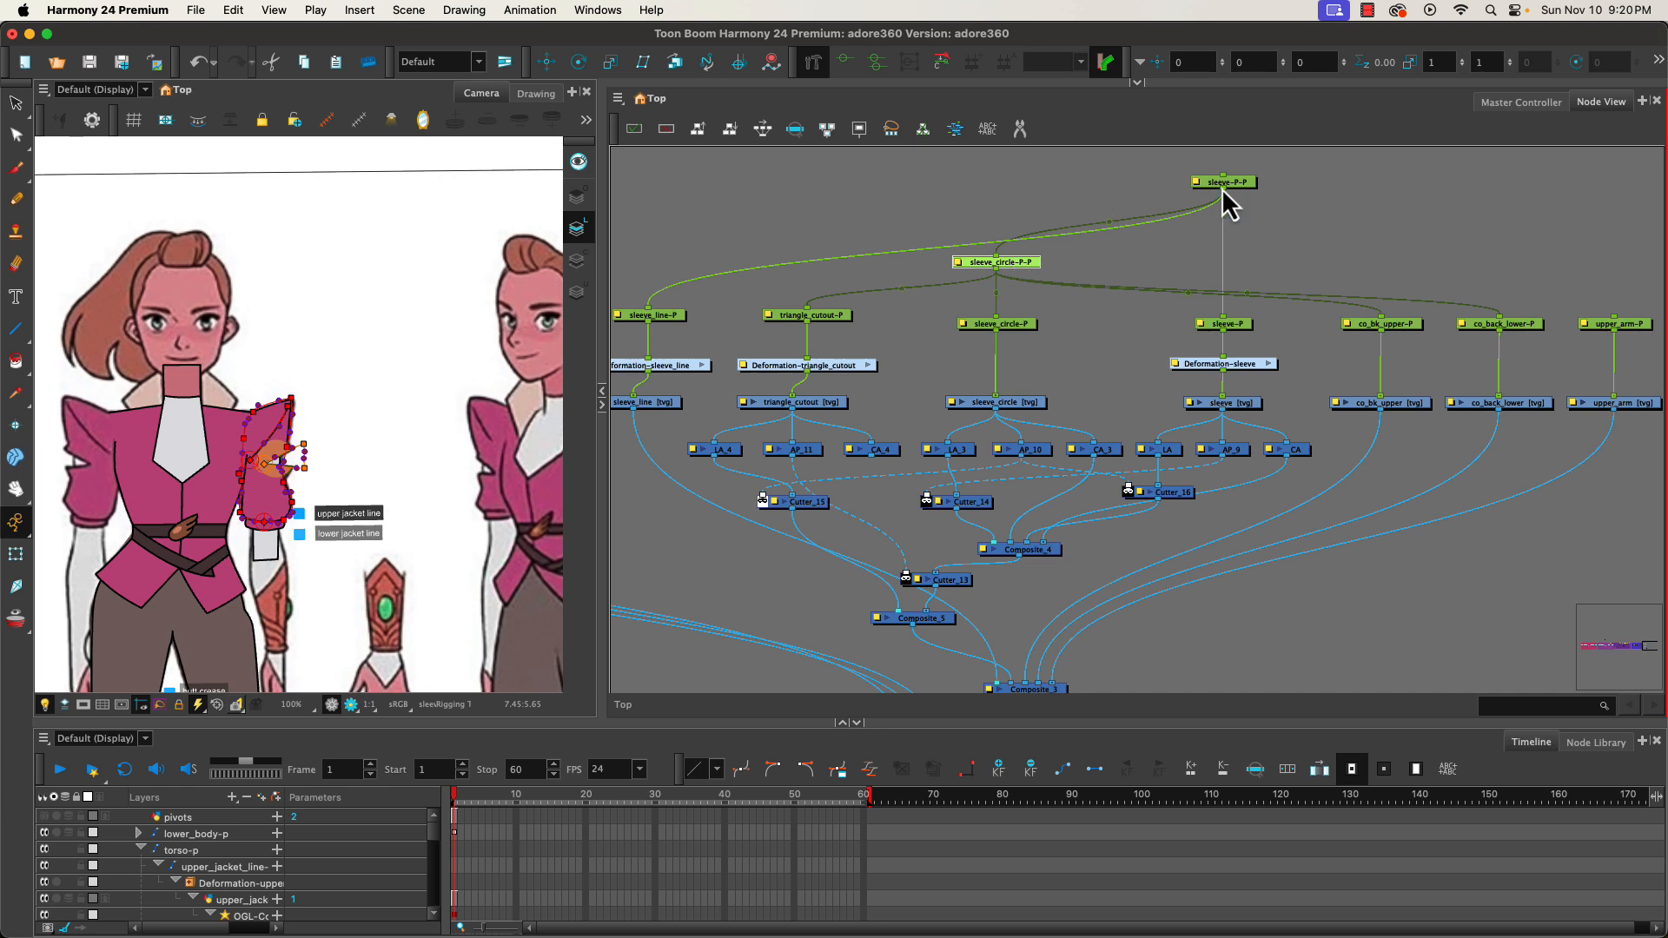
- Raise sleeve-P-P slightly and move the pivots of sleeve-P-P and sleeve-P to the shoulder where the sleeve meets the torso
left_click_drag(1222, 189, 1219, 330)
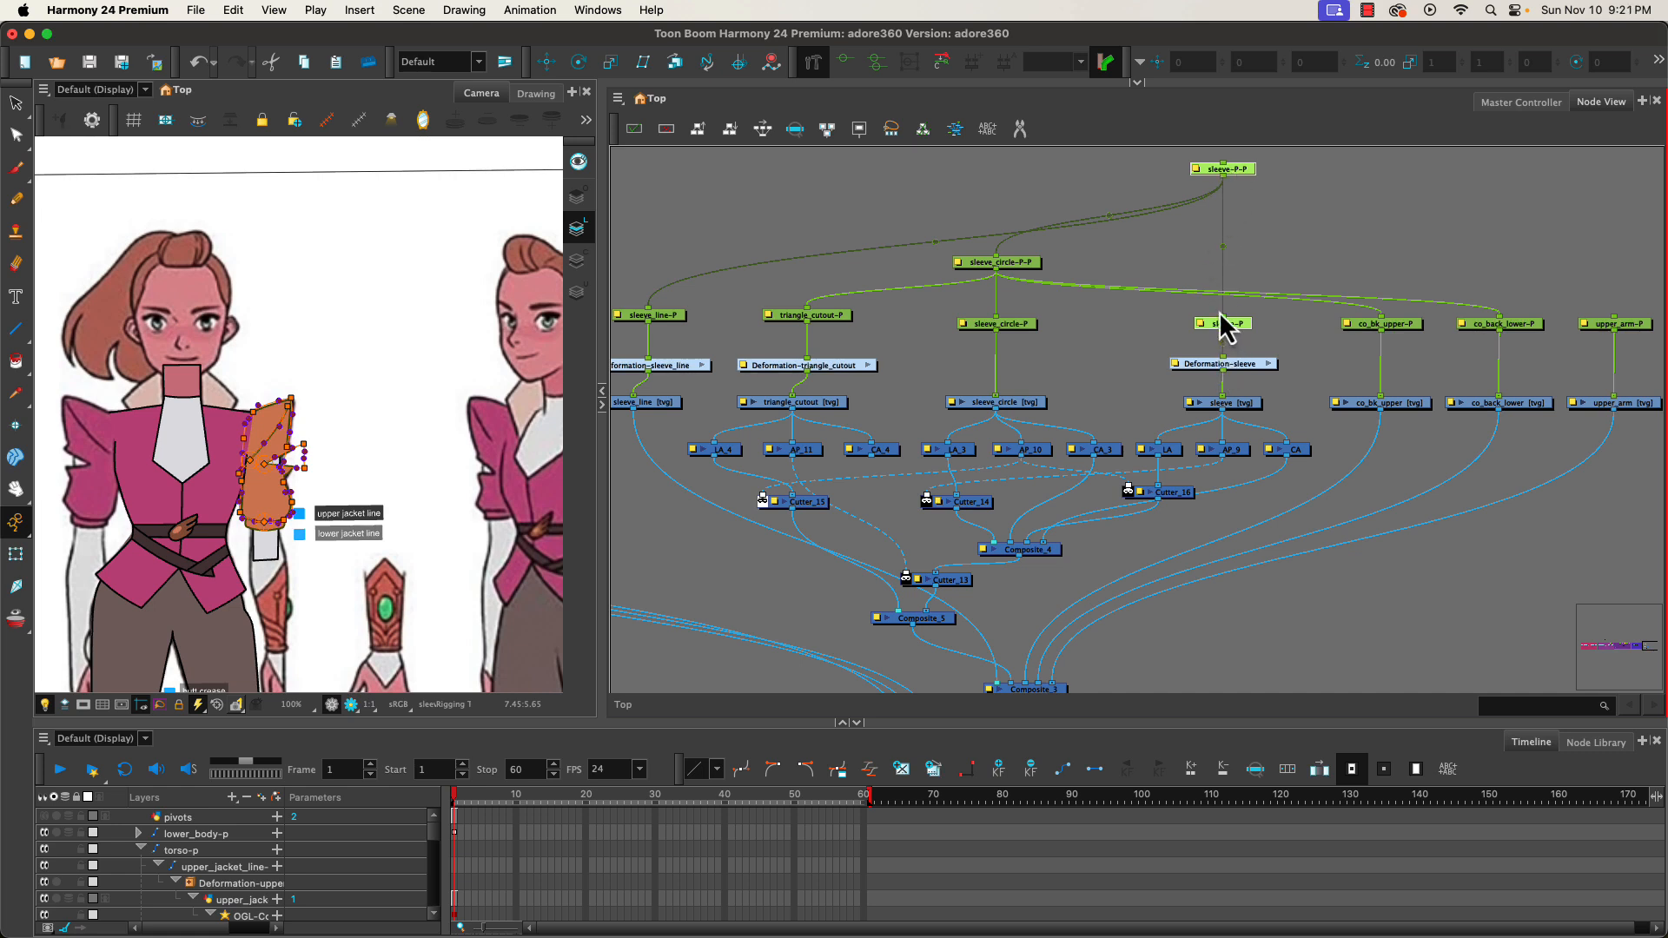
left_click(360, 125)
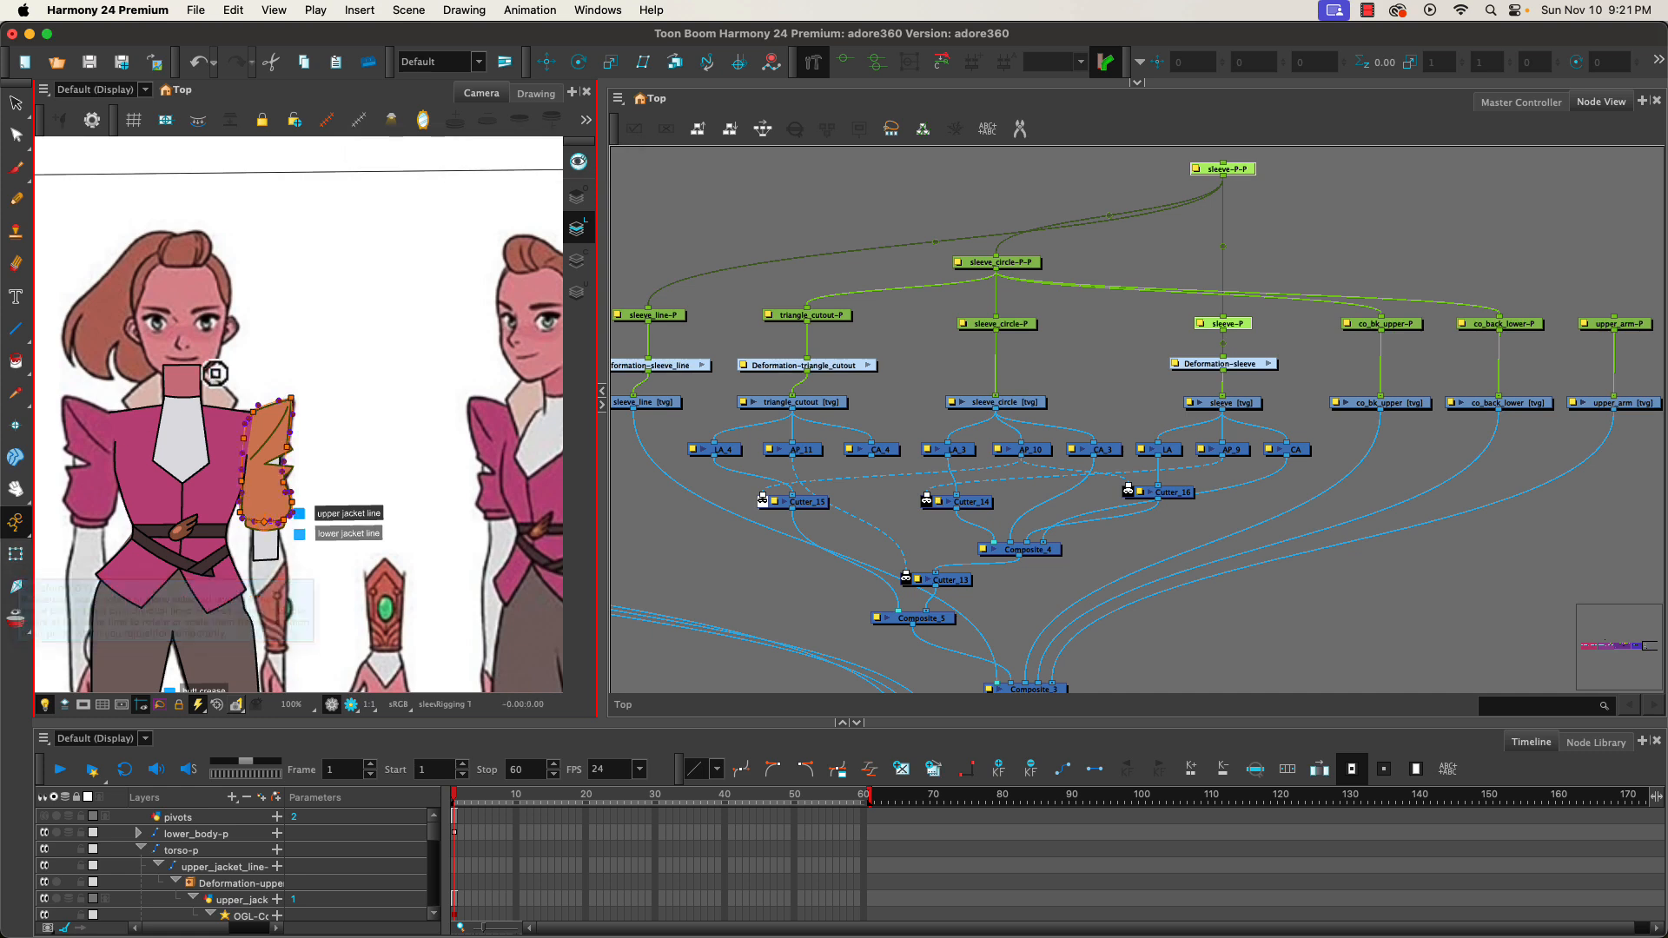
left_click(577, 66)
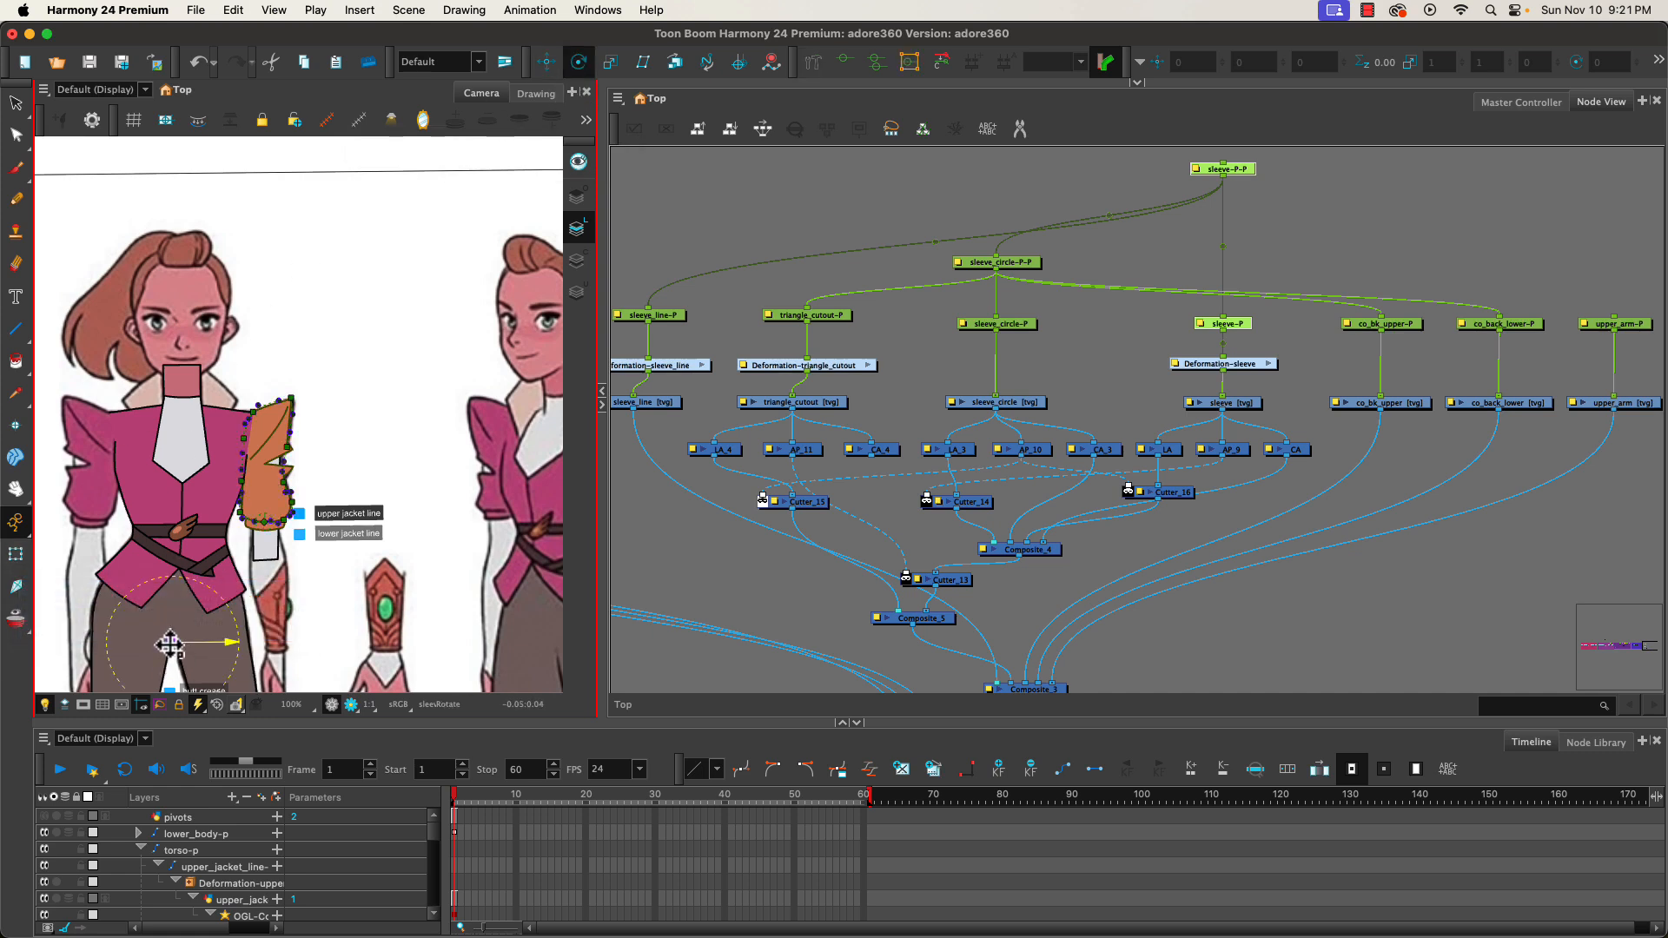
left_click_drag(173, 643, 247, 436)
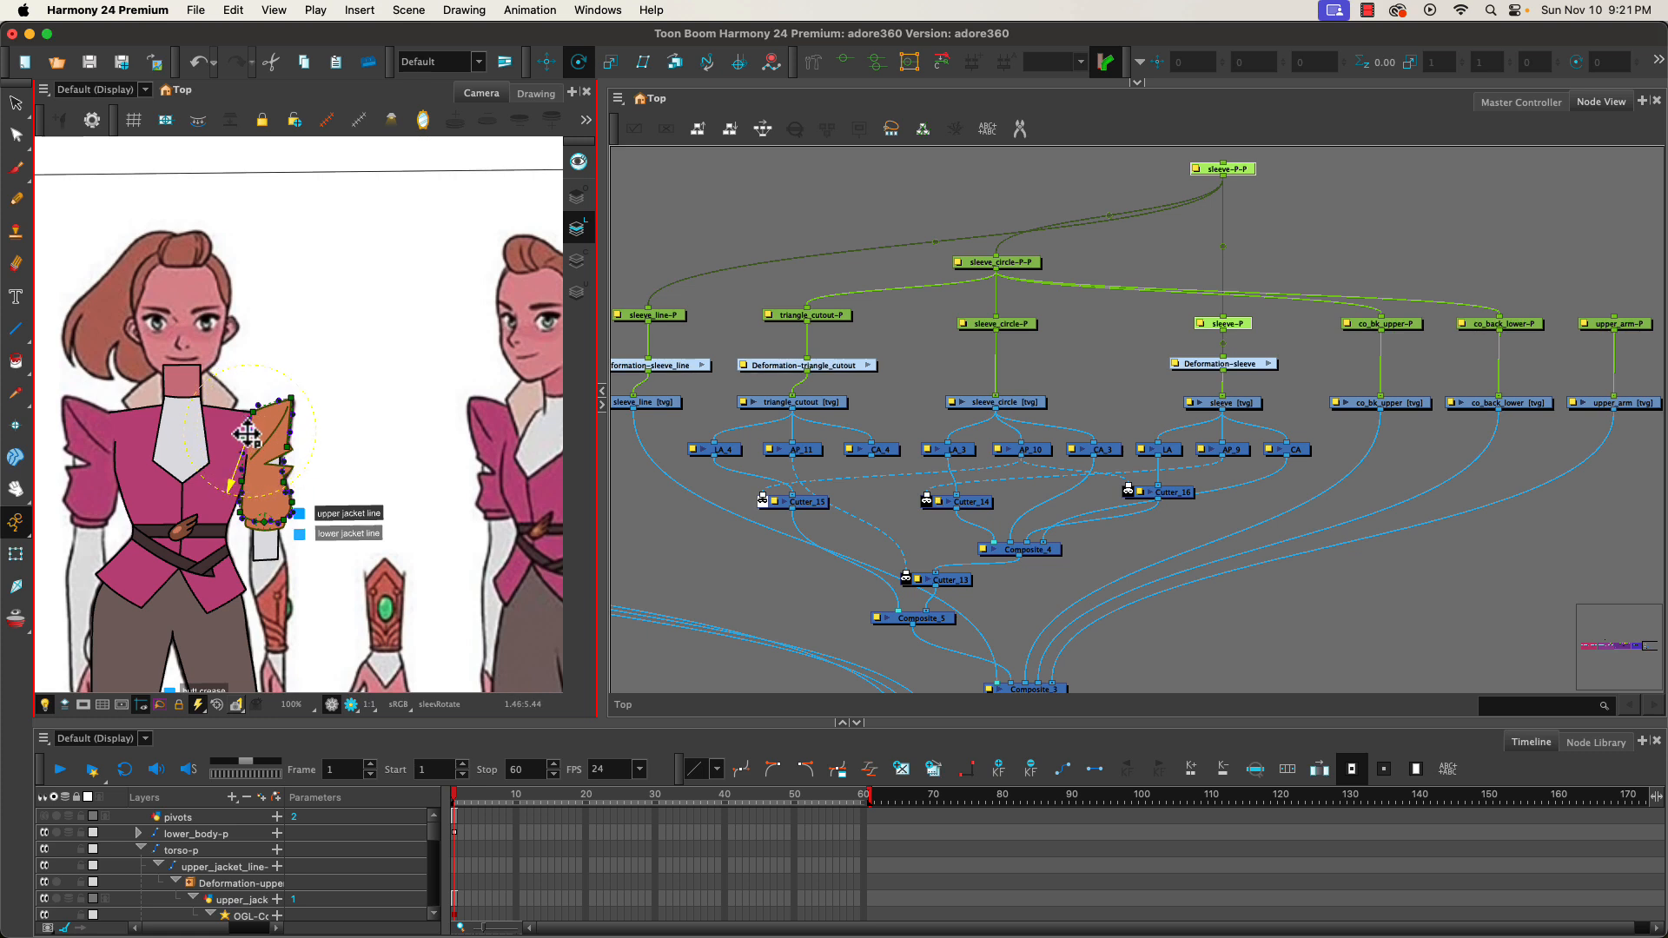
left_click_drag(250, 434, 253, 435)
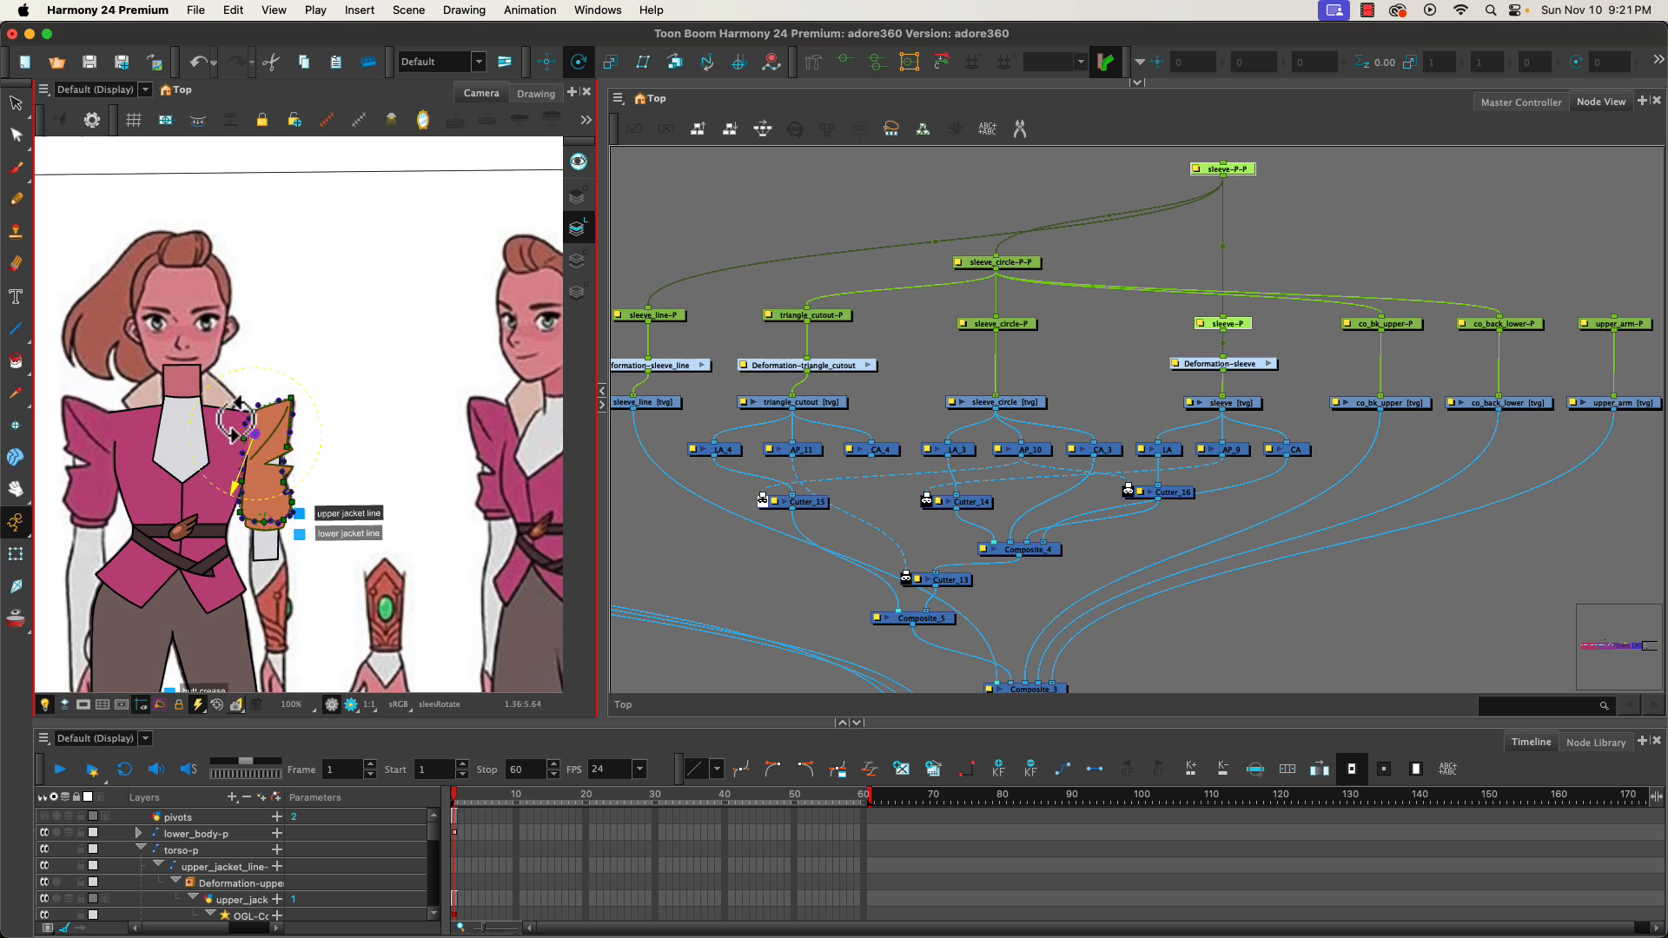
left_click(352, 120)
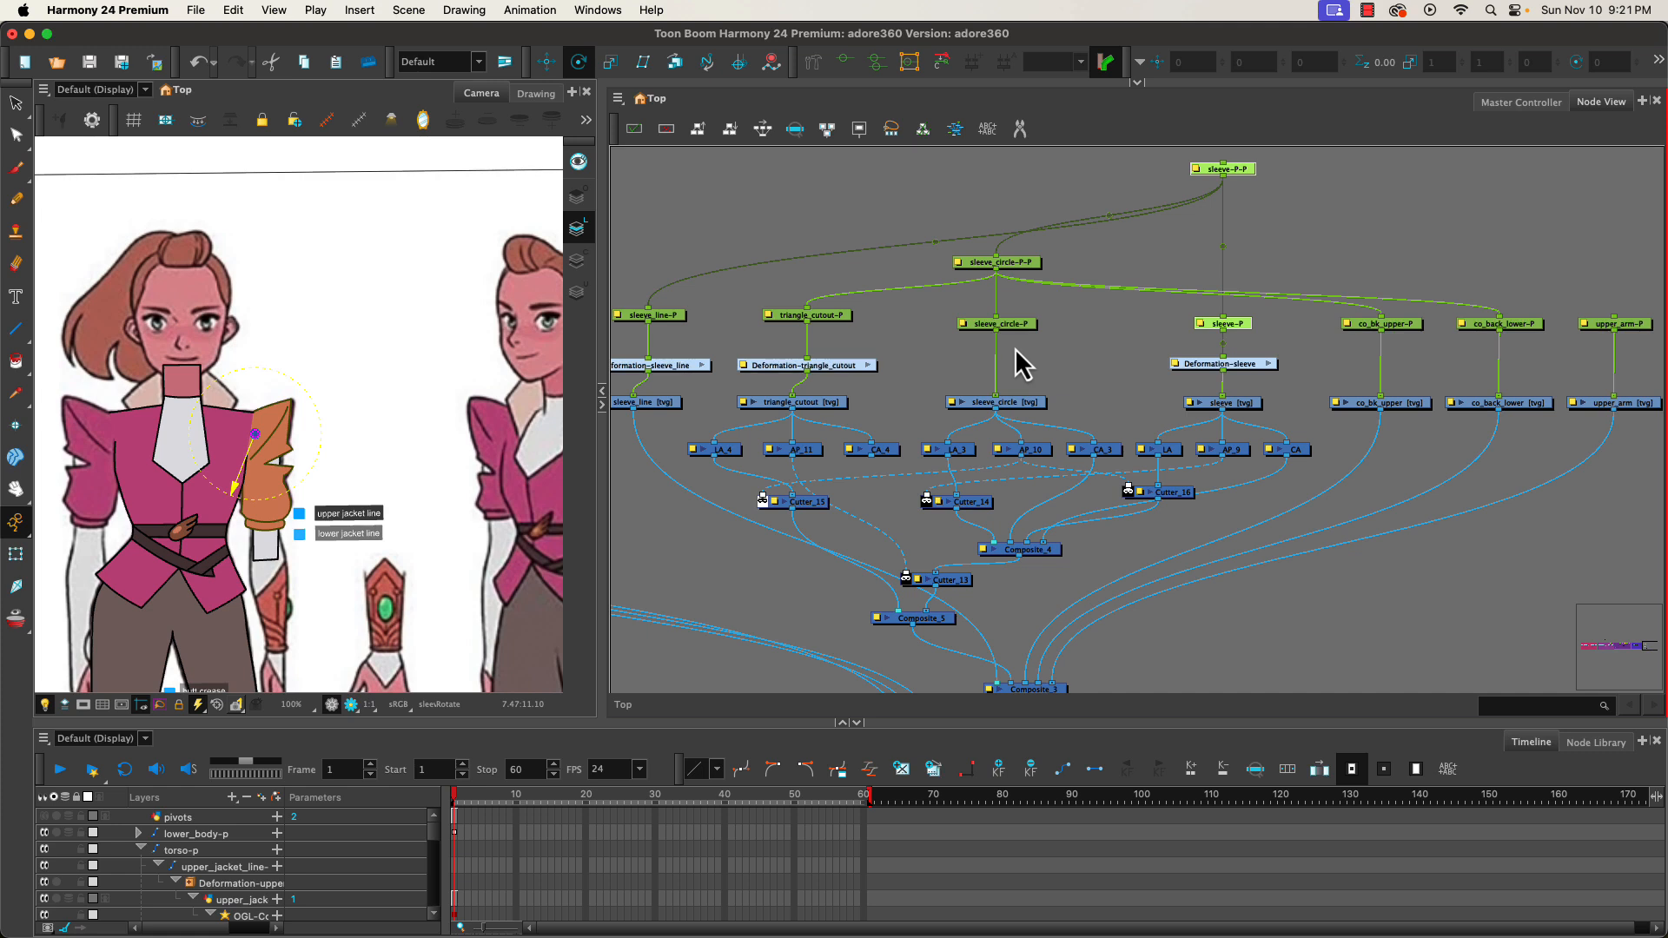
- Move the pivots of sleeve_circle-P, sleeve_circle-P-P and triangle_cutout-P to the bend in the middle of the sleeve
left_click(1026, 323)
left_click(1027, 262, "shift")
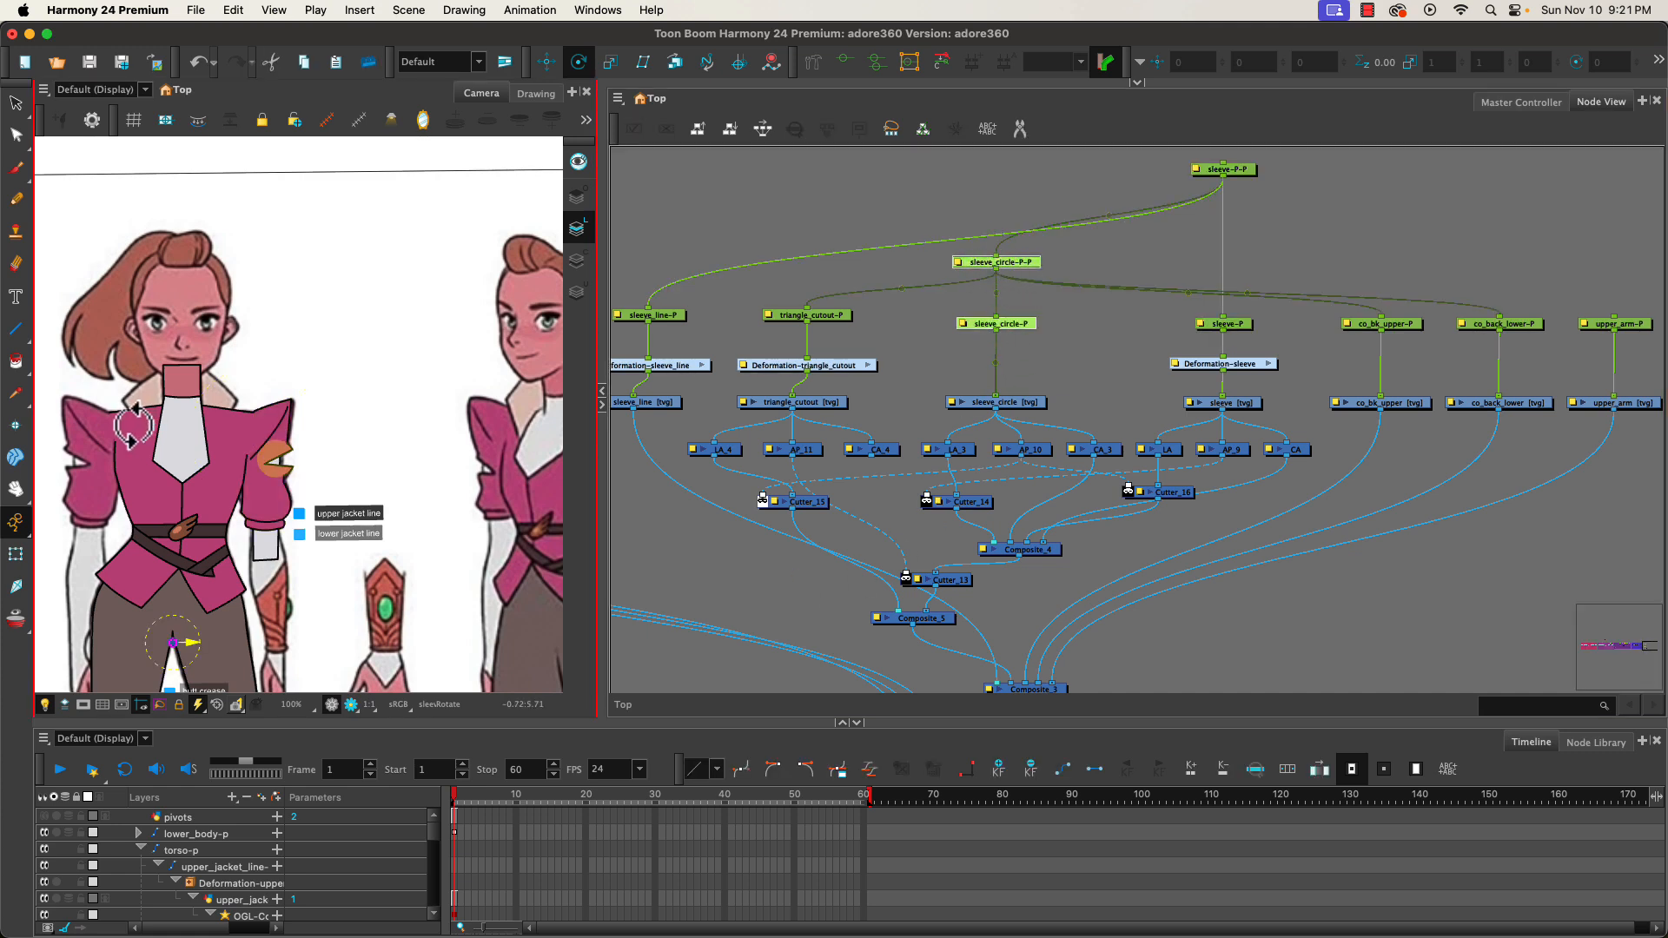
left_click_drag(173, 648, 272, 467)
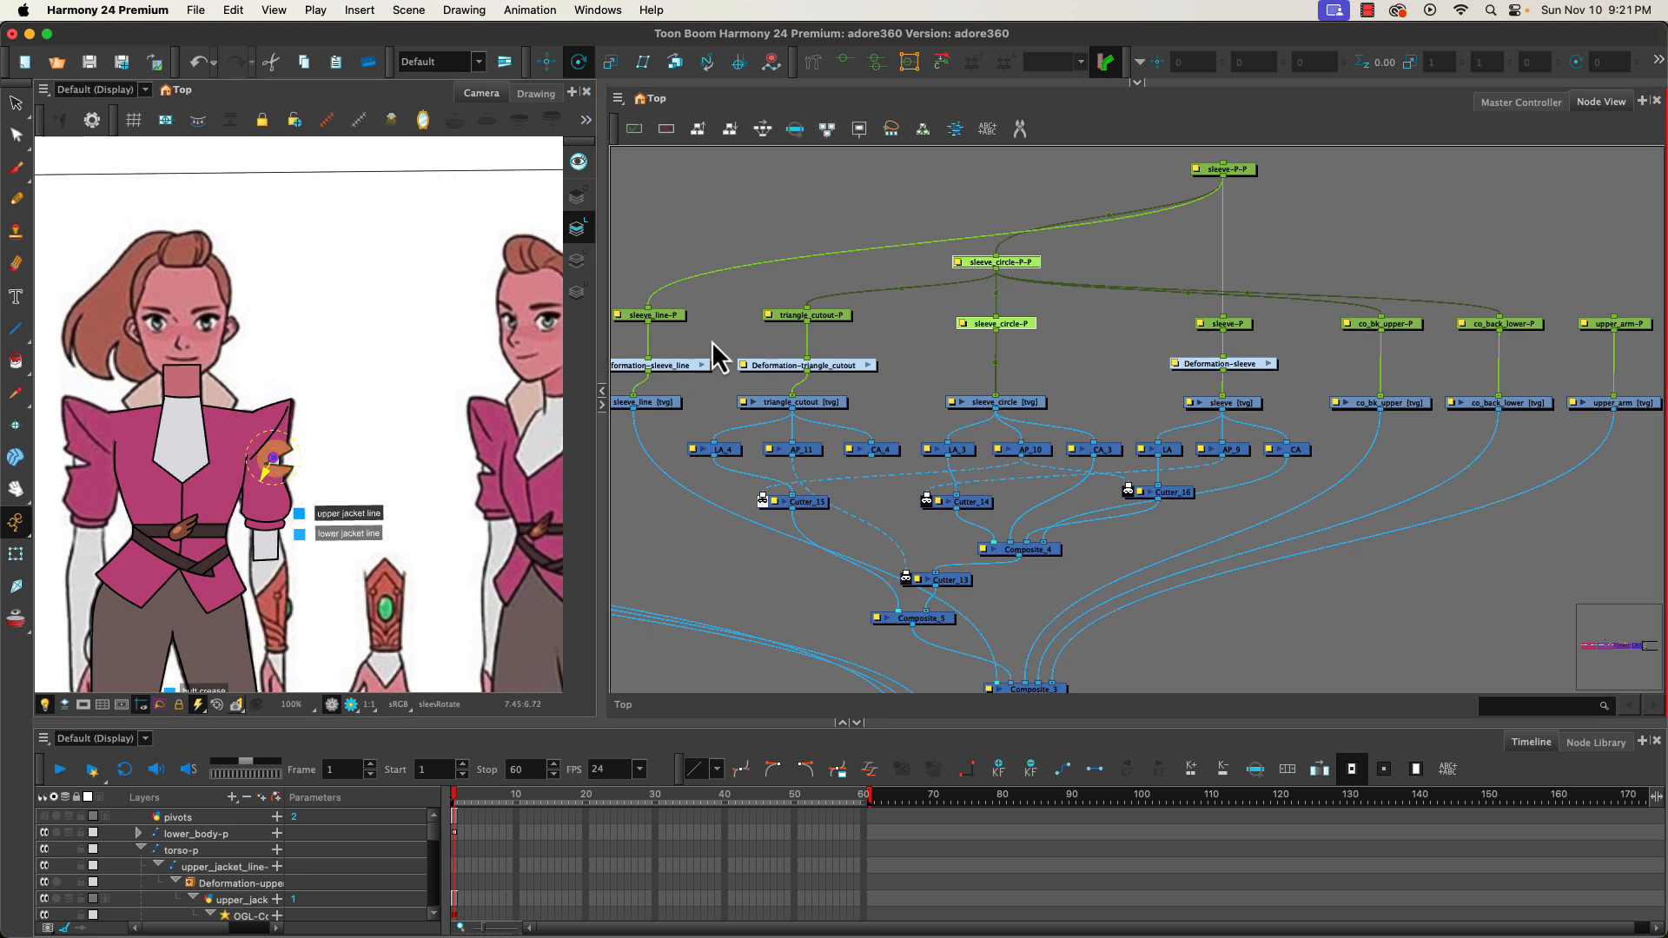
left_click(808, 317)
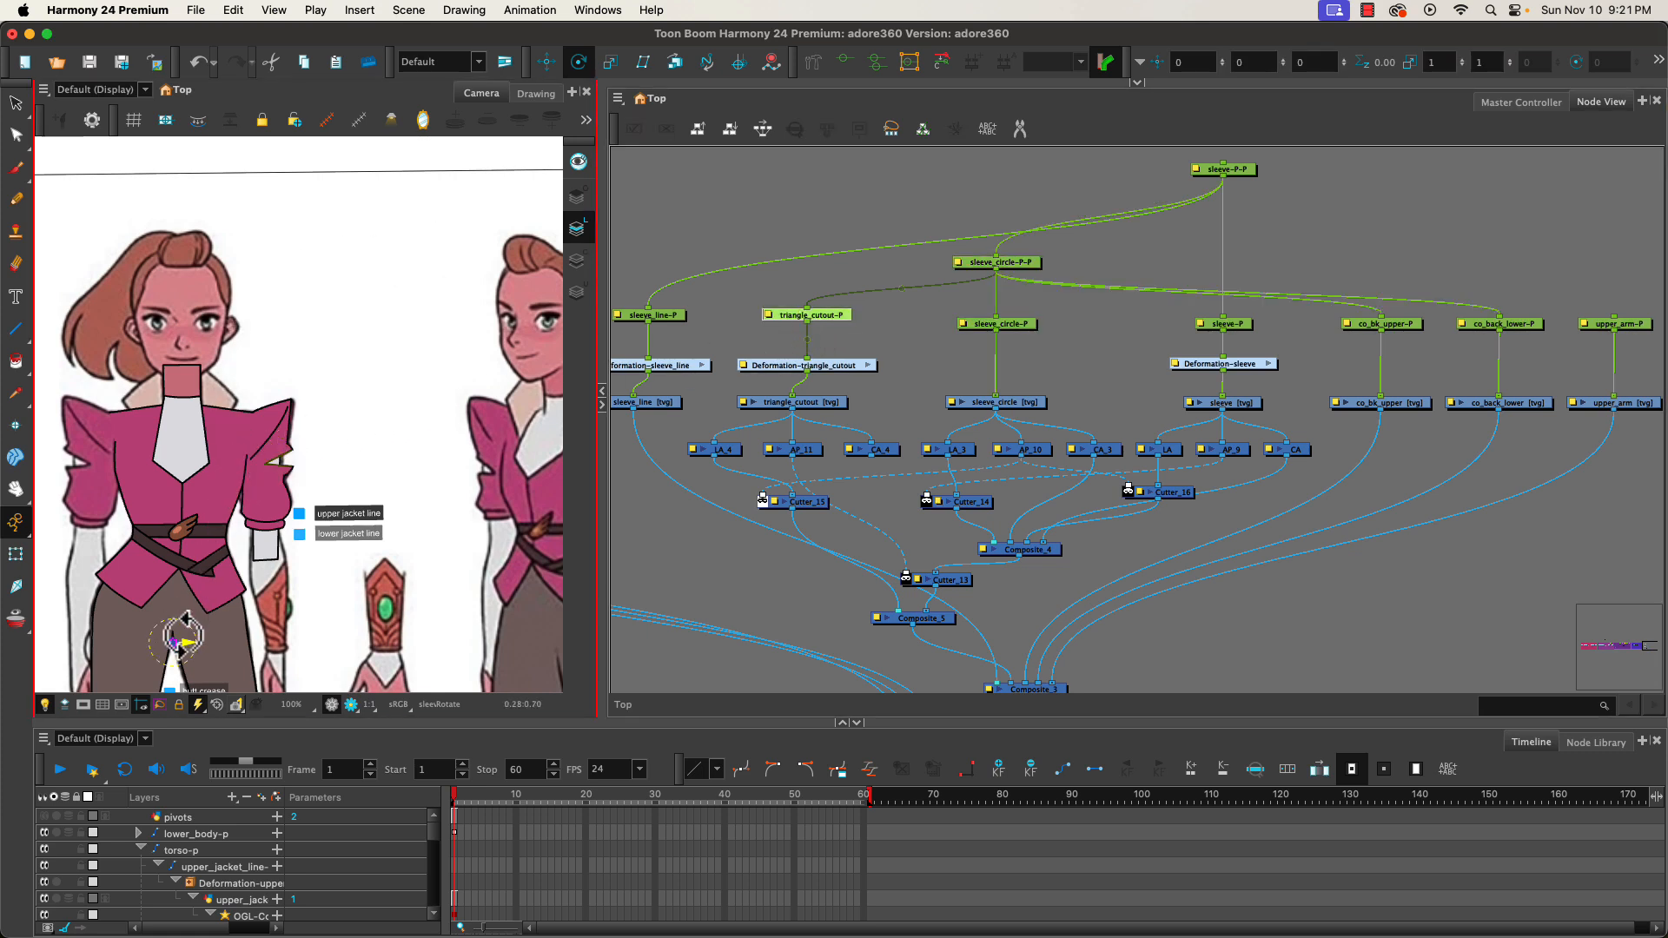
left_click_drag(172, 642, 265, 463)
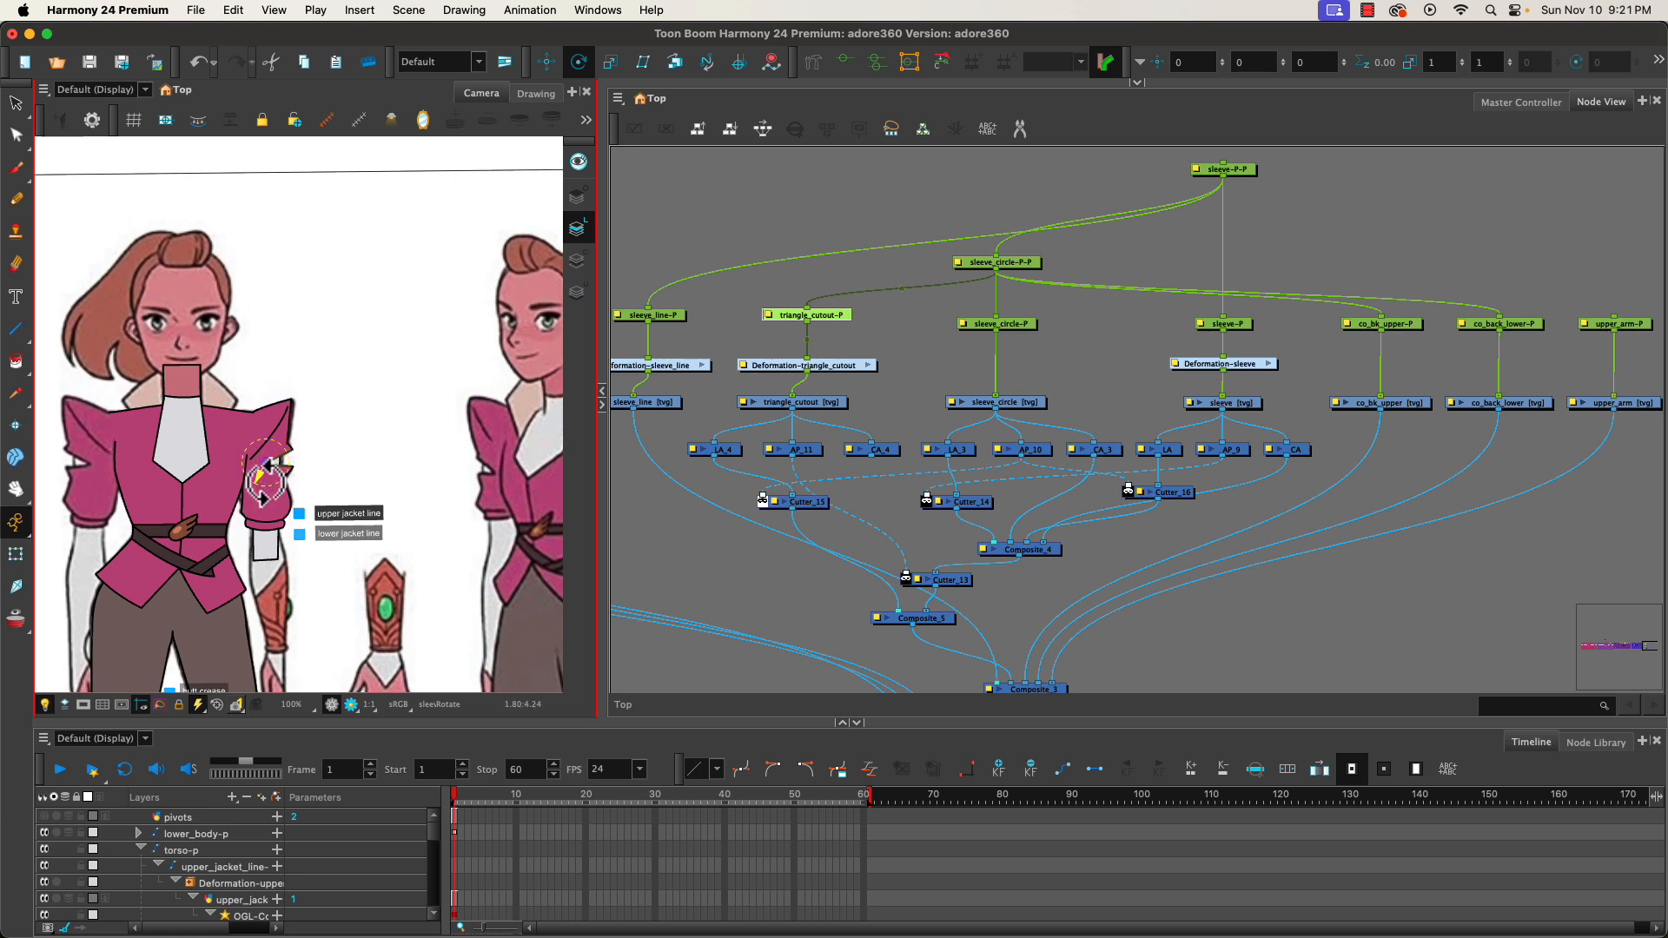
- Place the pivots of co_bk_upper-P, co_back_lower-P and sleeve_line-P at the sleeve's bend area
left_click(1383, 325)
left_click_drag(171, 648, 278, 451)
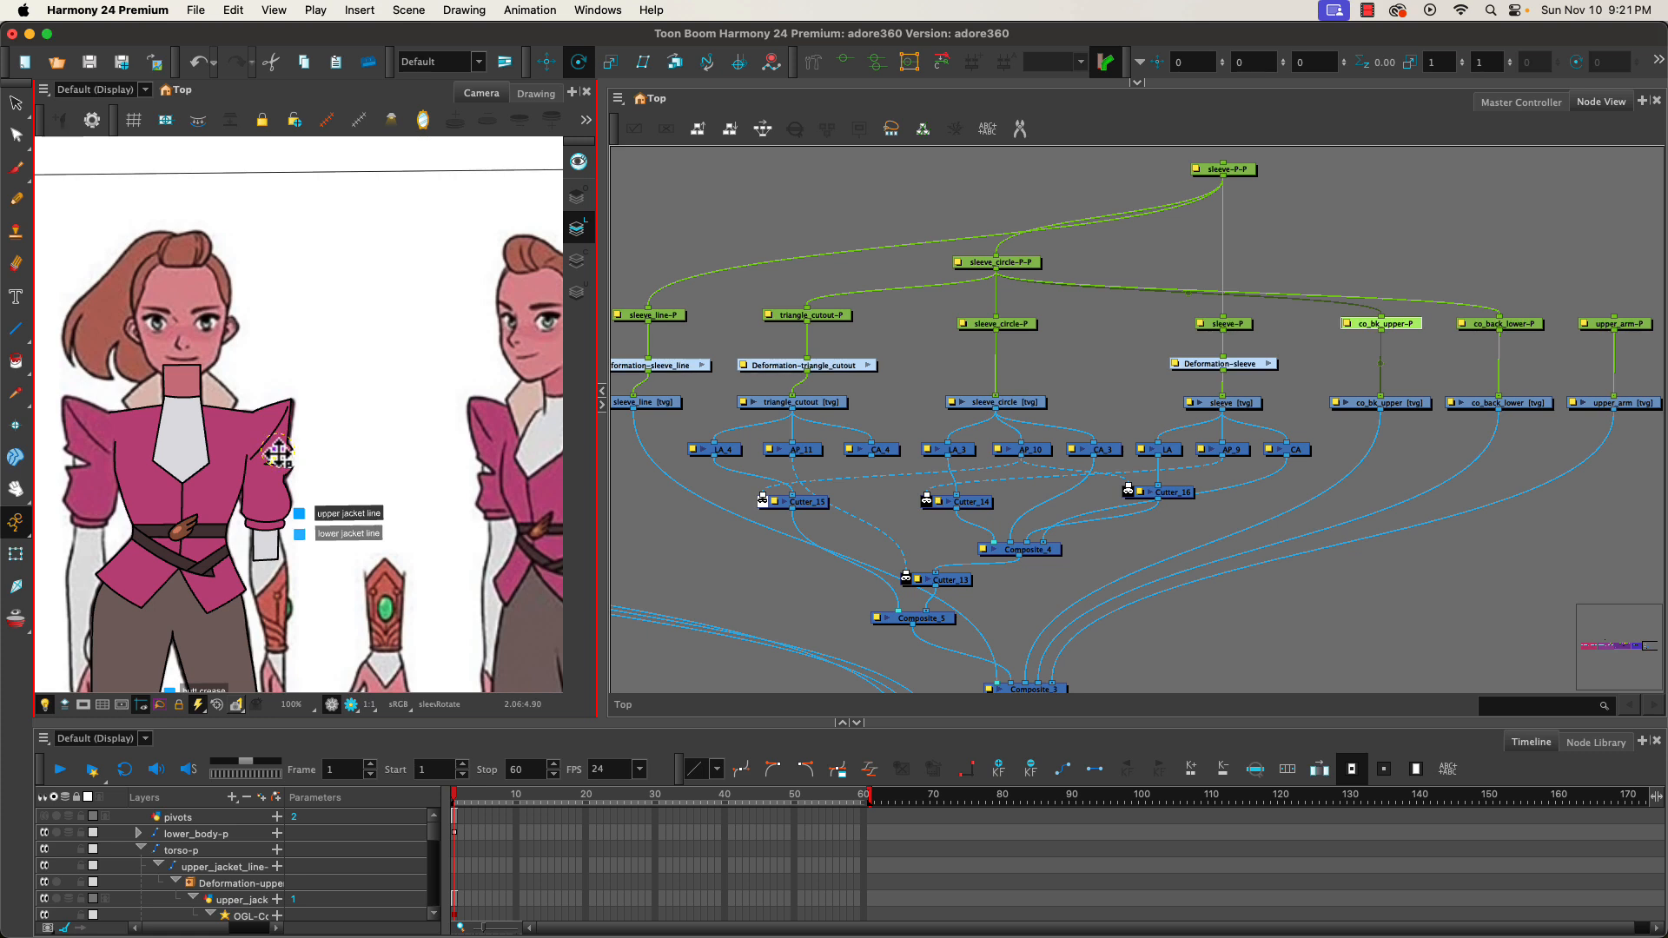
left_click(1510, 325)
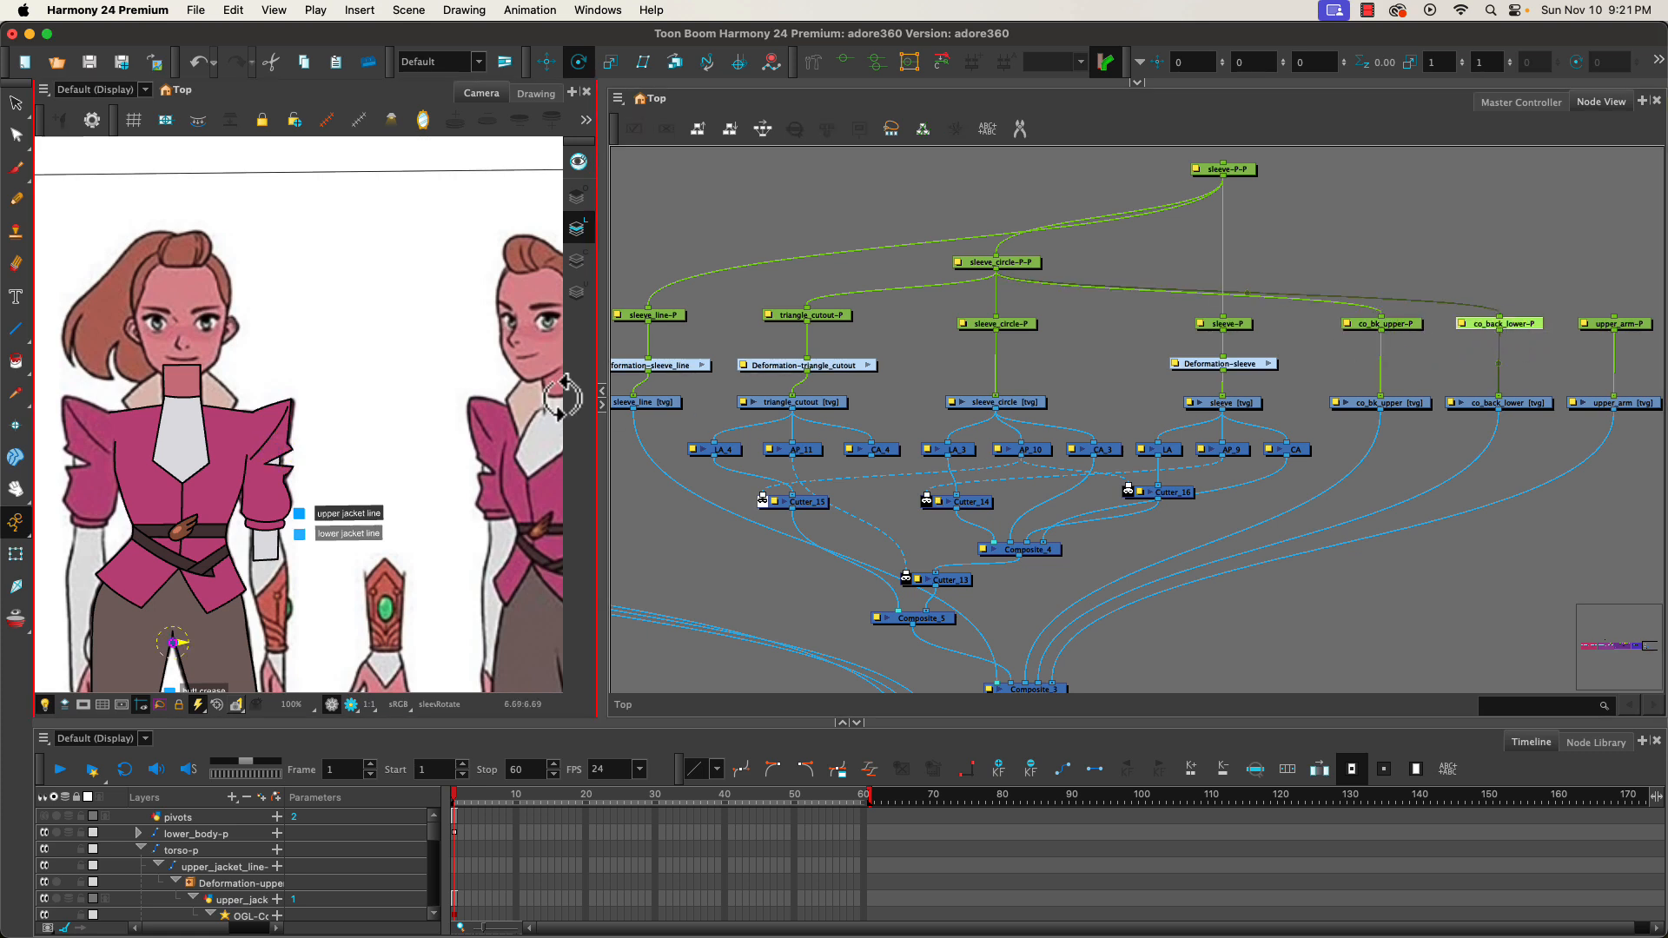
left_click_drag(171, 643, 276, 473)
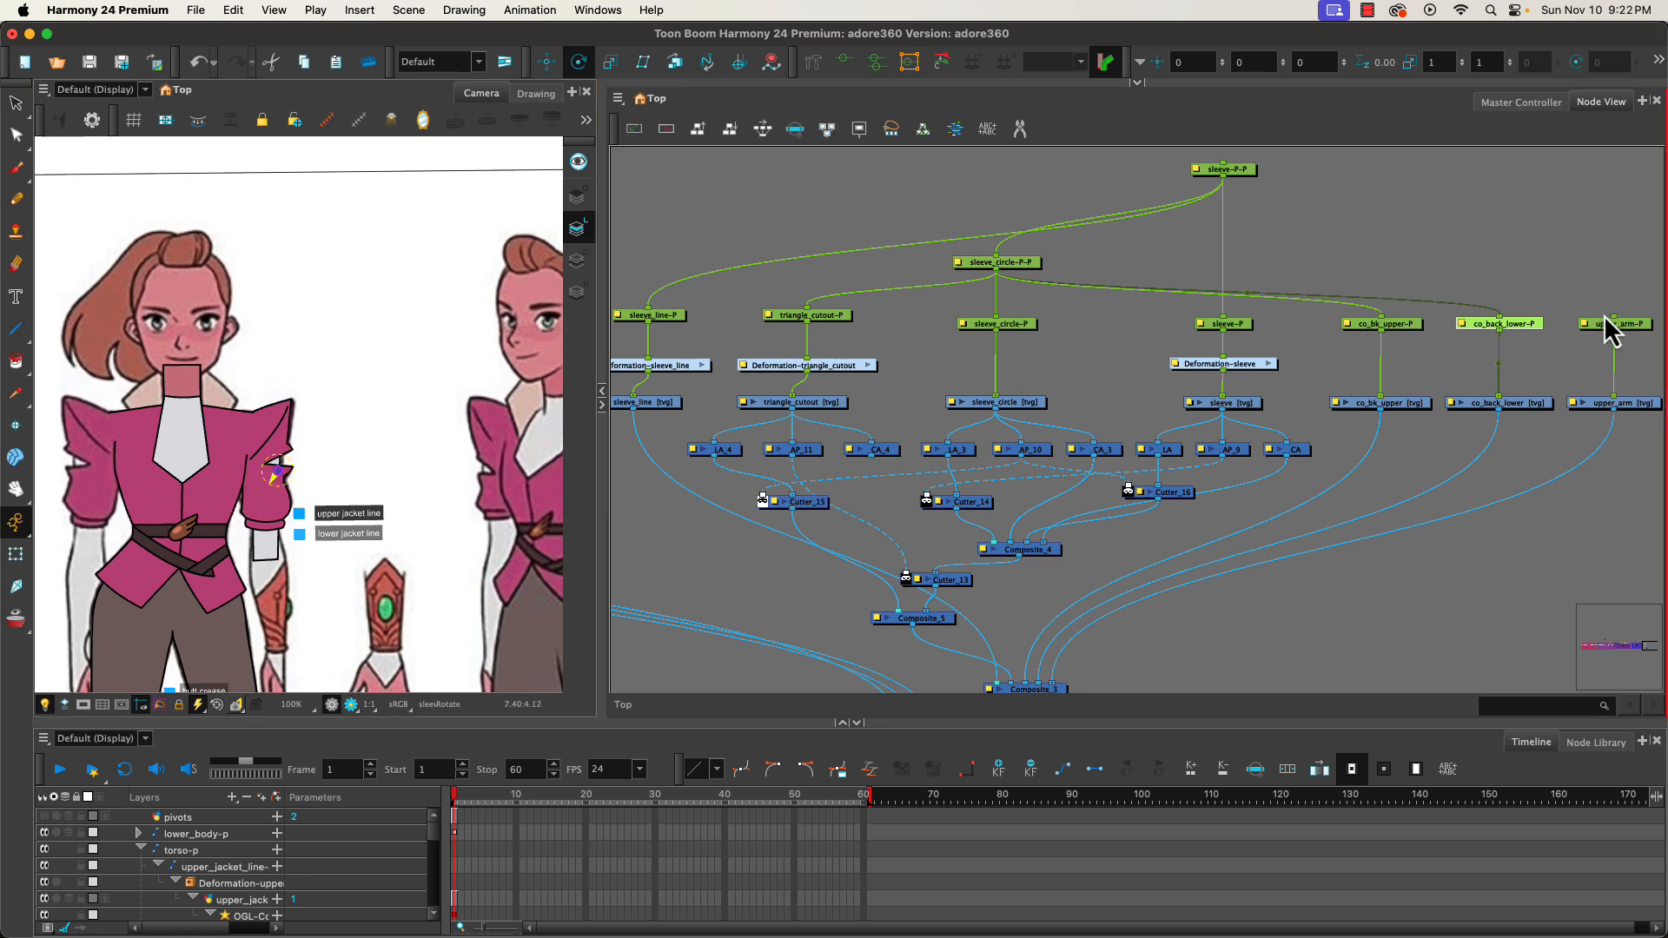
left_click(667, 324)
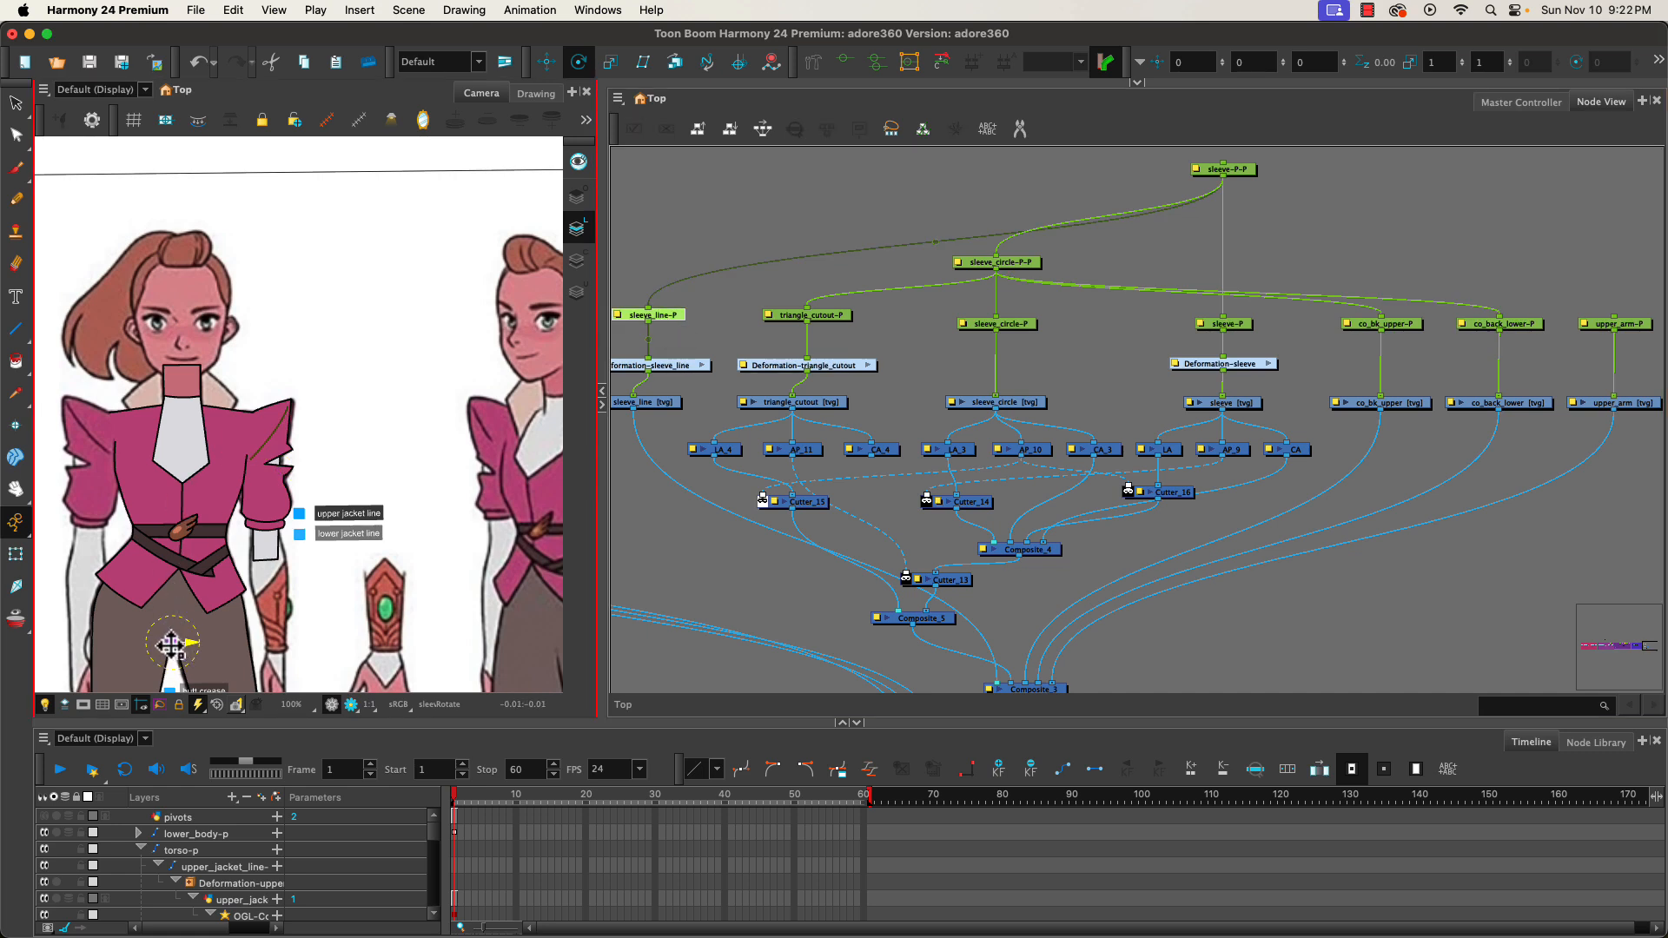
mouse_move(177, 637)
left_mouse_down()
mouse_move(254, 422)
mouse_move(269, 421)
mouse_move(259, 448)
mouse_move(280, 414)
mouse_move(254, 454)
left_mouse_up()
- Add an OGL Controller node, position it below the sleeve_line drawing and connect it to the sleeve_line branch
left_click(706, 513)
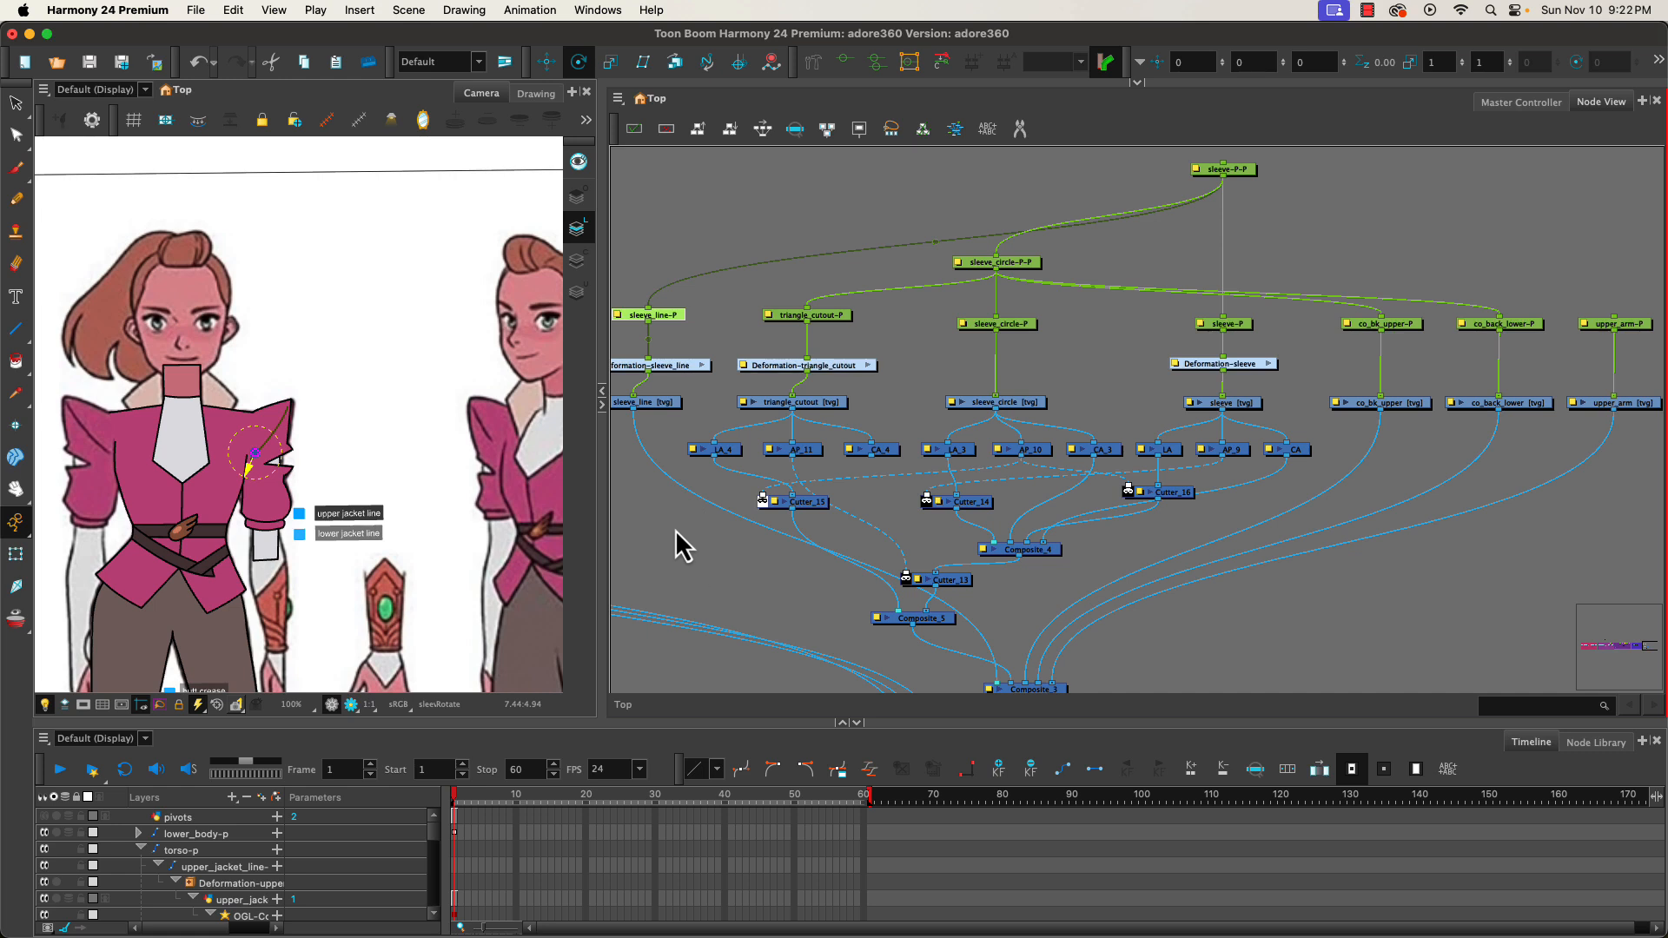
key("Tab")
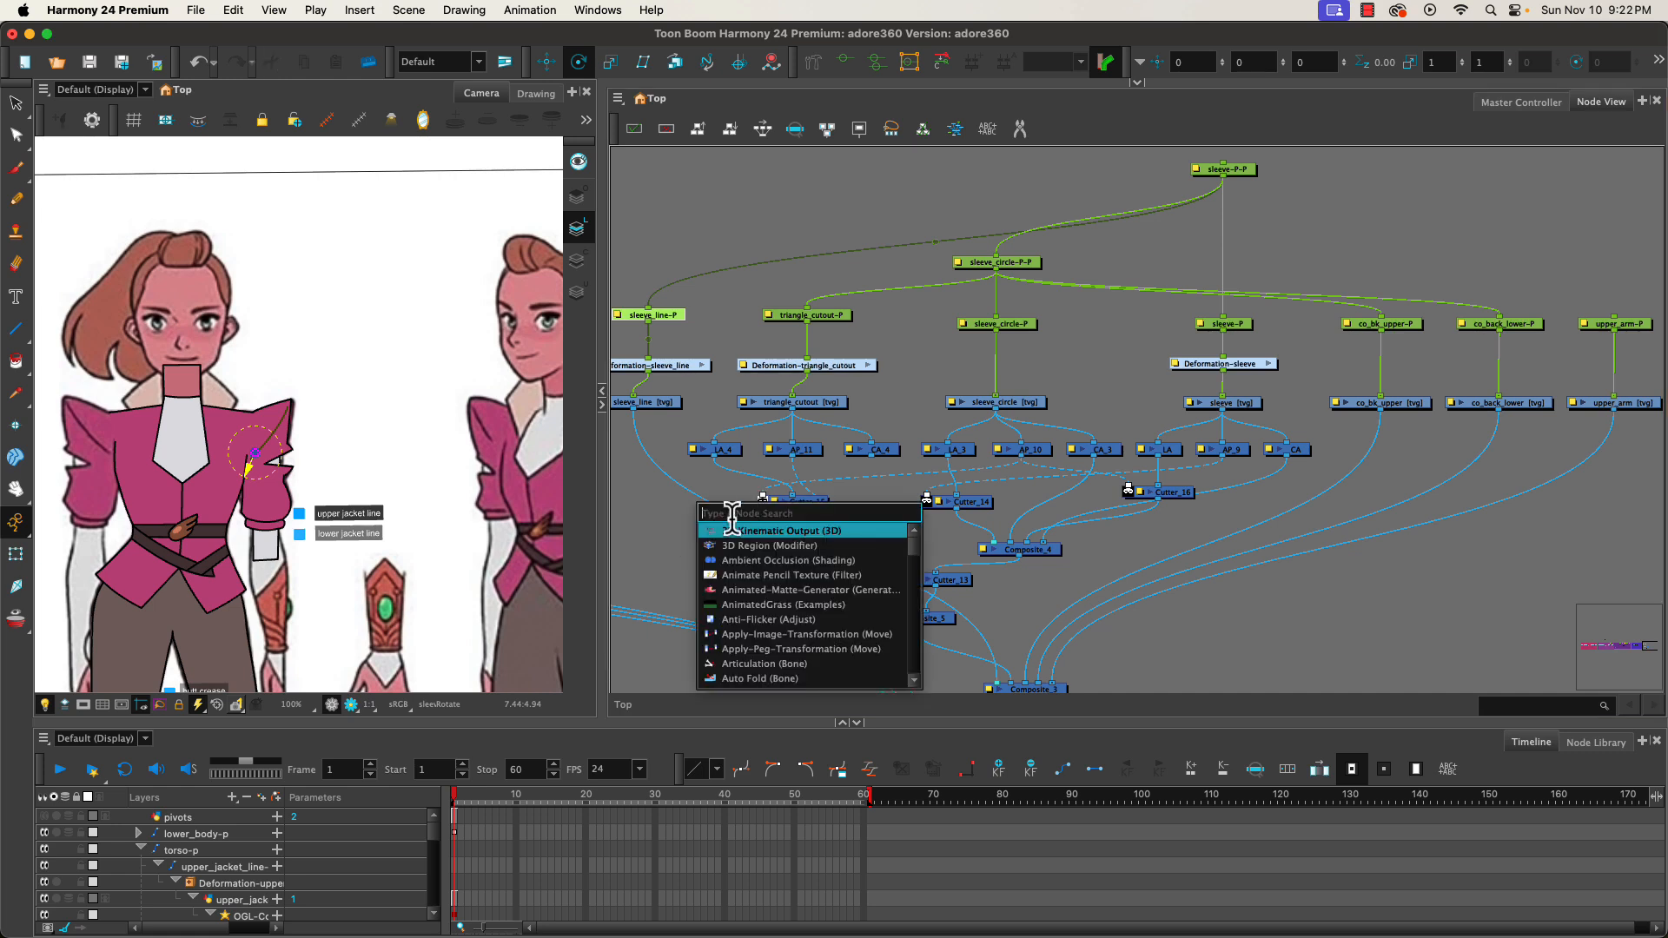
type("o")
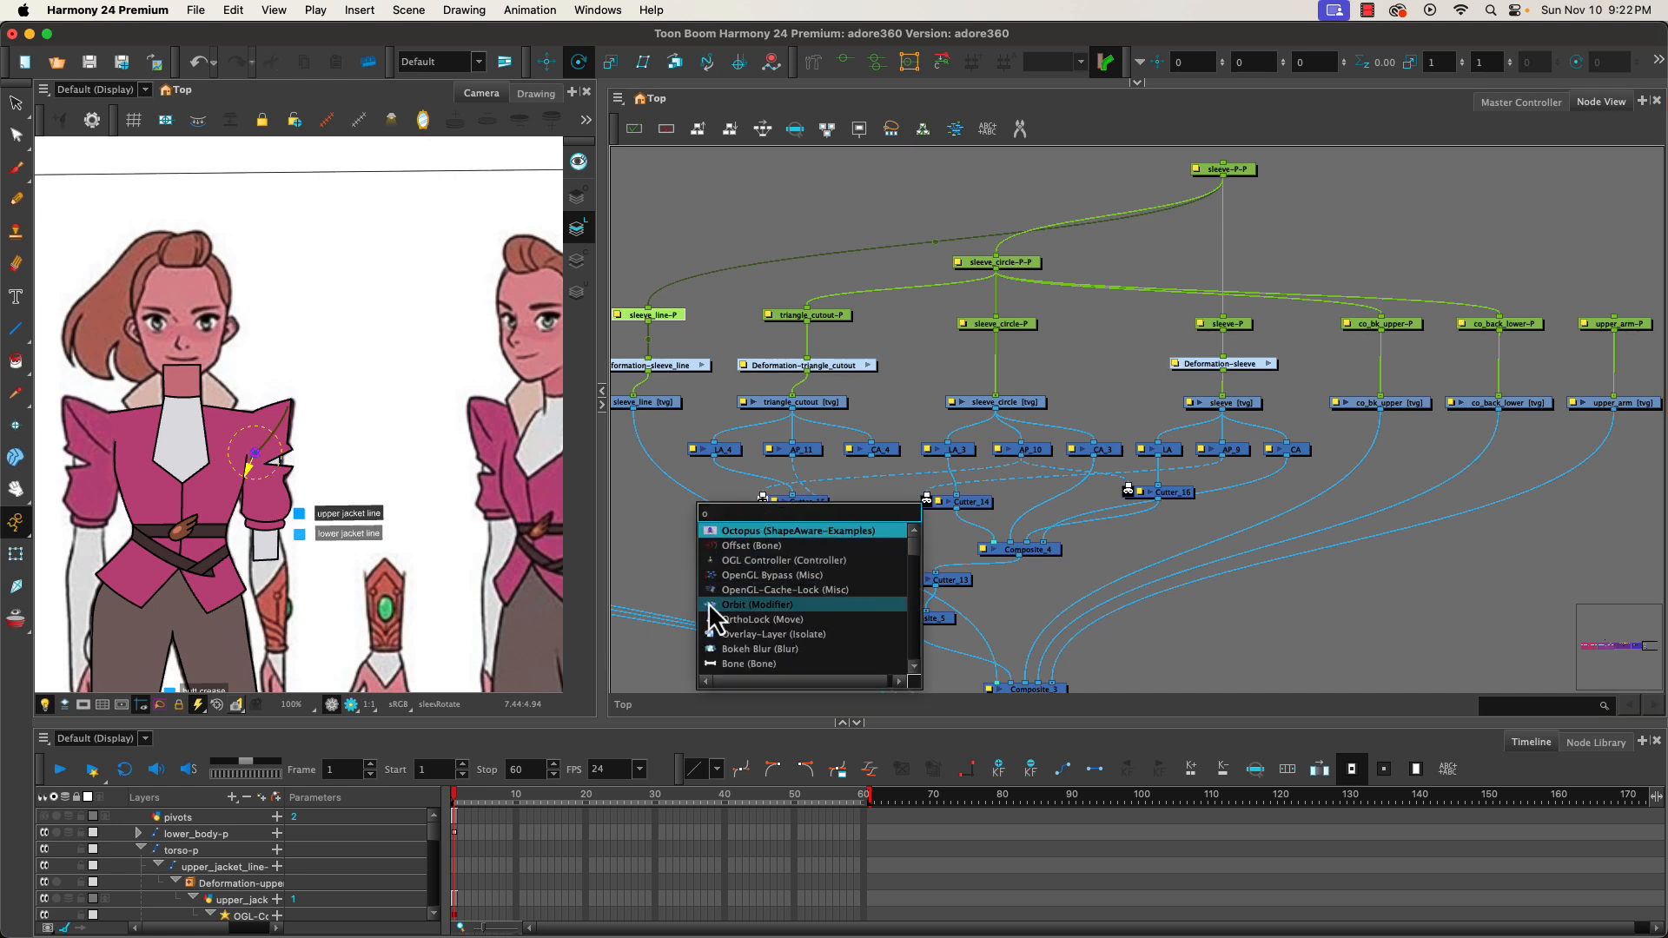
left_click(747, 561)
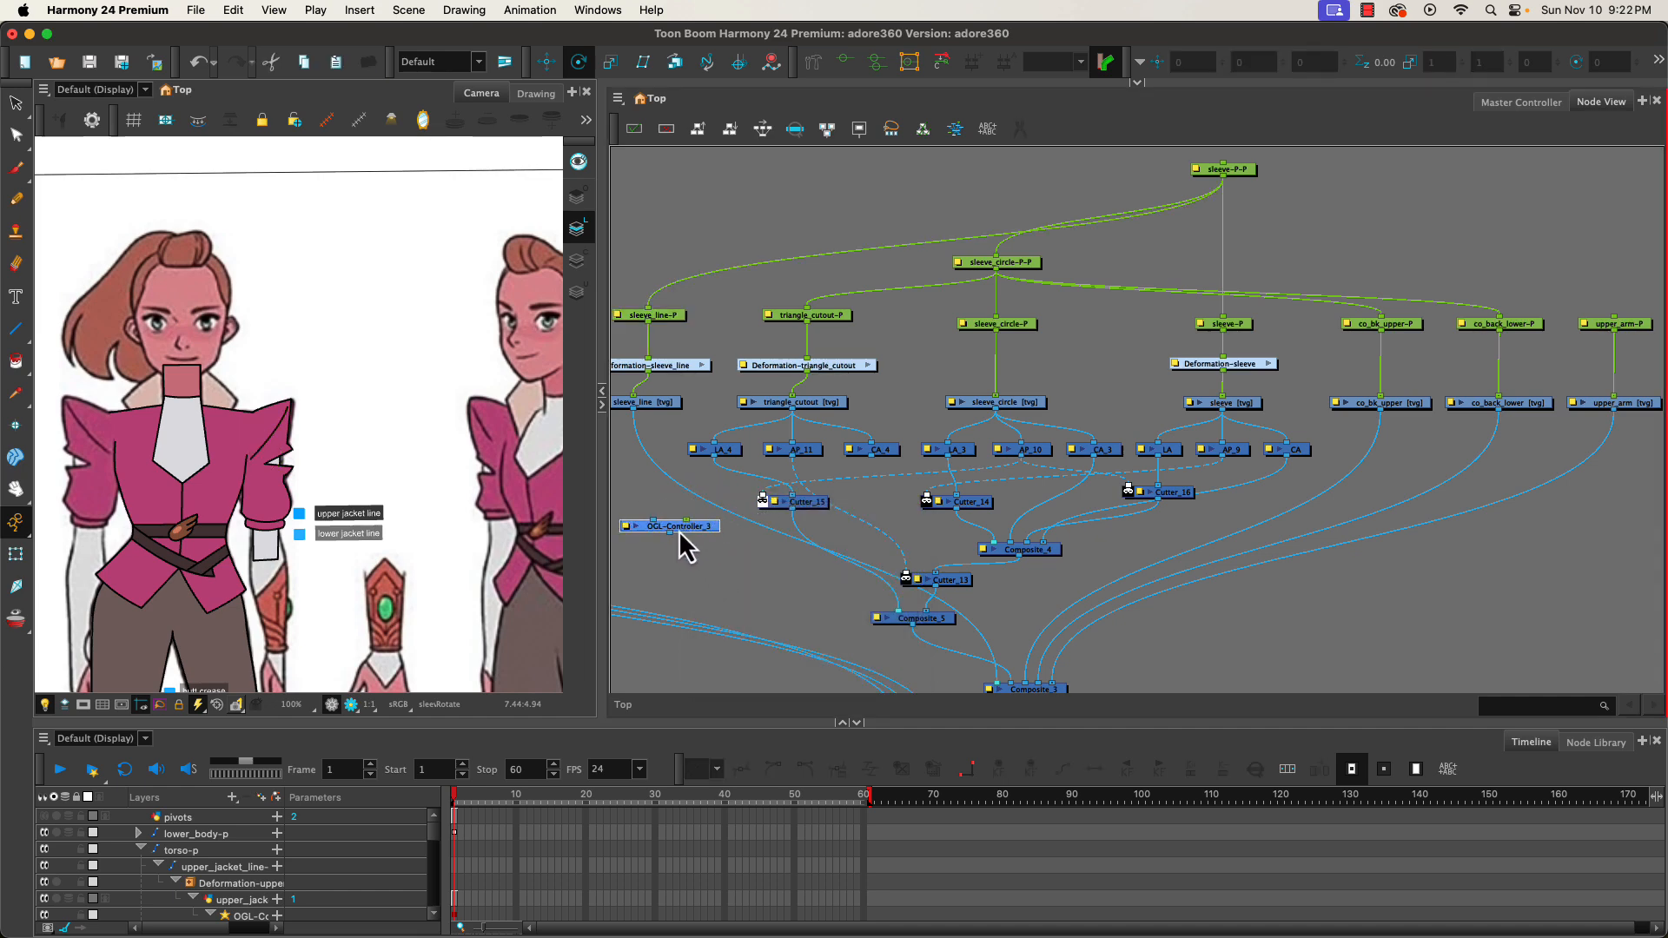
left_click_drag(680, 533, 645, 473)
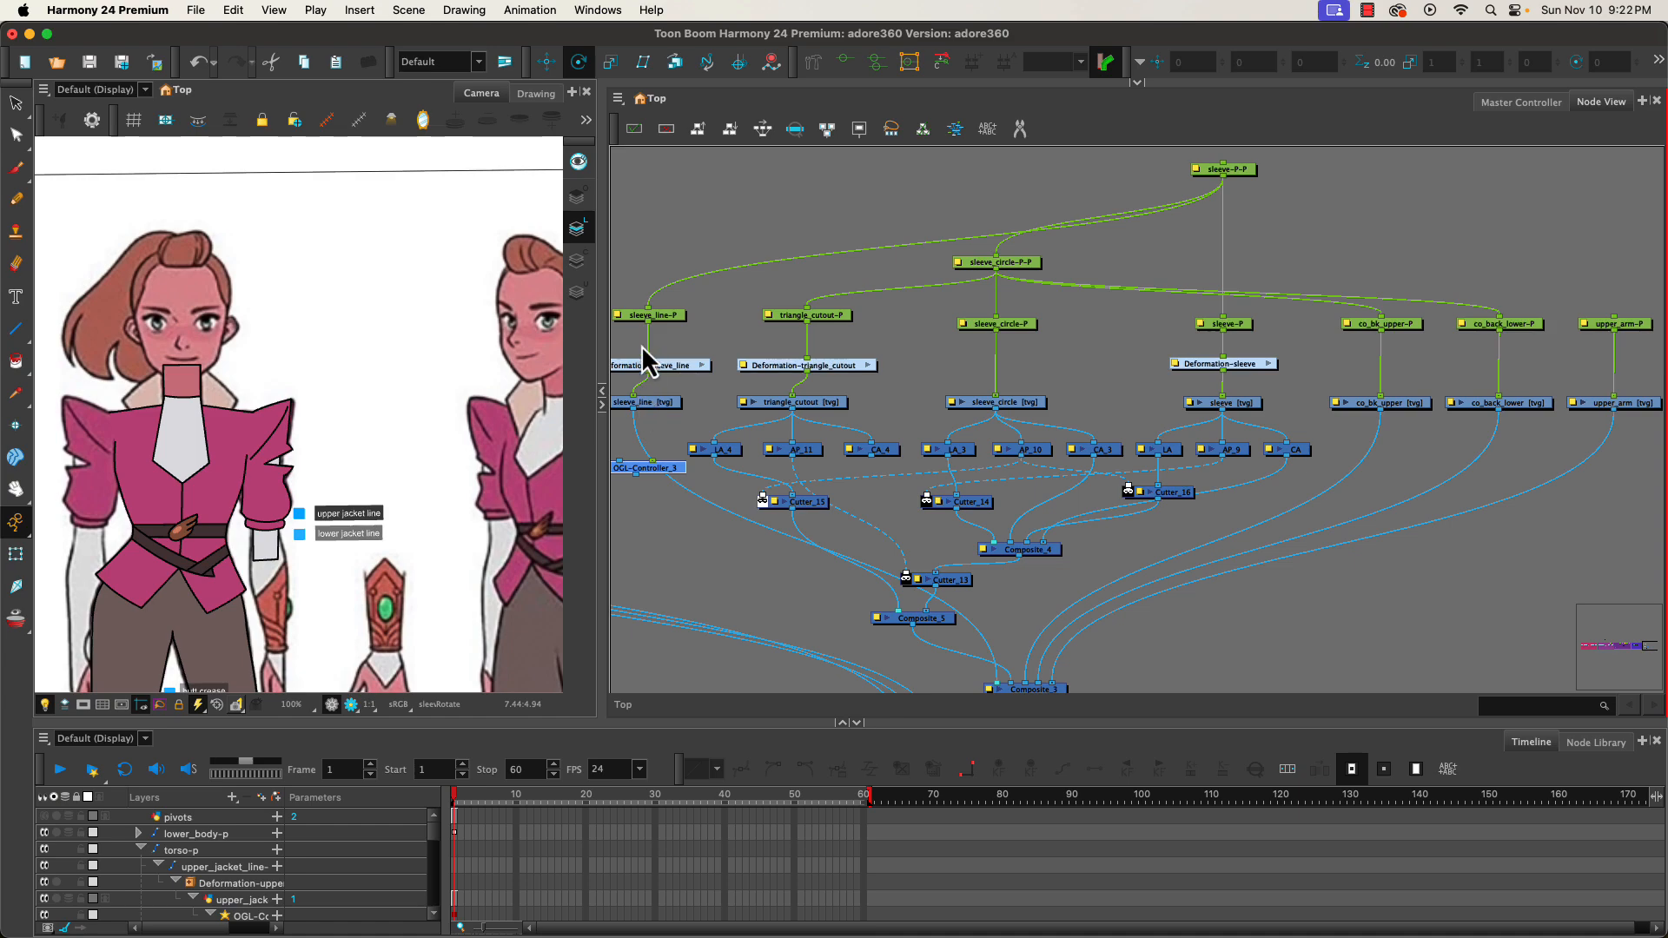
left_click_drag(635, 410, 655, 474)
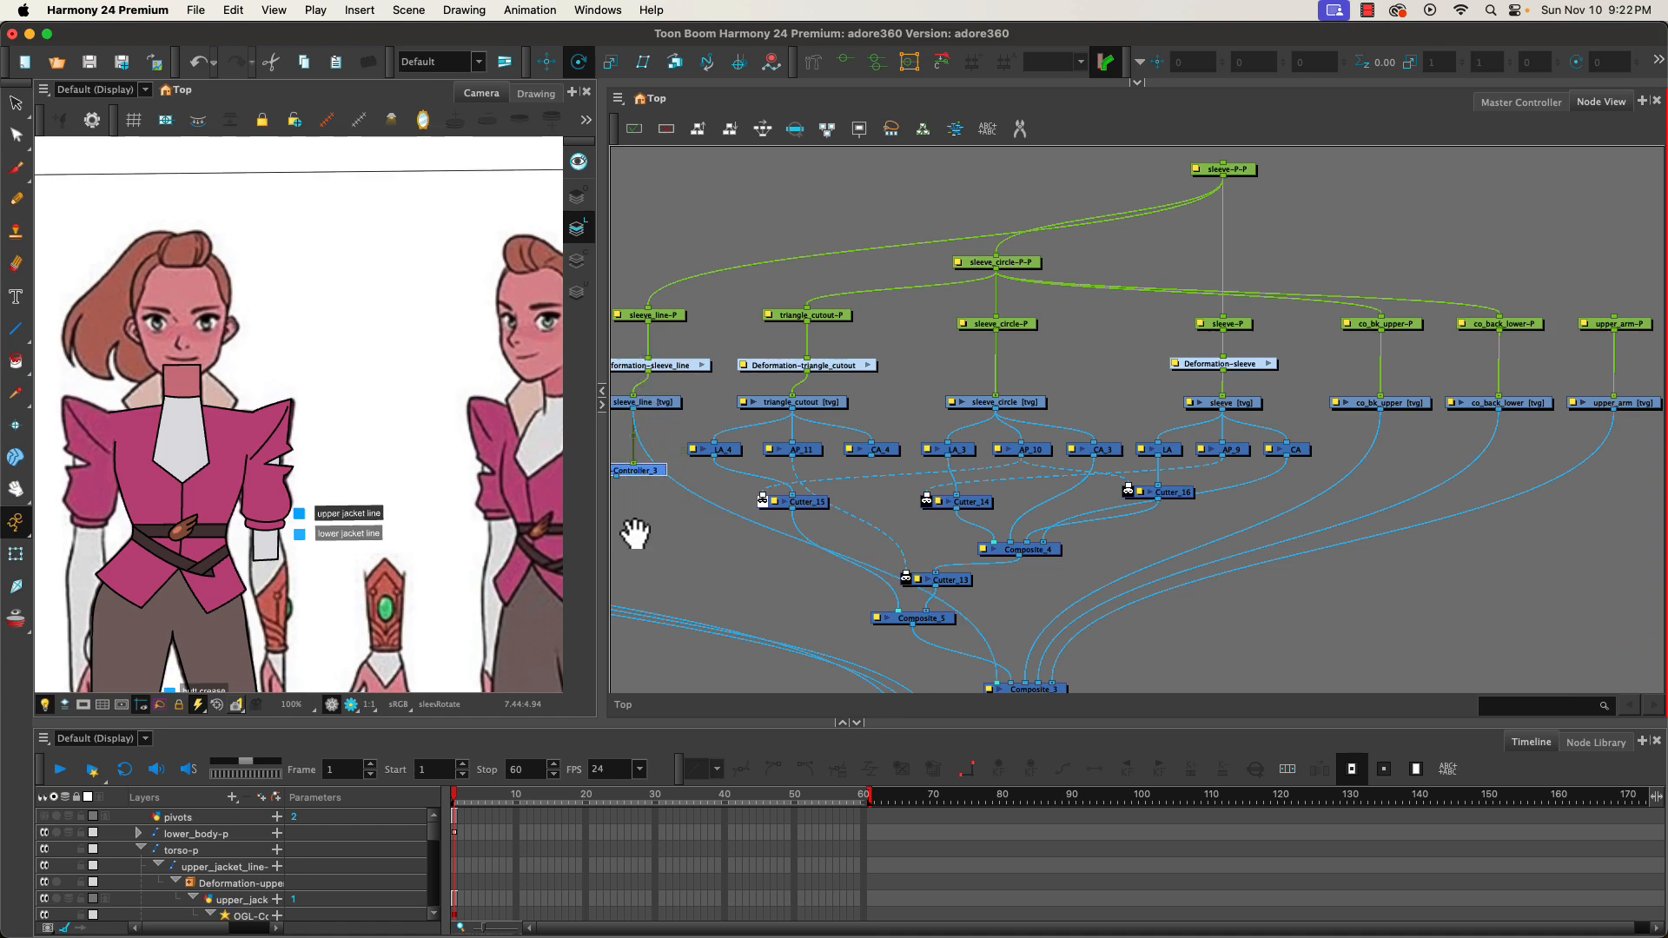
- Connect the output of the sleeve_line branch's OGL controller to the OGL_COMP composite beside LOWER_BODY
left_click_drag(634, 530, 840, 415)
left_click_drag(752, 477, 1173, 469)
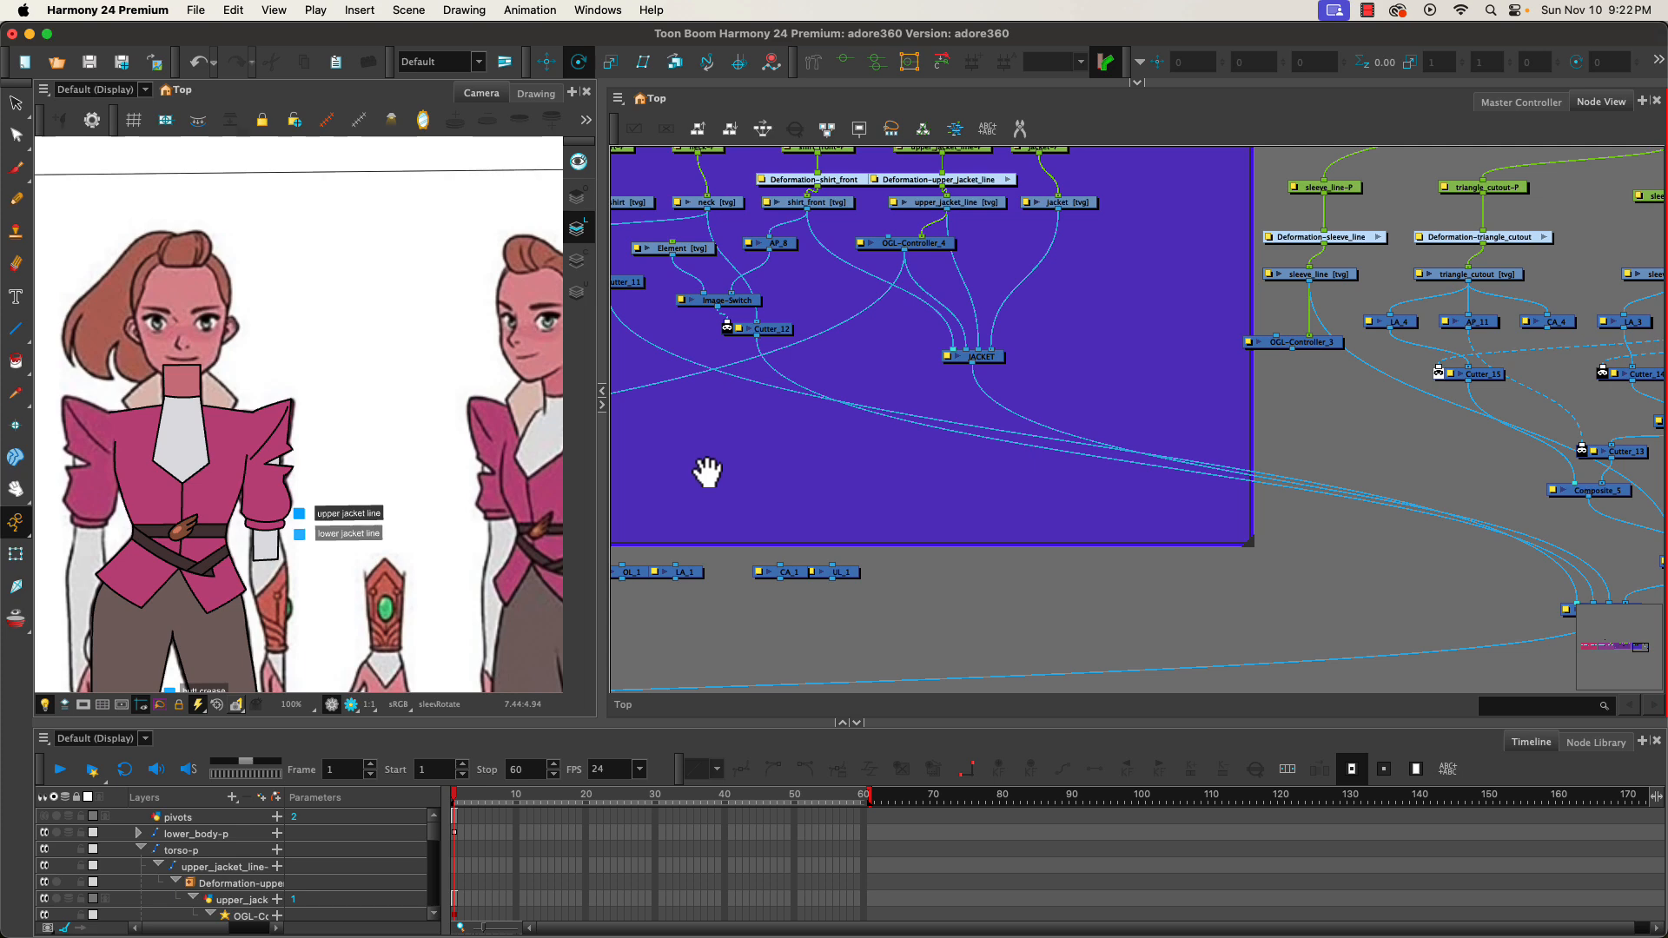
left_click_drag(707, 472, 1100, 477)
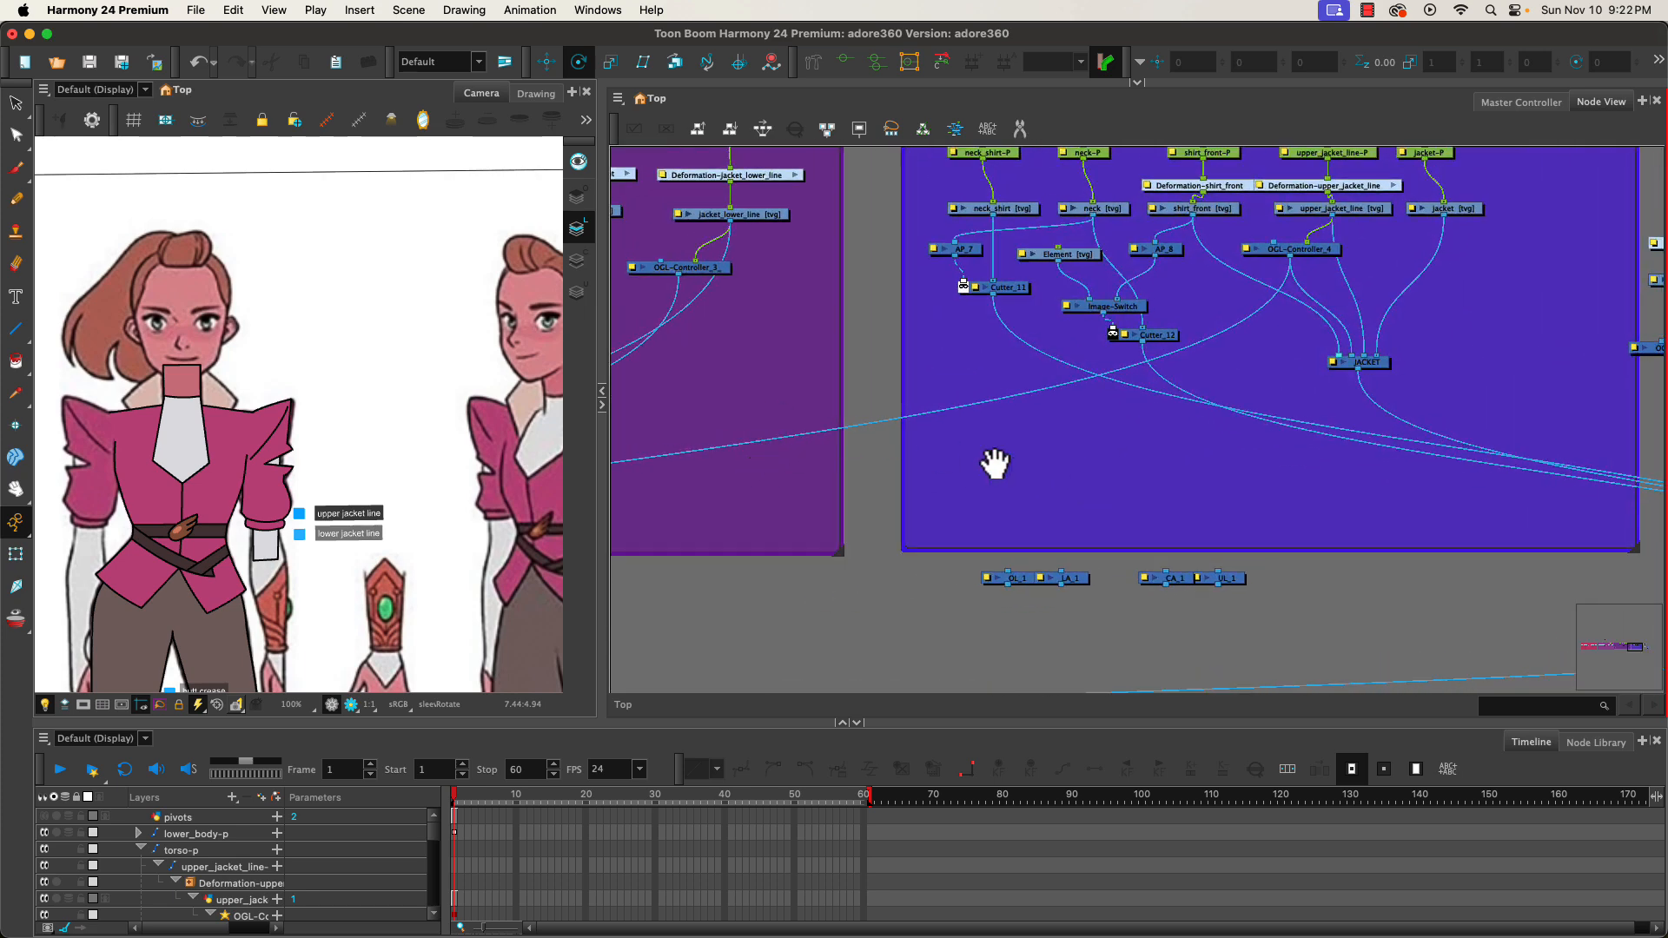
left_click_drag(1277, 515, 945, 524)
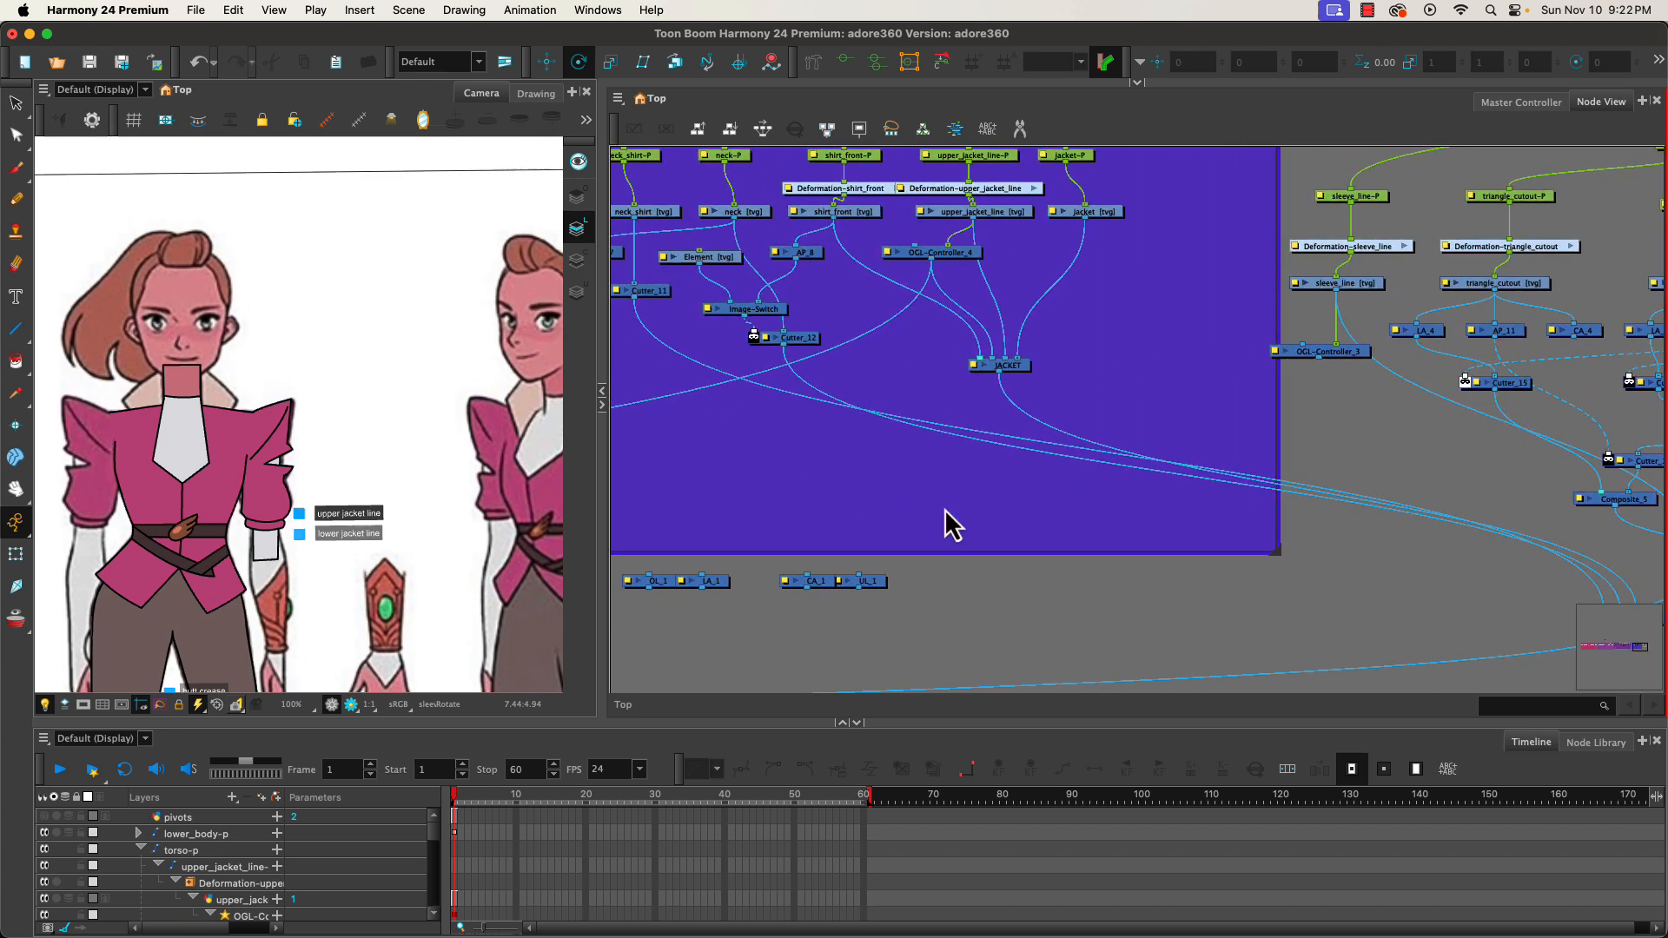
left_click(1336, 356)
left_click_drag(689, 559, 1411, 444)
left_click_drag(811, 511, 1370, 472)
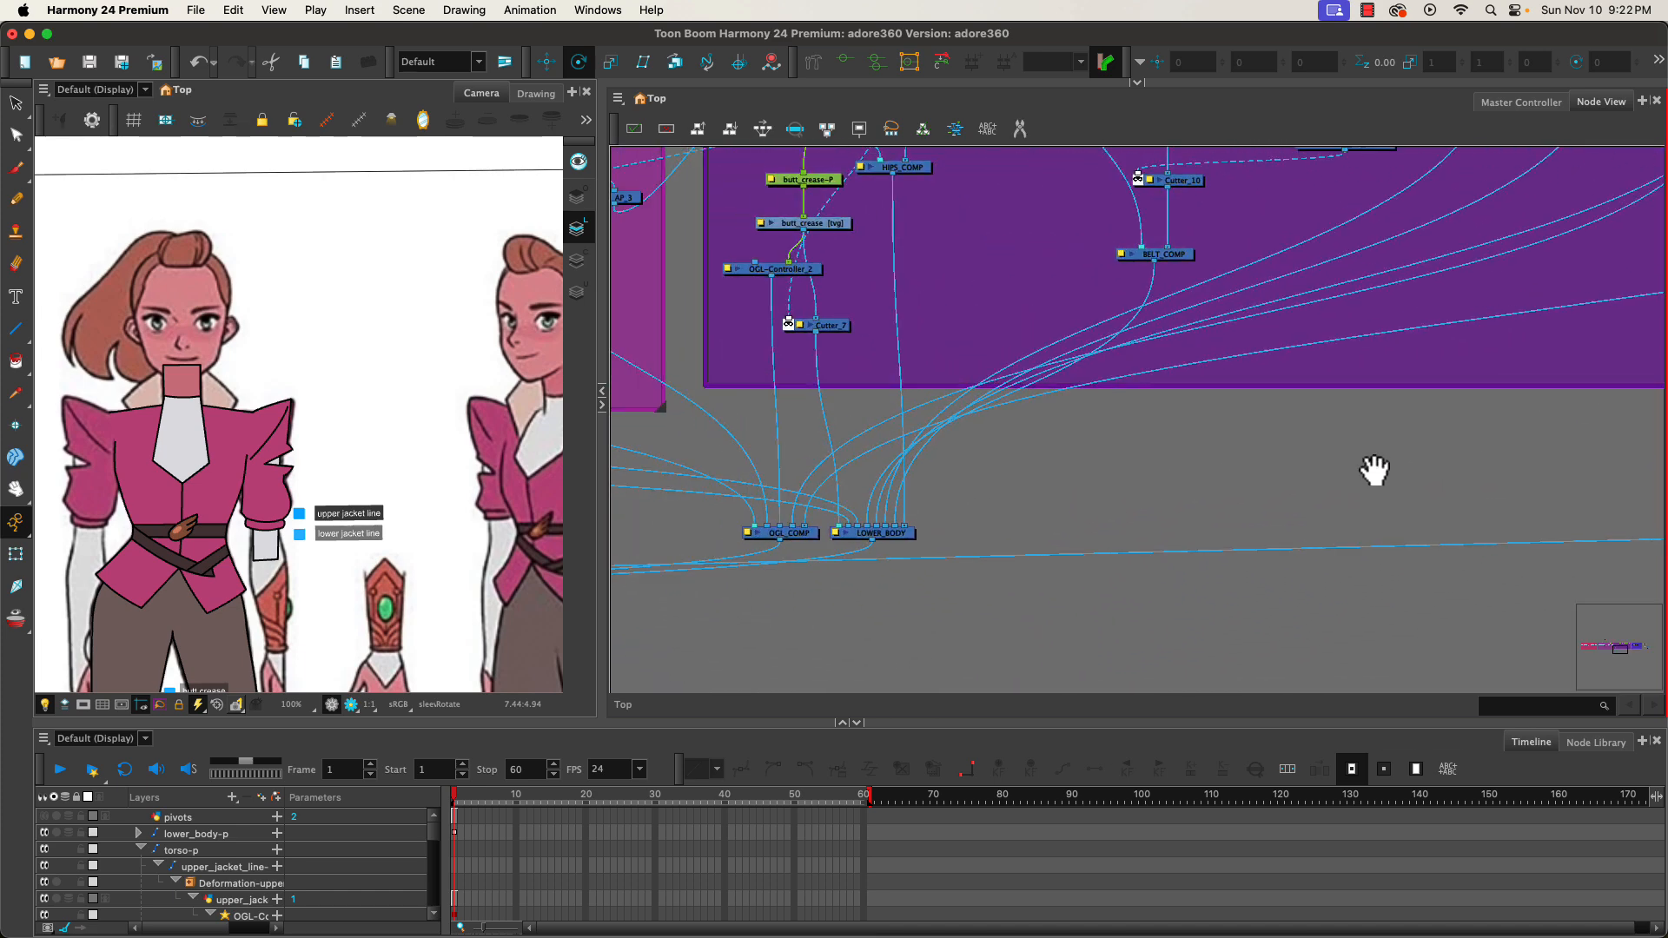
left_click(815, 534)
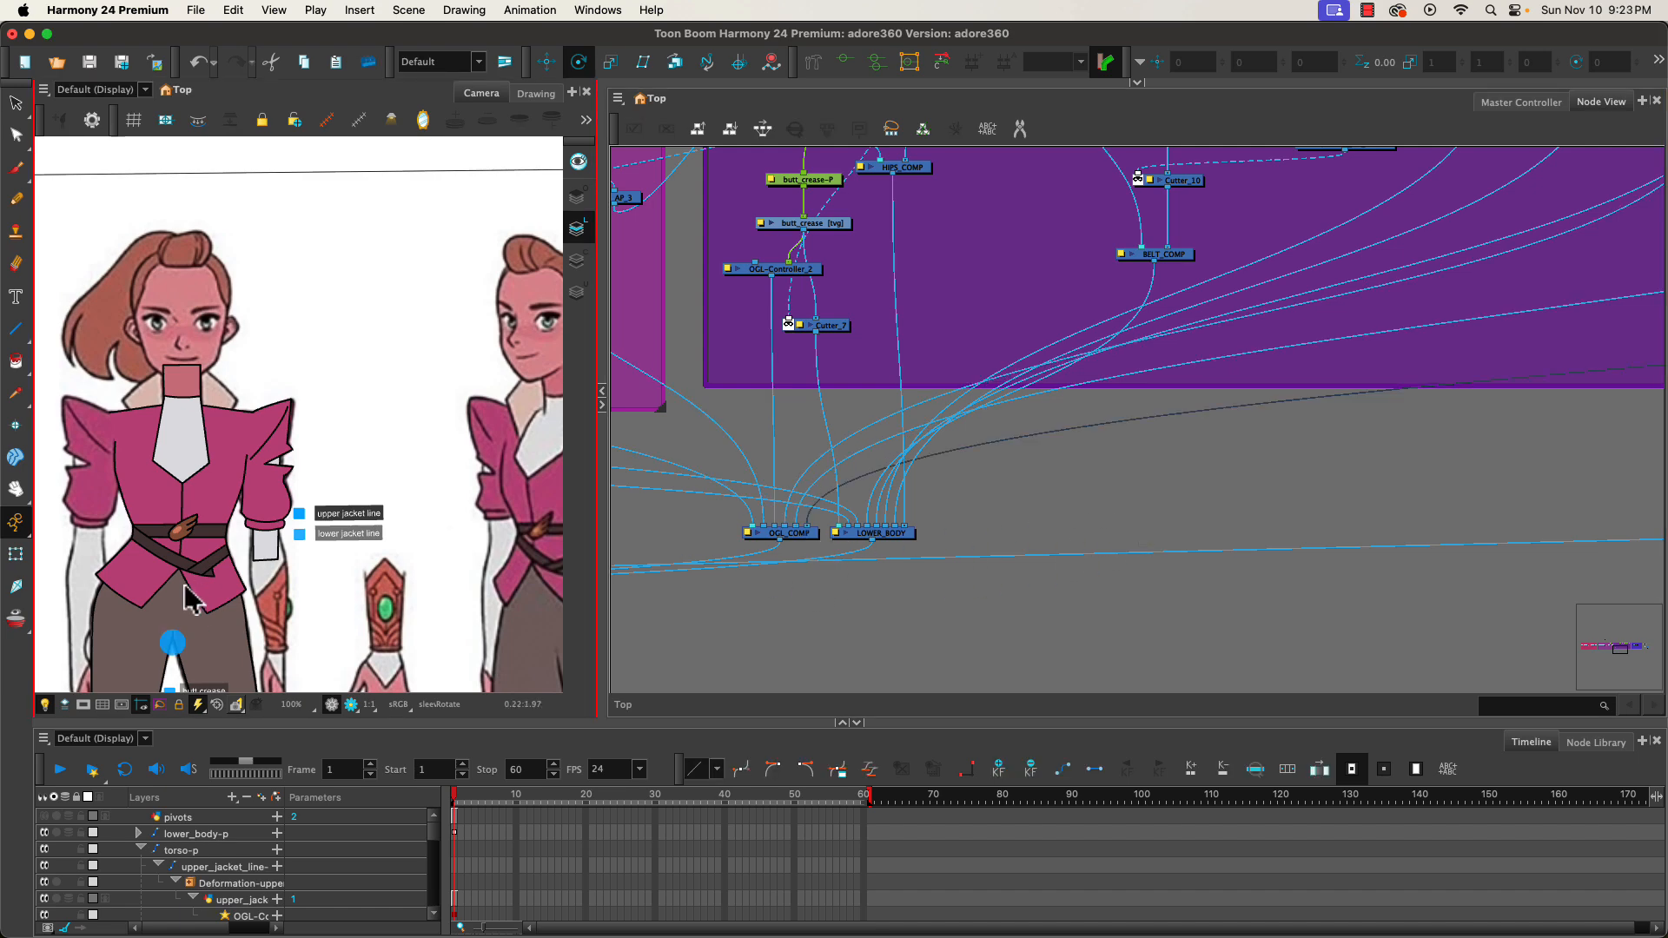
- Set OGL-Controller_3 to a Square shape with size 0.2 and enable its Setup Mode
left_click_drag(1359, 495, 551, 547)
left_click_drag(1426, 472, 585, 520)
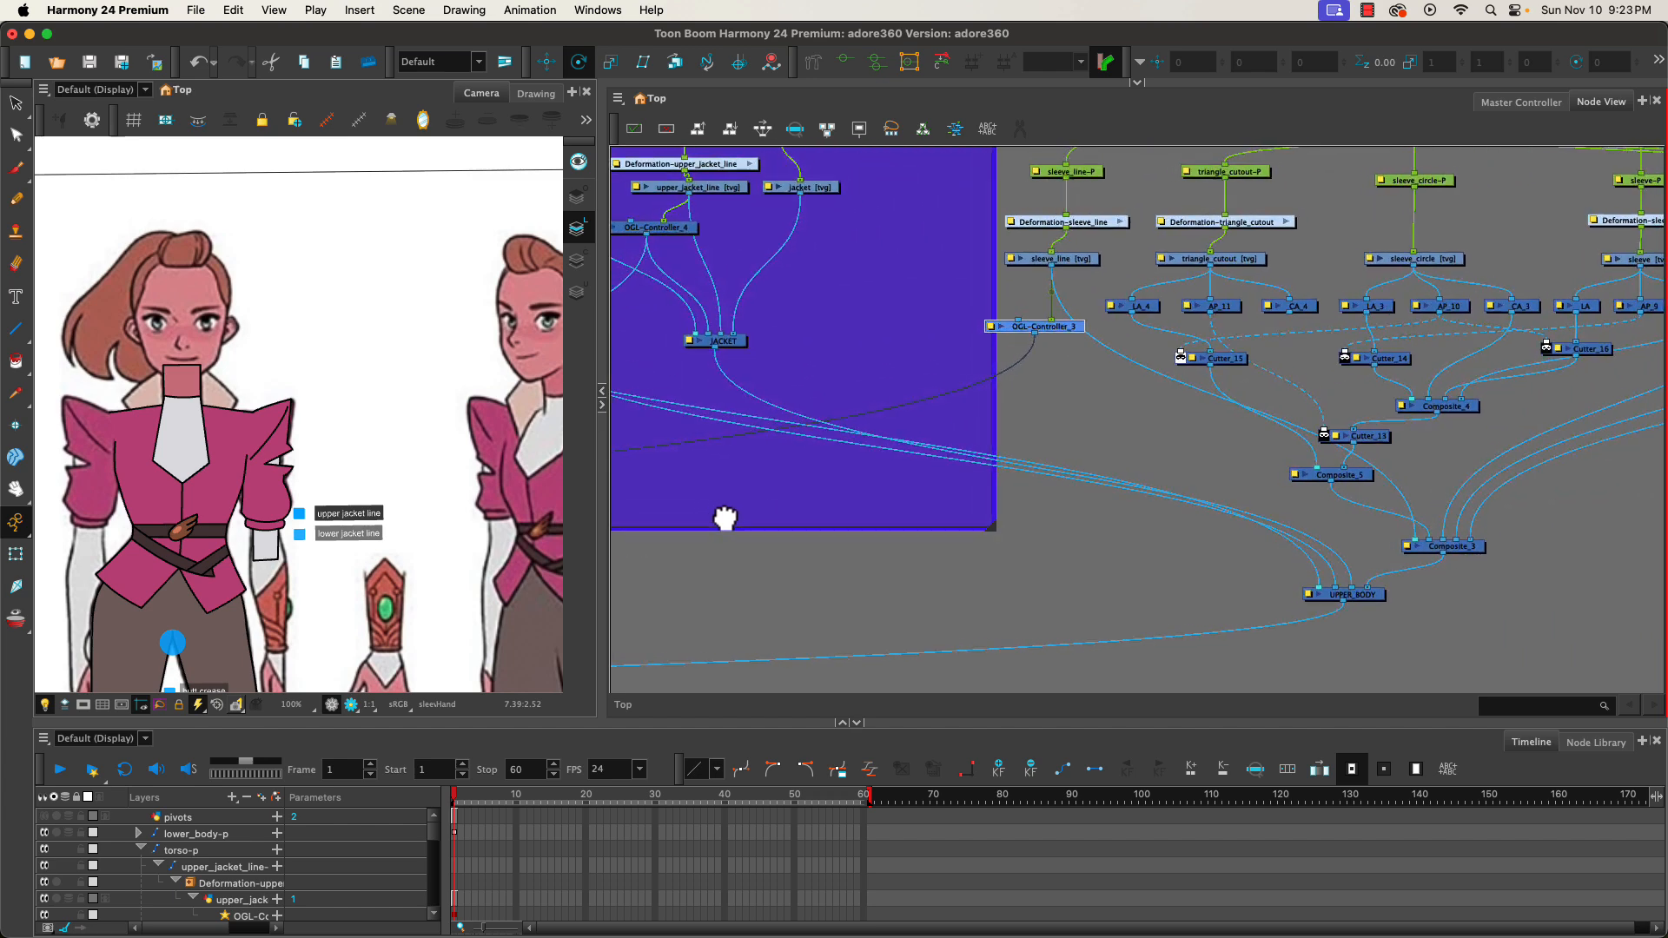
left_click_drag(735, 508, 842, 539)
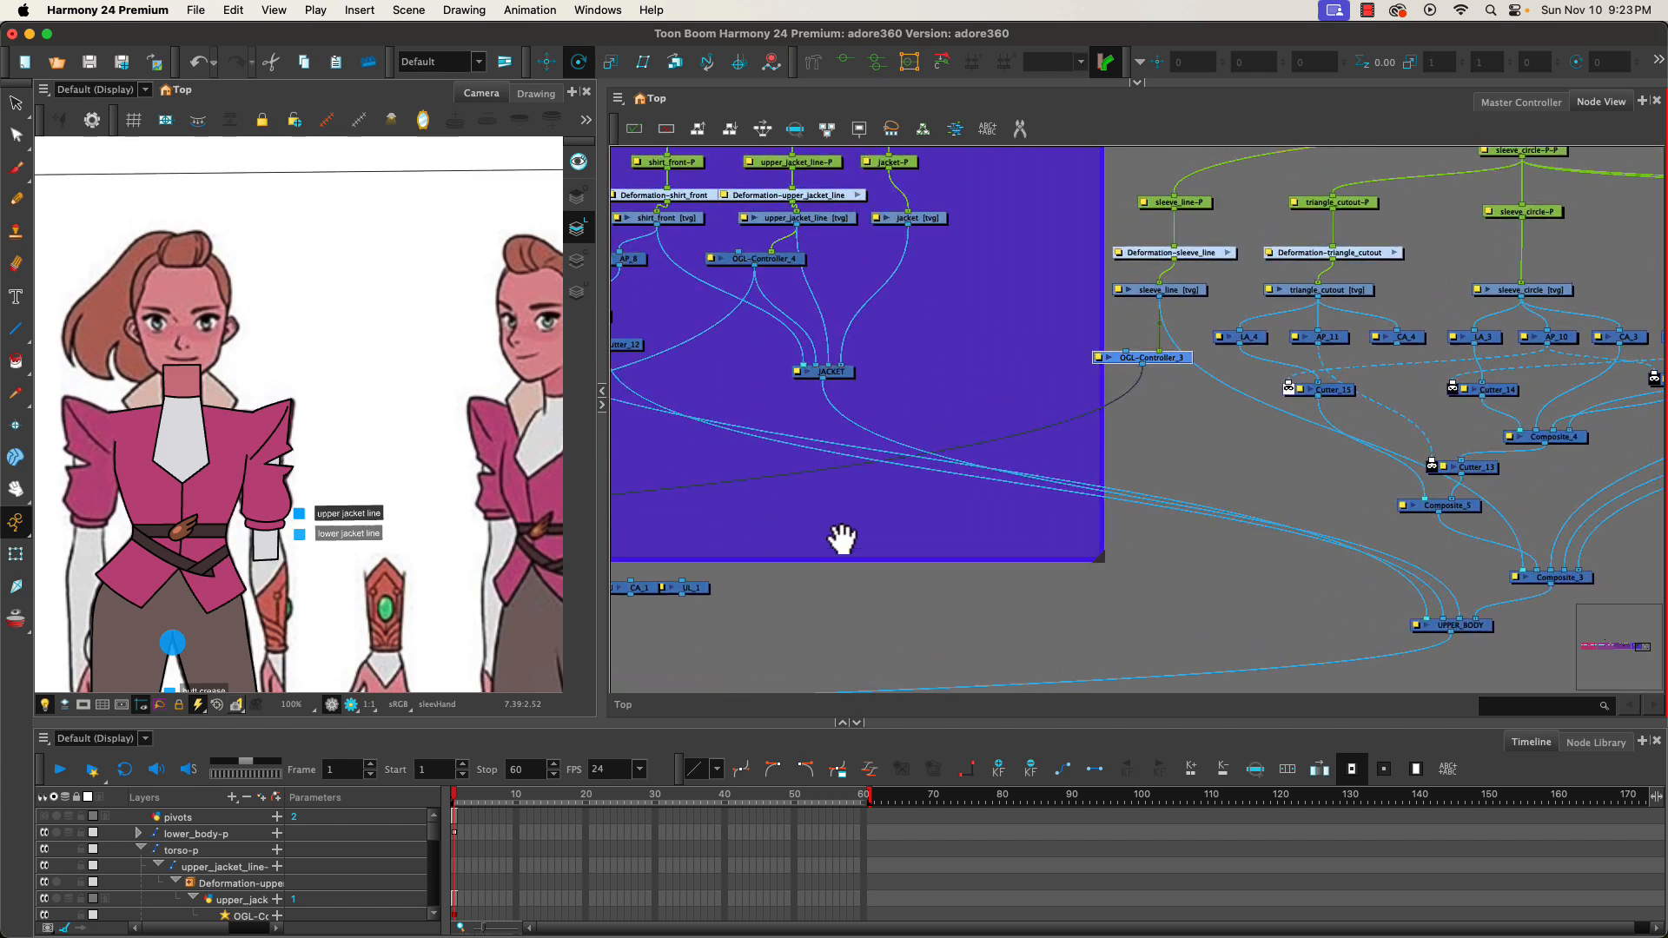
double_click(1099, 358)
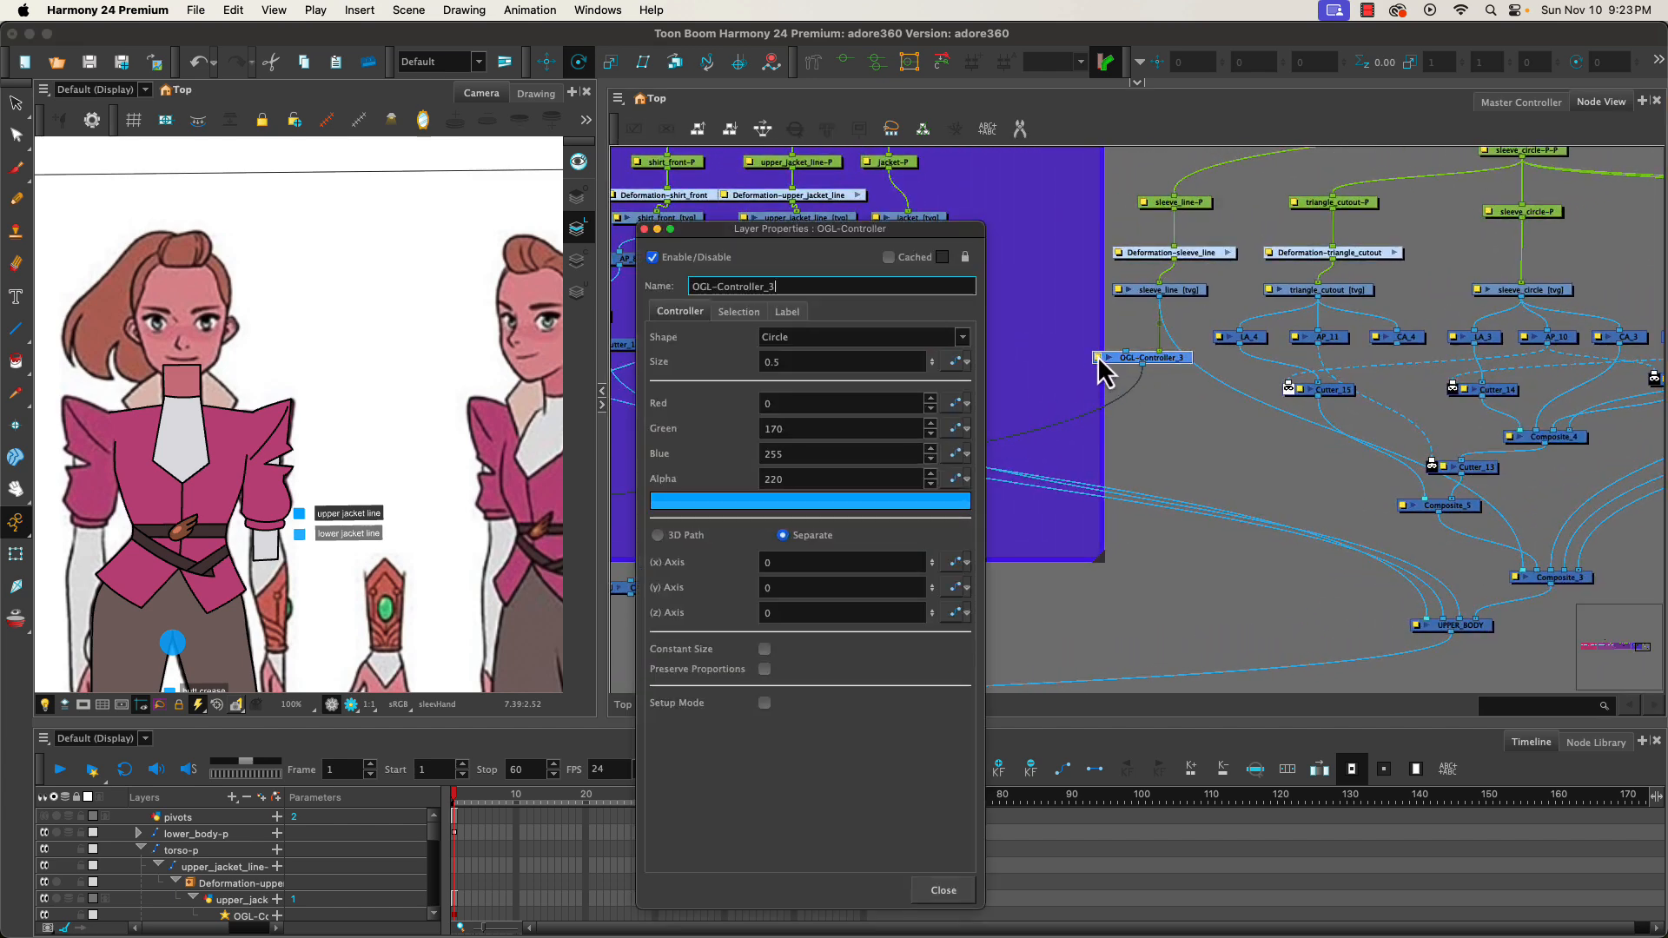
double_click(794, 362)
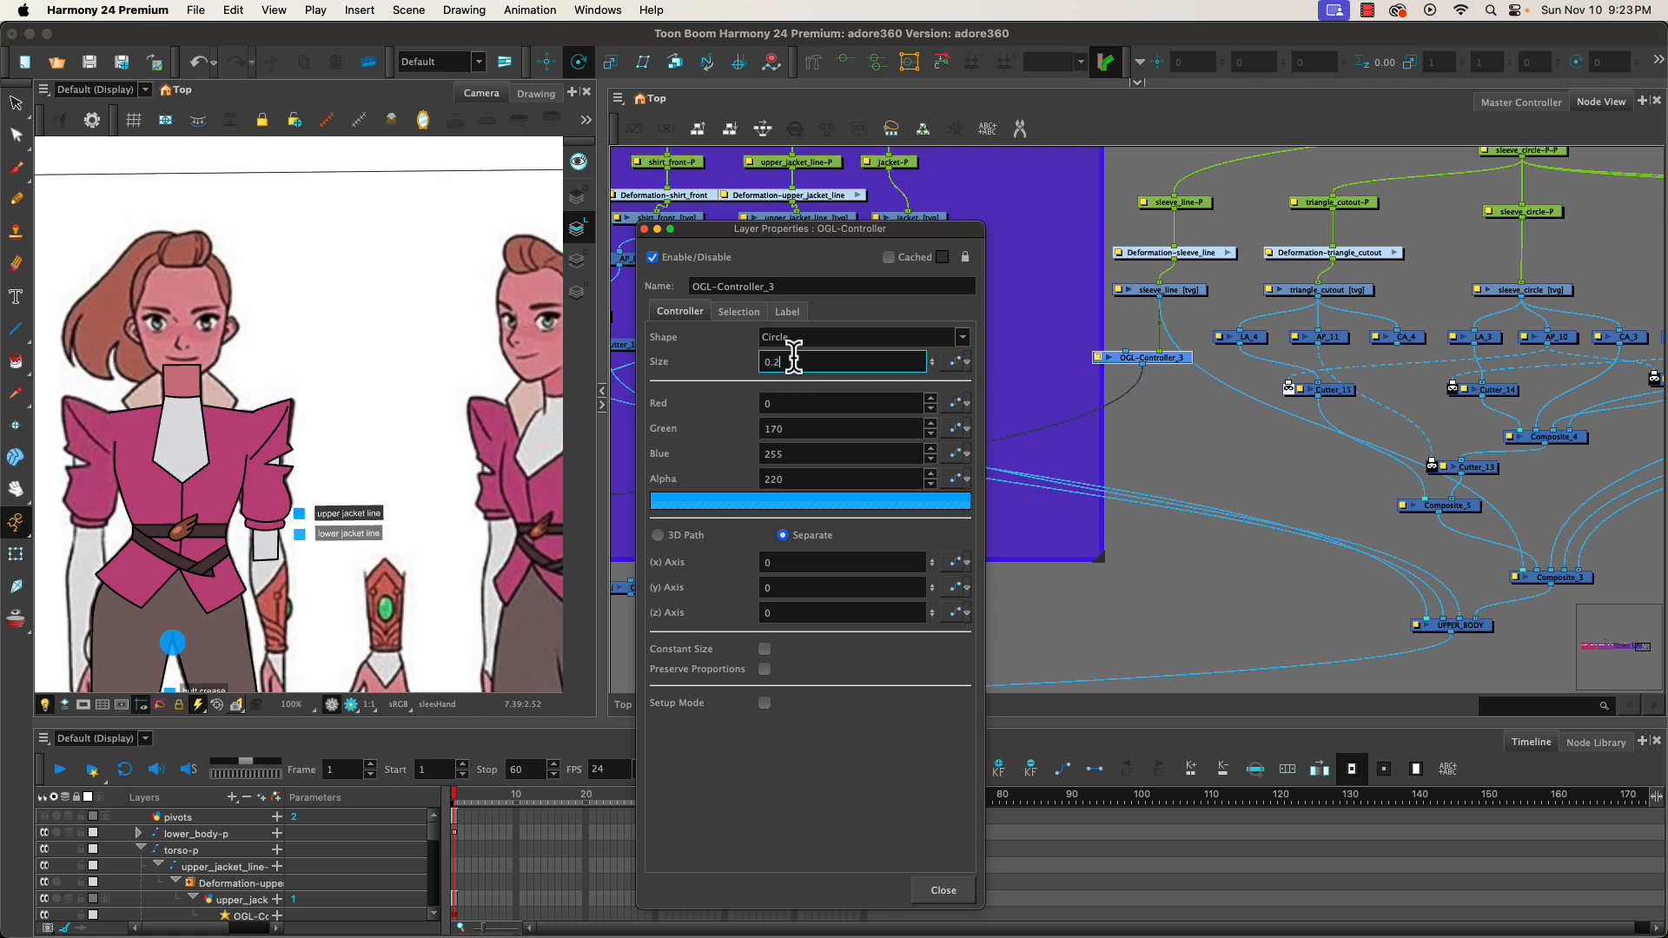
left_click(777, 341)
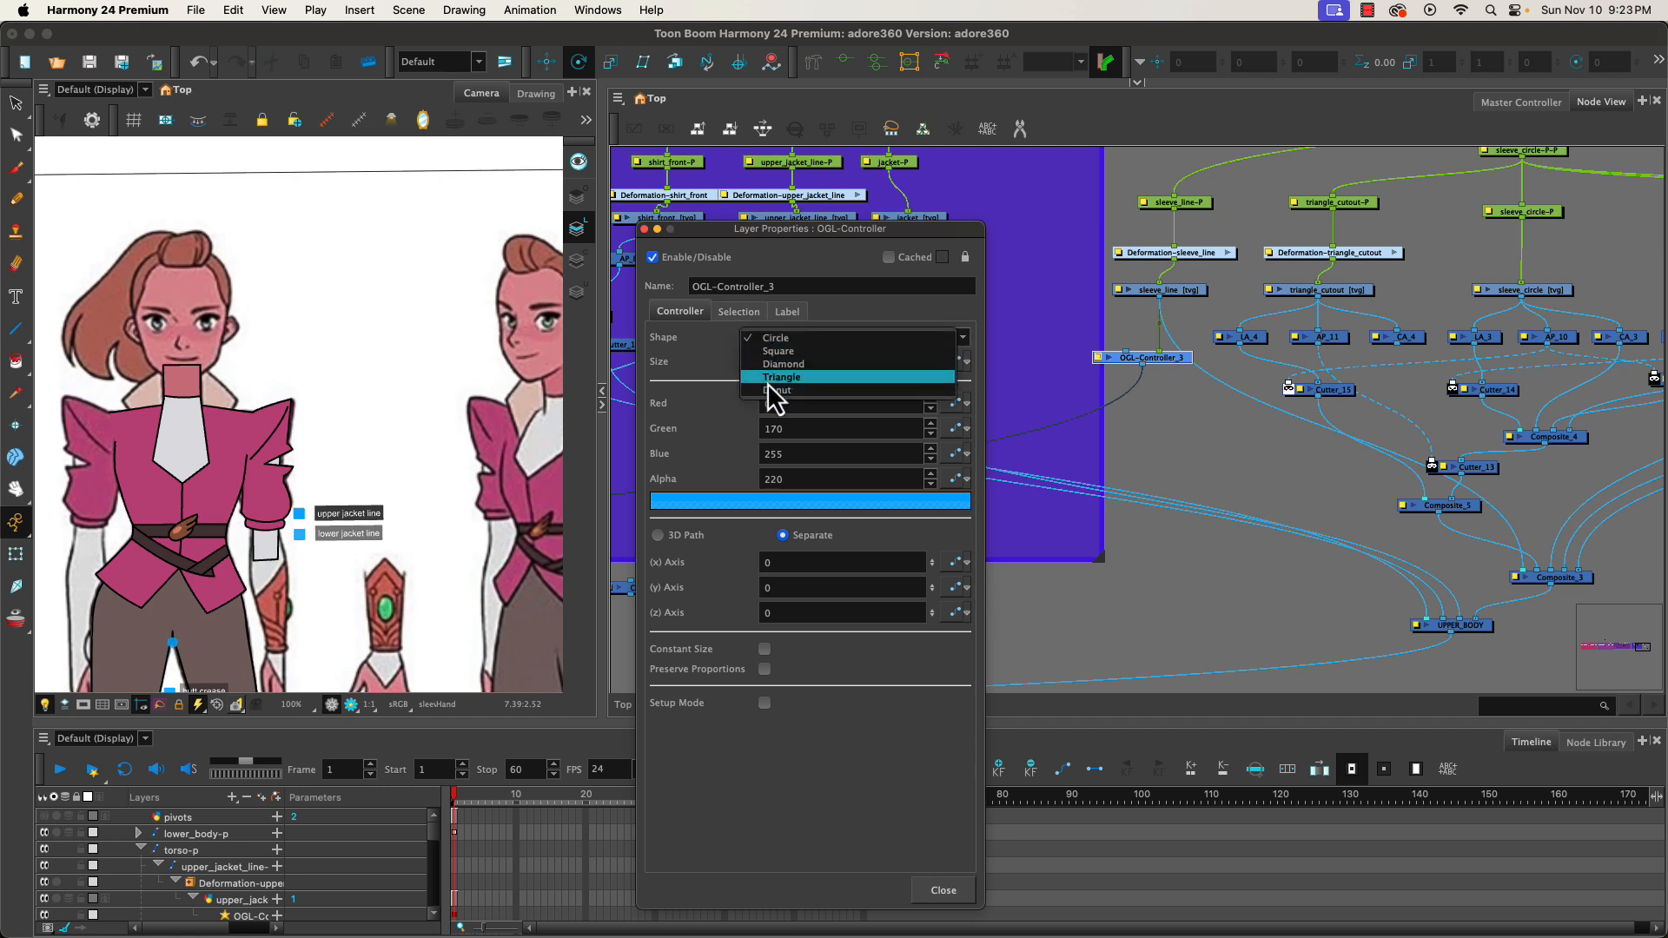
left_click(764, 351)
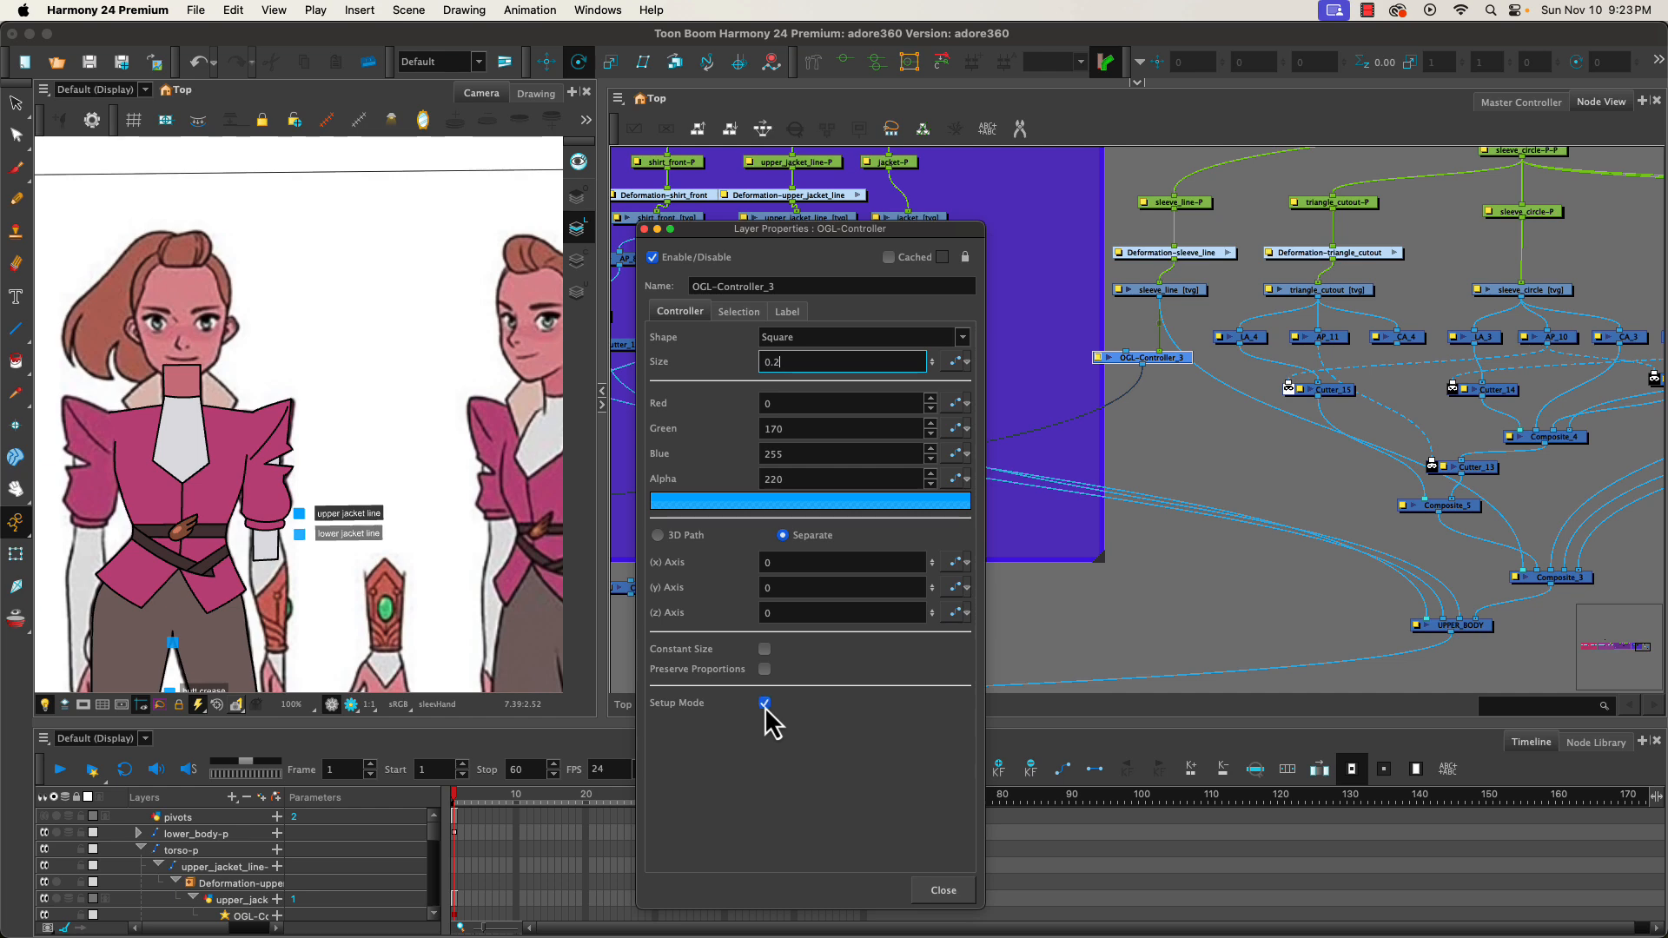
- Place the OGL-Controller_3 square beside the character's upper sleeve and set its label text to "sleeve line"
left_click_drag(170, 639, 302, 425)
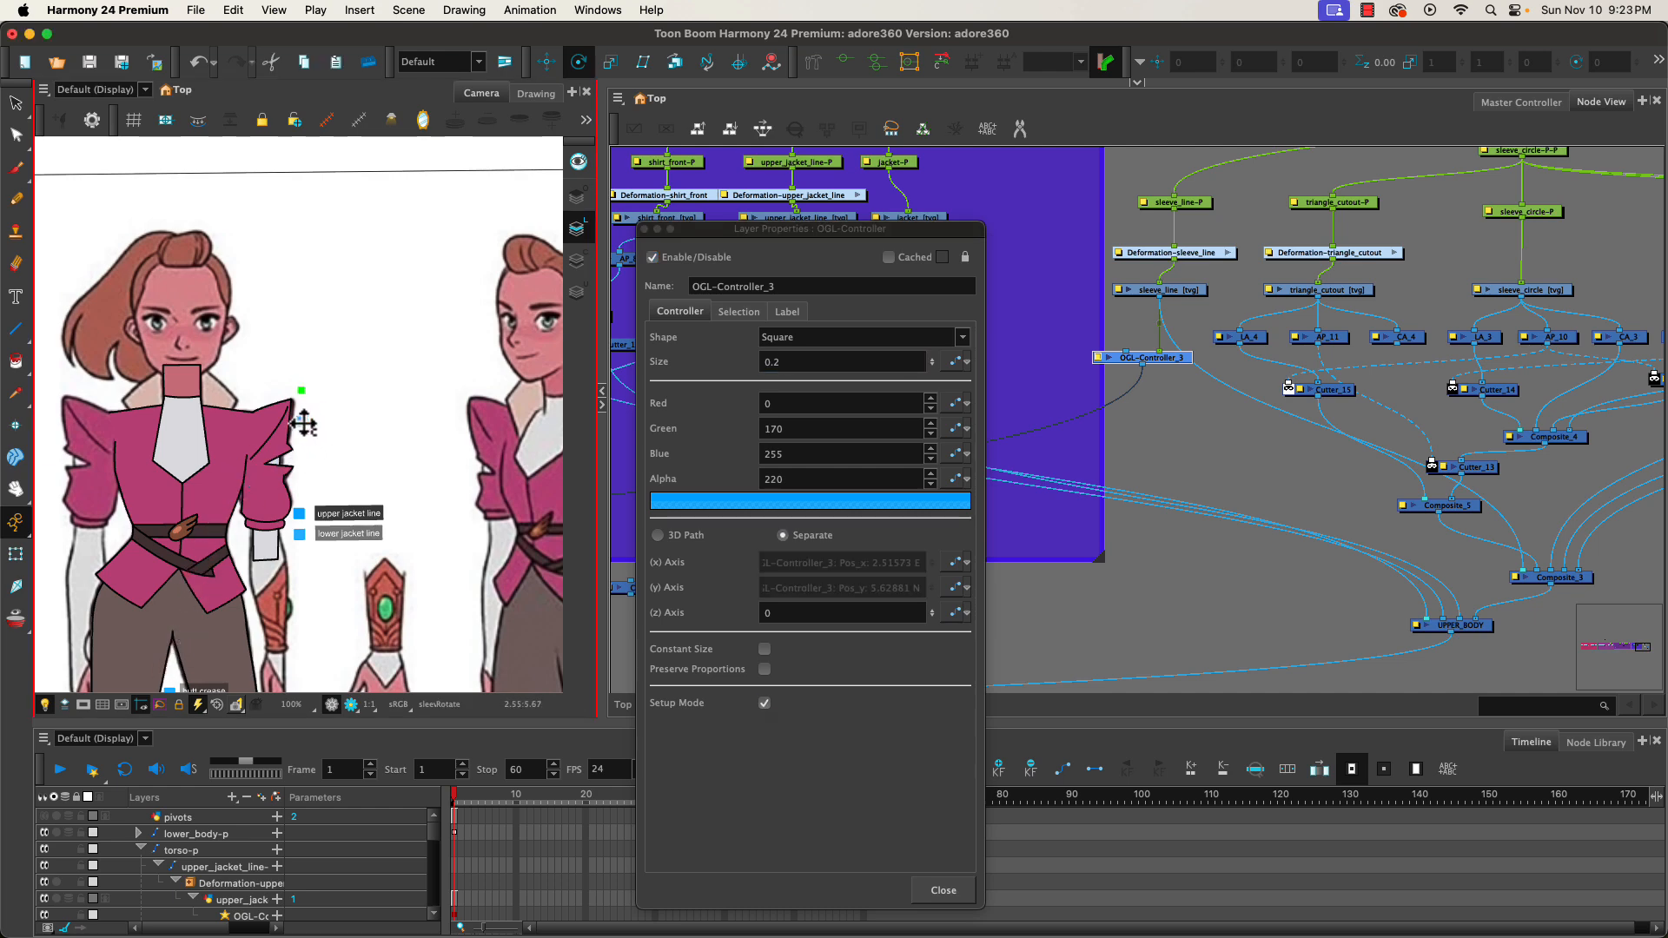
left_click(784, 312)
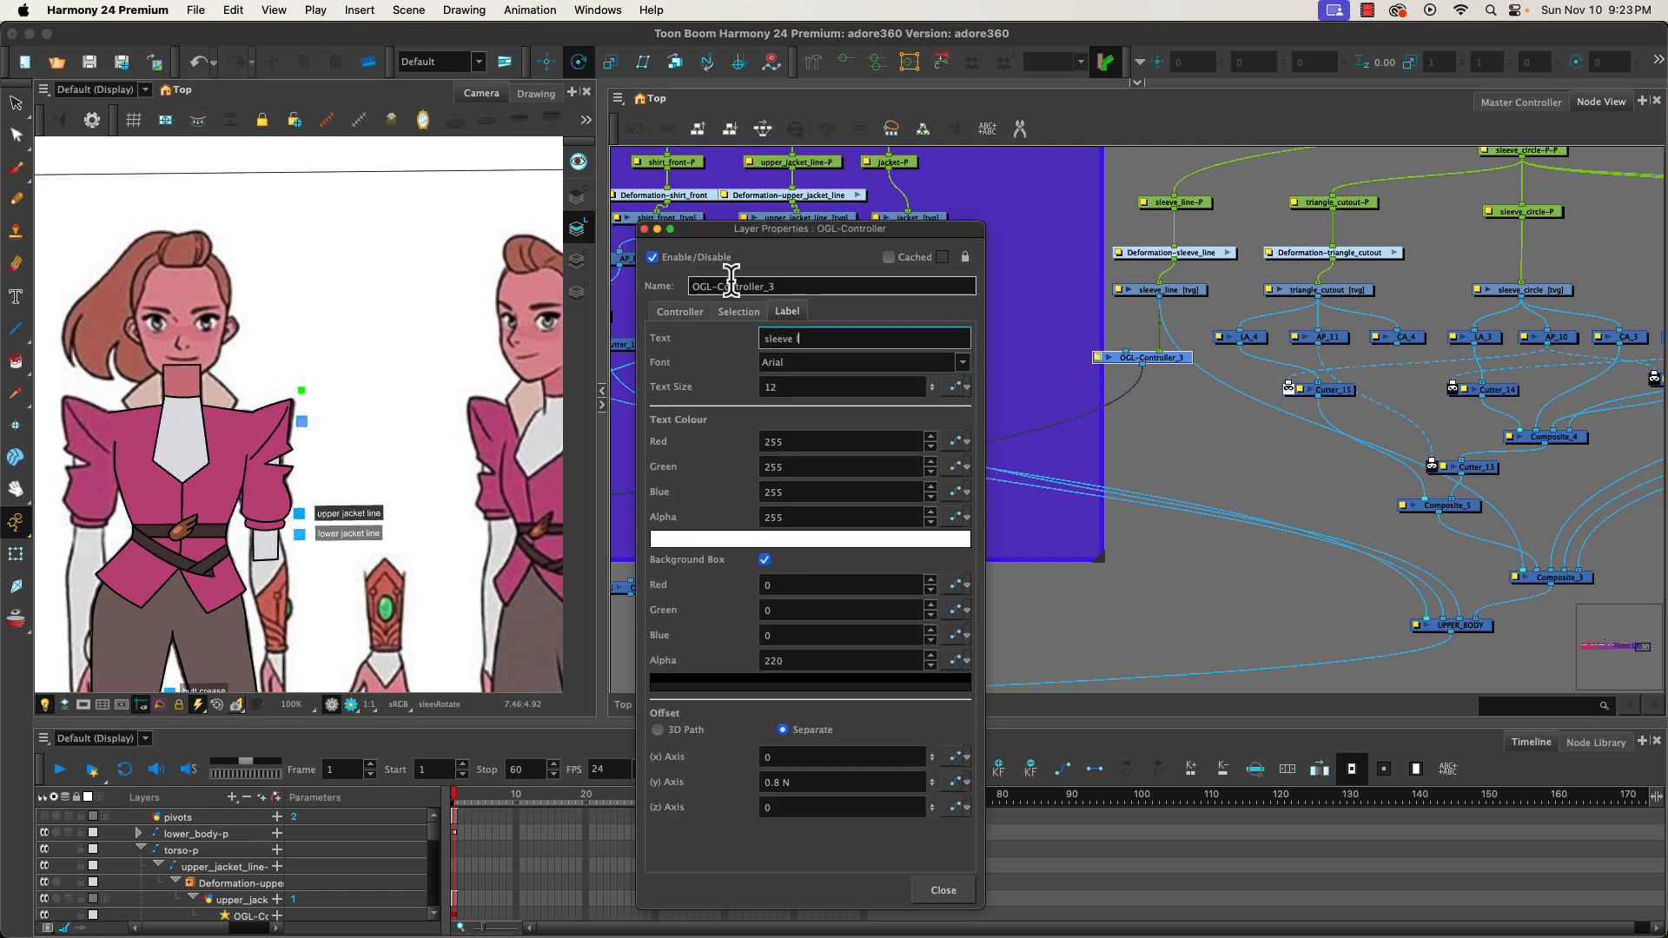
key("Return")
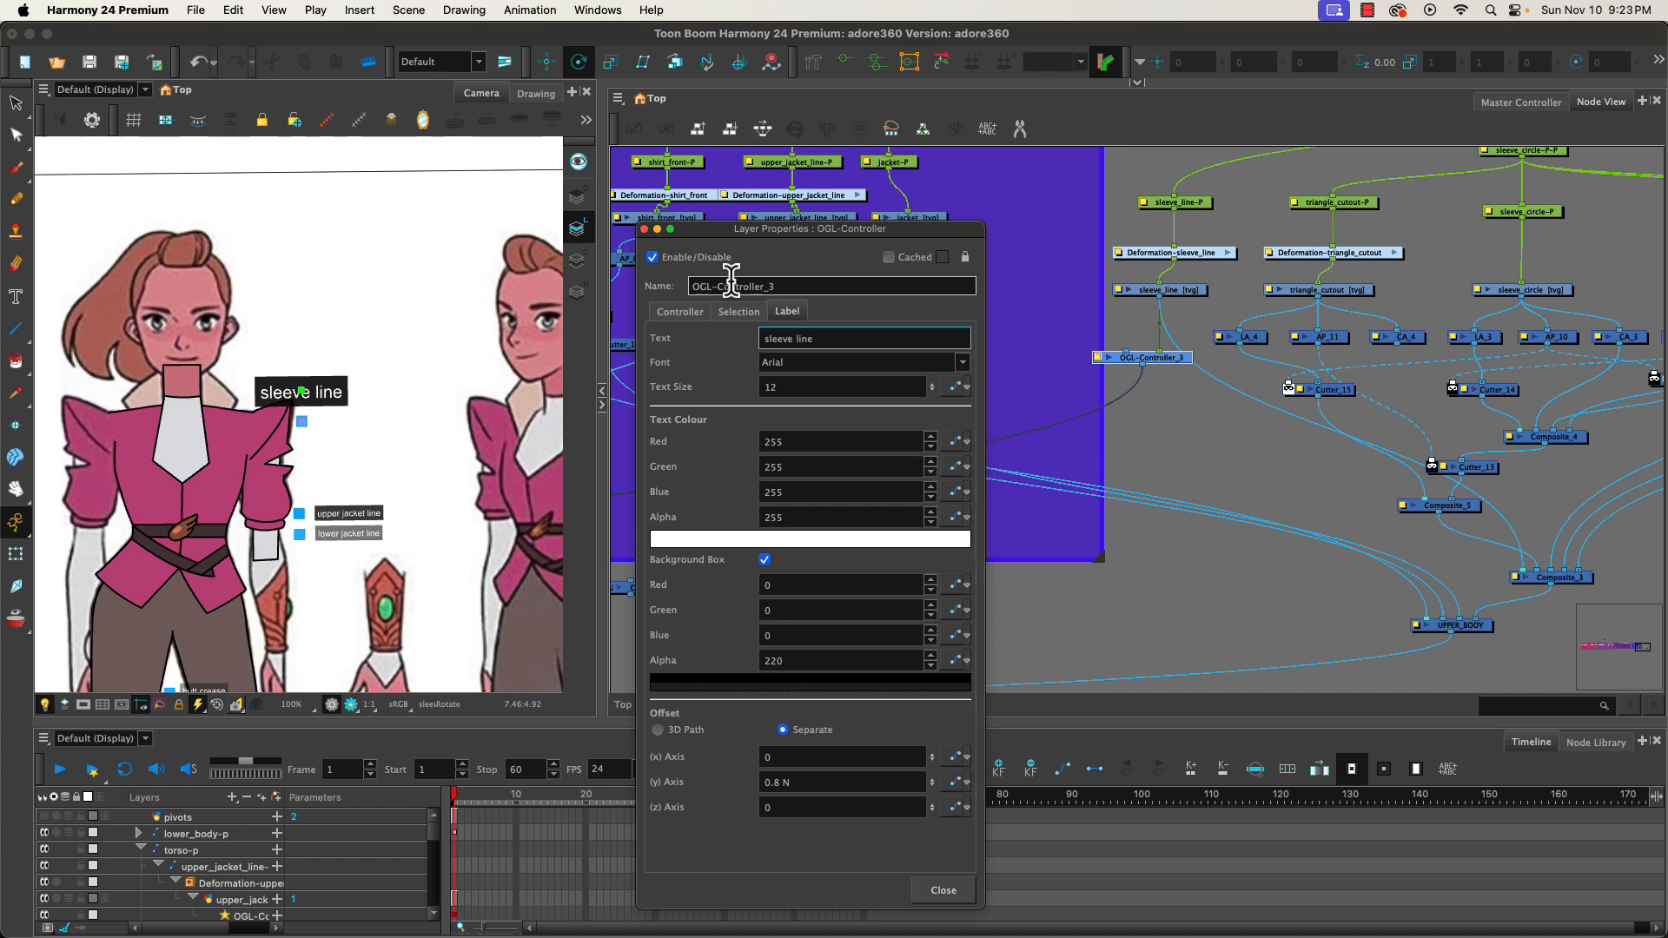
- Set the sleeve line label's text size to 6 and background alpha to 128, and position the label just beside its square
double_click(786, 387)
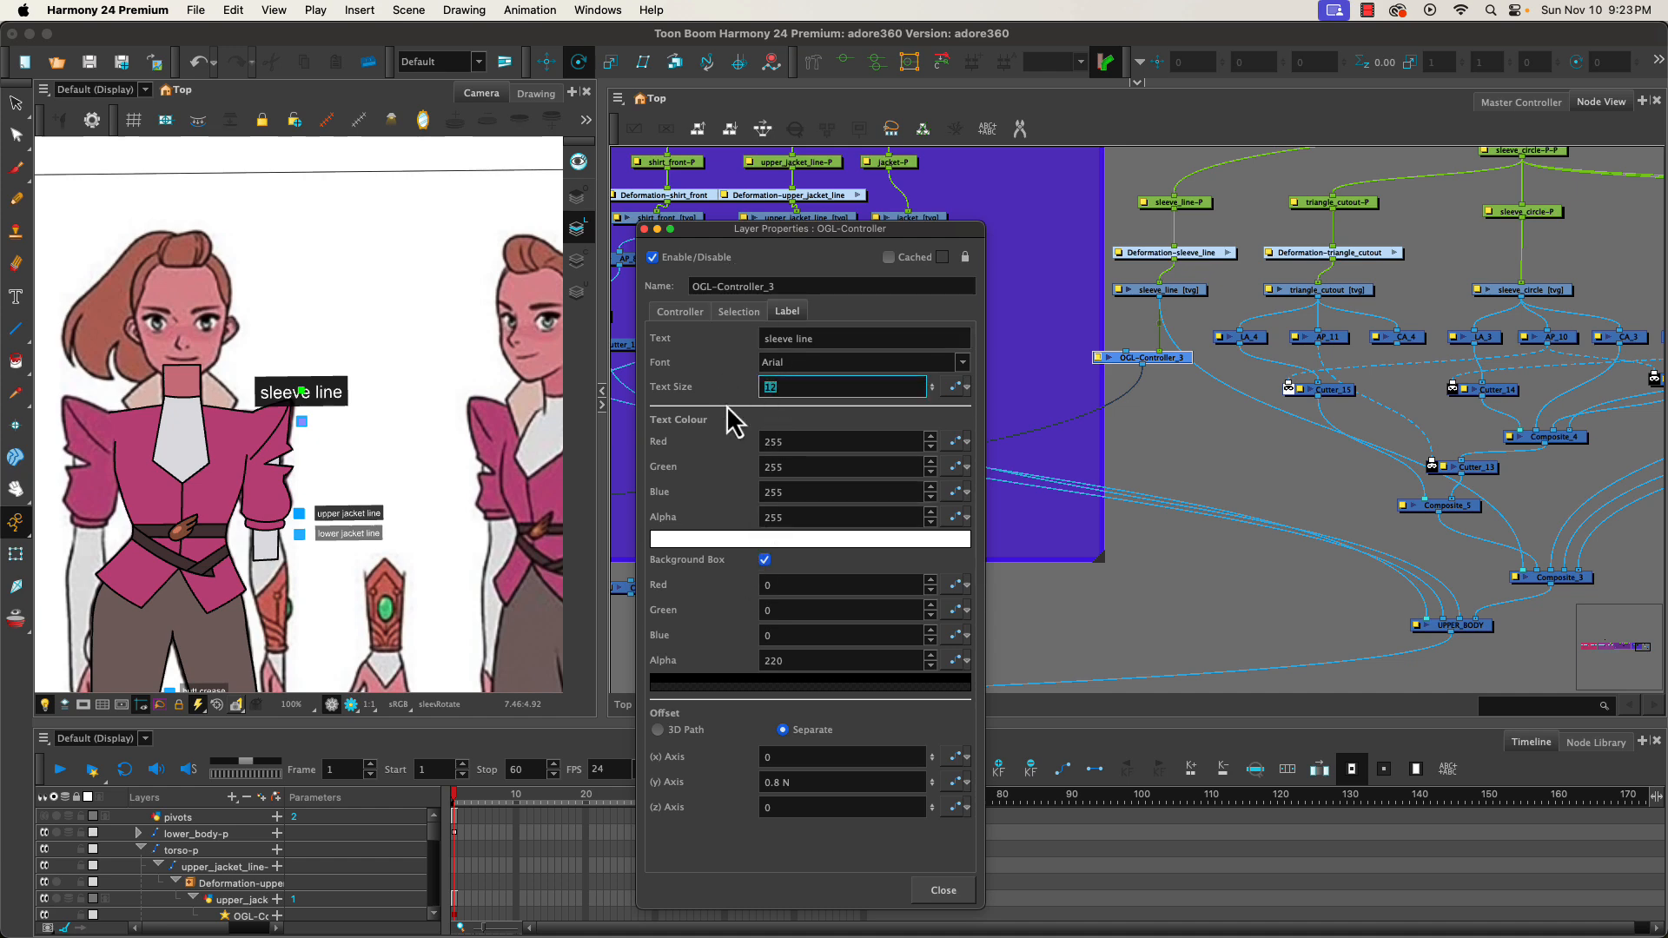
double_click(790, 662)
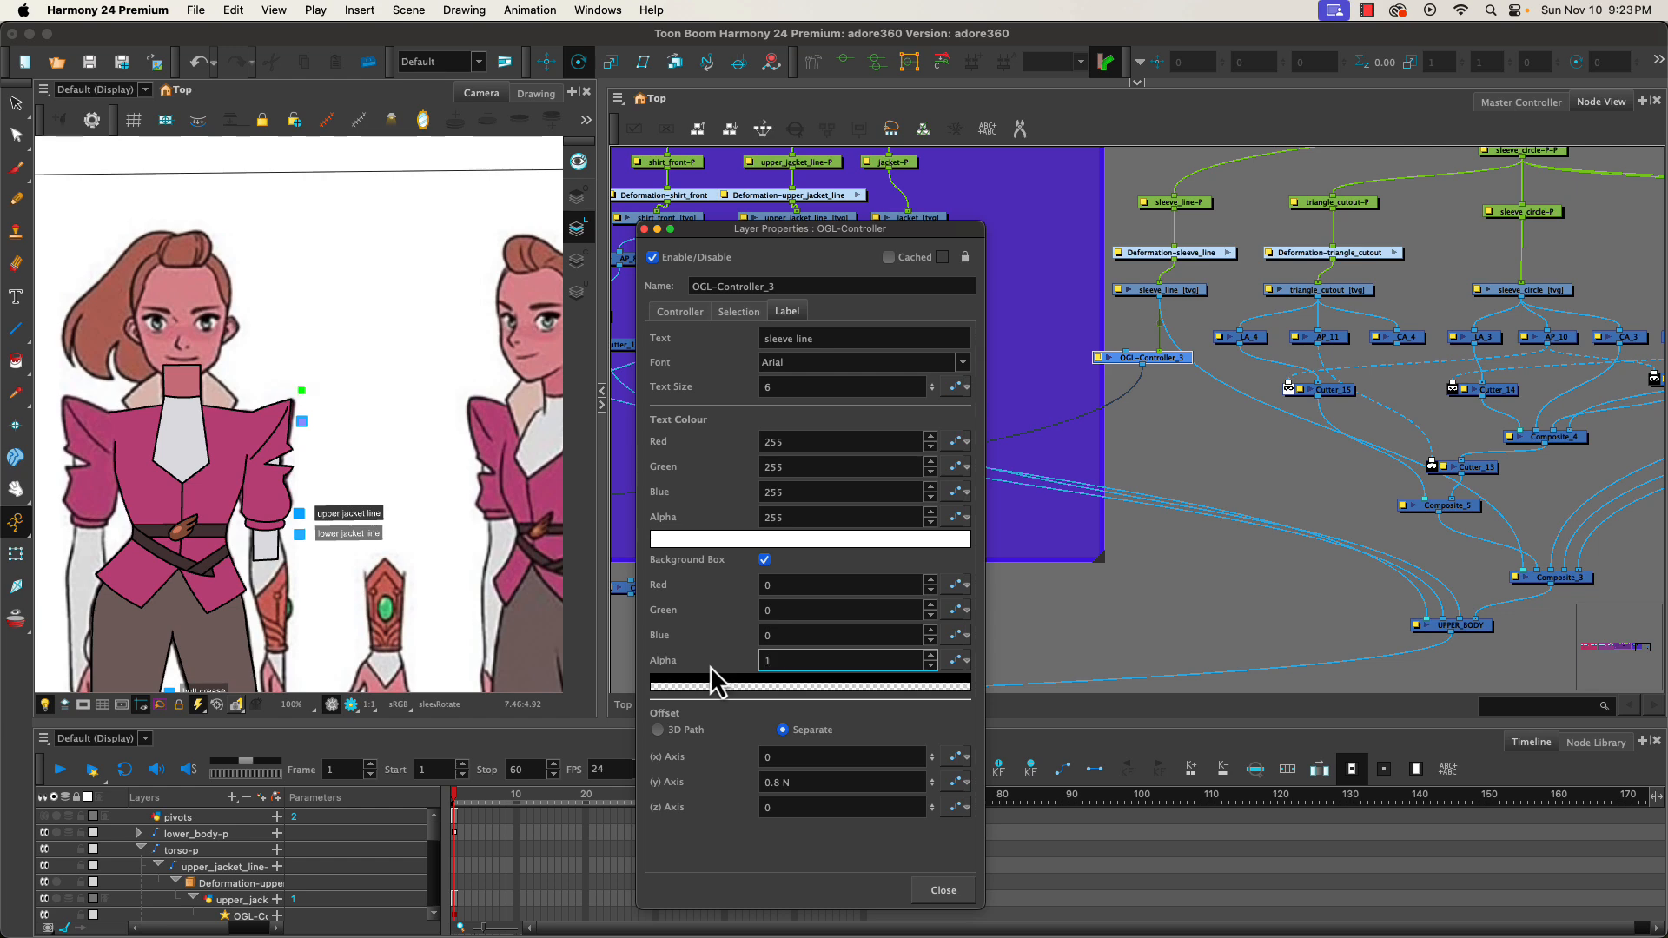
type("128")
key("Return")
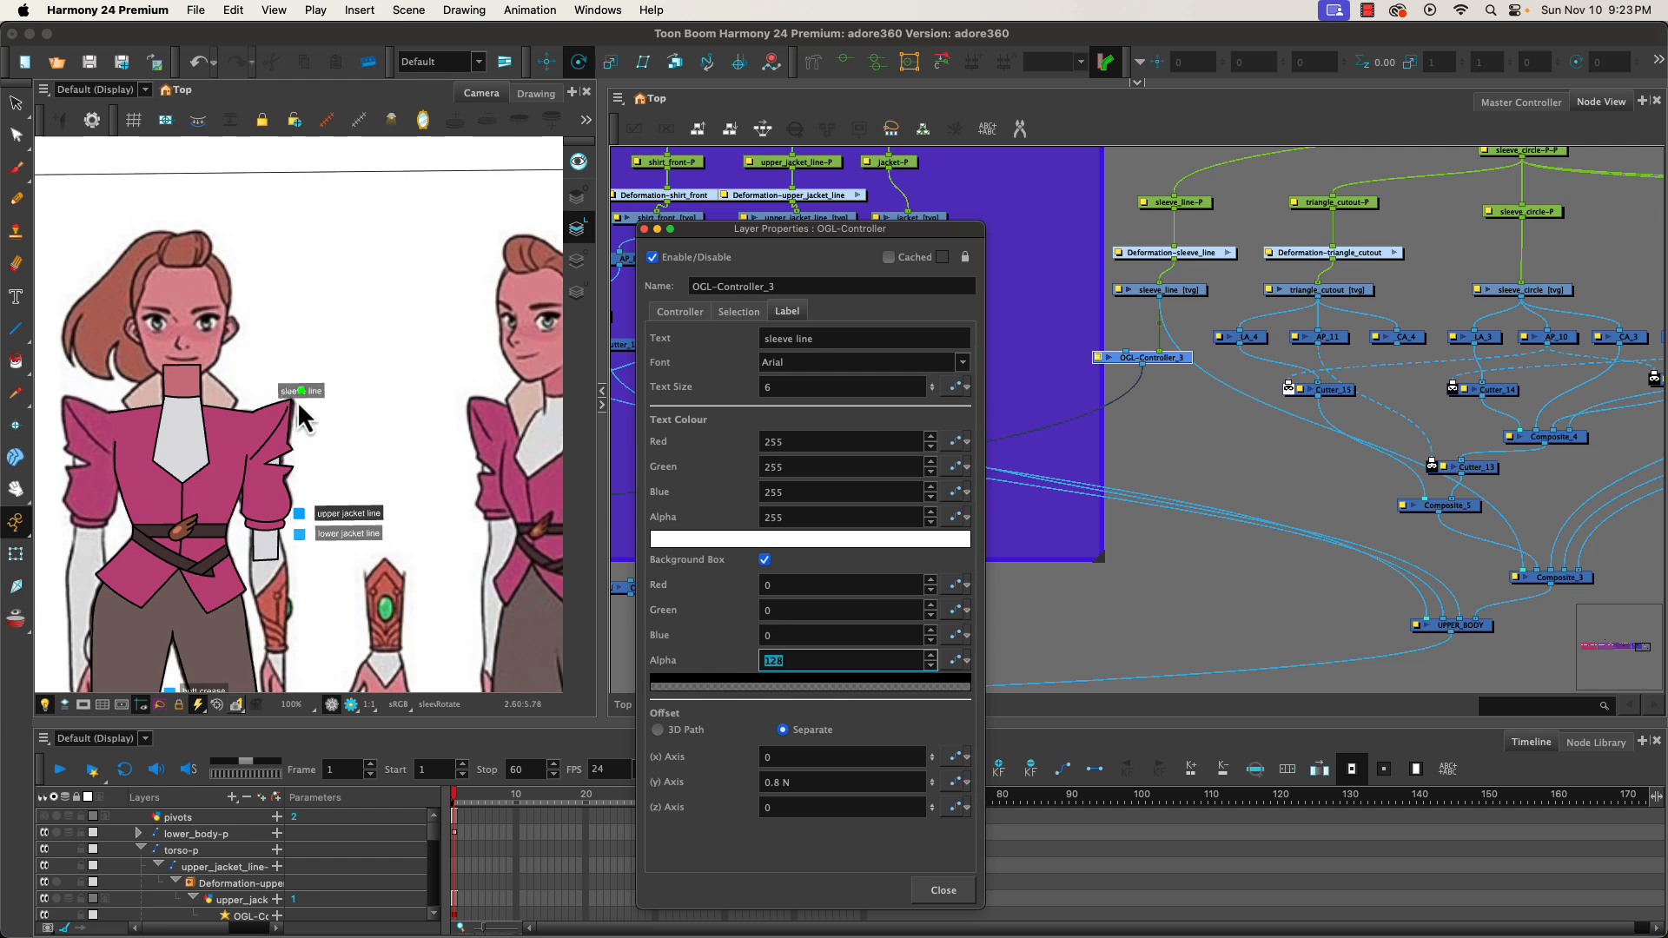
mouse_move(301, 391)
left_mouse_down()
mouse_move(339, 429)
mouse_move(313, 419)
left_mouse_up()
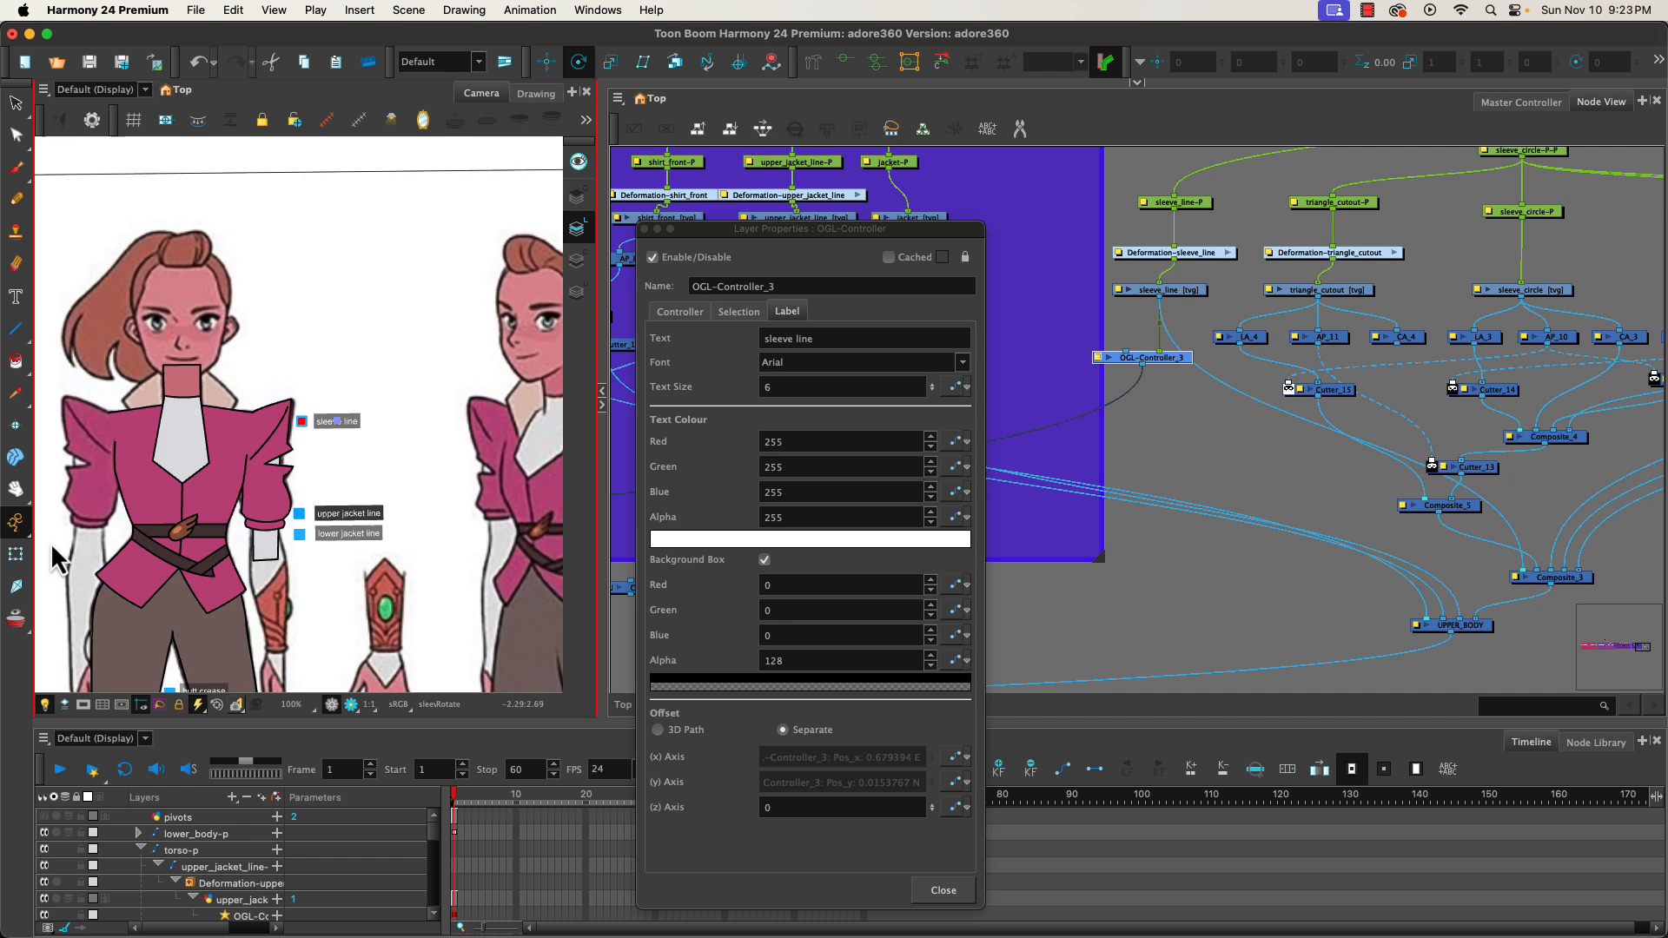
- Disable Setup Mode for OGL-Controller_3, close its properties and test selecting the sleeve_line-P peg through the on-screen square
left_click(15, 553)
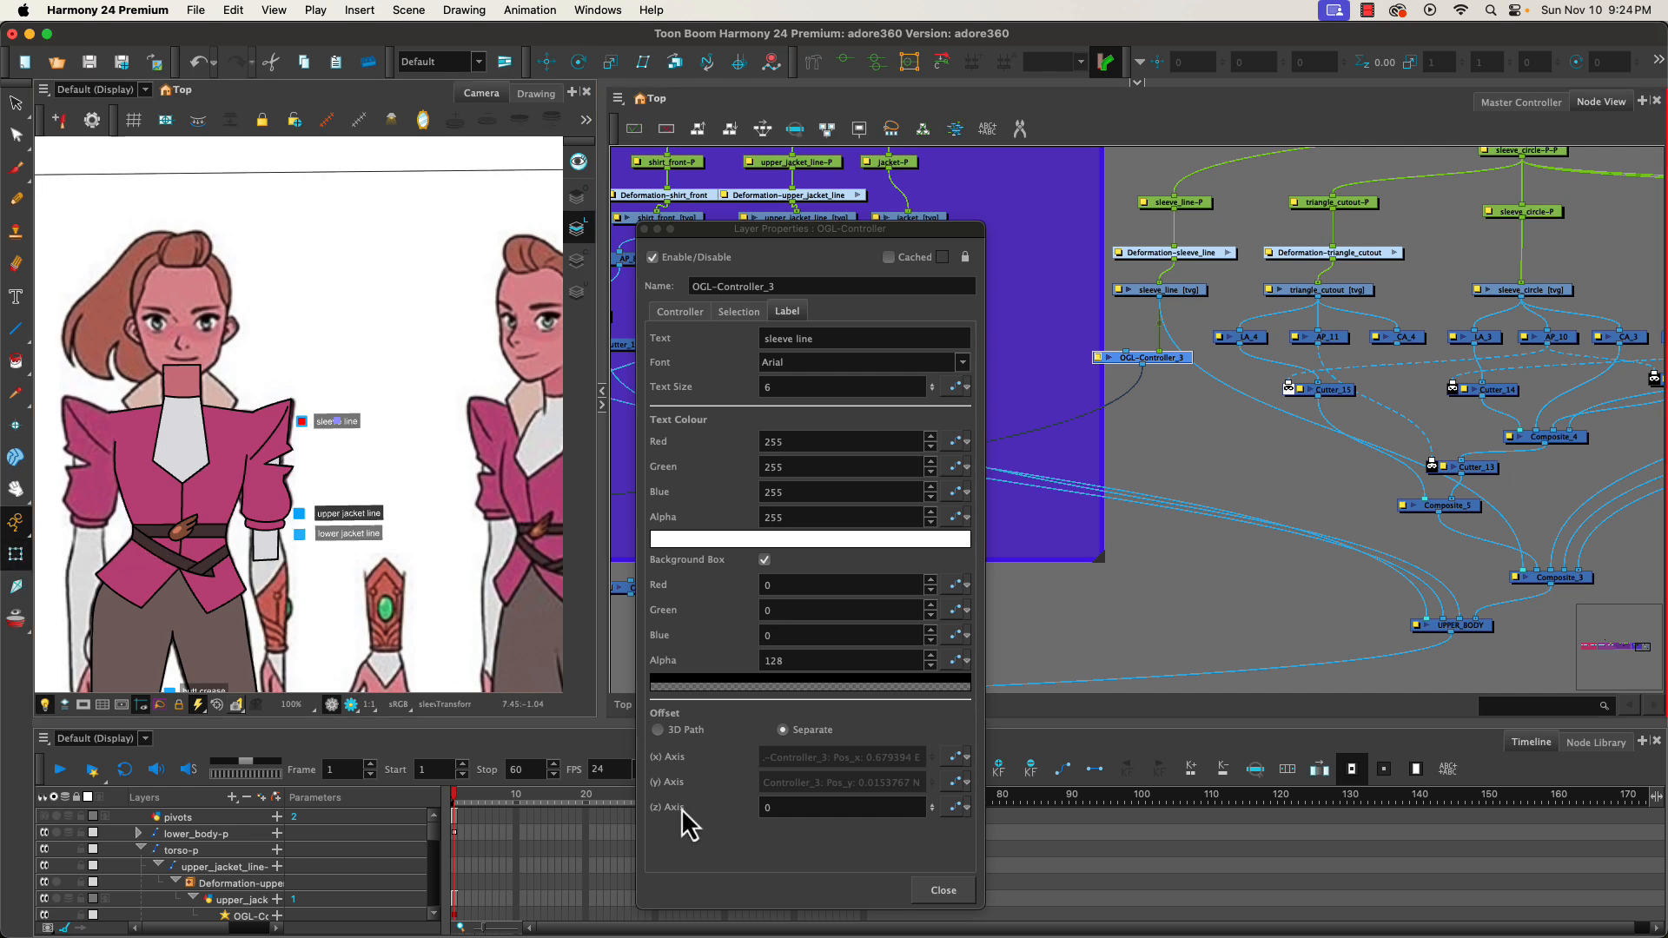
left_click(682, 314)
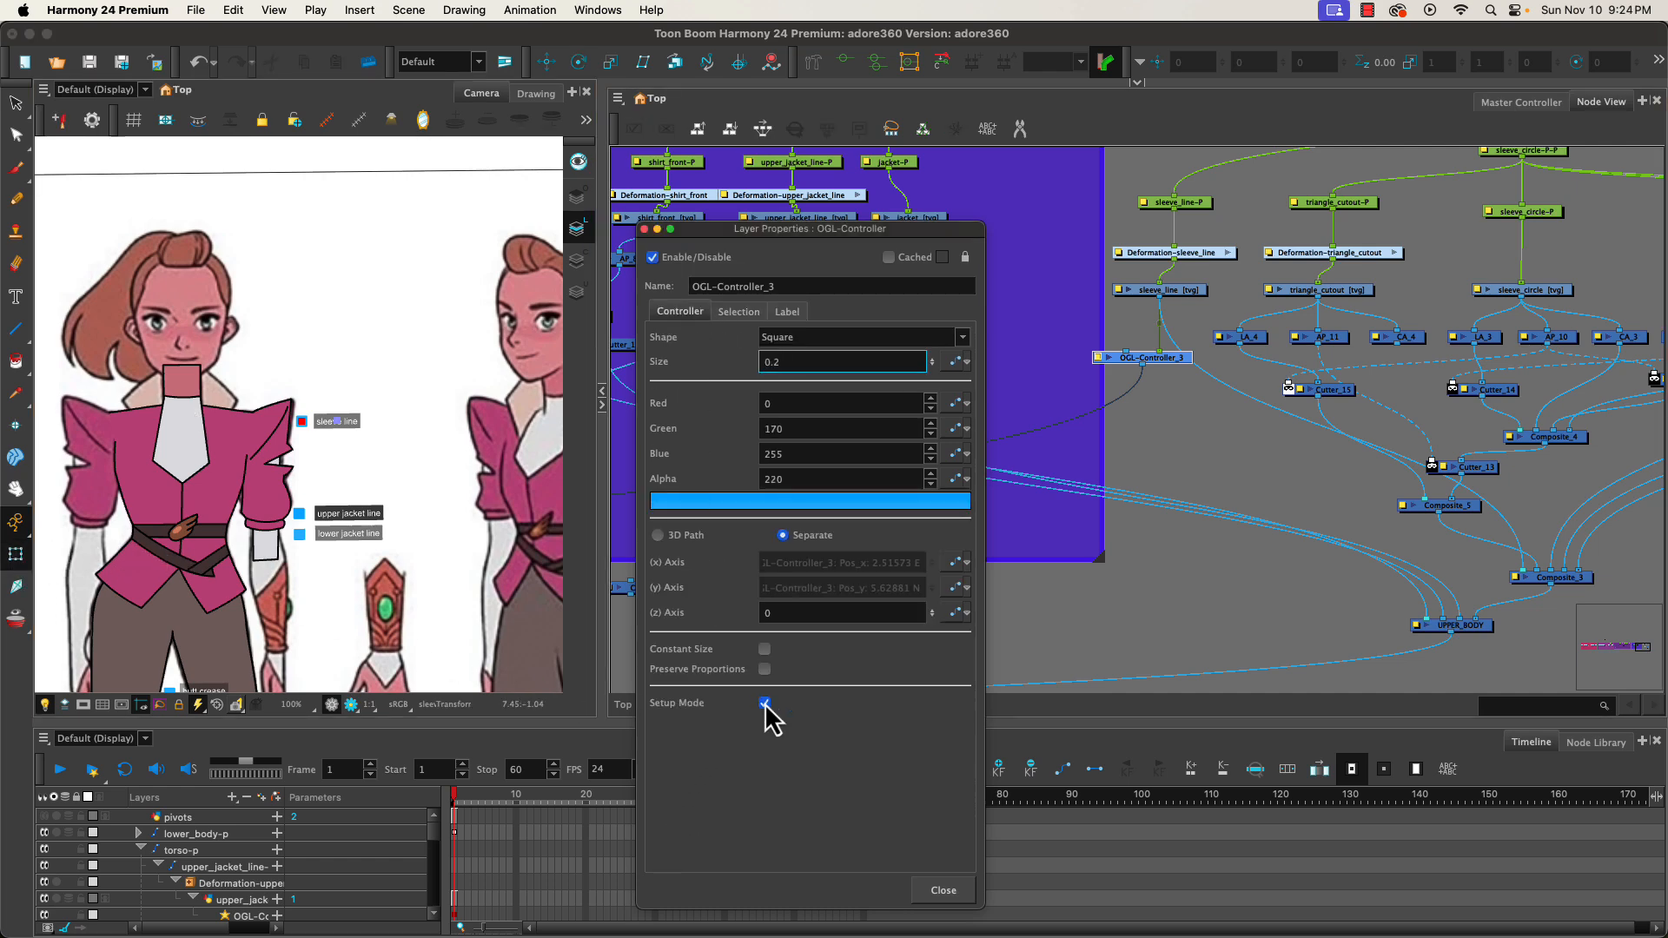
left_click(924, 895)
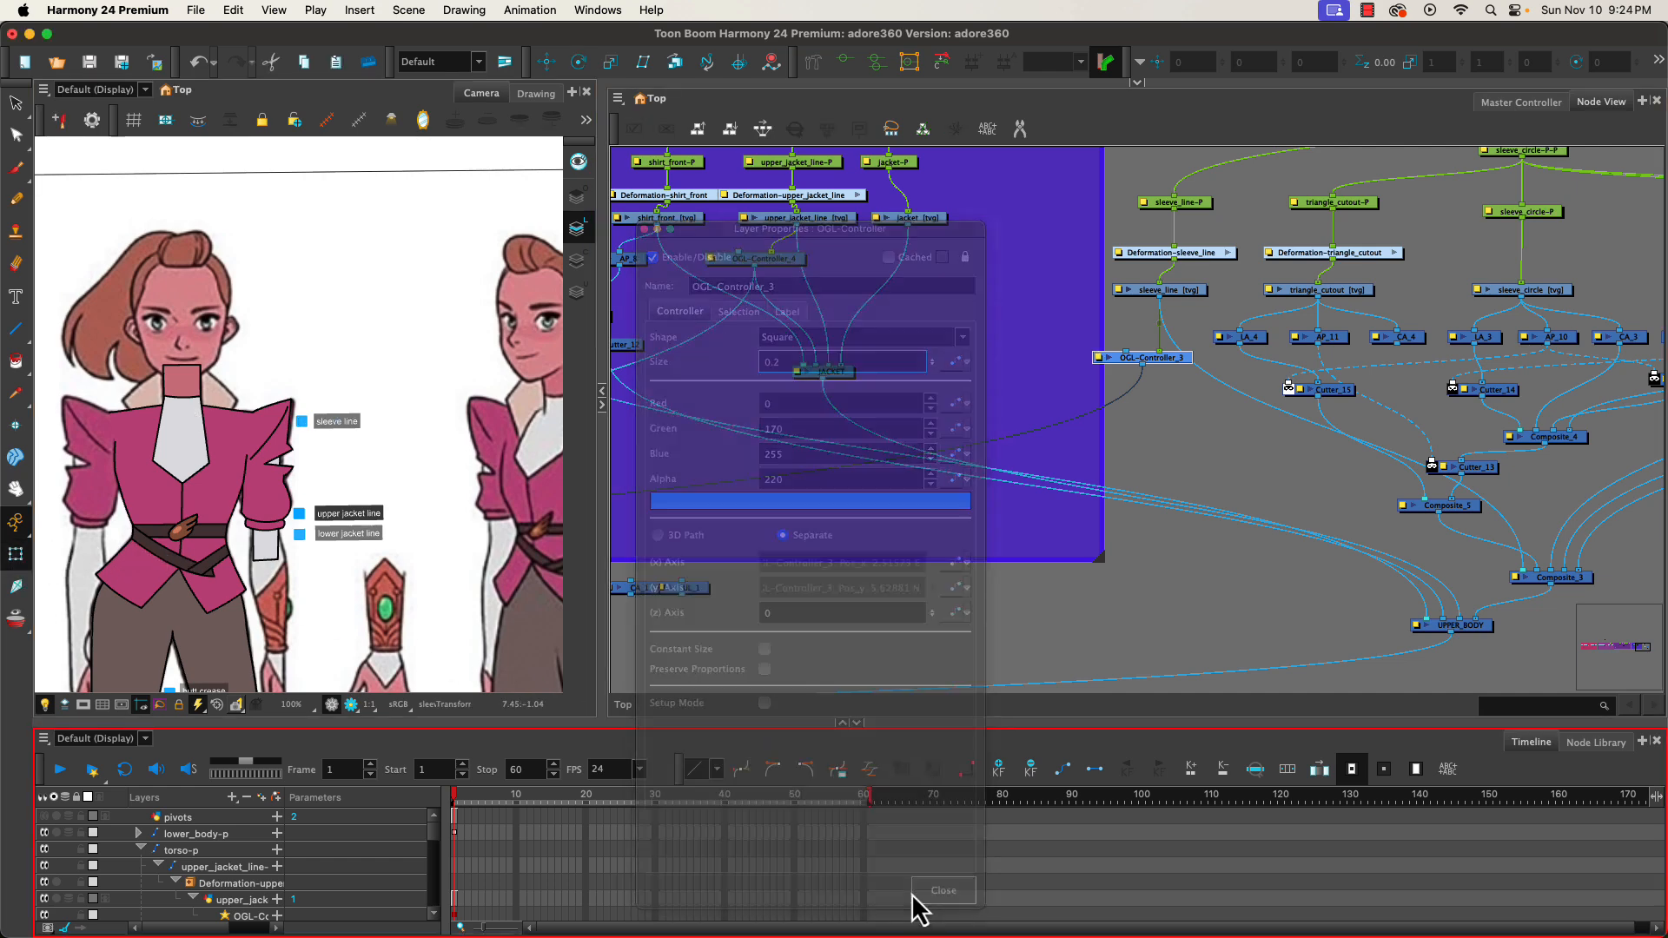
left_click(302, 422)
left_click_drag(302, 420, 302, 422)
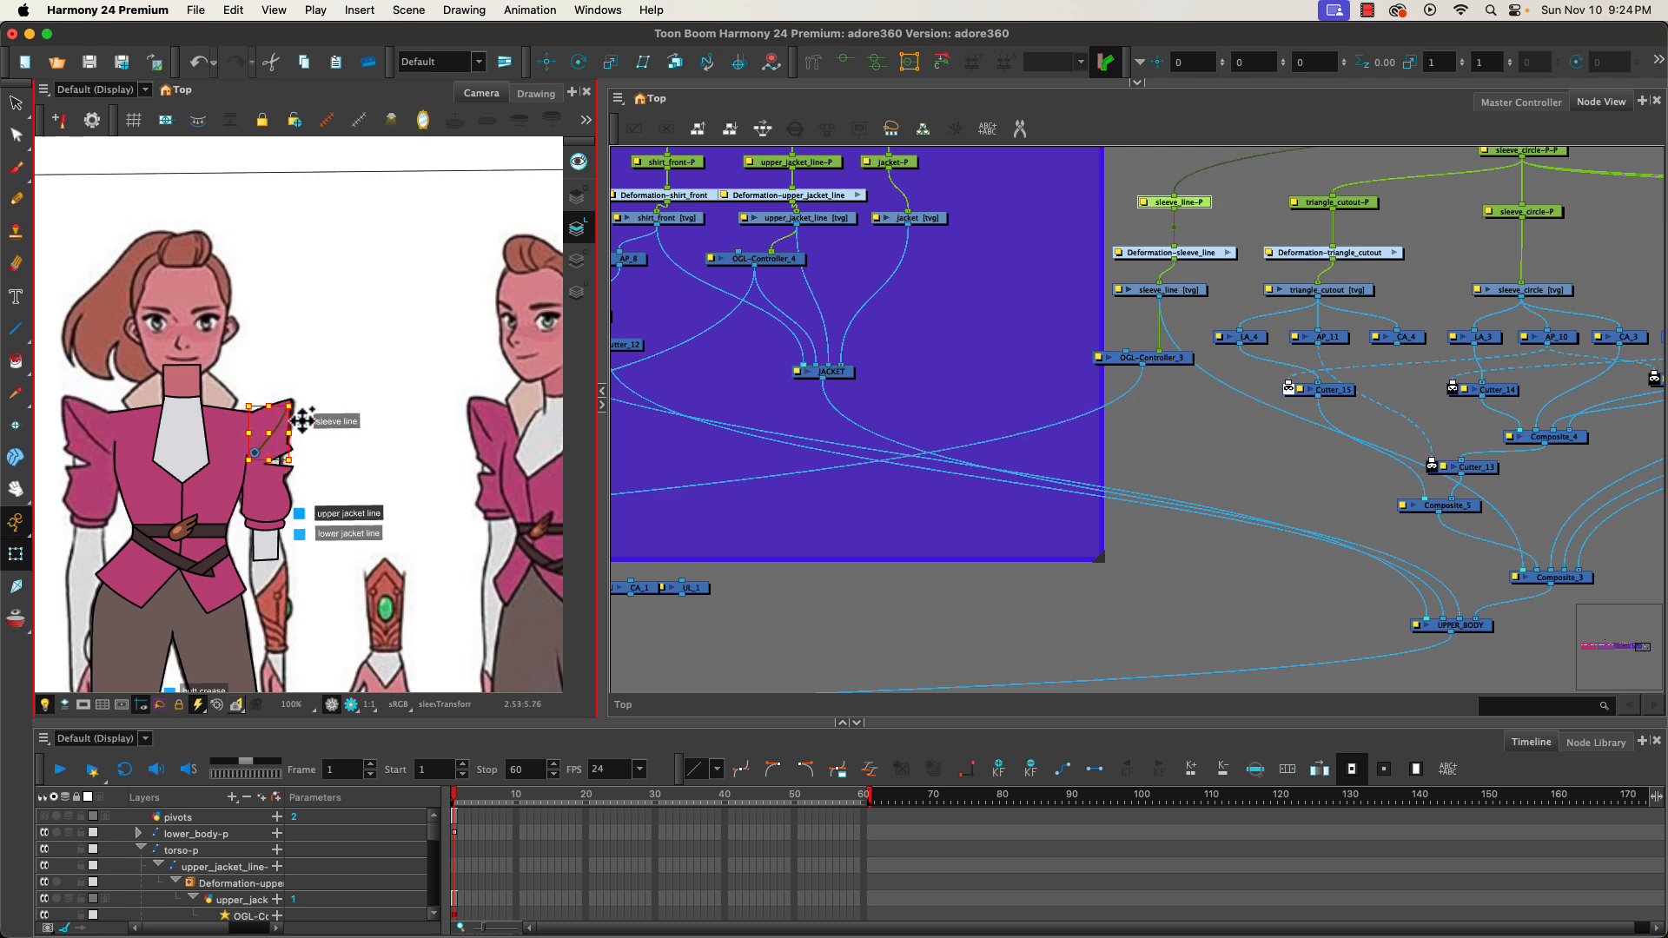
- Test the sleeve circle's parent peg by moving and scaling it, undo those transformations and clear the selection
left_click(271, 472)
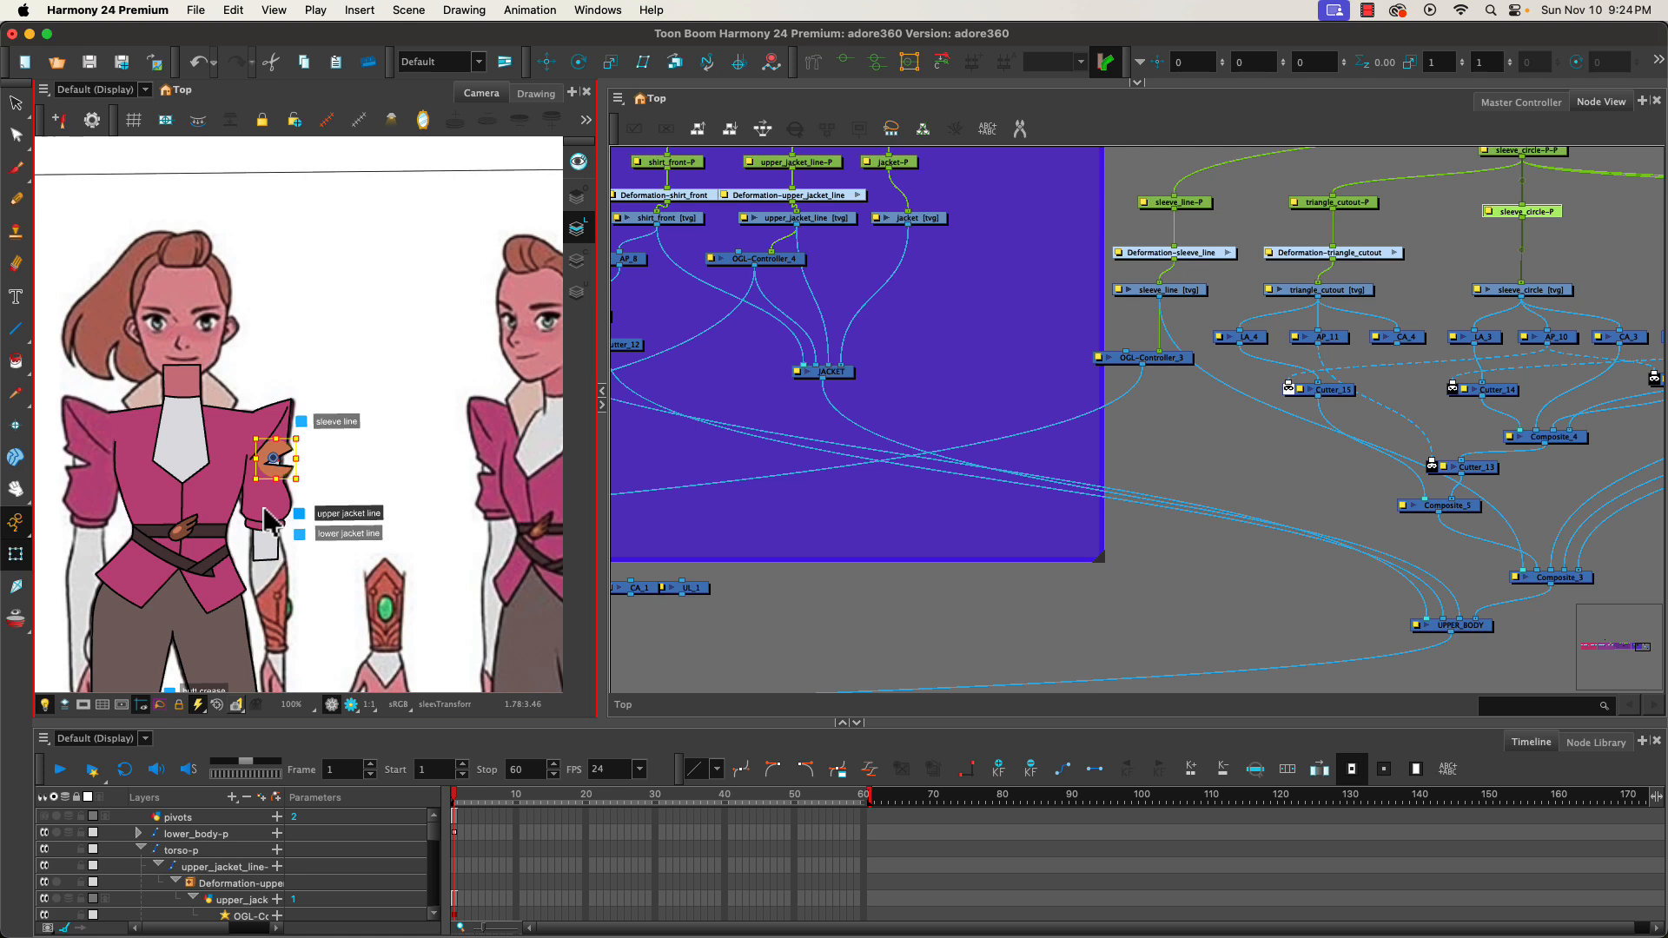
key("b")
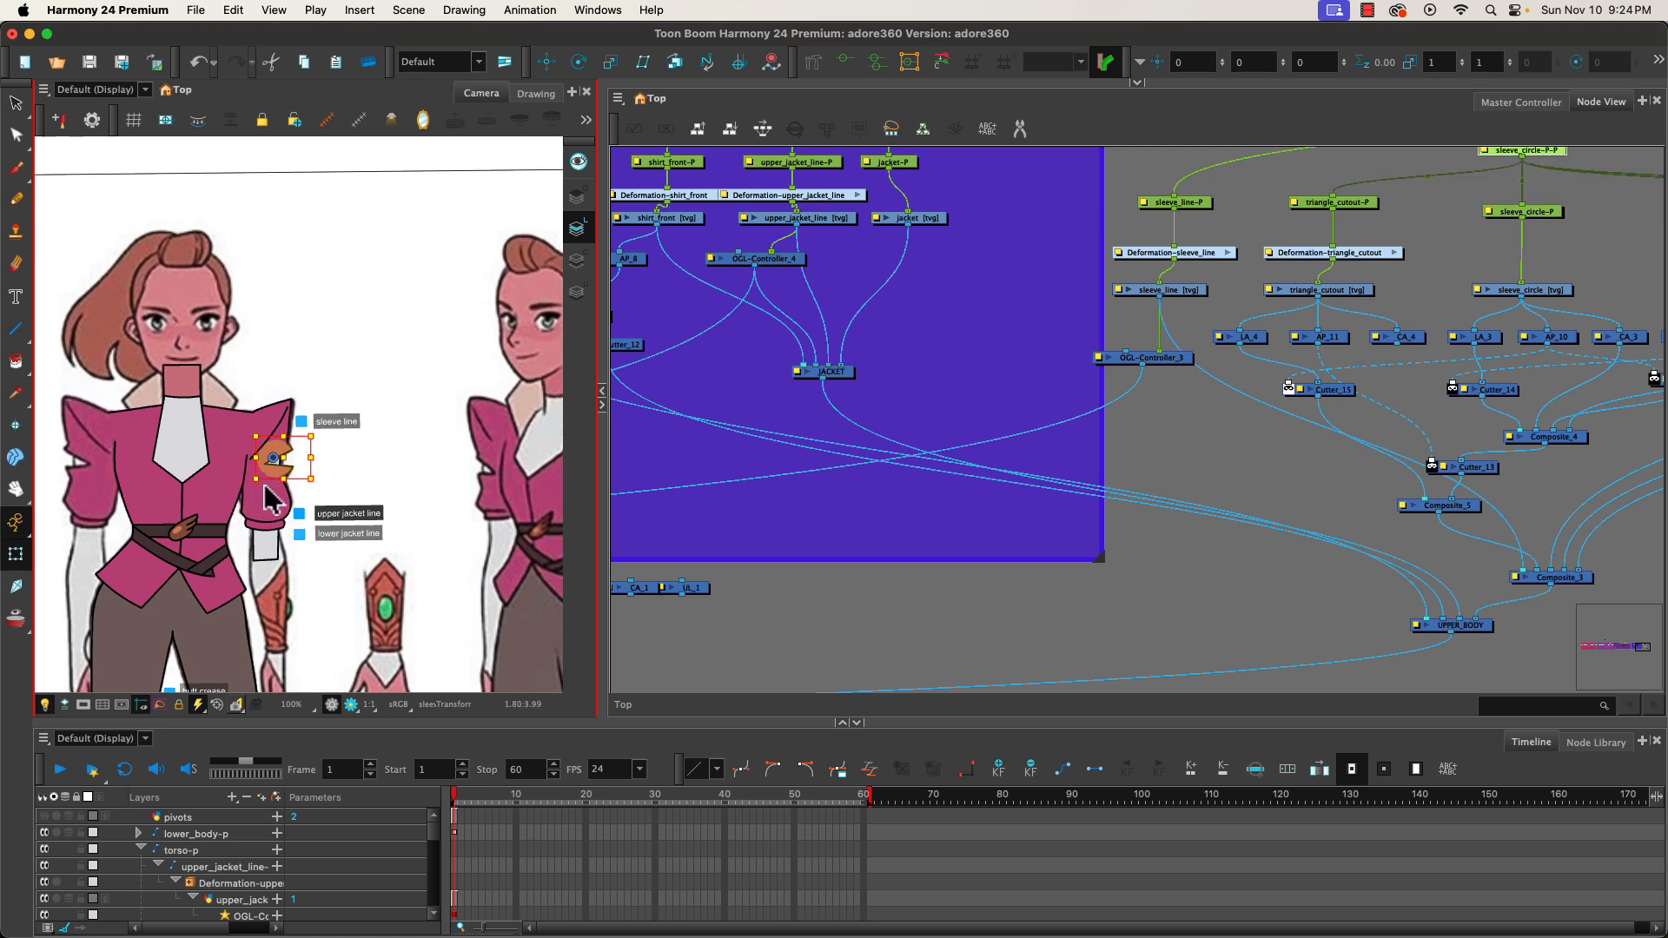
mouse_move(272, 451)
left_mouse_down()
mouse_move(288, 469)
mouse_move(261, 479)
mouse_move(263, 458)
left_mouse_up()
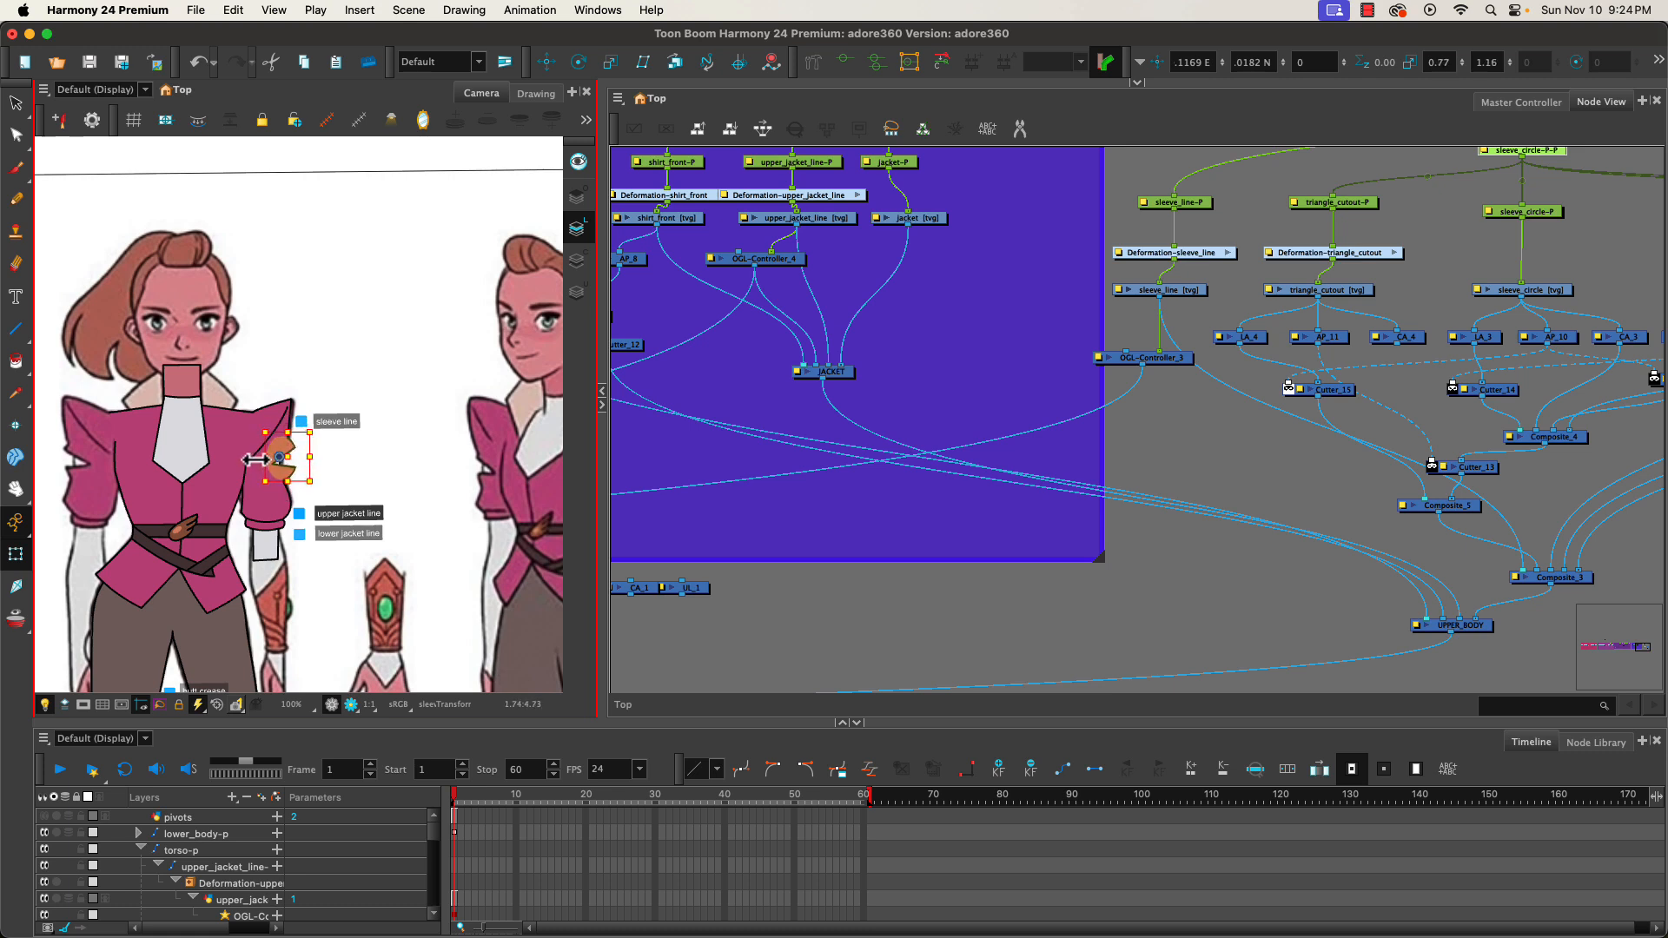
left_click_drag(255, 460, 249, 460)
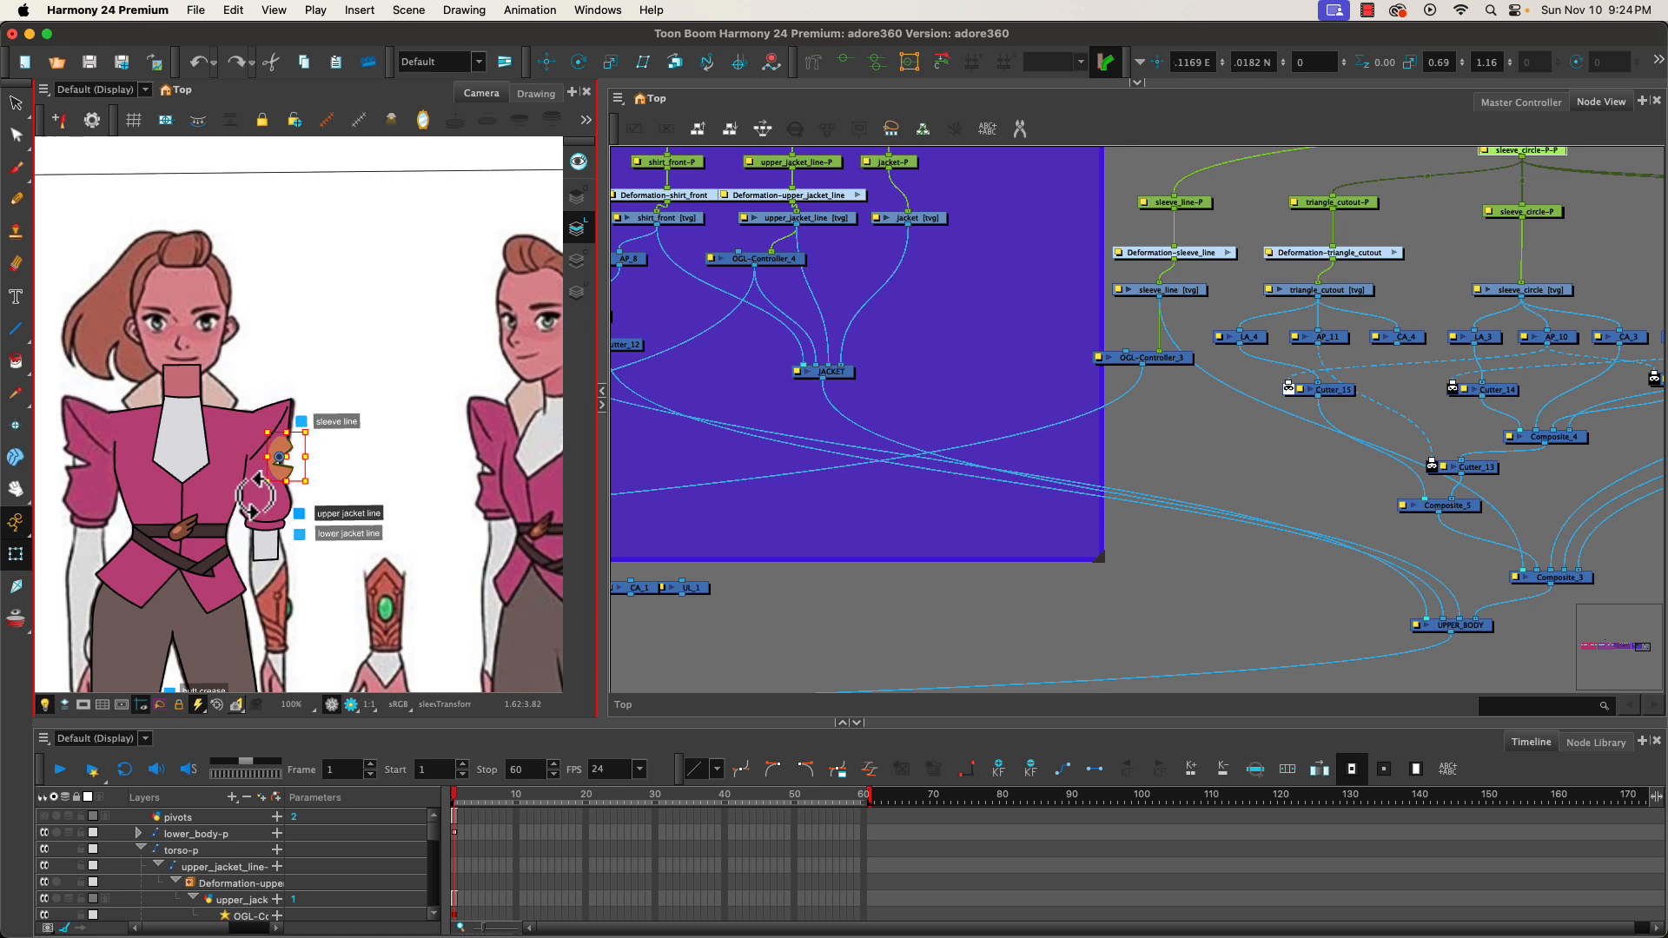
key("super+z")
key("super+z")
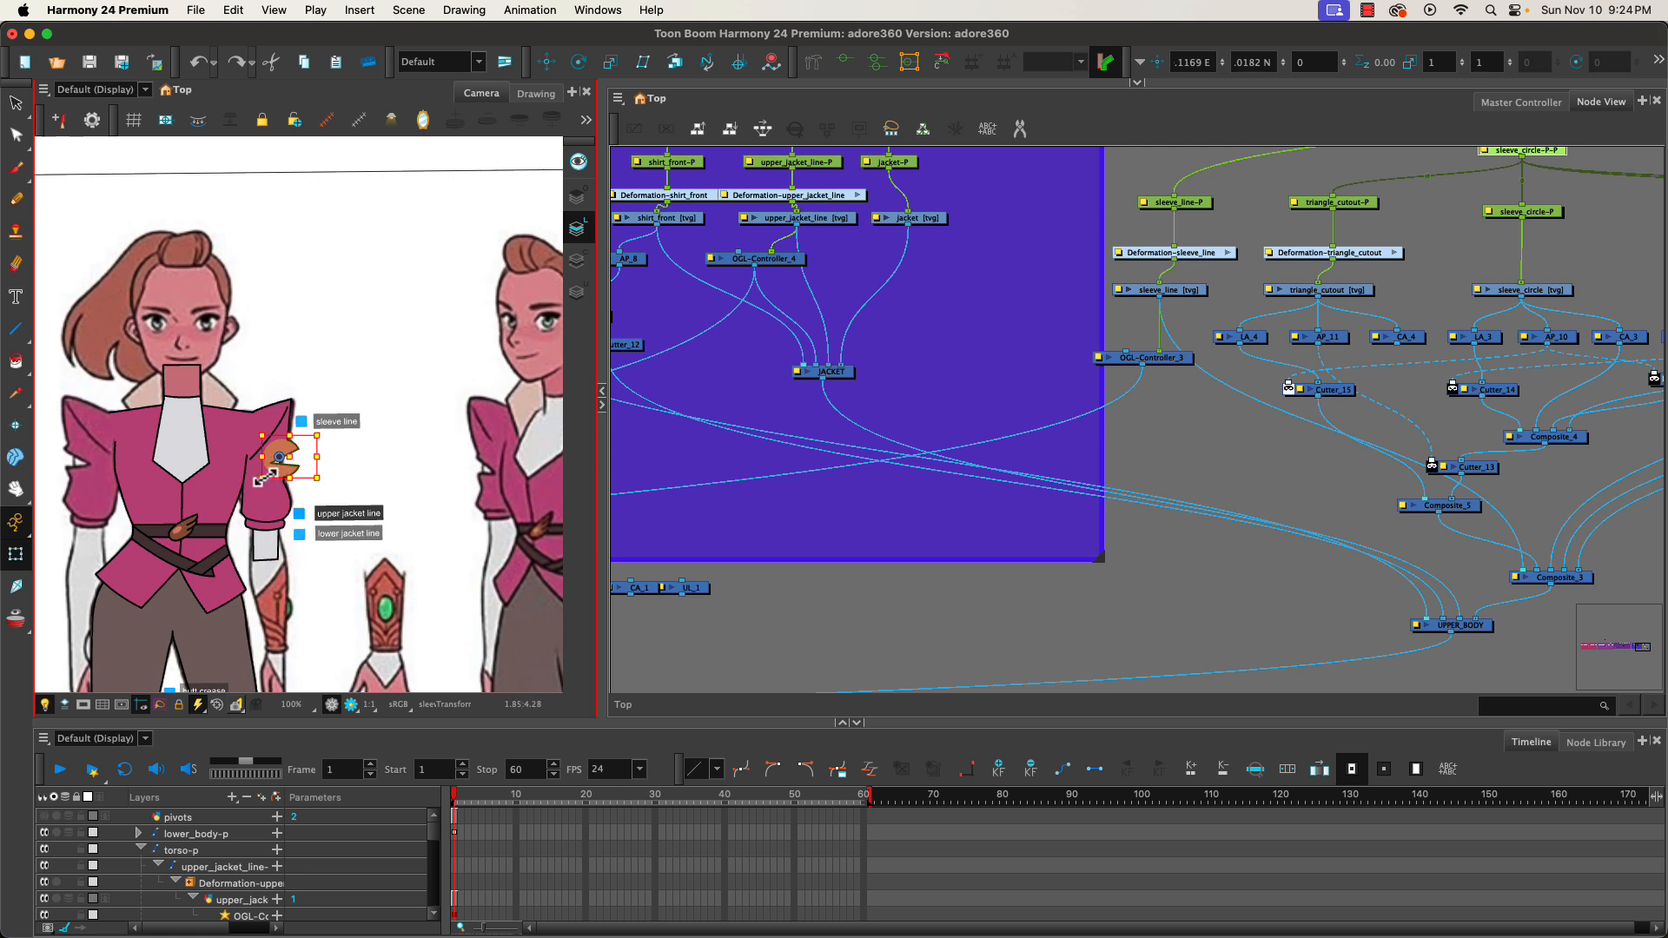
key("super+z")
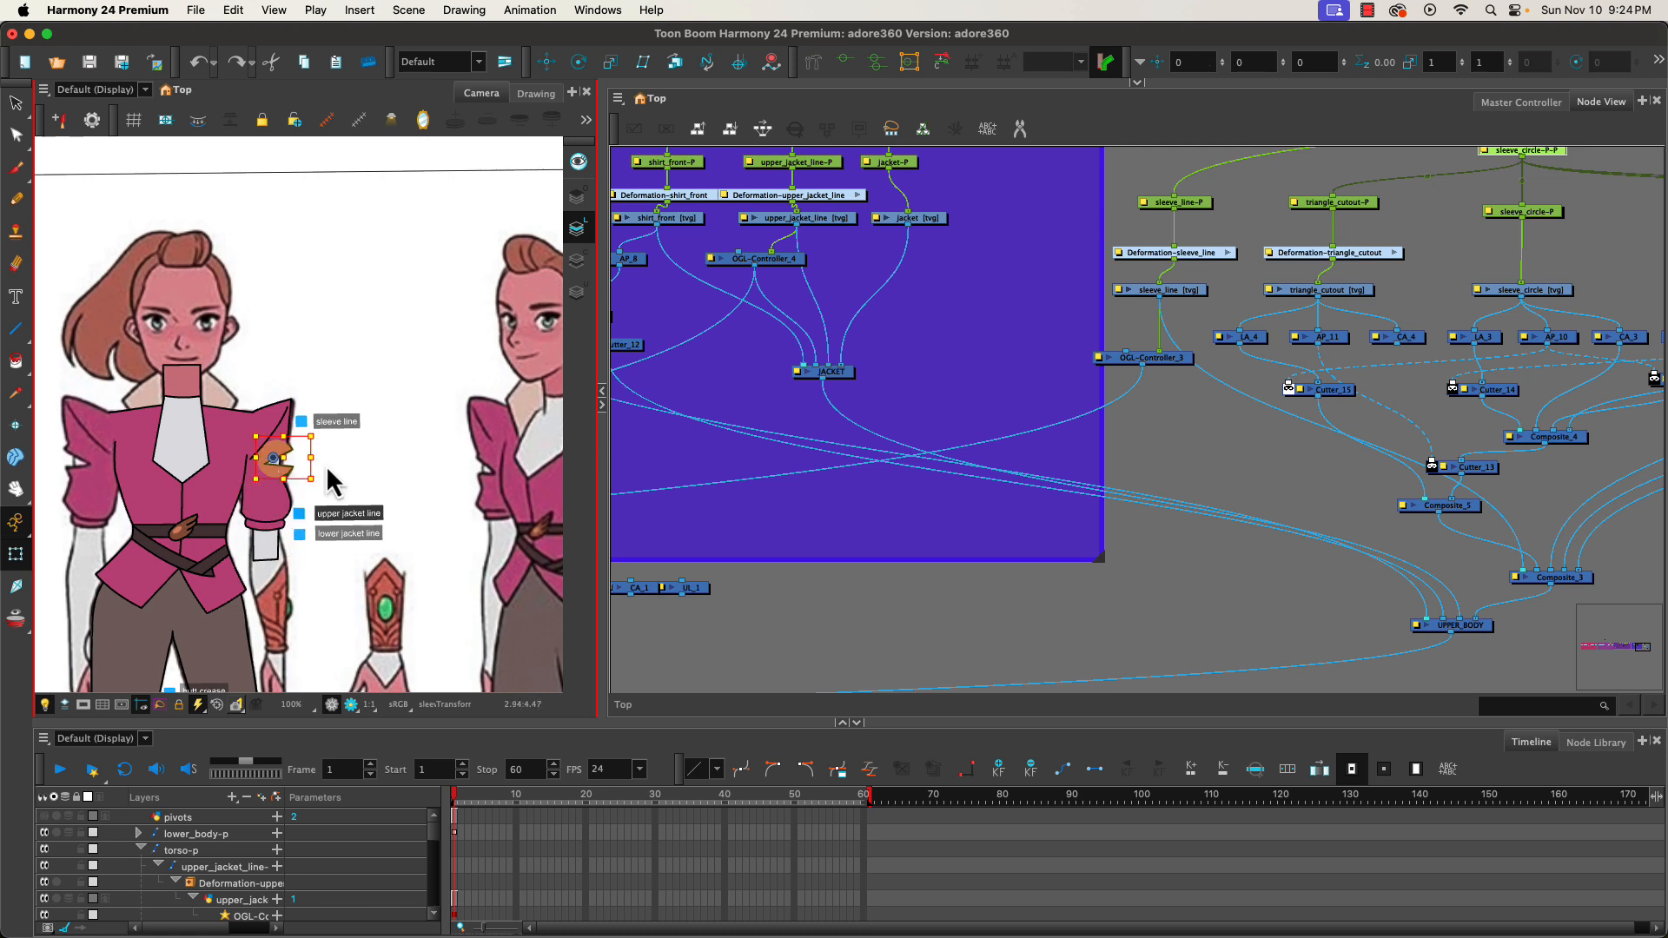
key("Delete")
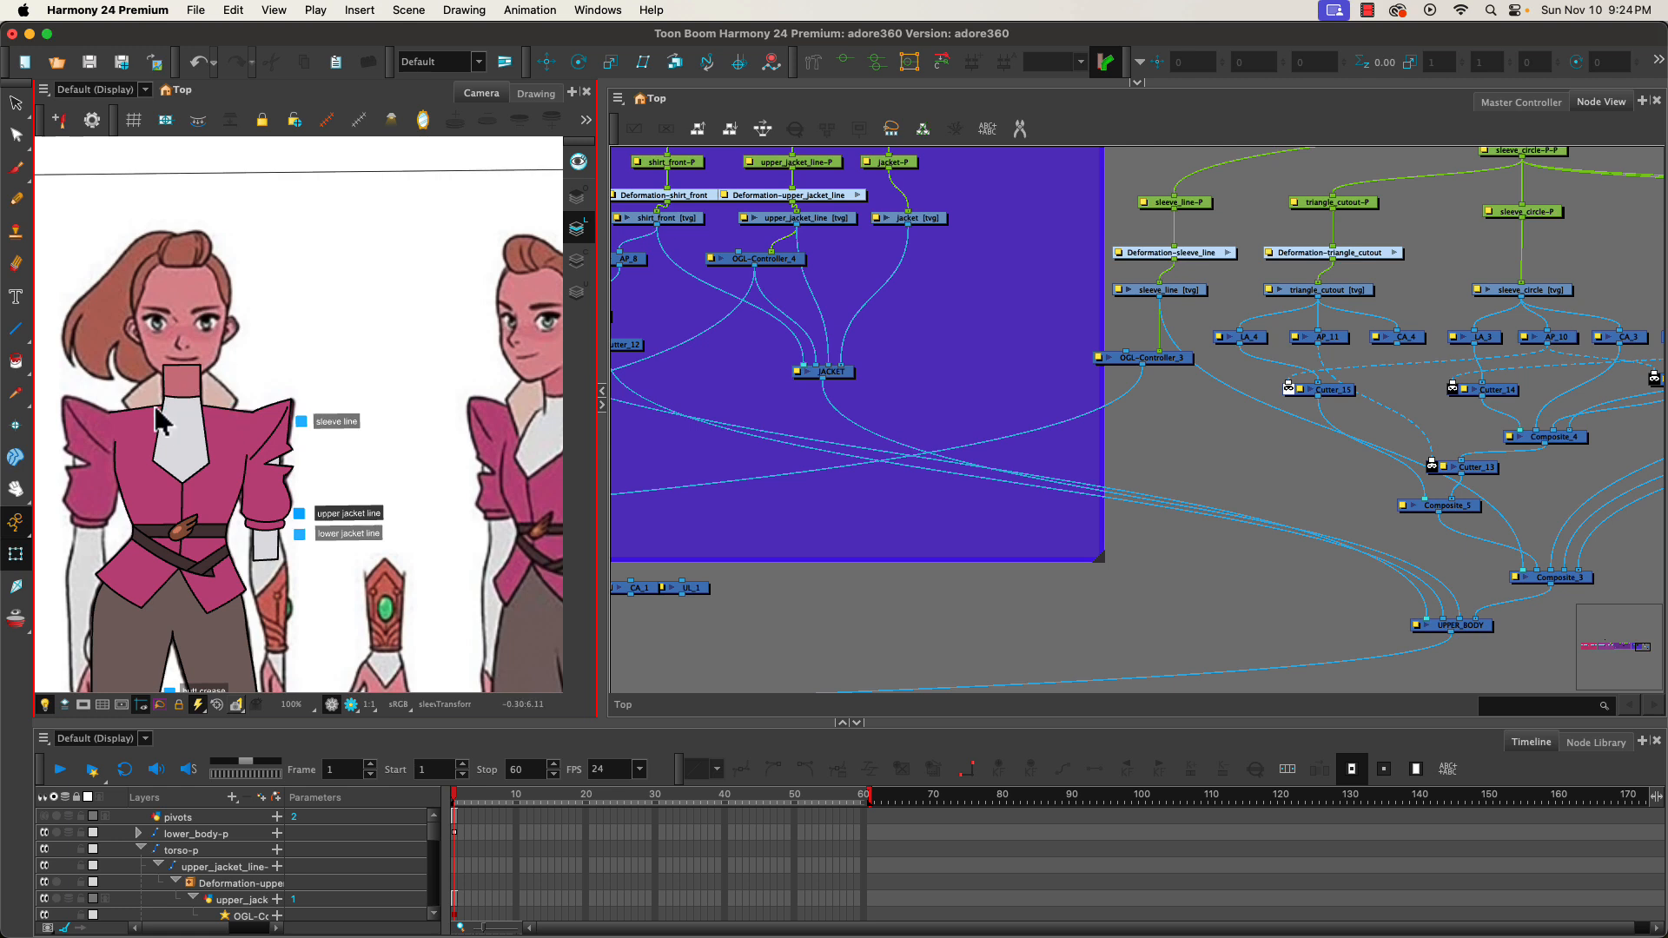